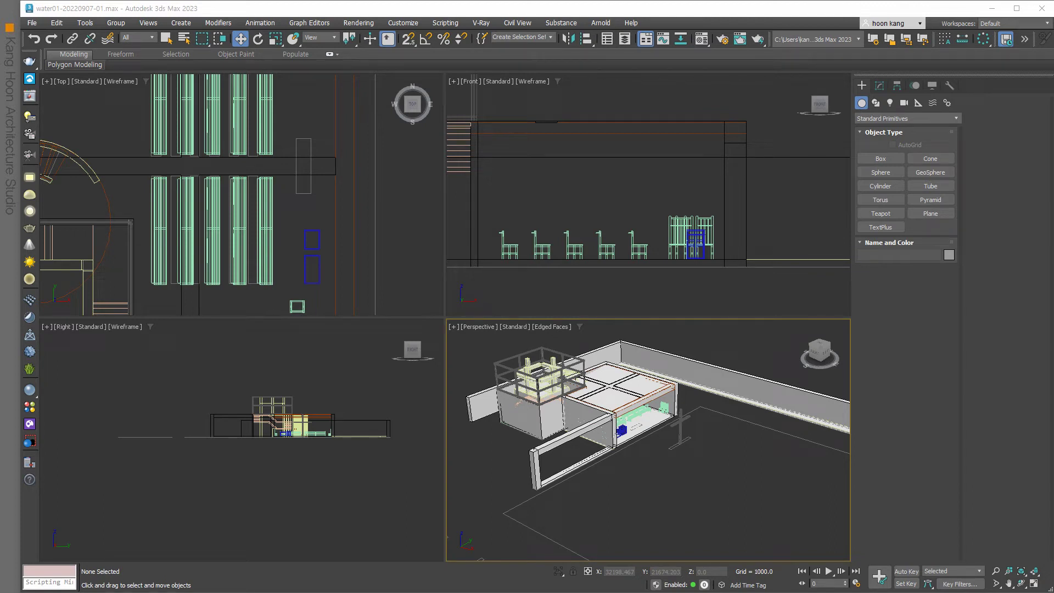
- Pan and zoom the top and perspective views to frame the floor plan and model
left_click(706, 473)
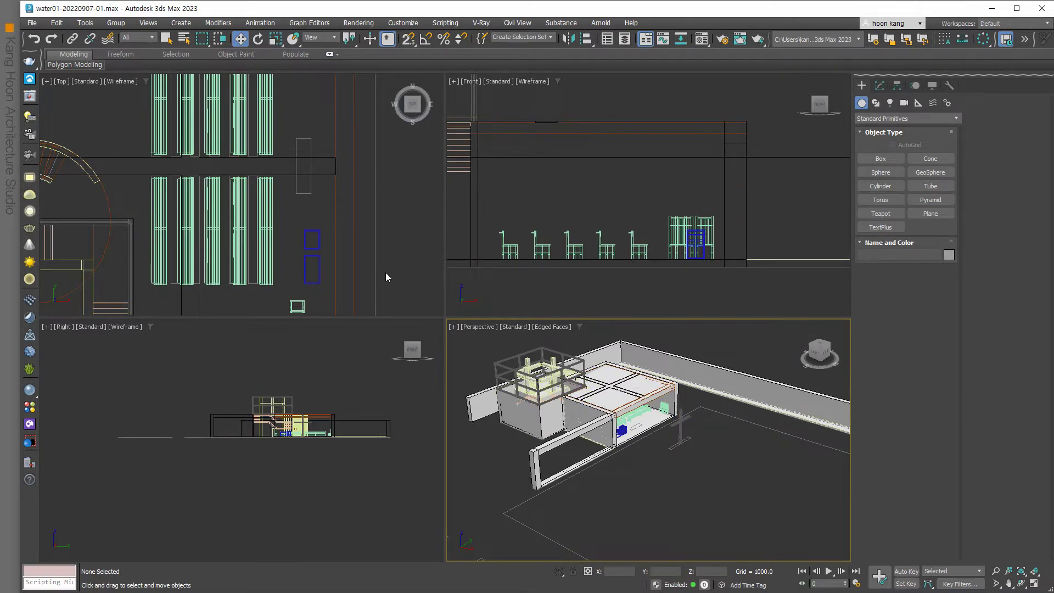
scroll(385, 272, "down", 3)
middle_click_drag(380, 275, 333, 219)
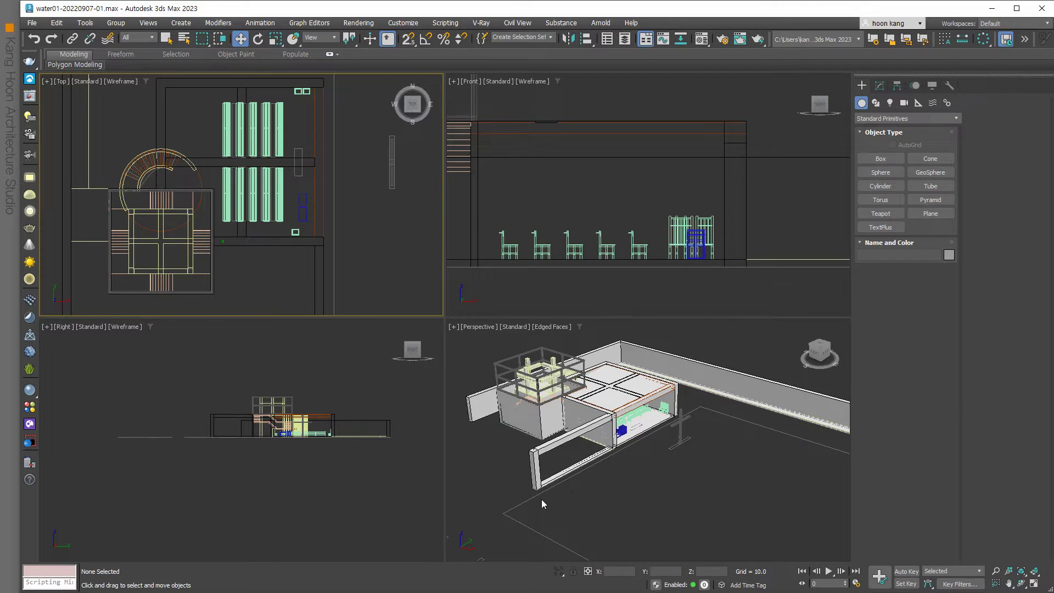
scroll(569, 476, "up", 3)
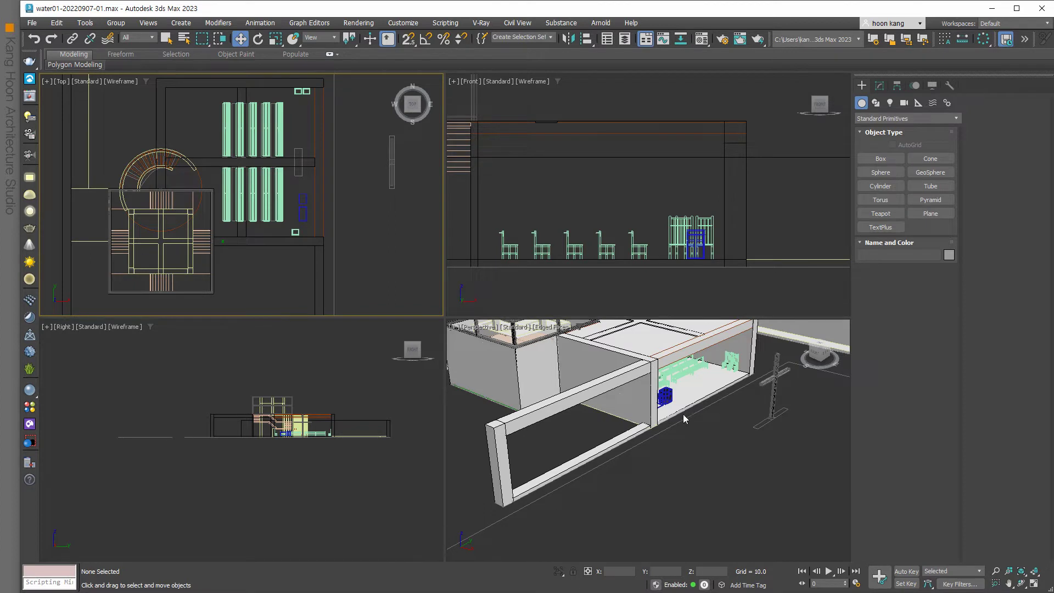
scroll(602, 467, "down", 4)
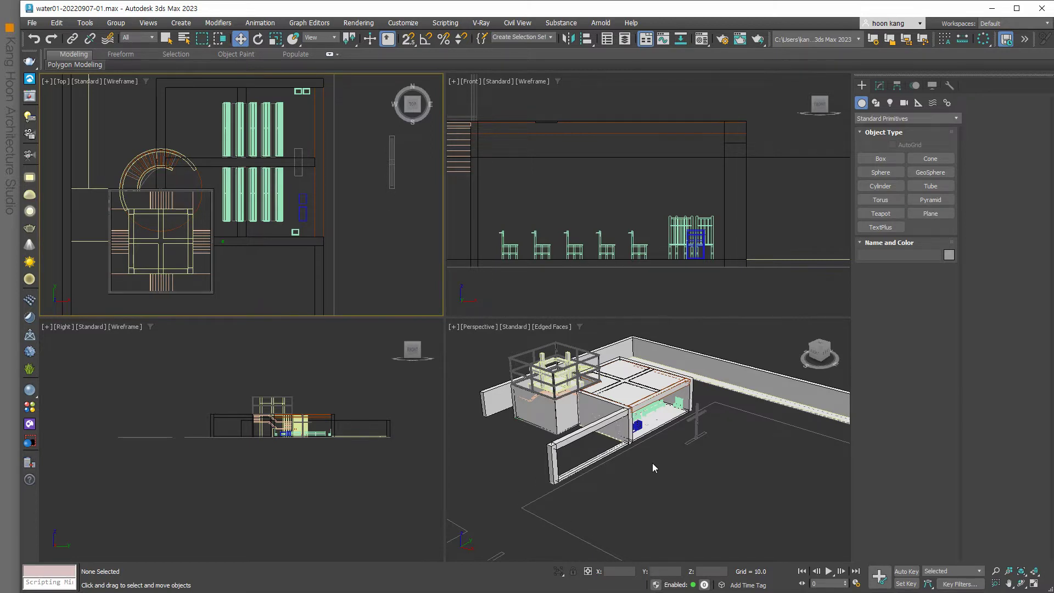
scroll(394, 277, "down", 4)
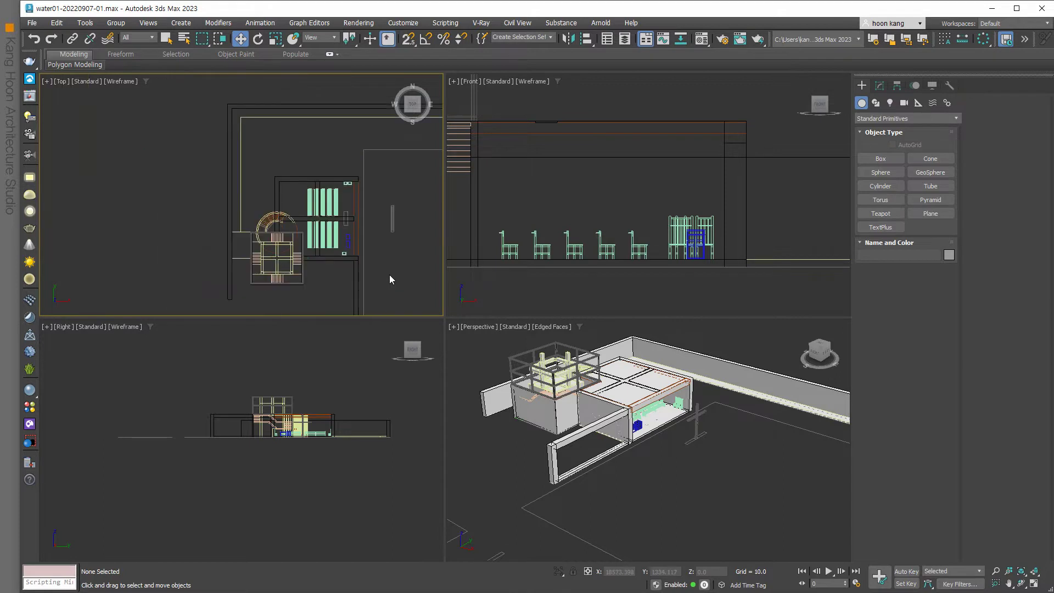
mouse_move(389, 275)
middle_mouse_down()
mouse_move(338, 242)
mouse_move(257, 238)
middle_mouse_up()
scroll(257, 237, "down", 2)
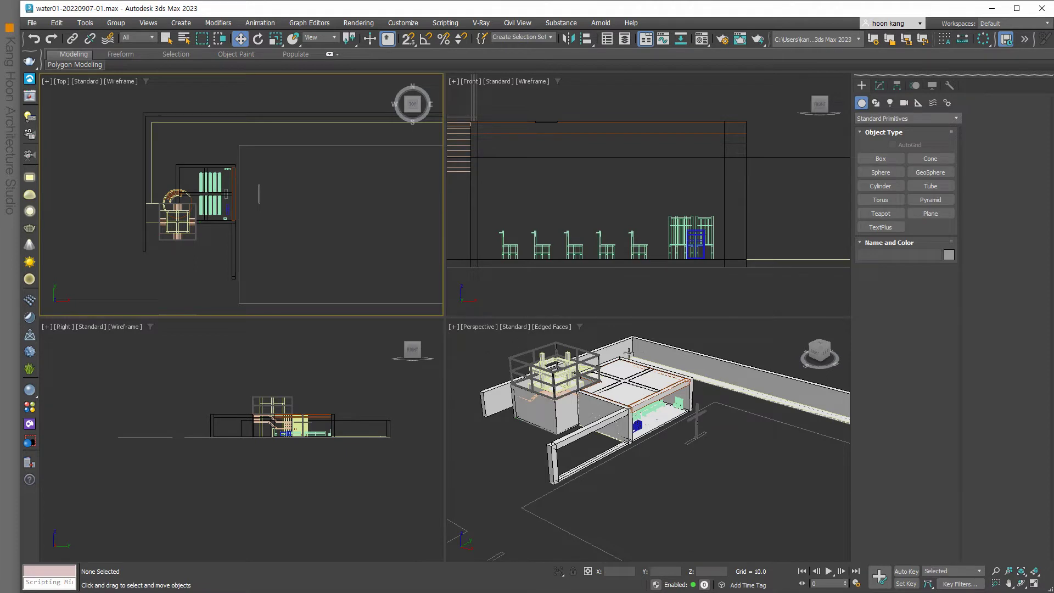
left_click(695, 336)
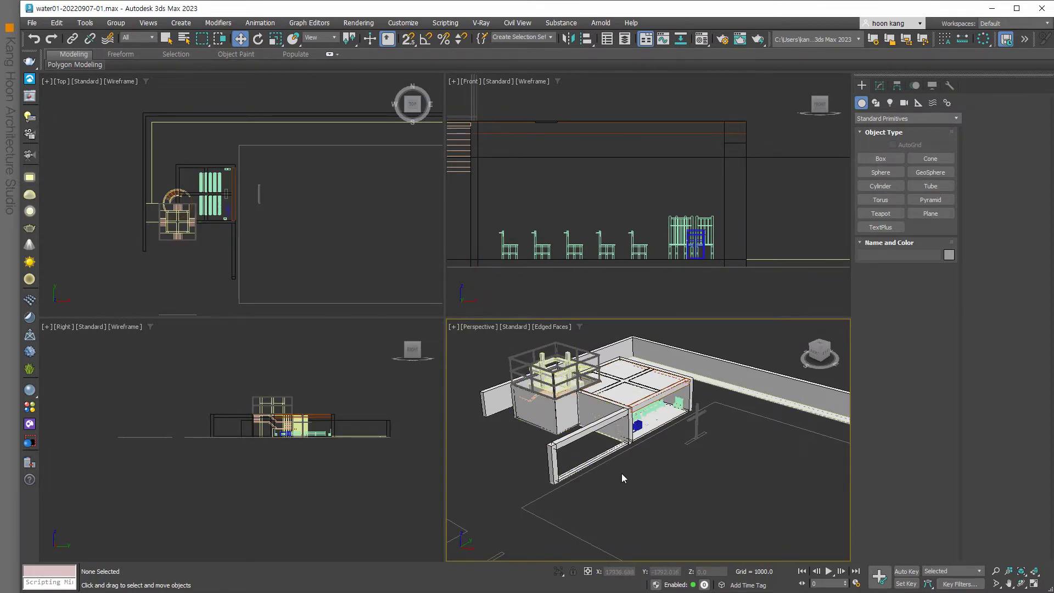
middle_click_drag(621, 475, 649, 487)
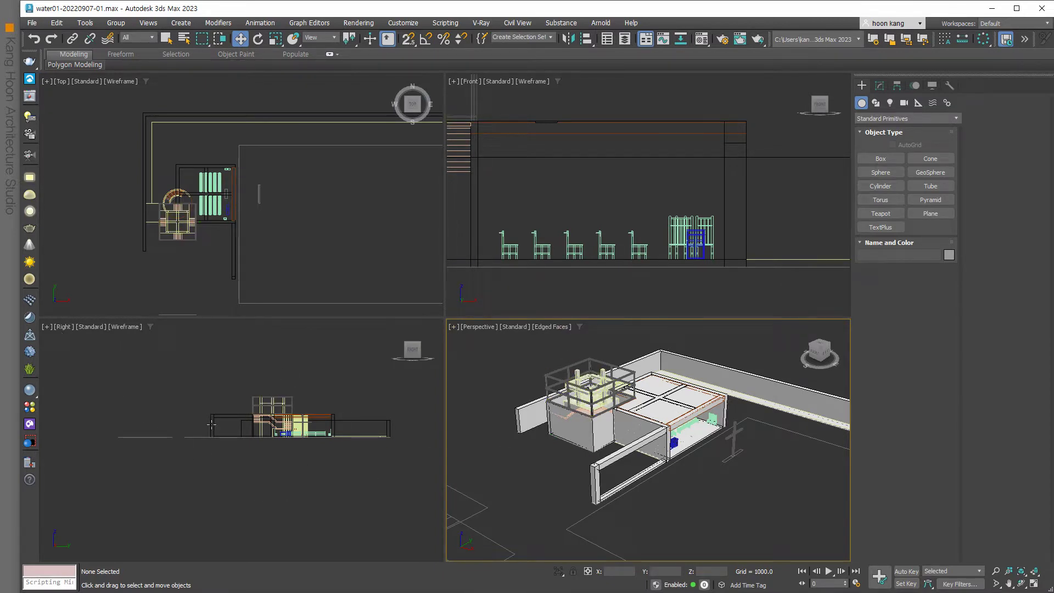
- Switch the bottom-left view to Left, maximize it, and zoom in on the staircase
left_click(94, 368)
key("l")
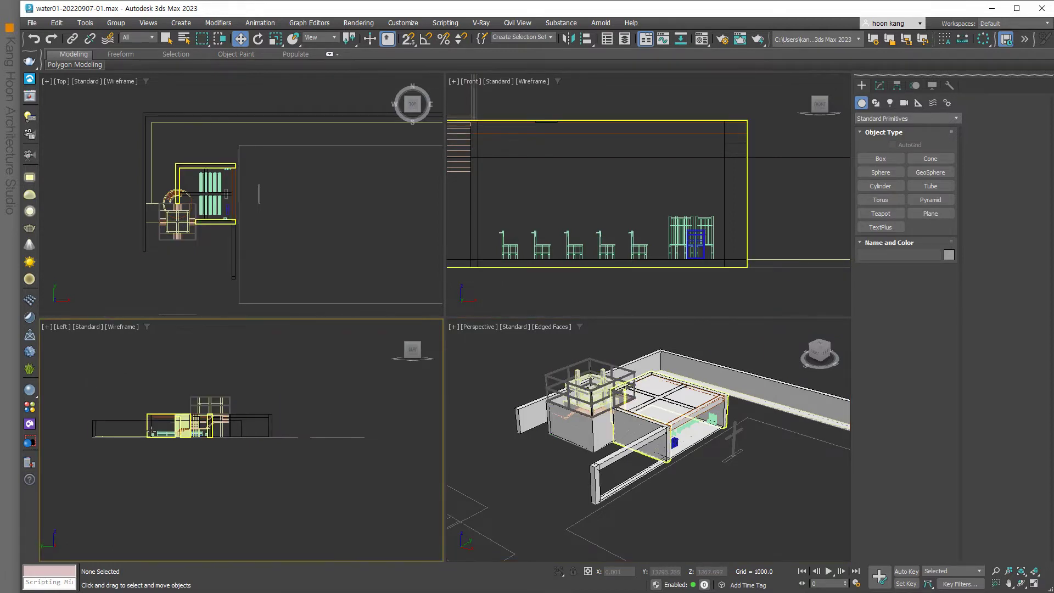
scroll(195, 439, "up", 2)
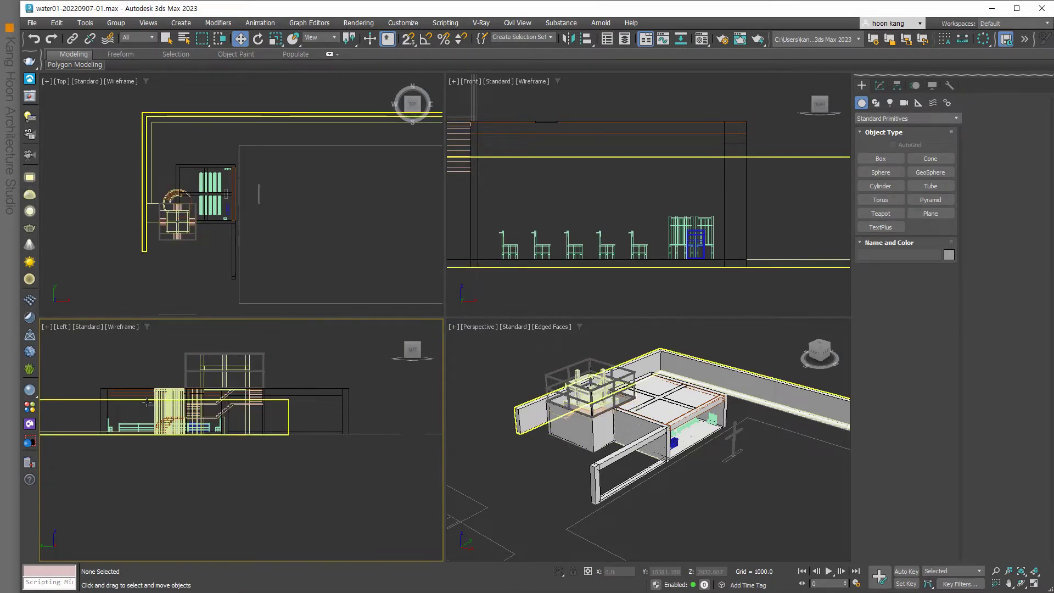
middle_click_drag(262, 446, 334, 488)
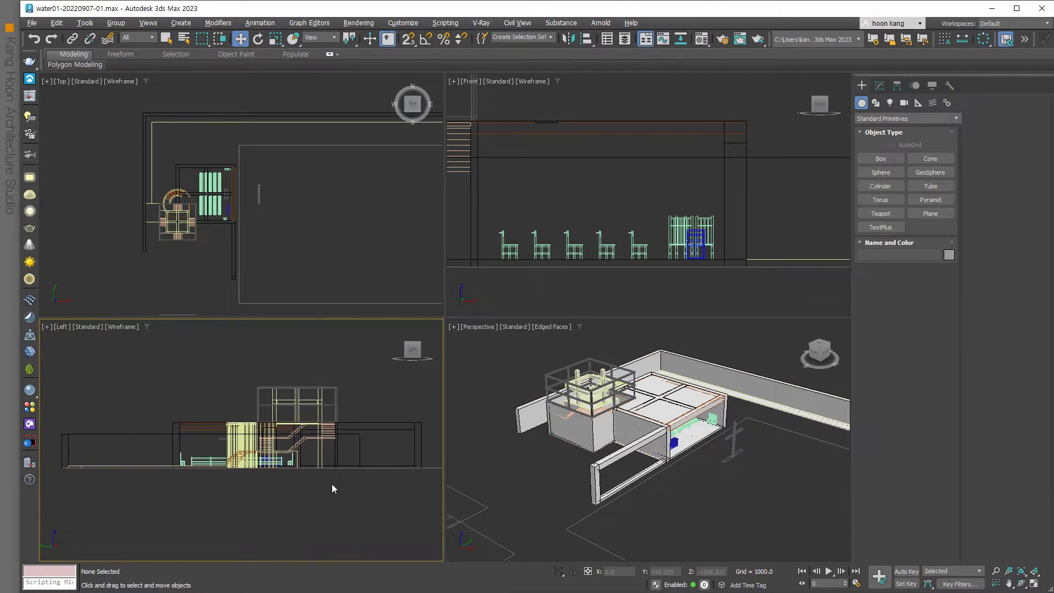
key("alt+w")
middle_click_drag(483, 390, 464, 412)
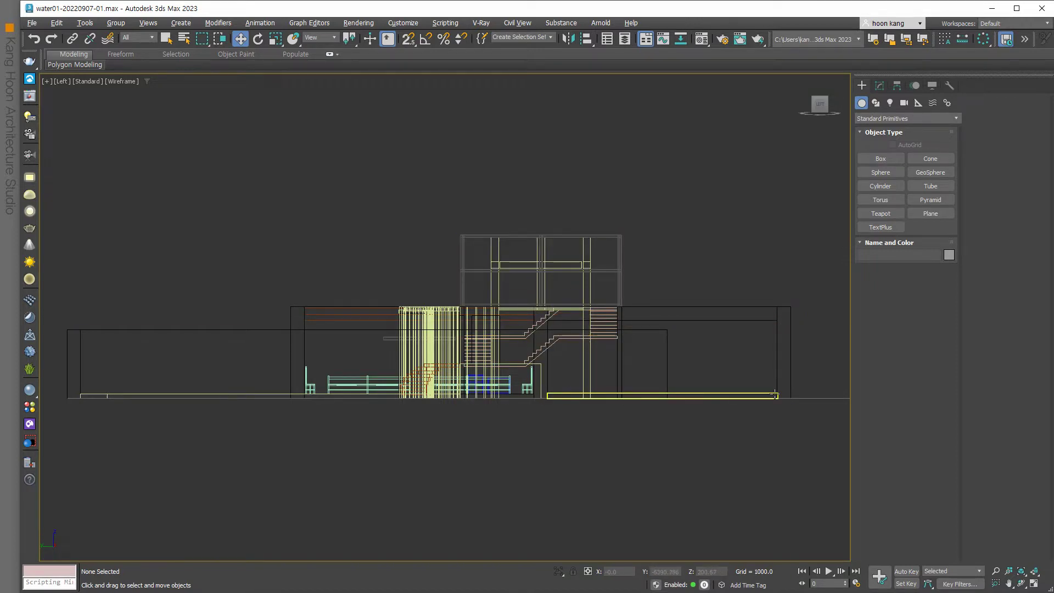
middle_click_drag(645, 389, 515, 386)
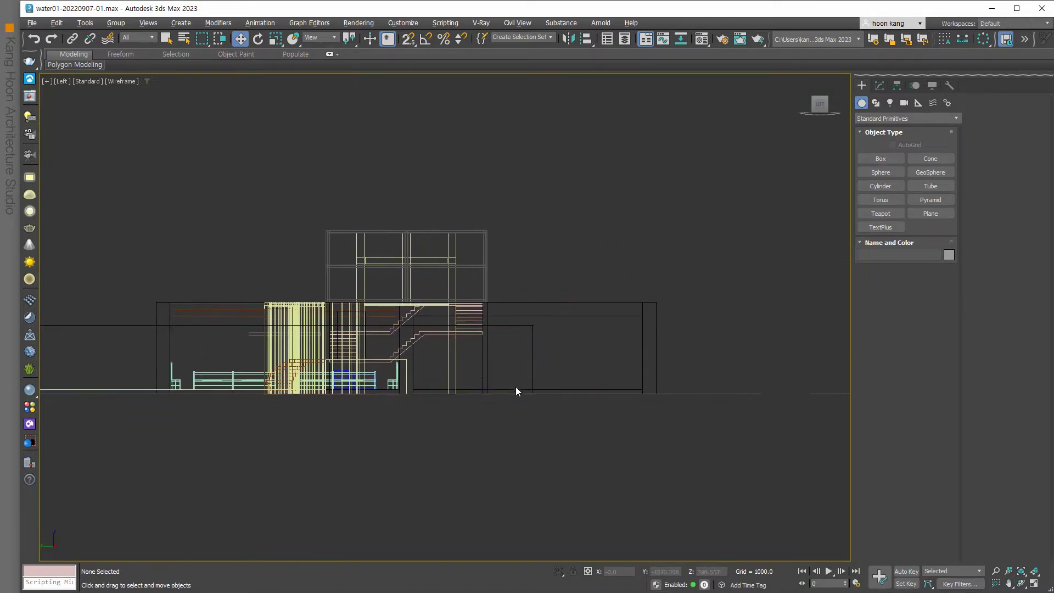
scroll(515, 386, "up", 3)
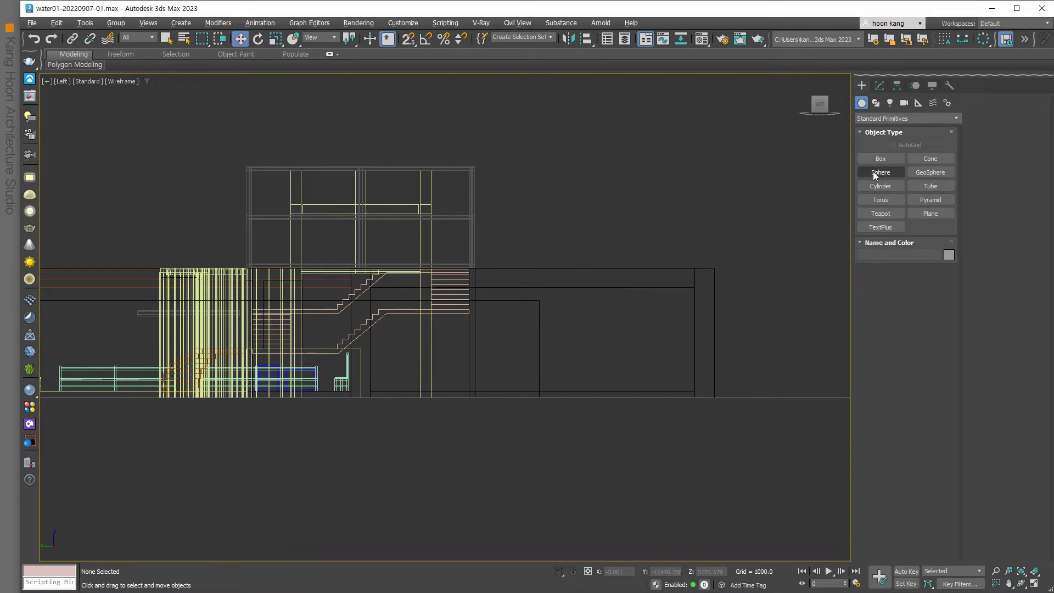
- Draw a snapped rectangle of about 3200 by 10000 from the stair corner beside the stairs
left_click(875, 103)
left_click(925, 173)
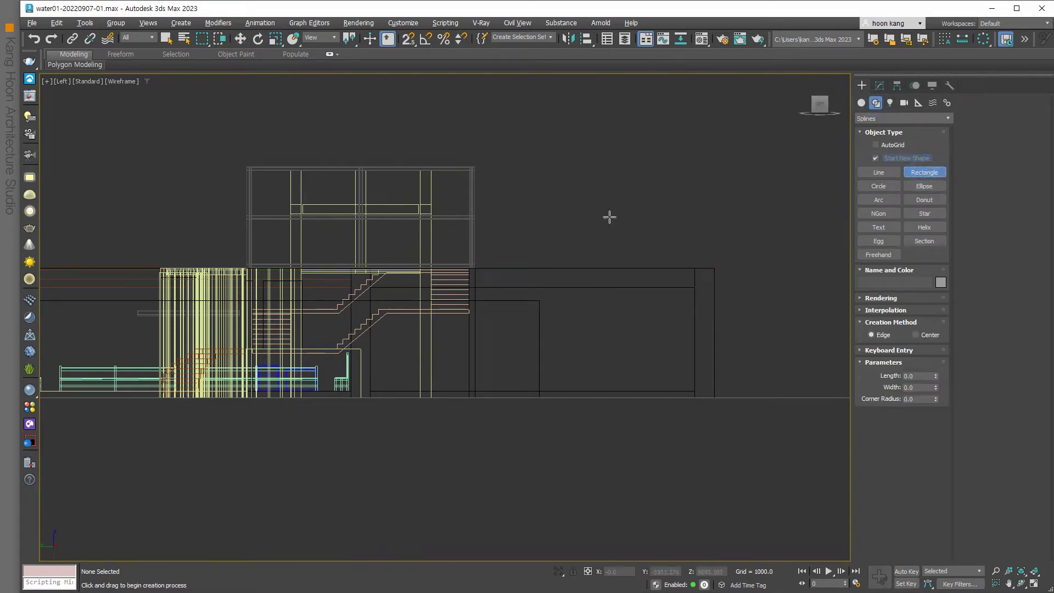
left_click(406, 39)
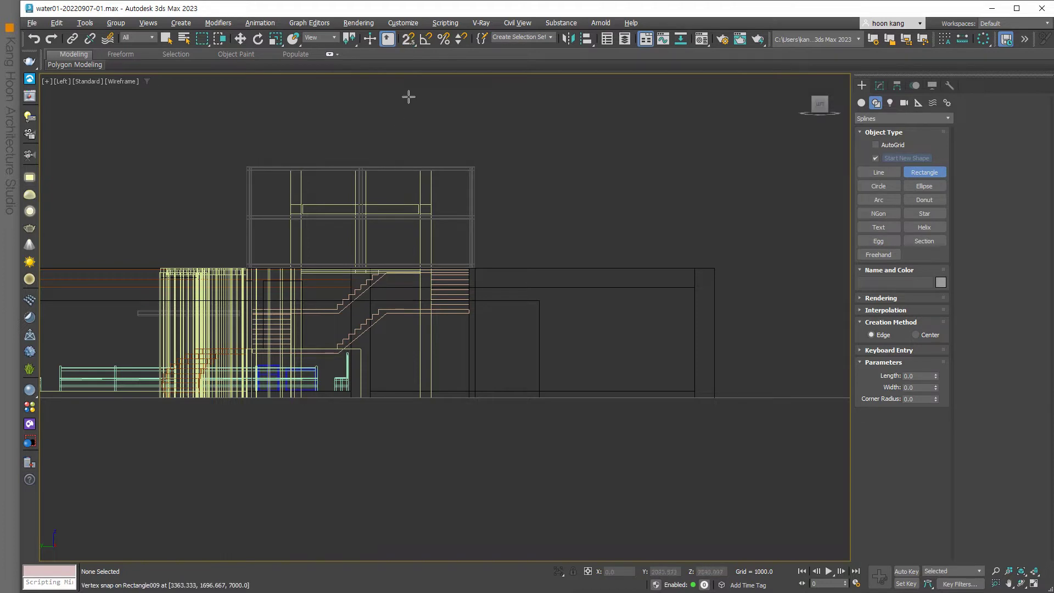
left_click_drag(370, 287, 694, 390)
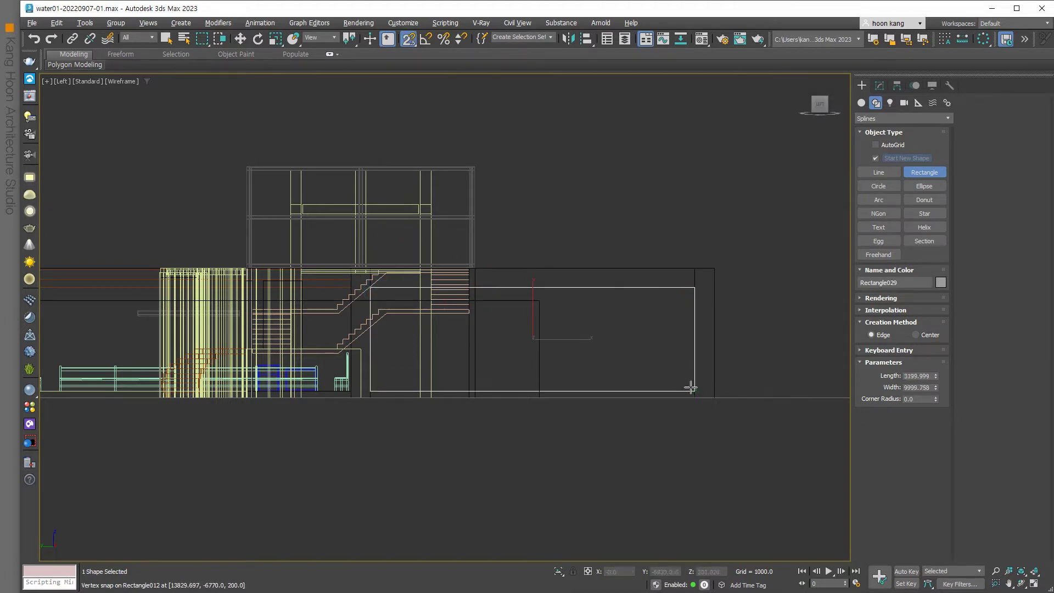
right_click(645, 339)
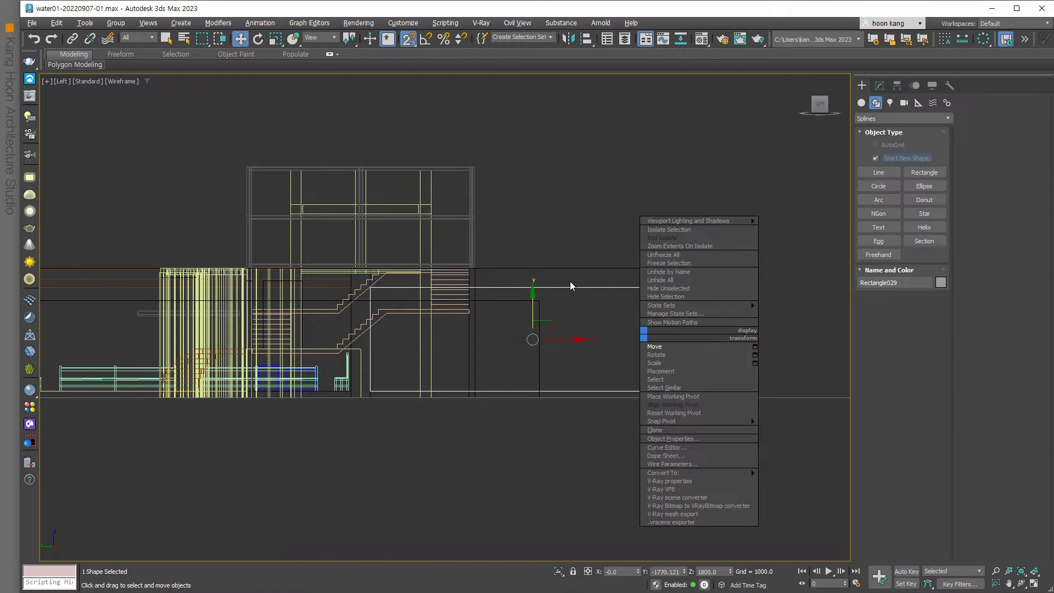
mouse_move(663, 472)
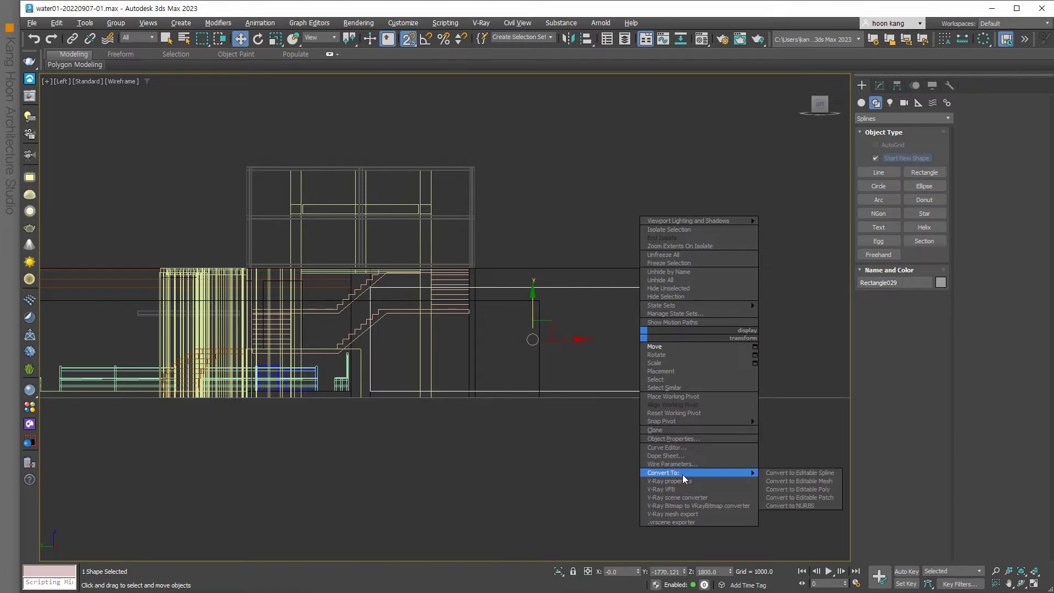
- Convert the rectangle to an editable spline and outline it inward into a double-lined frame
left_click(789, 474)
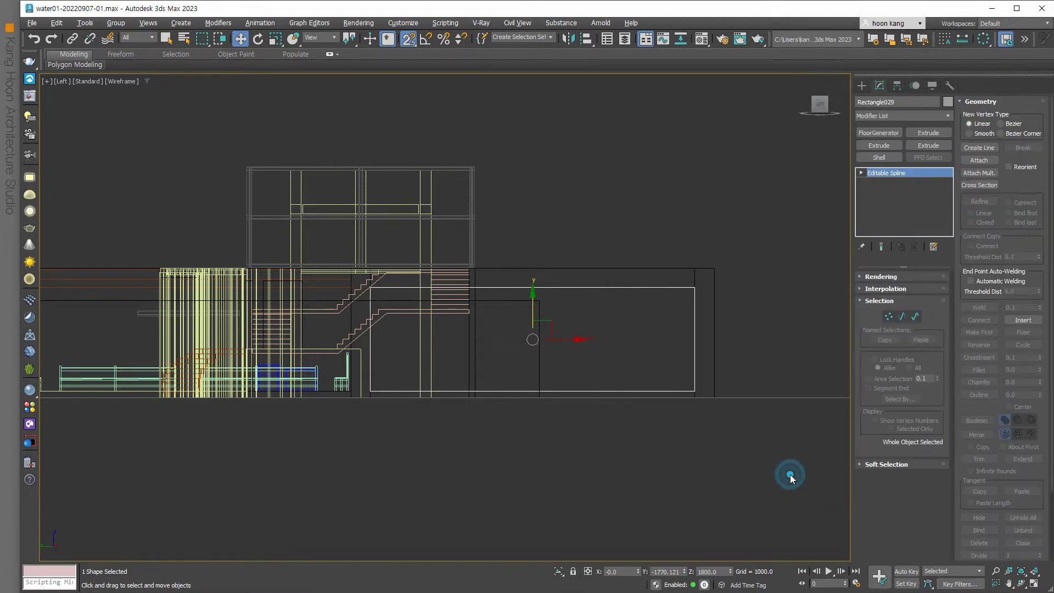
key("3")
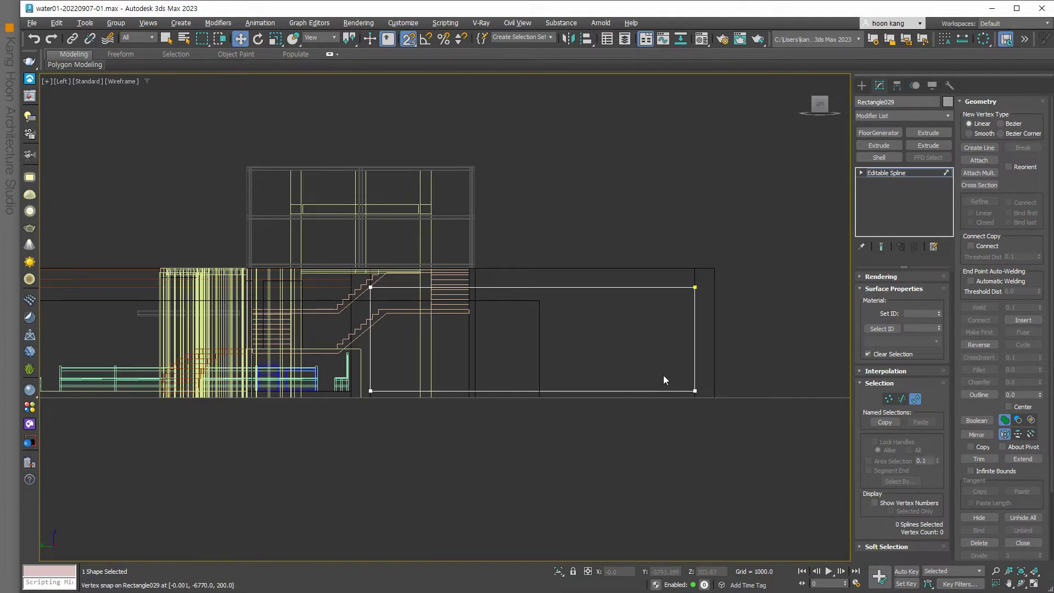
left_click(1020, 394)
left_click_drag(1040, 395, 1040, 391)
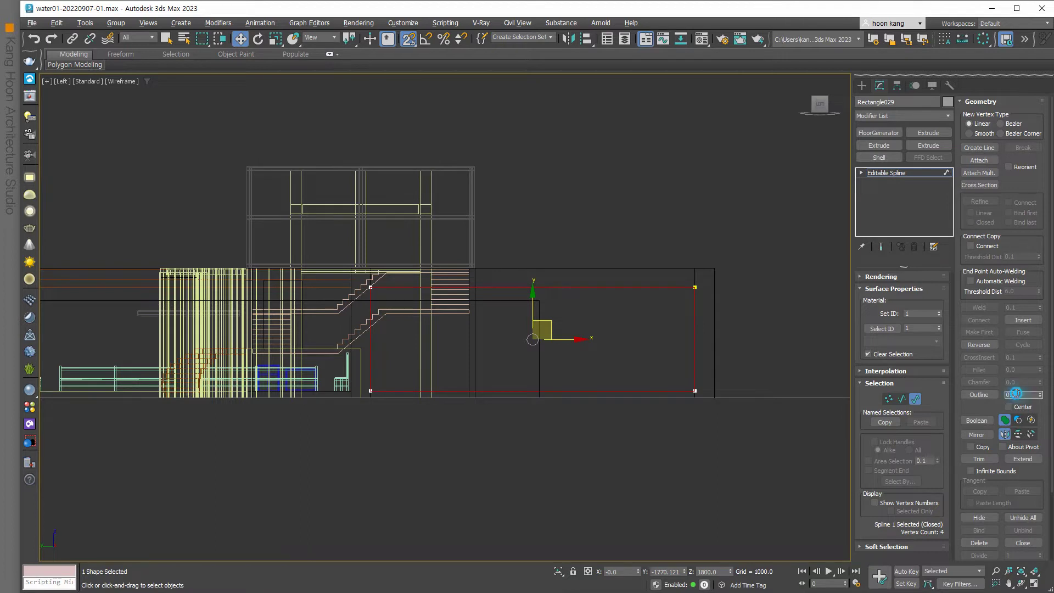
left_click(972, 396)
left_click_drag(1039, 395, 1040, 391)
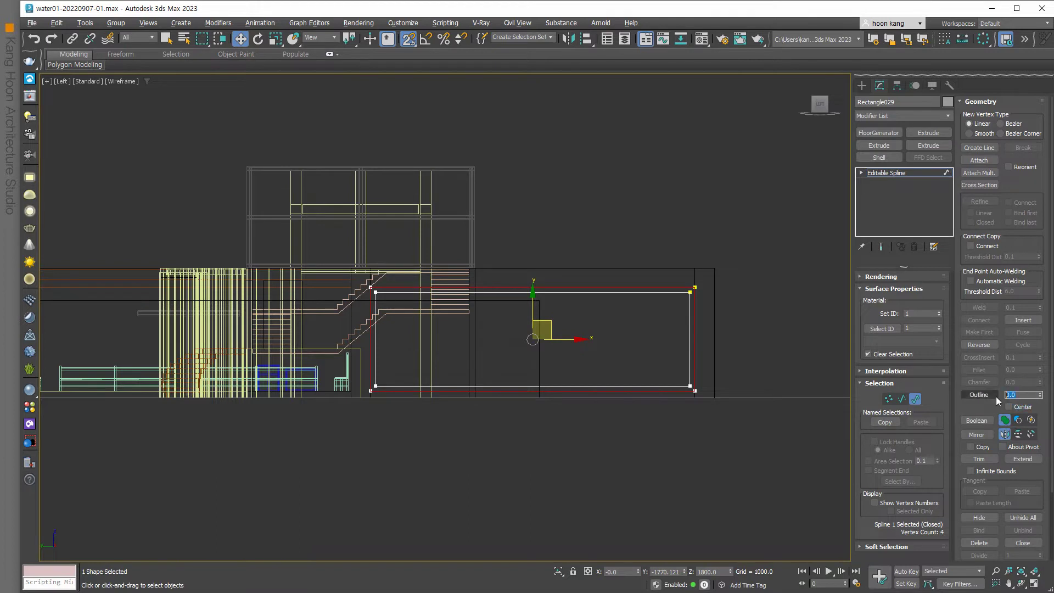
key("Return")
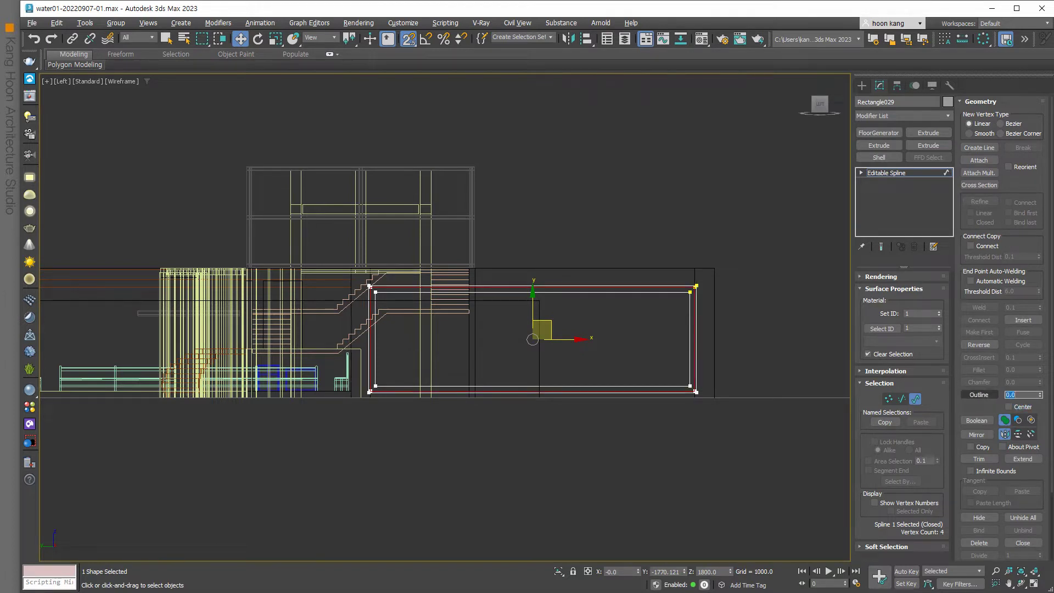
- Clear the outline value, deselect, and recentre the elevation on the new frame
scroll(674, 291, "up", 5)
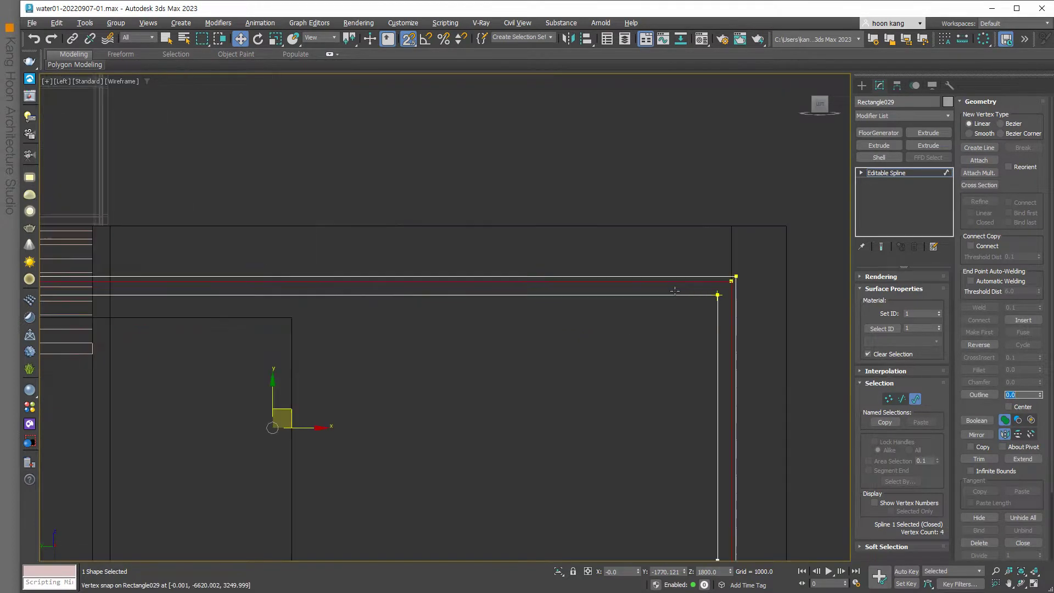
key("BackSpace")
left_click(602, 374)
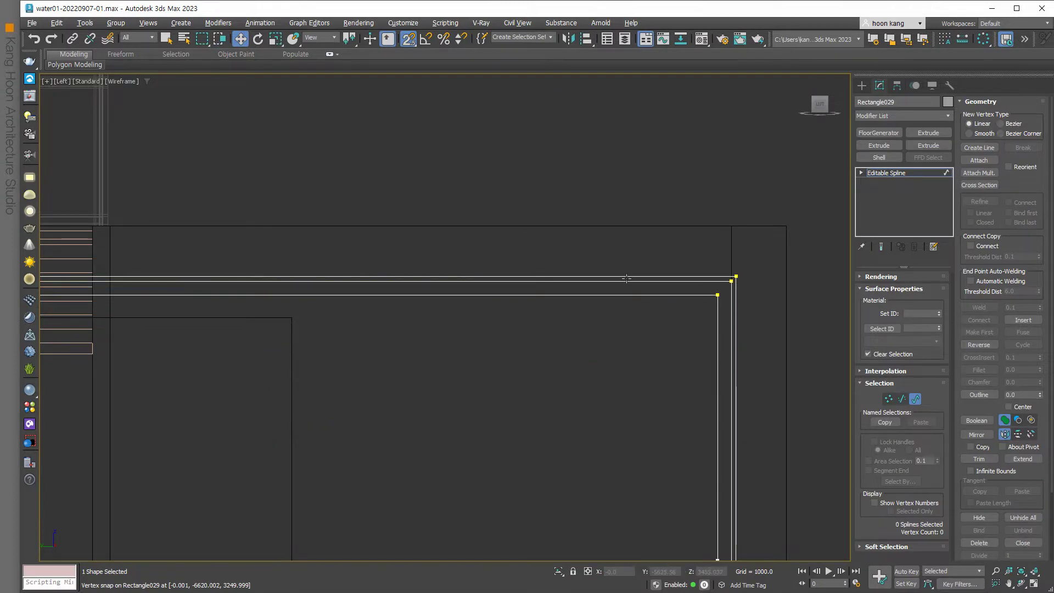
left_click(626, 281)
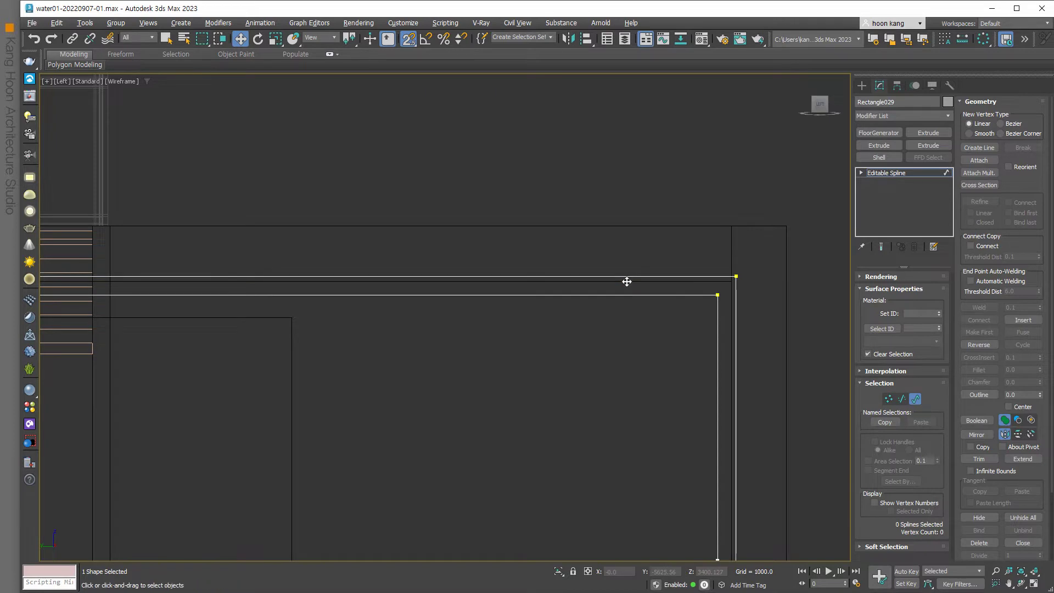
scroll(626, 281, "down", 5)
middle_click_drag(499, 340, 564, 353)
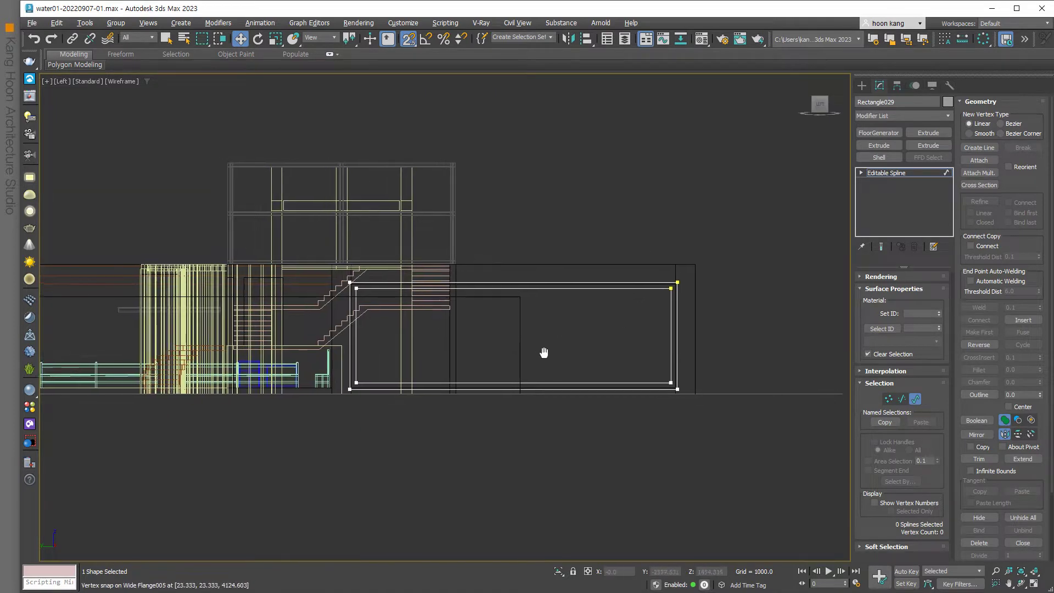
scroll(568, 335, "up", 2)
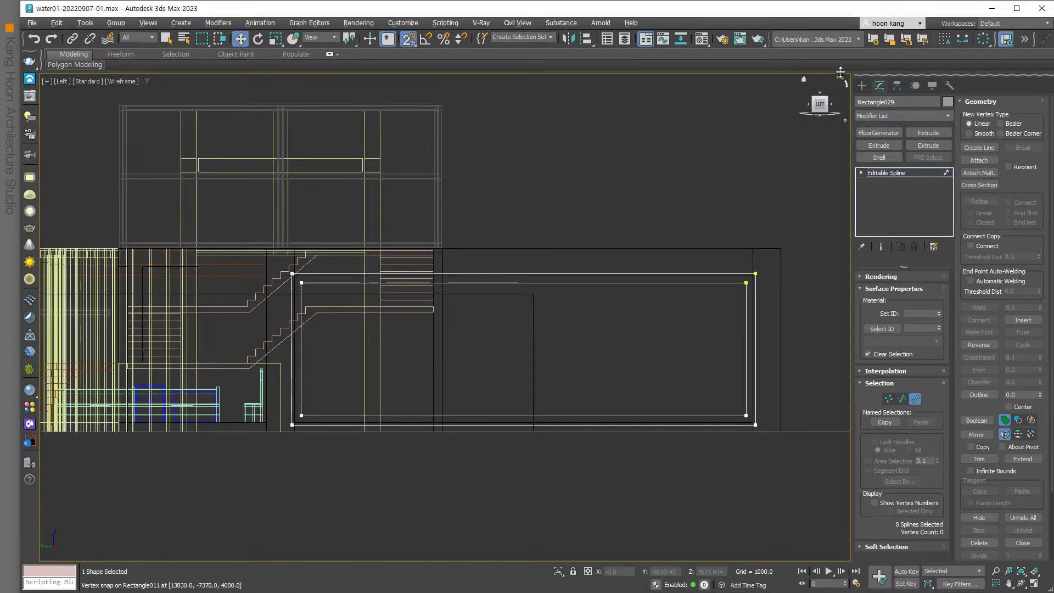
left_click(861, 85)
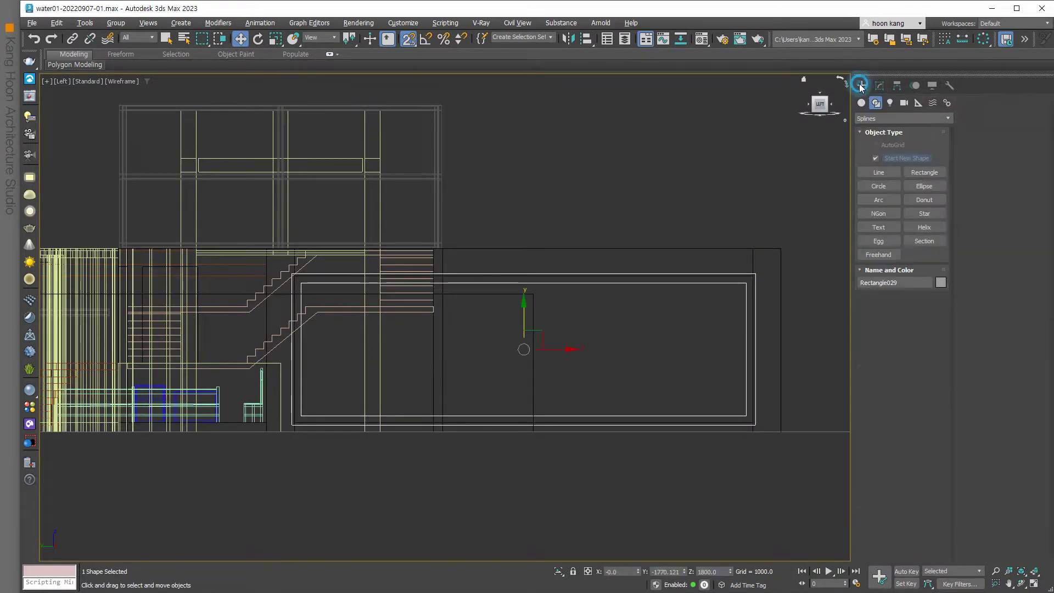
- Turn on Midpoint snapping in Grid and Snap Settings
left_click(878, 173)
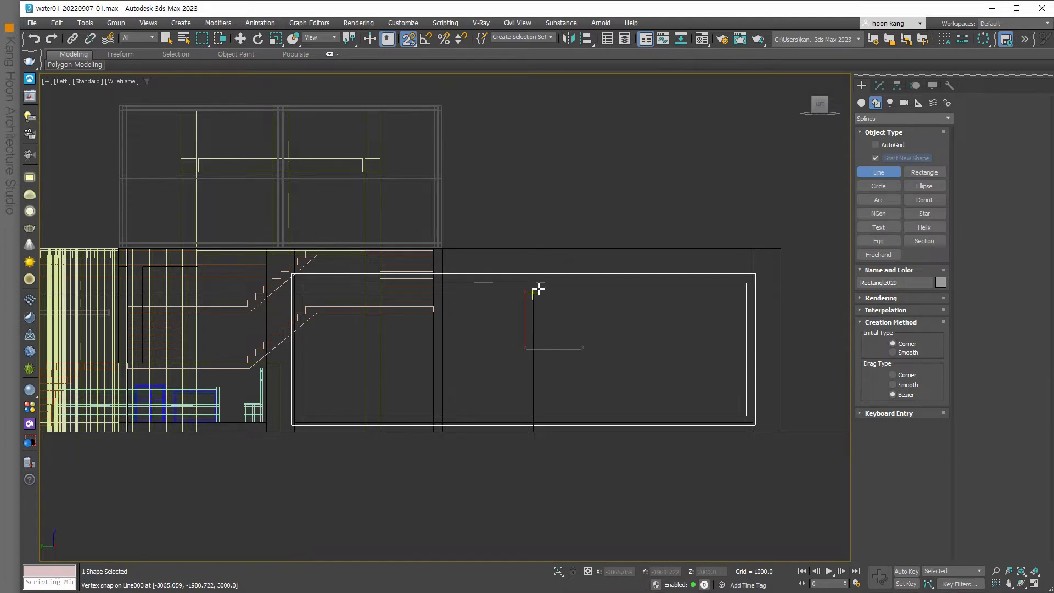
right_click(409, 40)
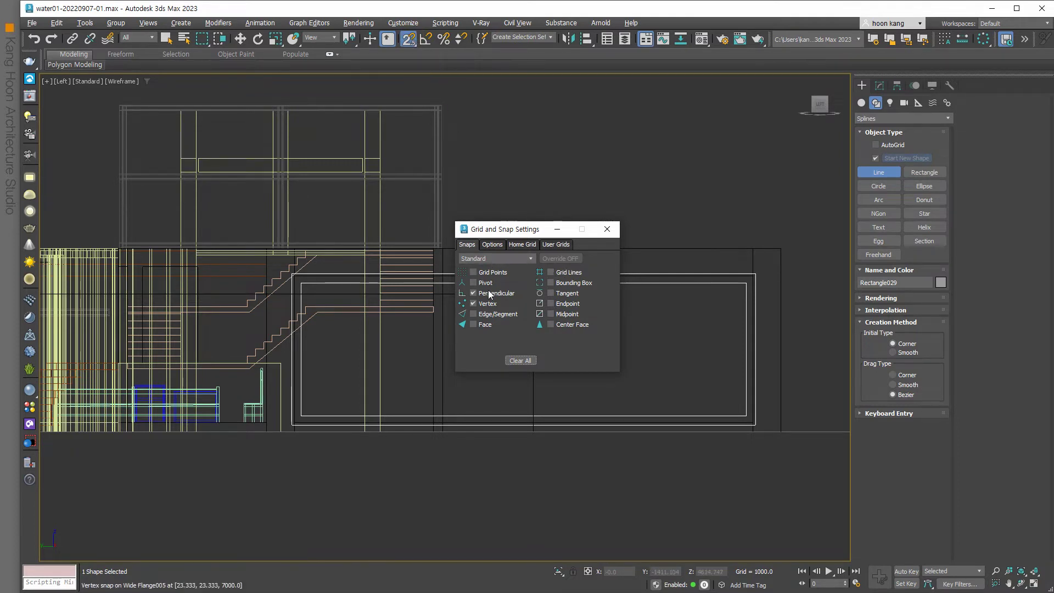
left_click(550, 314)
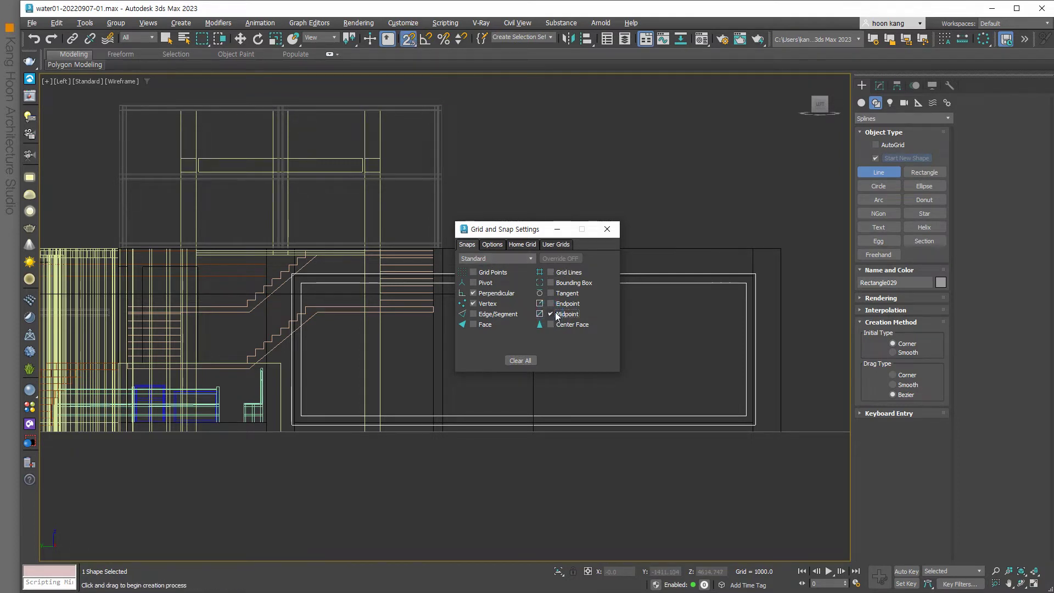
left_click_drag(527, 229, 920, 138)
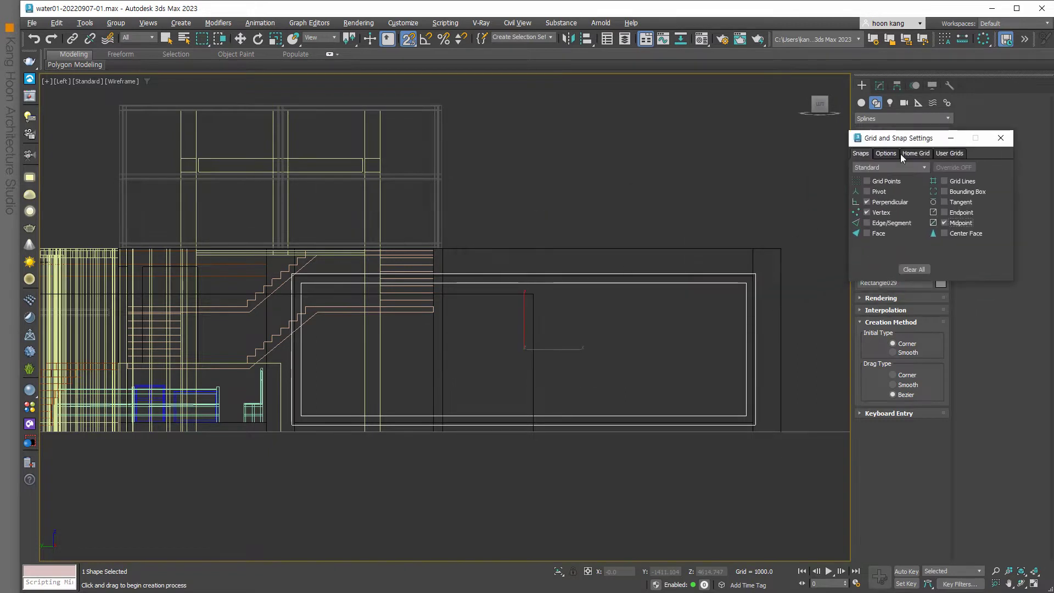
- Draw vertical line Line017 from the frame's top edge to its bottom midpoint
left_click(524, 284)
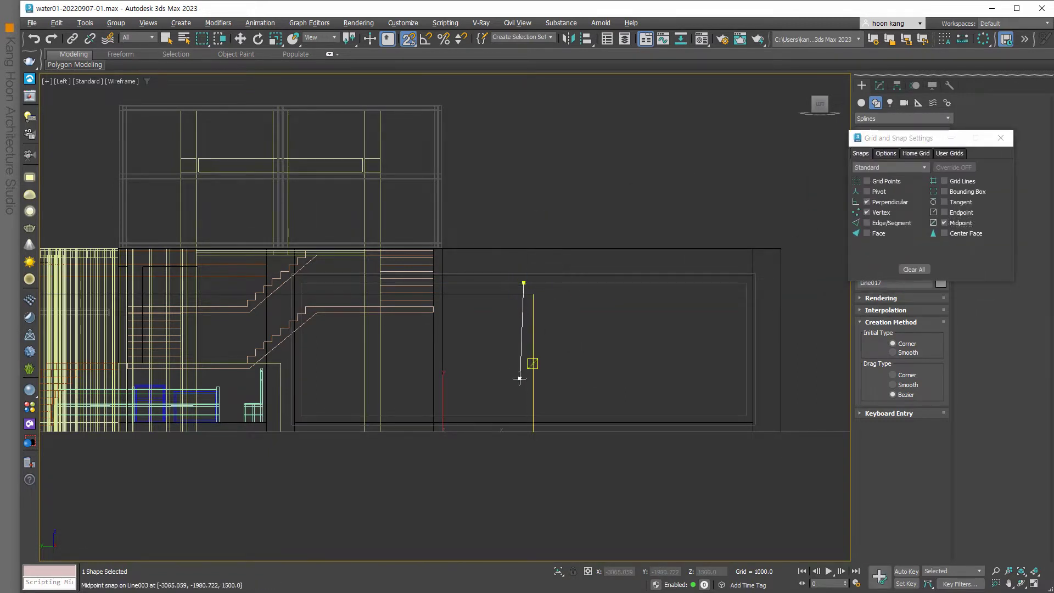
left_click(523, 416)
right_click(551, 399)
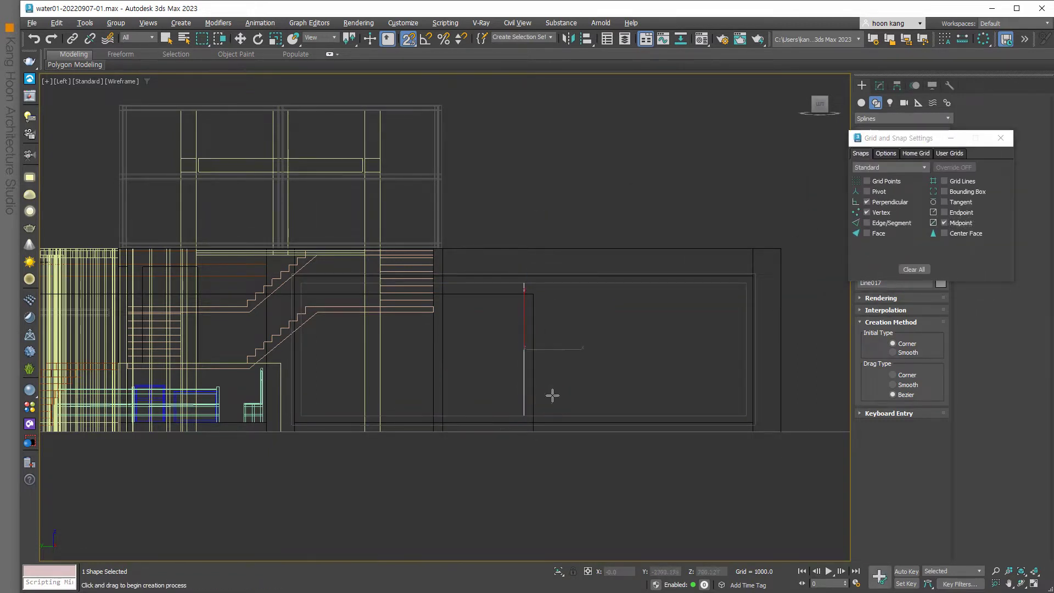
key("w")
key("3")
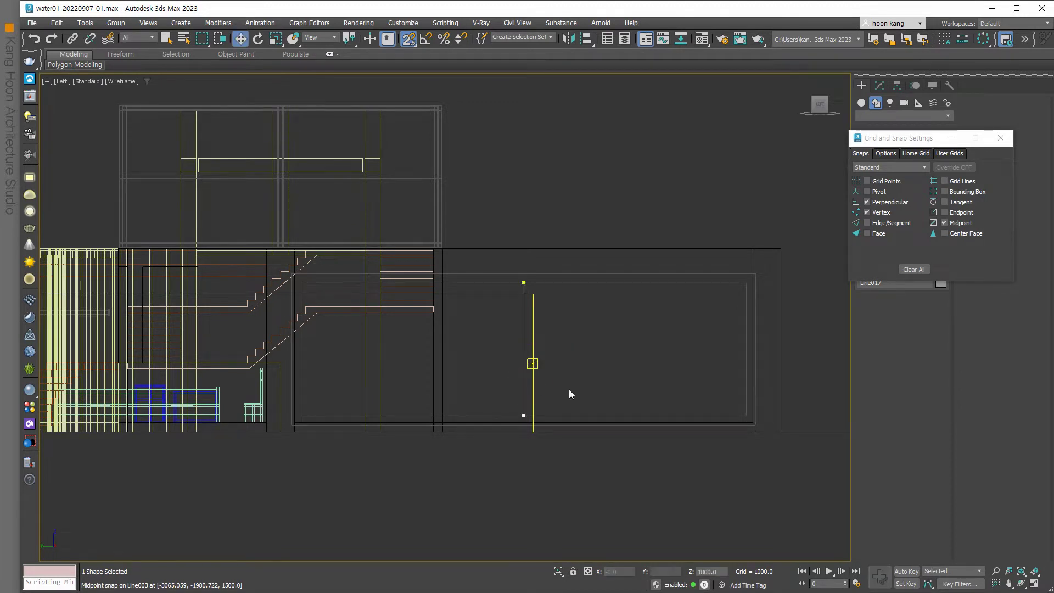
mouse_move(917, 138)
left_mouse_down()
mouse_move(774, 117)
mouse_move(707, 83)
left_mouse_up()
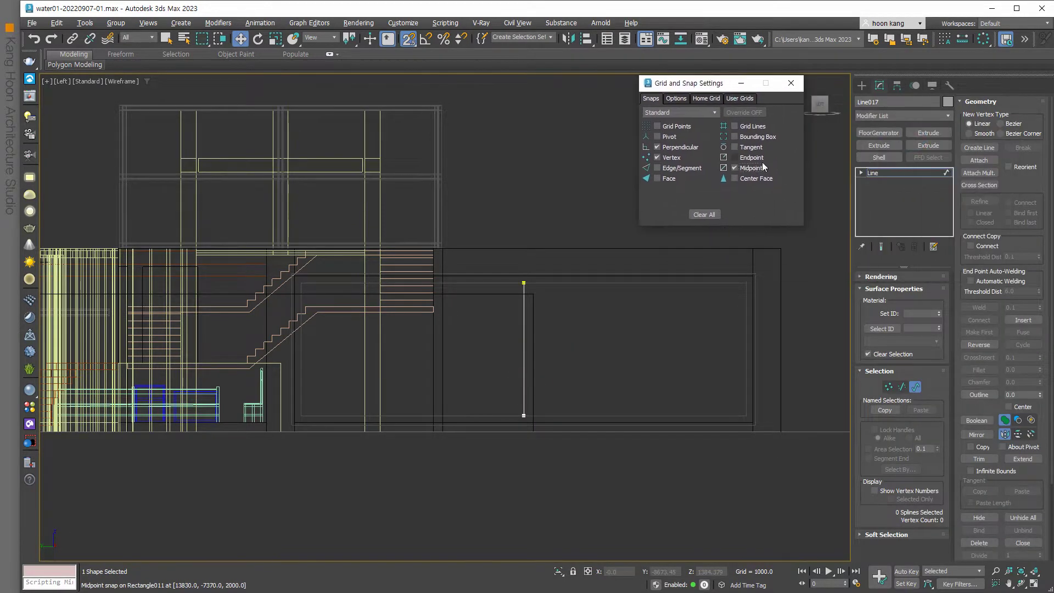
- Outline Line017 by 70 and shift all its vertices 75 units left with Offset X -75
left_click(1021, 394)
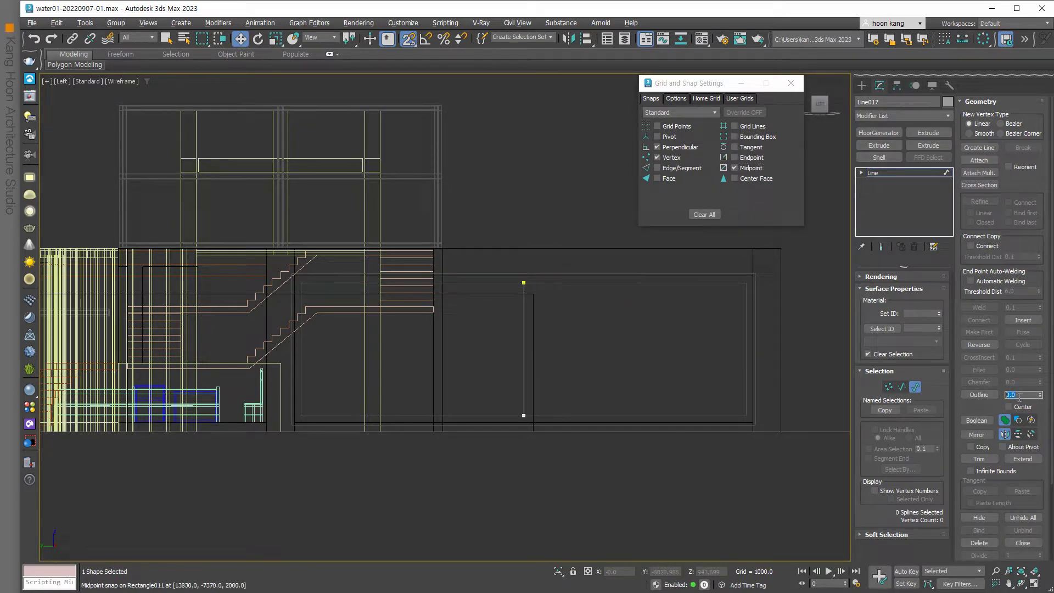
type("70")
key("Return")
left_click(862, 173)
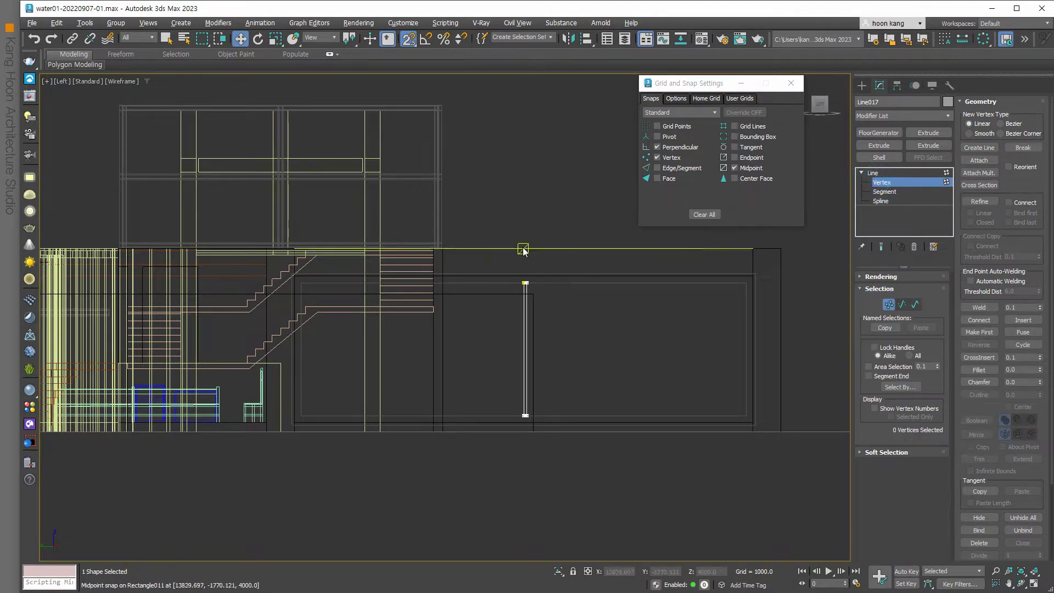
left_click_drag(495, 220, 525, 432)
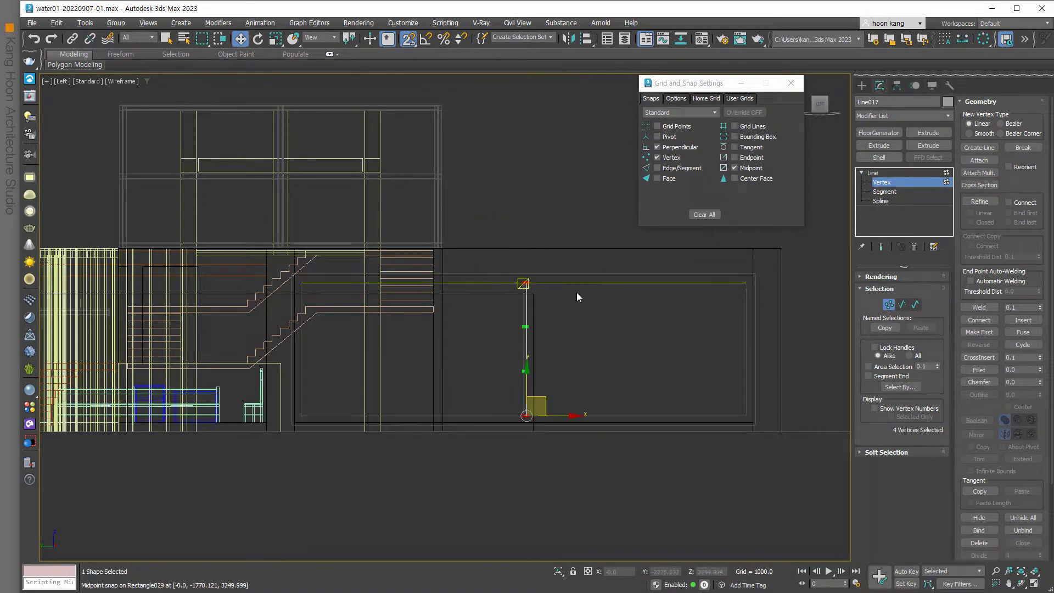
right_click(240, 38)
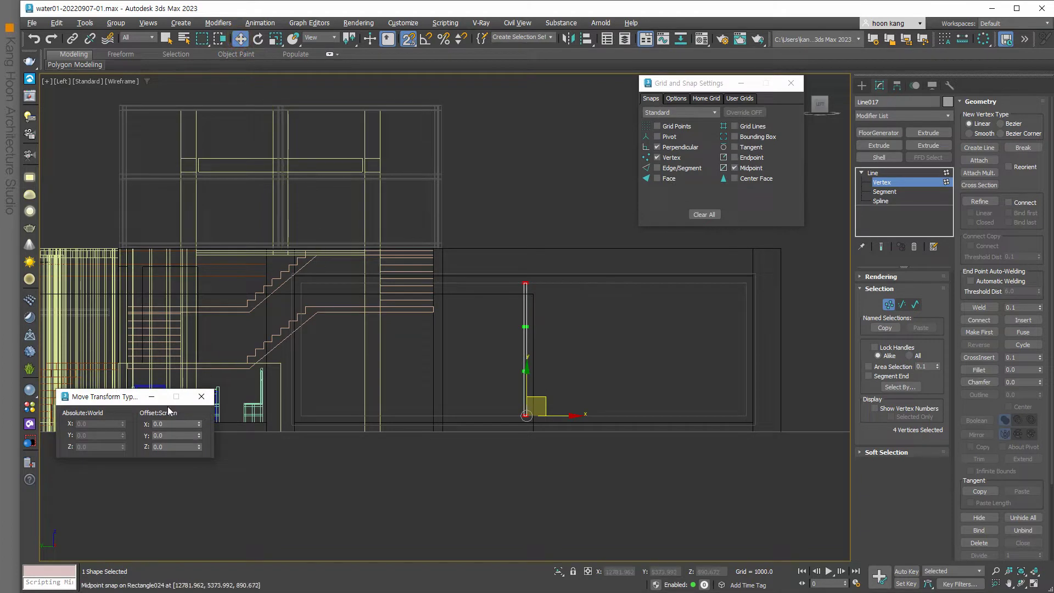
double_click(170, 426)
type("-75")
key("Return")
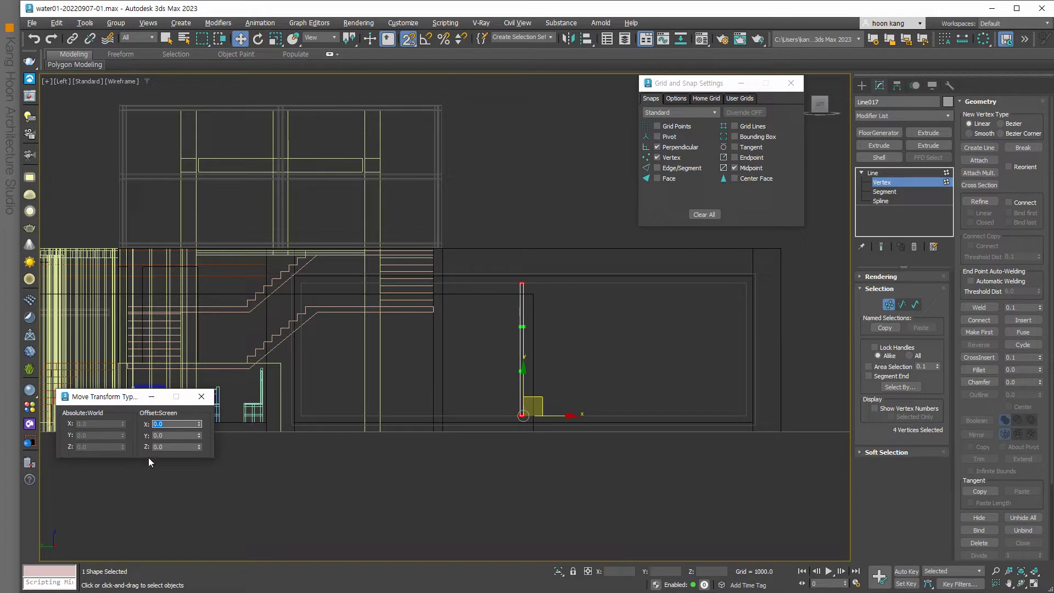
- Undo that shift, then move only two vertices 75 units left via Offset X -75
scroll(531, 414, "up", 2)
scroll(533, 415, "up", 2)
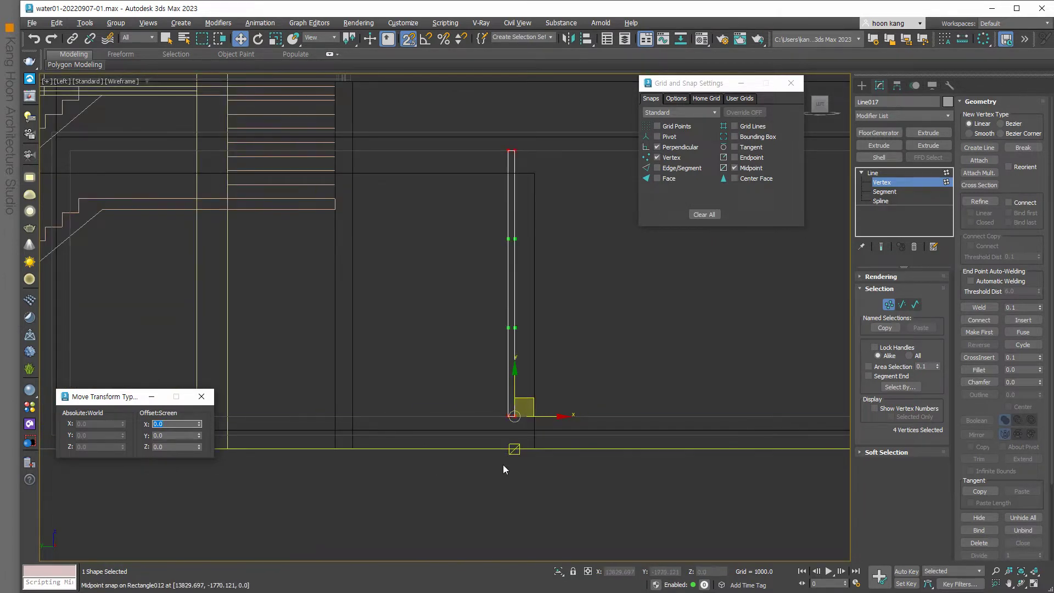
left_click(492, 486)
key("ctrl+z")
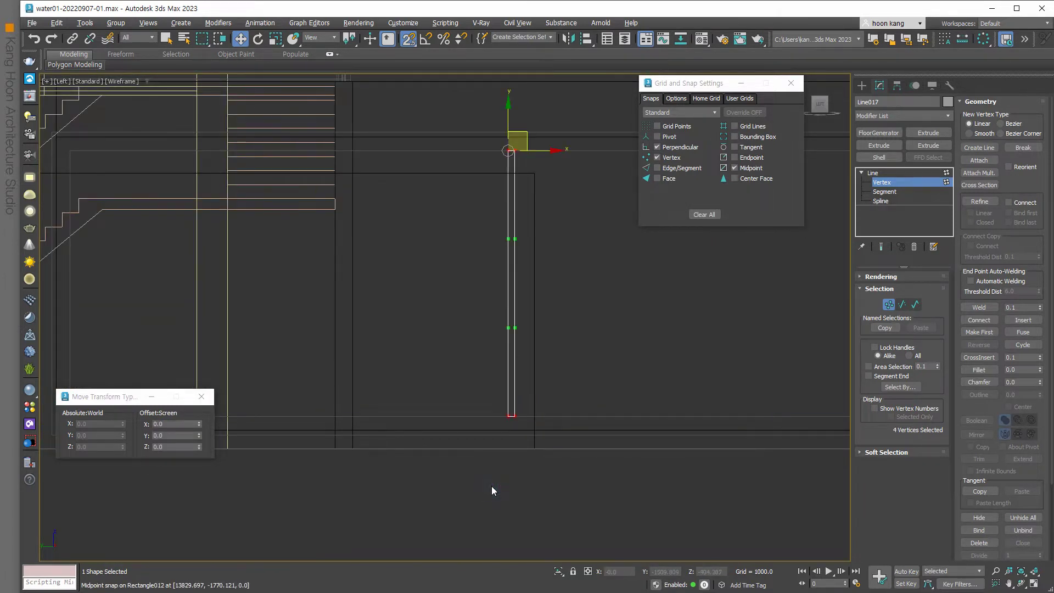
key("ctrl+z")
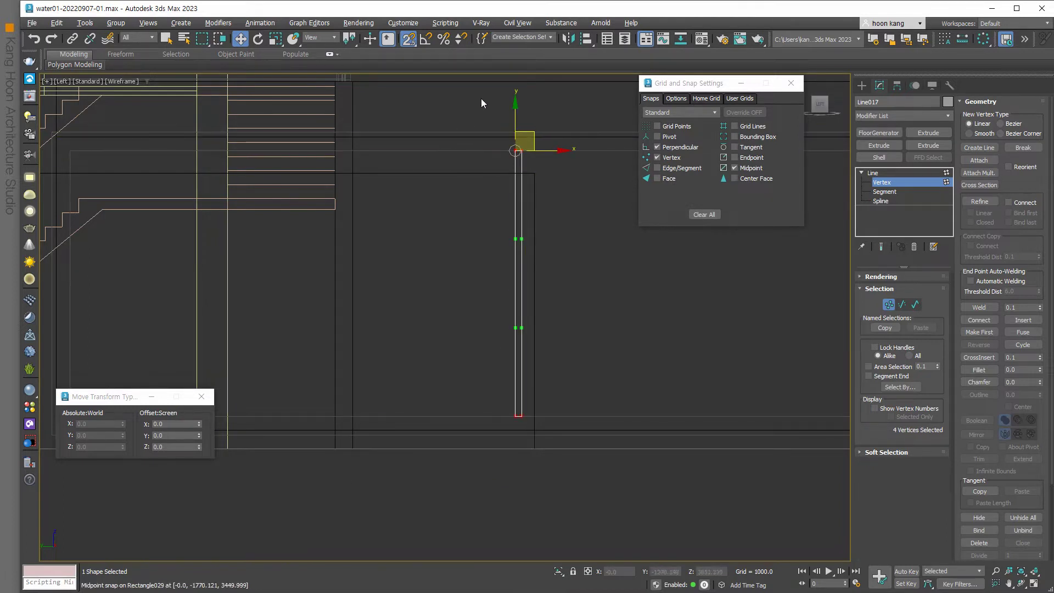
mouse_move(480, 90)
left_mouse_down()
mouse_move(508, 176)
mouse_move(520, 448)
left_mouse_up()
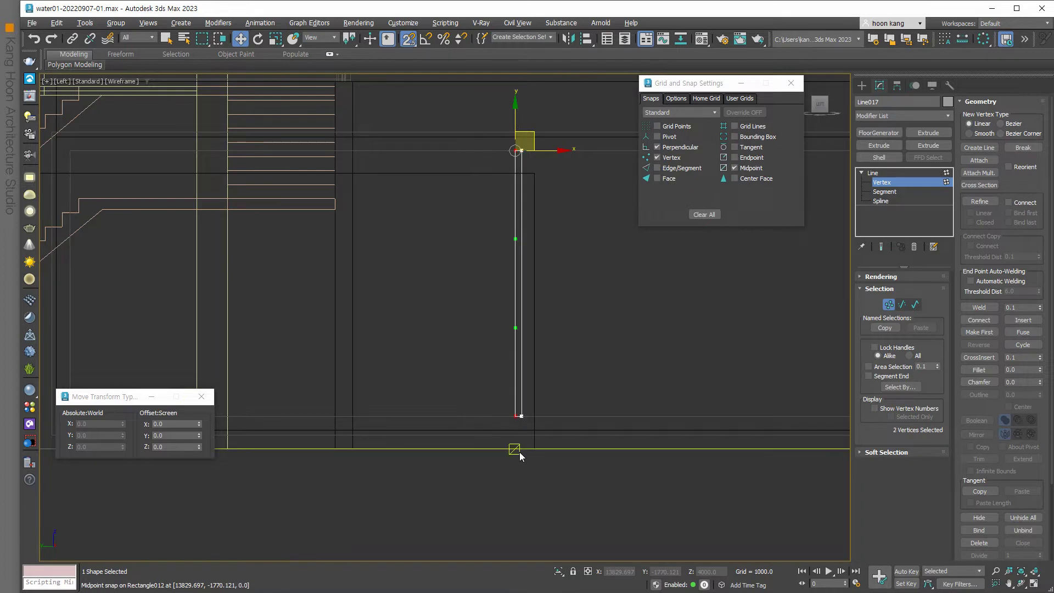
left_click(175, 424)
type("75")
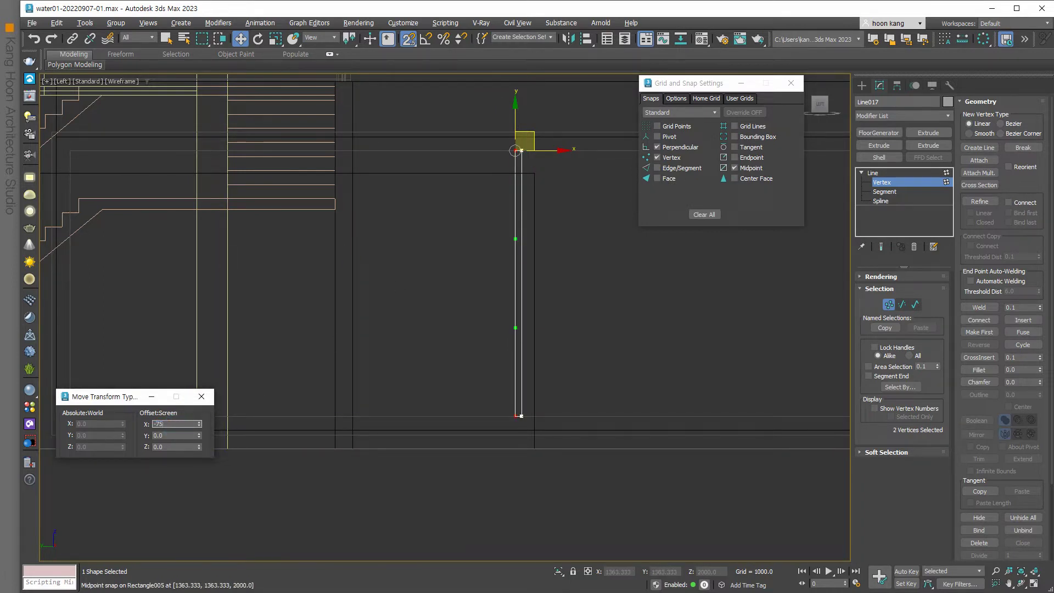
key("Return")
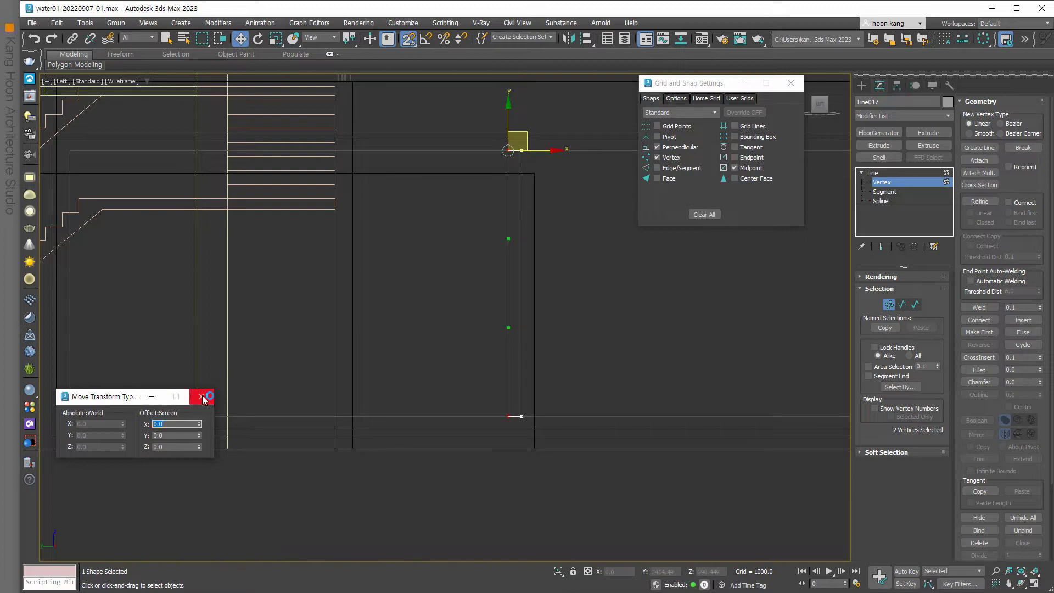
left_click(202, 396)
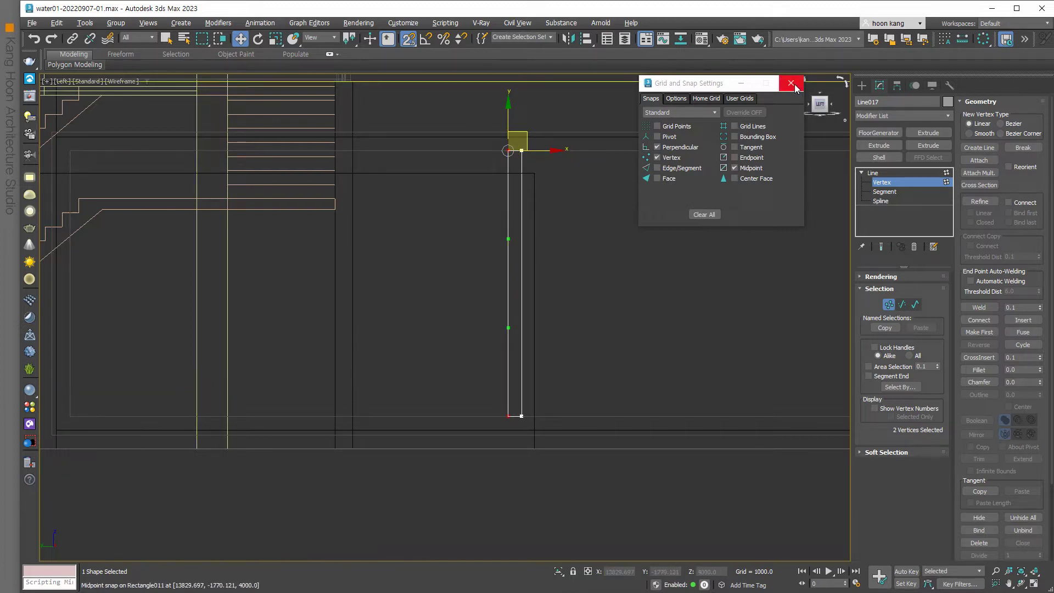
- Close the snap settings and set all of Line017's outline vertices to Corner type
left_click(791, 83)
scroll(691, 183, "down", 3)
scroll(602, 203, "down", 1)
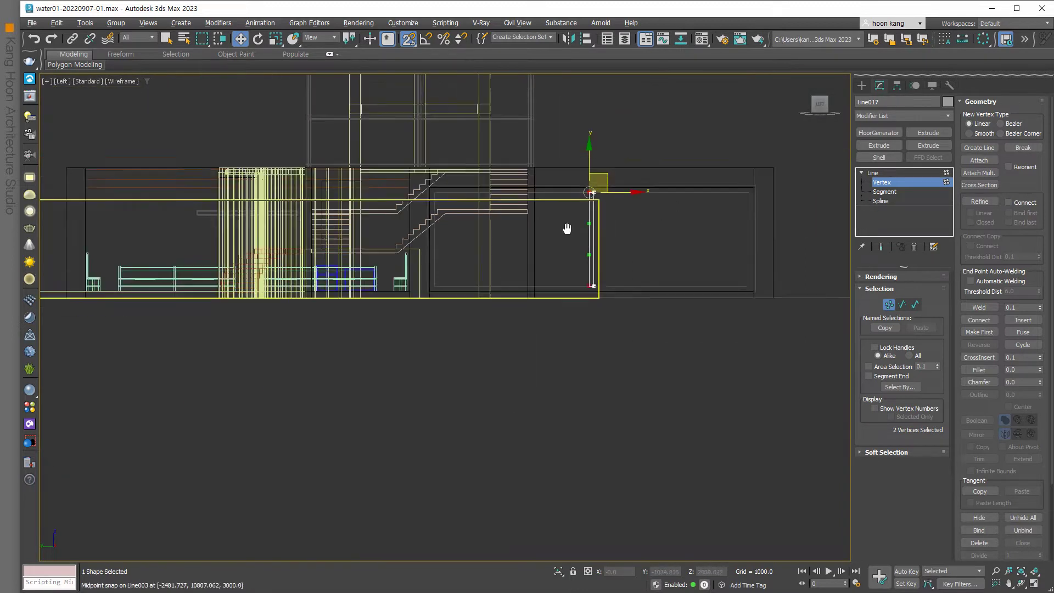
middle_click_drag(567, 229, 560, 308)
scroll(594, 305, "up", 2)
scroll(594, 302, "up", 2)
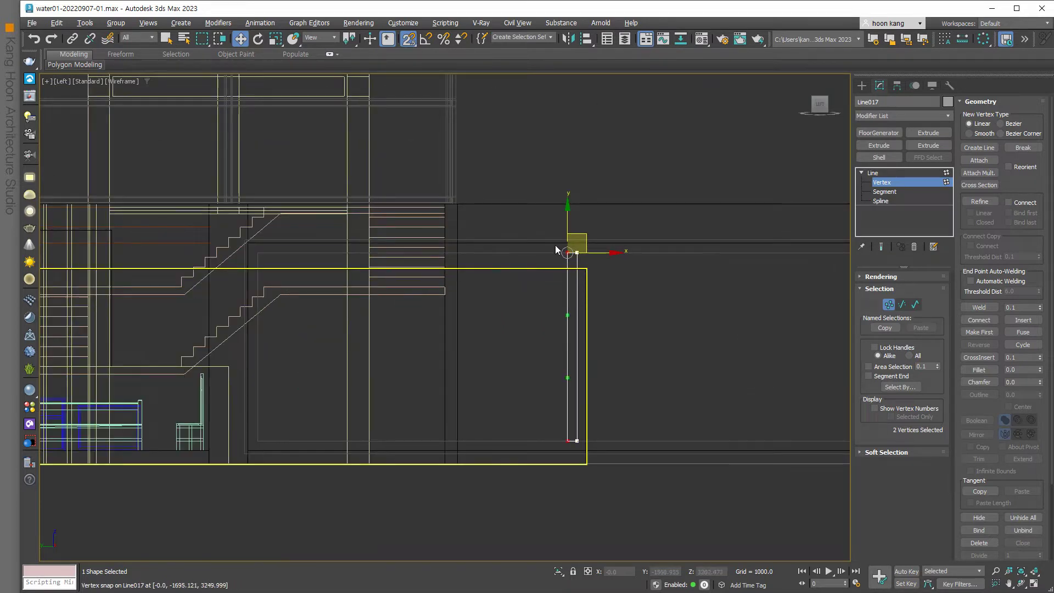
left_click_drag(536, 207, 604, 437)
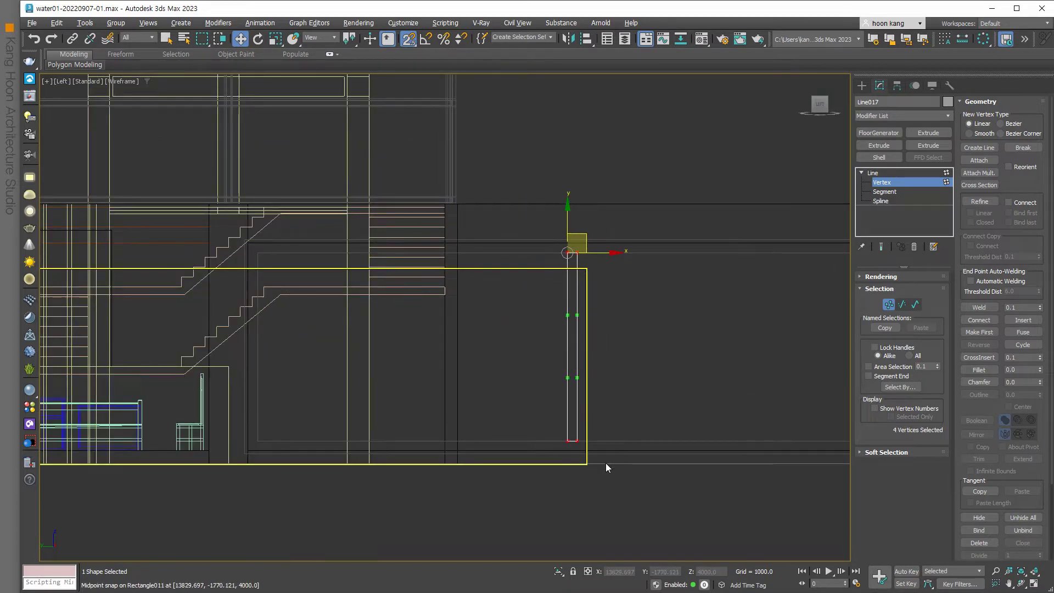
right_click(568, 252)
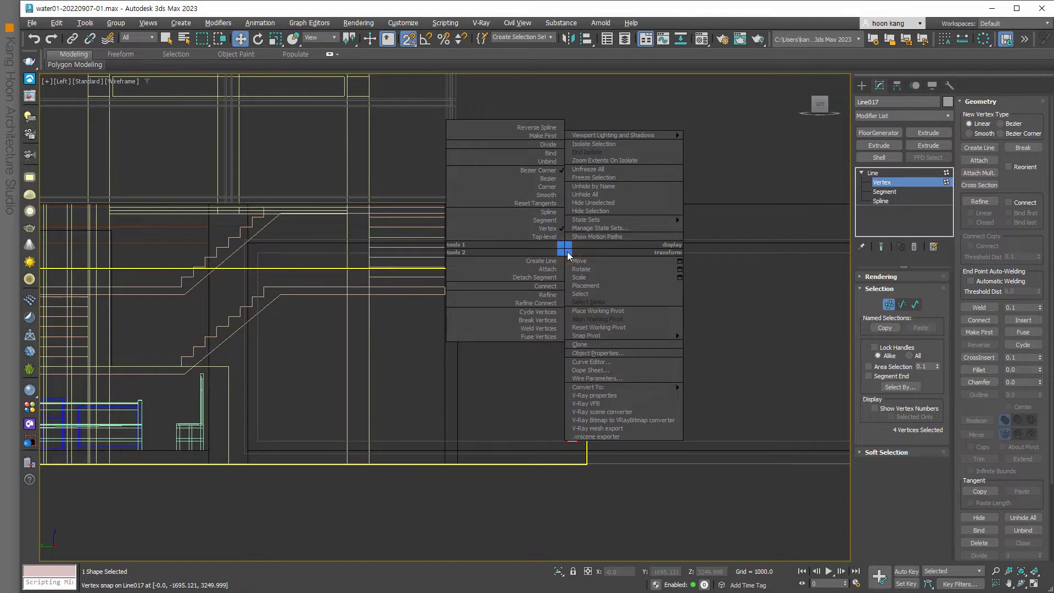
left_click(547, 187)
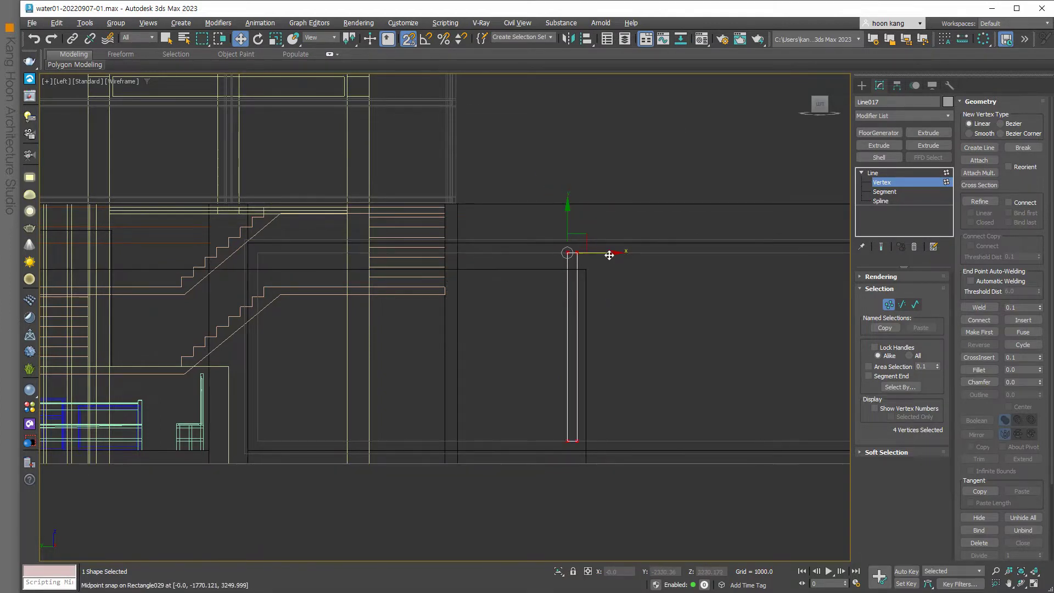
- With 2.5D snap off, stretch the strip's bottom vertices down to the floor line
scroll(604, 252, "up", 2)
left_click(408, 38)
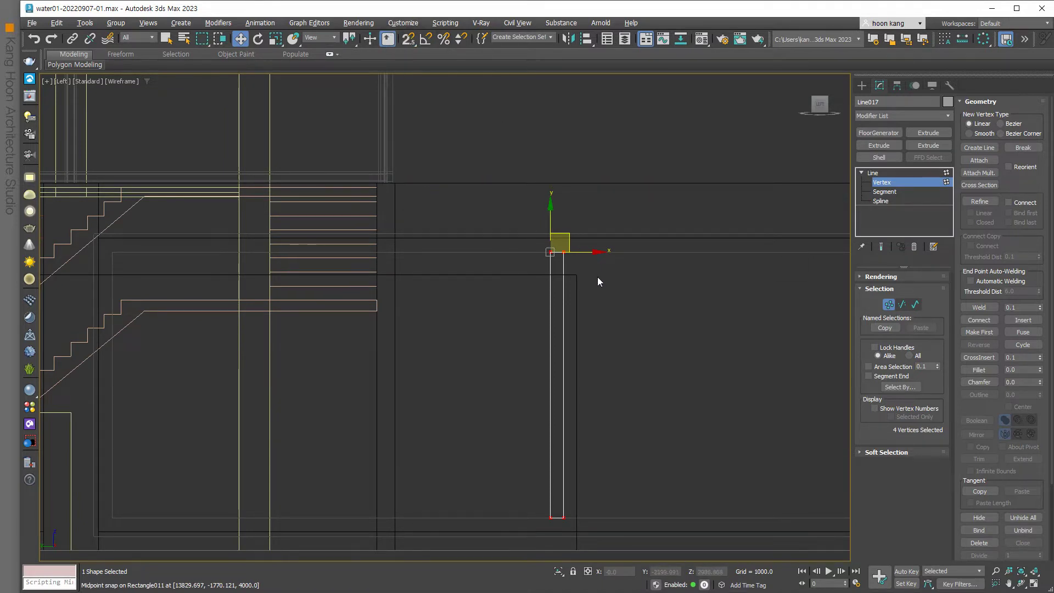
mouse_move(598, 277)
left_mouse_down()
mouse_move(492, 223)
mouse_move(582, 208)
mouse_move(605, 246)
left_mouse_up()
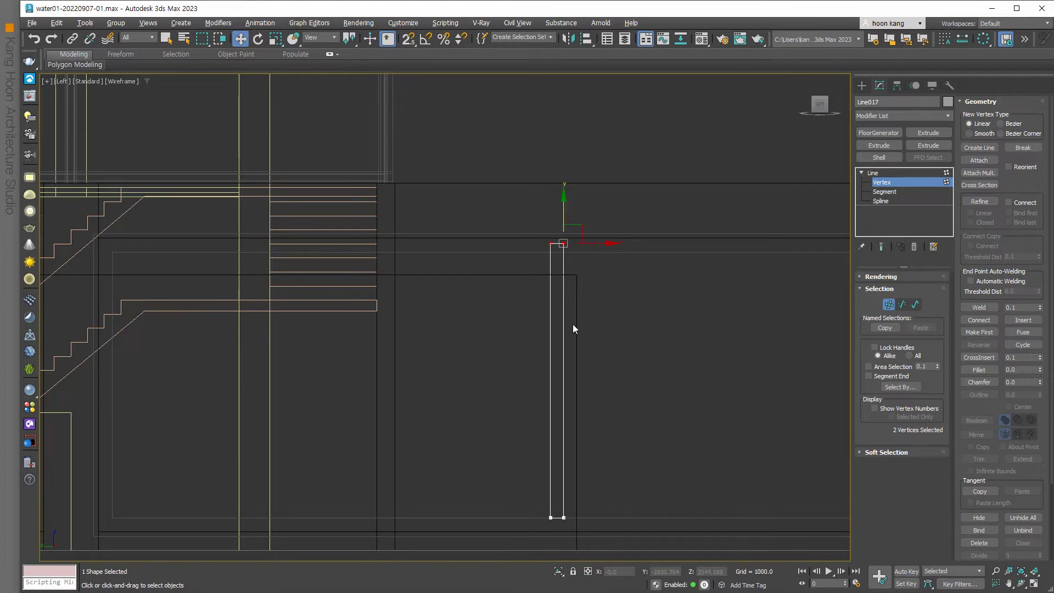
left_click_drag(516, 488, 577, 526)
left_click_drag(564, 487, 565, 496)
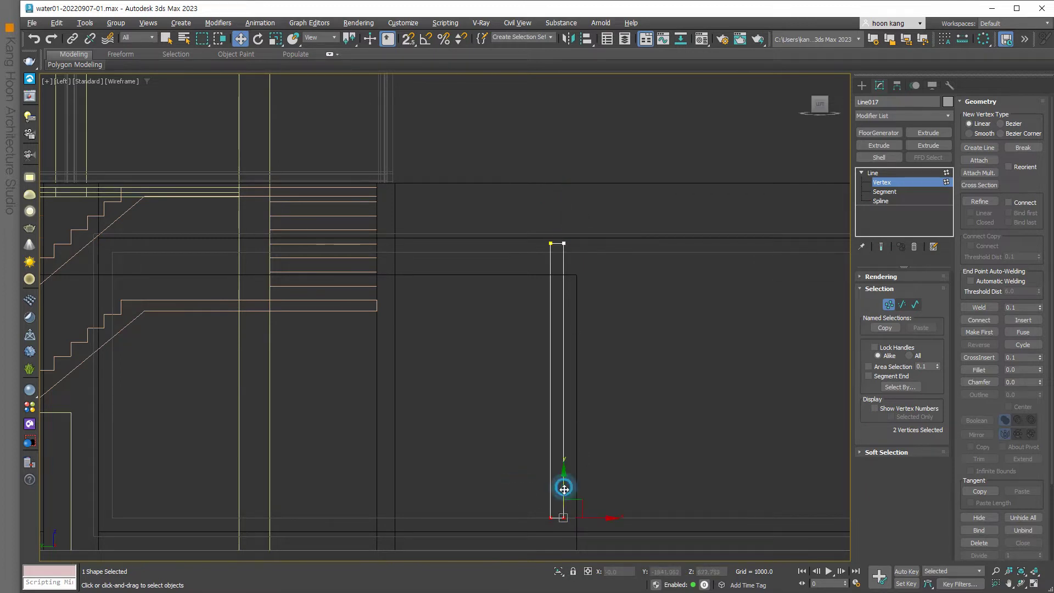
left_click(610, 476)
scroll(611, 475, "down", 2)
scroll(626, 471, "down", 2)
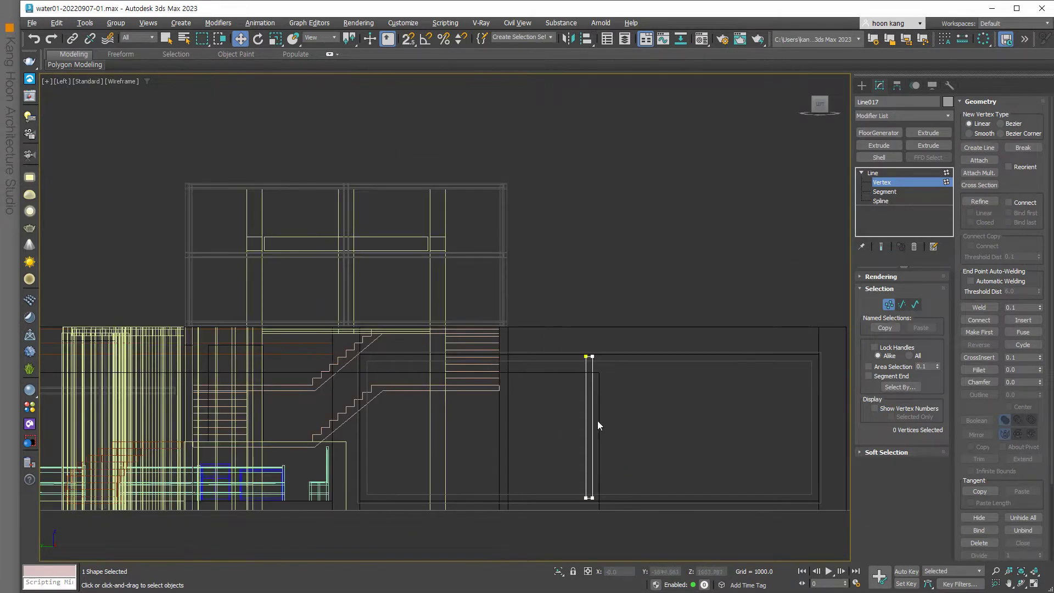
- Draw horizontal line Line018 across the frame to its right-side midpoint using 2.5D snap
left_click(862, 88)
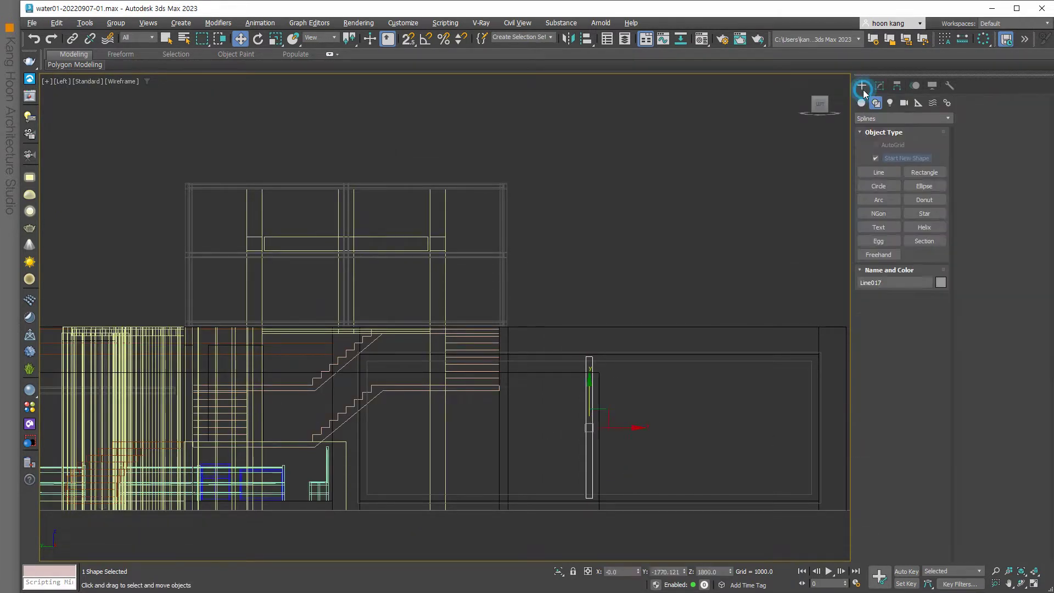
left_click(879, 172)
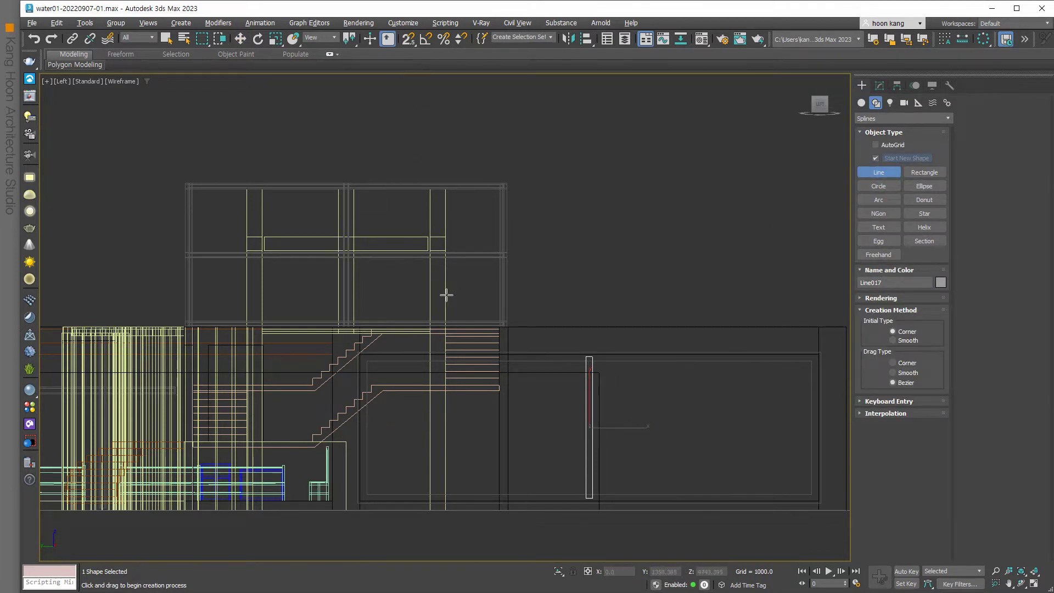
key("s")
left_click(366, 427)
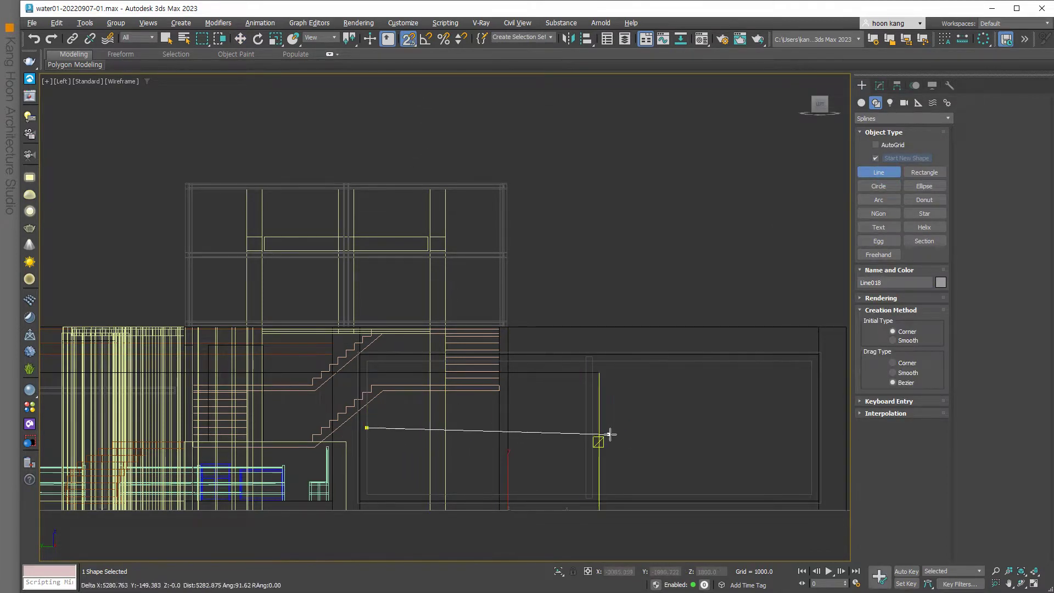
left_click(812, 427)
right_click(765, 443)
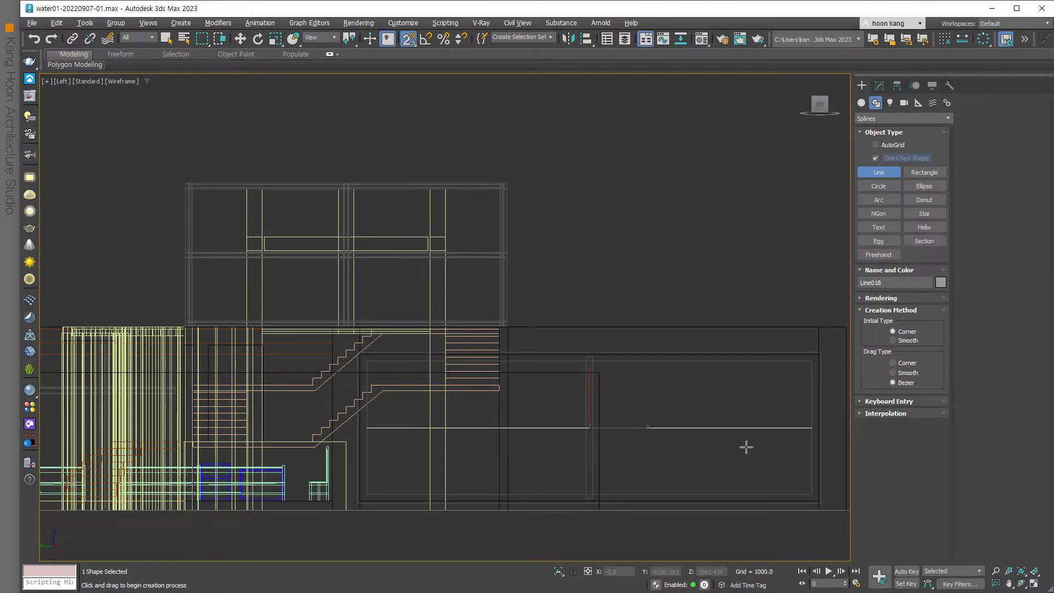
right_click(746, 447)
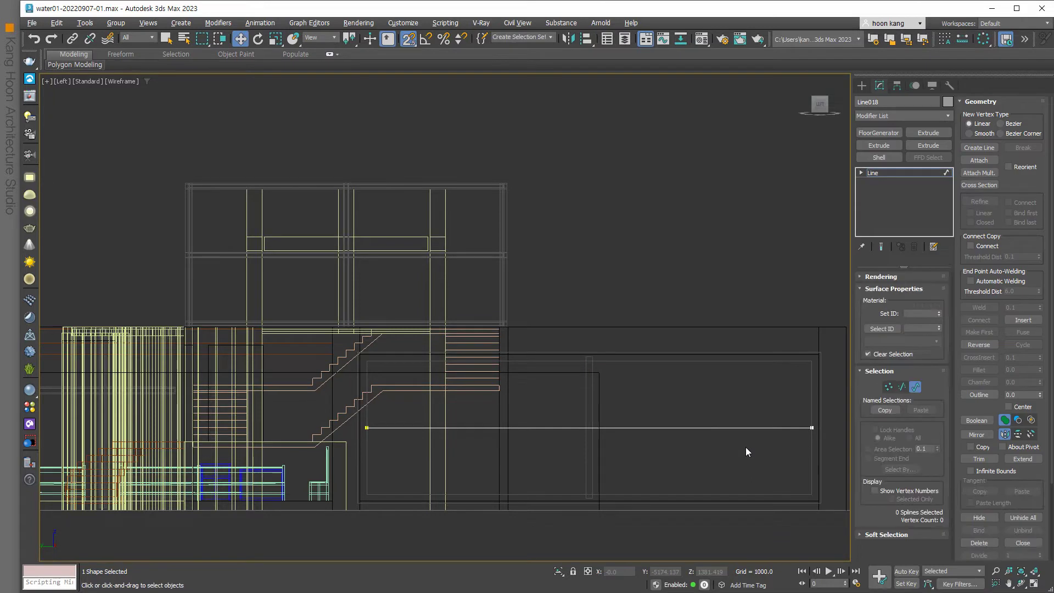
- Outline Line018 by 75 and select the vertices at one end at Vertex level
left_click(985, 395)
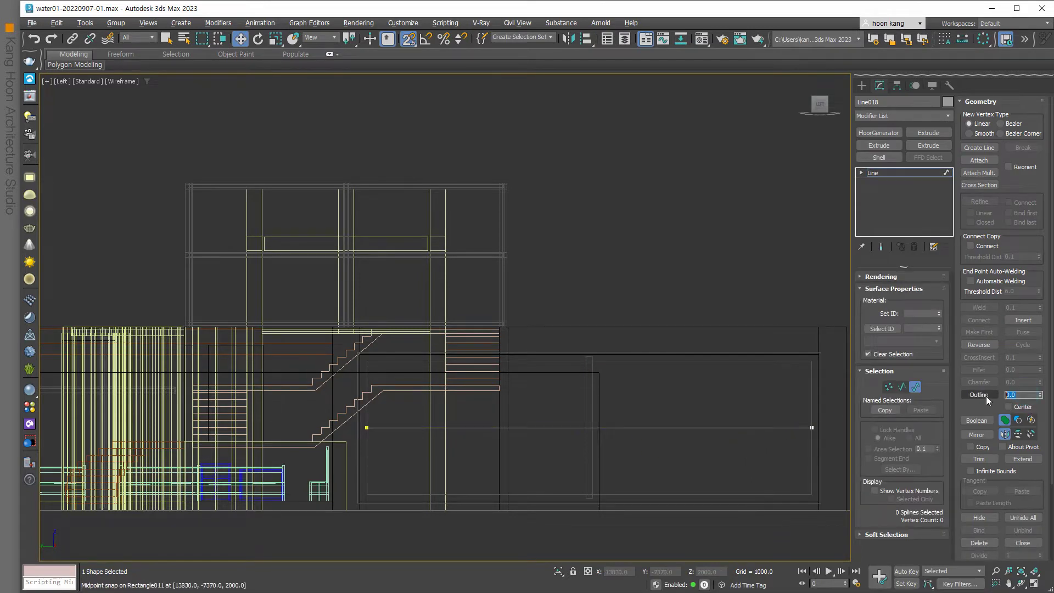
type("75")
key("Return")
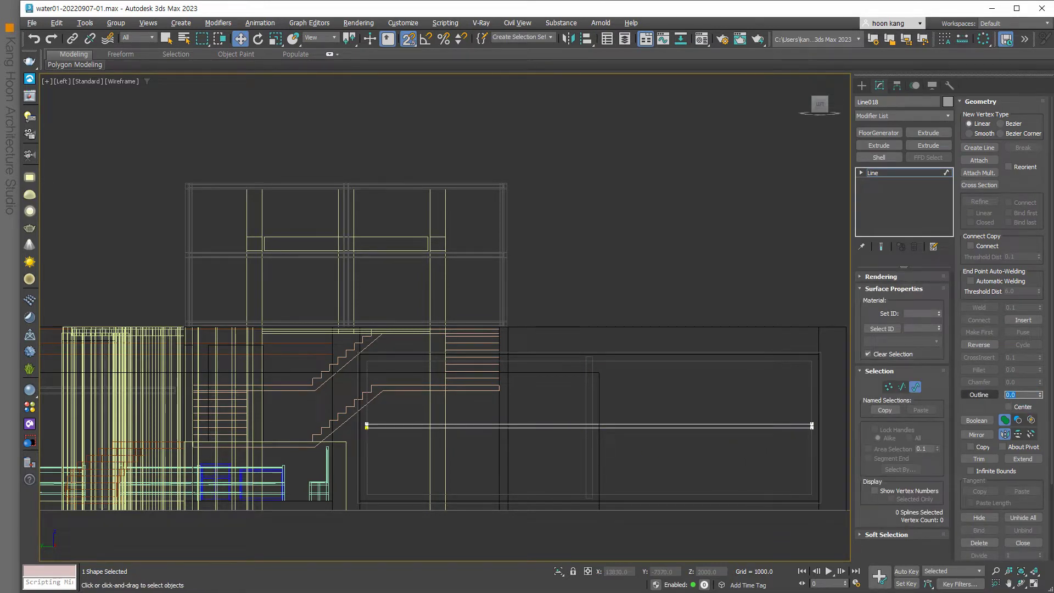
left_click(861, 172)
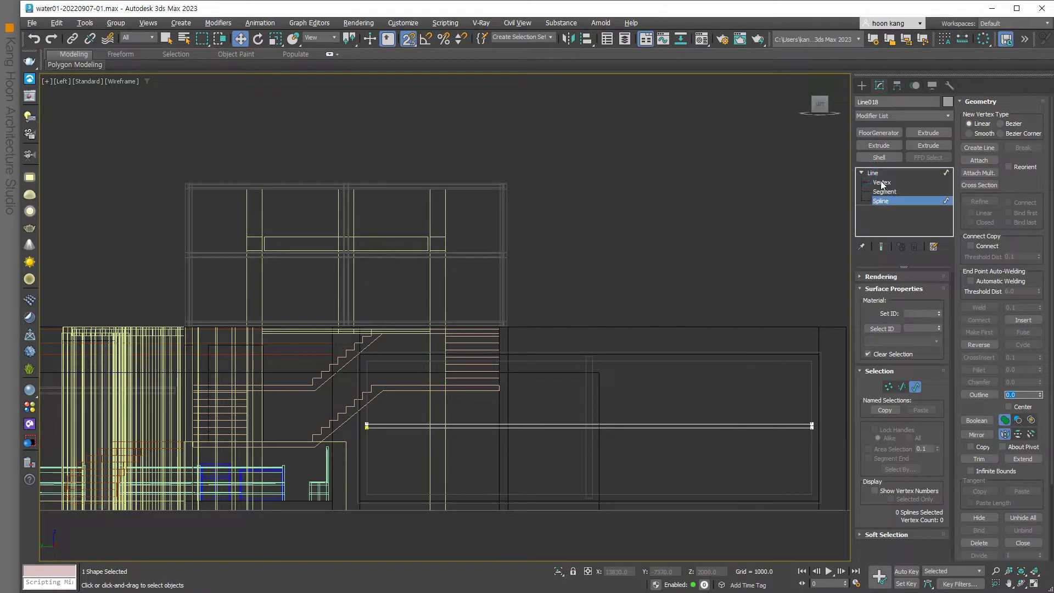
left_click_drag(831, 445, 344, 427)
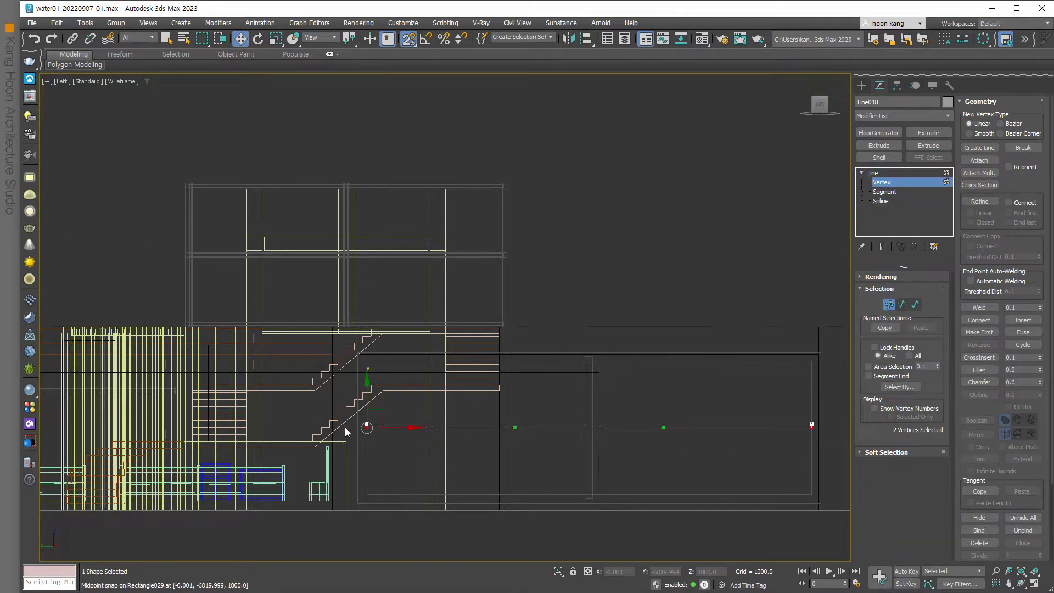
- Move the selected end vertices 75 units down, then nudge the right-end vertices slightly right
right_click(240, 38)
key("Tab")
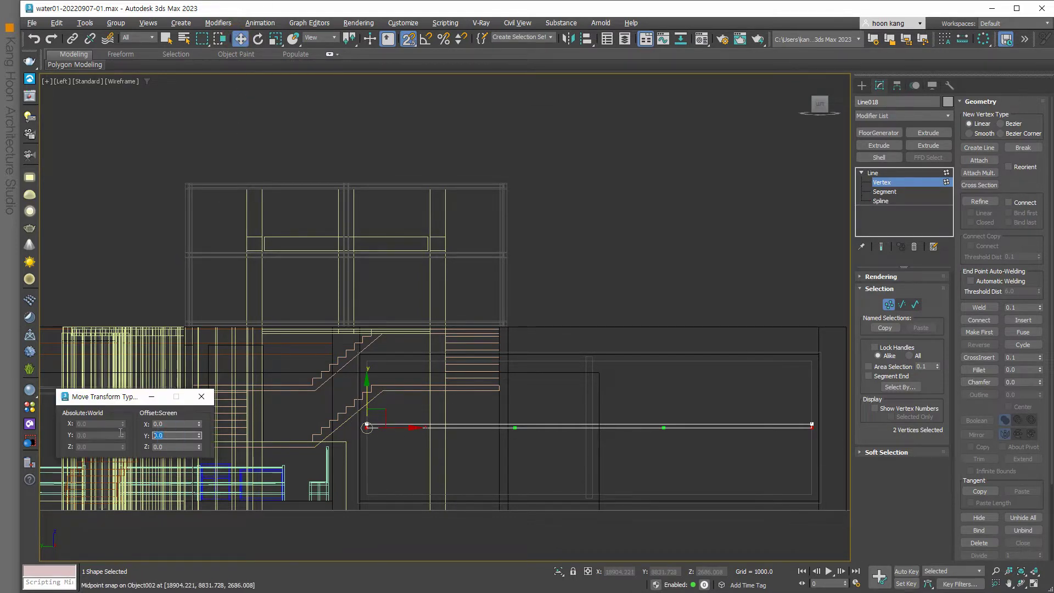
key("Return")
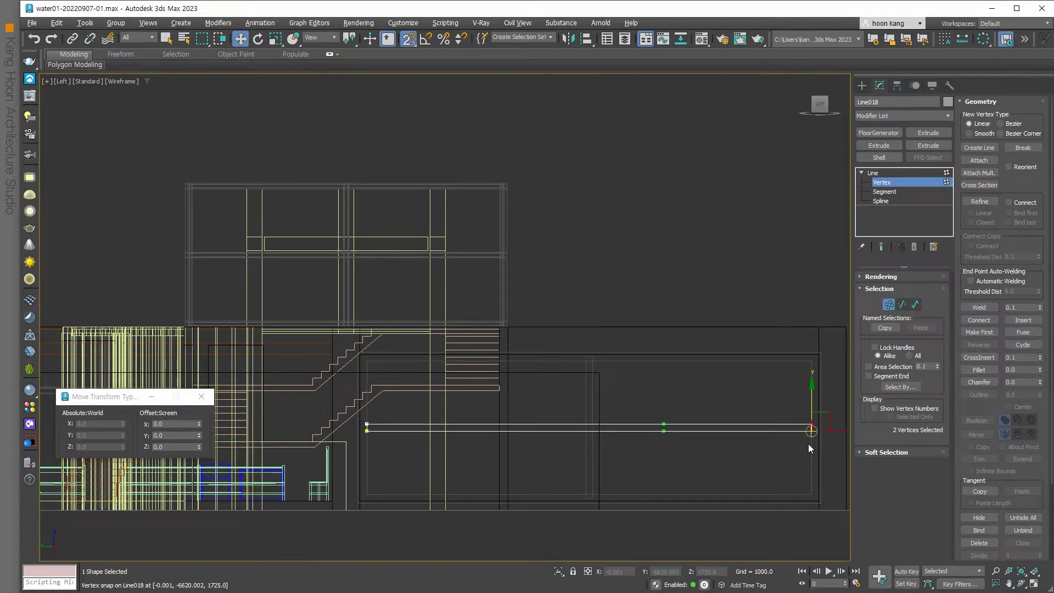
scroll(808, 444, "up", 3)
key("s")
middle_click_drag(799, 447, 625, 438)
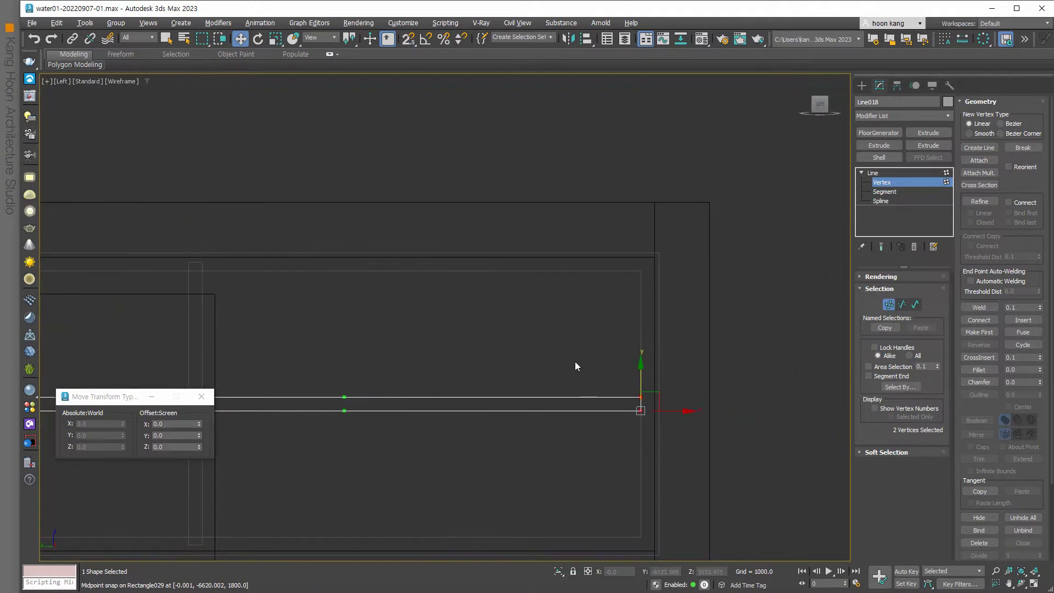
left_click_drag(670, 411, 691, 399)
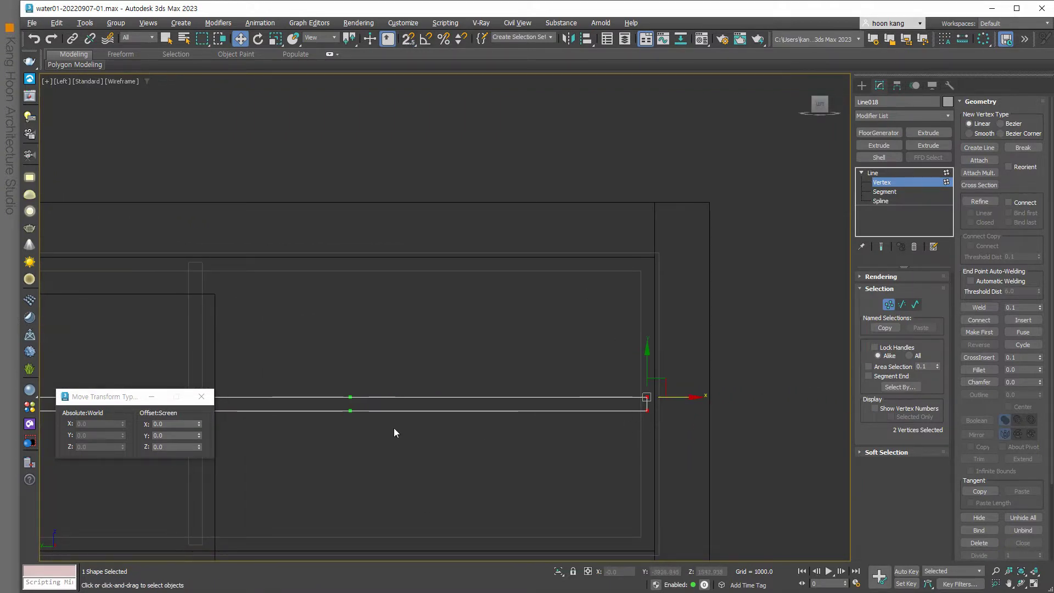
- Select the outline's left-end vertices and pan to show more of the building
scroll(384, 445, "down", 3)
scroll(365, 455, "up", 3)
scroll(395, 434, "up", 4)
left_click_drag(423, 416, 386, 364)
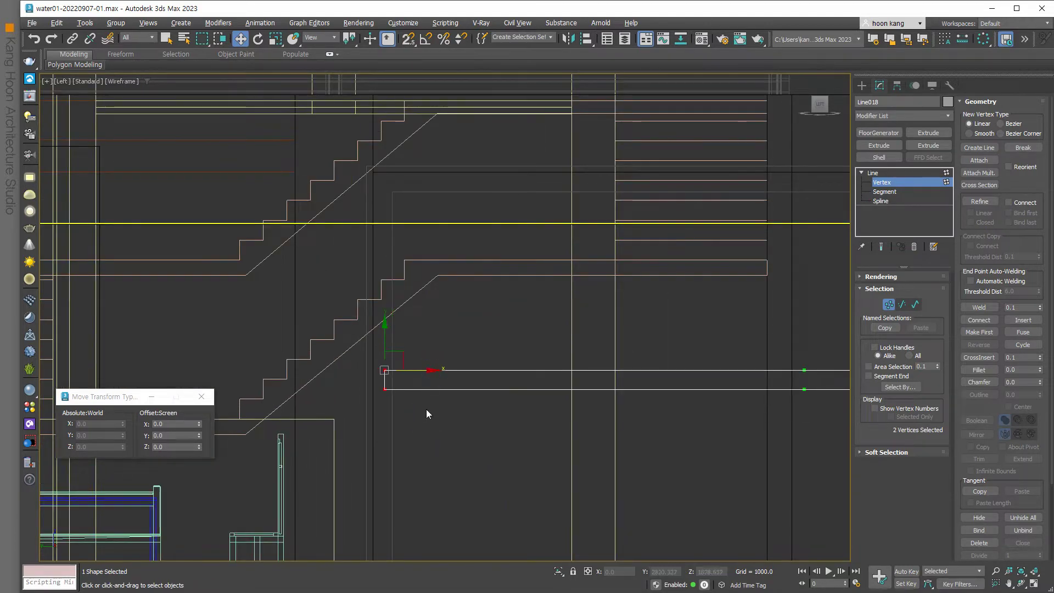
scroll(426, 409, "down", 3)
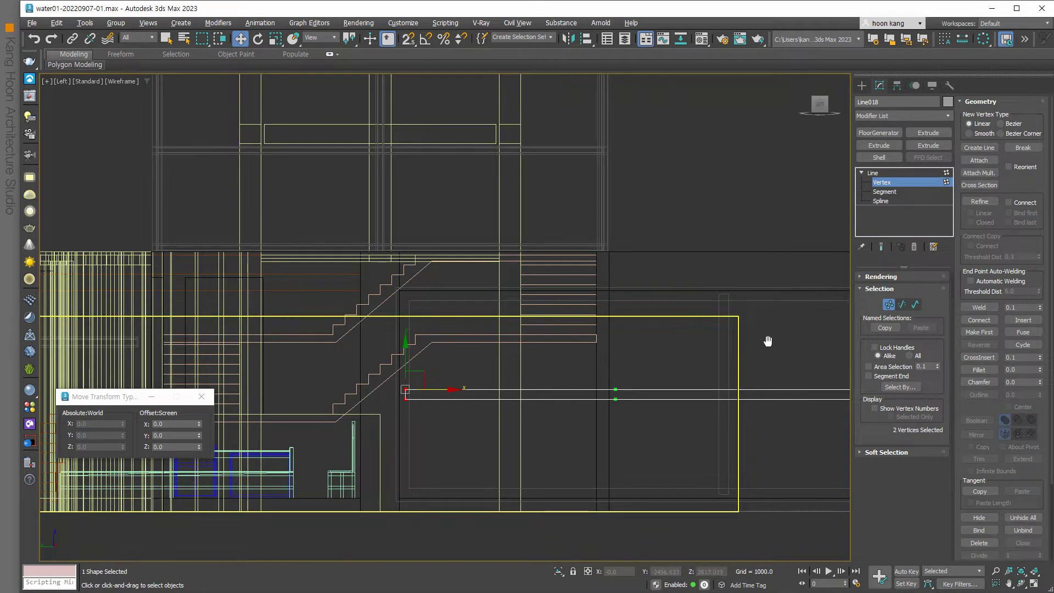
middle_click_drag(769, 341, 637, 342)
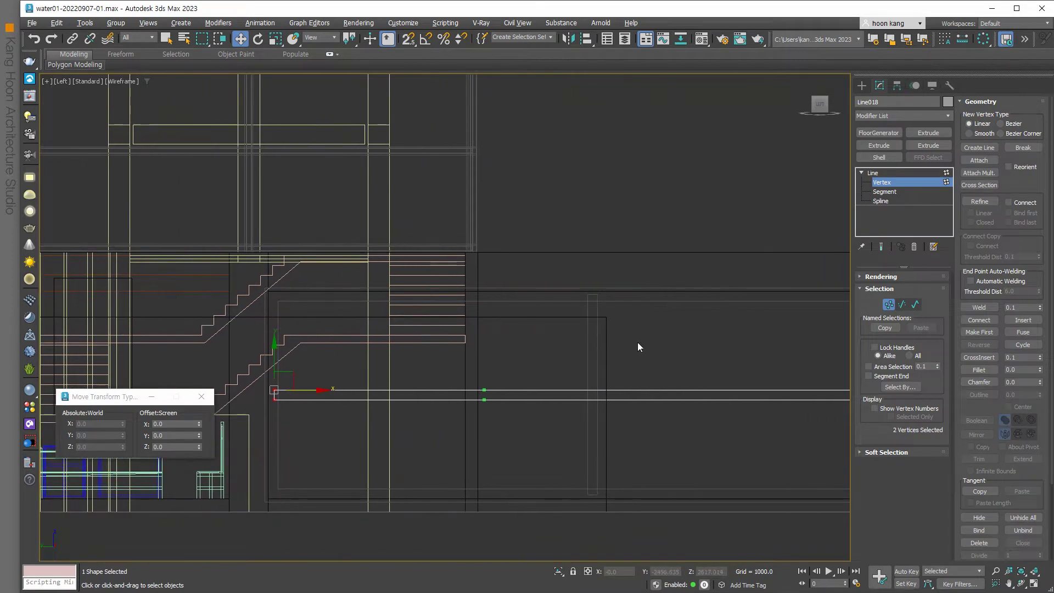
- Attach the thin vertical strip and the large frame rectangle to Line018
left_click(980, 159)
left_click(593, 330)
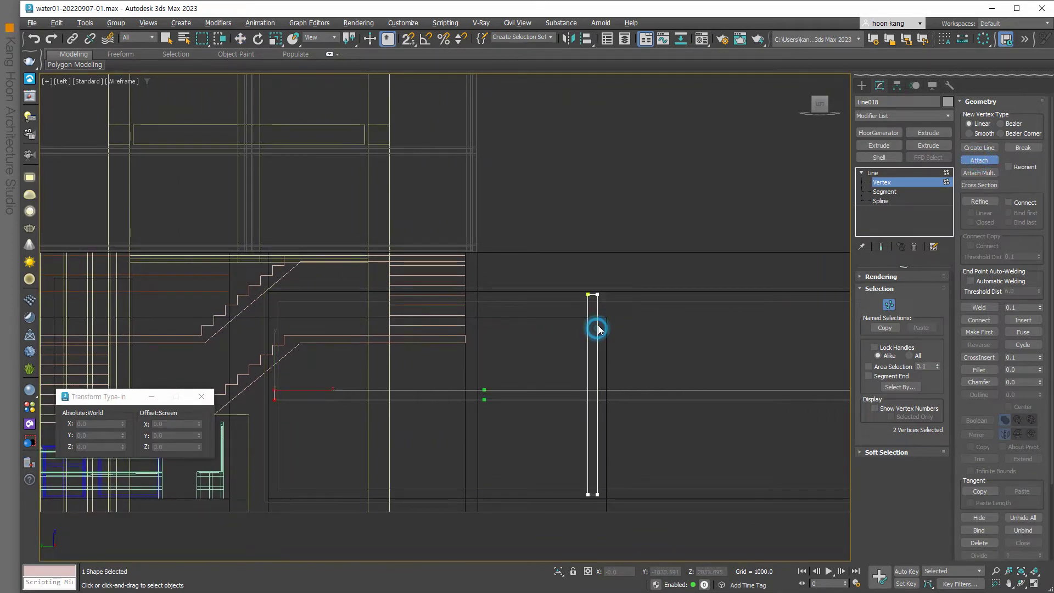
left_click(612, 301)
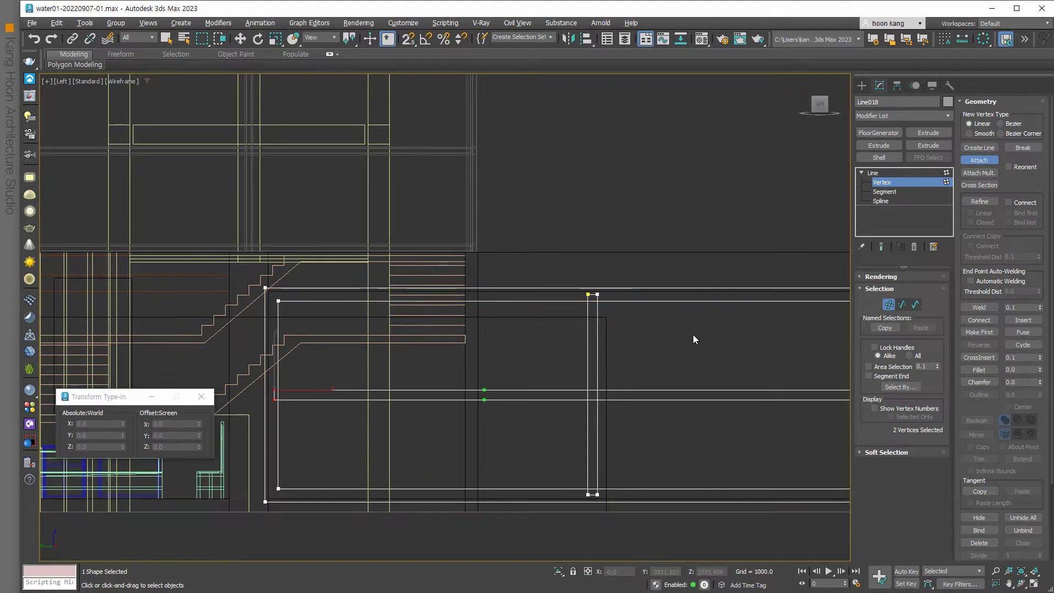
- At Spline level, trim the overlaps where the strips cross and at the vertical pair's top
left_click(914, 304)
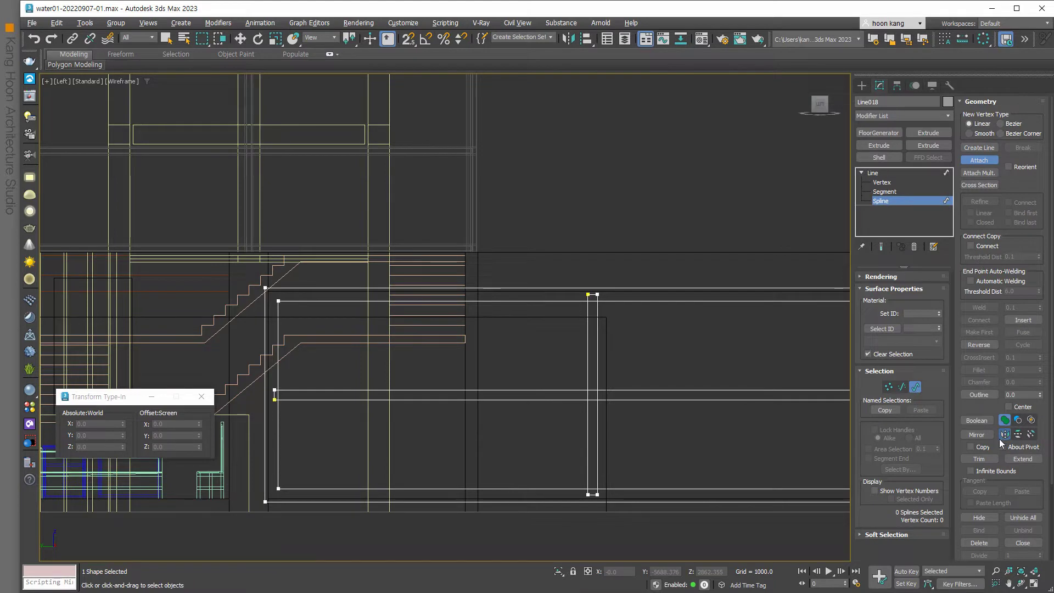
left_click(978, 459)
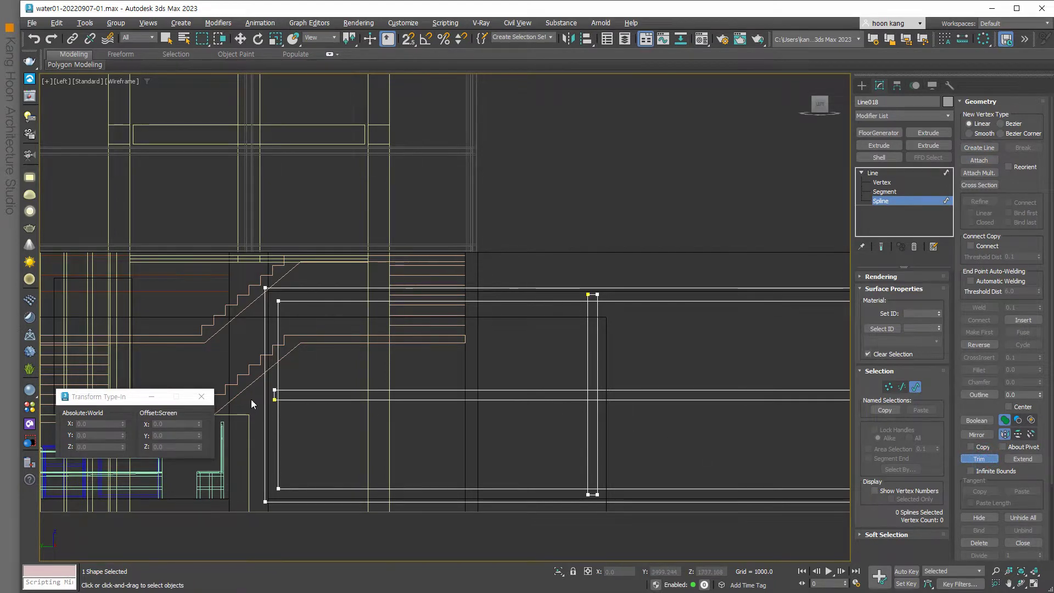
scroll(251, 400, "up", 3)
left_click(305, 387)
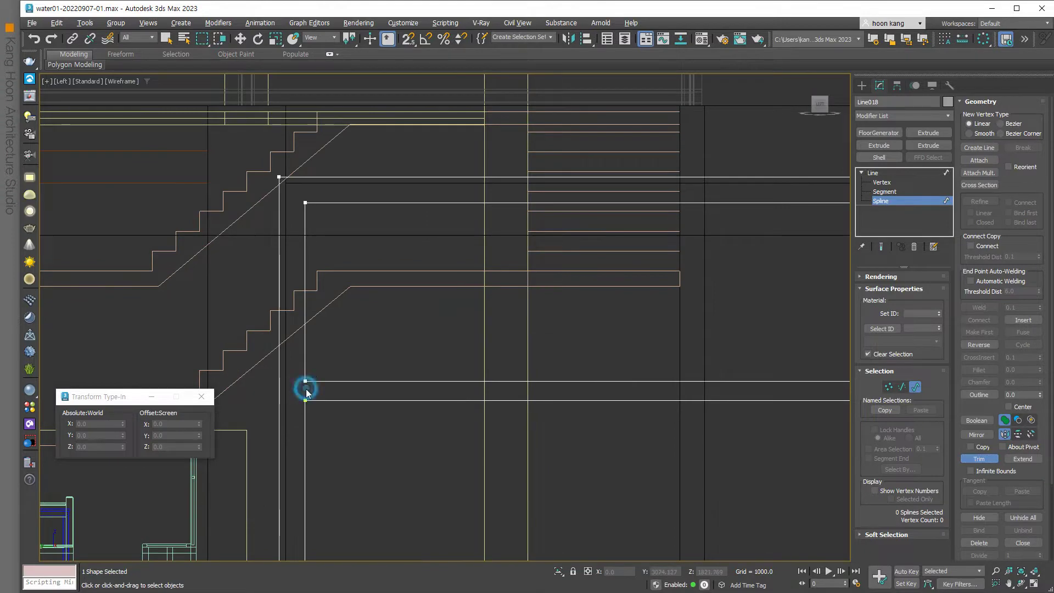
scroll(306, 387, "down", 3)
scroll(626, 403, "up", 5)
left_click(611, 391)
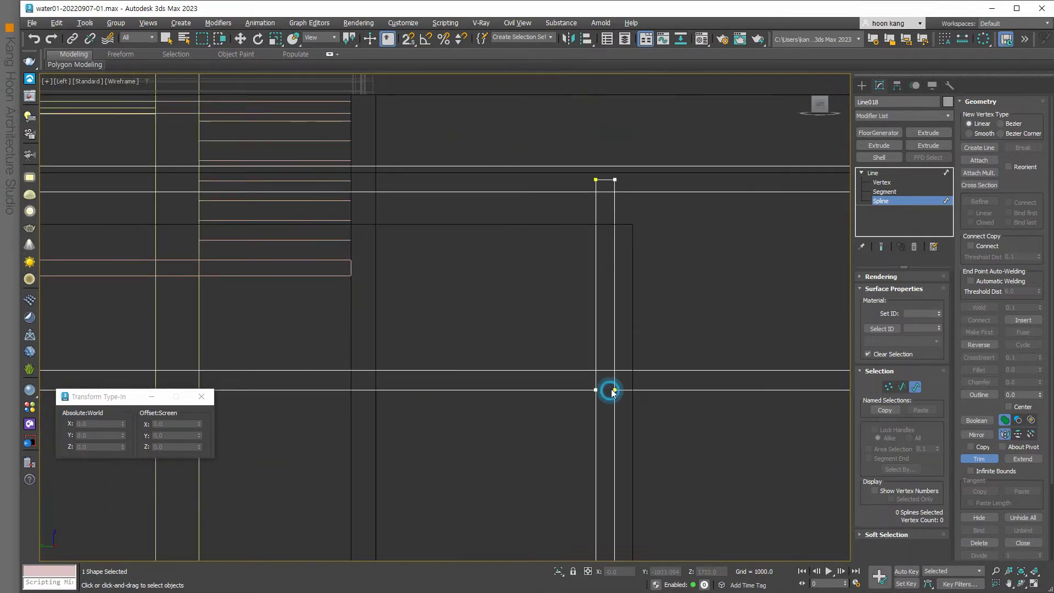
left_click(614, 381)
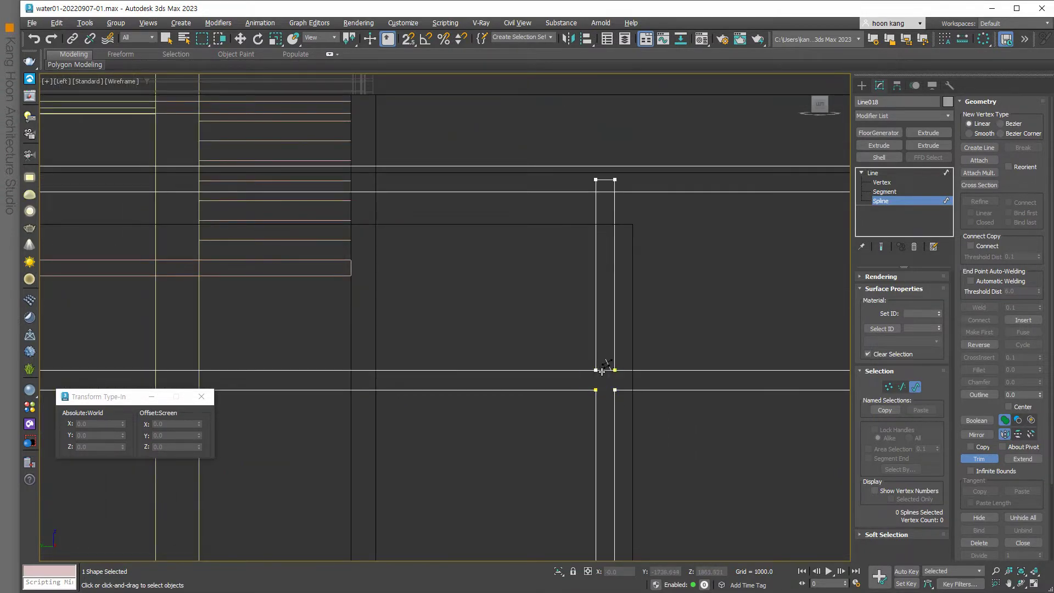
left_click(604, 370)
left_click(605, 186)
left_click(606, 189)
- Trim the remaining overlaps at the frame corner and the vertical pair's lower end
scroll(607, 225, "down", 3)
scroll(722, 309, "up", 2)
scroll(680, 311, "up", 2)
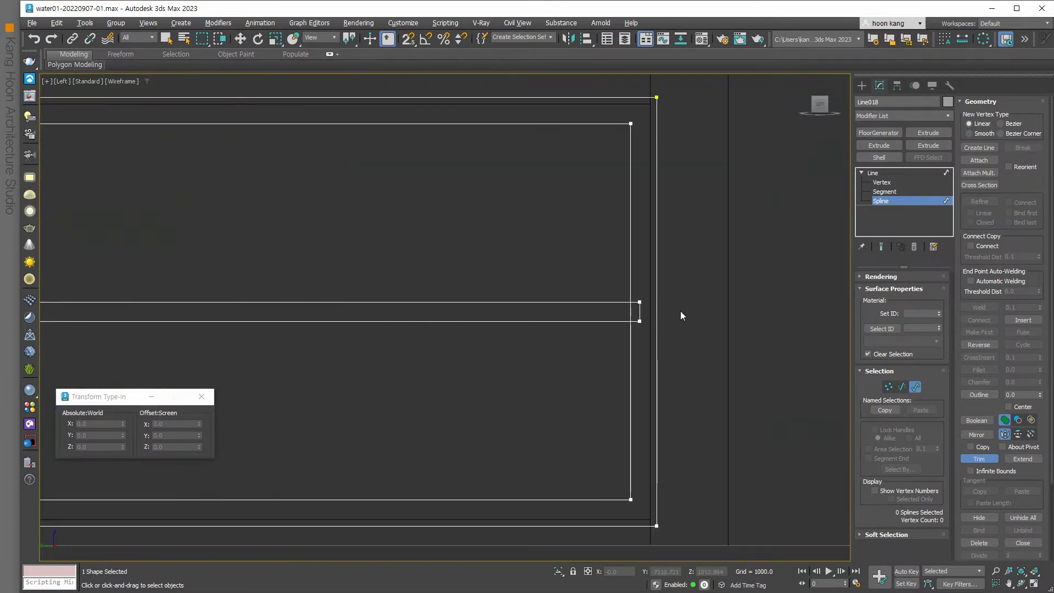
left_click(641, 311)
scroll(637, 321, "down", 2)
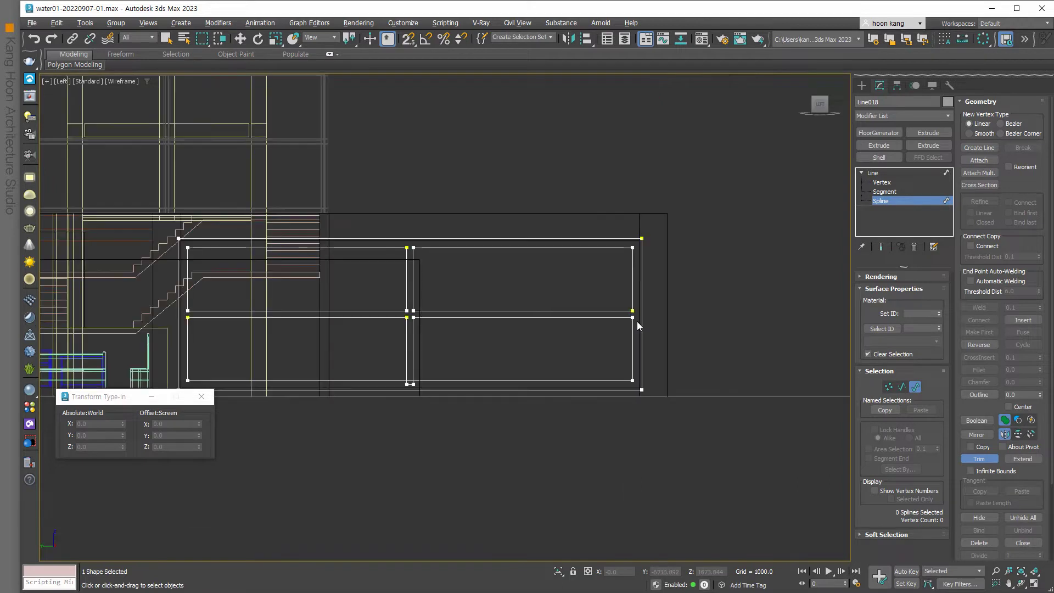
scroll(657, 351, "down", 2)
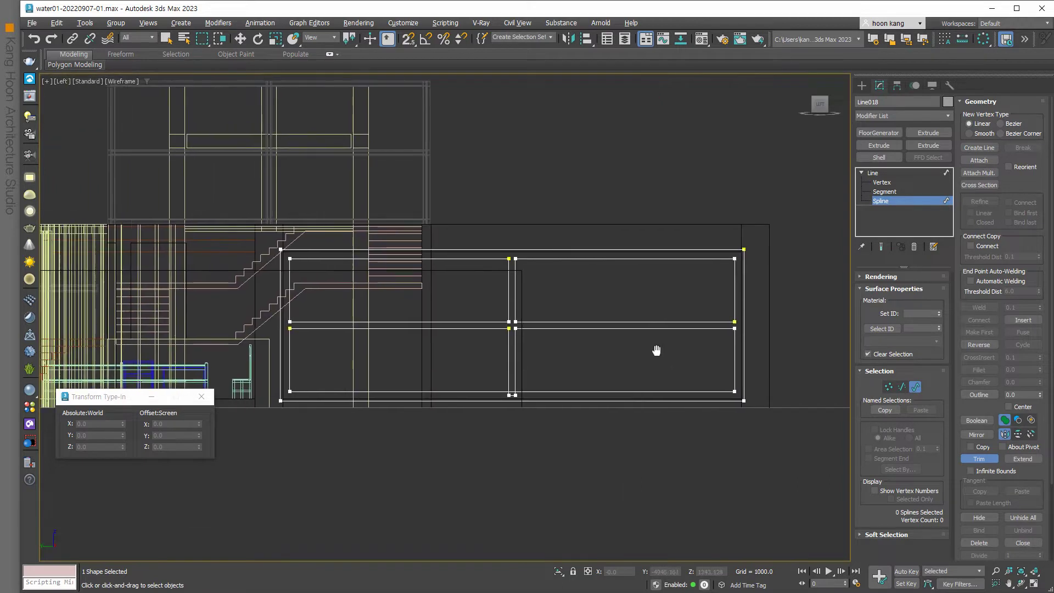
scroll(510, 388, "up", 3)
left_click(513, 381)
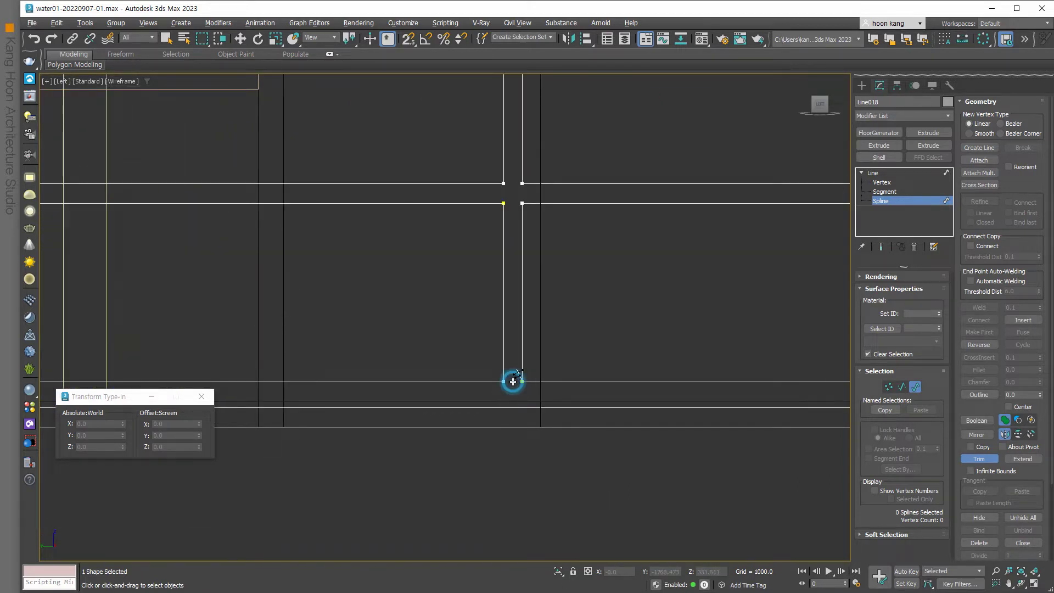
scroll(512, 381, "down", 3)
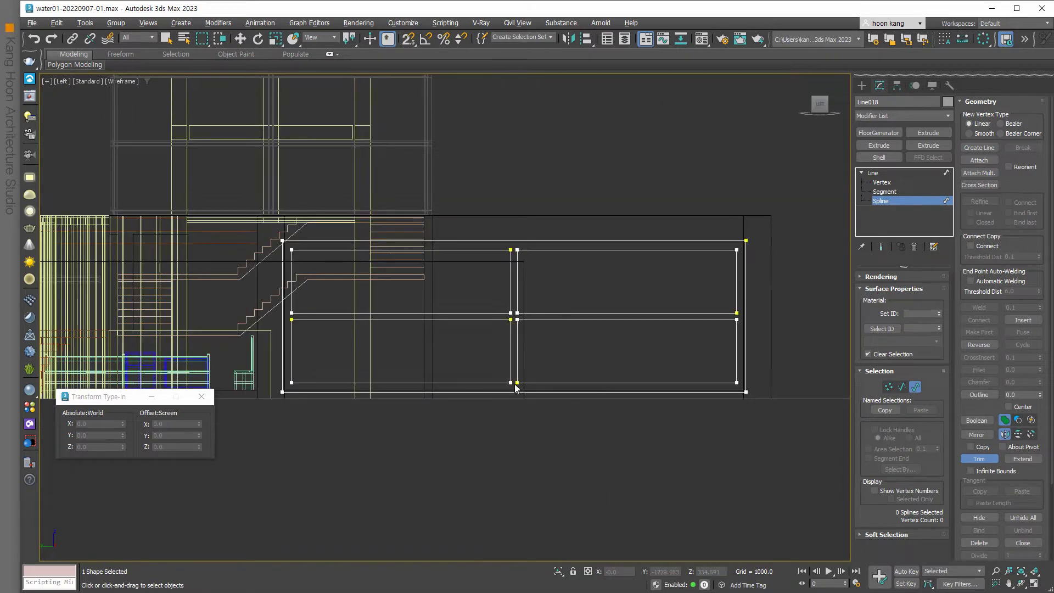
left_click(888, 387)
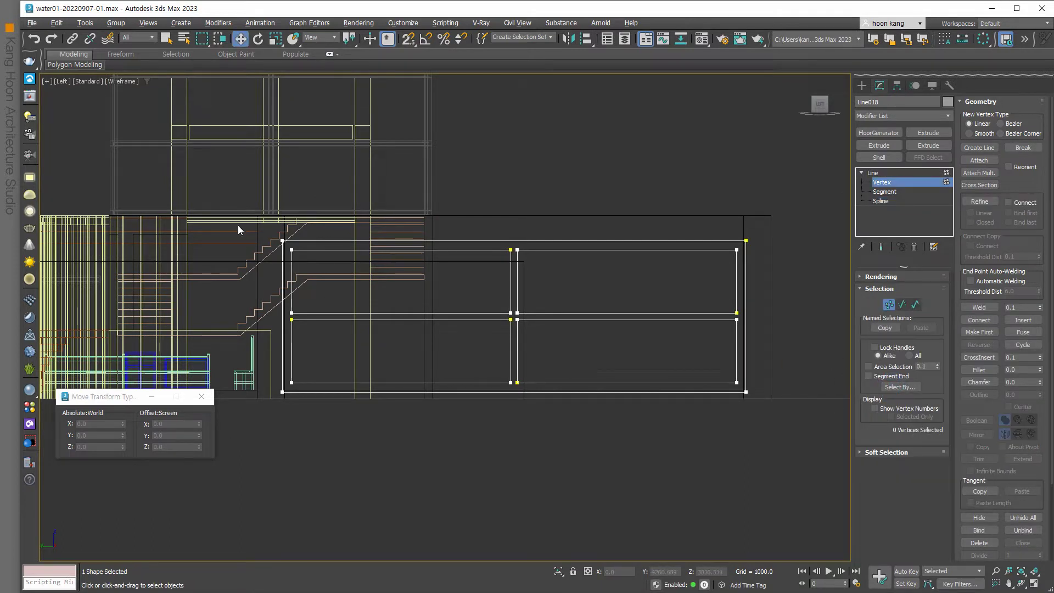
- Select Line018's frame vertices, try moving one vertex along X, then undo the move
left_click_drag(354, 281, 741, 442)
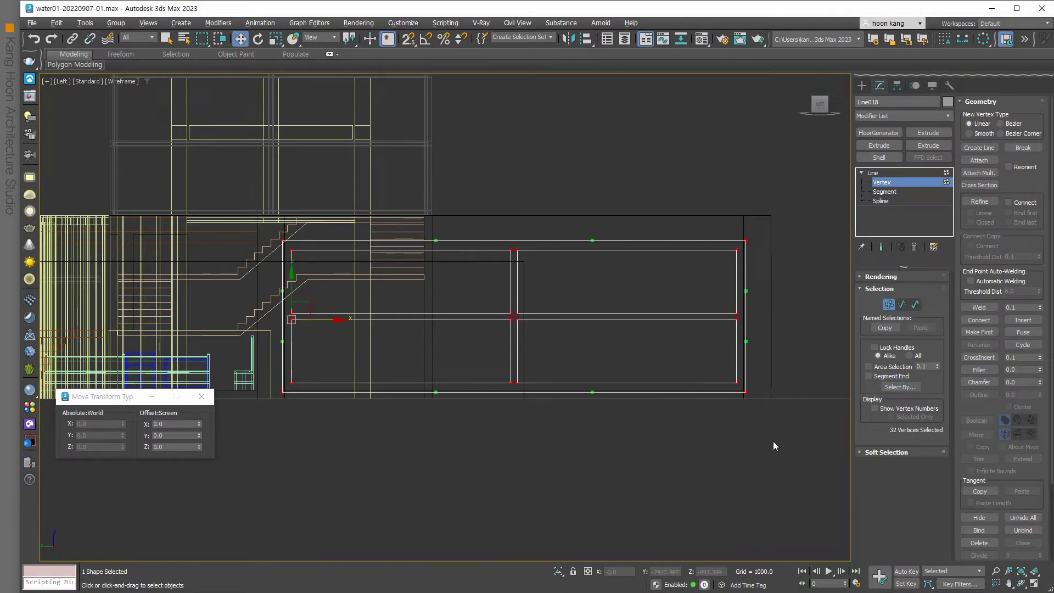
left_click(736, 312)
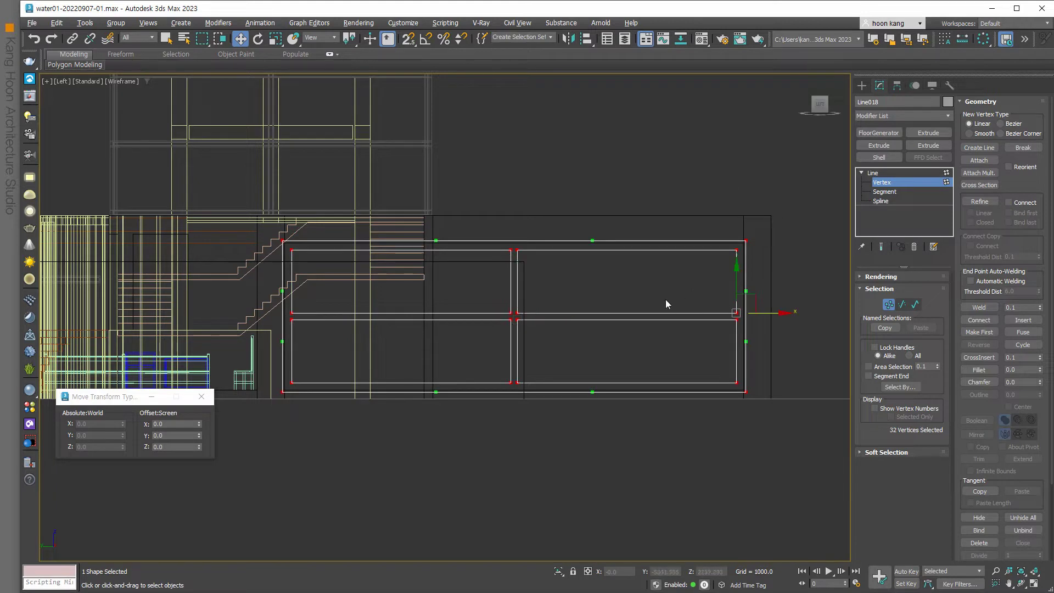
left_click(662, 186)
scroll(517, 322, "up", 3)
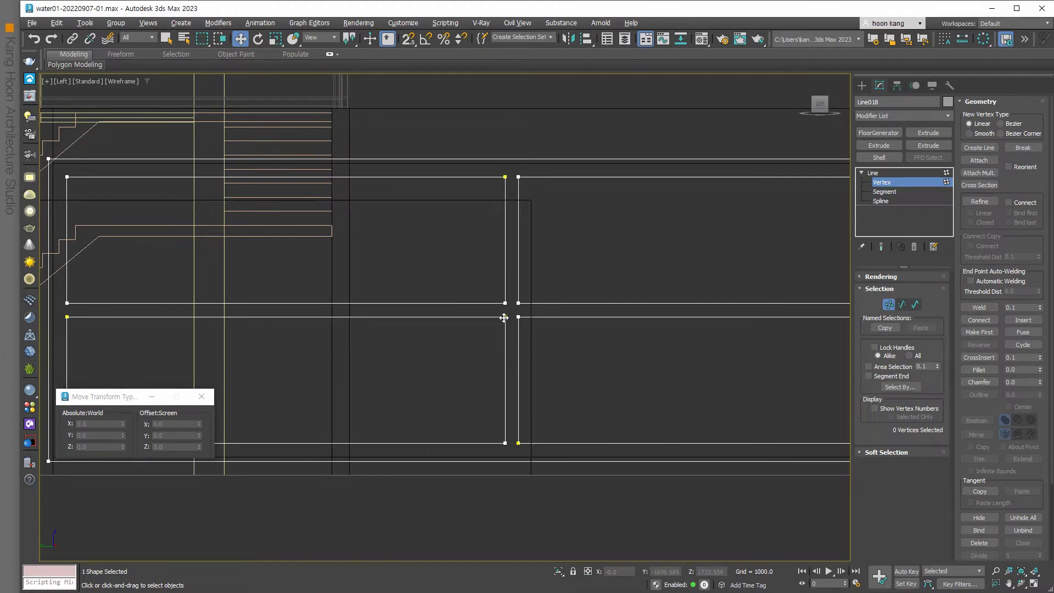
left_click(504, 317)
mouse_move(533, 317)
left_mouse_down()
mouse_move(373, 350)
mouse_move(683, 349)
left_mouse_up()
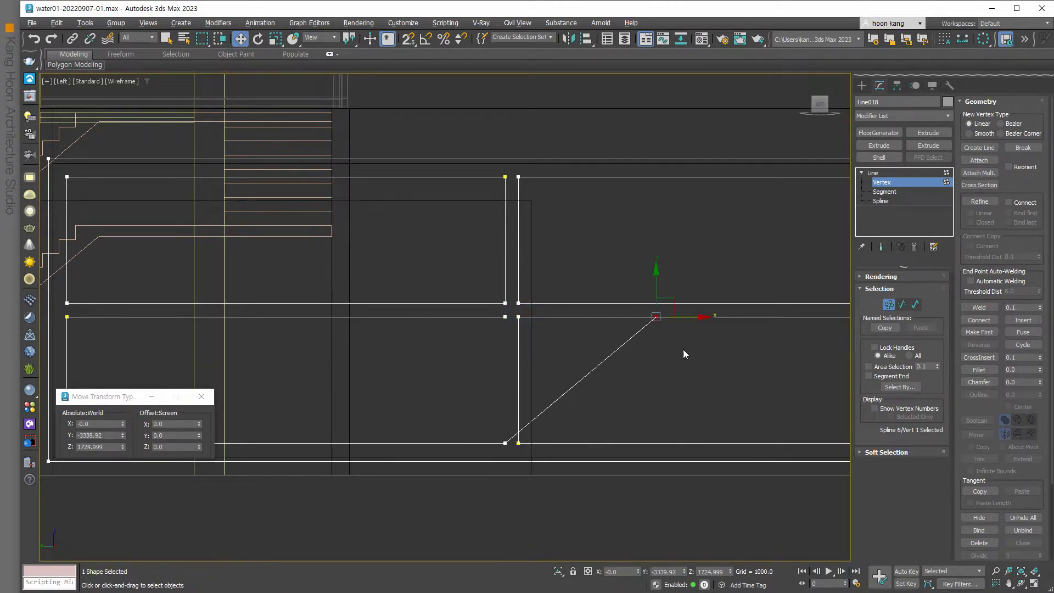
key("ctrl+z")
- Weld all coincident frame vertices at a 1.1 threshold and return to the Line level
scroll(577, 367, "down", 2)
scroll(576, 367, "down", 2)
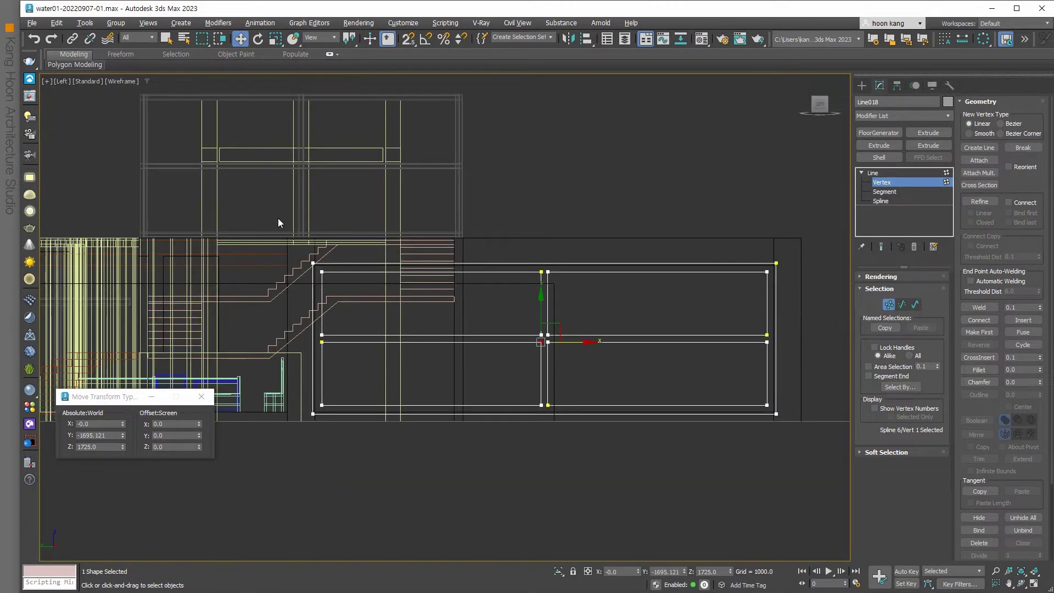
left_click_drag(262, 228, 803, 460)
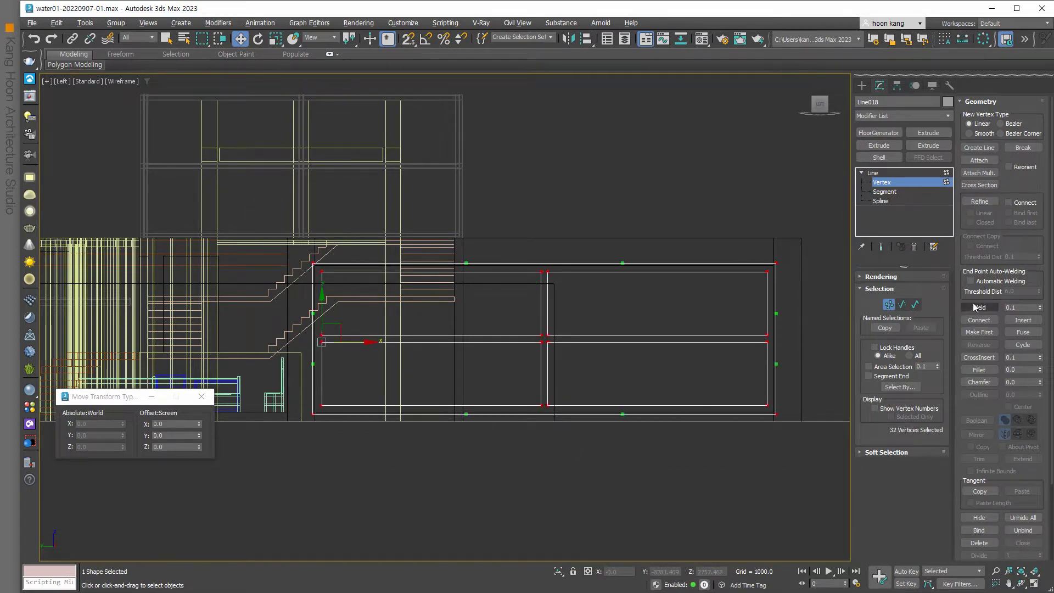
left_click_drag(1039, 307, 1040, 296)
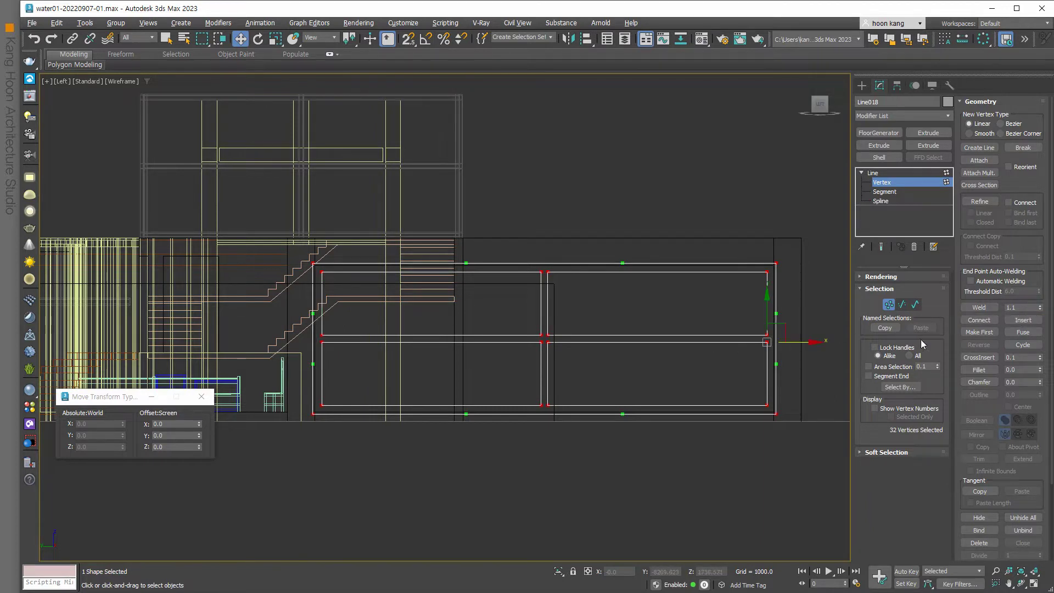
left_click(986, 308)
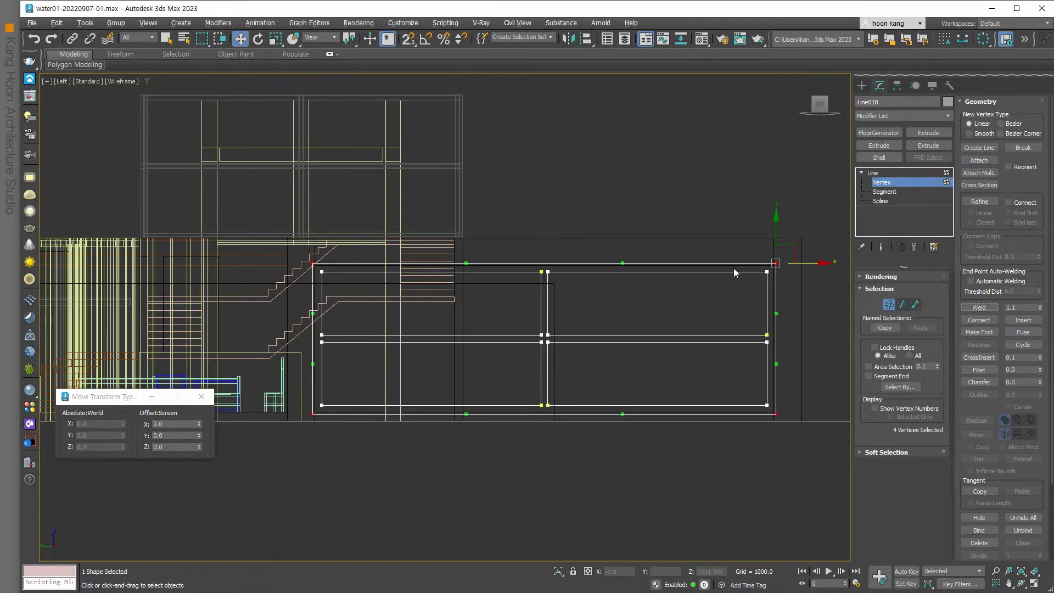
left_click(889, 304)
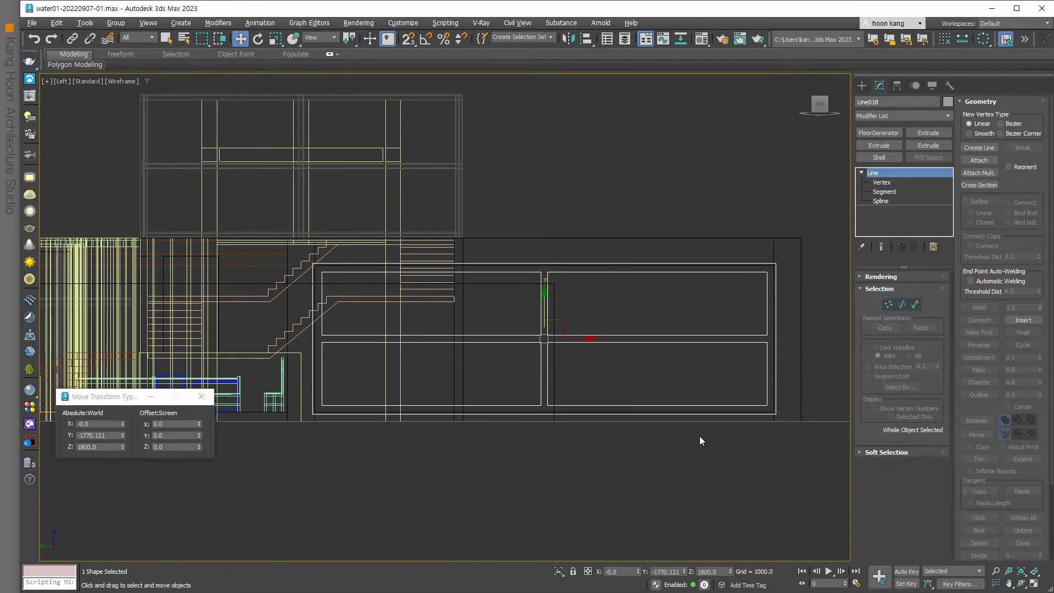
- Add an Extrude modifier with Amount 150 to the window outline and show all four viewports
left_click(879, 145)
double_click(918, 292)
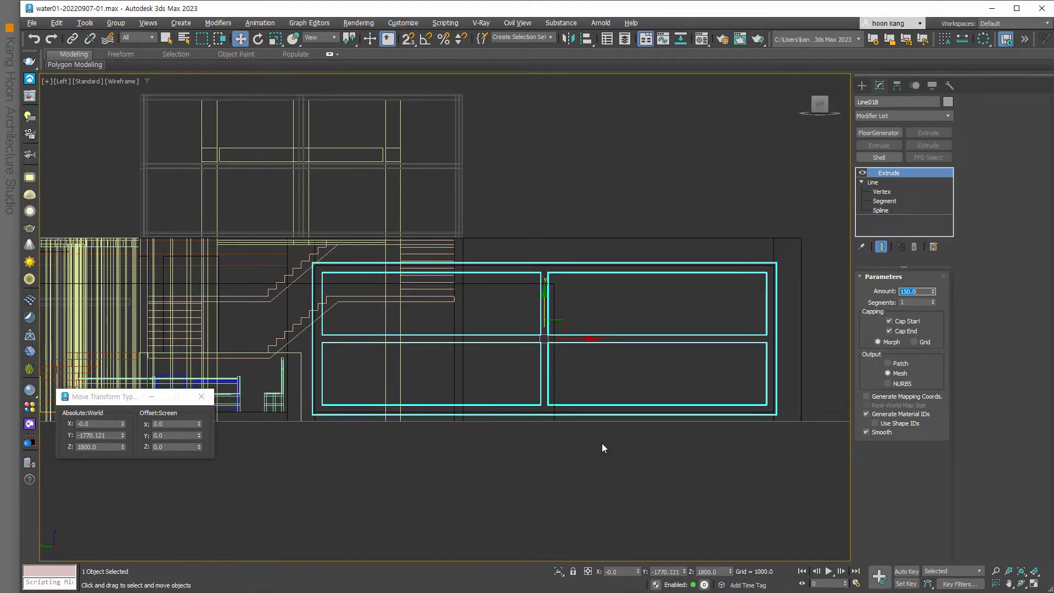
key("alt+w")
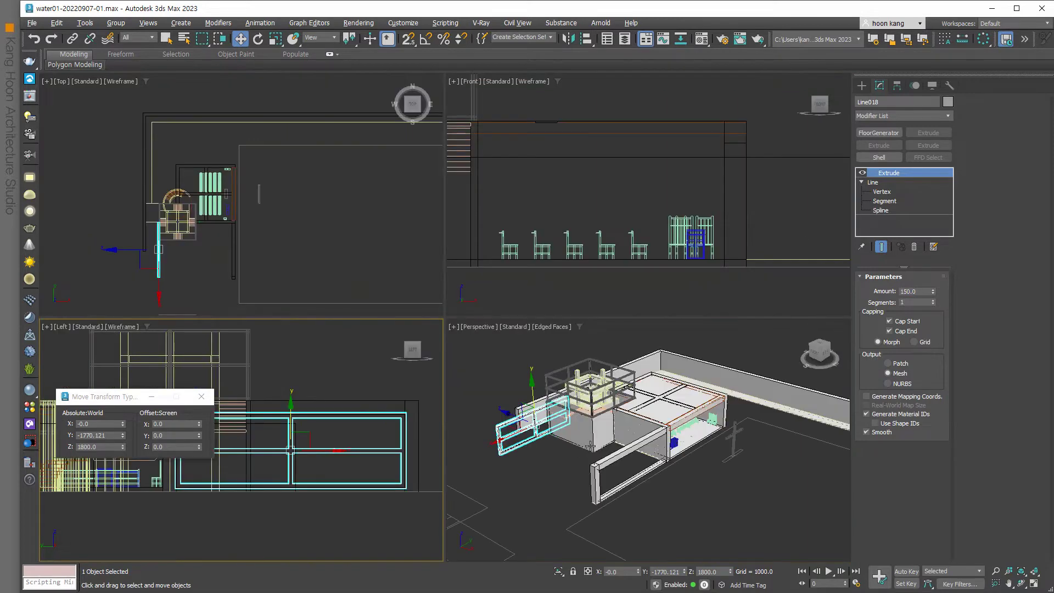
scroll(497, 432, "up", 5)
scroll(498, 415, "up", 3)
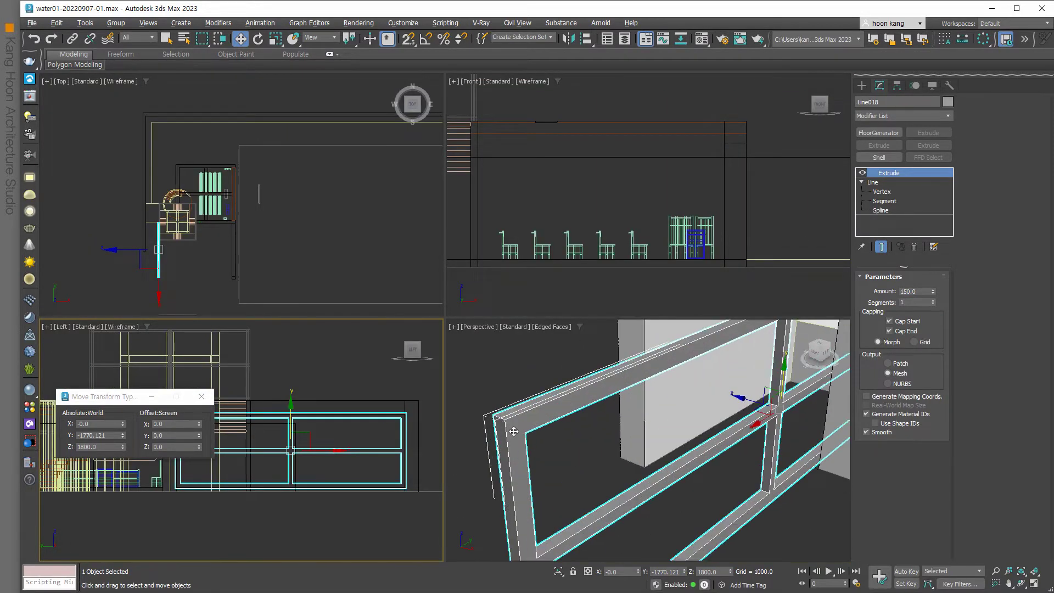
scroll(541, 442, "down", 3)
scroll(599, 475, "down", 2)
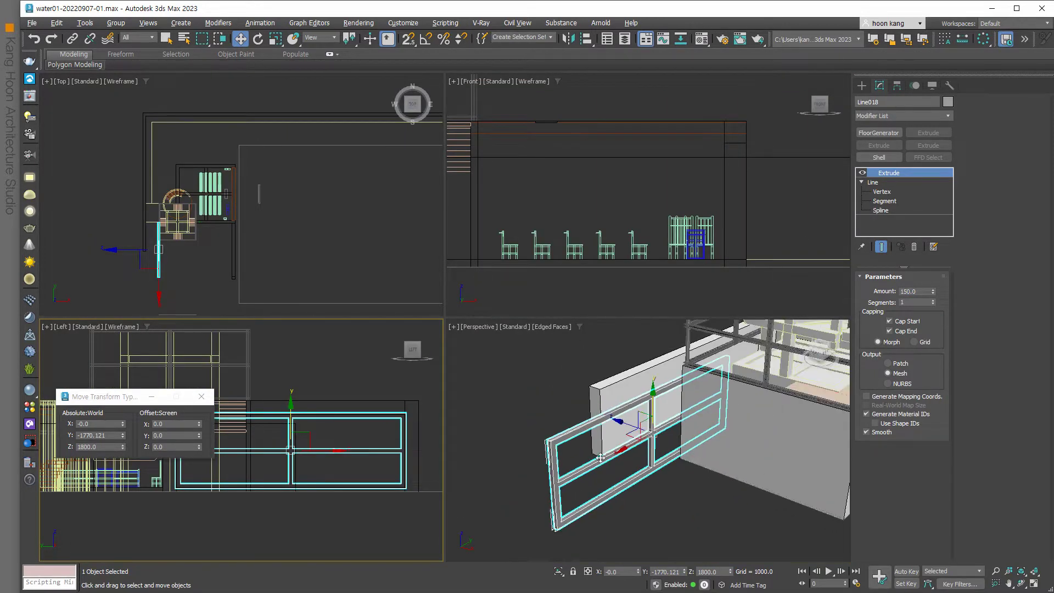
scroll(609, 467, "down", 2)
scroll(629, 460, "down", 2)
scroll(635, 424, "down", 1)
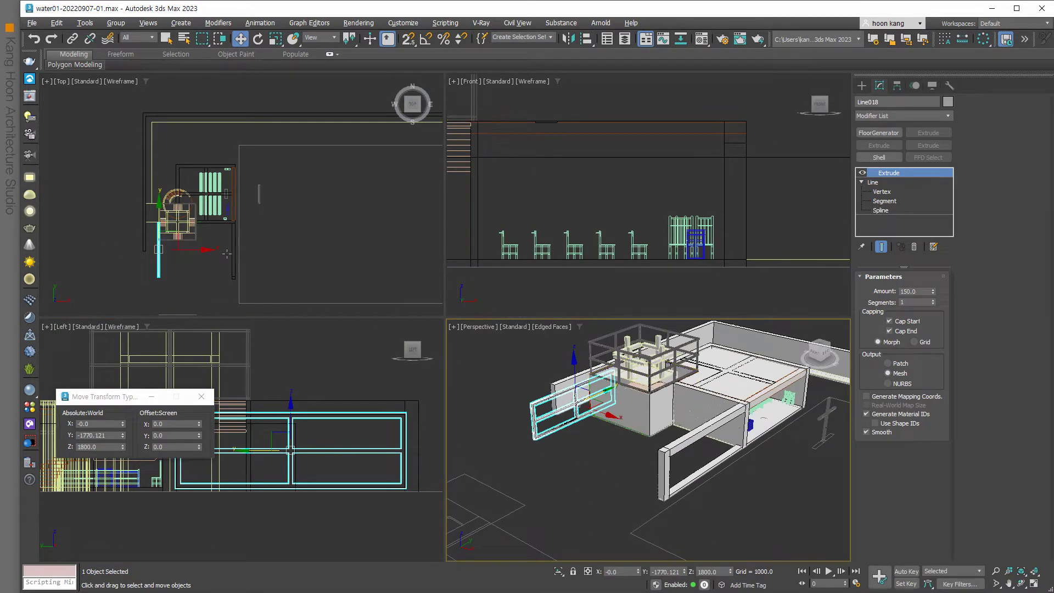
scroll(197, 254, "up", 4)
- Move the extruded window frame along X and Y into the building's wall opening
left_click(127, 236)
left_click_drag(120, 236, 331, 251)
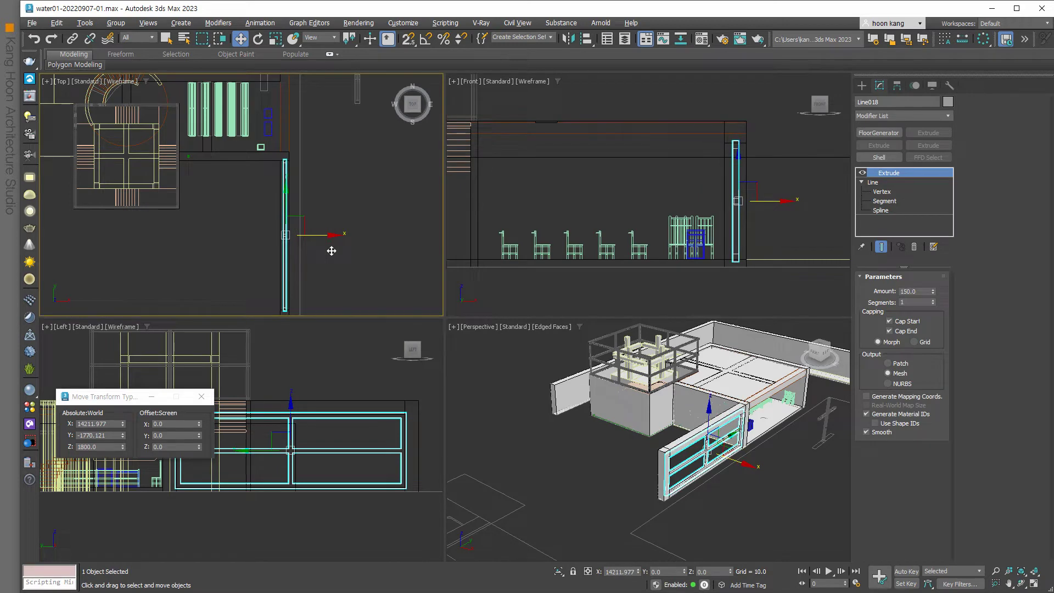
scroll(294, 179, "up", 2)
scroll(242, 139, "up", 2)
scroll(269, 166, "up", 2)
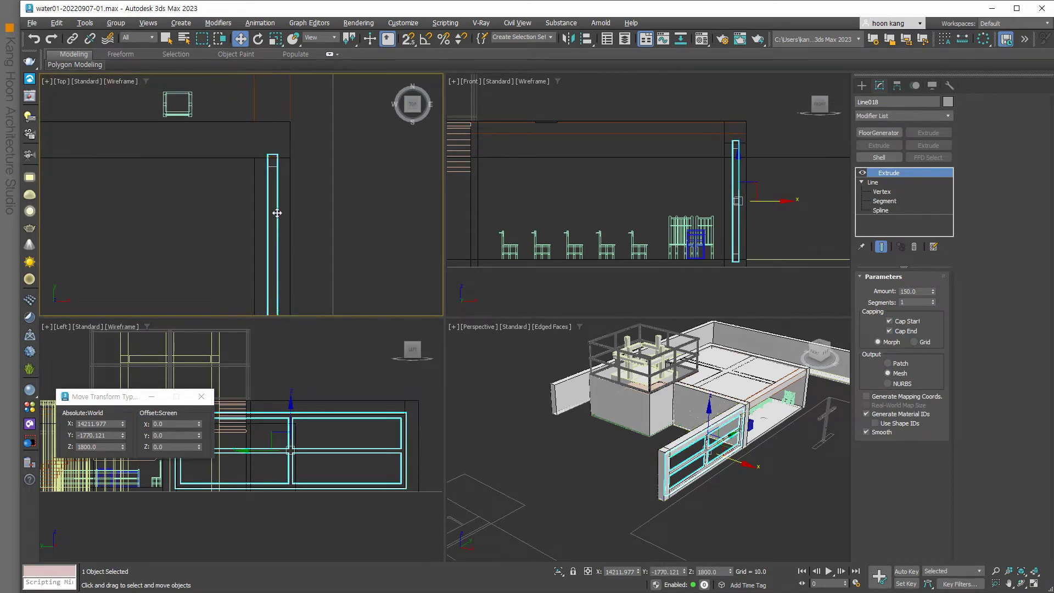
scroll(269, 165, "down", 3)
scroll(311, 246, "down", 2)
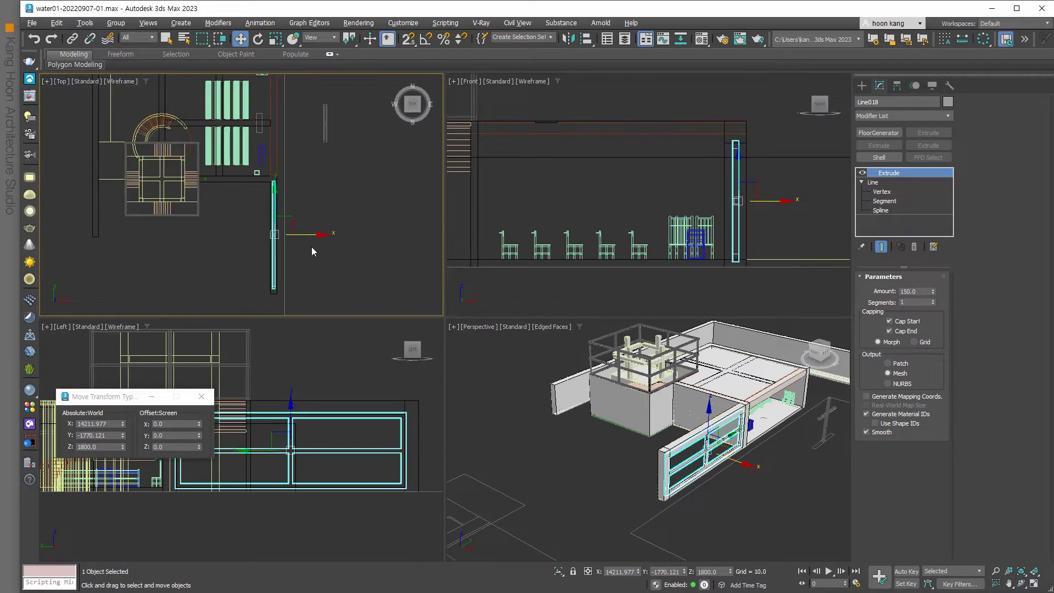
left_click(331, 273)
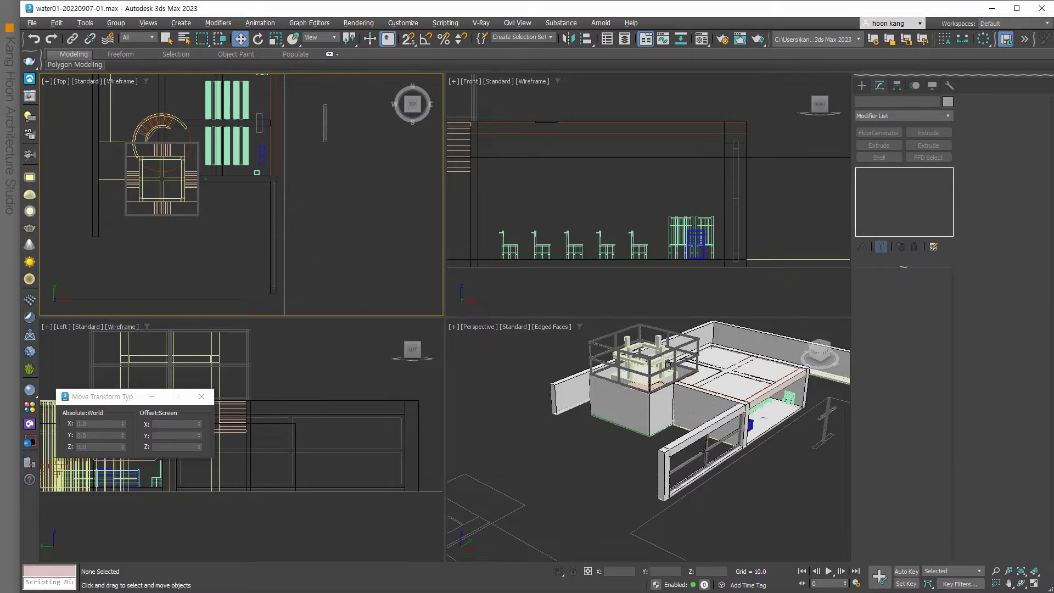
left_click(705, 450)
scroll(718, 447, "up", 3)
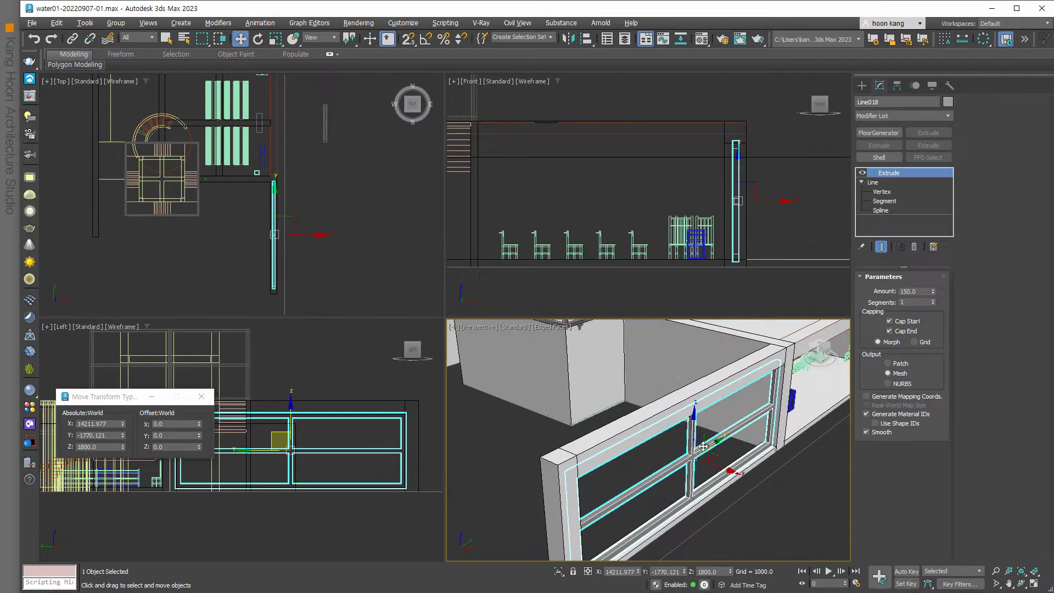
mouse_move(714, 445)
left_mouse_down()
mouse_move(783, 420)
mouse_move(813, 439)
left_mouse_up()
scroll(811, 443, "down", 5)
mouse_move(811, 464)
middle_mouse_down("alt")
mouse_move(671, 465)
mouse_move(623, 439)
mouse_move(610, 453)
mouse_move(701, 472)
mouse_move(664, 455)
middle_mouse_up("alt")
scroll(664, 453, "up", 5)
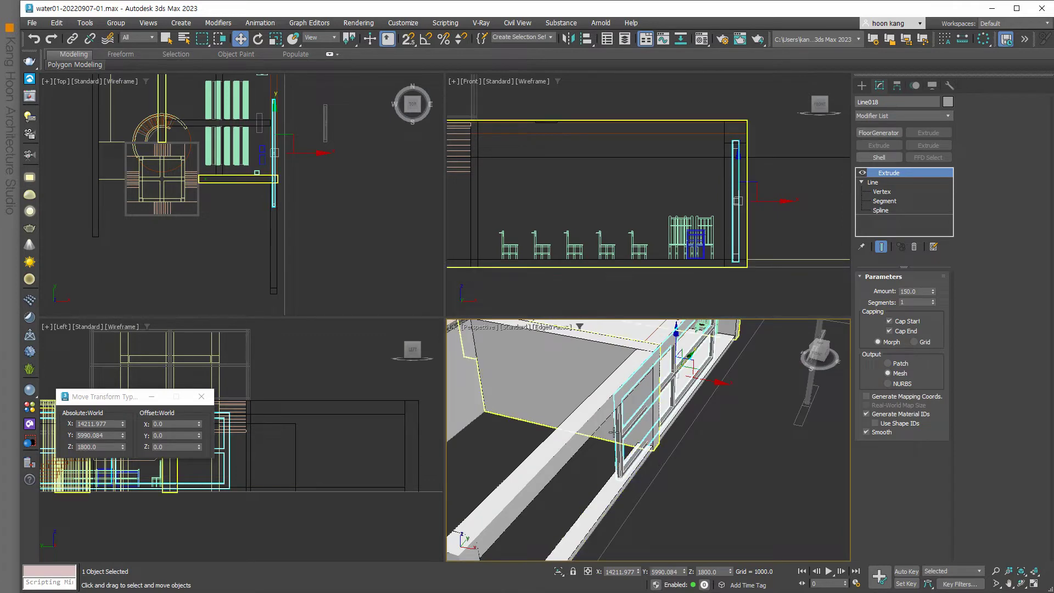
- Deselect the frame to check its placement, then go to the Create panel
left_click(693, 470)
scroll(690, 470, "down", 5)
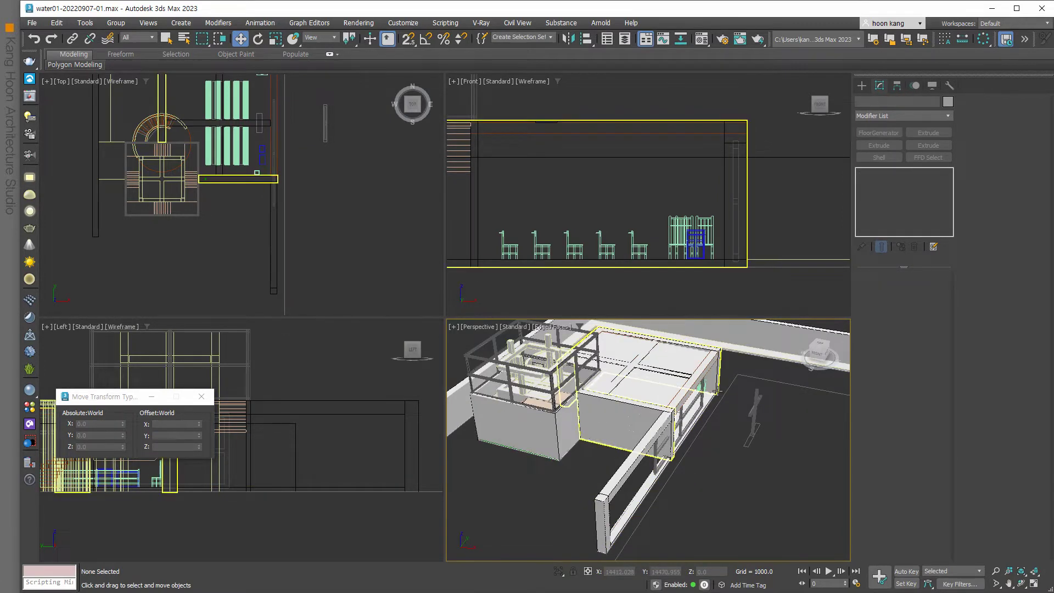
scroll(689, 448, "up", 5)
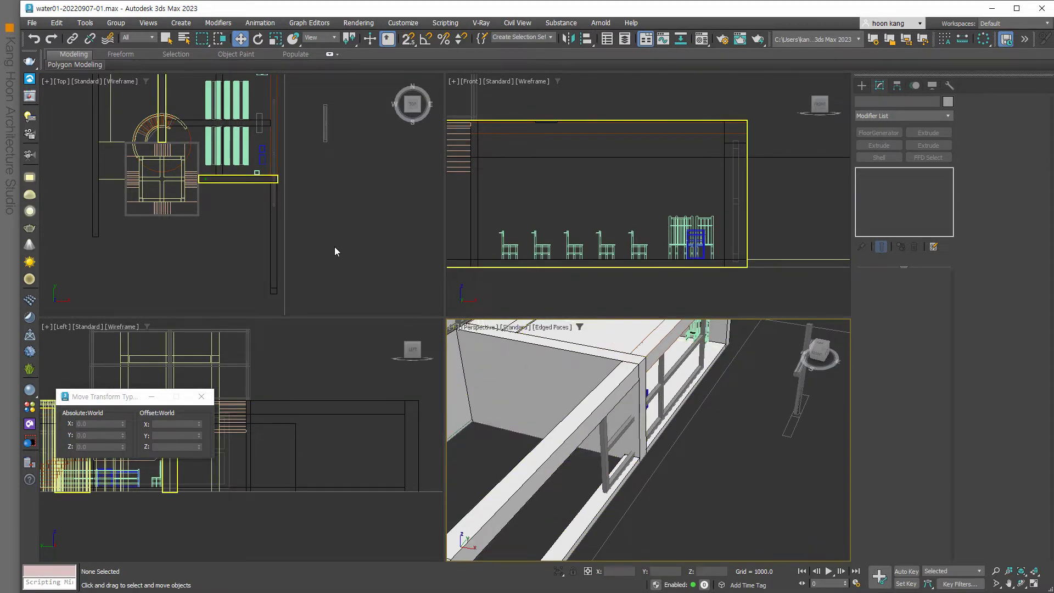
scroll(332, 246, "down", 2)
left_click(865, 86)
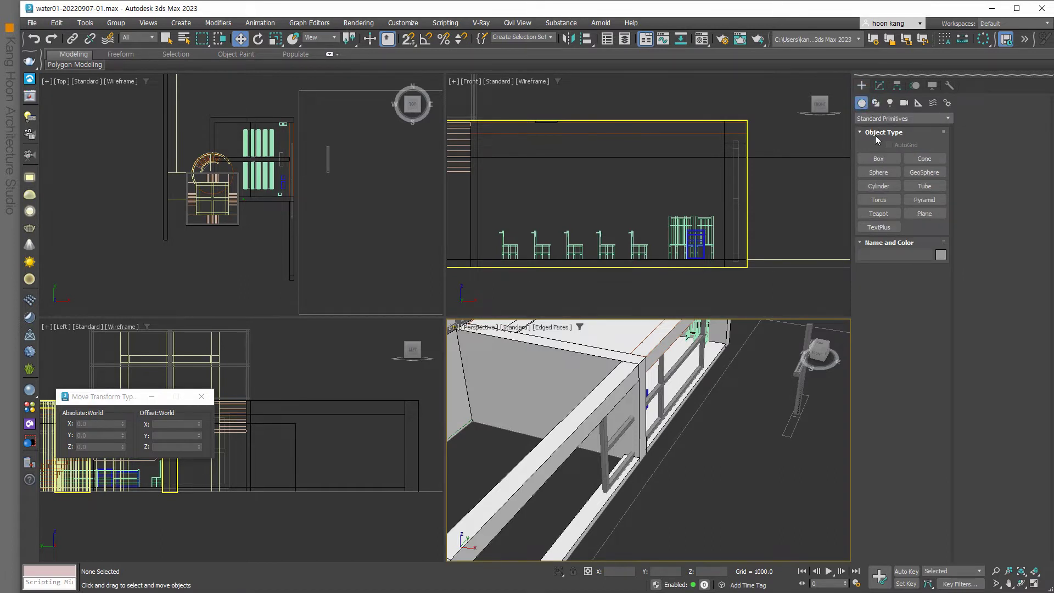
- Start a Box and frame the Top view over the building plan's wall corner
left_click(878, 158)
scroll(308, 162, "up", 2)
scroll(252, 108, "up", 3)
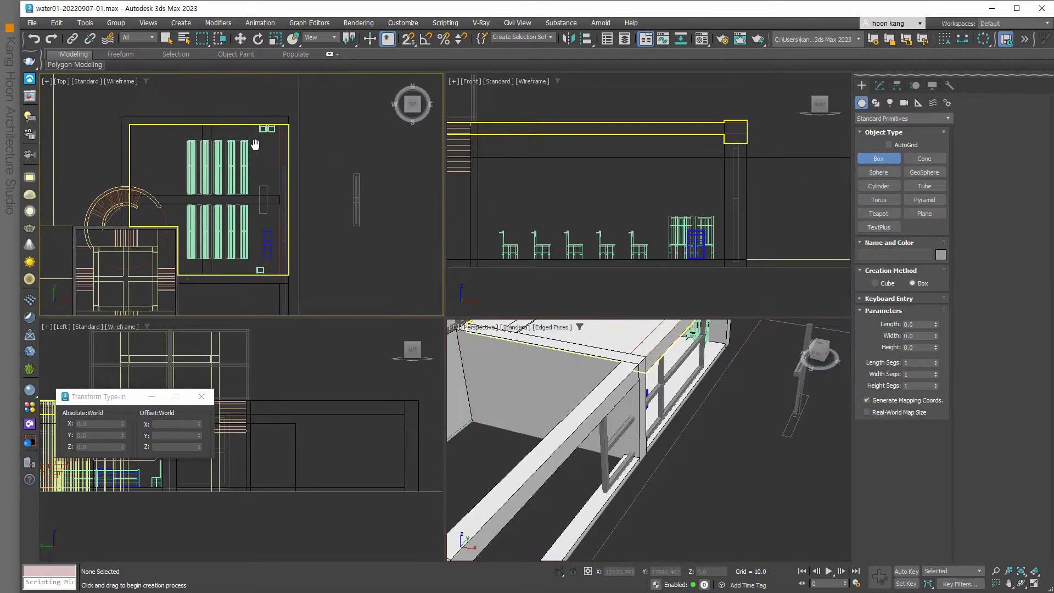
middle_click_drag(313, 161, 212, 195)
scroll(214, 197, "up", 2)
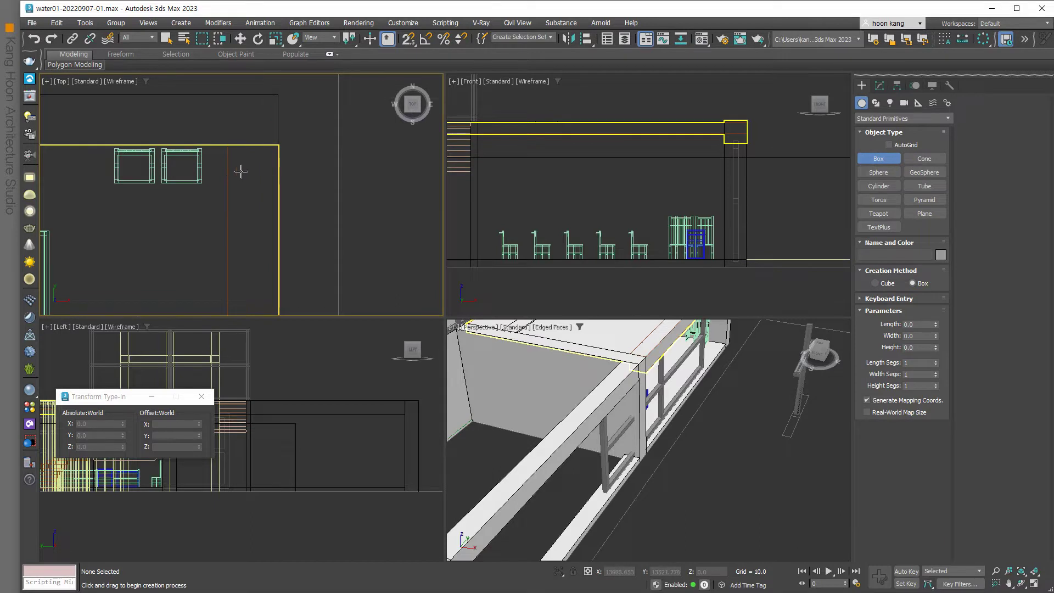
scroll(241, 172, "down", 4)
scroll(239, 170, "down", 2)
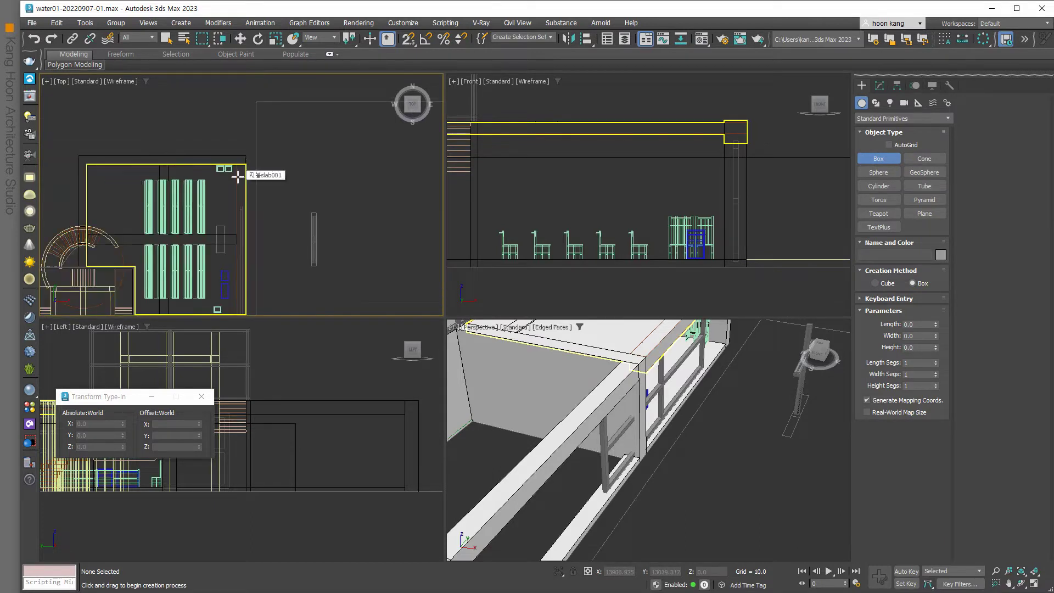
scroll(238, 174, "up", 5)
key("w")
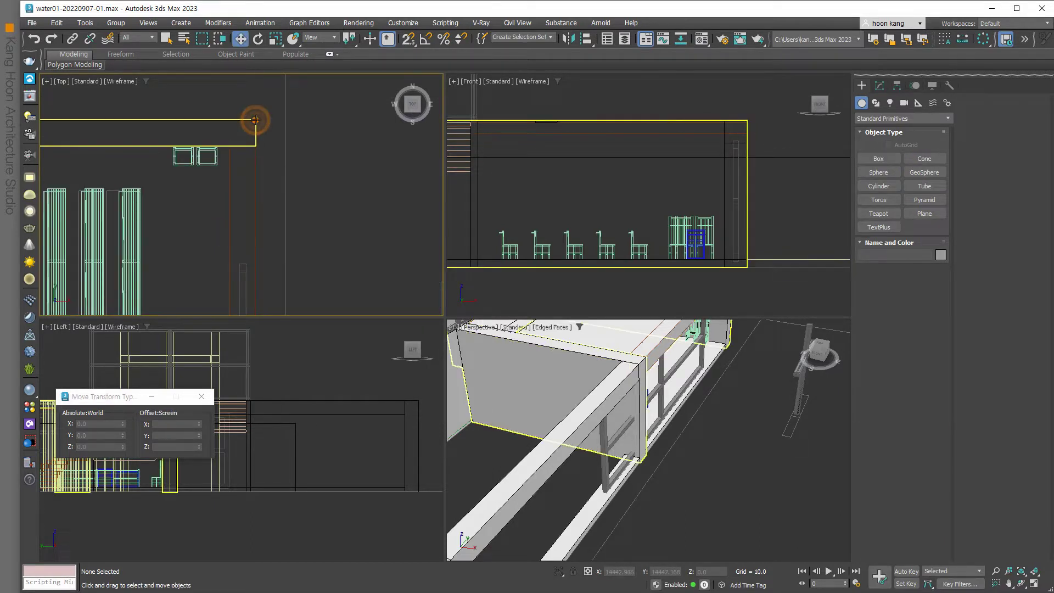
- With 2.5D snaps on, draw Box002 about 600 by 600 snapped to the wall corner
left_click(409, 40)
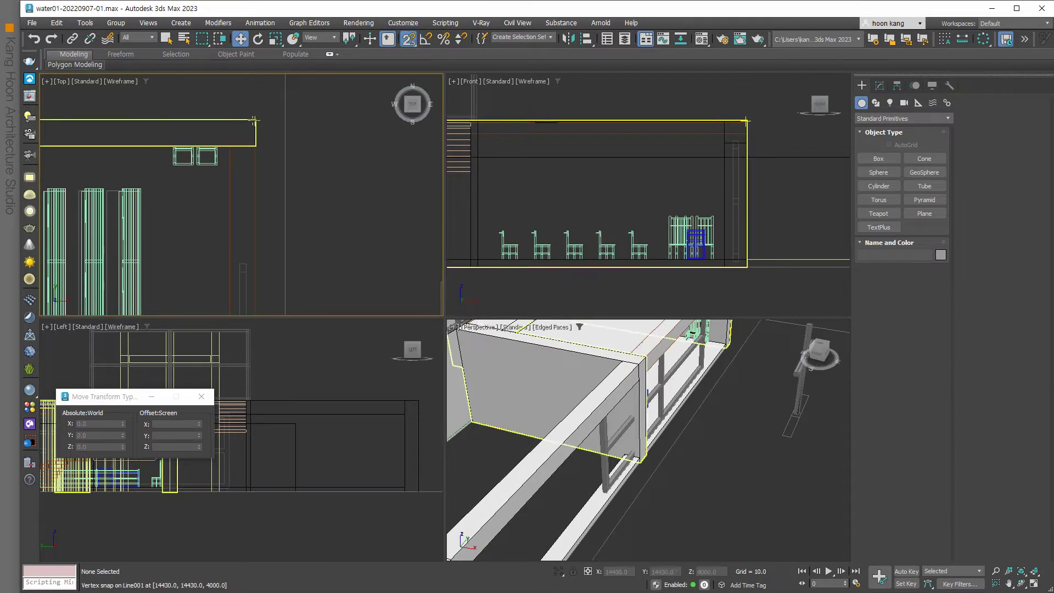
left_click(882, 161)
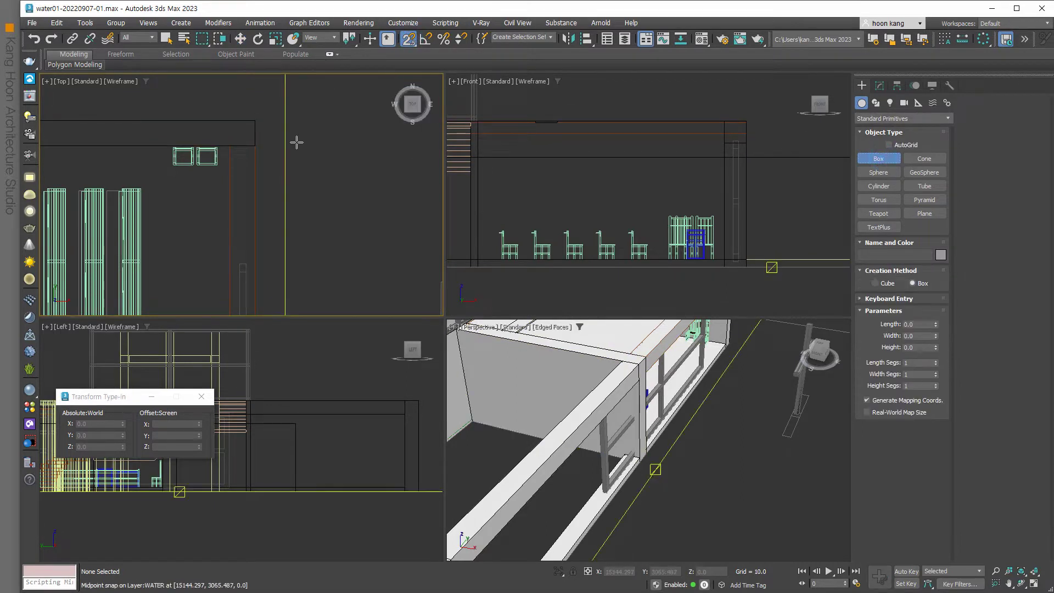
left_click_drag(256, 119, 232, 148)
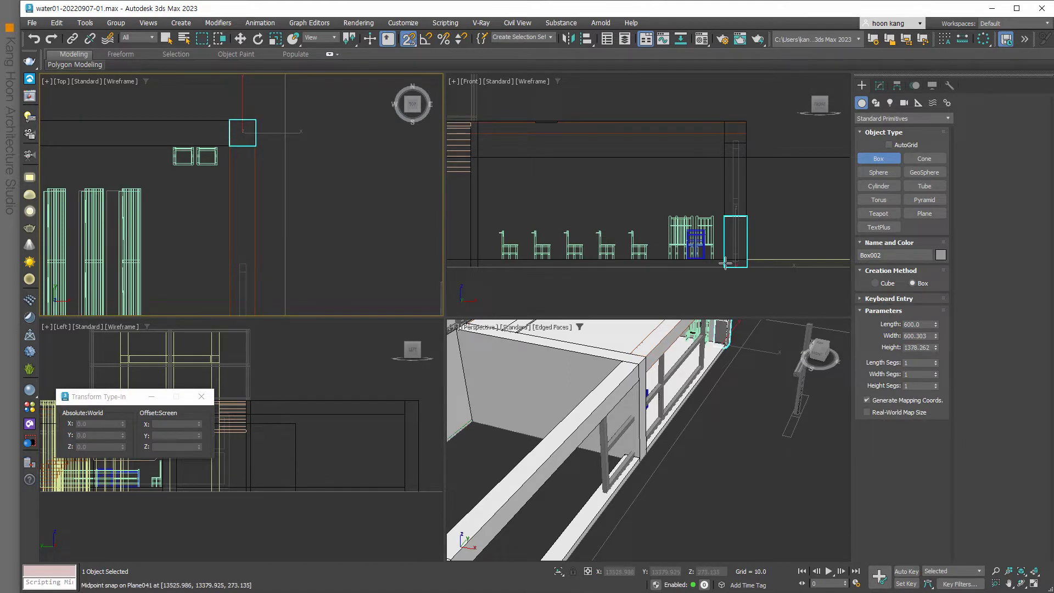
scroll(739, 228, "up", 2)
left_click(740, 225)
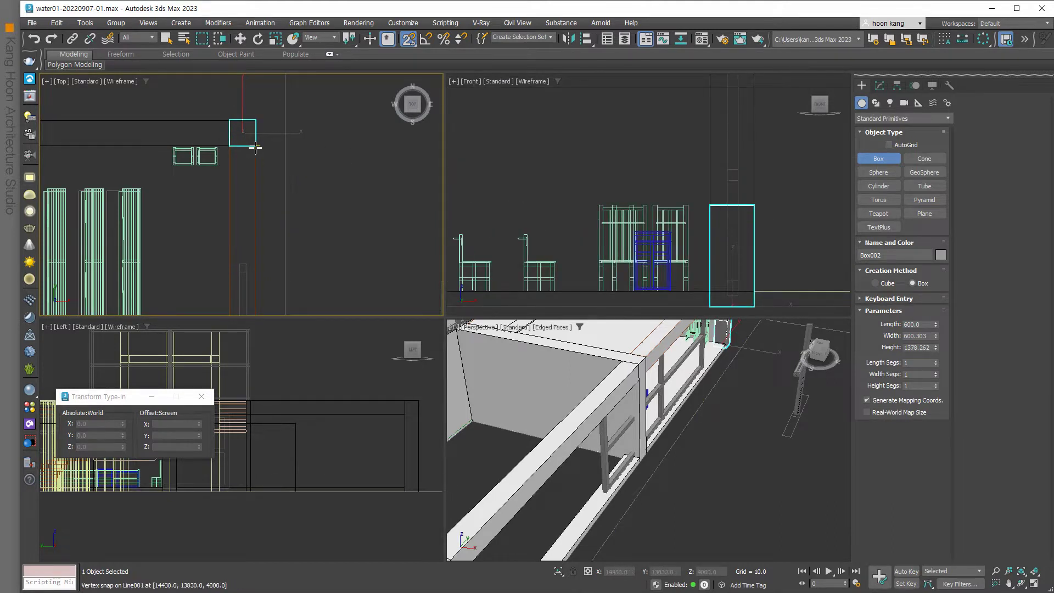
key("w")
right_click(257, 144)
mouse_move(312, 273)
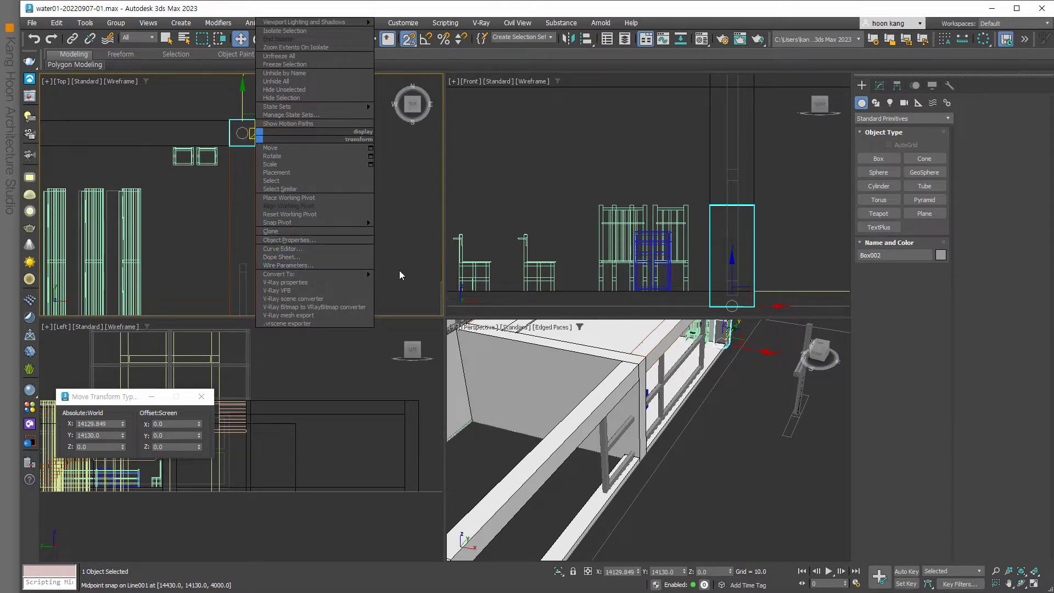
- Convert Box002 to Editable Poly and raise four selected vertices to height 3450
left_click(412, 282)
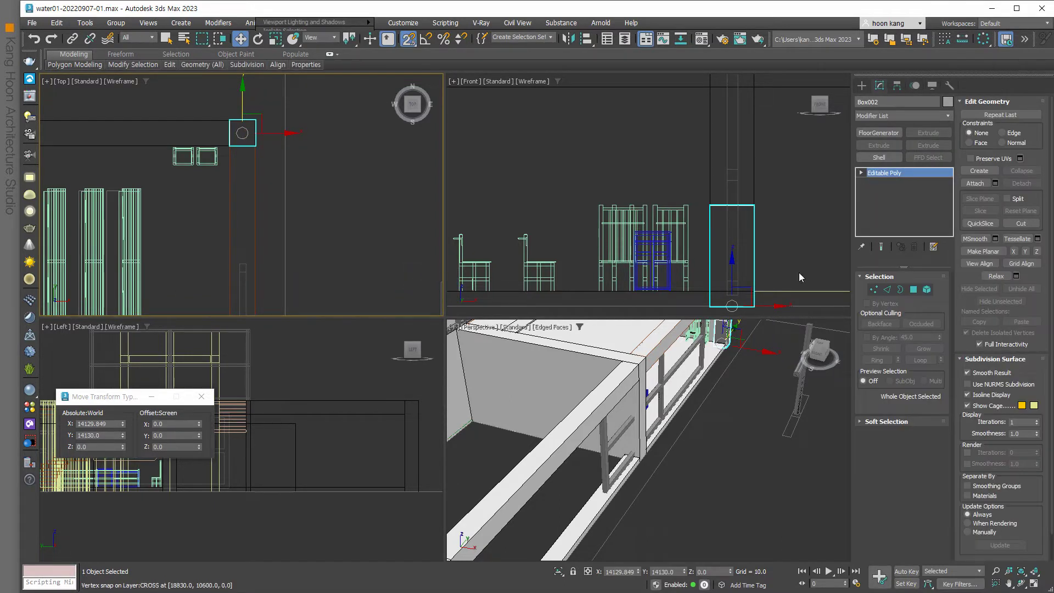
left_click(874, 289)
scroll(658, 220, "down", 3)
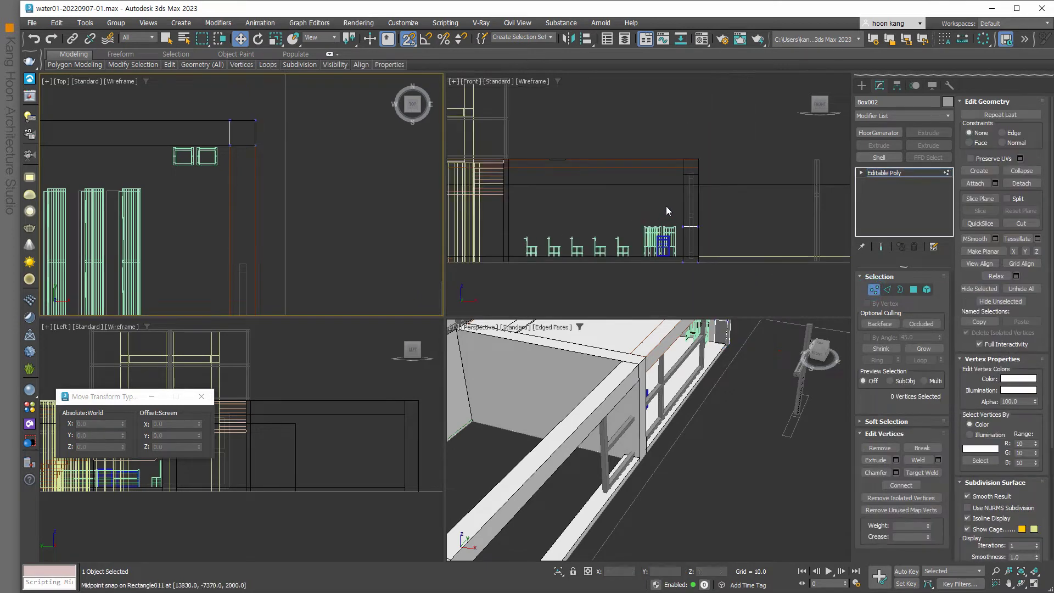
left_click_drag(666, 206, 733, 241)
scroll(709, 199, "up", 4)
left_click_drag(667, 230, 664, 130)
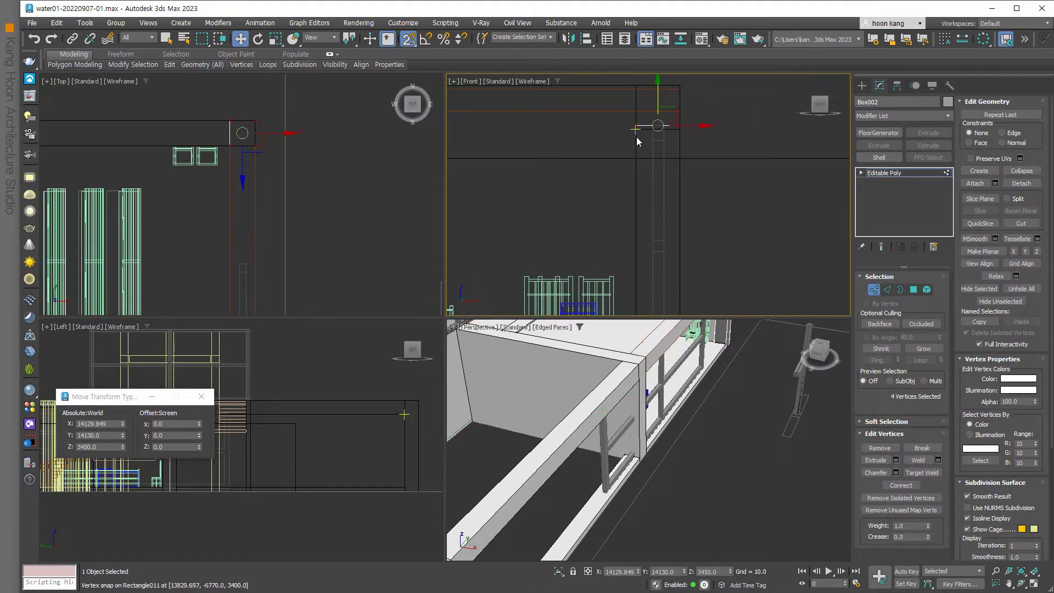
scroll(710, 118, "up", 4)
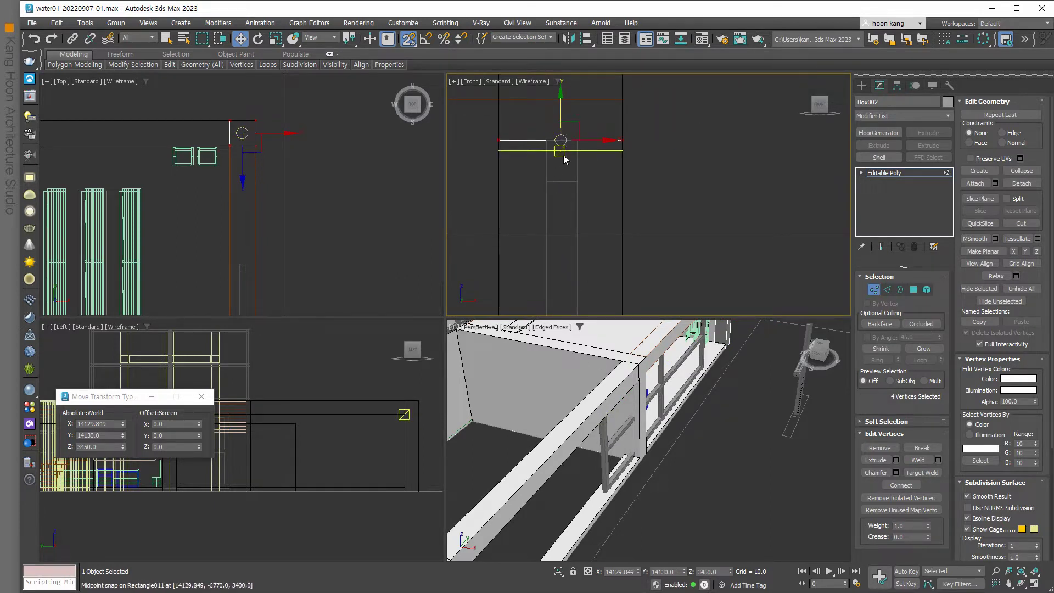
scroll(569, 159, "down", 2)
- In the Front view, snap the four vertices down to ground, then up to Z 1800
middle_click_drag(175, 203, 238, 202)
scroll(277, 215, "down", 2)
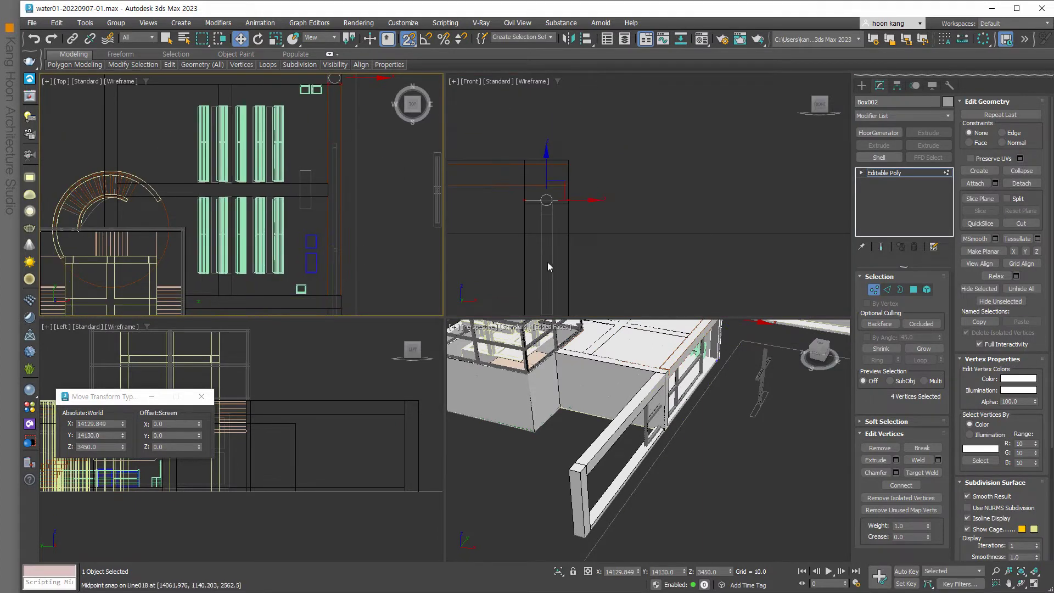
middle_click_drag(548, 263, 584, 179)
scroll(593, 203, "down", 3)
middle_click_drag(586, 261, 598, 255)
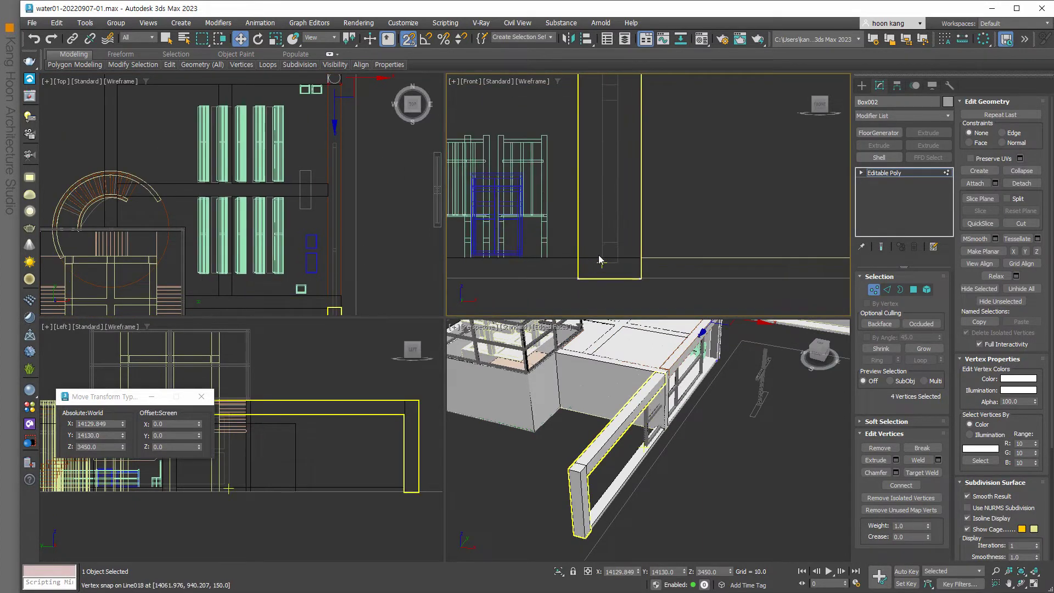
left_click_drag(589, 243, 602, 267)
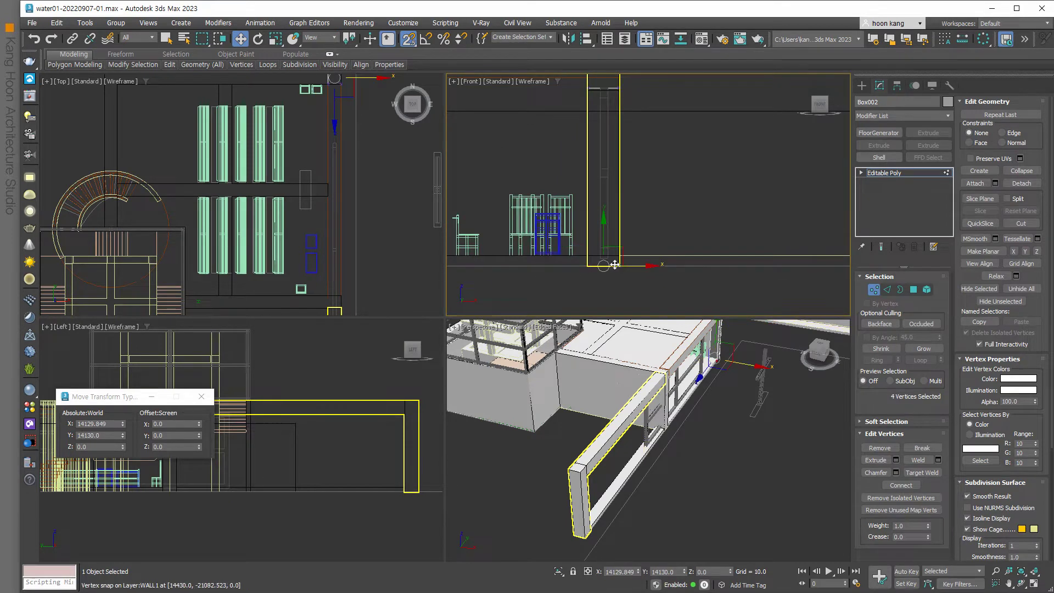
left_click_drag(604, 266, 604, 258)
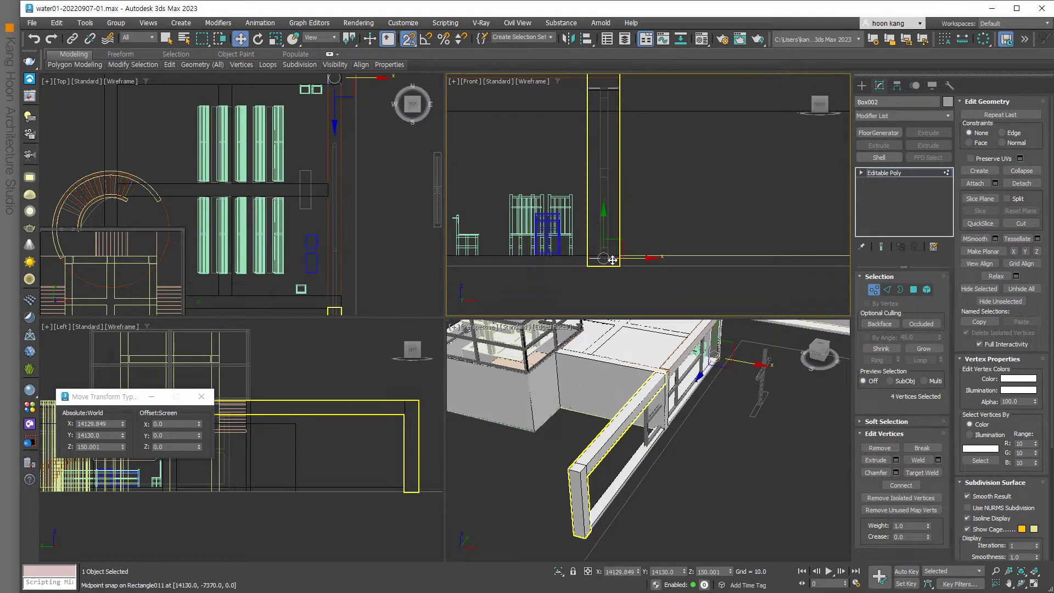
scroll(604, 263, "up", 2)
scroll(605, 260, "up", 1)
scroll(606, 265, "down", 1)
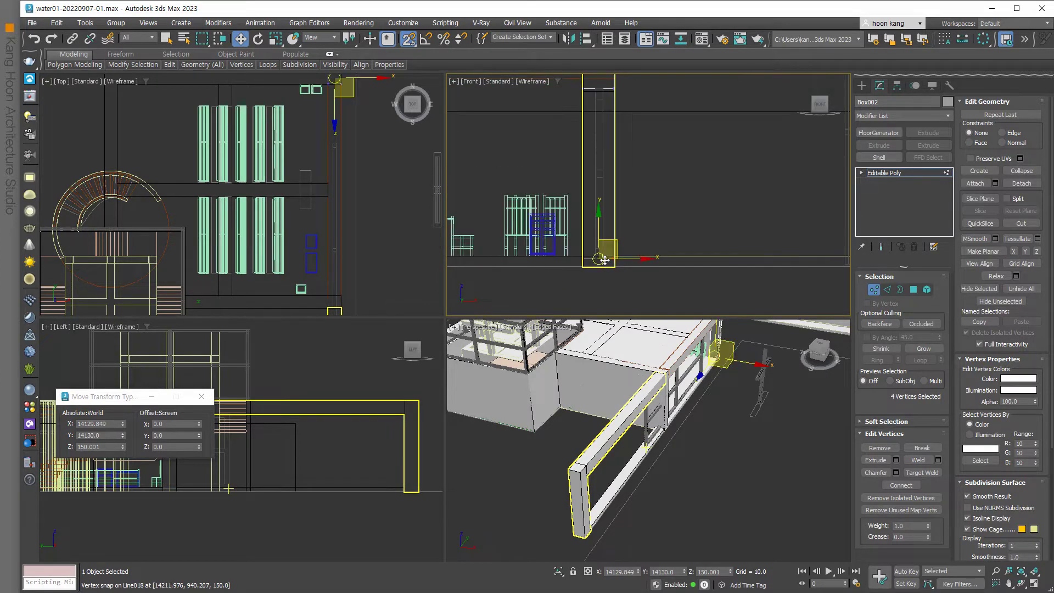
scroll(605, 265, "down", 1)
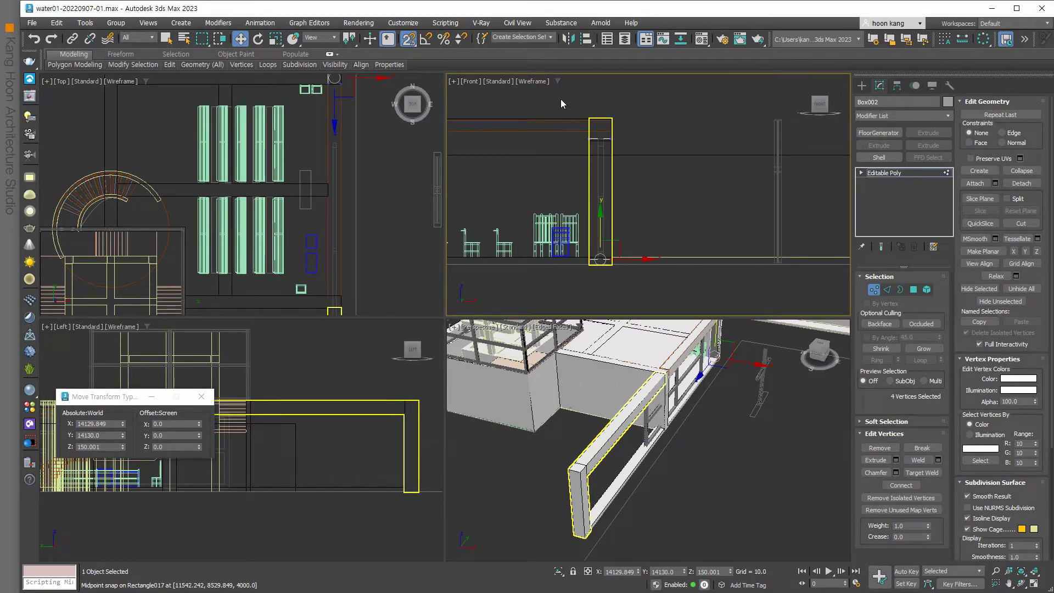
left_click_drag(595, 270, 593, 208)
scroll(618, 210, "up", 2)
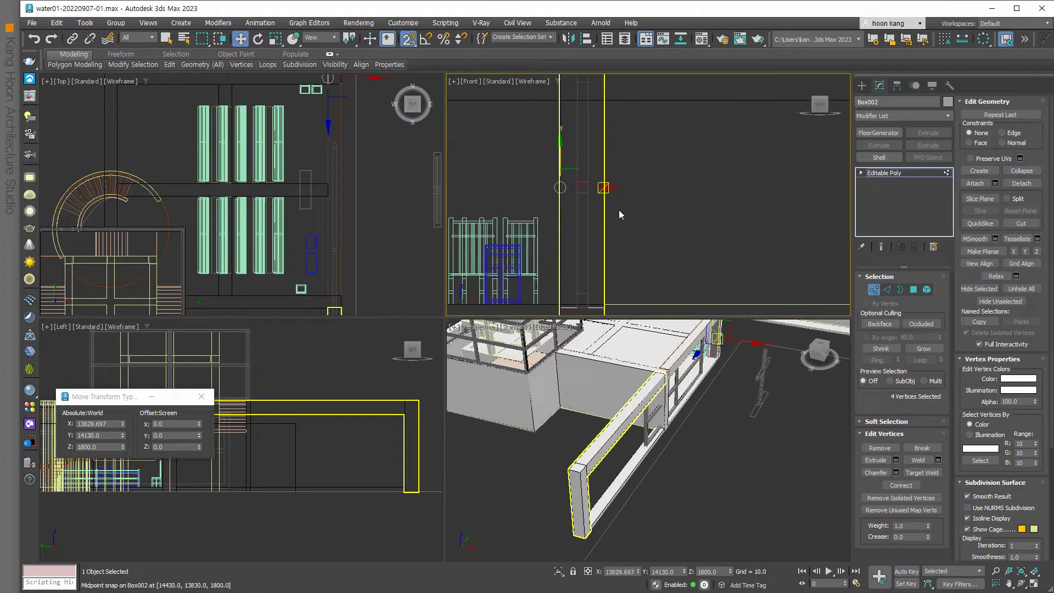
- Adjust snap settings and snap Box002's right-edge vertices along X to nearby vertices
right_click(409, 39)
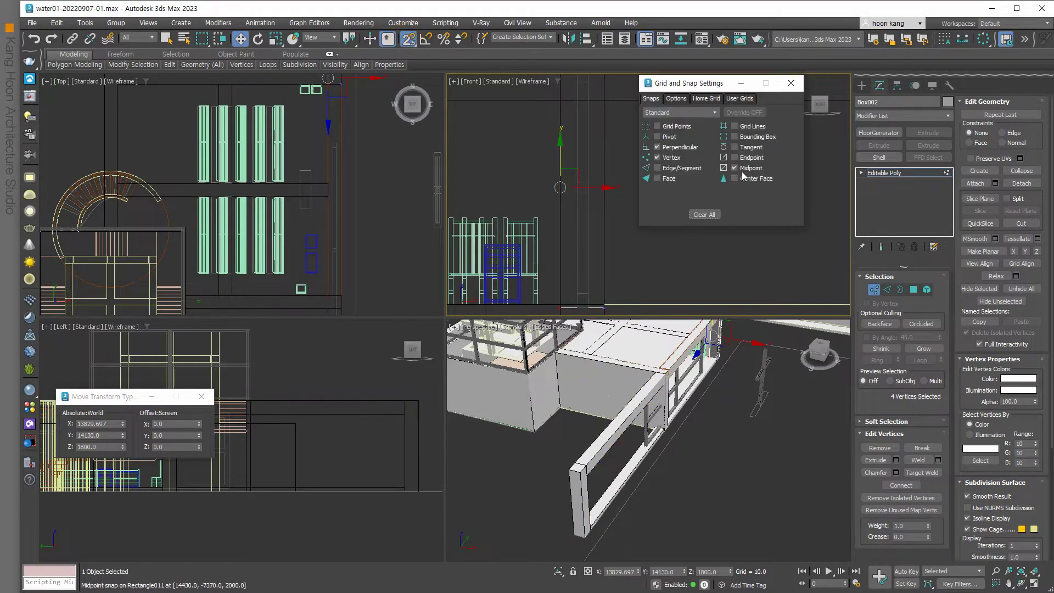
left_click(790, 83)
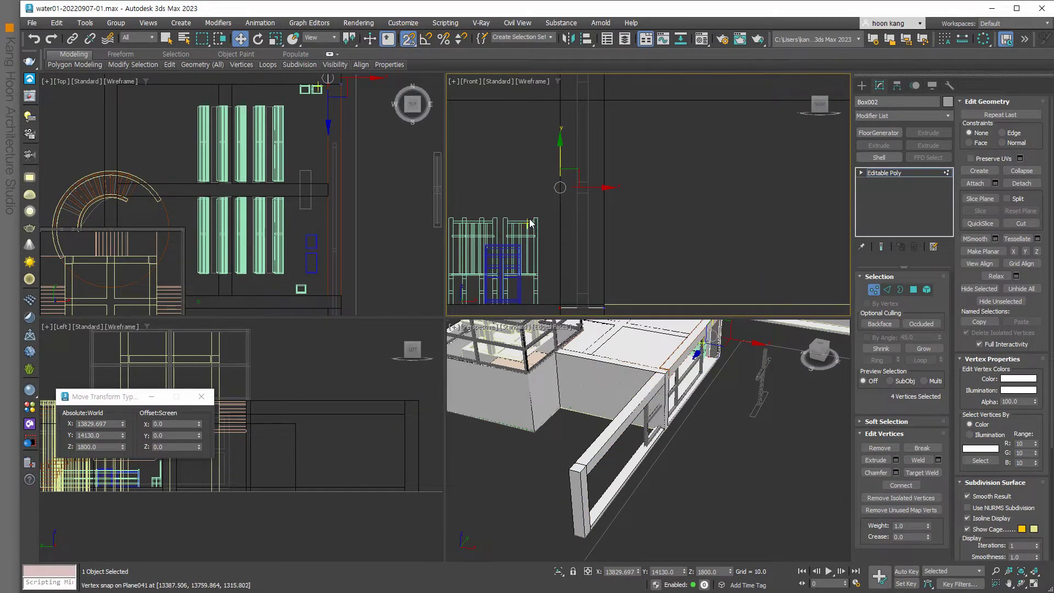
scroll(571, 188, "up", 3)
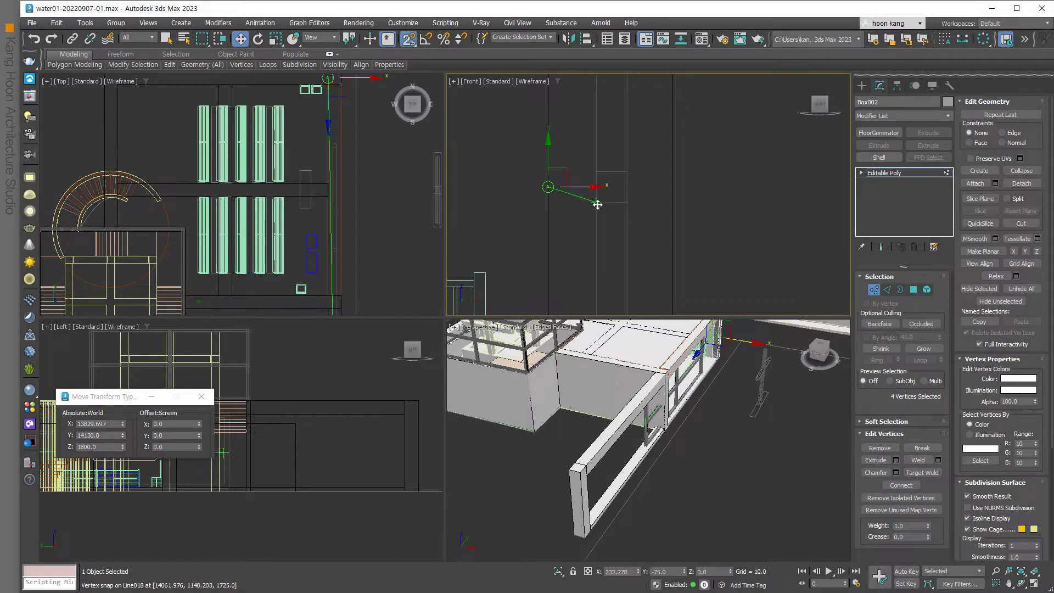
left_click_drag(586, 186, 597, 204)
scroll(598, 208, "down", 3)
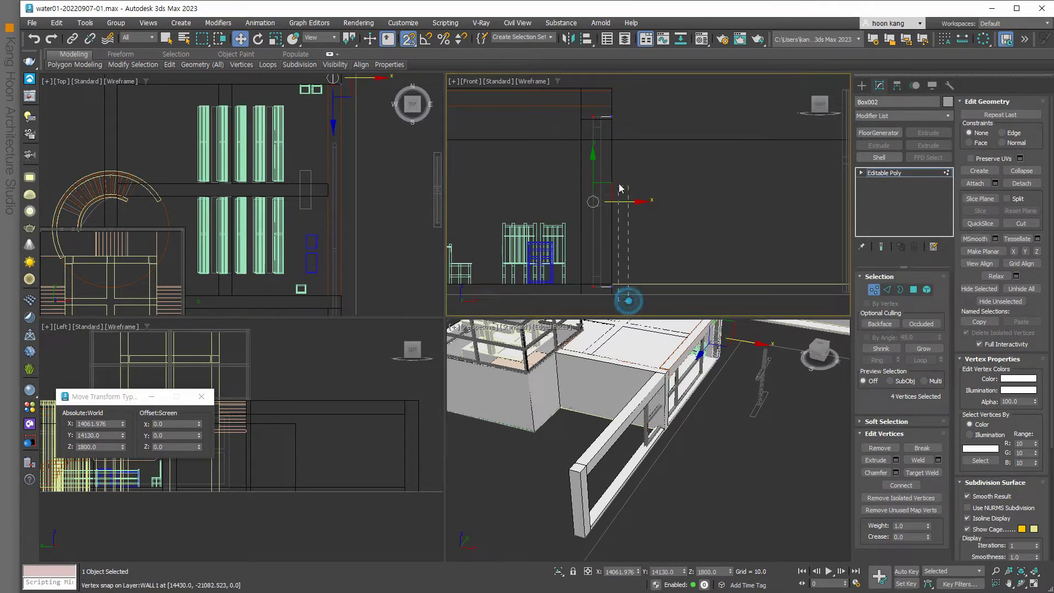
left_click_drag(620, 198, 613, 139)
left_click_drag(650, 201, 601, 202)
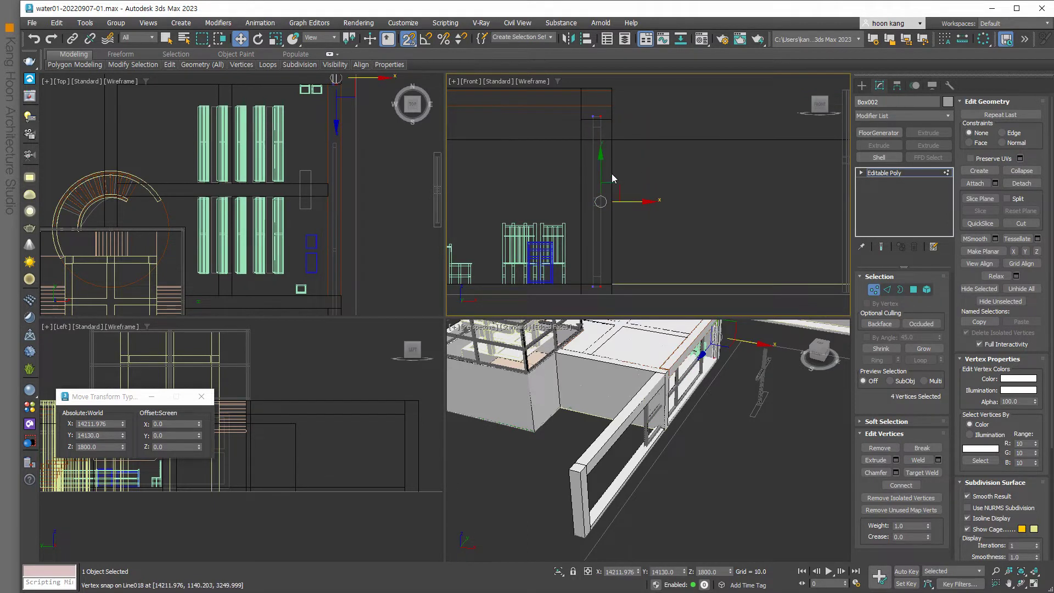
scroll(615, 175, "up", 2)
- Maximize the Front view and offset the right-edge vertices by X 50
key("alt+w")
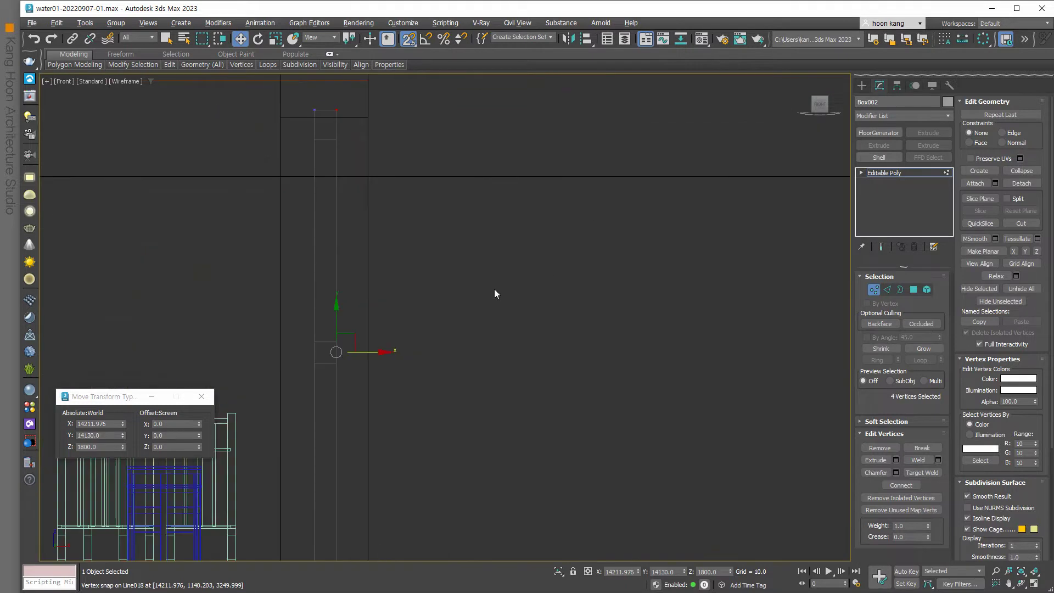
scroll(489, 291, "up", 2)
scroll(484, 303, "up", 1)
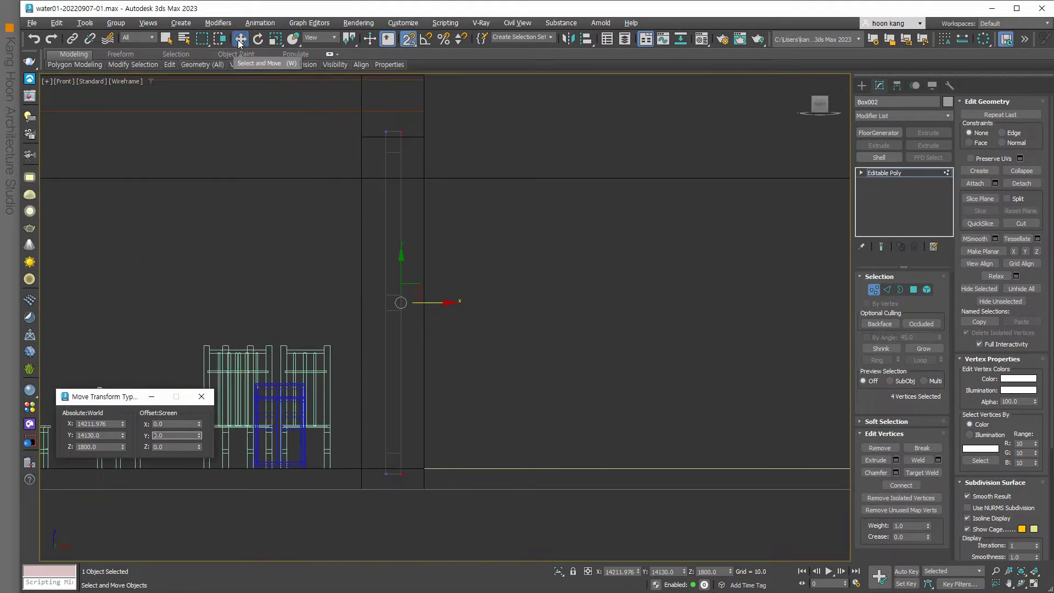
left_click(168, 424)
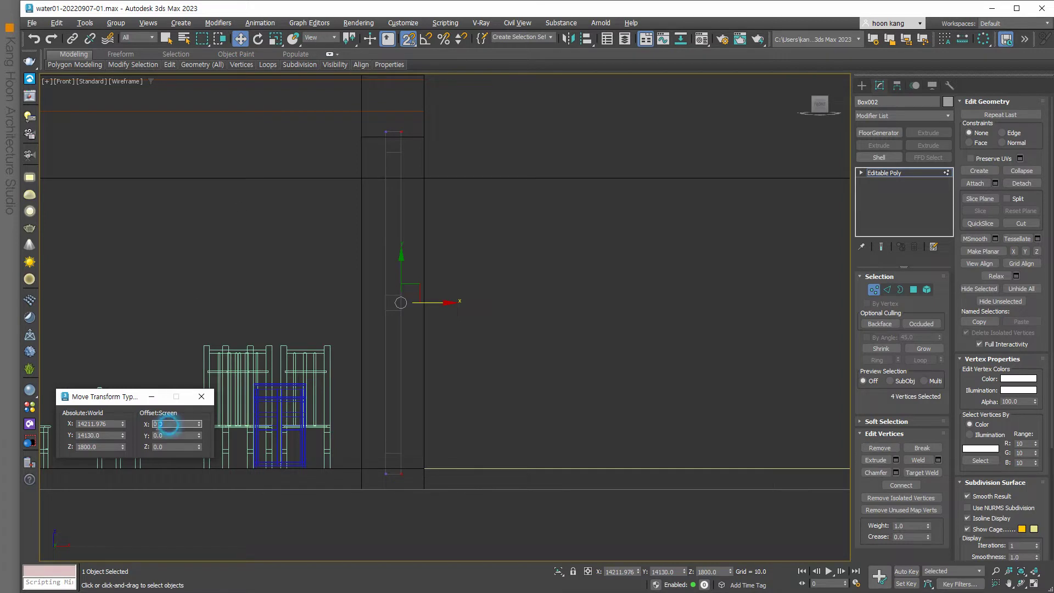
type("50")
key("Return")
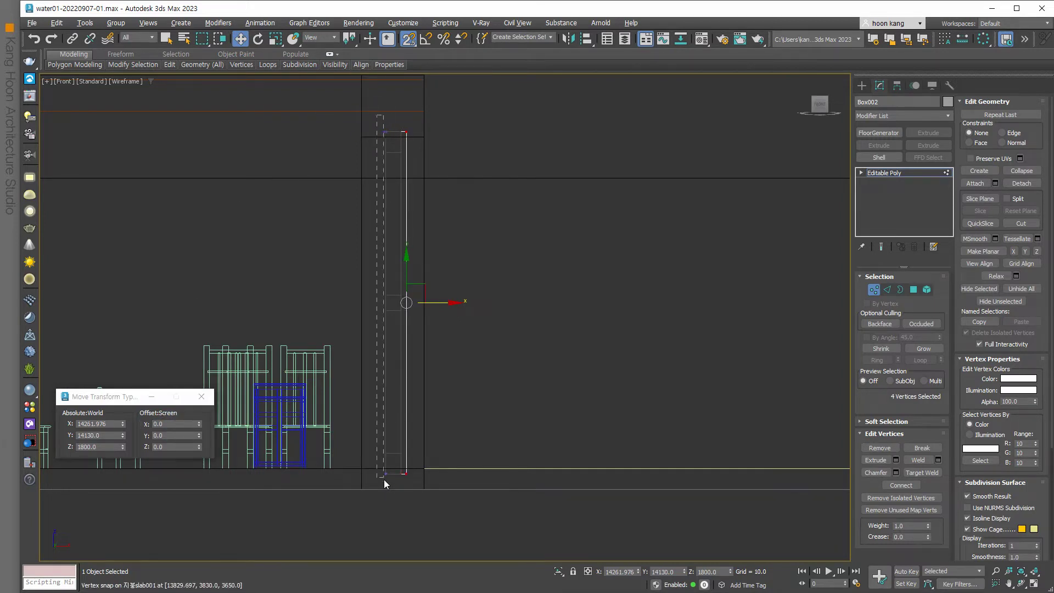
- Select the left-edge vertices, offset them by X -50, and deselect
left_click_drag(400, 225, 392, 497)
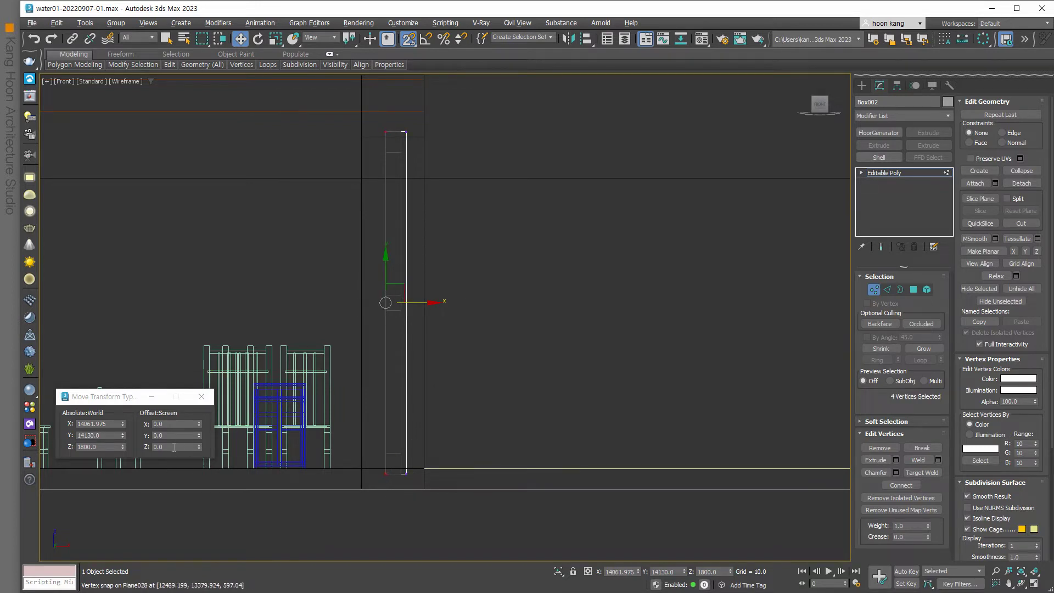
left_click(180, 425)
type("-50")
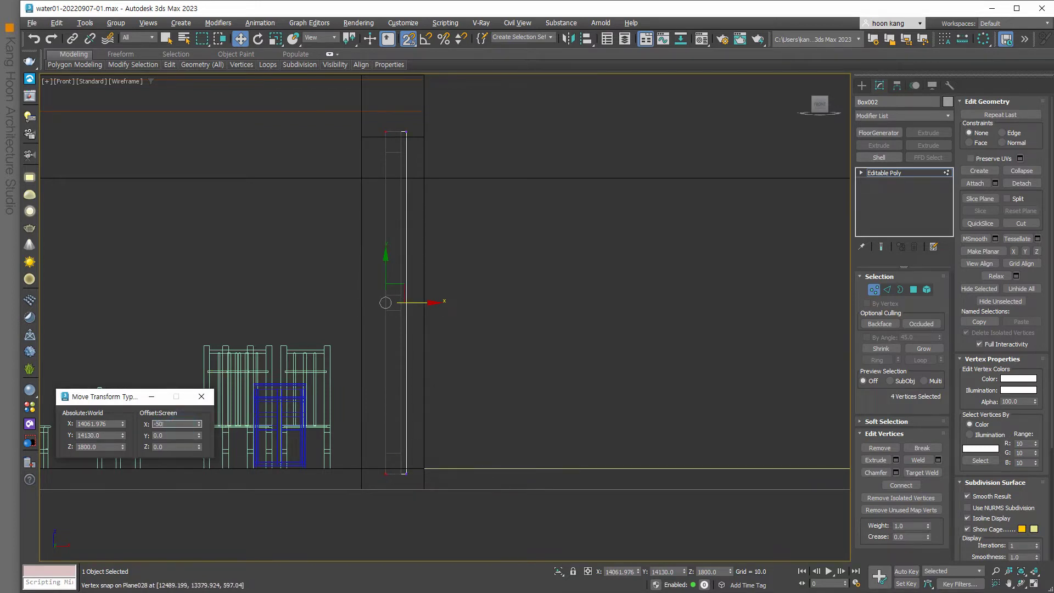
key("Return")
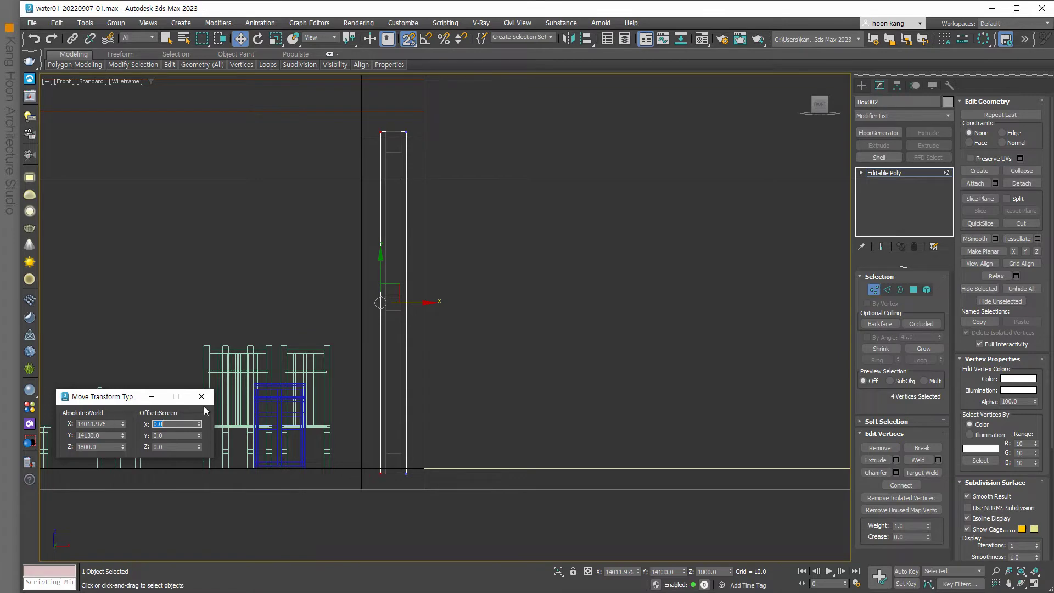
left_click(201, 396)
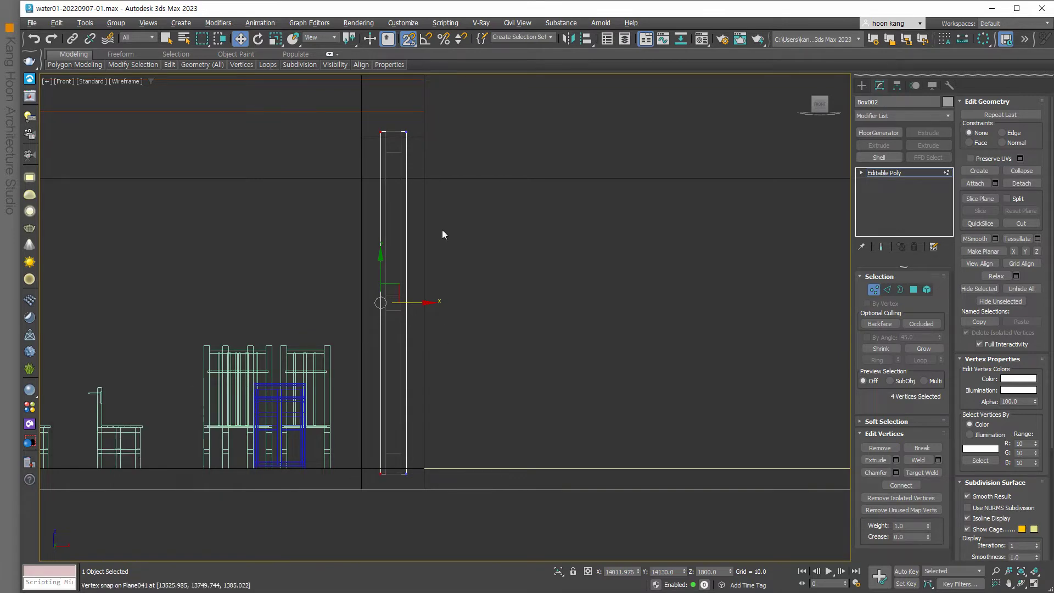
left_click(467, 349)
- Back in four views, orbit Perspective and region-select Box002's four window-frame-end vertices in Top view
key("alt+w")
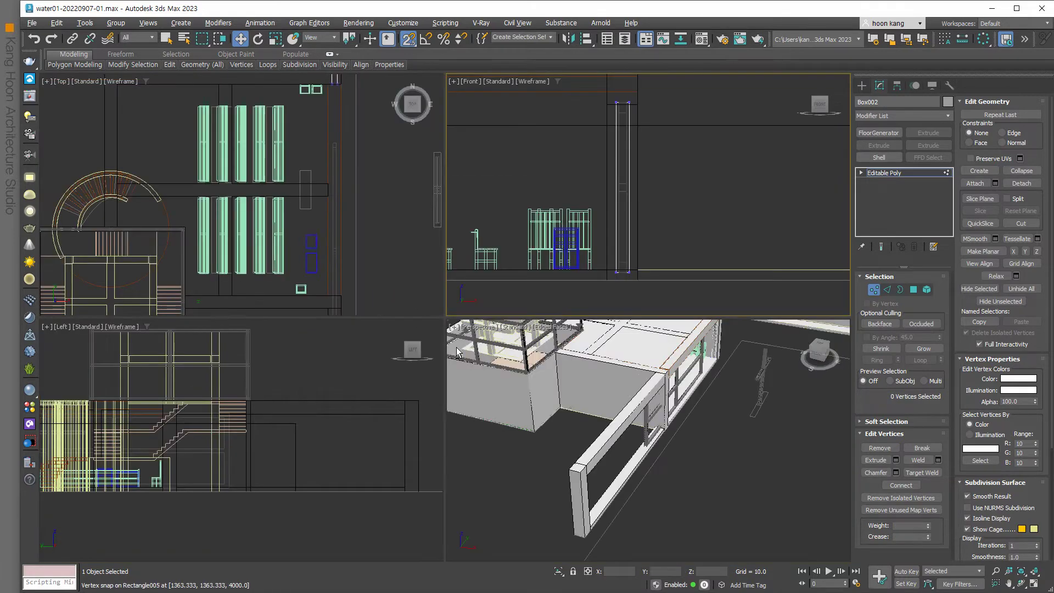
scroll(735, 363, "up", 5)
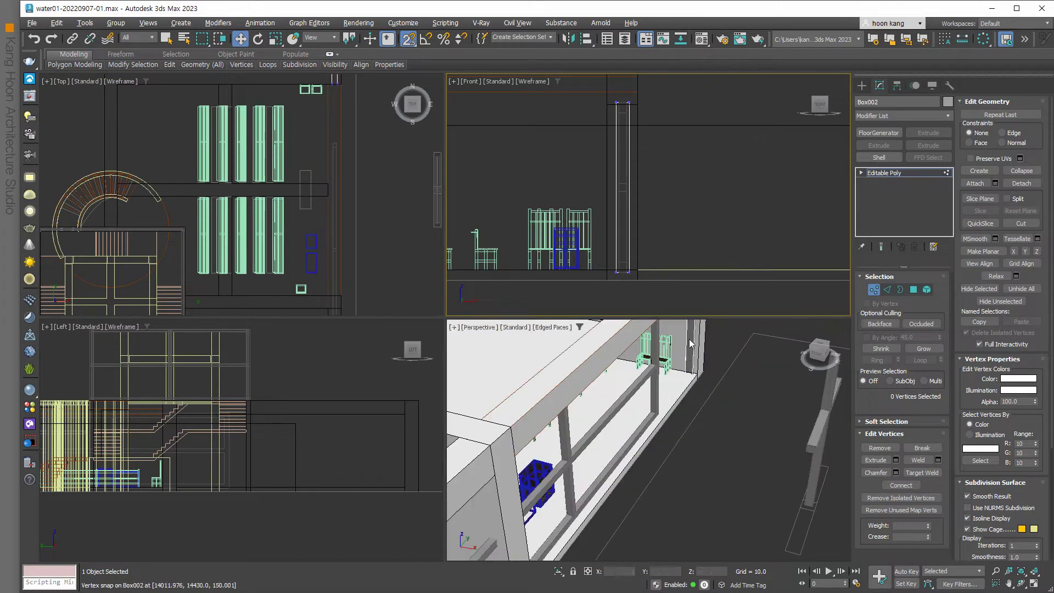
middle_click_drag(699, 362, 675, 427, "alt")
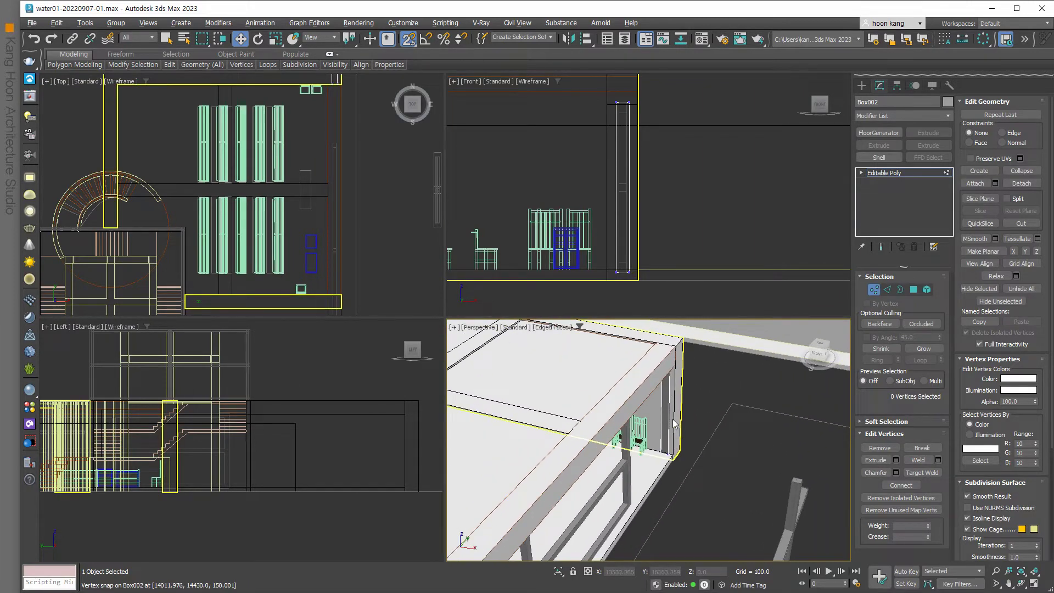
scroll(667, 422, "down", 5)
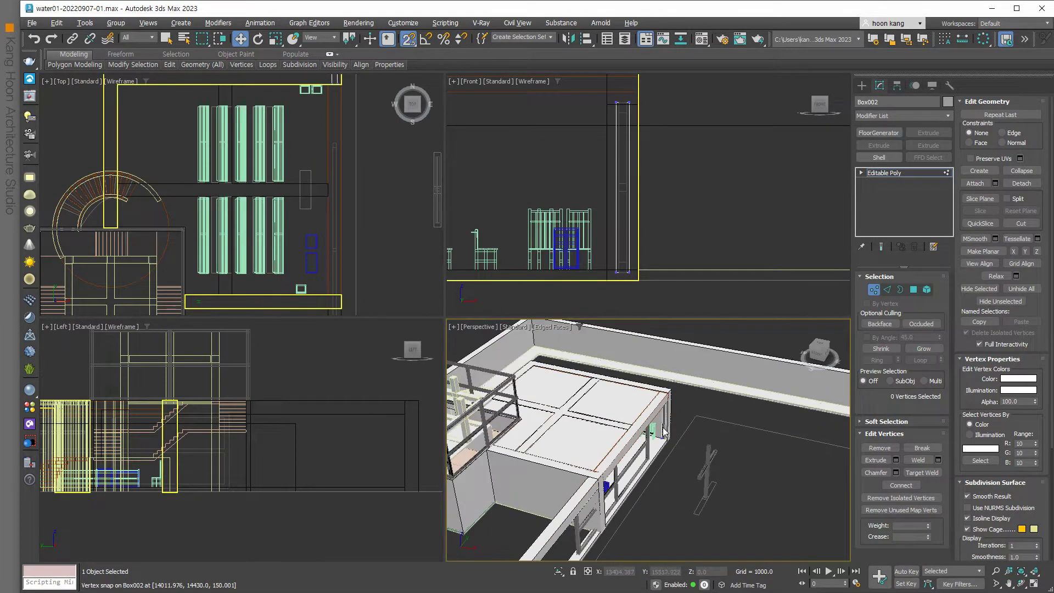
middle_click_drag(667, 423, 629, 377)
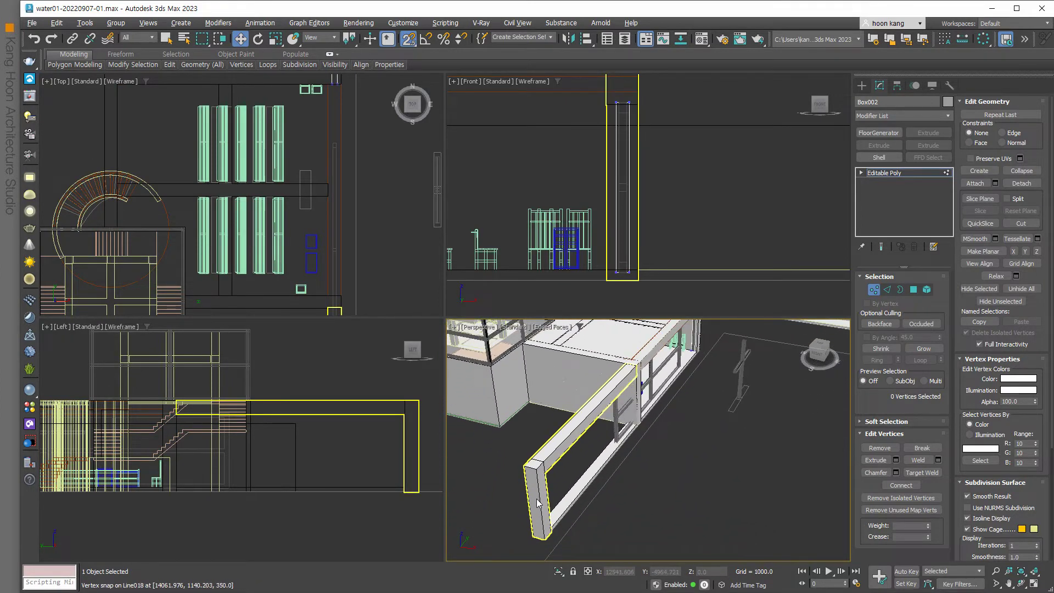
scroll(348, 122, "up", 2)
scroll(282, 157, "up", 2)
scroll(320, 149, "up", 2)
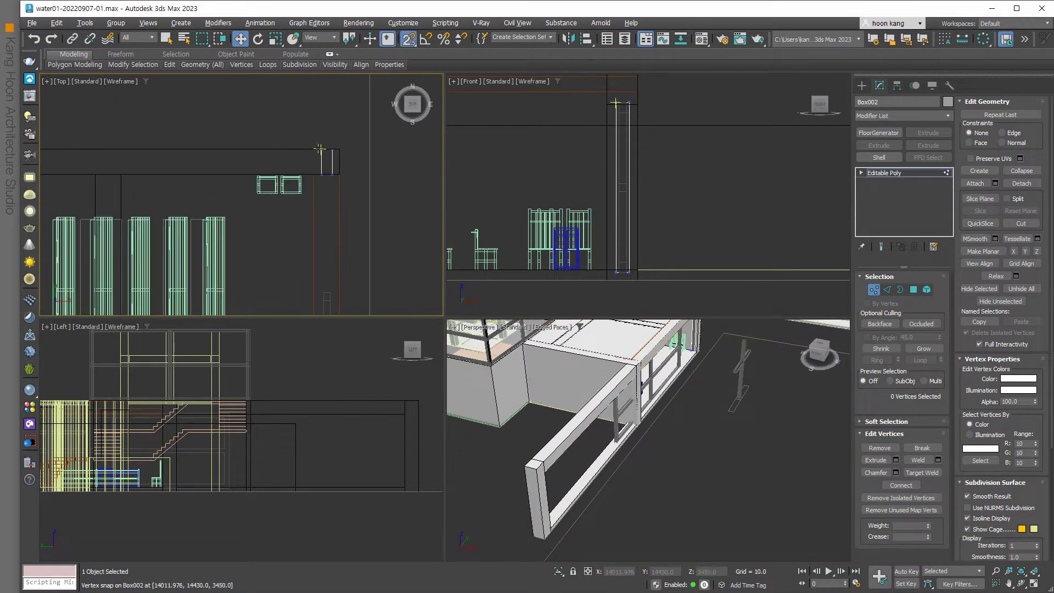
scroll(320, 148, "up", 1)
mouse_move(325, 148)
left_mouse_down()
mouse_move(353, 159)
mouse_move(348, 184)
left_mouse_up()
scroll(349, 173, "up", 2)
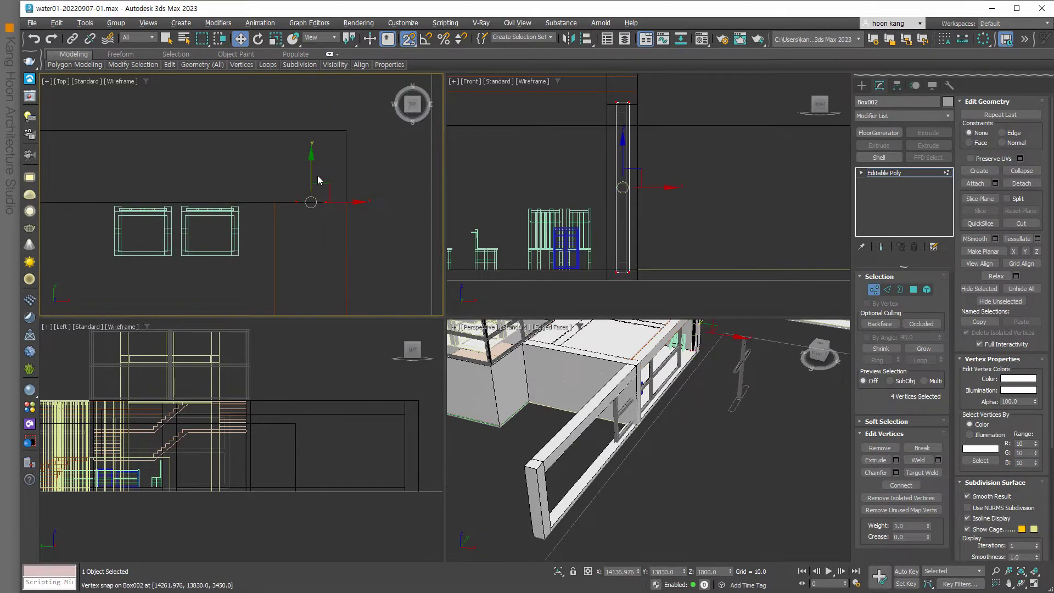
- Shift Box002's selected vertices 50 units along Y with Move Type-In, then drag them upward in plan
right_click(247, 42)
type("5")
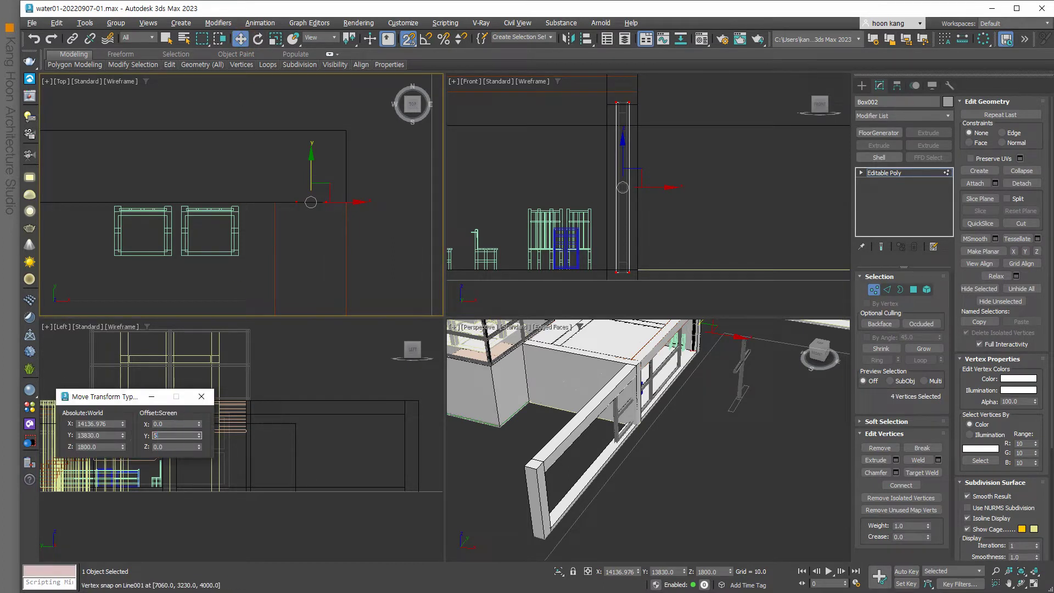
type("0")
key("Return")
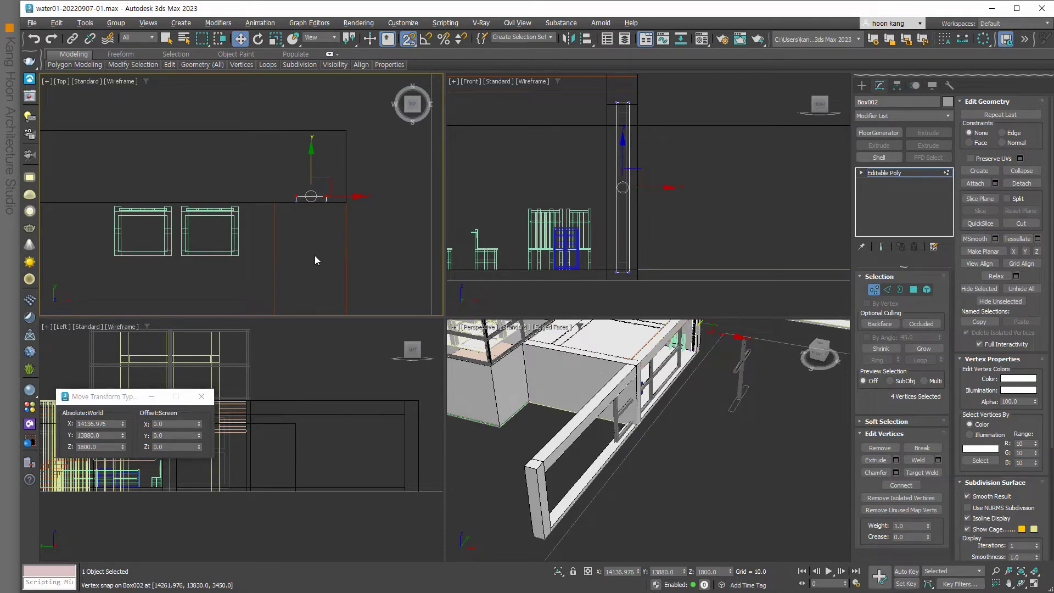
scroll(315, 255, "up", 1)
scroll(305, 184, "up", 1)
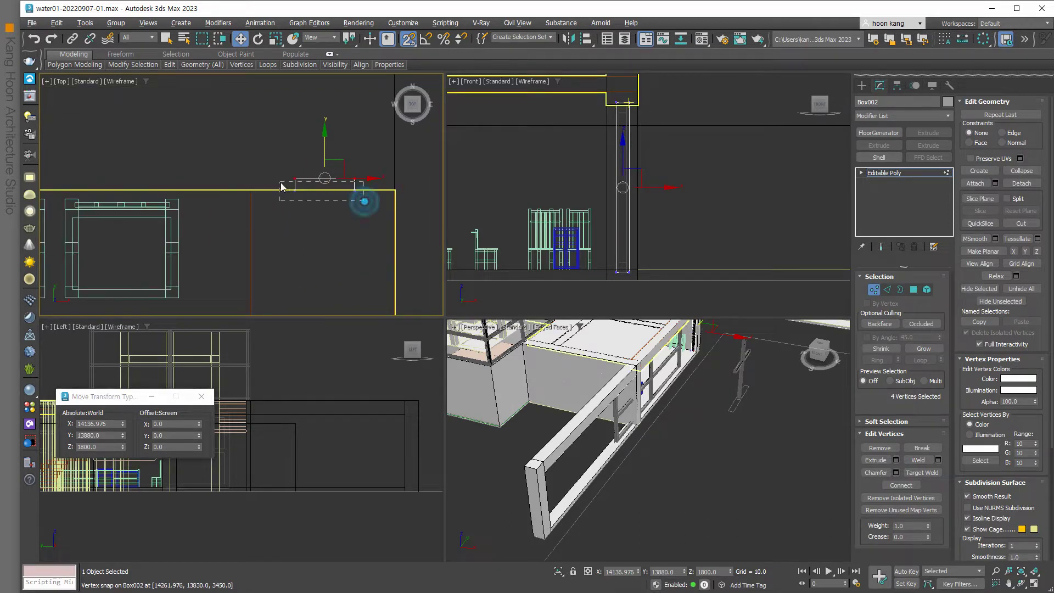
mouse_move(324, 178)
left_mouse_down()
mouse_move(326, 166)
mouse_move(325, 267)
mouse_move(320, 120)
mouse_move(347, 299)
left_mouse_up()
- With snapping off, drag the vertices to stretch Box002 toward negative Y
scroll(330, 274, "down", 2)
scroll(320, 171, "down", 1)
scroll(320, 171, "down", 1)
scroll(320, 171, "down", 1)
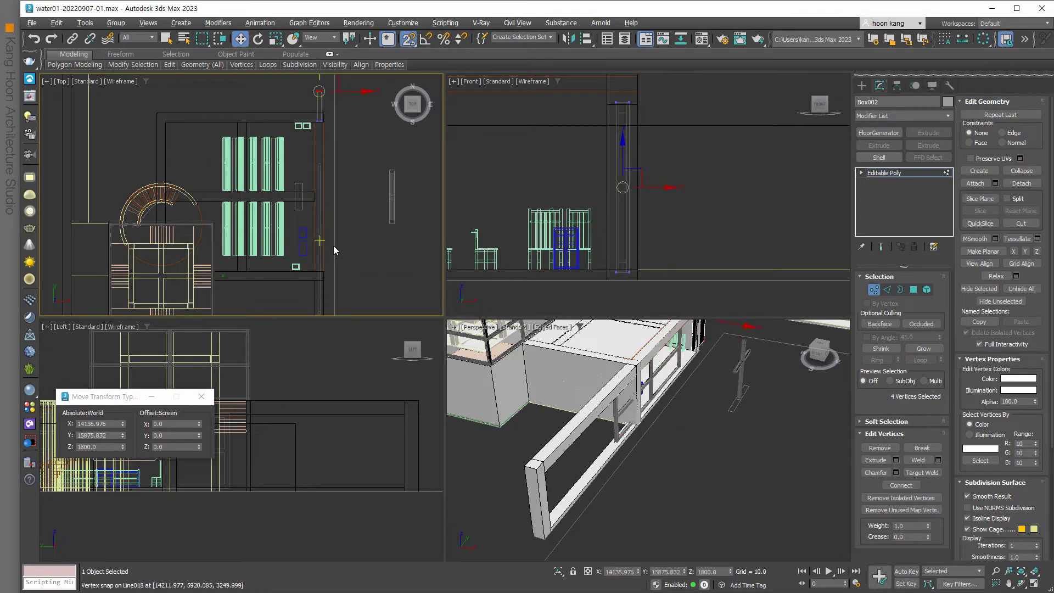
scroll(339, 192, "down", 2)
scroll(339, 192, "down", 3)
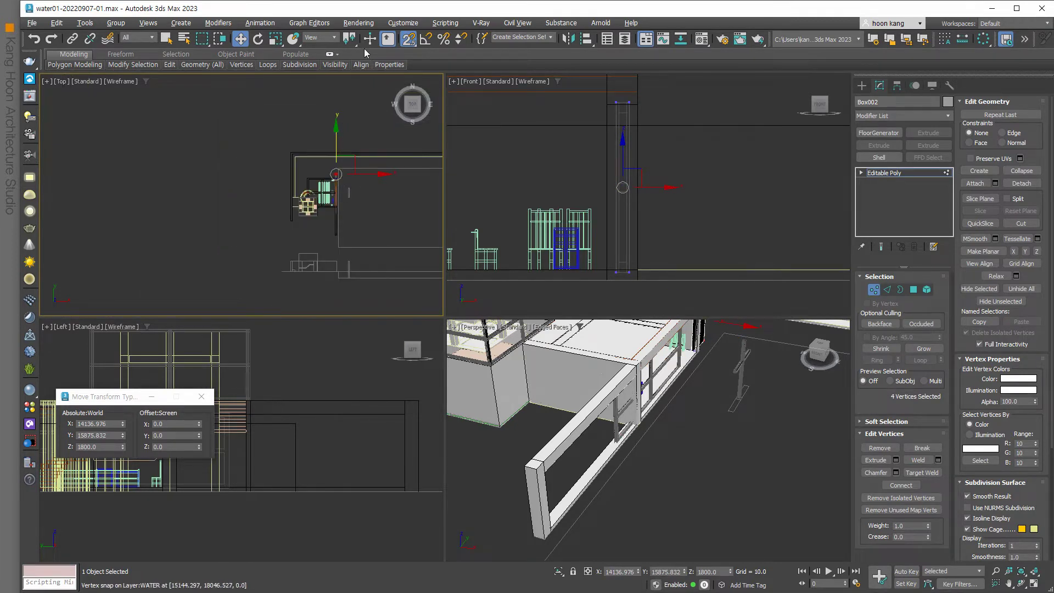
key("s")
left_click_drag(338, 135, 353, 216)
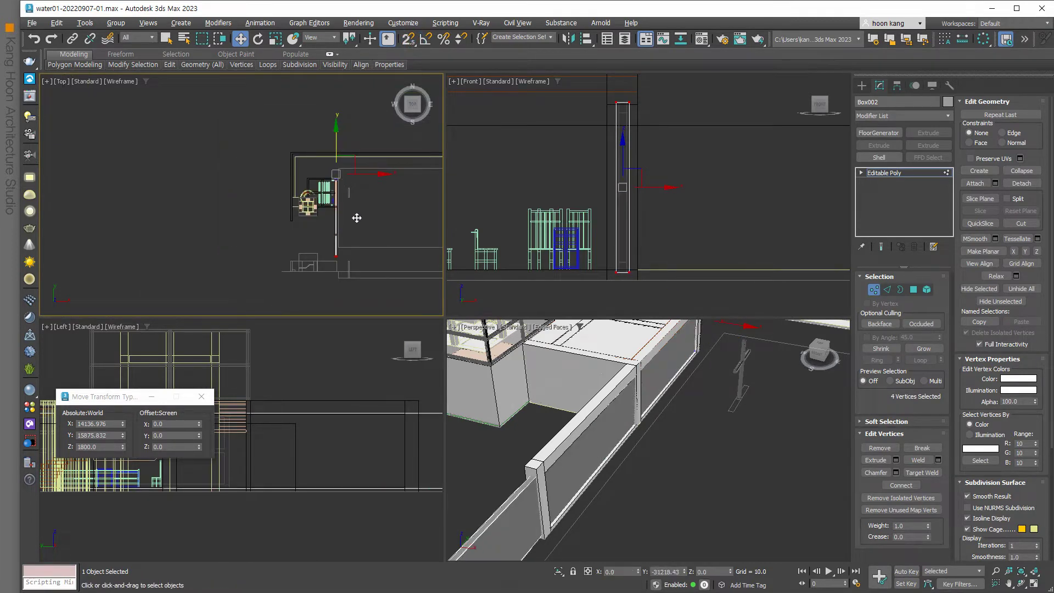
scroll(349, 223, "up", 1)
scroll(329, 241, "up", 3)
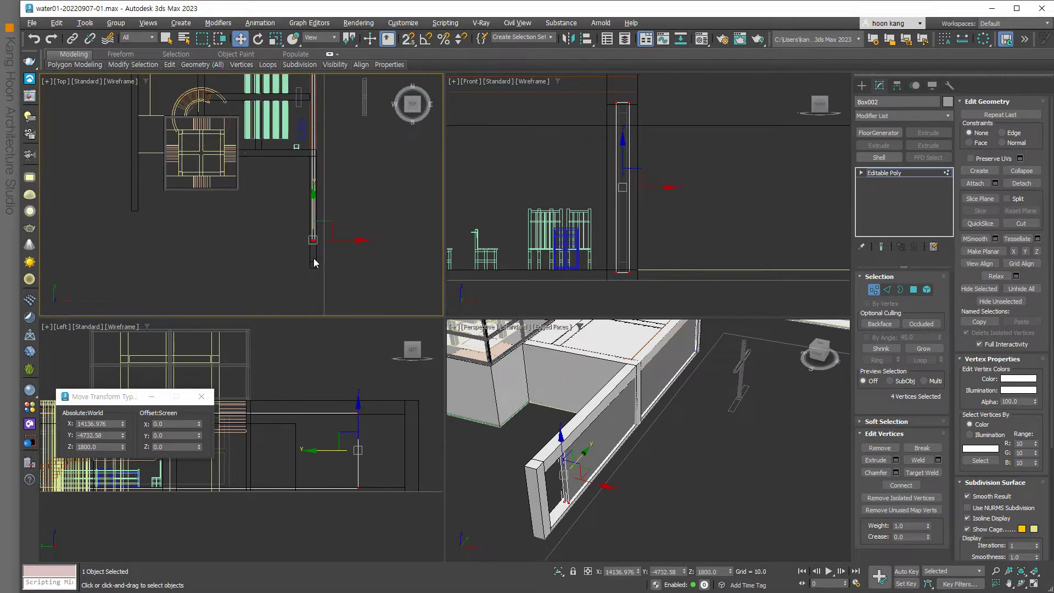
scroll(314, 269, "up", 2)
mouse_move(313, 170)
left_mouse_down()
mouse_move(326, 233)
mouse_move(312, 267)
left_mouse_up()
- Undo the stray vertex moves and turn vertex snapping back on
scroll(313, 267, "up", 2)
scroll(318, 270, "up", 2)
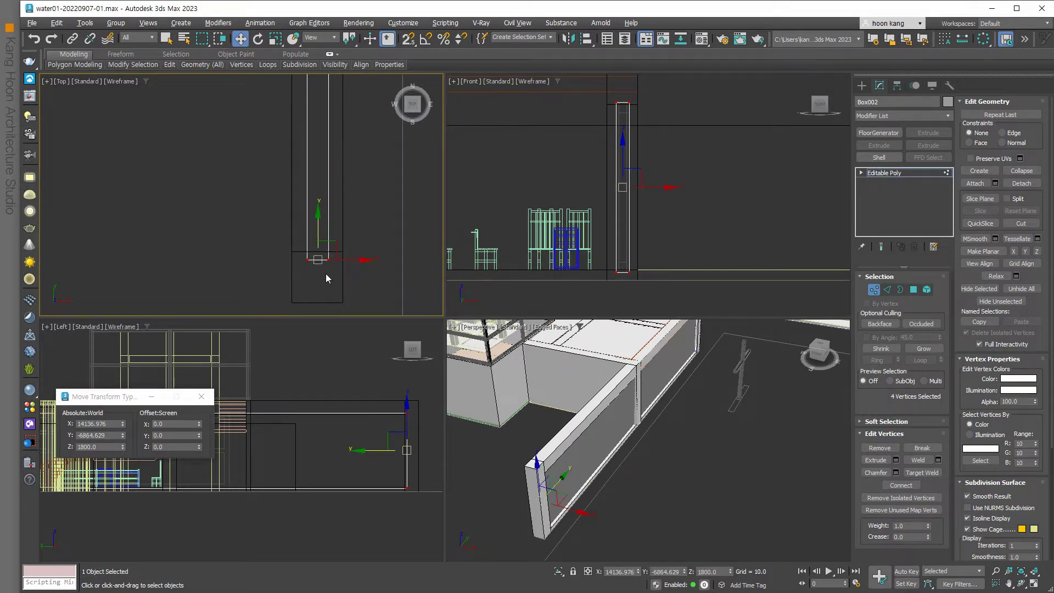
scroll(326, 273, "up", 2)
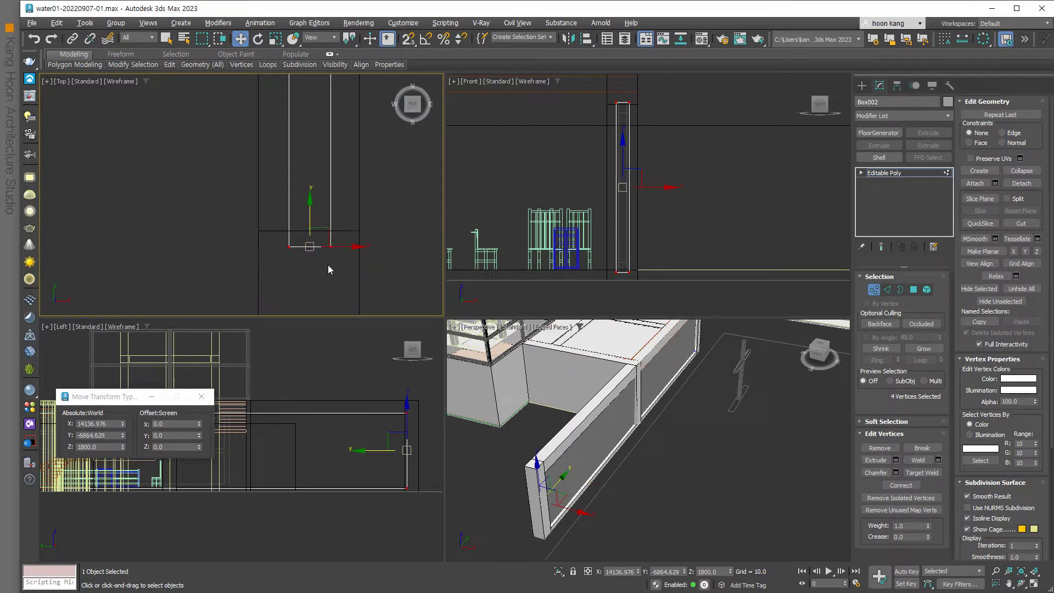
scroll(328, 264, "up", 2)
mouse_move(303, 207)
left_mouse_down()
mouse_move(327, 244)
mouse_move(334, 239)
left_mouse_up()
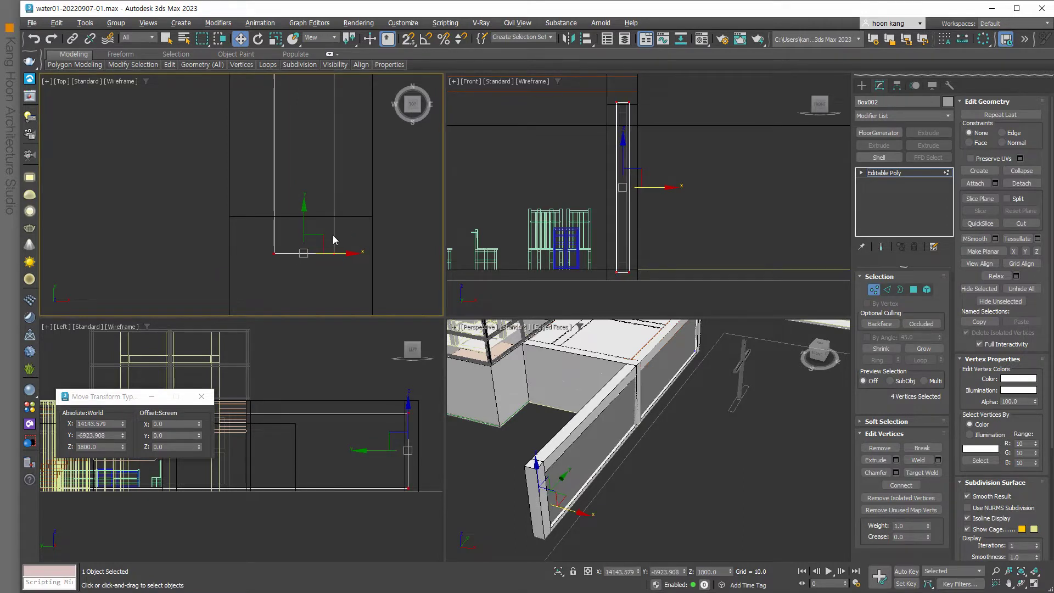
key("ctrl+z")
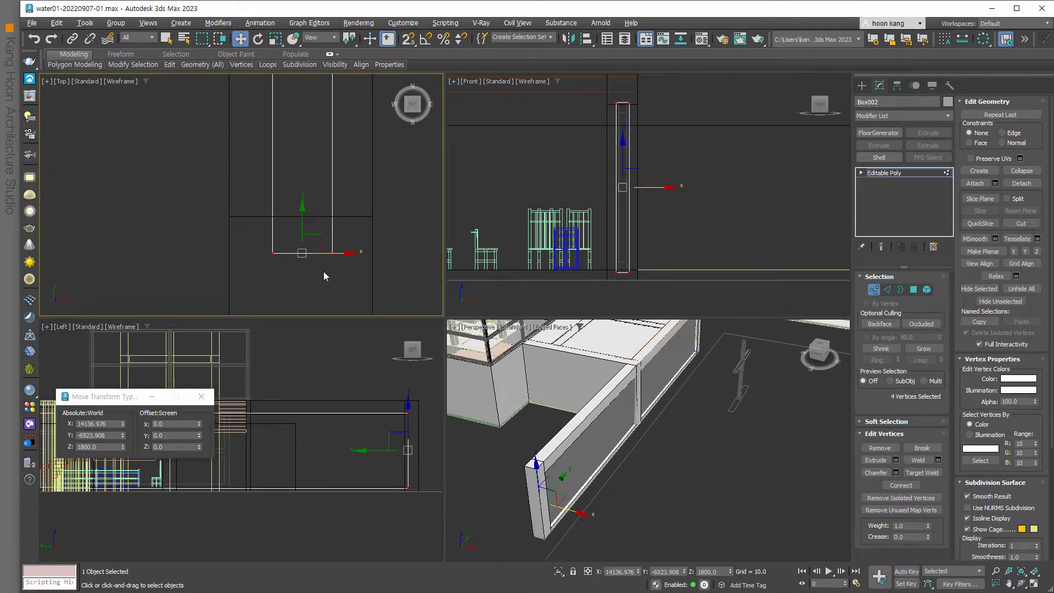
left_click(409, 38)
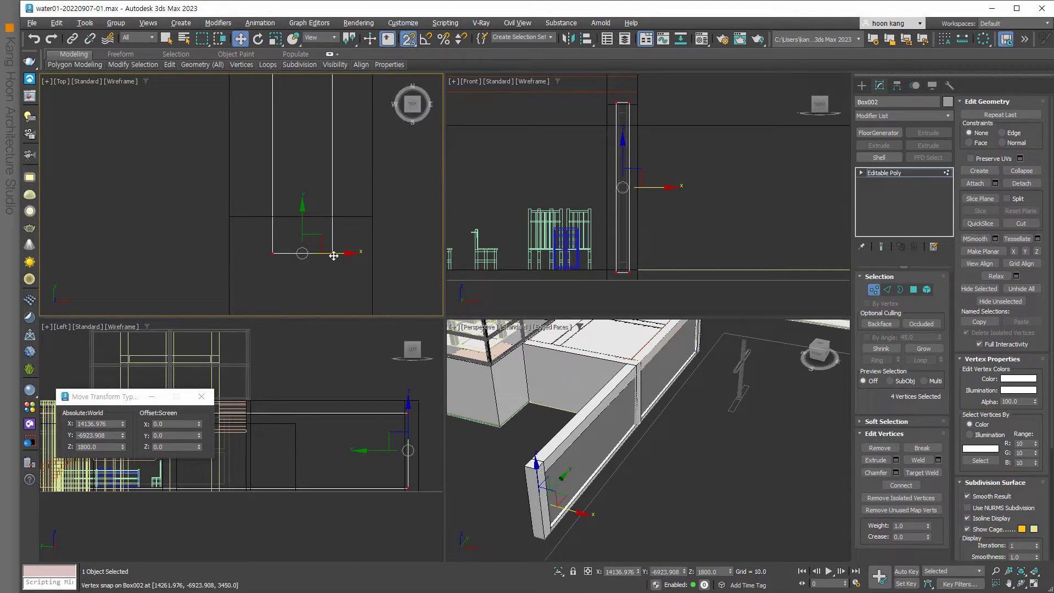
mouse_move(272, 257)
left_mouse_down()
mouse_move(265, 244)
mouse_move(310, 251)
left_mouse_up()
key("ctrl+z")
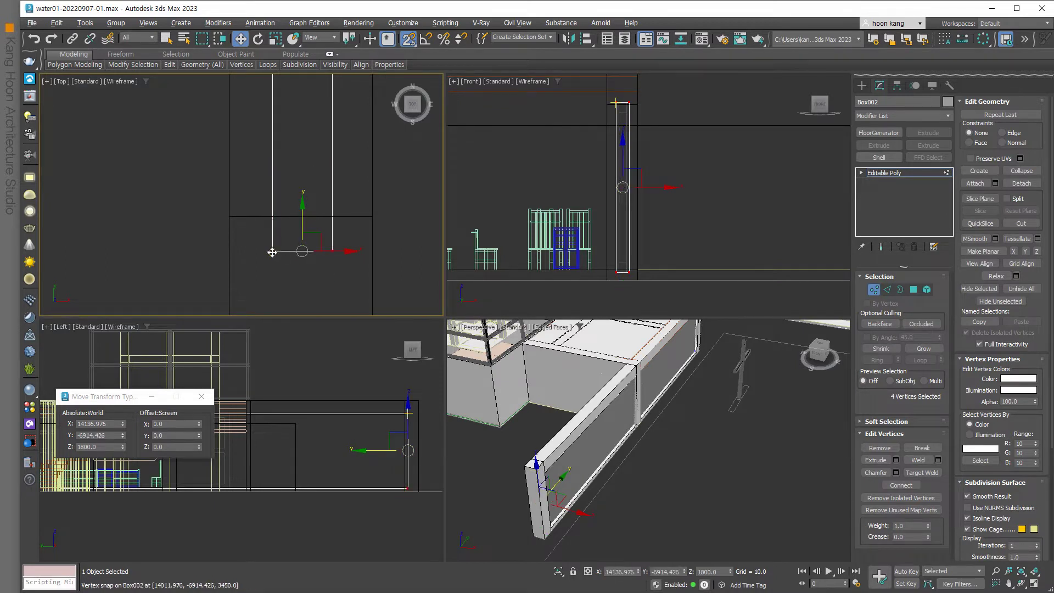
- Snap the vertices onto Rectangle011's wall corner, offset them -50 in Y, and exit vertex mode
left_click_drag(272, 251, 237, 218)
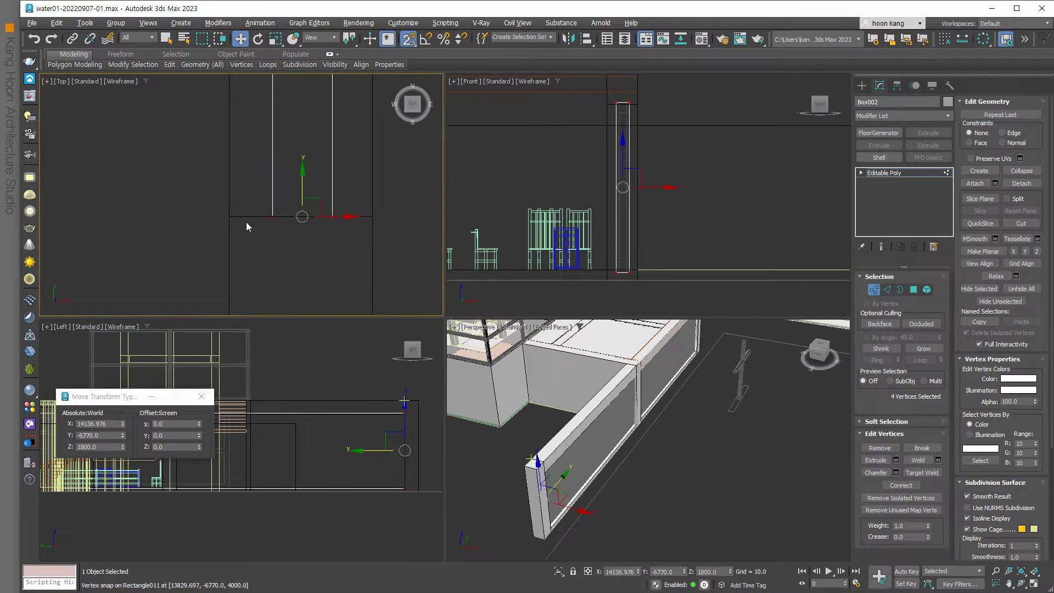
left_click(170, 434)
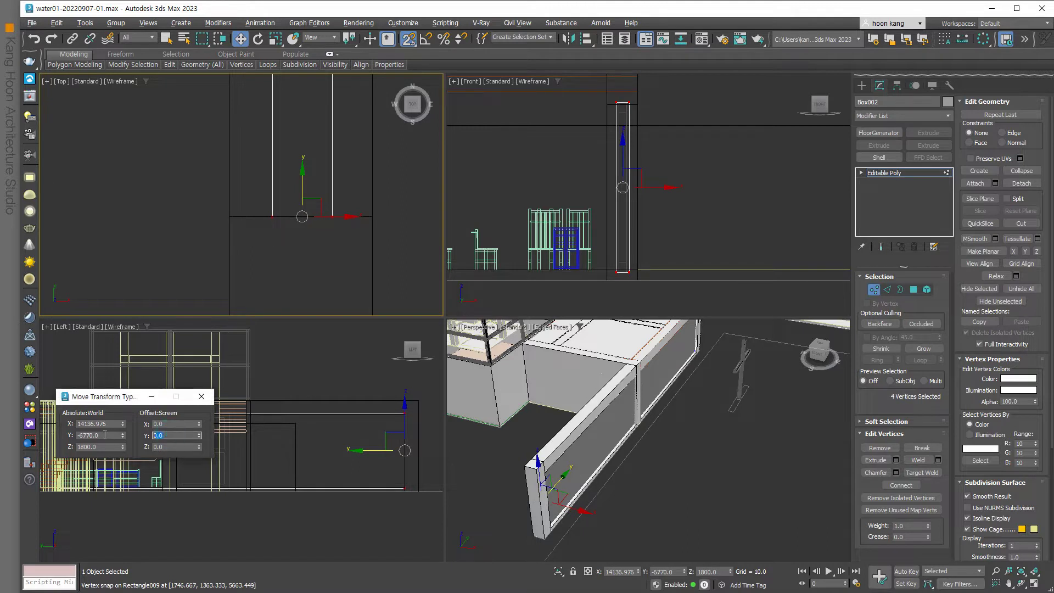
type("50")
key("Return")
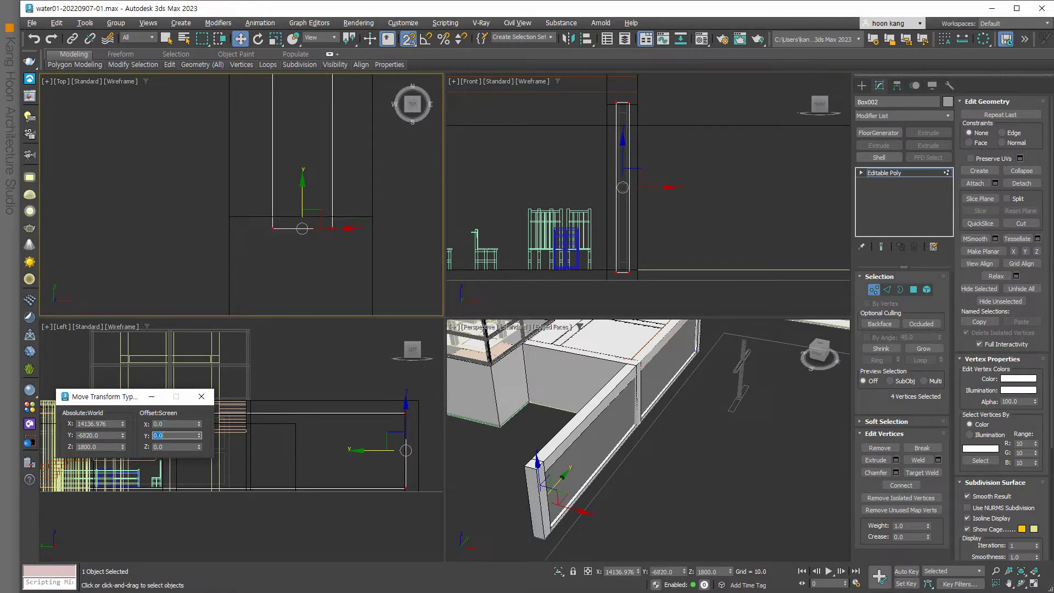
left_click(703, 461)
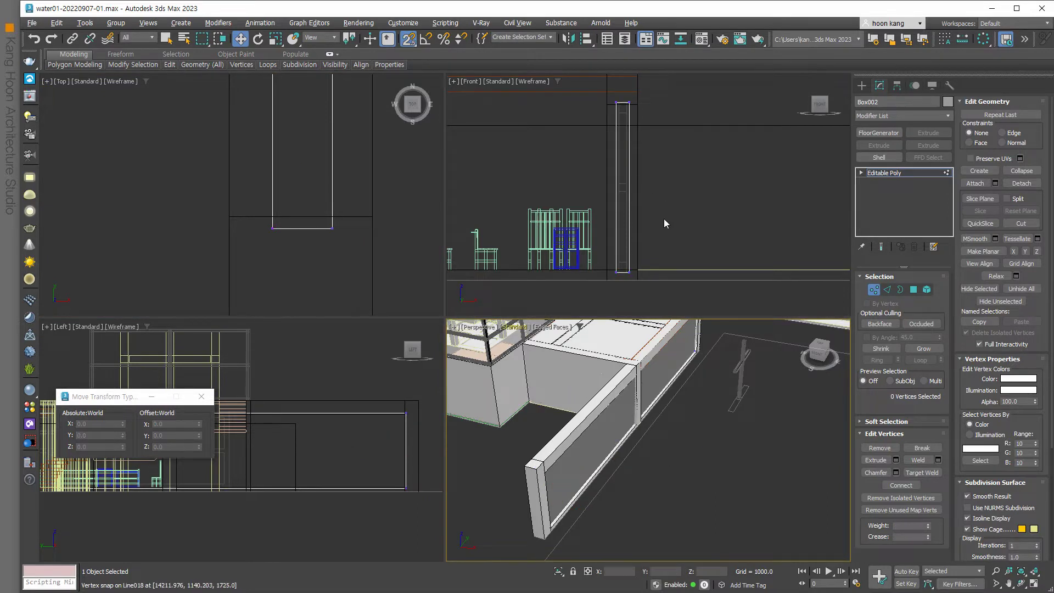
left_click(873, 173)
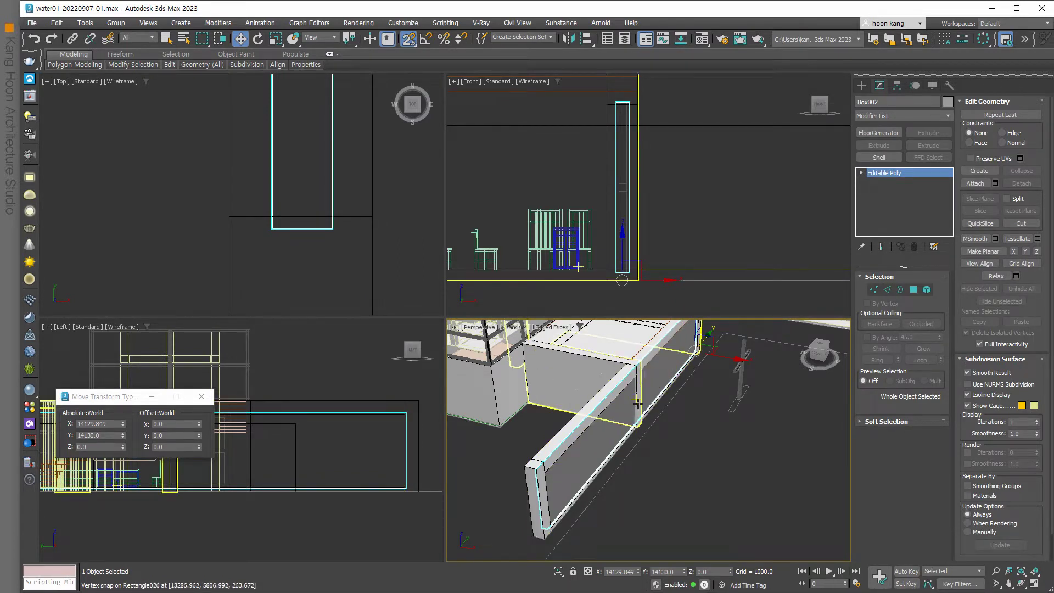
middle_click_drag(677, 454, 646, 449, "alt")
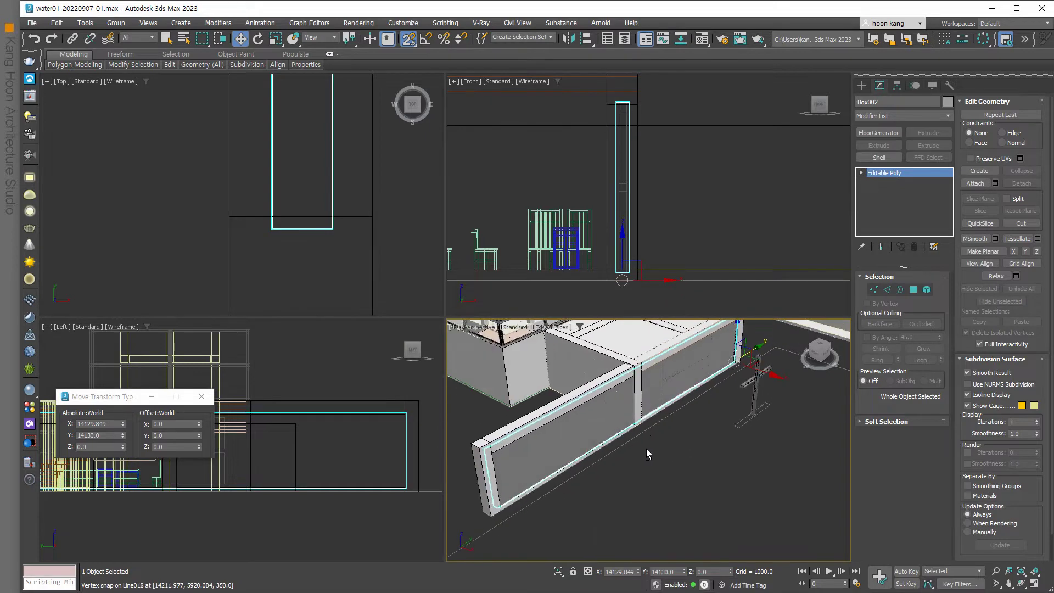
- Attach the neighbouring wall piece, base ledge and top piece to Rectangle011
left_click(604, 381)
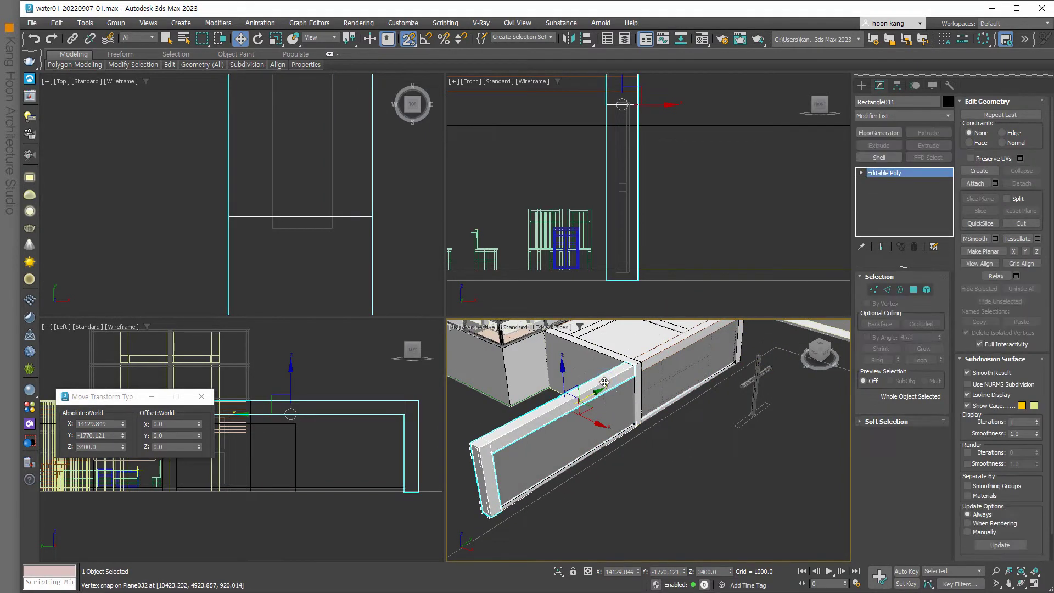
left_click(976, 183)
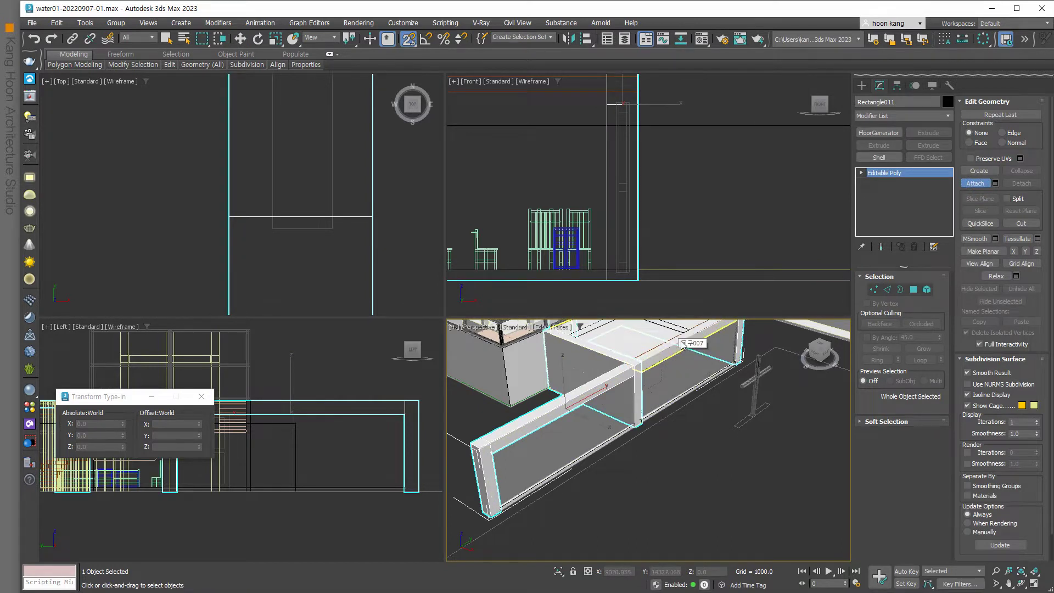
scroll(692, 384, "up", 2)
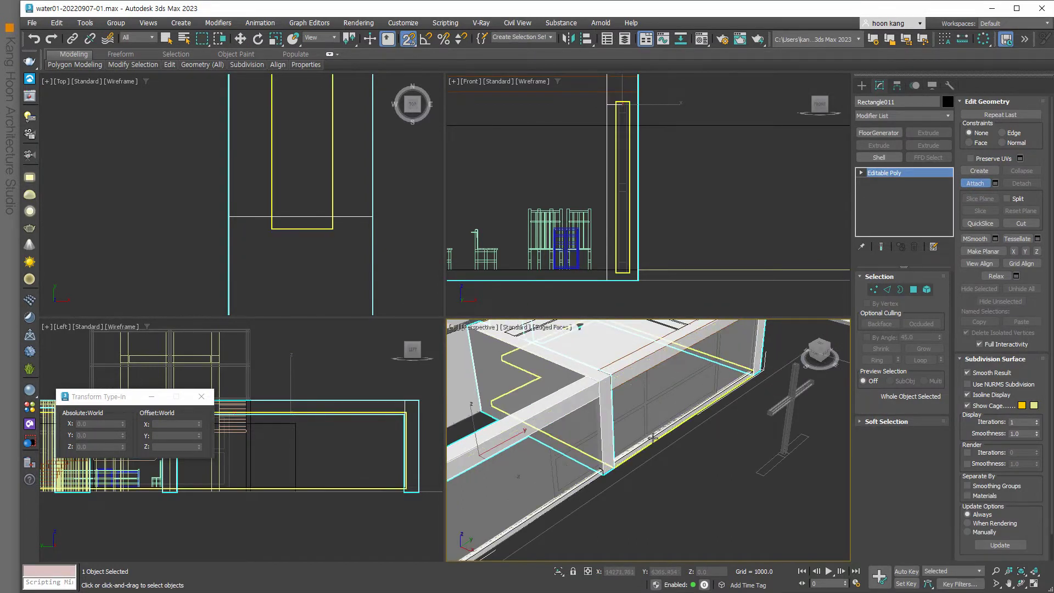
left_click(653, 439)
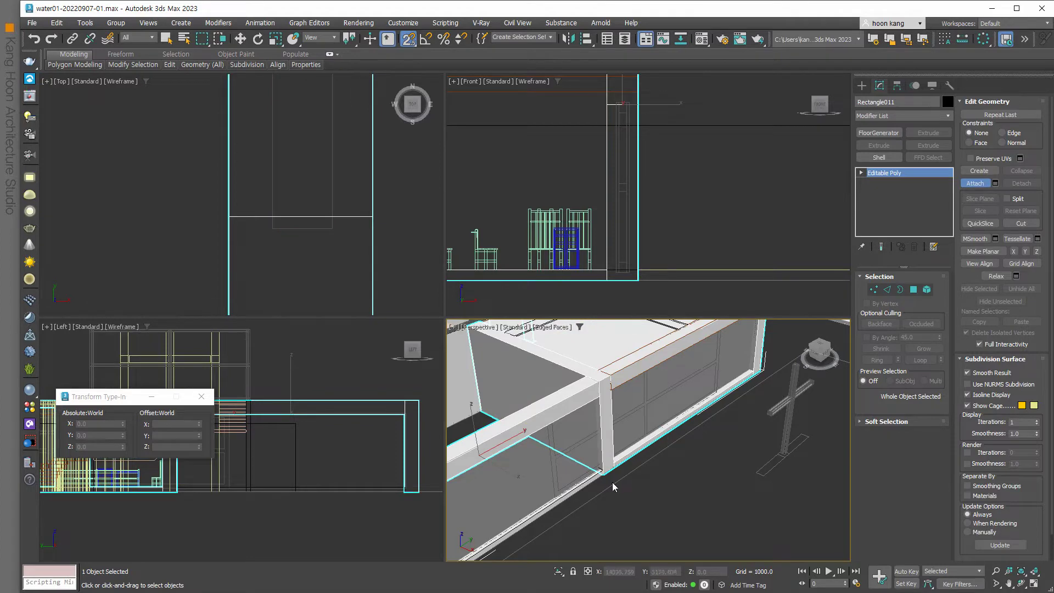
left_click(577, 488)
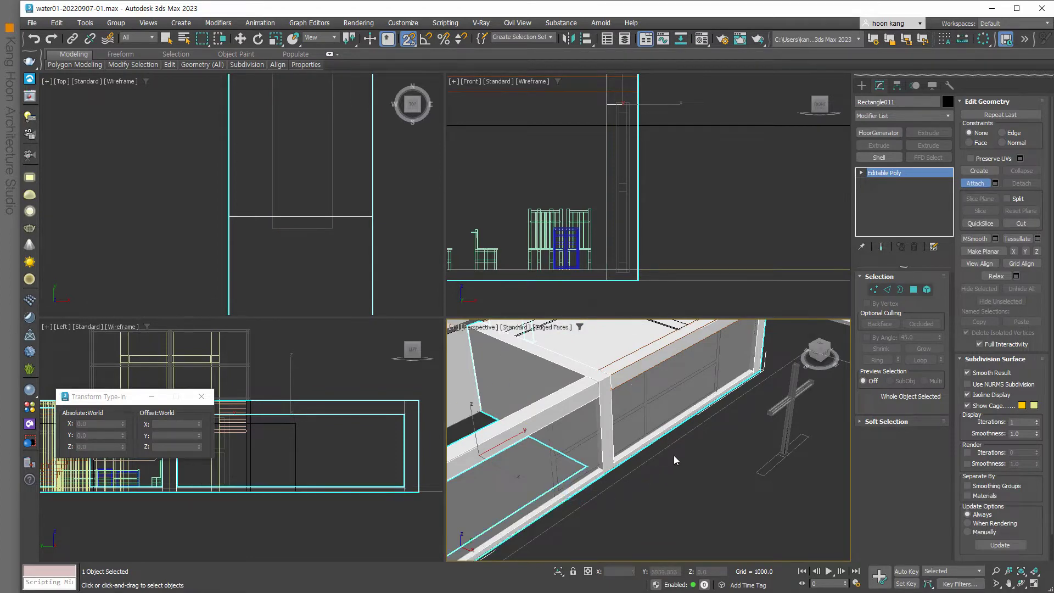
middle_click_drag(677, 460, 694, 386, "alt")
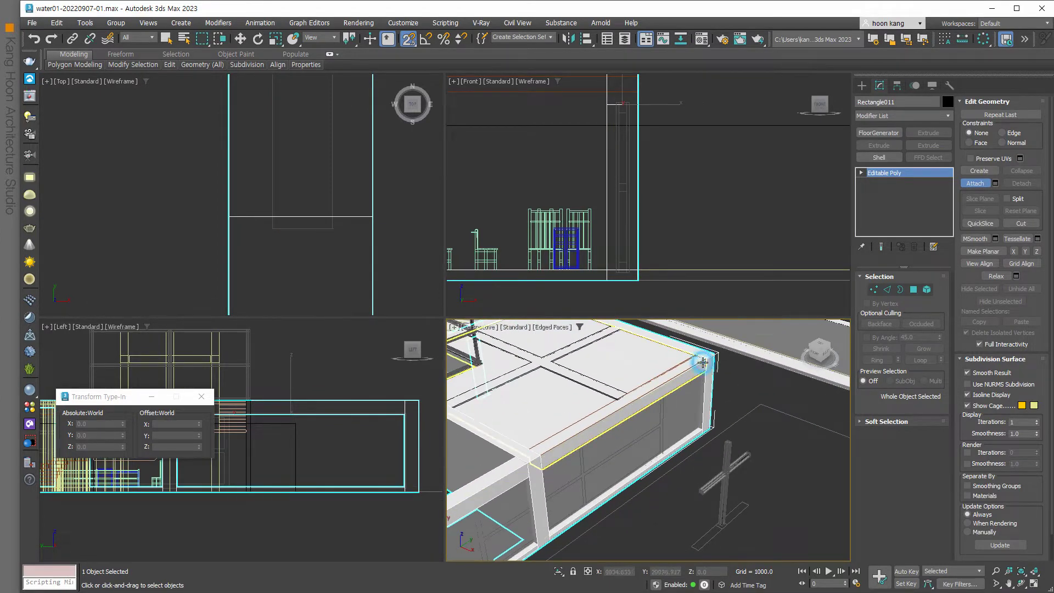
left_click(692, 397)
scroll(693, 404, "down", 3)
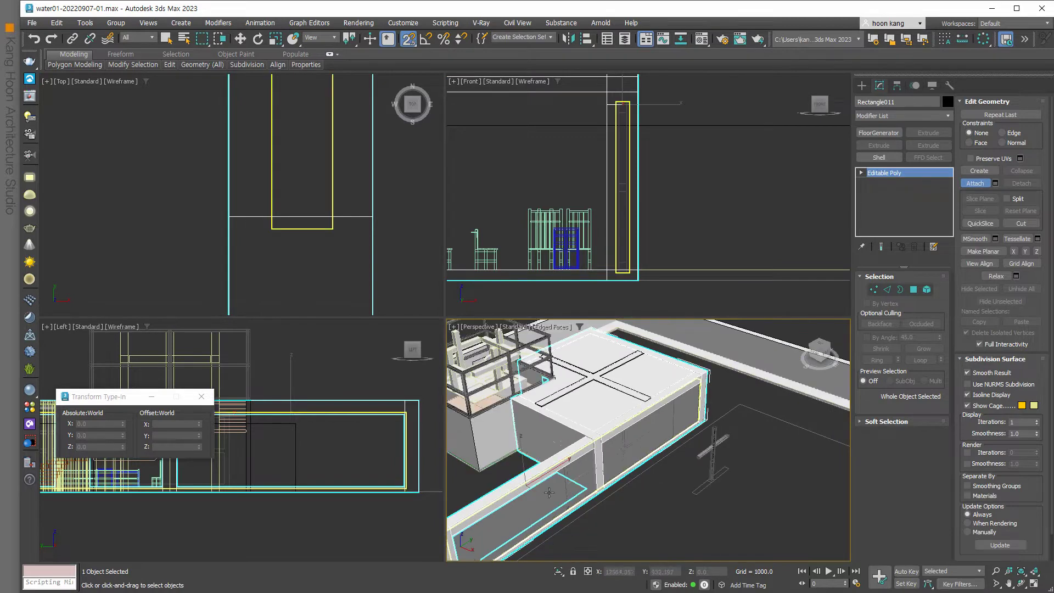
key("w")
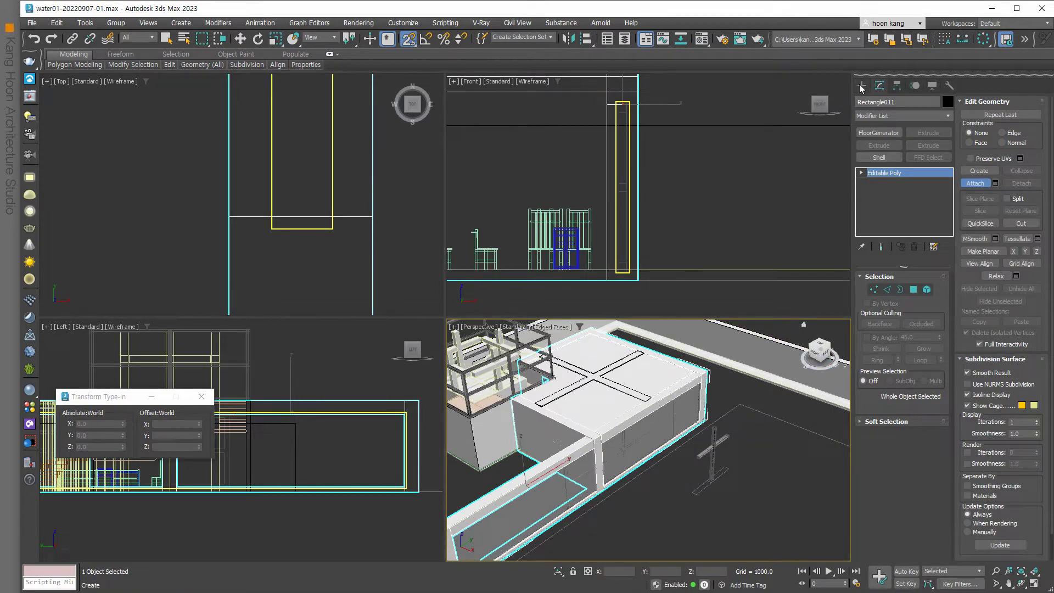
left_click(862, 86)
- Create a ProBoolean Subtraction on Rectangle011 with Box002 as the picked operand
left_click(869, 118)
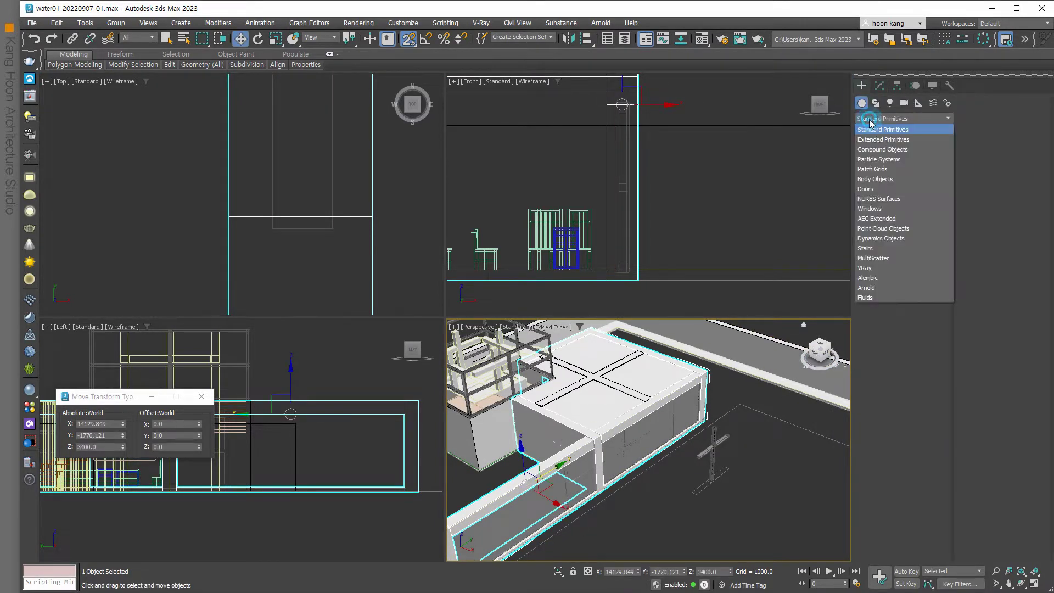
left_click(893, 149)
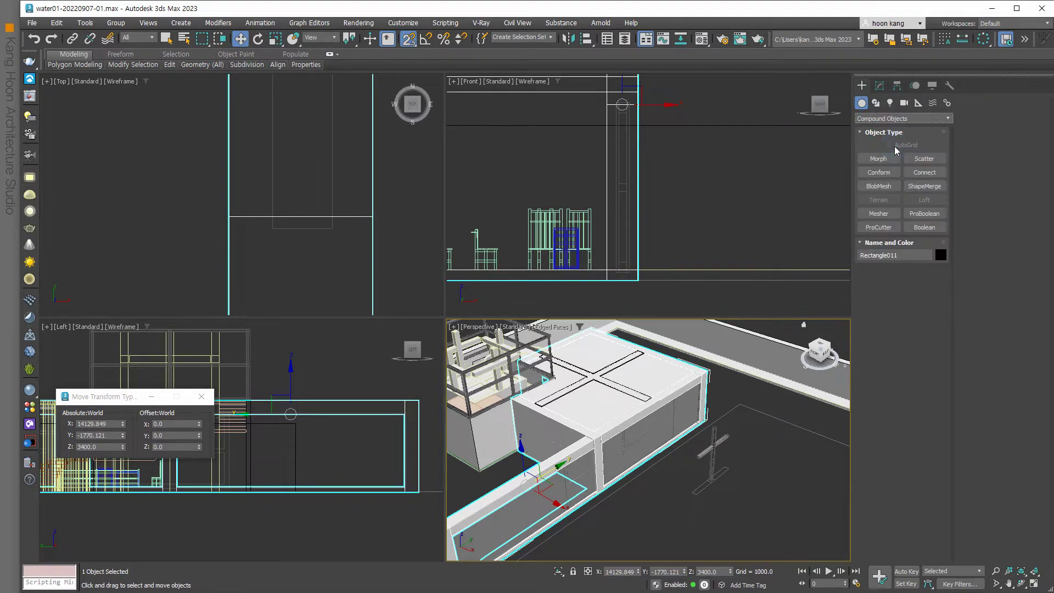
left_click(924, 213)
left_click(901, 282)
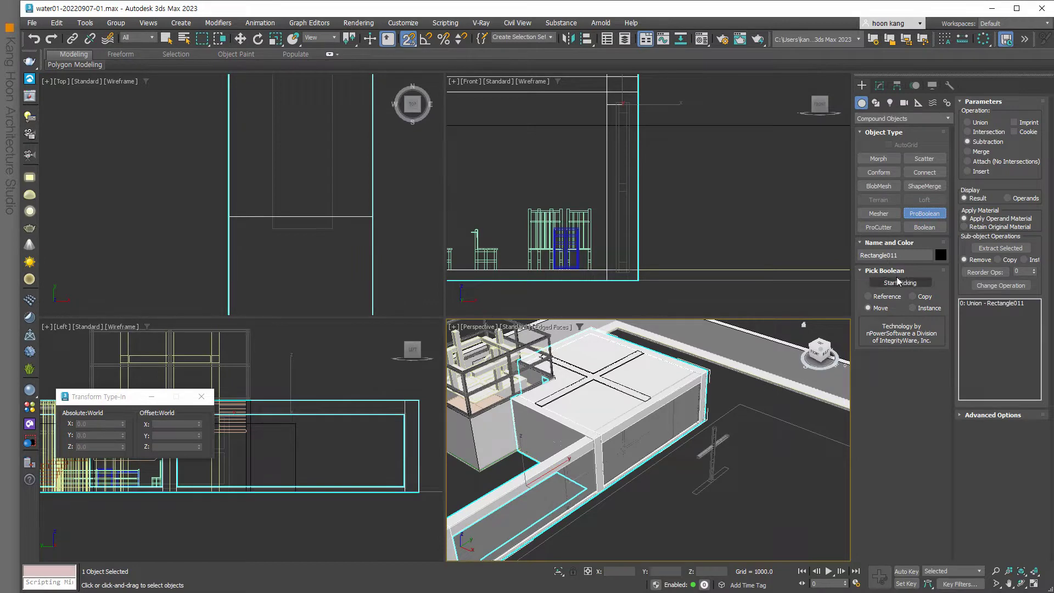
left_click(665, 432)
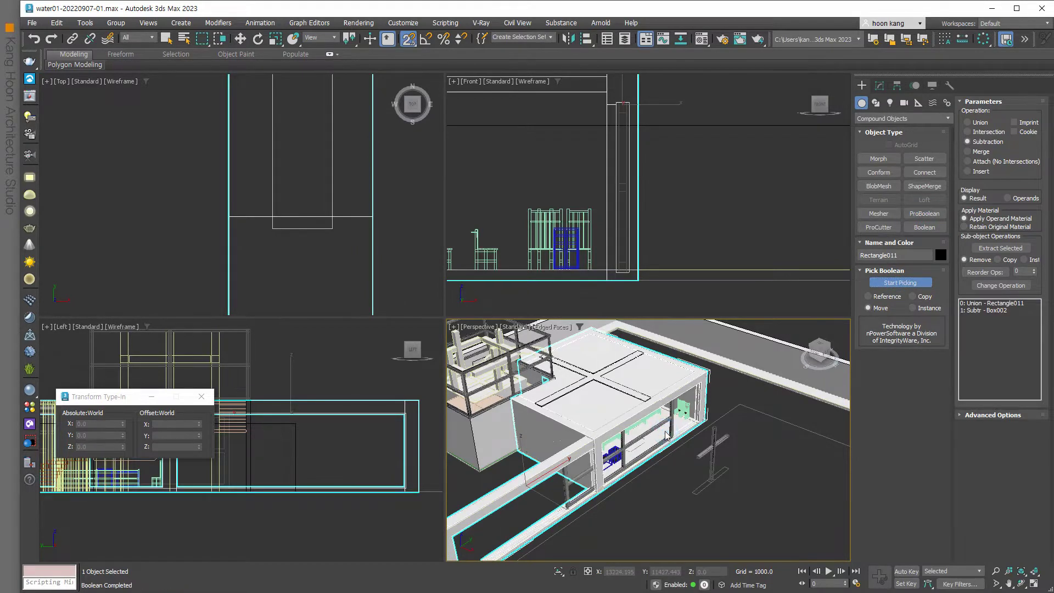
scroll(575, 524, "up", 3)
scroll(574, 524, "up", 3)
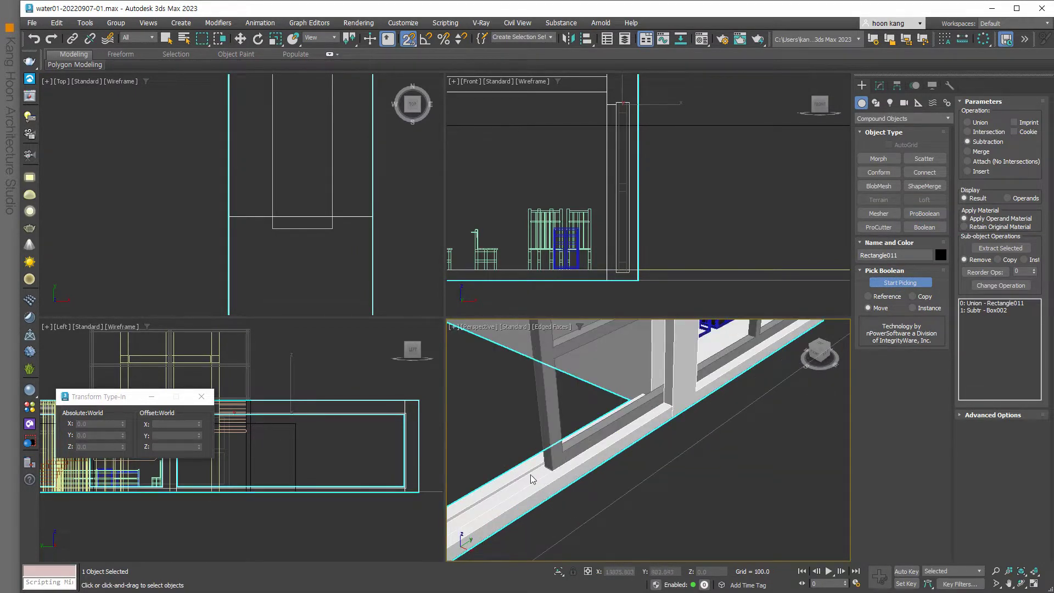
- Zoom and orbit the Perspective view out to an overview of the building
scroll(552, 468, "down", 3)
scroll(617, 453, "down", 2)
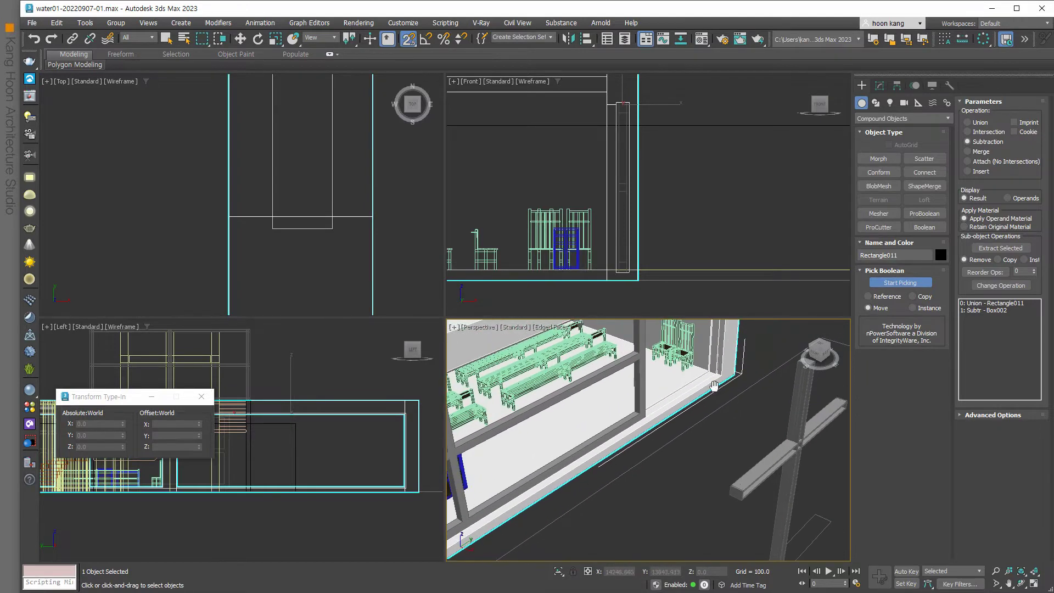
middle_click_drag(714, 386, 690, 446)
scroll(693, 399, "up", 5)
scroll(695, 502, "up", 2)
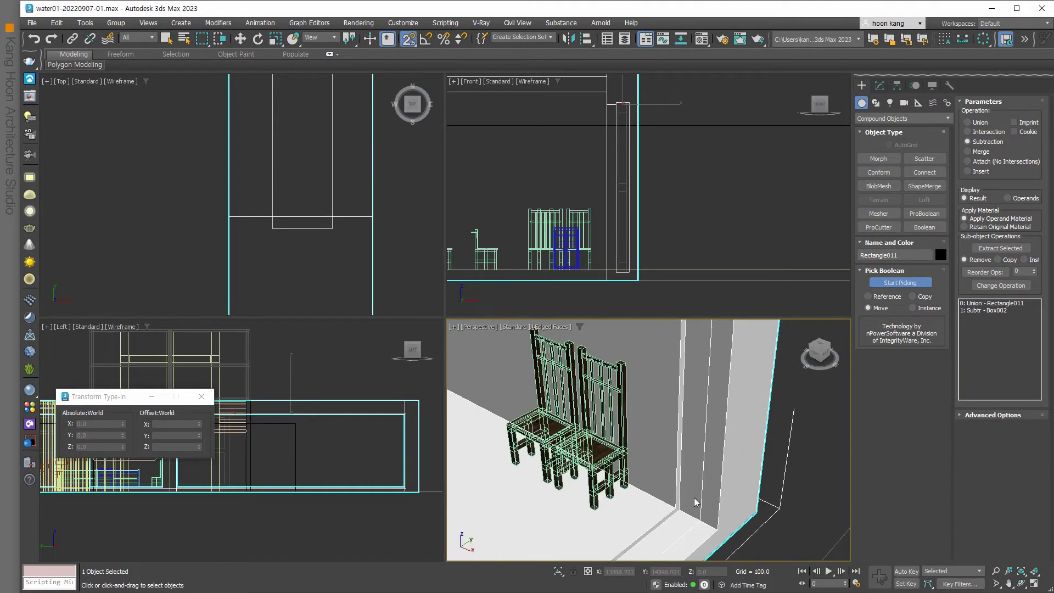
scroll(686, 516, "down", 3)
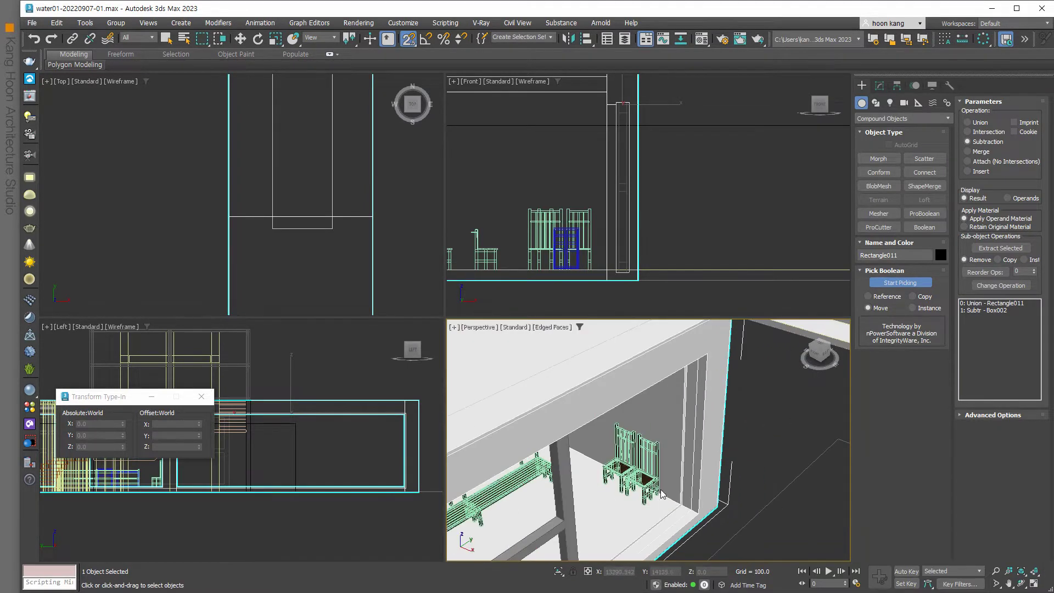
scroll(662, 494, "up", 3)
scroll(665, 493, "down", 4)
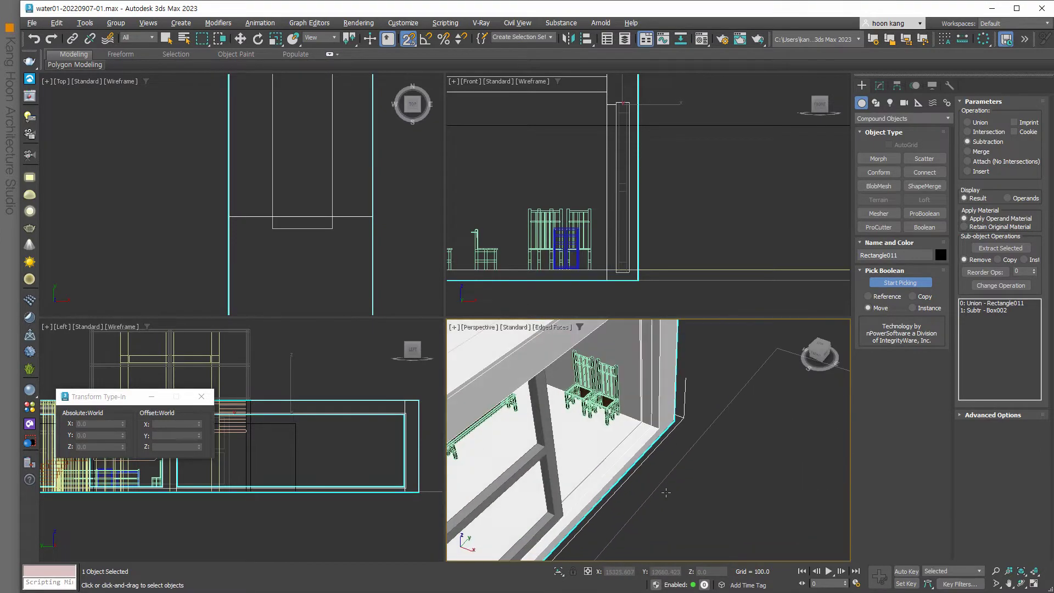
scroll(664, 494, "down", 2)
scroll(659, 494, "down", 3)
scroll(650, 495, "down", 3)
scroll(644, 497, "down", 2)
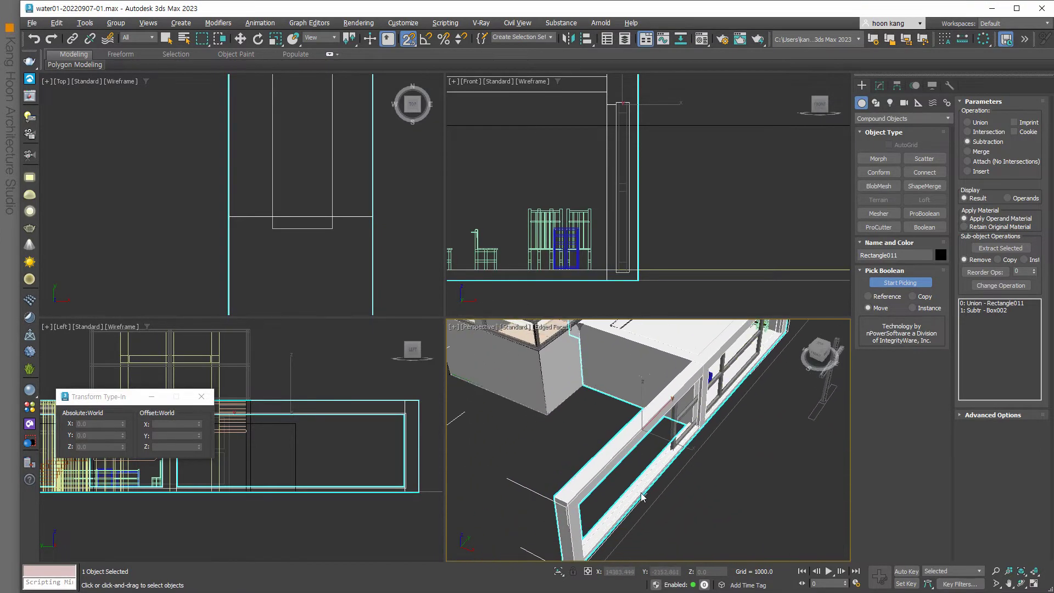
mouse_move(641, 497)
middle_mouse_down("alt")
mouse_move(537, 466)
mouse_move(522, 408)
middle_mouse_up("alt")
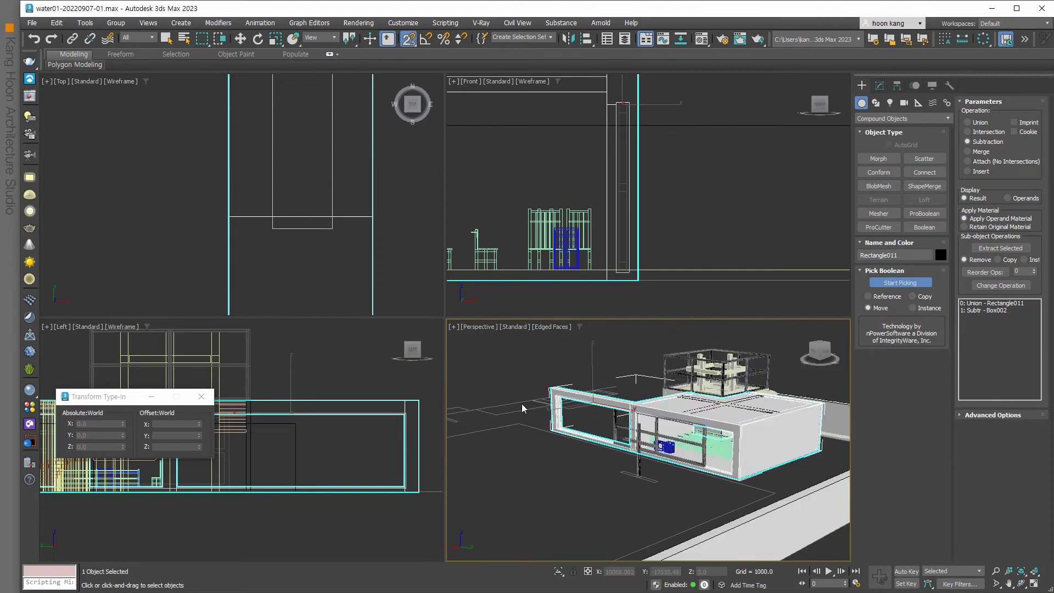
- Orbit along the building's windows and show Rectangle011's modifier stack
scroll(549, 411, "up", 5)
scroll(609, 488, "up", 3)
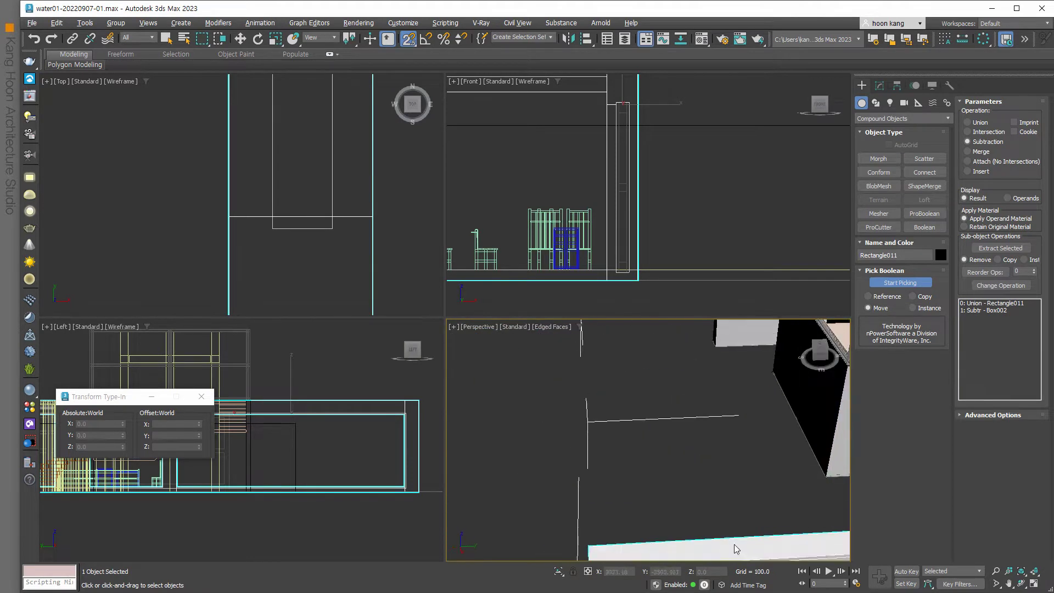
scroll(734, 546, "up", 2)
scroll(659, 467, "up", 3)
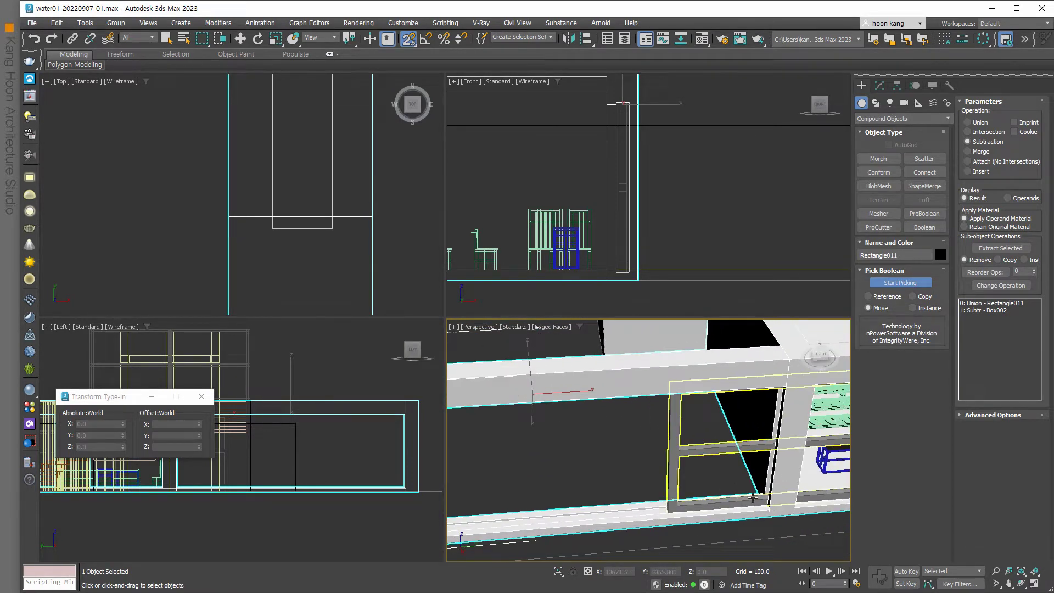
mouse_move(783, 468)
middle_mouse_down("alt")
mouse_move(637, 474)
mouse_move(652, 487)
middle_mouse_up("alt")
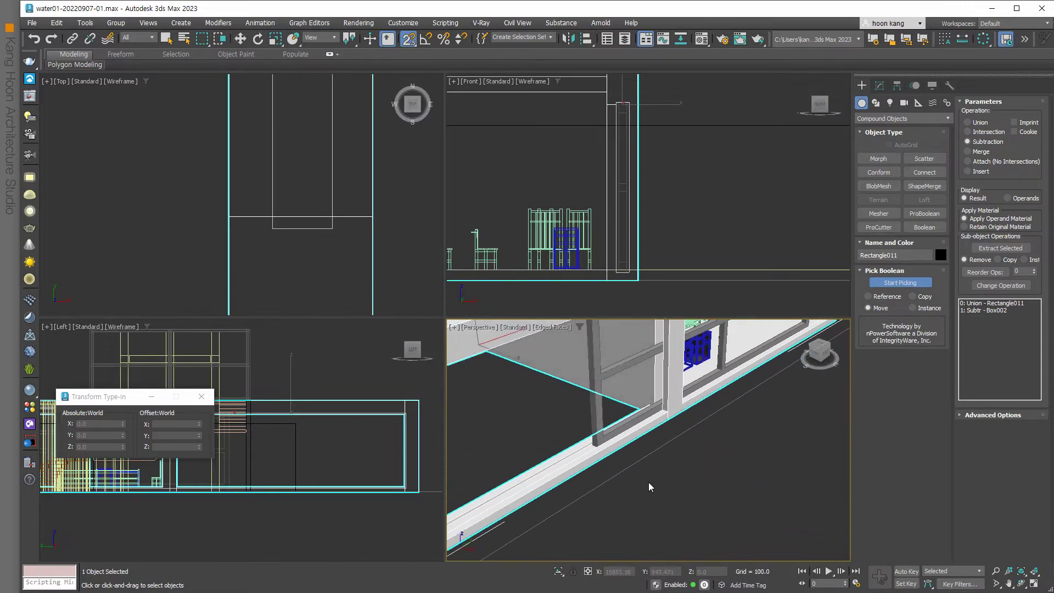
scroll(652, 486, "up", 2)
scroll(663, 471, "up", 3)
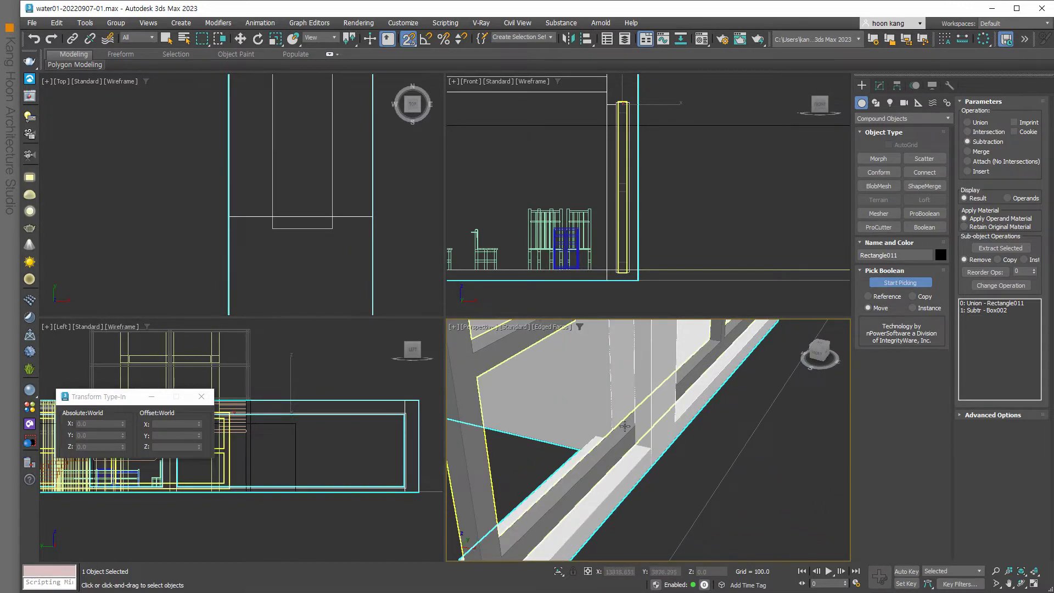
scroll(609, 459, "down", 5)
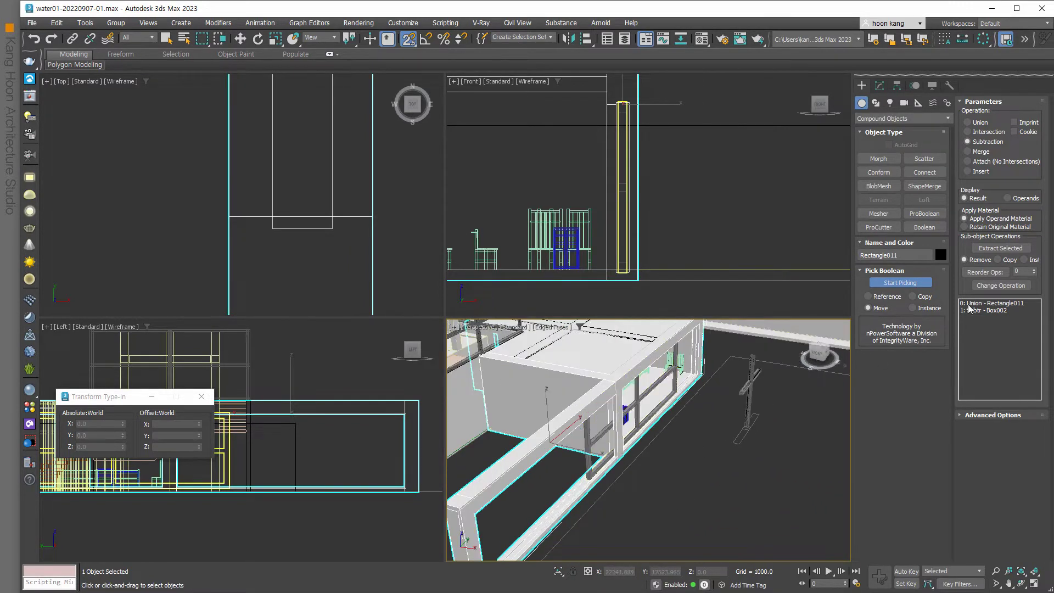
left_click(878, 85)
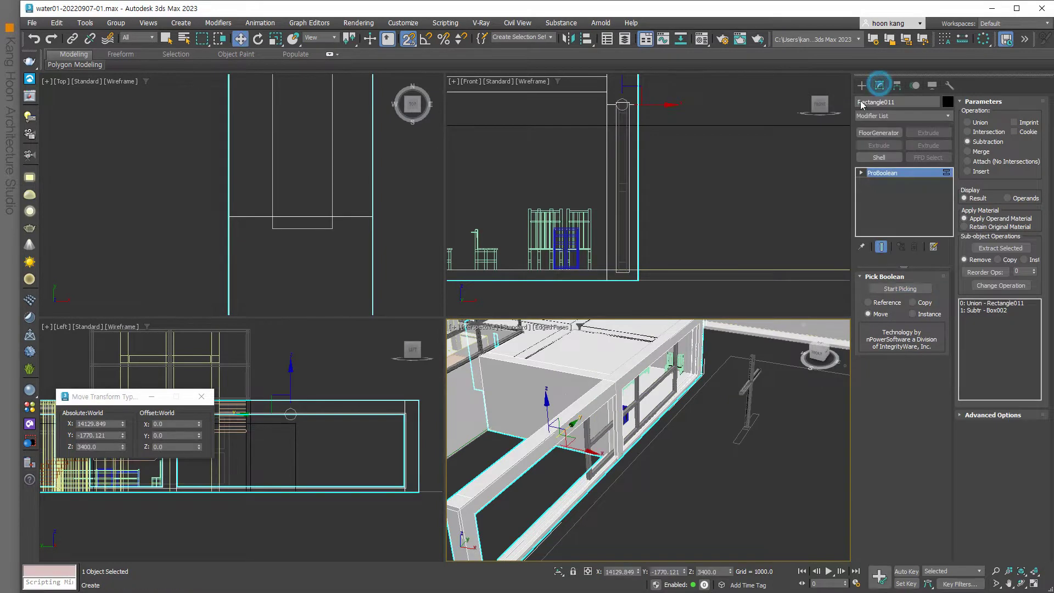
- Deselect the frame, close the Transform Type-In, and maximize the Left viewport
left_click(637, 520)
scroll(291, 383, "down", 3)
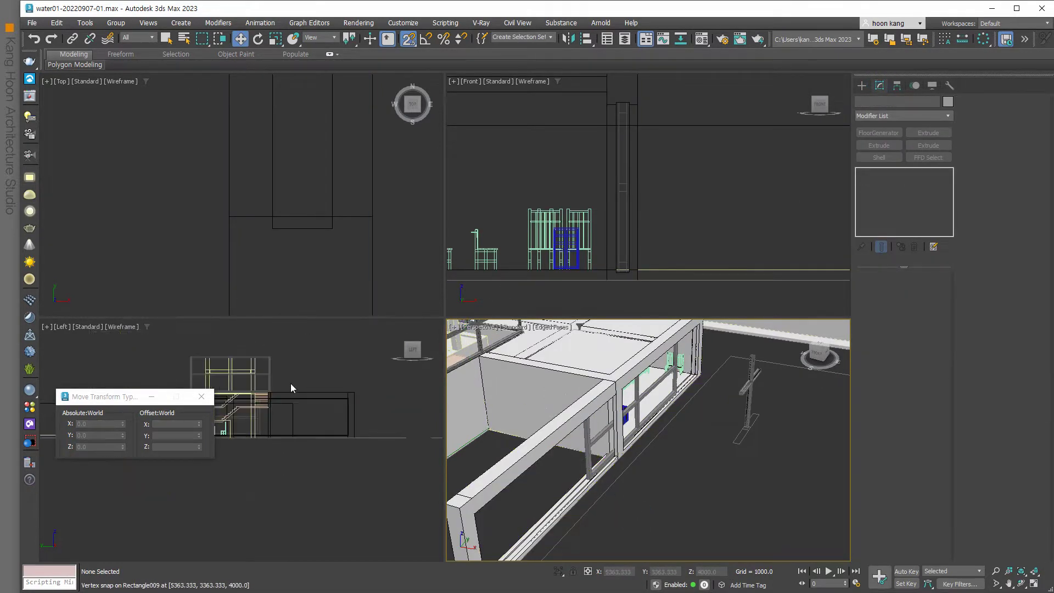
left_click(202, 396)
scroll(507, 252, "down", 5)
scroll(507, 252, "down", 1)
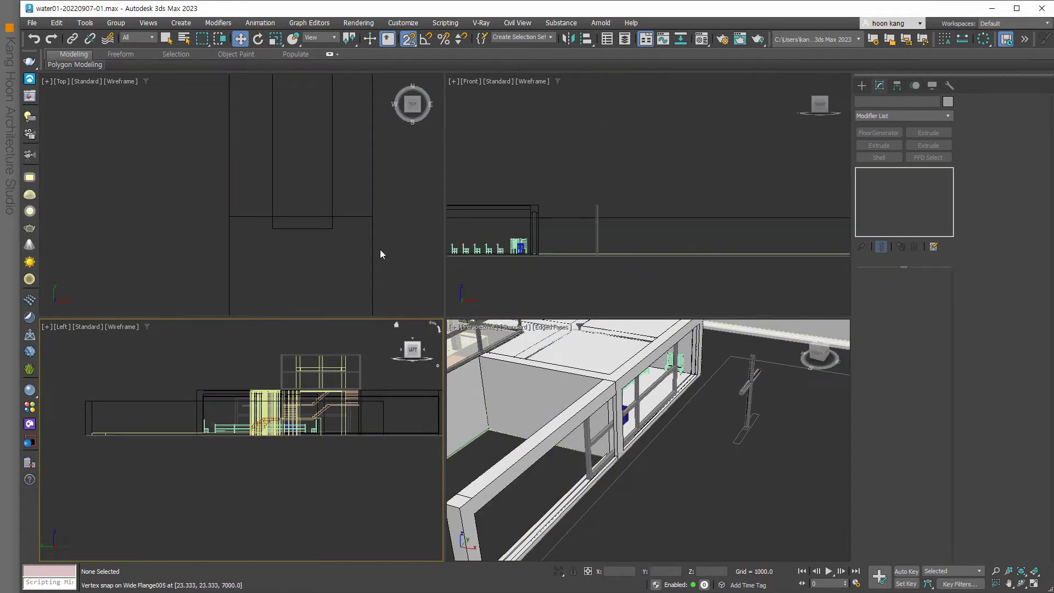
scroll(380, 254, "down", 3)
scroll(315, 355, "down", 3)
scroll(325, 440, "up", 1)
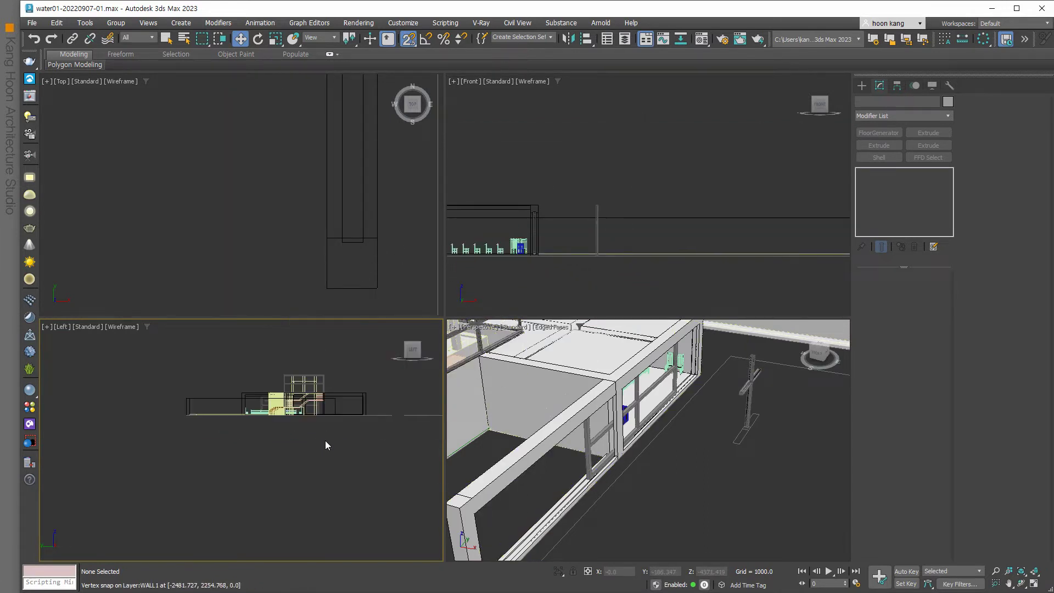
key("alt+w")
scroll(565, 376, "up", 1)
scroll(654, 296, "up", 3)
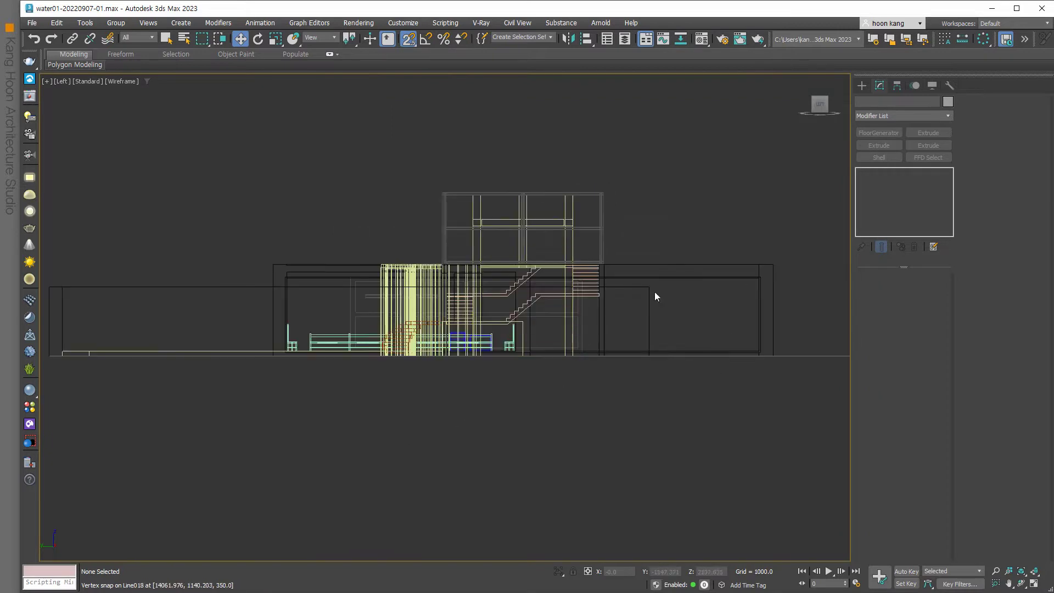
- Draw Rectangle029, about 3900 by 9700, across the building's side elevation
left_click(861, 85)
left_click(875, 103)
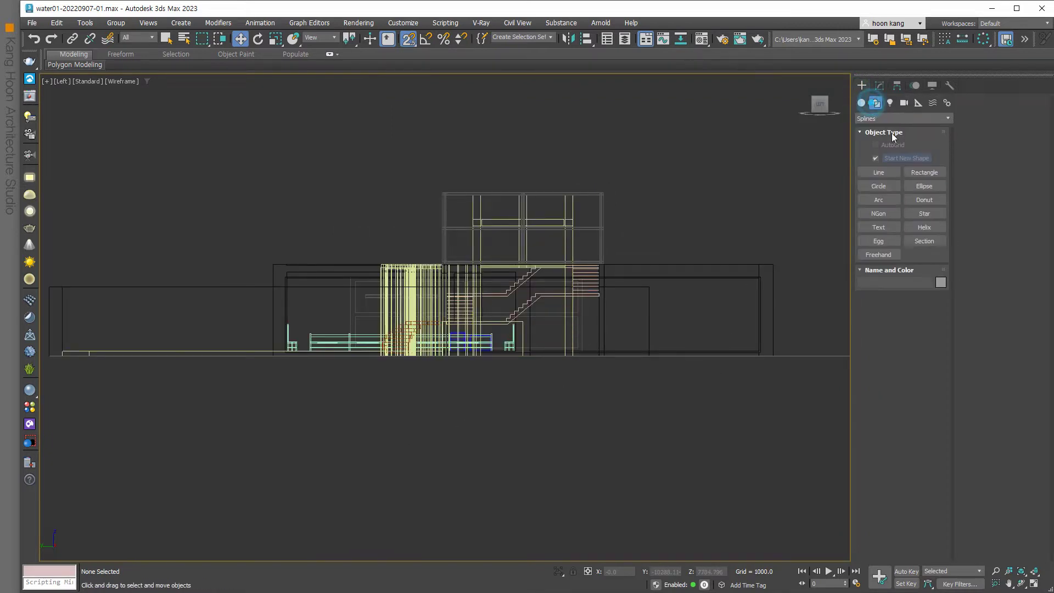
left_click(924, 172)
scroll(461, 320, "up", 2)
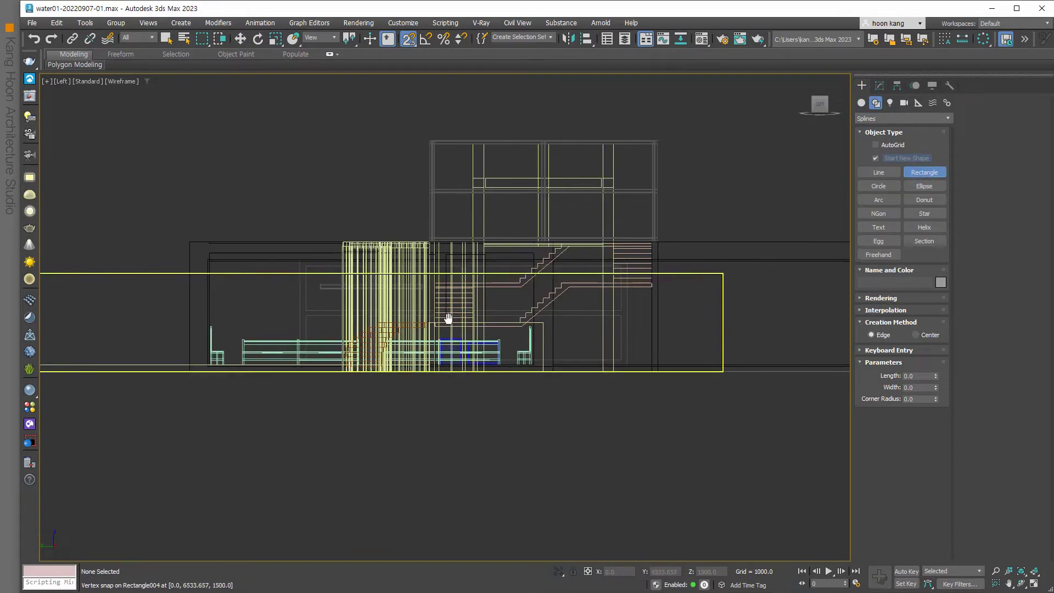
middle_click_drag(448, 318, 384, 313)
scroll(384, 313, "down", 2)
scroll(356, 314, "up", 3)
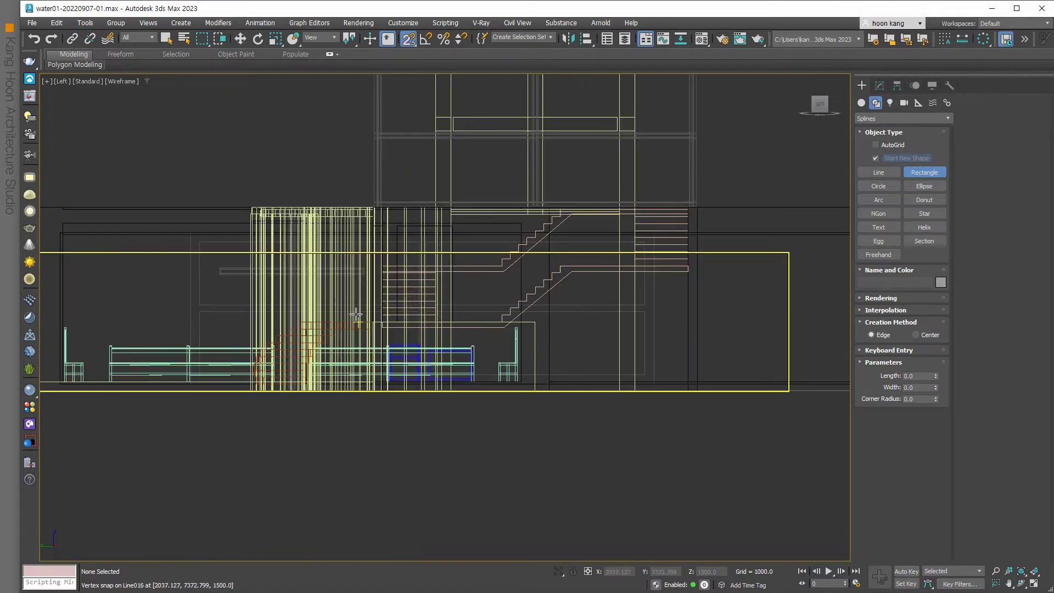
left_click_drag(198, 242, 640, 373)
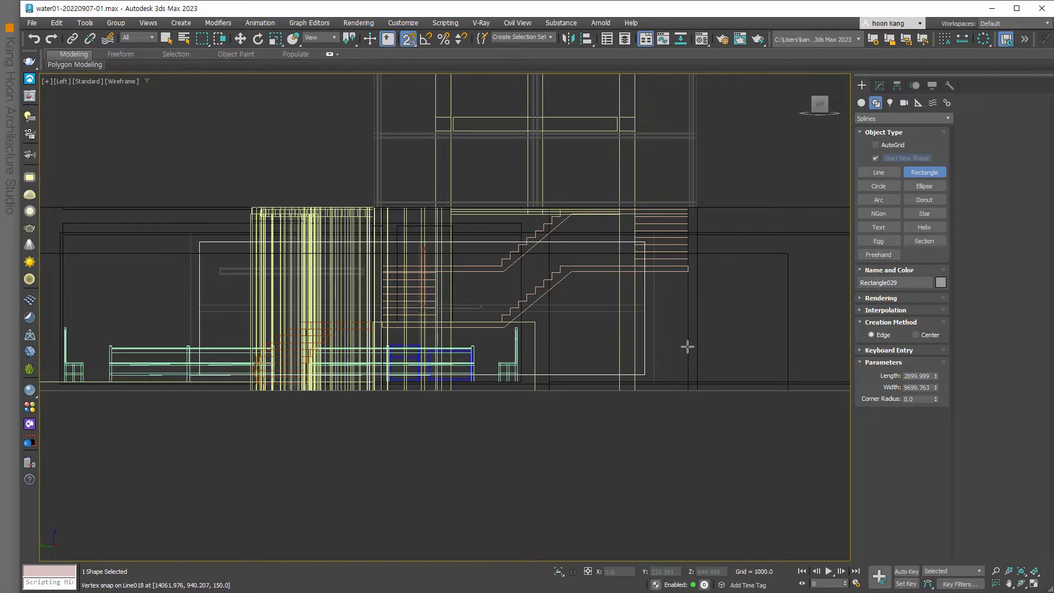
- Give Rectangle029 a 20-unit Extrude modifier and restore the four-viewport layout
left_click(879, 86)
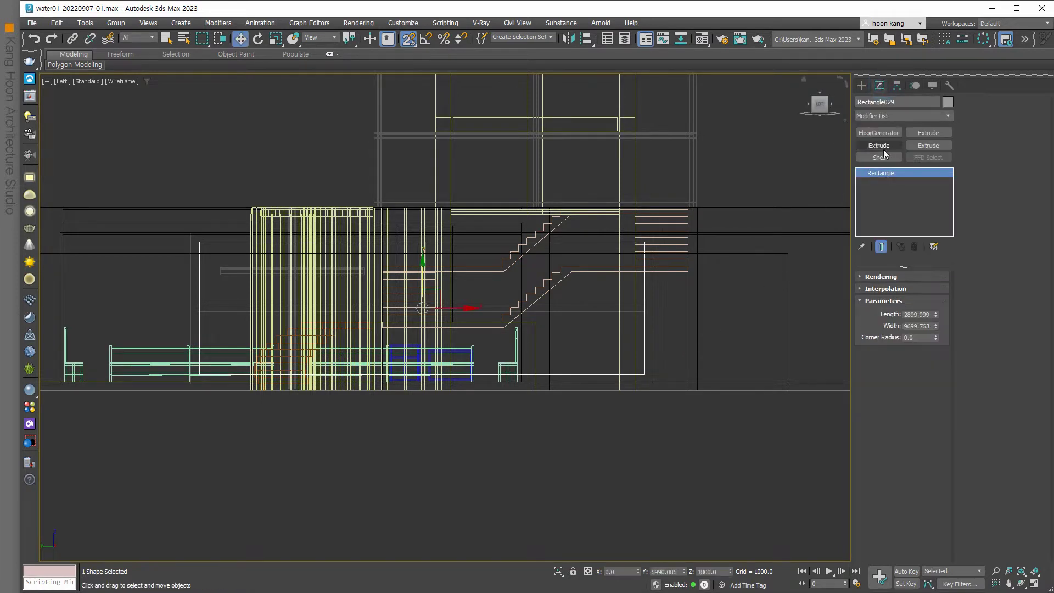
left_click(881, 146)
double_click(920, 292)
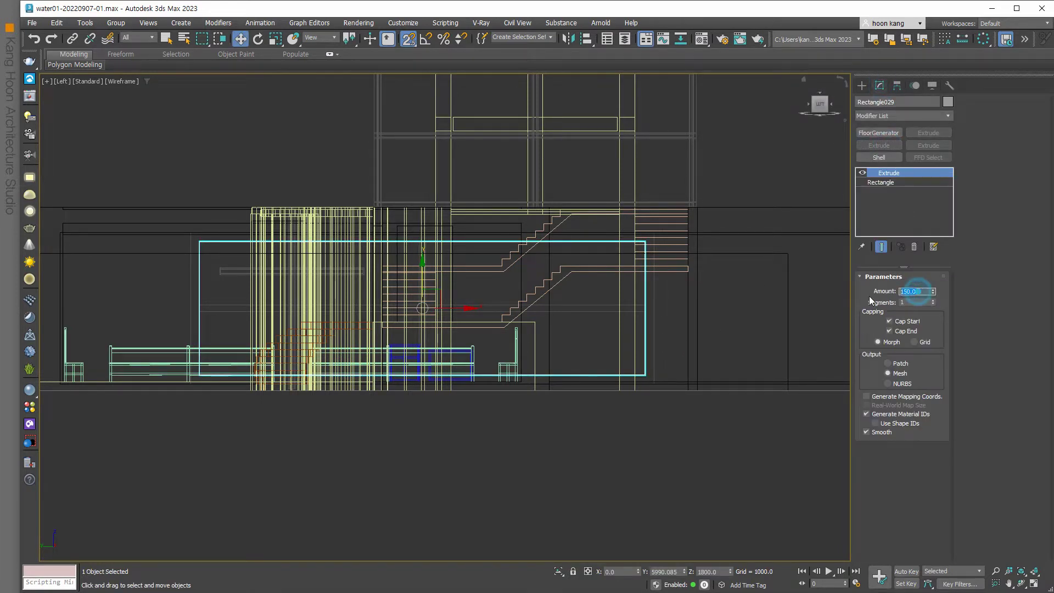
type("20")
key("Return")
right_click(348, 462)
left_click(265, 464)
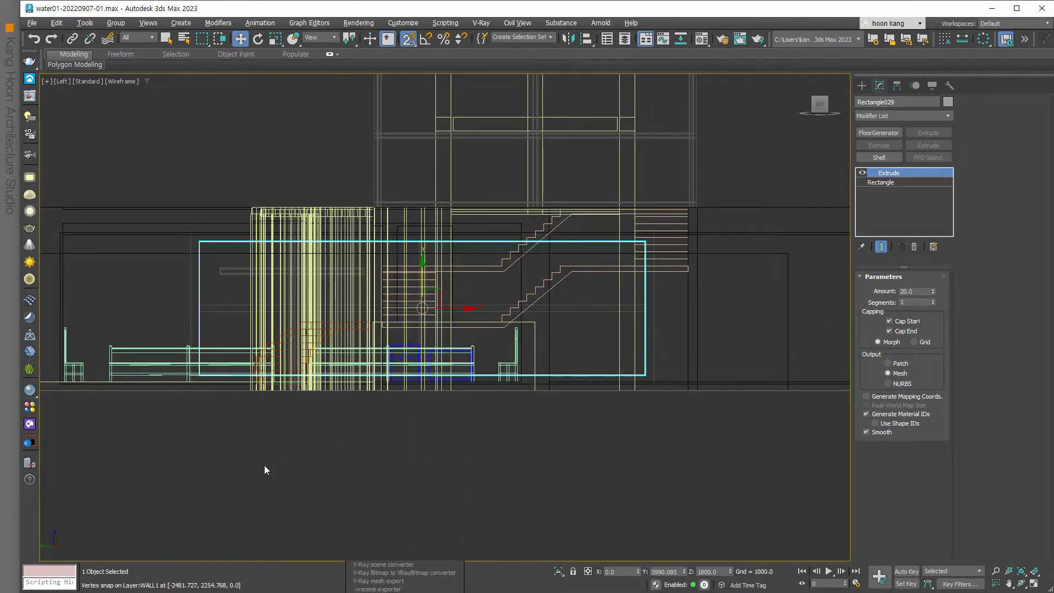
key("alt+w")
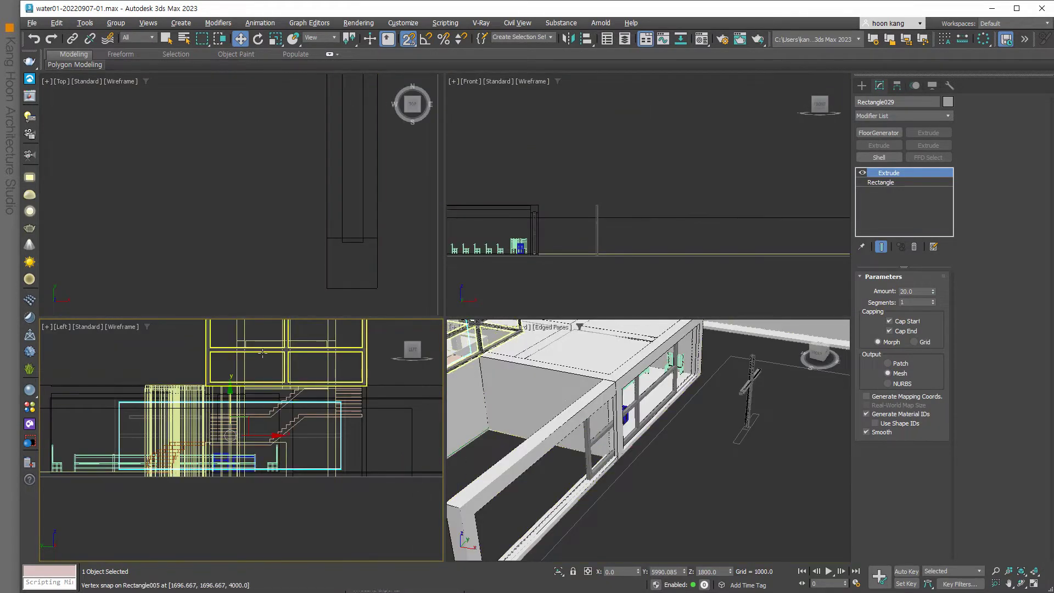
scroll(255, 285, "down", 3)
scroll(256, 276, "down", 3)
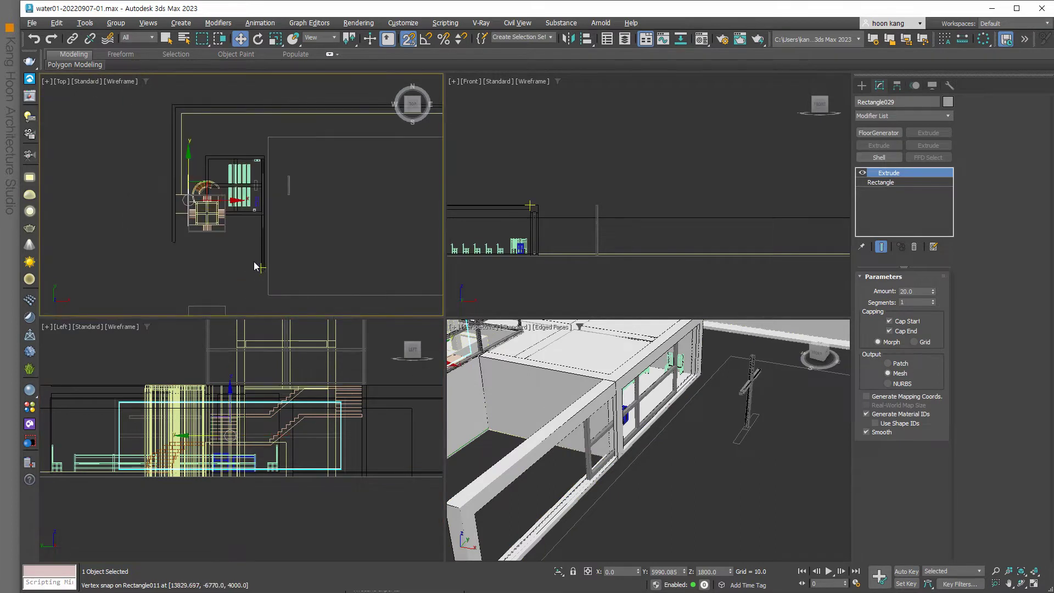
- With snaps off, move the panel along X in Top view onto the wall line, ending near X 14152.106
right_click(255, 227)
left_click(256, 233)
left_click(407, 39)
left_click_drag(235, 202, 288, 204)
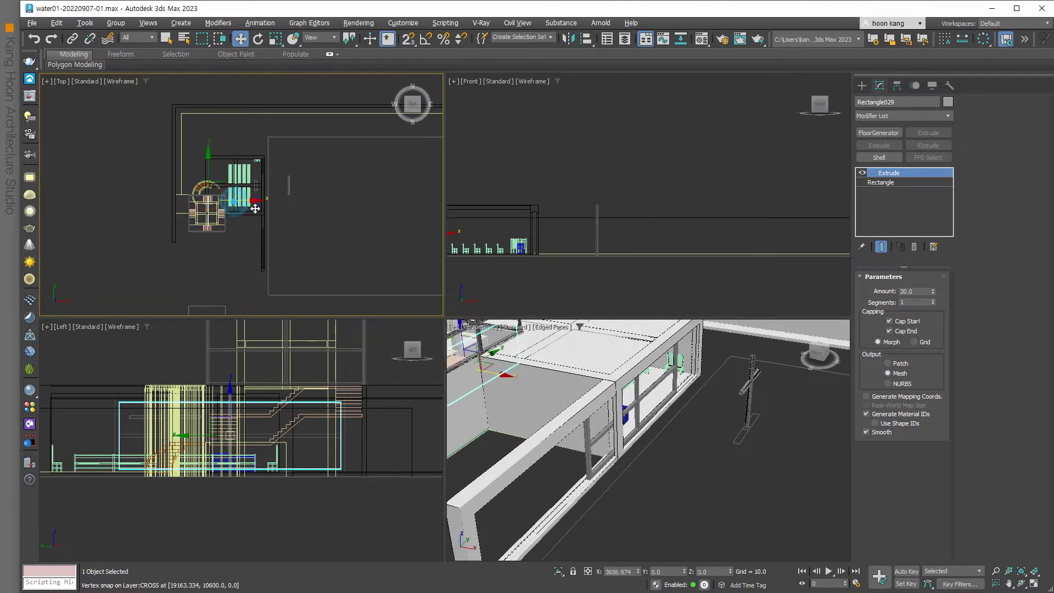
scroll(260, 213, "up", 5)
scroll(261, 213, "up", 3)
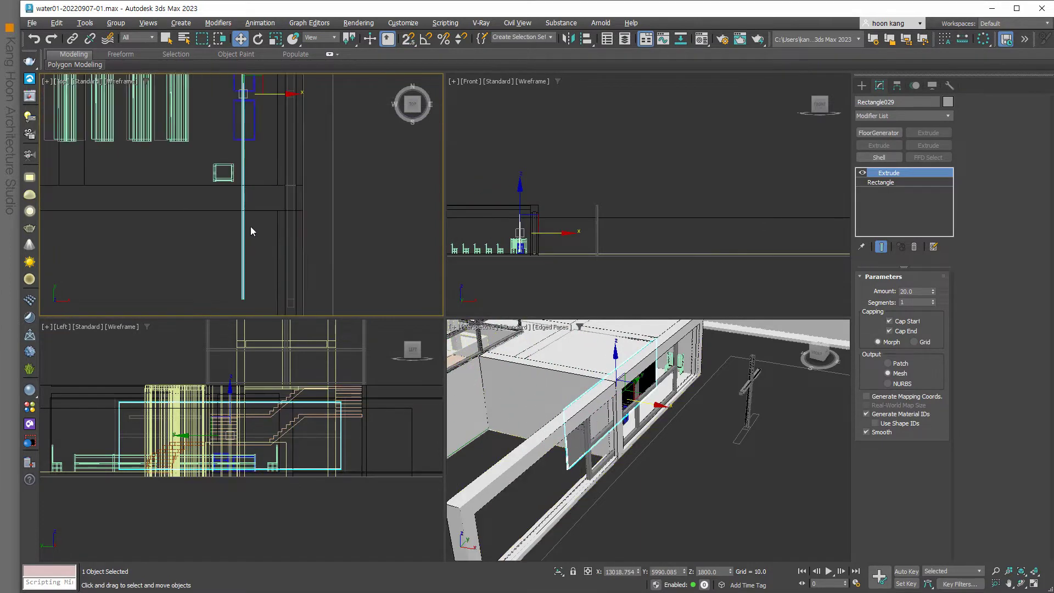
key("alt+w")
scroll(461, 243, "down", 2)
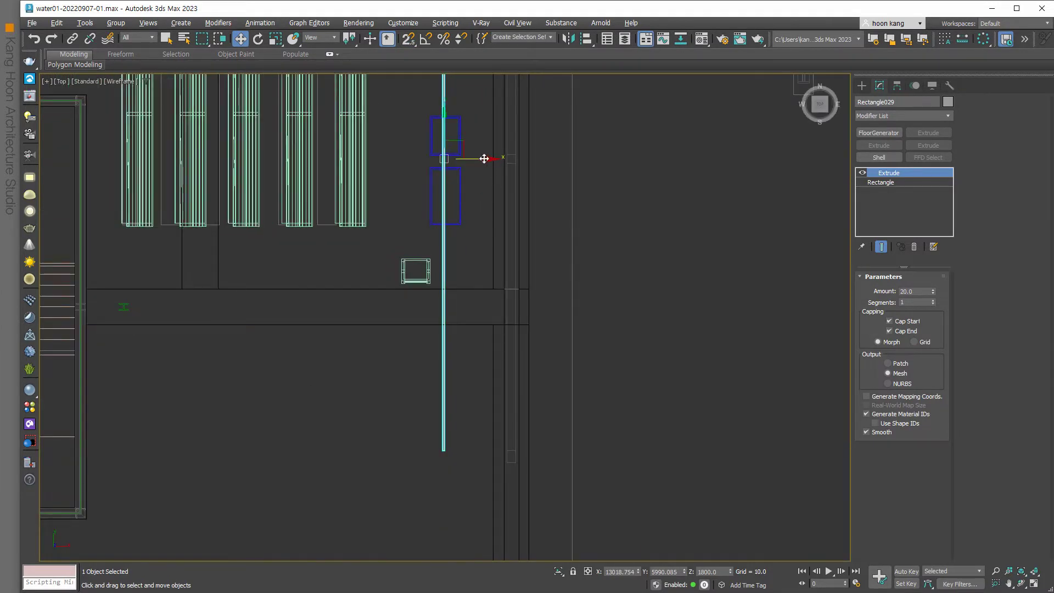
left_click_drag(482, 158, 551, 195)
- Rename the extruded panel to '유리'
left_click(897, 102)
mouse_move(819, 105)
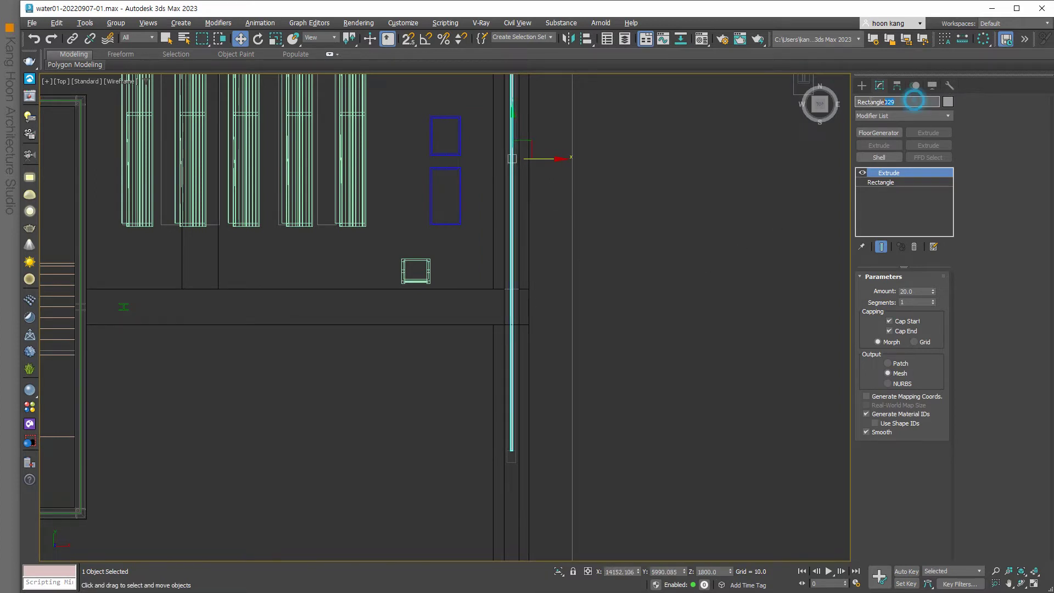
type("ㅂ")
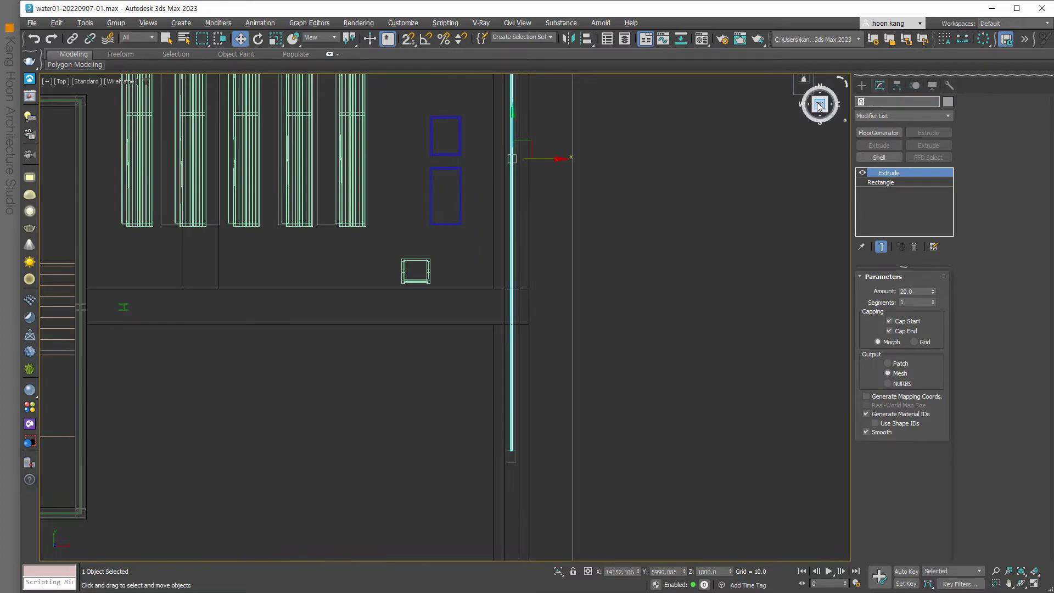
type("유리")
key("Return")
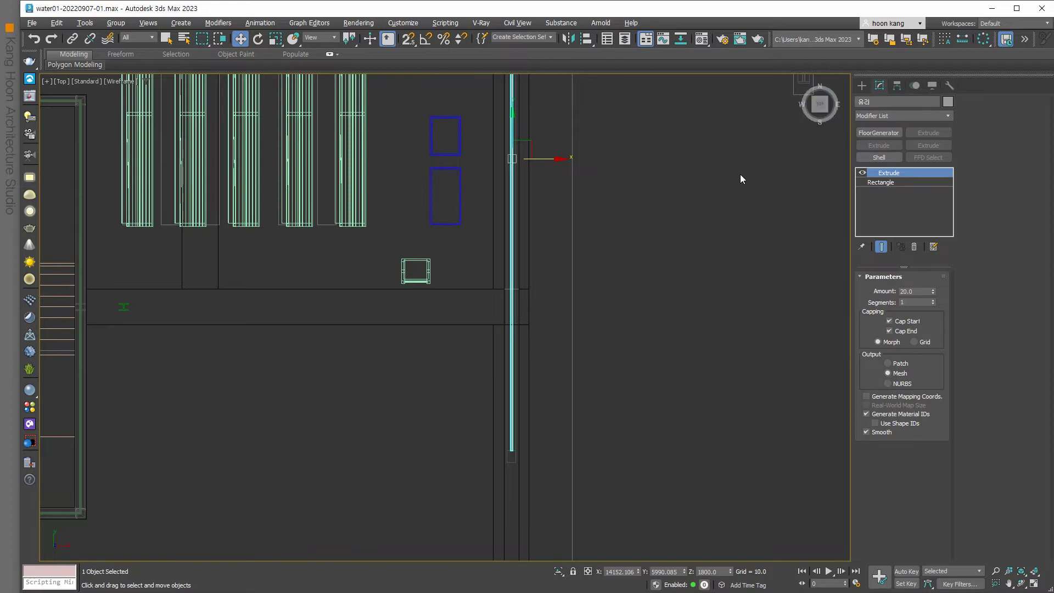
left_click(619, 269)
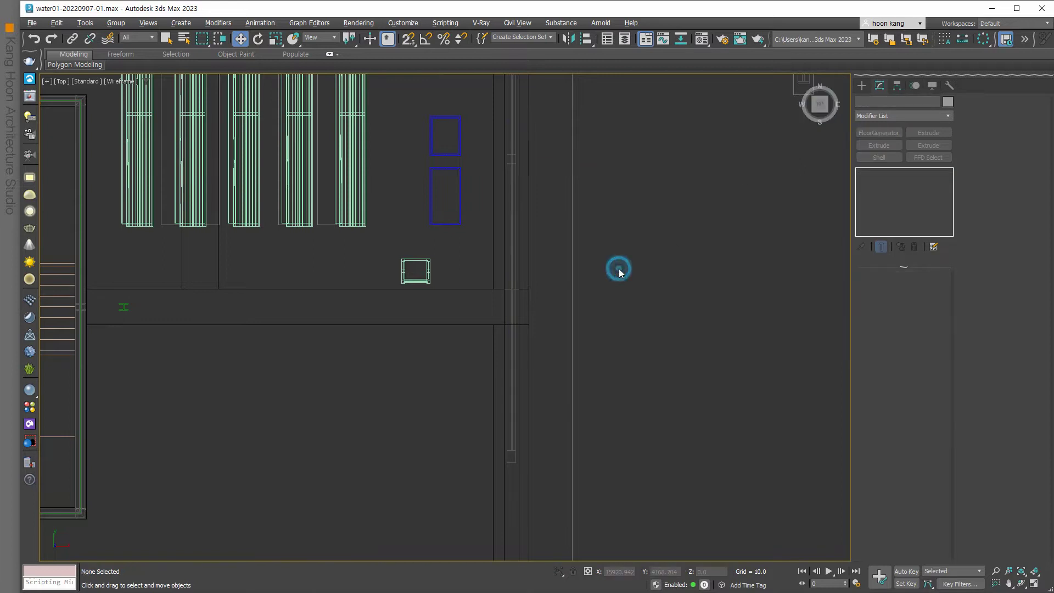
- Select the vertical extruded line object's name field, then restore the four-view layout
left_click(513, 264)
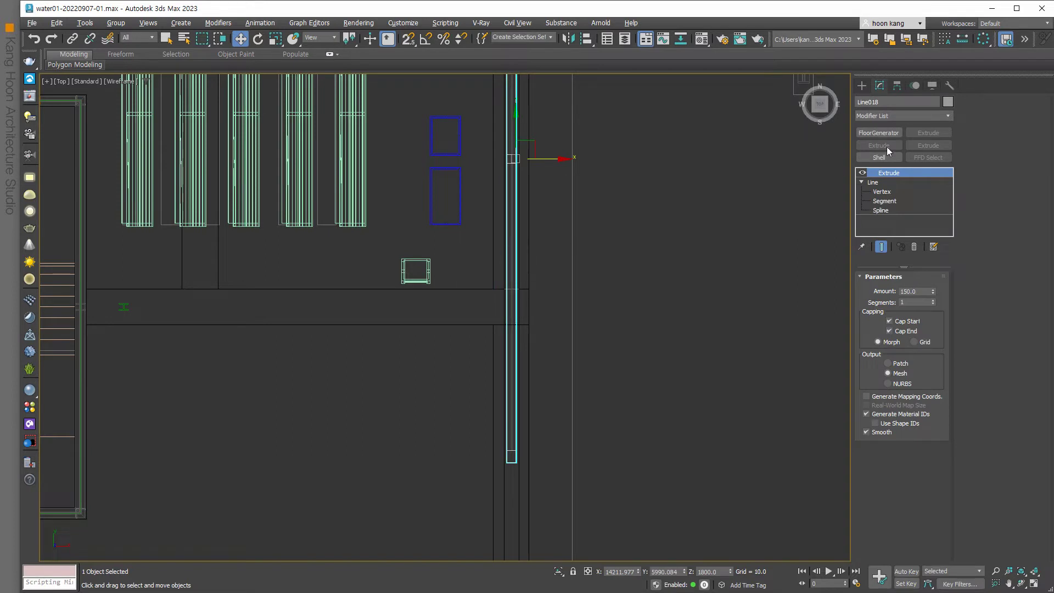
left_click(890, 102)
mouse_move(819, 104)
type("메인상")
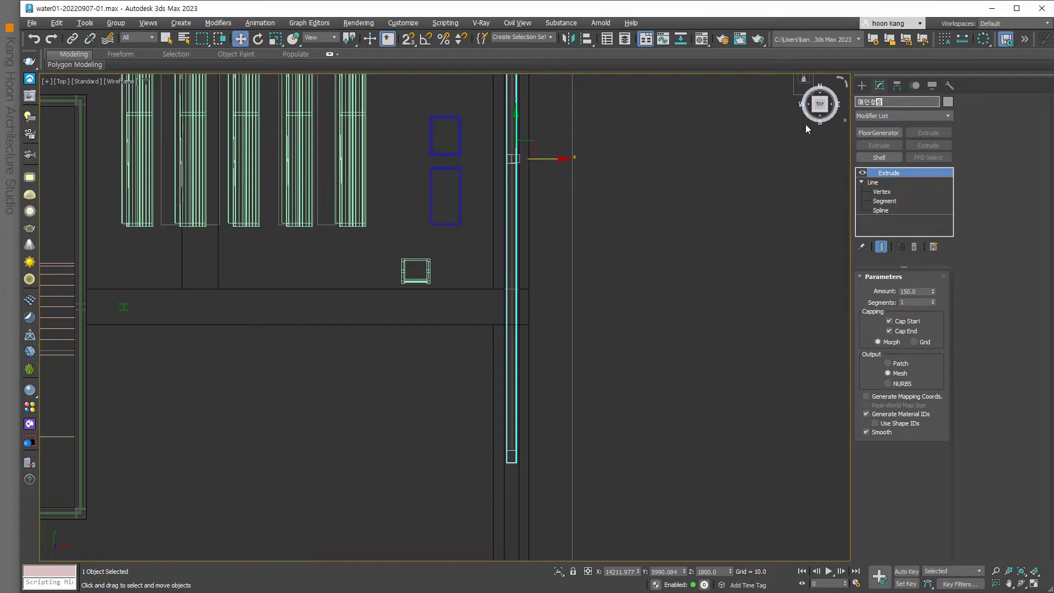
left_click(738, 271)
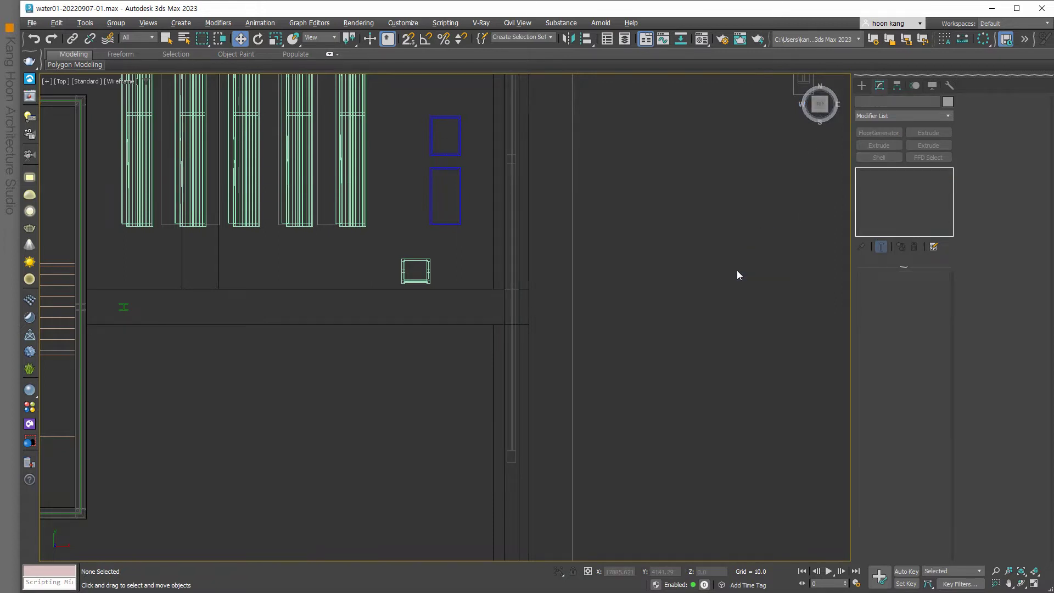
scroll(611, 332, "down", 3)
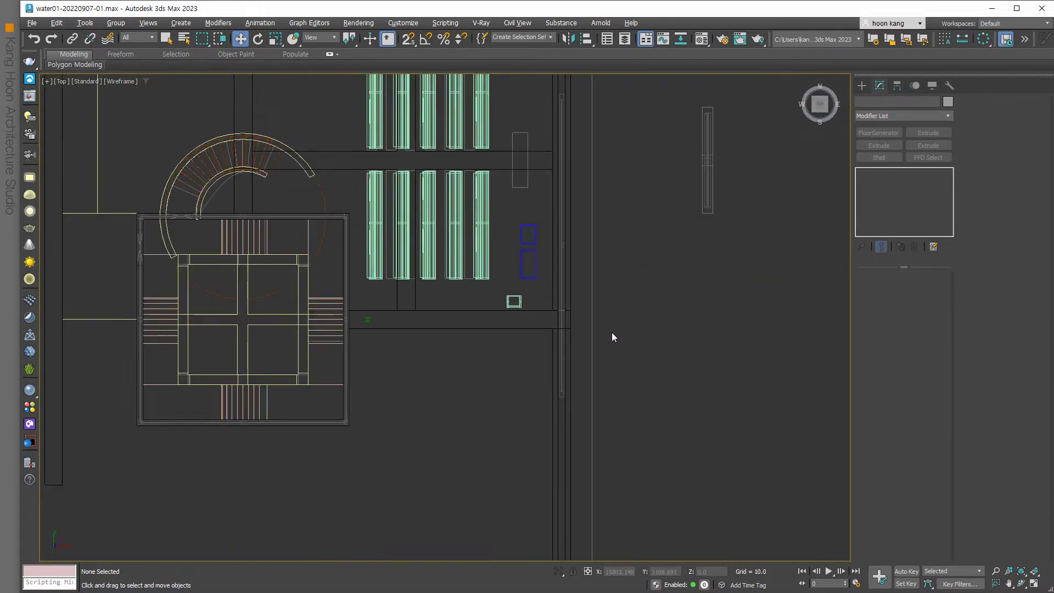
key("alt+w")
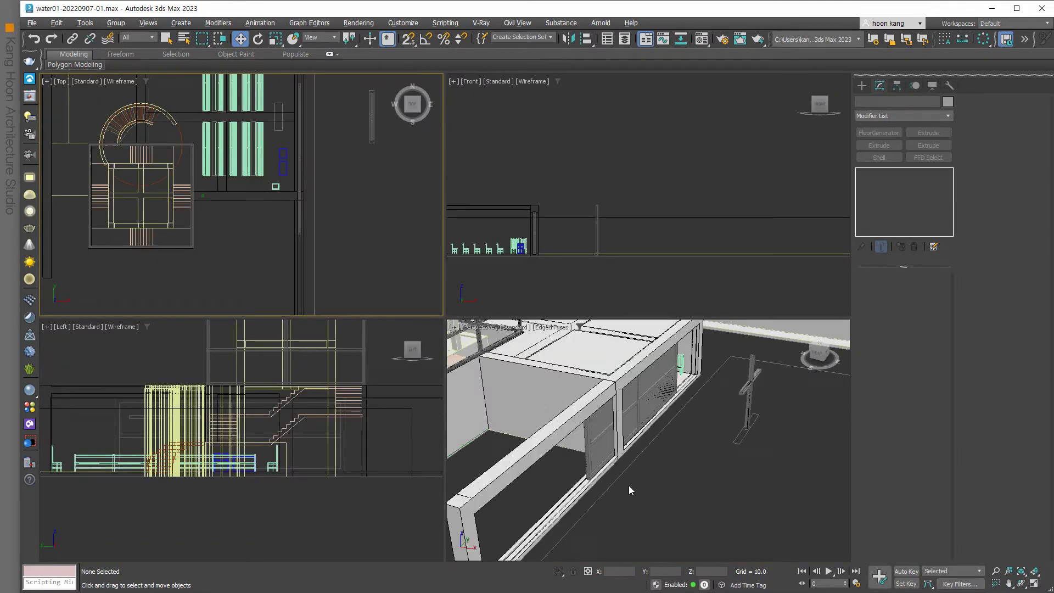
- Open the Material Editor and confirm V-Ray 5 is the Production renderer in Render Setup
left_click(628, 485)
key("m")
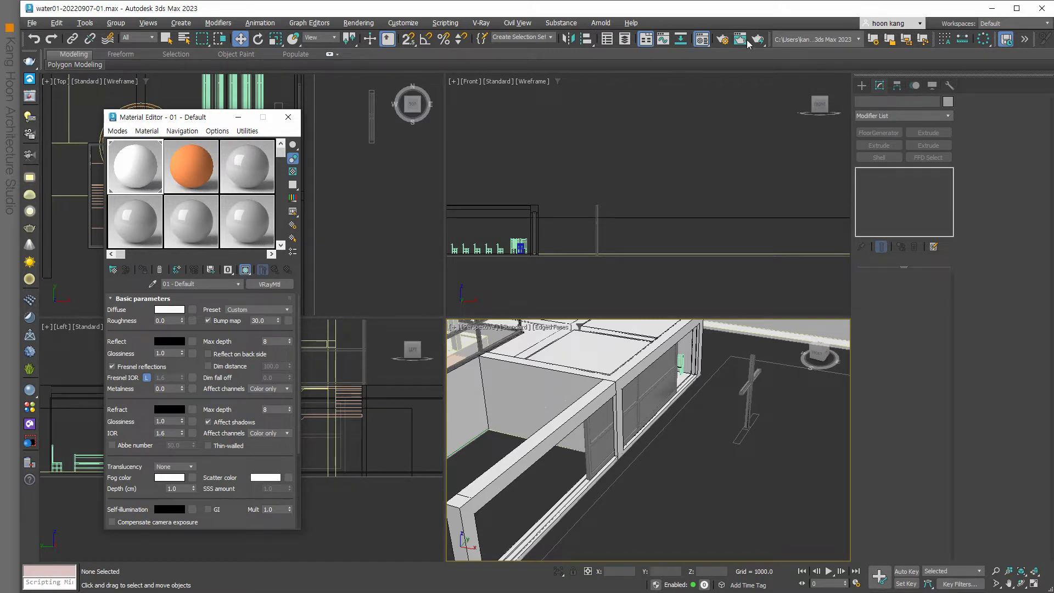
left_click(722, 39)
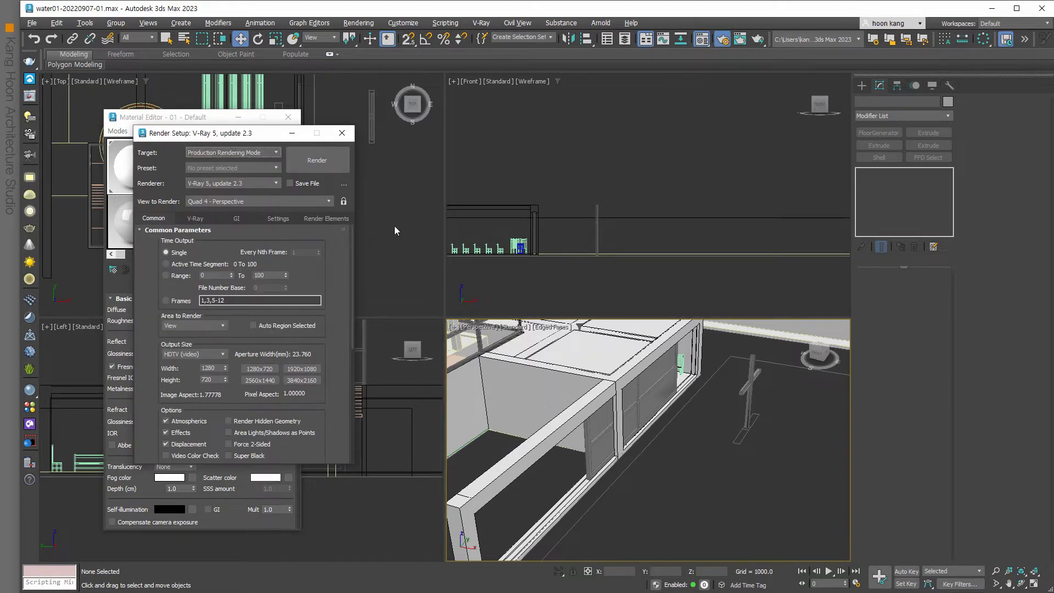
left_click_drag(266, 138, 476, 130)
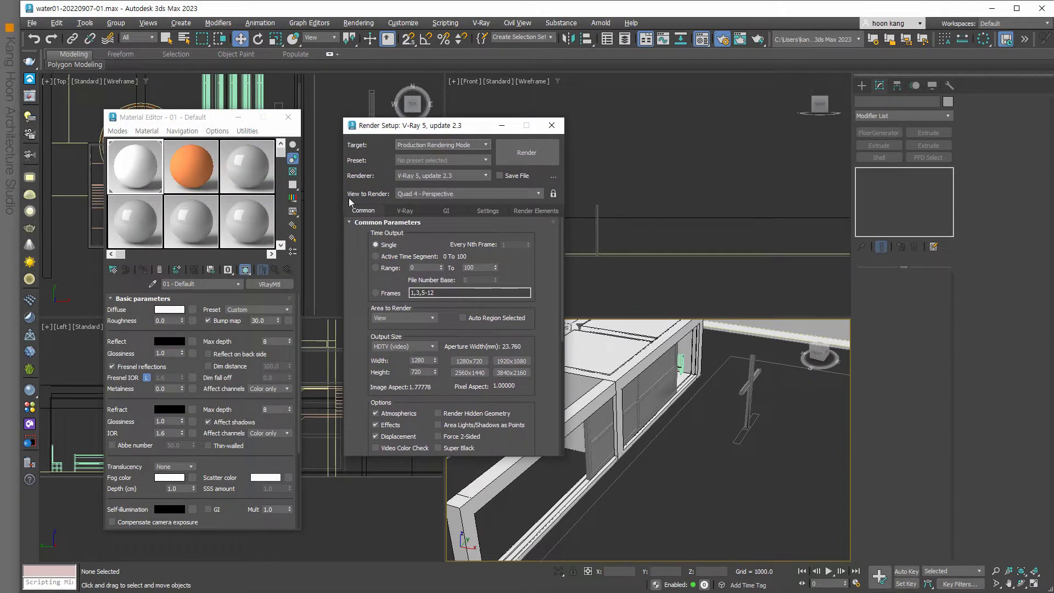
scroll(450, 286, "down", 3)
scroll(483, 318, "down", 3)
scroll(518, 351, "down", 3)
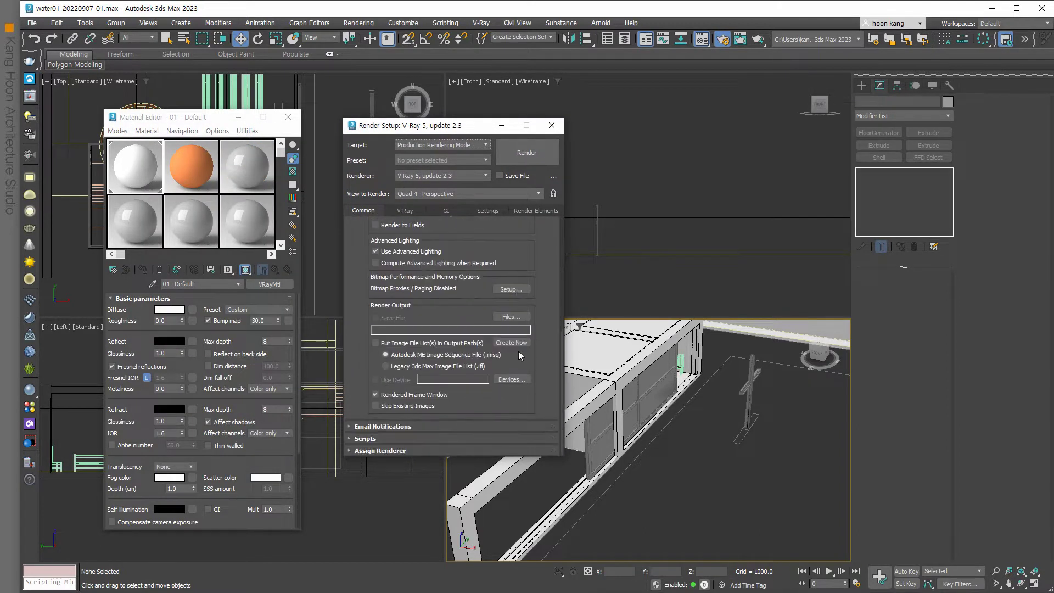
left_click(416, 450)
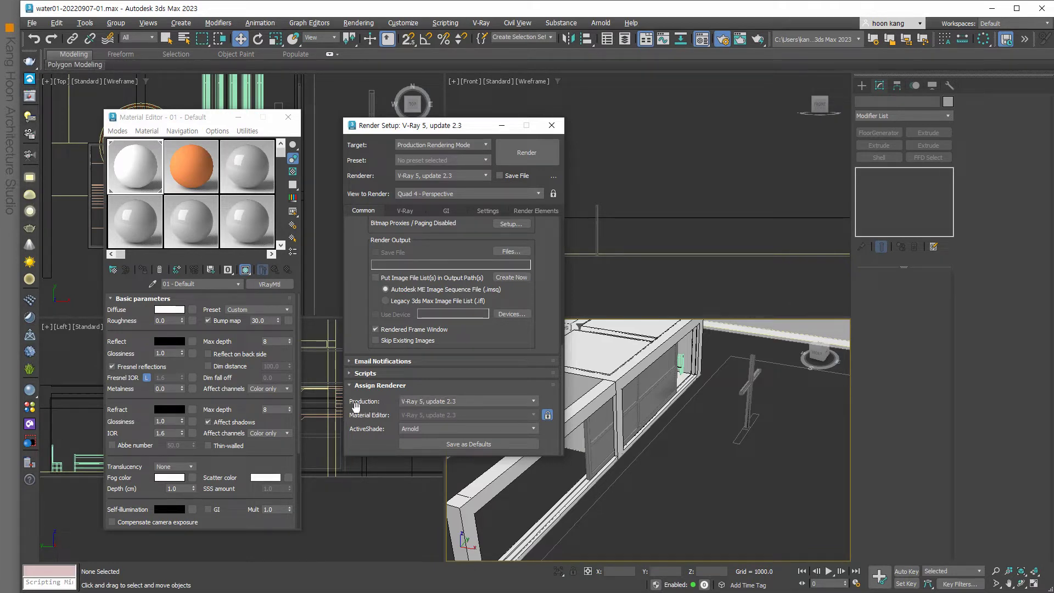
left_click(460, 403)
left_click(551, 125)
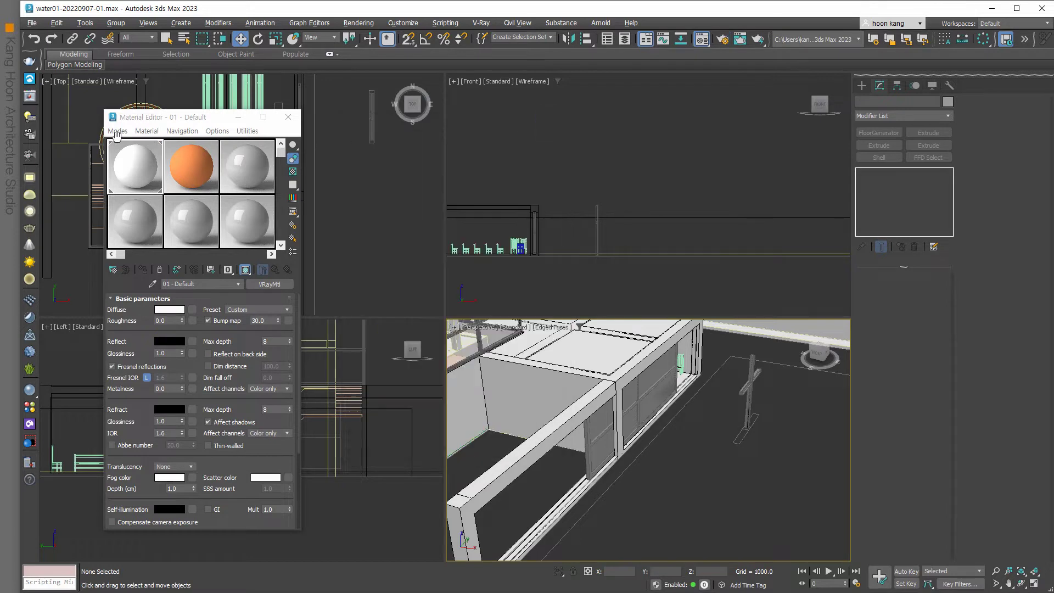
left_click_drag(191, 119, 216, 124)
left_click(144, 137)
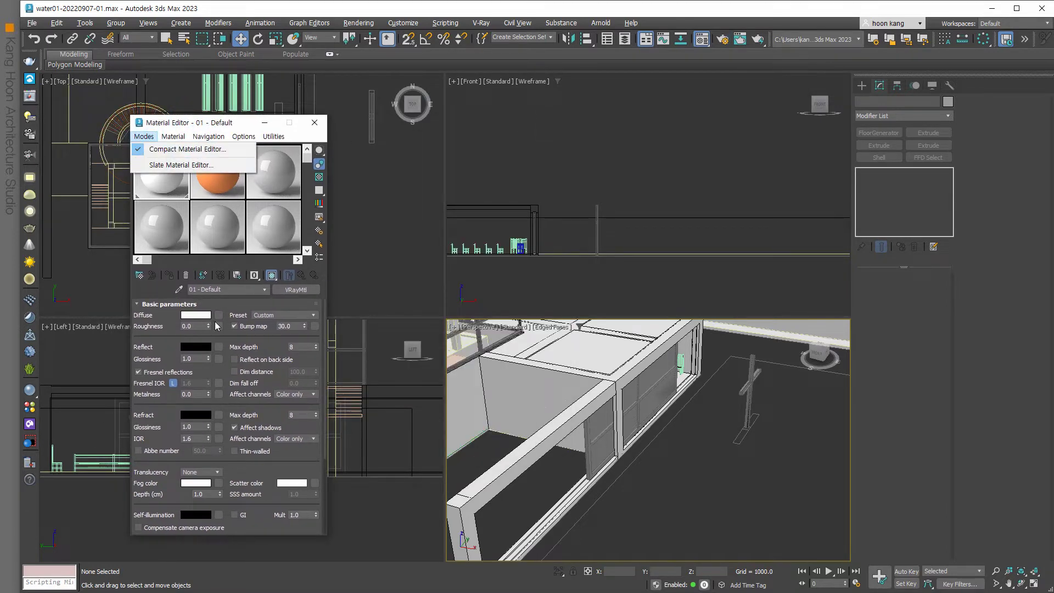
left_click(178, 165)
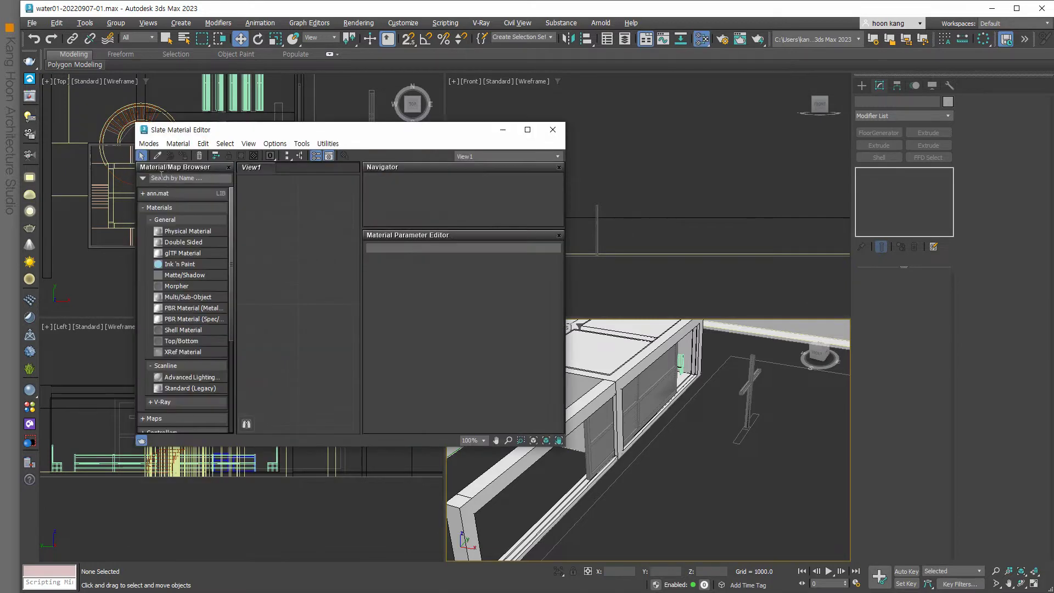
left_click(149, 144)
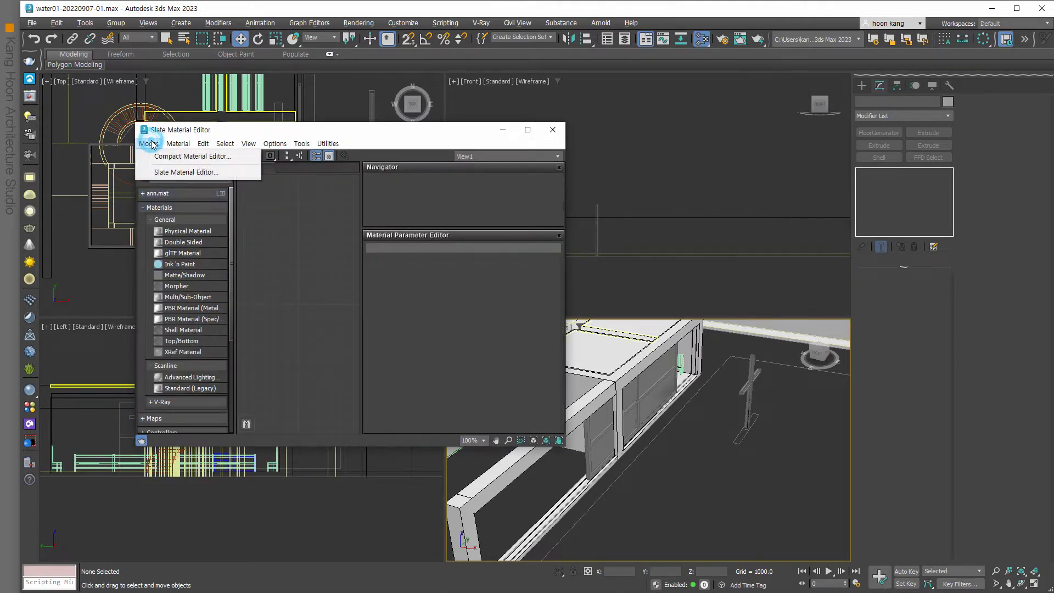
left_click(161, 157)
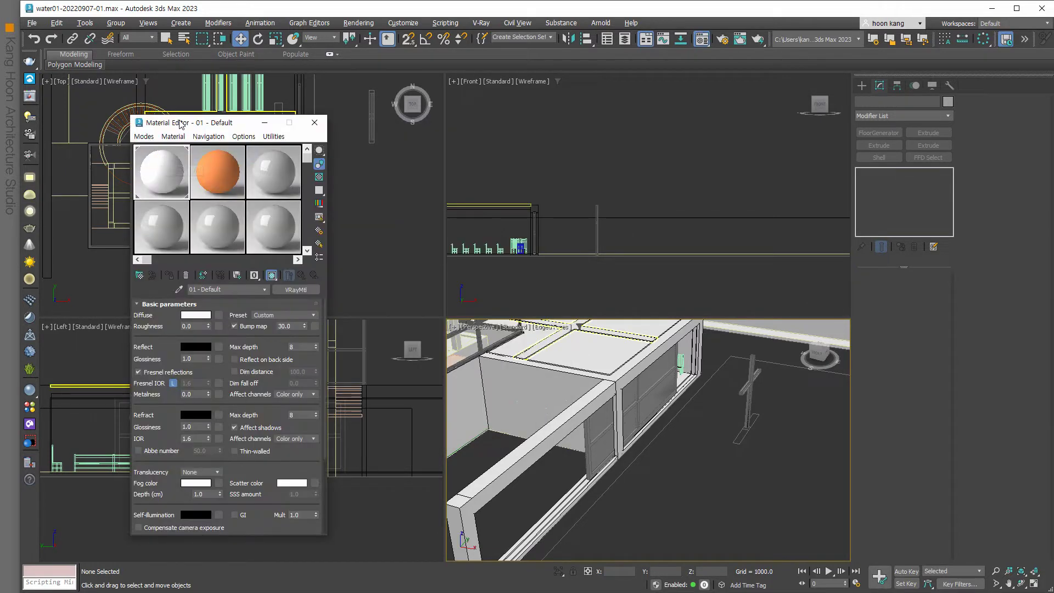
left_click_drag(180, 123, 181, 113)
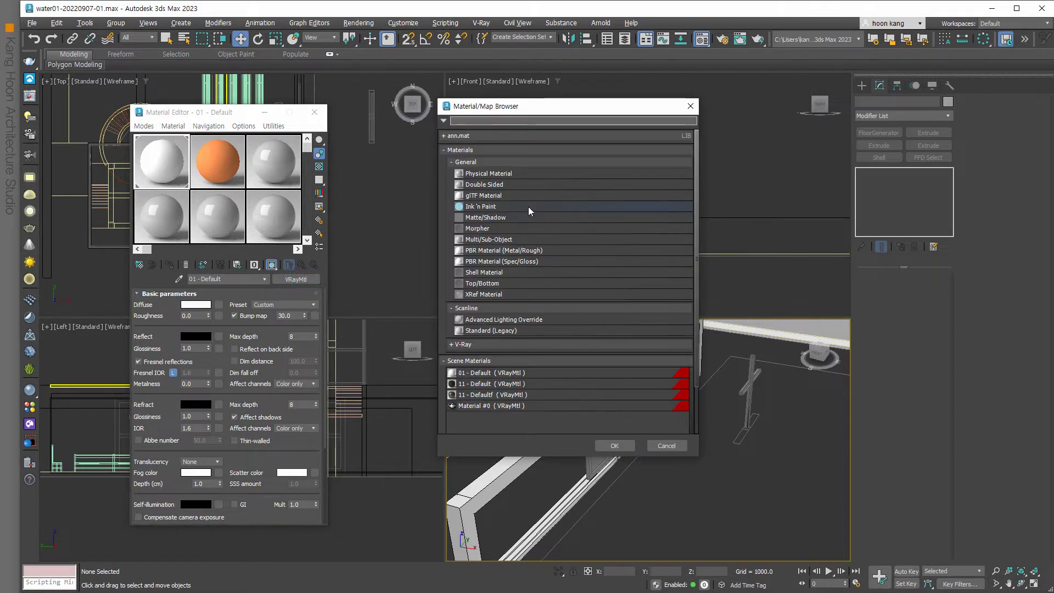
left_click(461, 345)
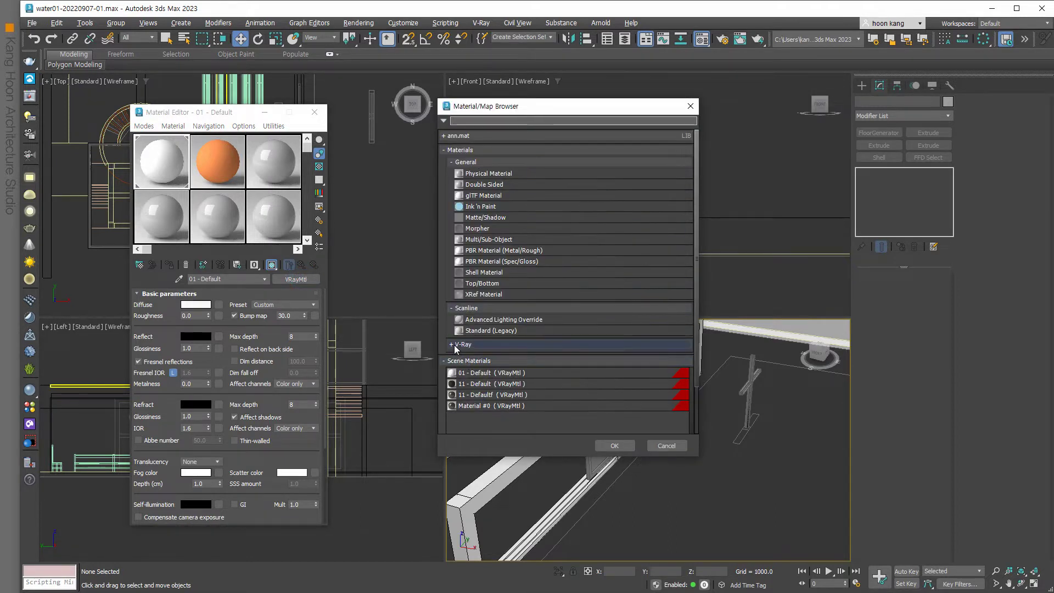
scroll(503, 417, "down", 1)
scroll(502, 398, "down", 1)
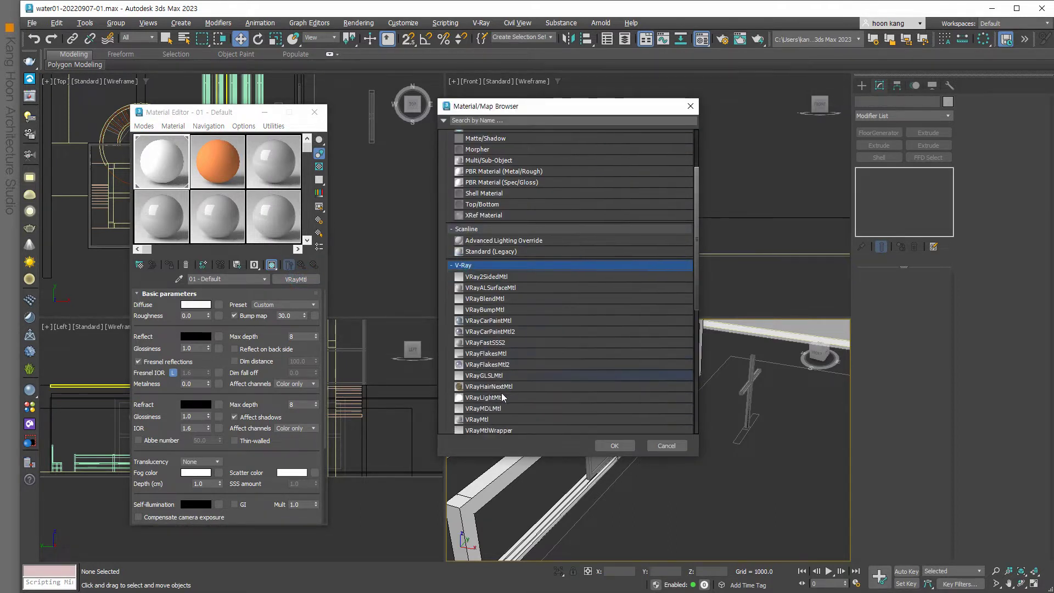
left_click(490, 419)
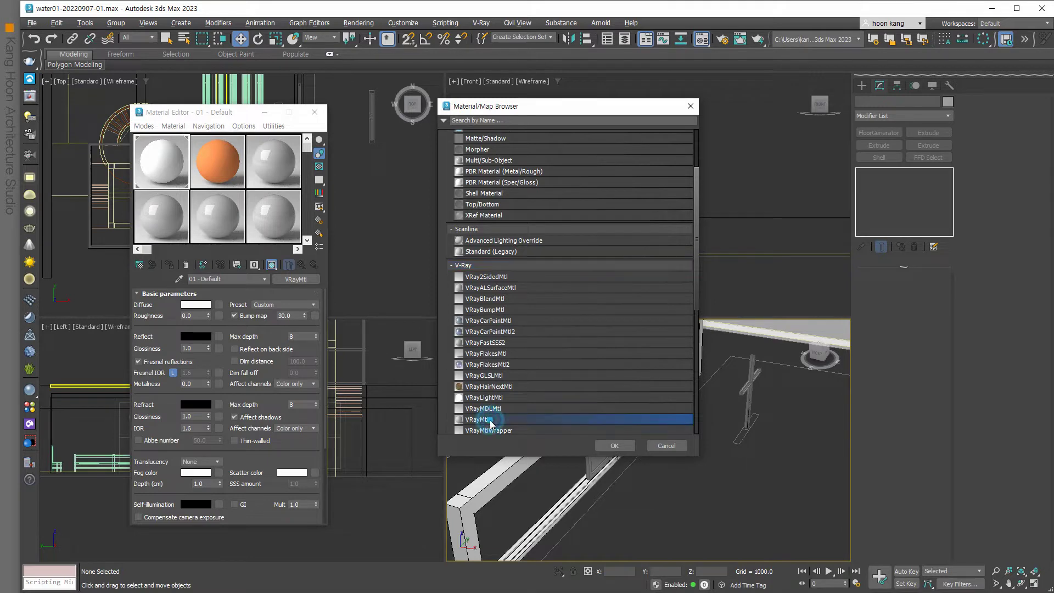
left_click(677, 445)
- Darken the material's diffuse colour slightly to 242
left_click(199, 306)
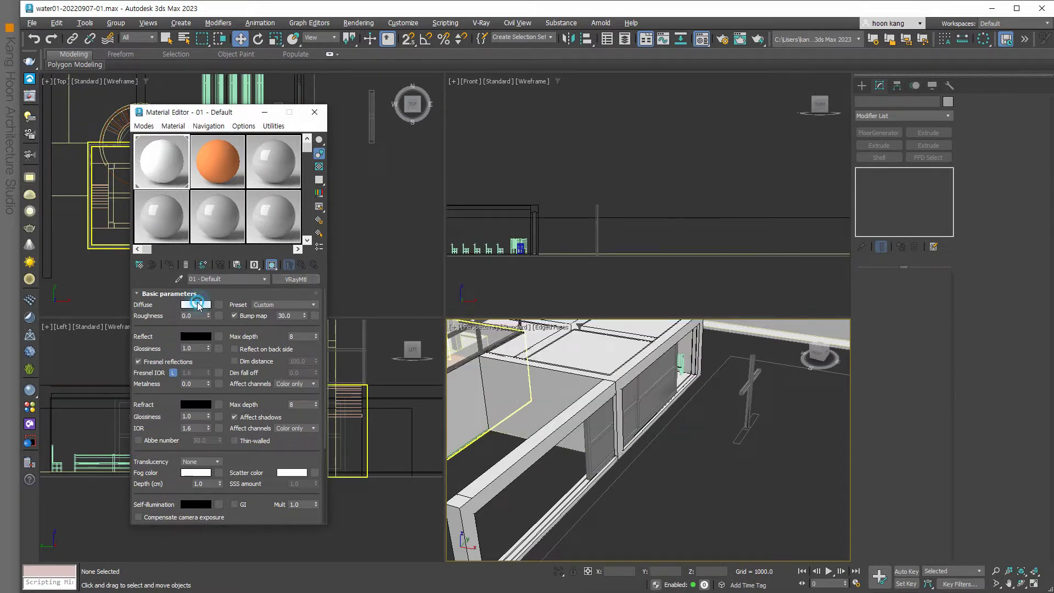
left_click_drag(85, 167, 471, 153)
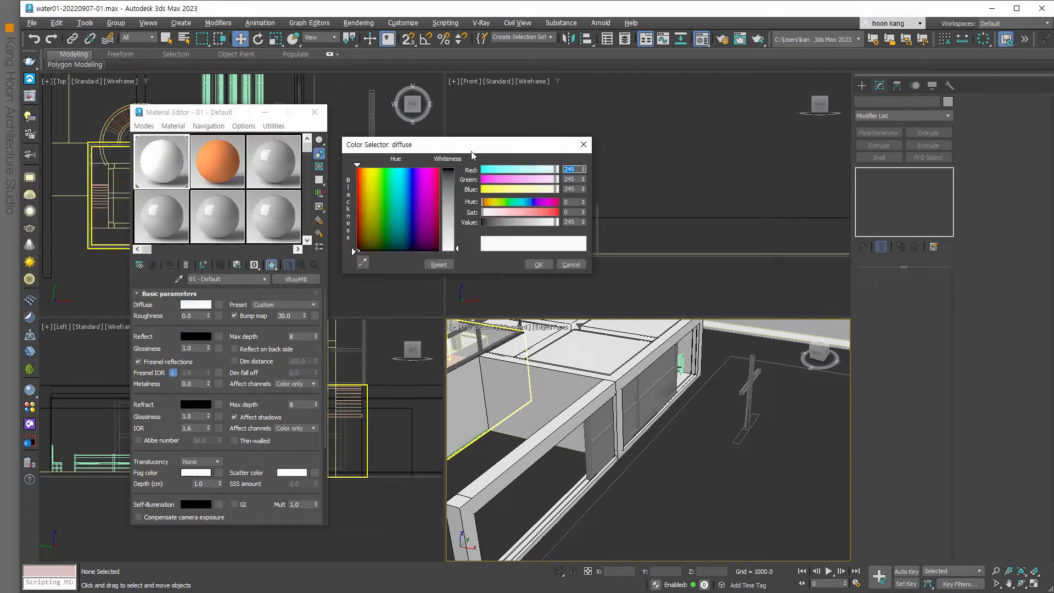
left_click_drag(460, 253, 454, 243)
left_click(537, 264)
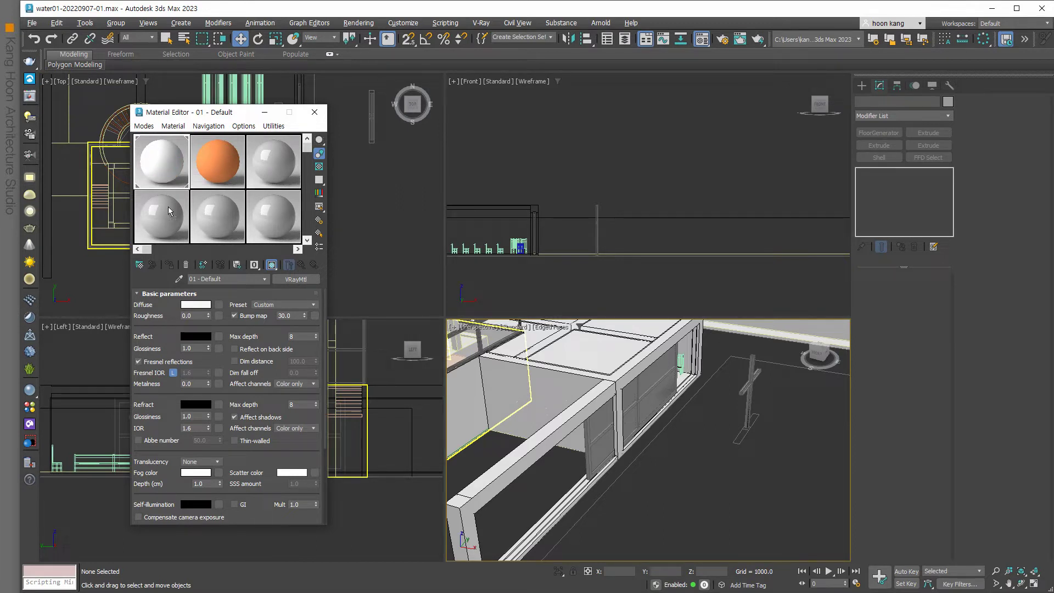
- Copy the first material into sample slot 04 and rename it '01 - 메인창틀'
left_click_drag(162, 165, 165, 212)
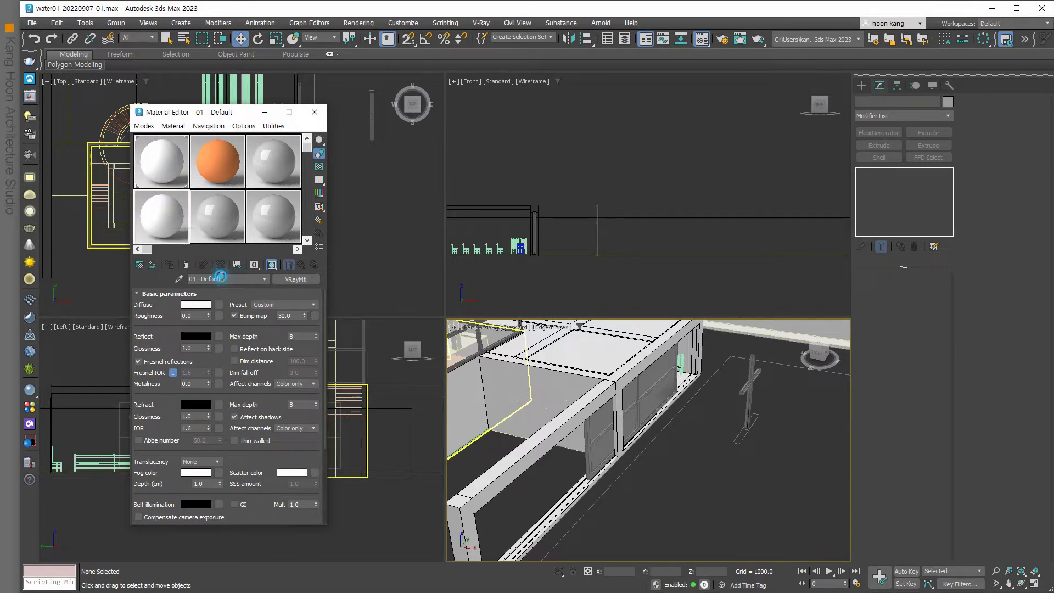
double_click(206, 278)
type("ㅁ")
type("메인창틀")
- Set the diffuse colour to dark grey RGB 27, then open the Reflect colour picker
left_click(197, 304)
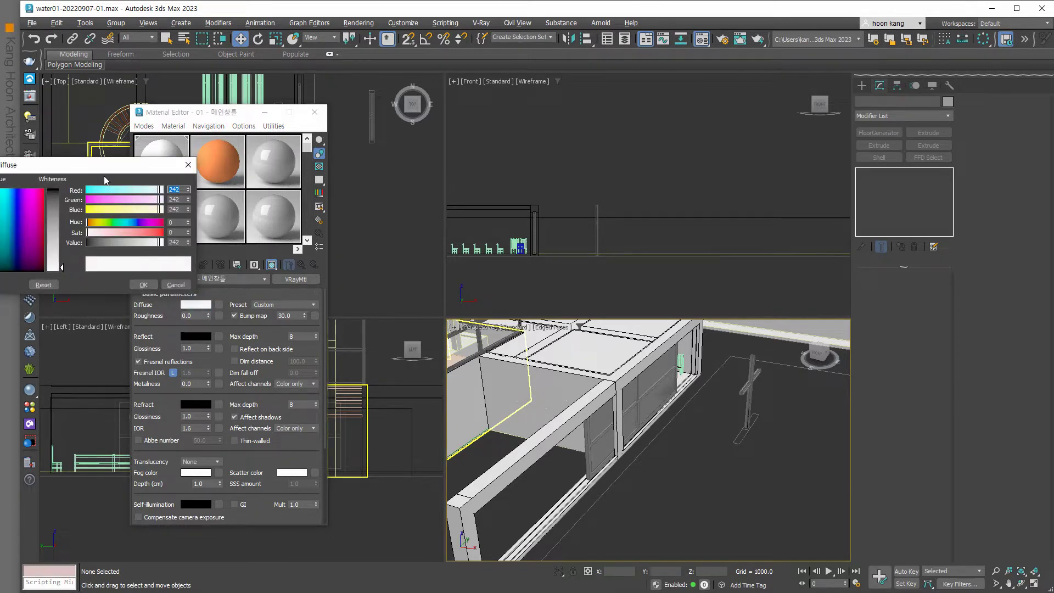
left_click_drag(104, 164, 344, 163)
left_click(294, 219)
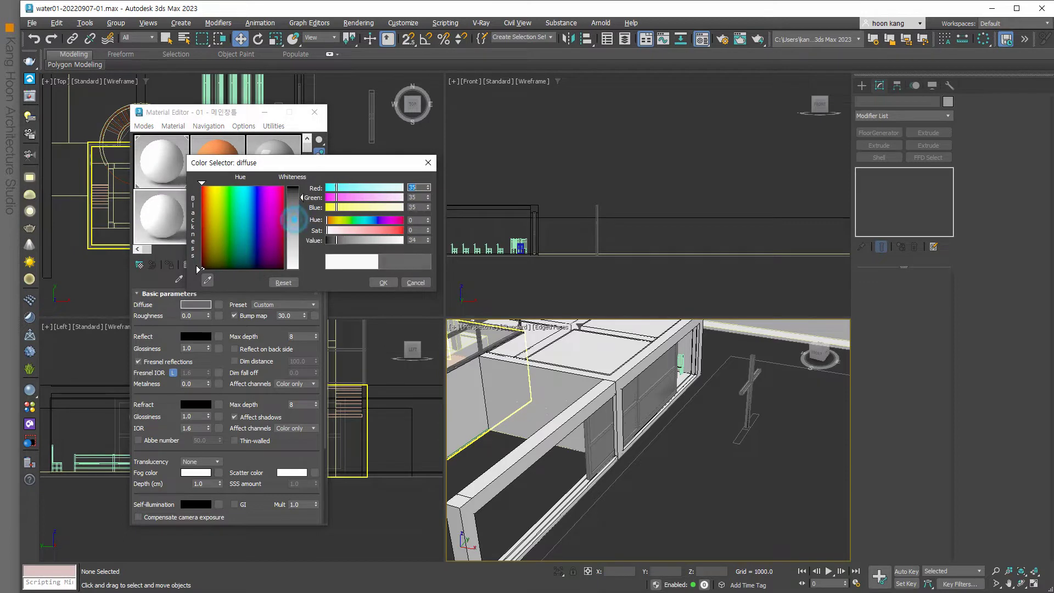
left_click_drag(294, 220, 295, 217)
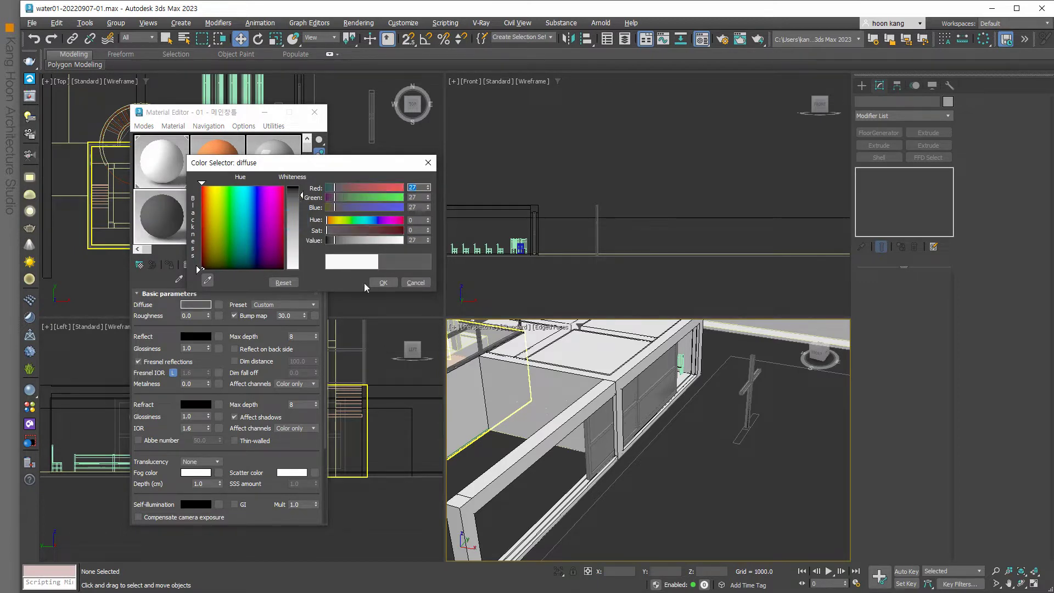
left_click(378, 282)
left_click(196, 336)
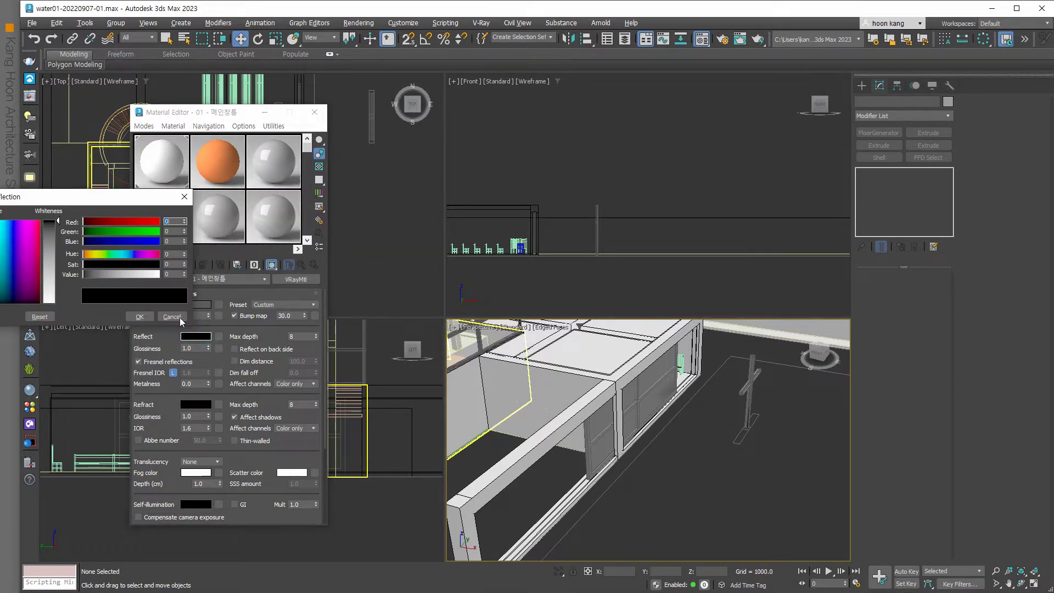
left_click_drag(110, 202, 415, 179)
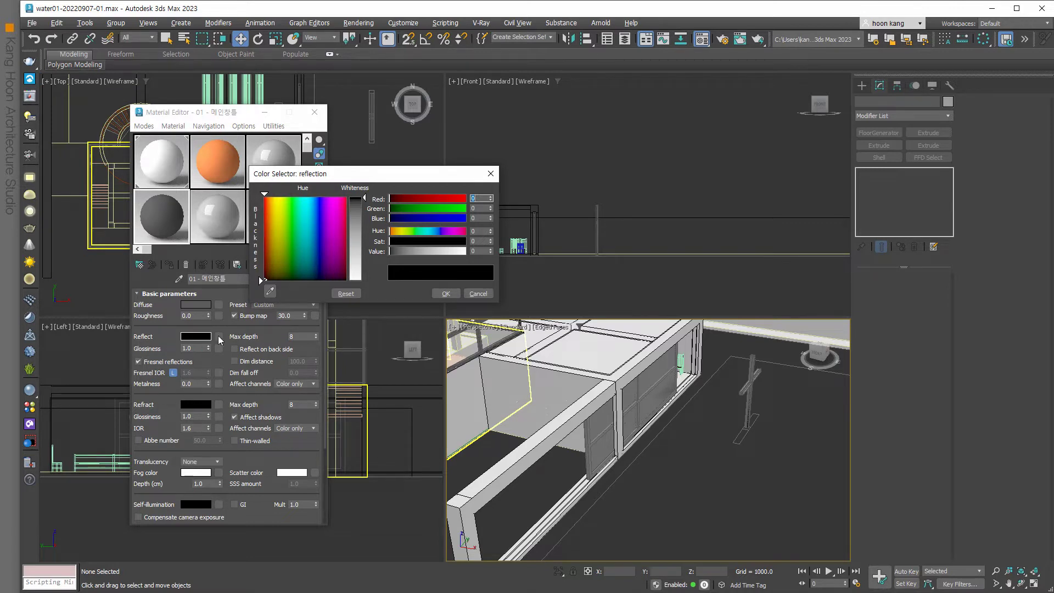
- Give the window-frame material a 59 grey reflection colour
left_click_drag(364, 211, 364, 215)
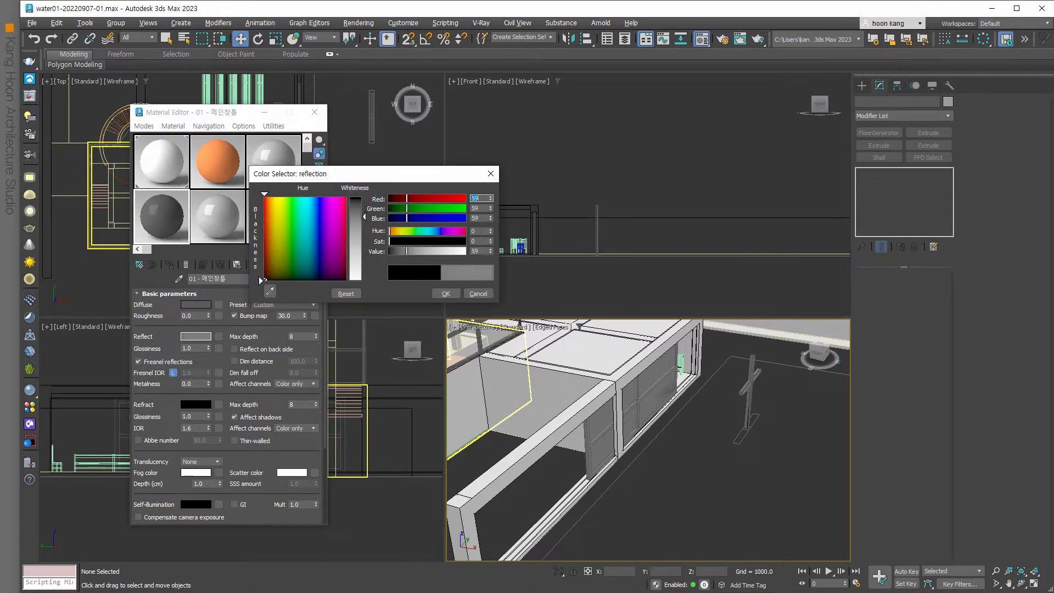
left_click(444, 293)
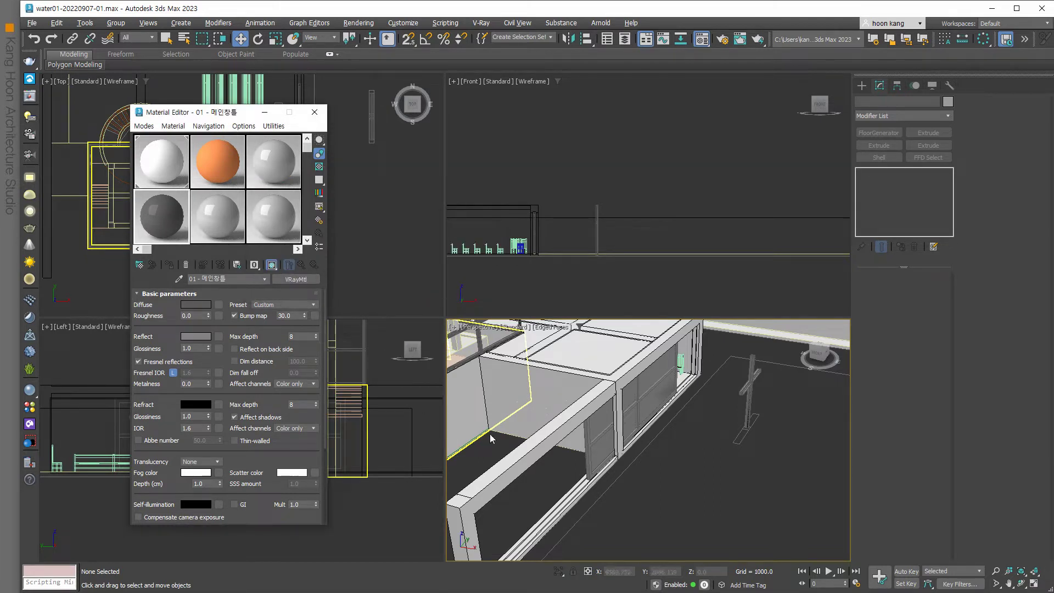
left_click(589, 442)
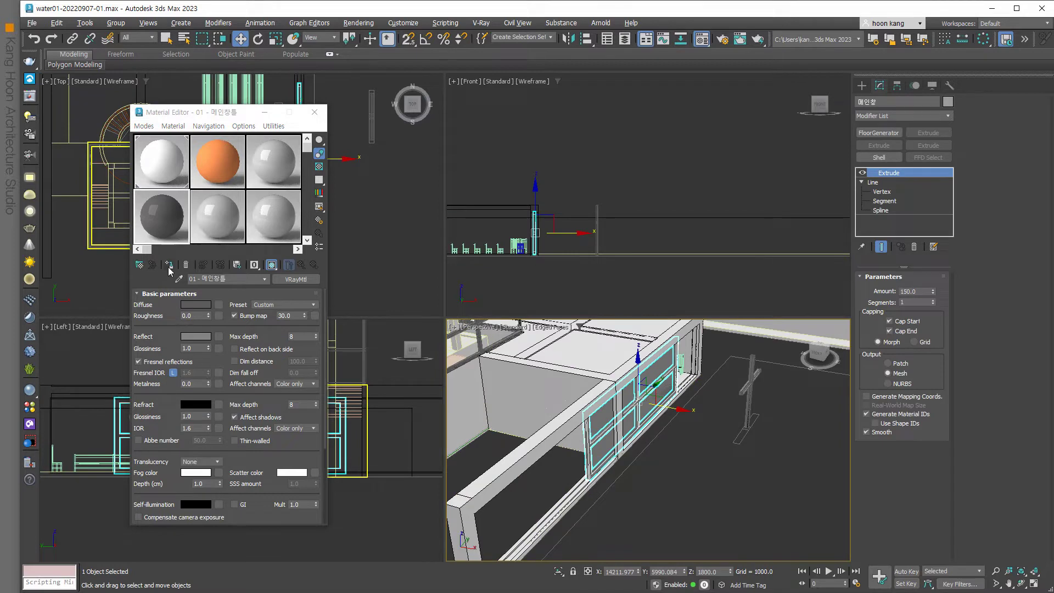
- Select the glass pane and copy the frame material into a new slot named 유리
left_click(634, 515)
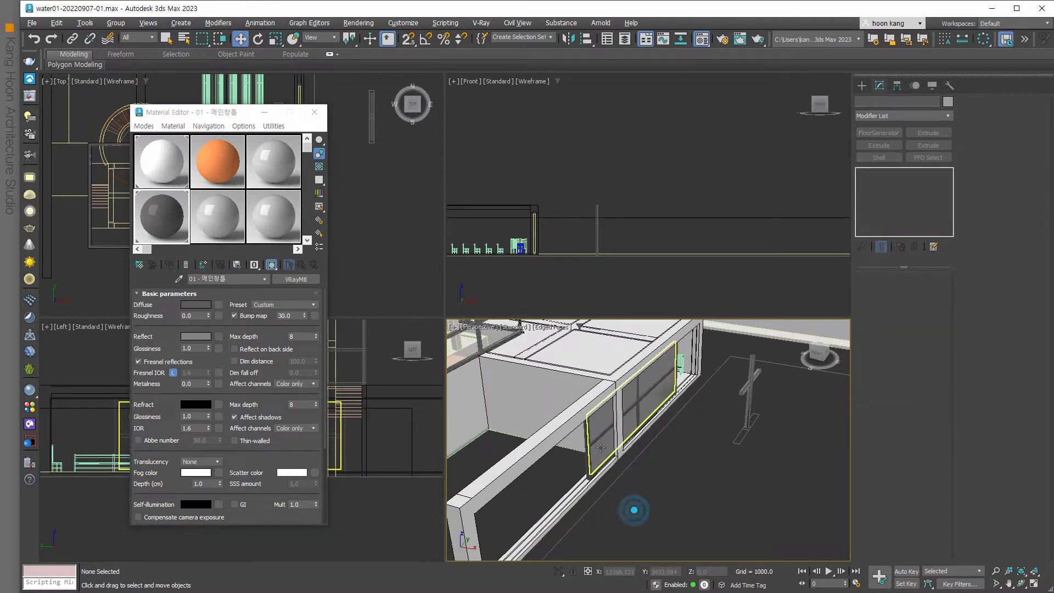
left_click(597, 443)
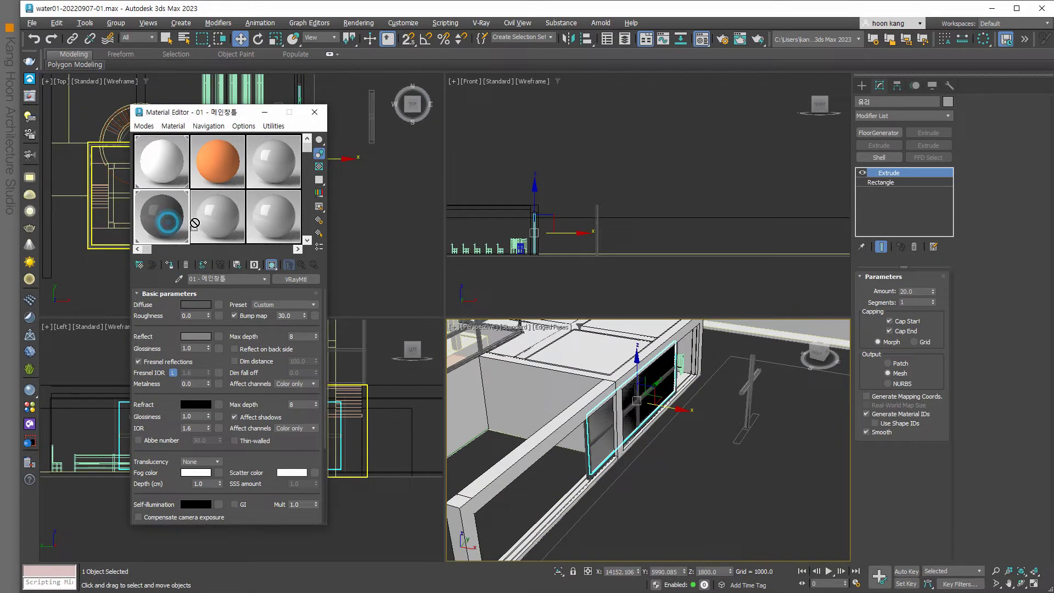
left_click_drag(185, 224, 219, 216)
double_click(233, 280)
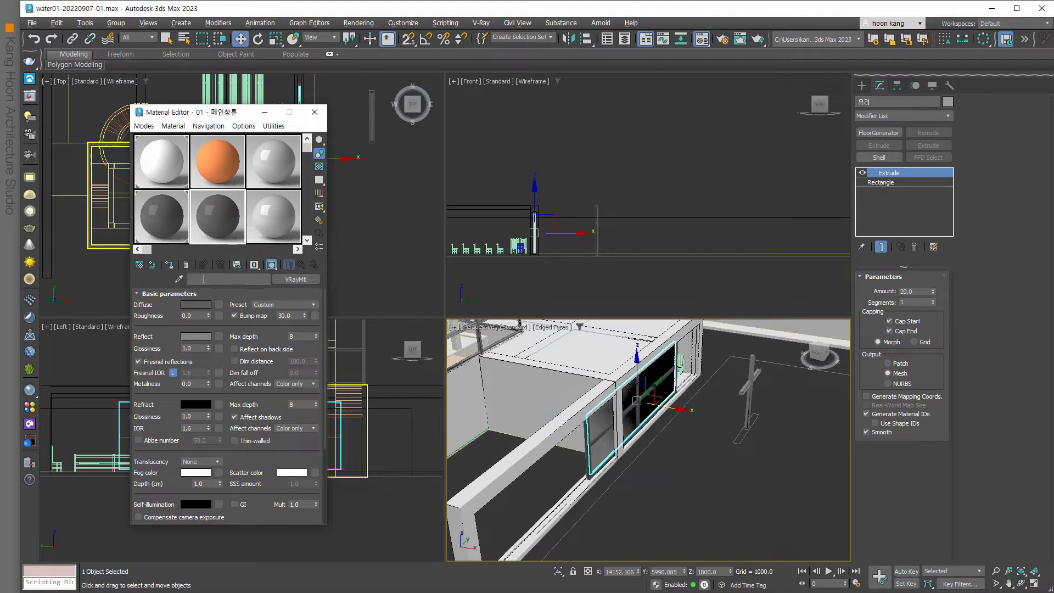
type("유리")
key("Return")
- Set the 유리 material's diffuse colour to a darker purple-blue
left_click(196, 304)
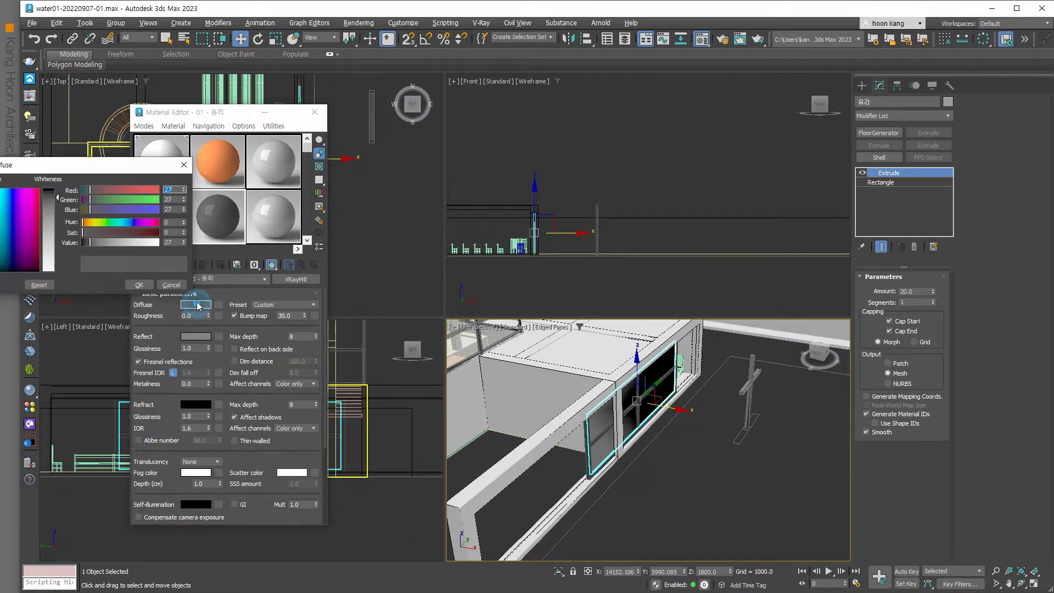
left_click(251, 186)
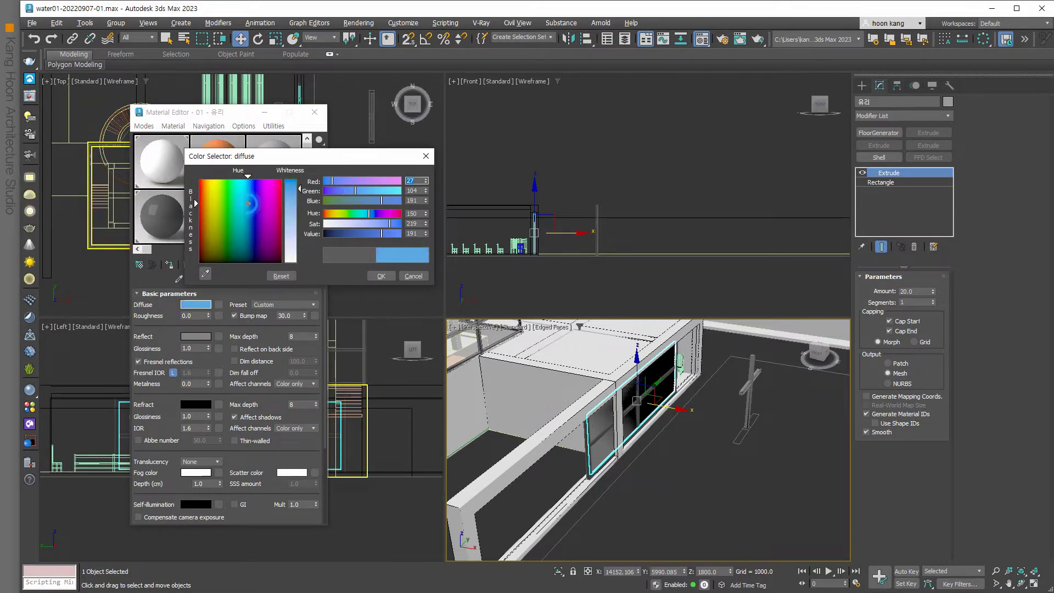
left_click_drag(251, 186, 251, 185)
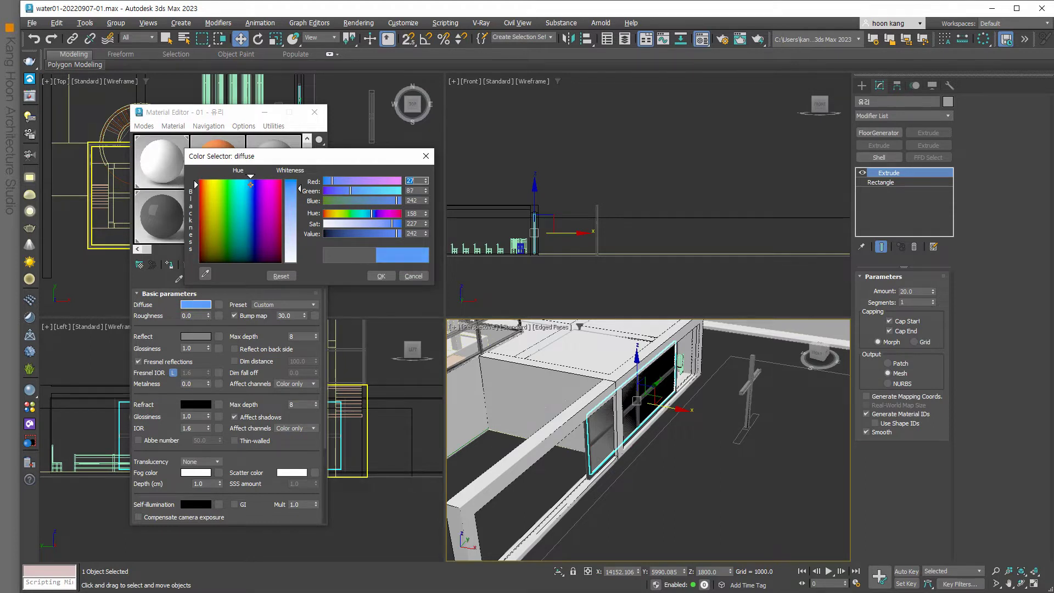
left_click(379, 276)
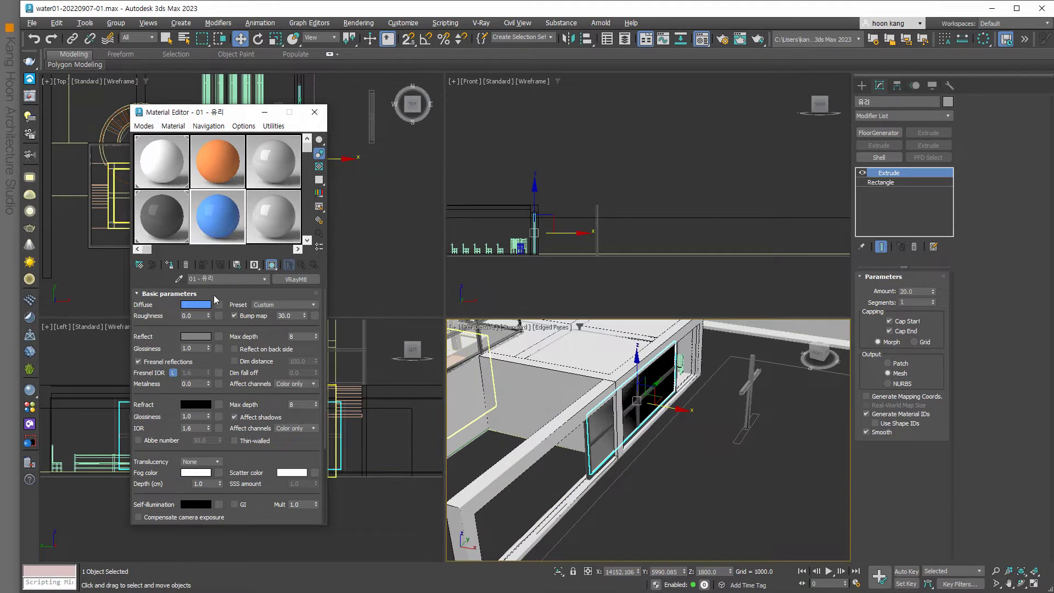
left_click(199, 305)
left_click_drag(112, 167, 387, 170)
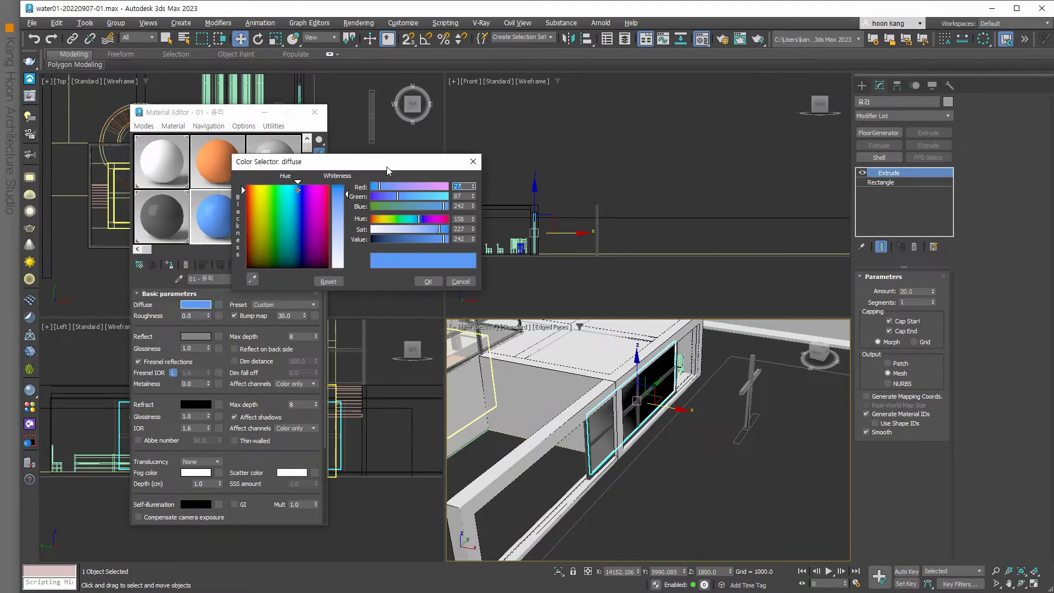
left_click_drag(309, 205, 301, 204)
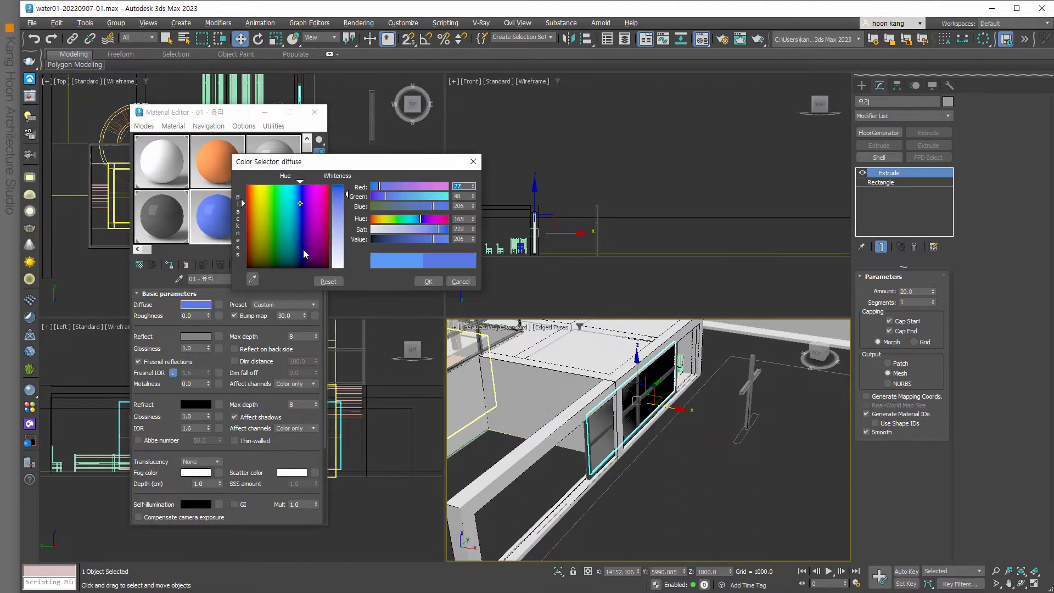
left_click_drag(303, 249, 301, 187)
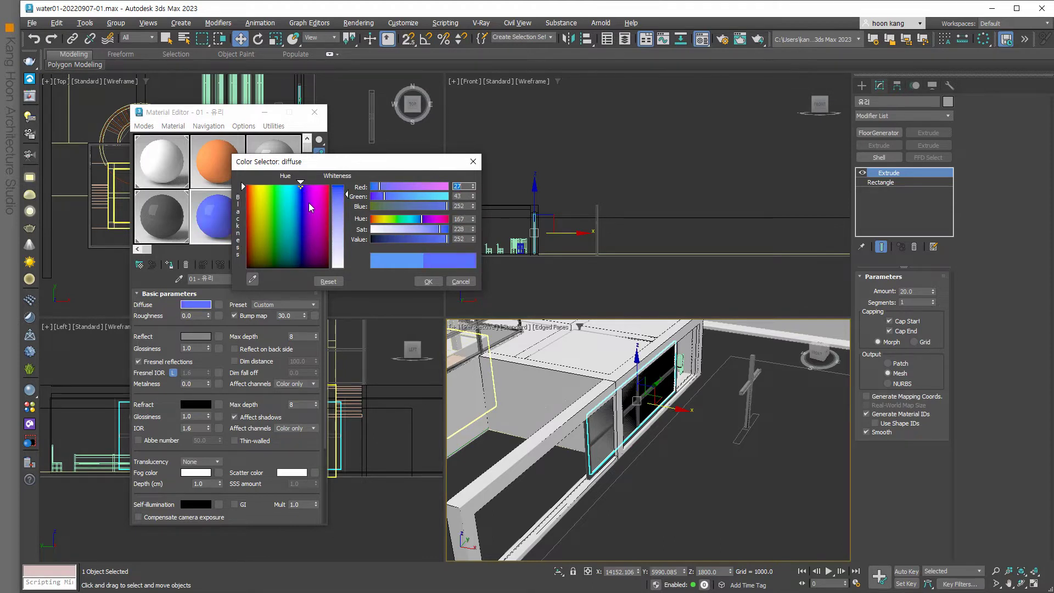
left_click(433, 283)
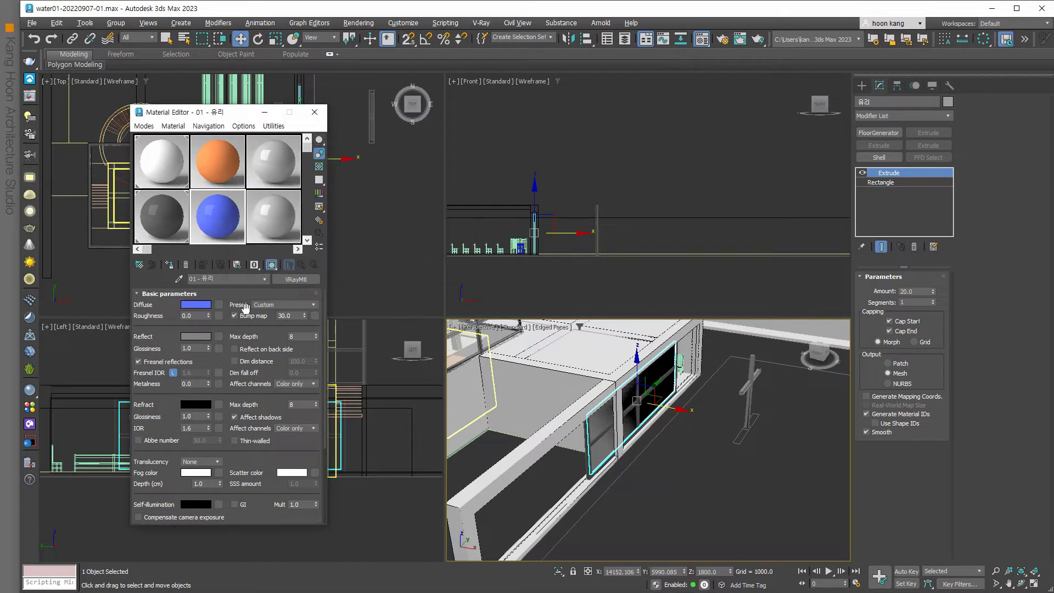
- Set the 유리 reflection colour to pure white 255
left_click(200, 337)
left_click_drag(117, 199, 414, 173)
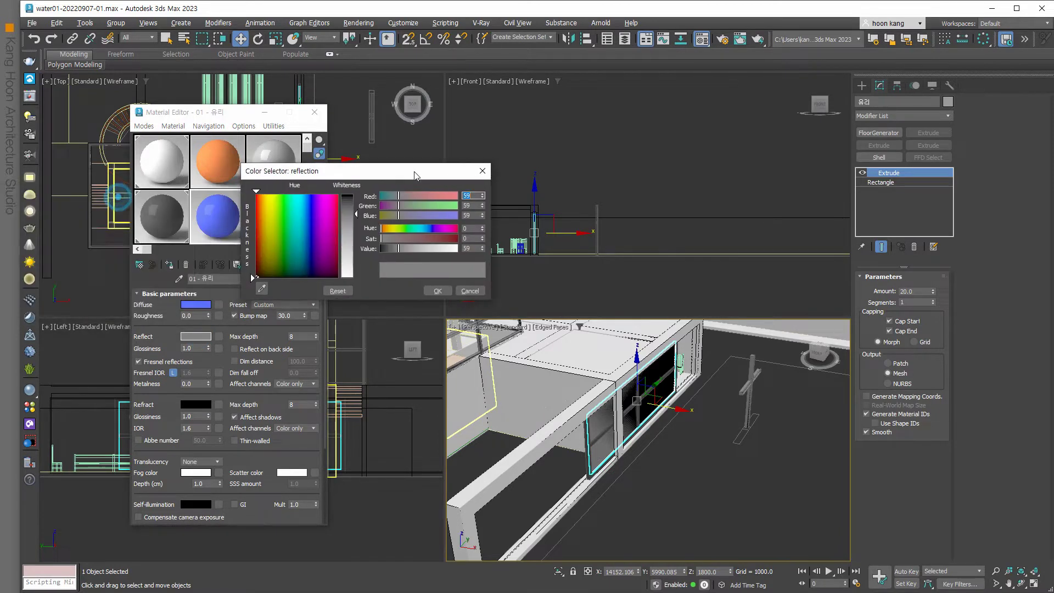
left_click_drag(354, 216, 356, 279)
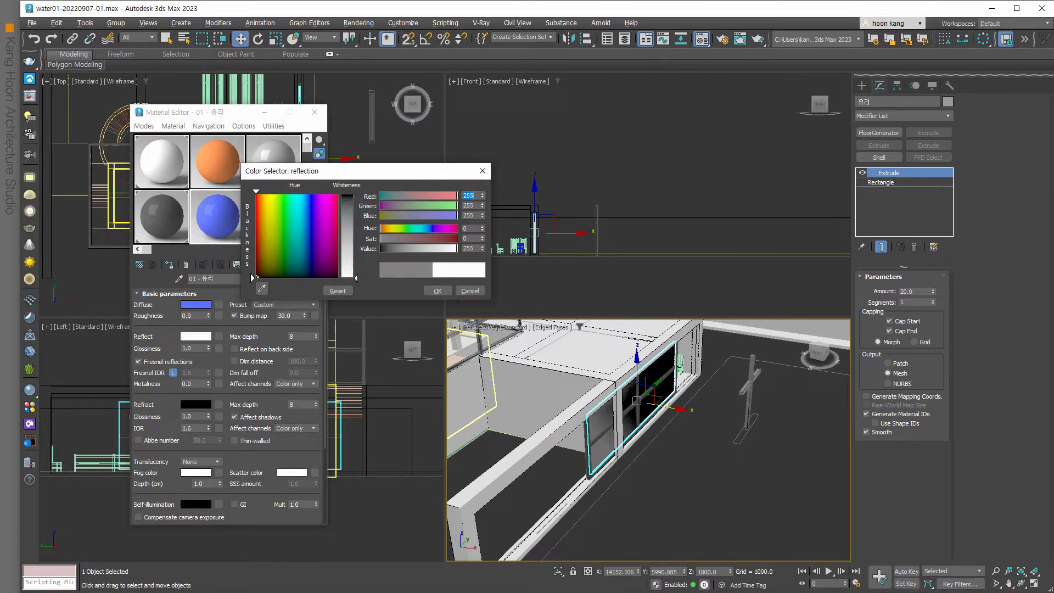
left_click(436, 290)
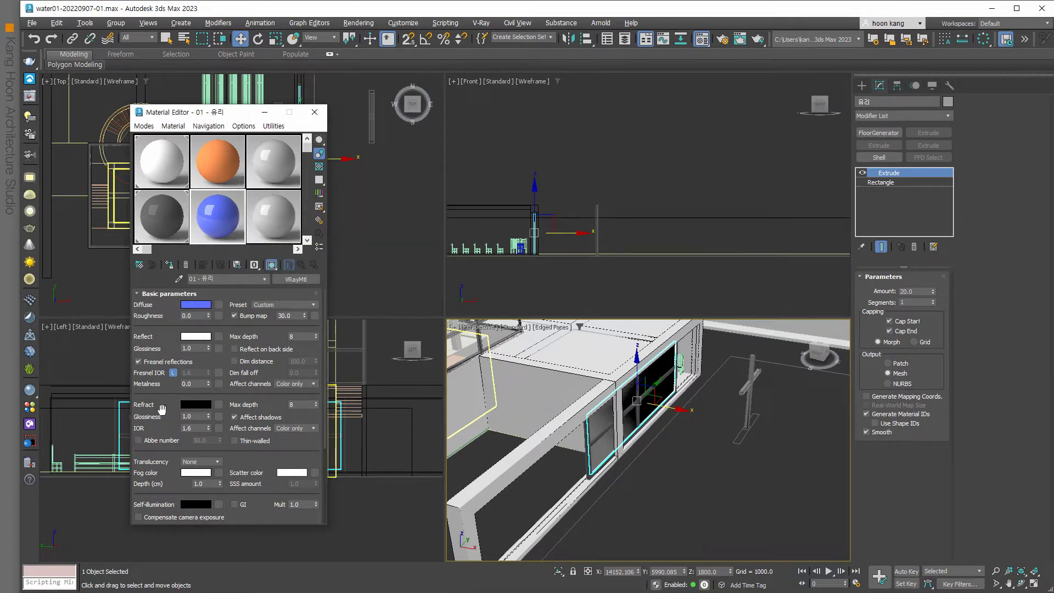
left_click(196, 405)
- Set the 유리 refraction colour to near-white for transparent glass
left_click_drag(127, 268, 537, 235)
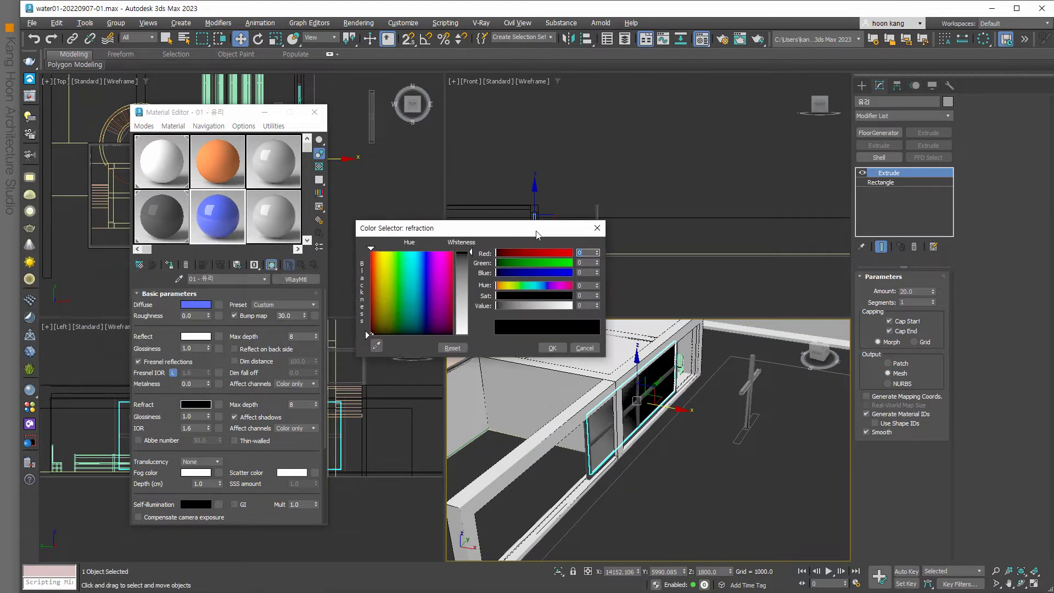
left_click_drag(468, 254, 469, 328)
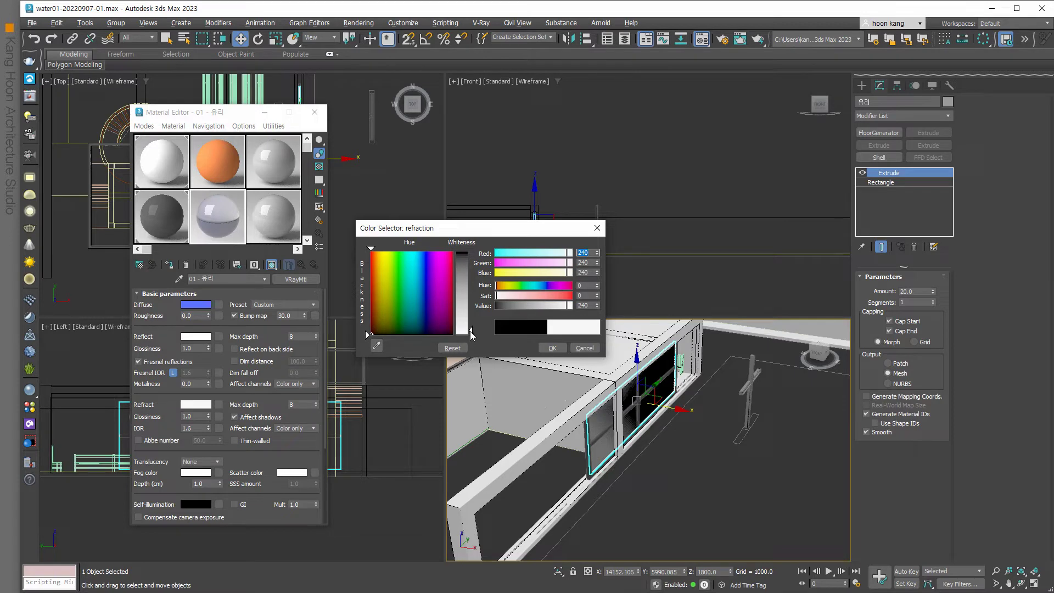
left_click(471, 333)
left_click_drag(471, 334, 471, 331)
left_click(552, 347)
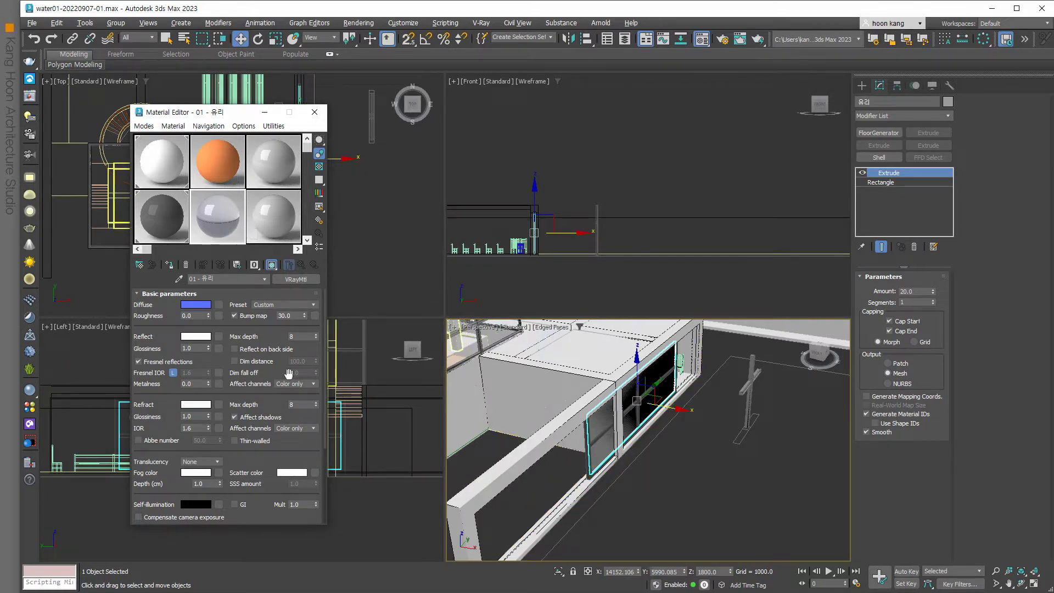
- Assign the 유리 material to the window pane and the roof glass 지붕유리
left_click(175, 266)
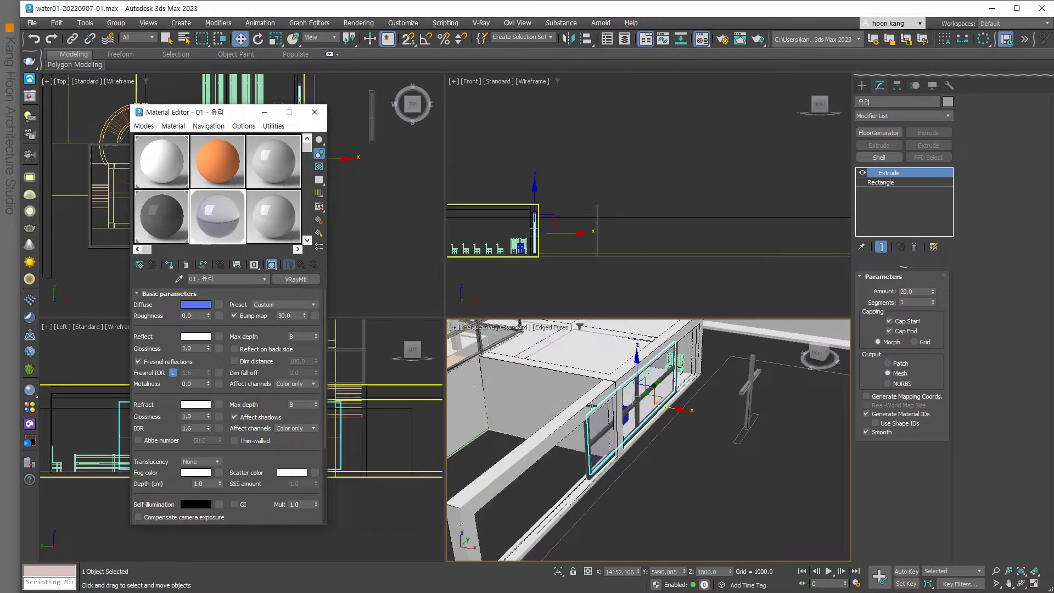
middle_click_drag(642, 459, 513, 413, "alt")
scroll(513, 413, "up", 3)
scroll(516, 409, "up", 3)
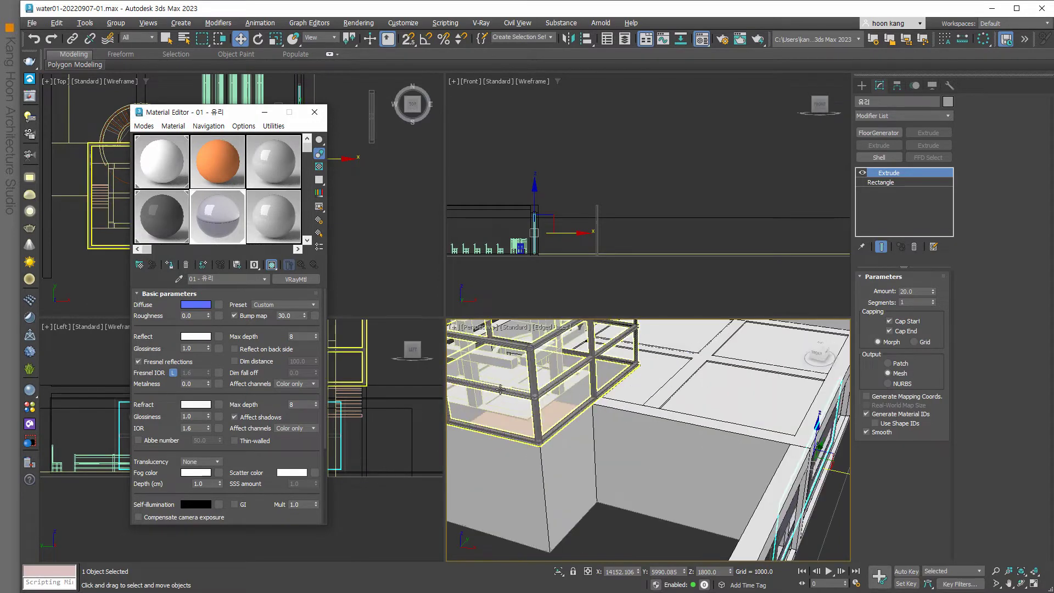
left_click(519, 404)
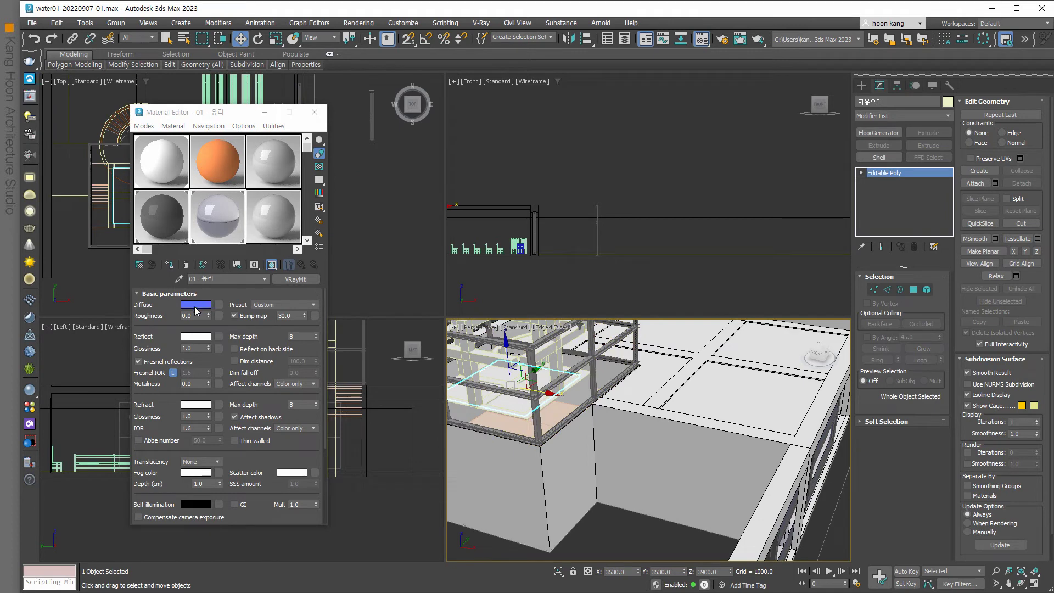
left_click(170, 265)
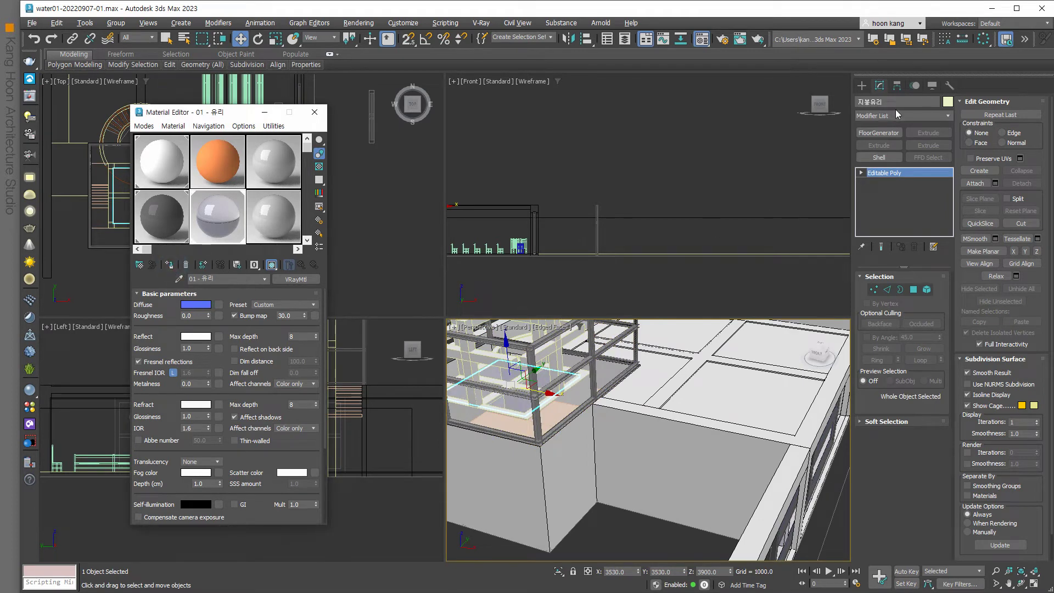
left_click(609, 537)
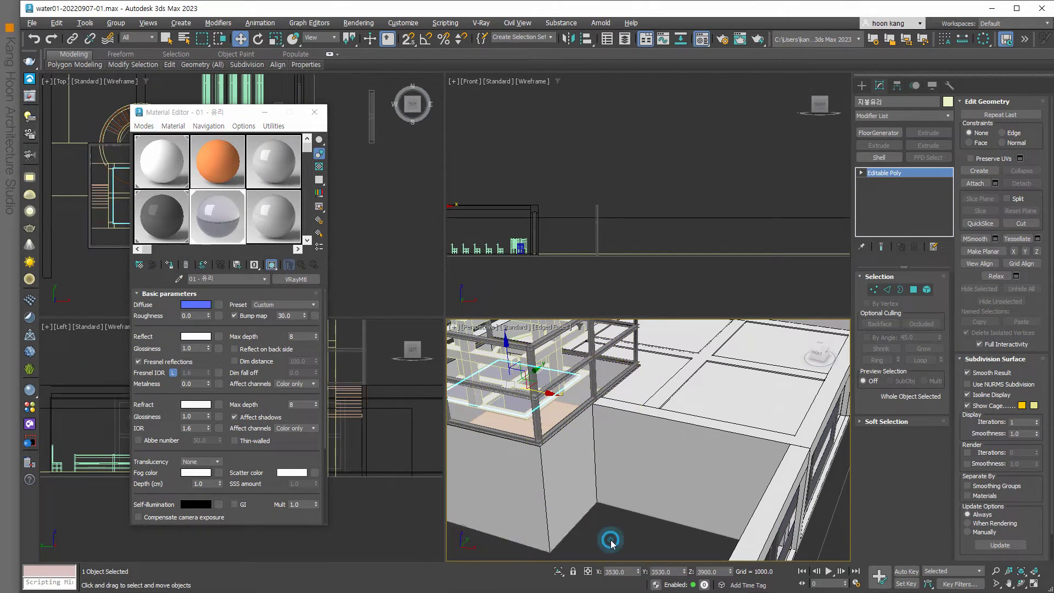
scroll(612, 531, "down", 5)
mouse_move(625, 520)
middle_mouse_down("alt")
mouse_move(625, 480)
mouse_move(709, 505)
mouse_move(669, 485)
mouse_move(681, 510)
middle_mouse_up("alt")
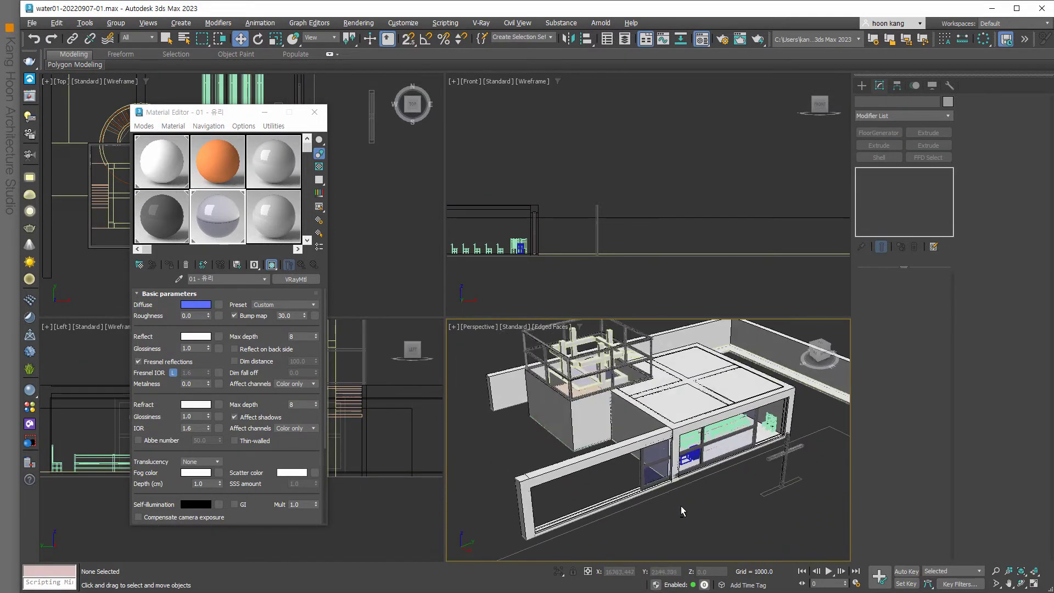
- Preview the glass in a maximized V-Ray Viewport IPR, then restore the four-viewport layout
key("alt+w")
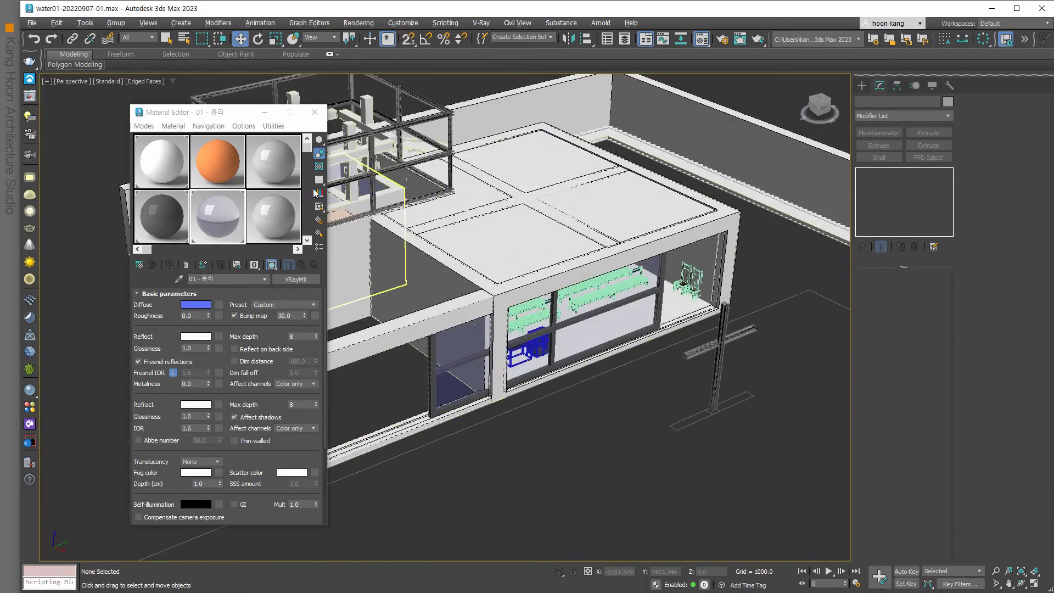
left_click(315, 113)
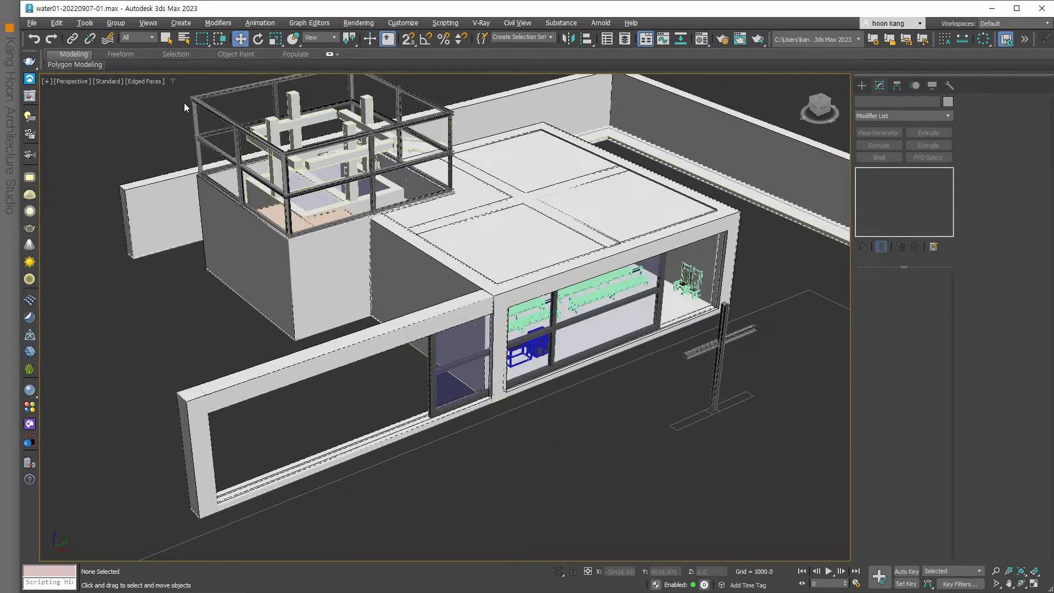
left_click(107, 81)
left_click(118, 106)
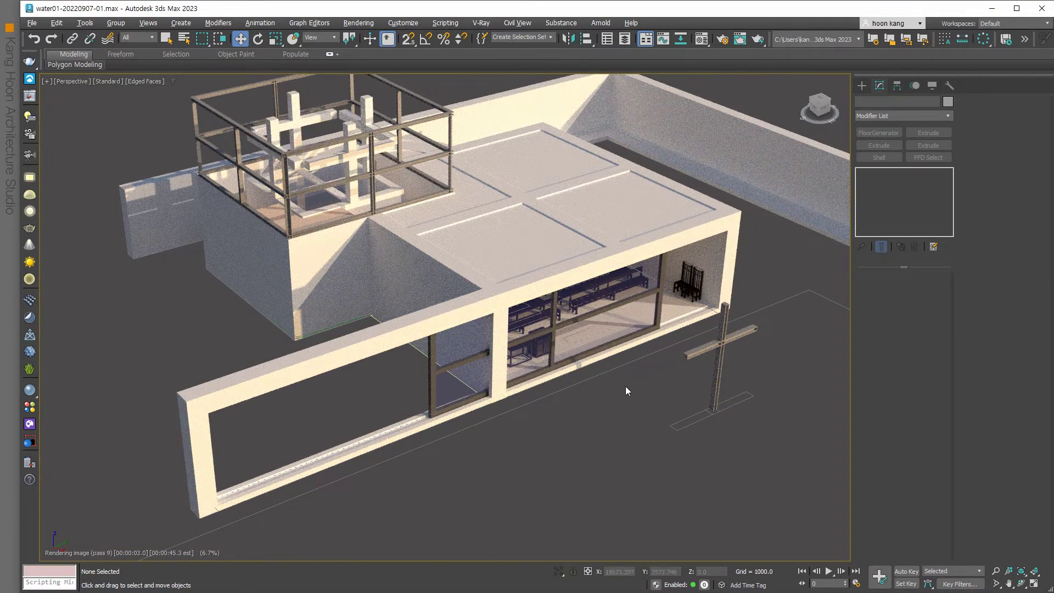
mouse_move(565, 397)
middle_mouse_down("alt")
mouse_move(476, 365)
mouse_move(510, 409)
mouse_move(455, 407)
middle_mouse_up("alt")
scroll(487, 407, "up", 2)
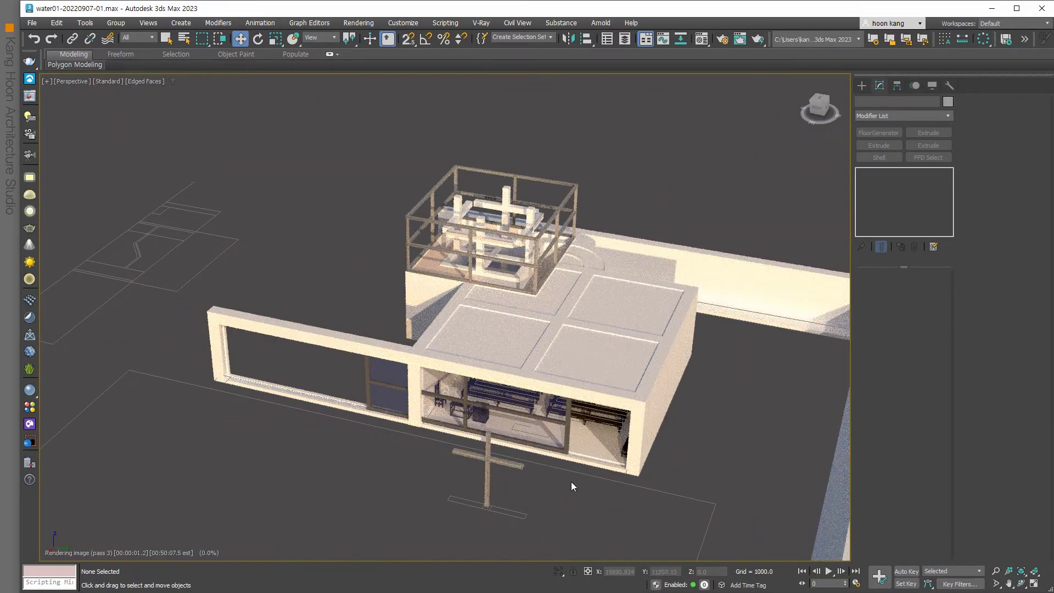
left_click(110, 81)
left_click(101, 107)
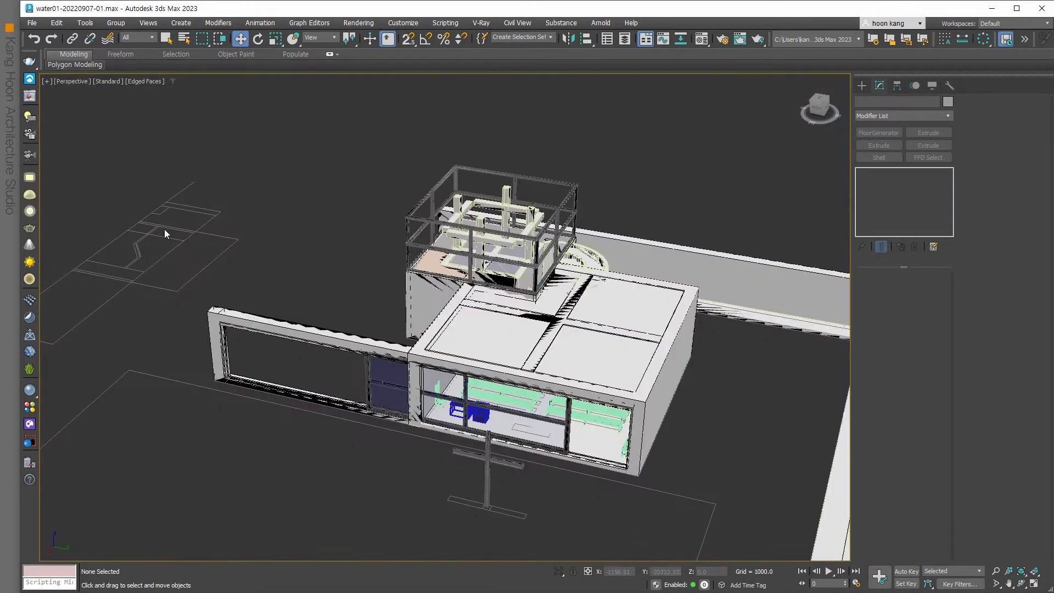
key("alt+w")
- Apply the plain white 01 - Default material to the inner frame Line005
middle_click_drag(548, 479, 629, 480, "alt")
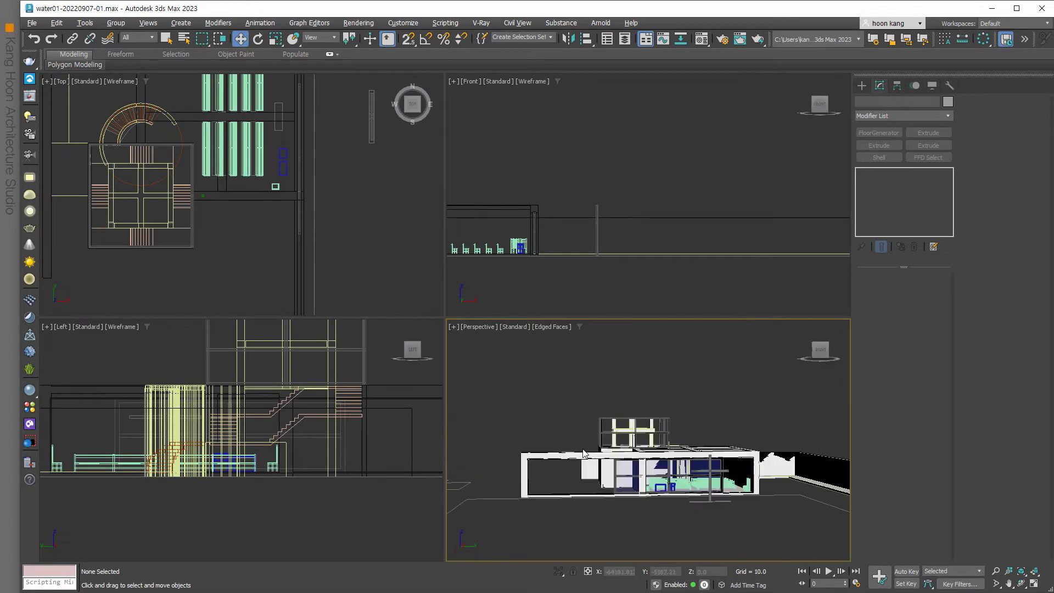
scroll(630, 481, "up", 3)
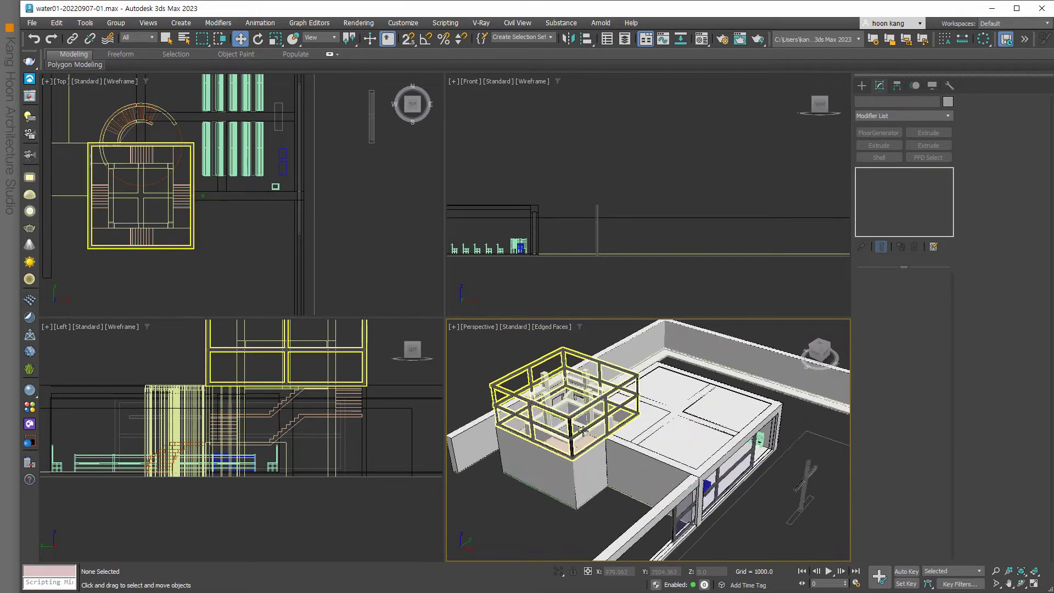
scroll(640, 473, "up", 3)
scroll(659, 467, "up", 2)
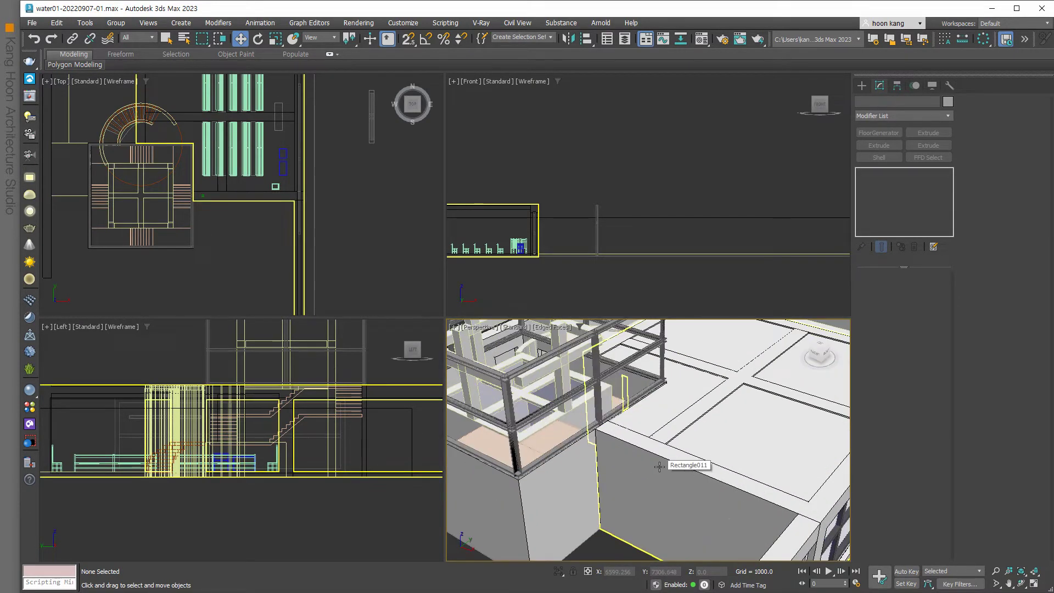
scroll(659, 466, "down", 3)
scroll(659, 467, "down", 2)
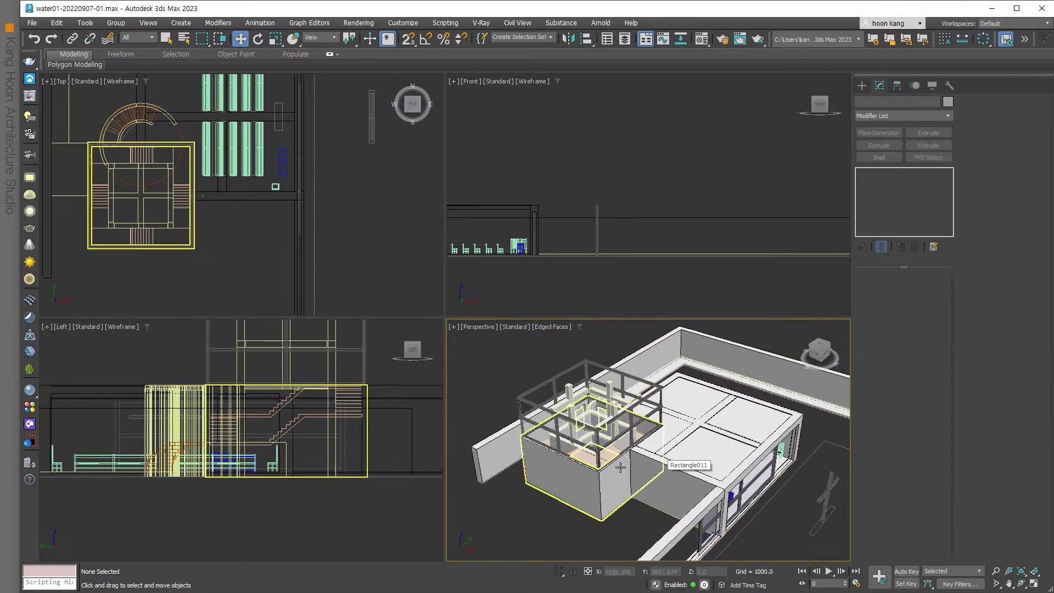
left_click(590, 460)
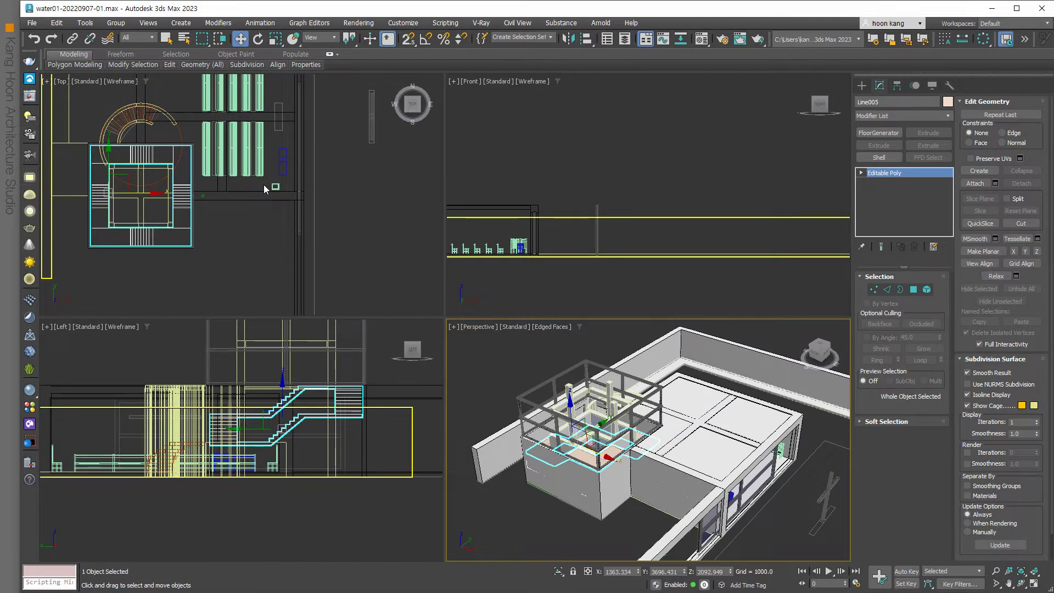
key("m")
left_click(159, 158)
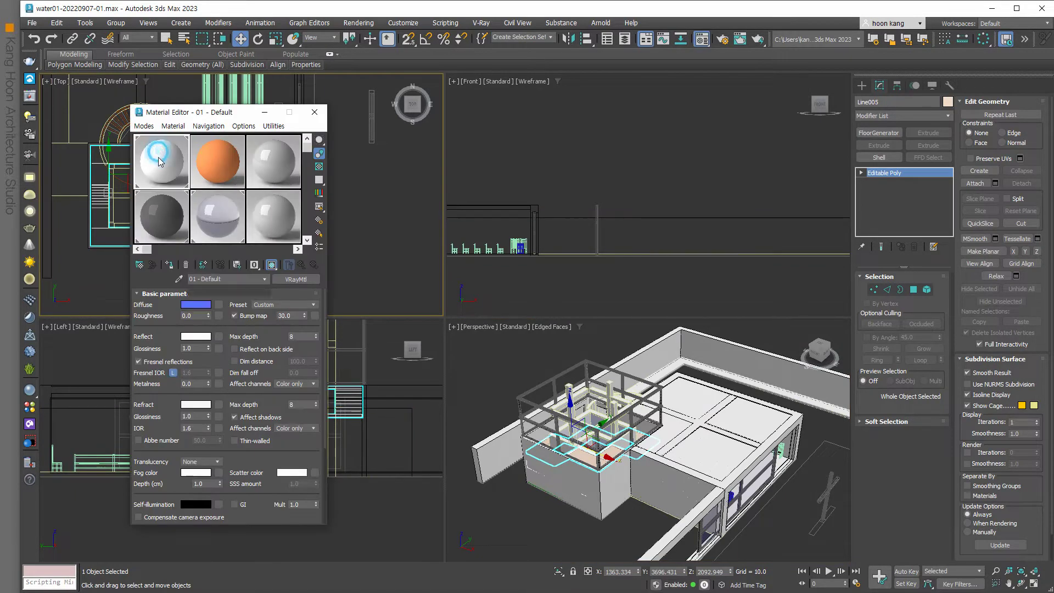
left_click(170, 266)
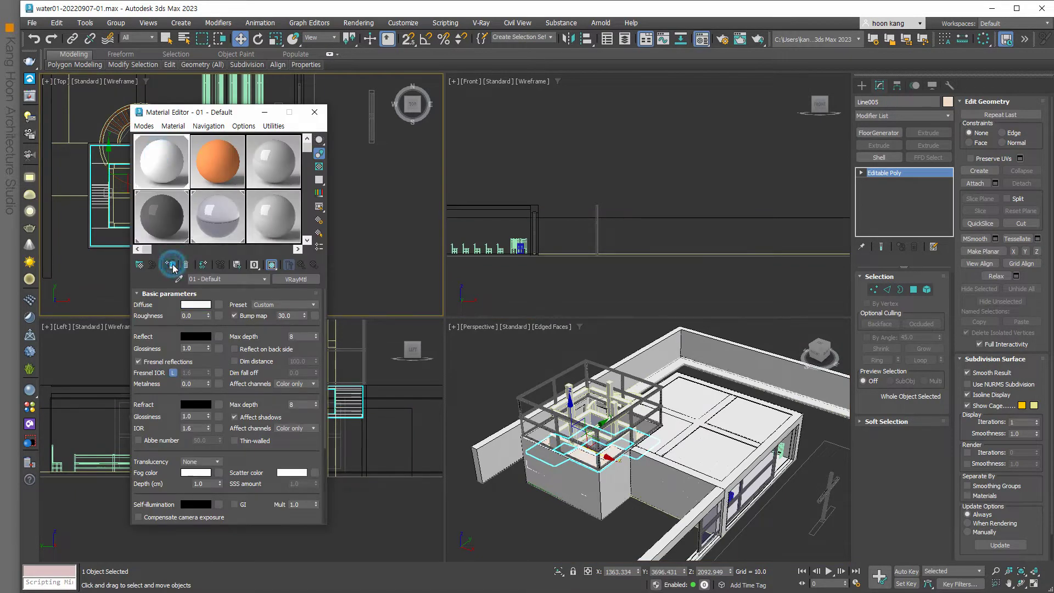
left_click(314, 112)
left_click(539, 516)
- Select the inner frame Rectangle009 and change the material name's last character to 2
scroll(485, 449, "up", 4)
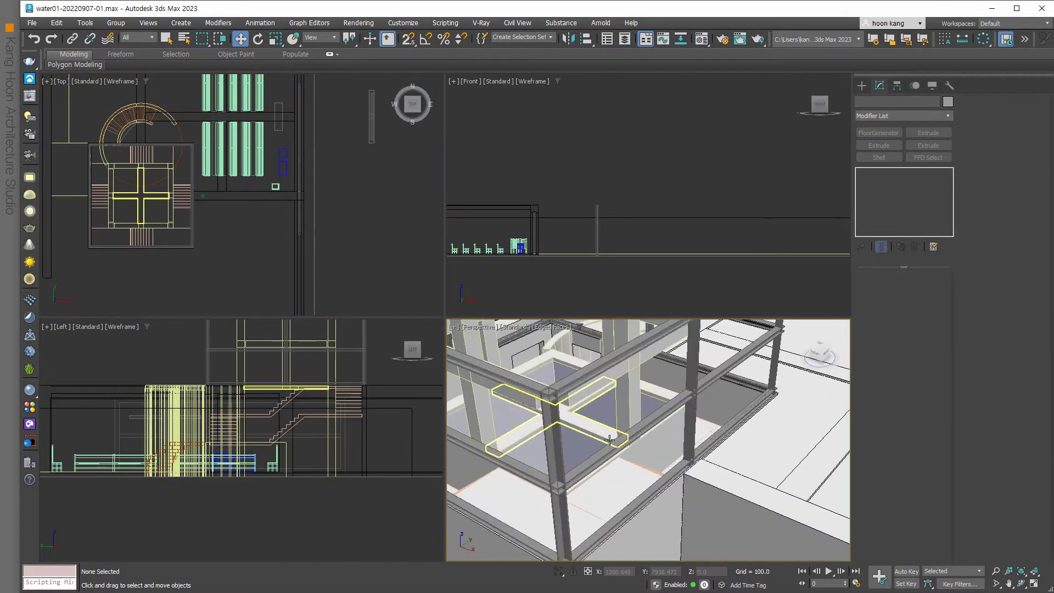
scroll(485, 449, "up", 3)
left_click(485, 449)
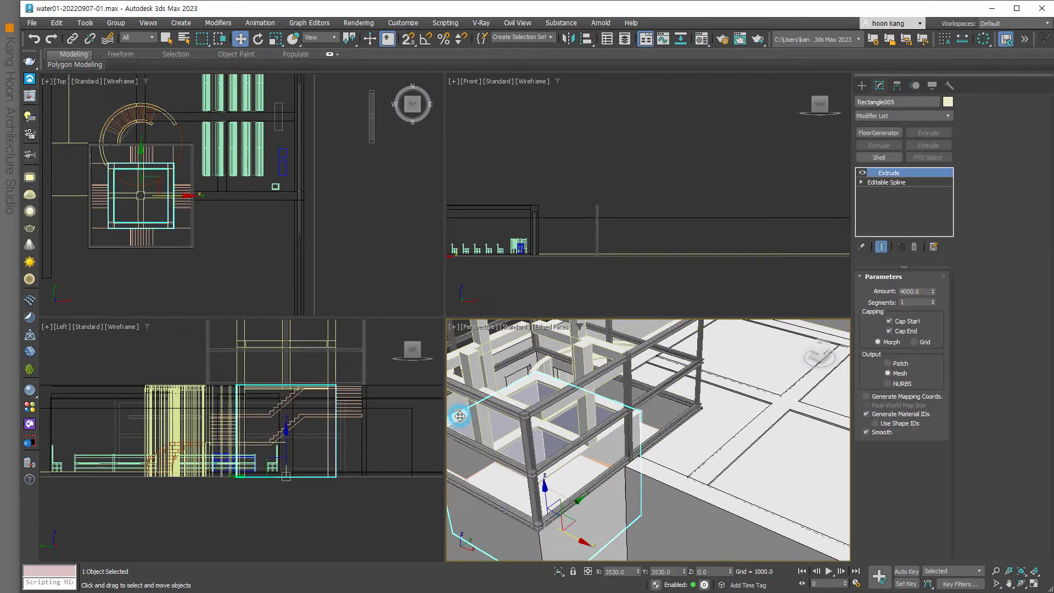
key("m")
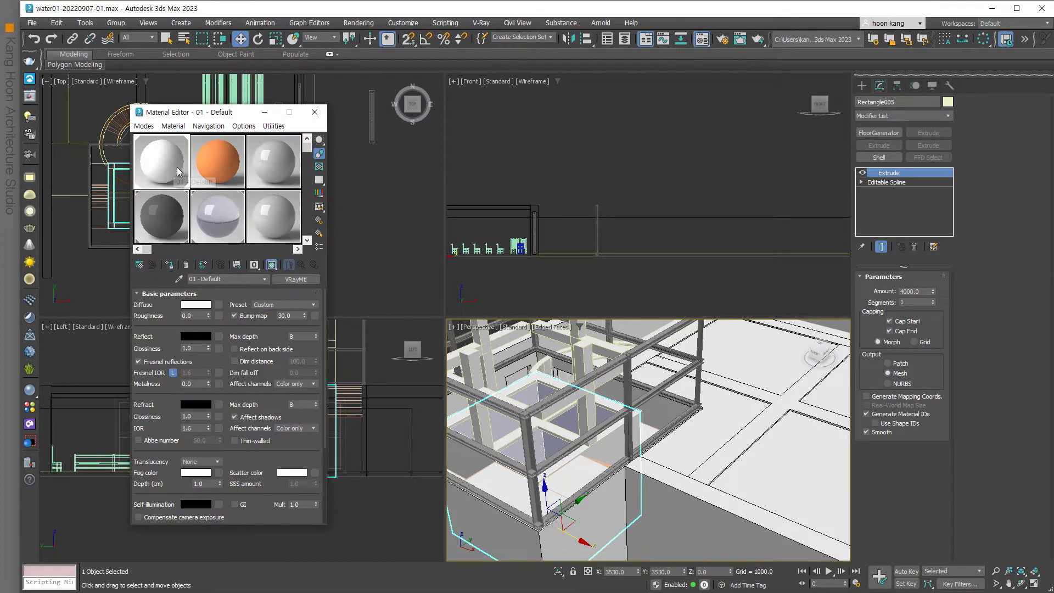
scroll(658, 456, "down", 5)
left_click(658, 455)
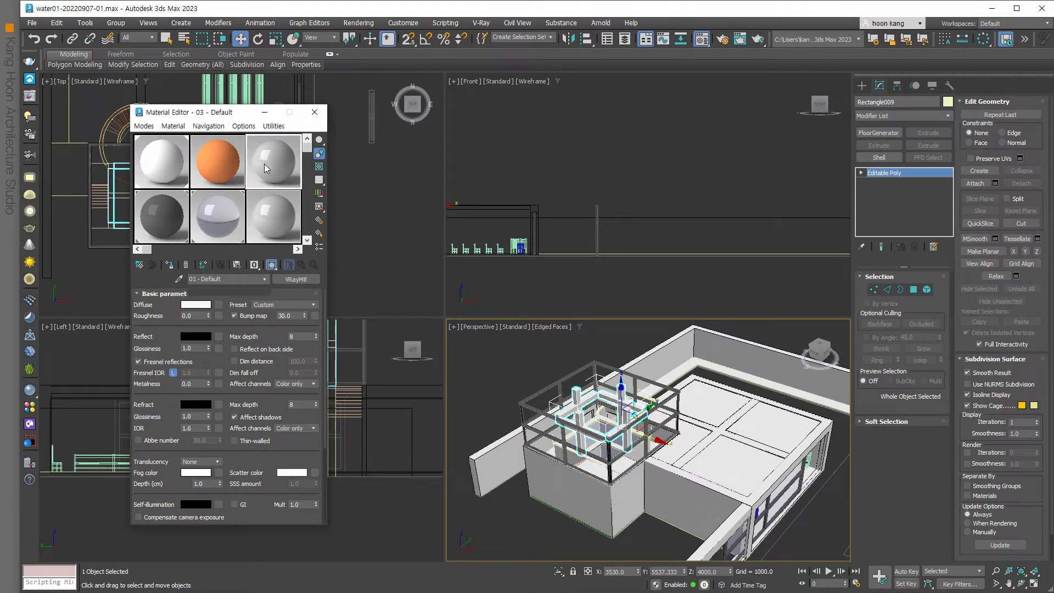
left_click(227, 277)
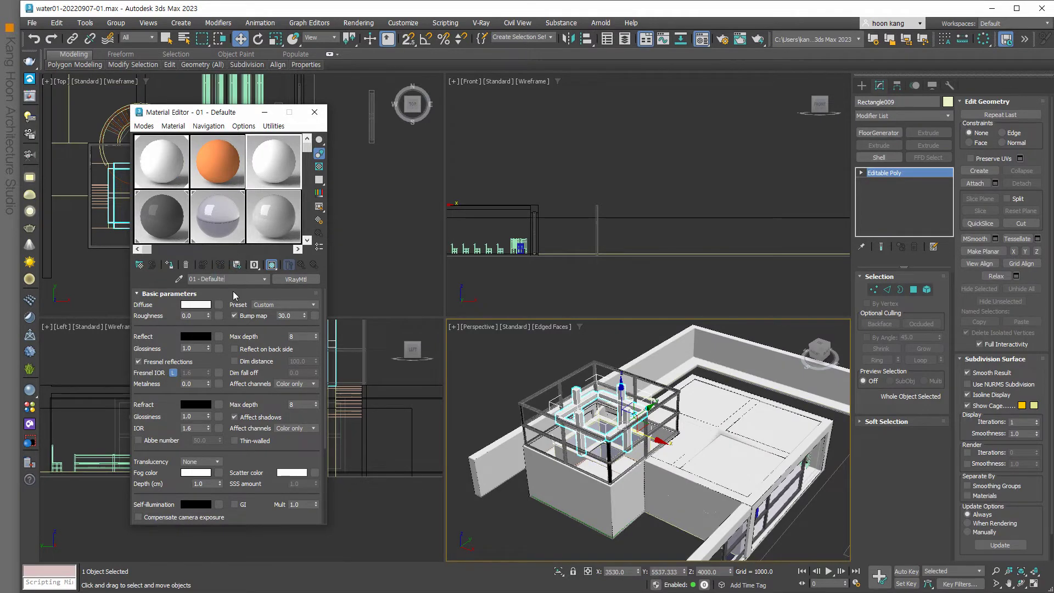
key("BackSpace")
type("2")
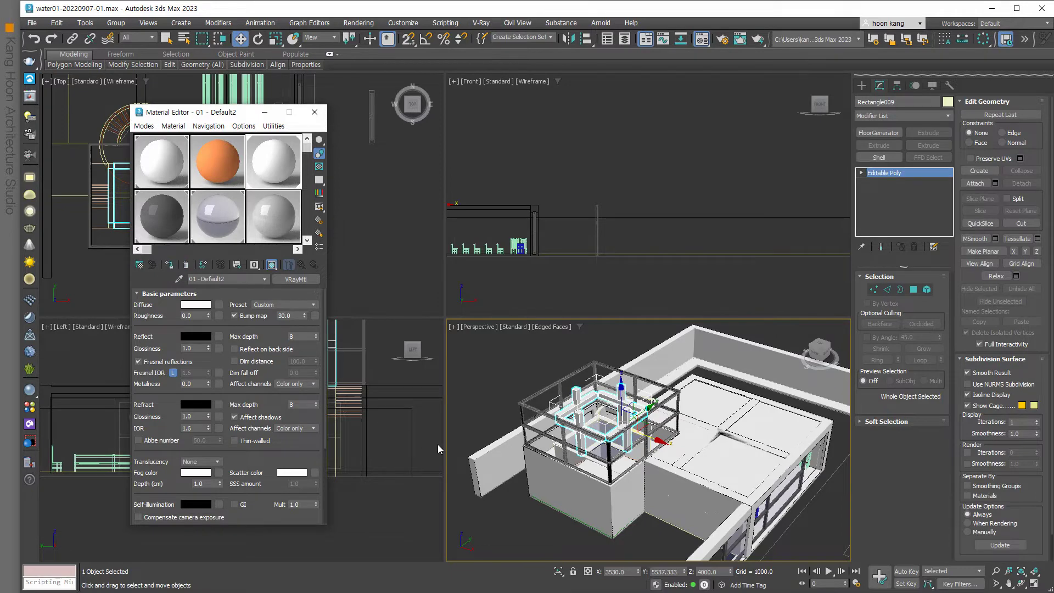
- Apply the dark 메인창틀 material to the window frame Wide Flange005
scroll(713, 466, "down", 2)
mouse_move(713, 467)
middle_mouse_down()
mouse_move(756, 492)
mouse_move(717, 469)
middle_mouse_up()
left_click(738, 470)
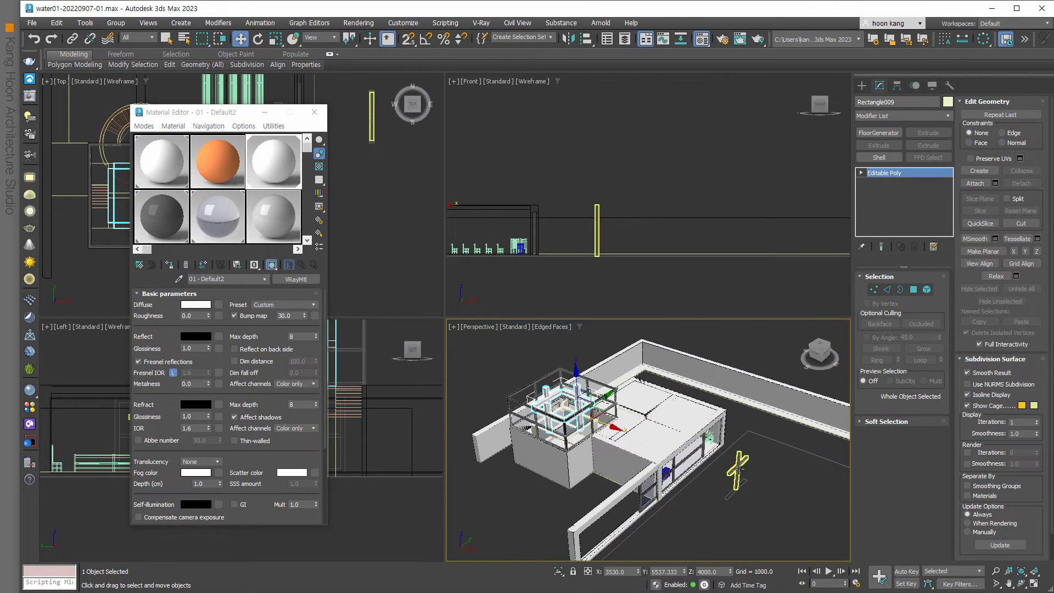
left_click(162, 217)
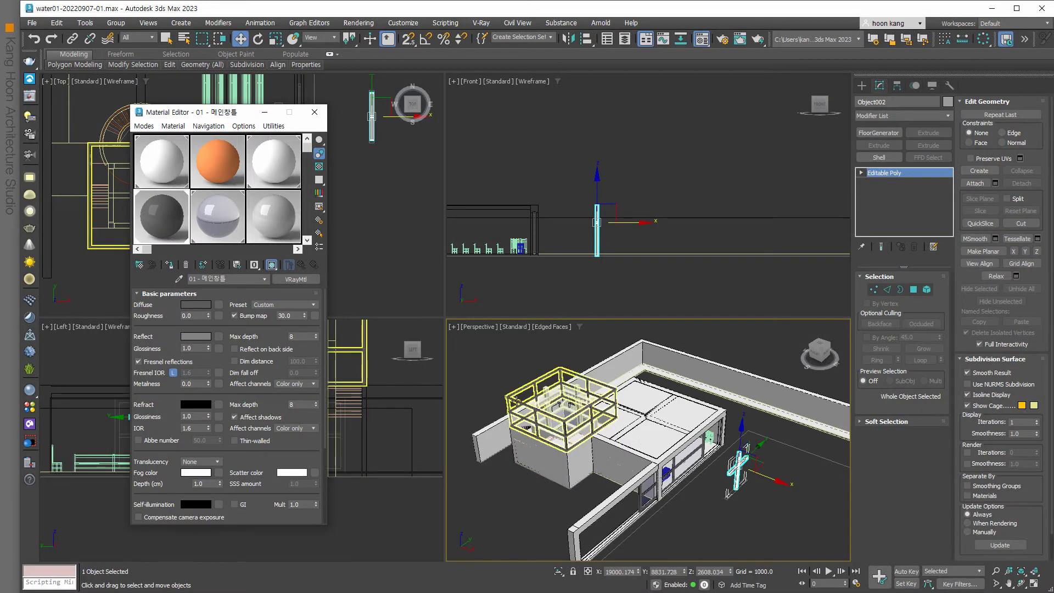
left_click(521, 417)
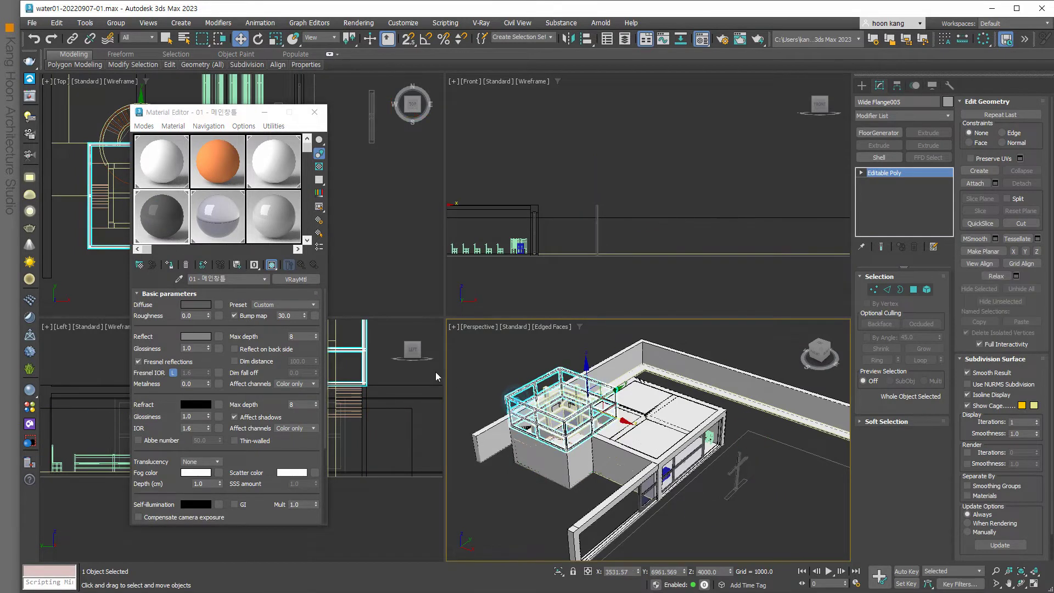
left_click(169, 265)
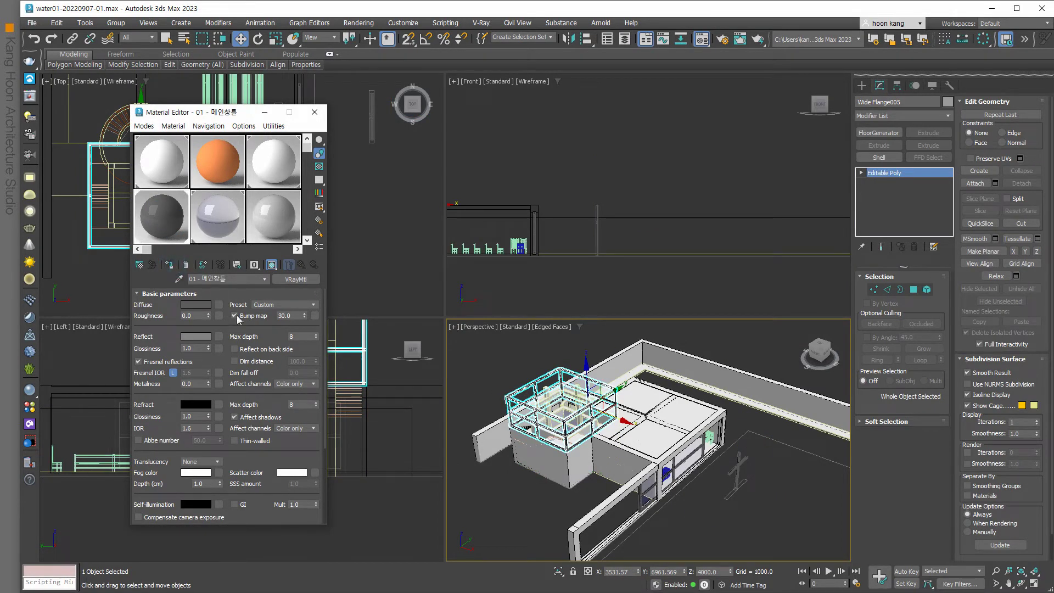
- Clear the selection and close the Material Editor
left_click(495, 499)
scroll(501, 499, "down", 3)
middle_click_drag(584, 509, 574, 445)
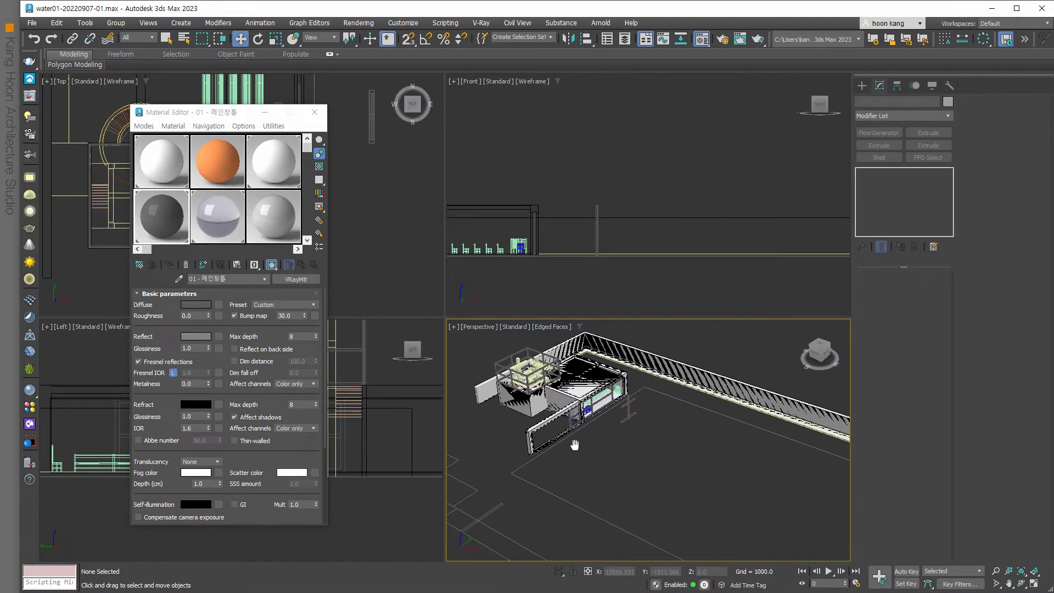
left_click(315, 112)
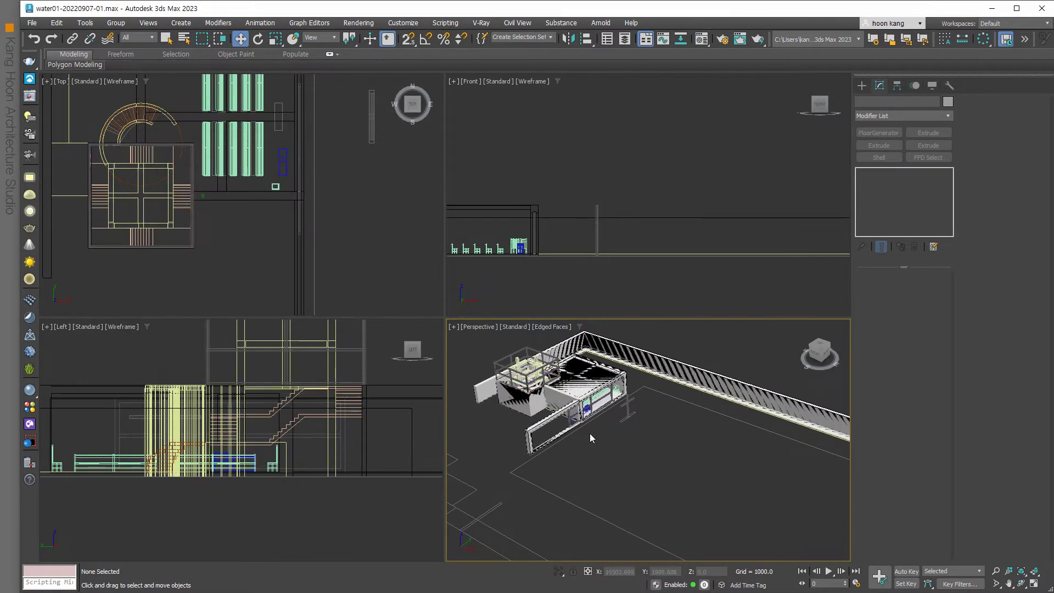
- Pan and zoom the Top view to show the whole site plan
scroll(232, 238, "down", 4)
middle_click_drag(258, 258, 198, 257)
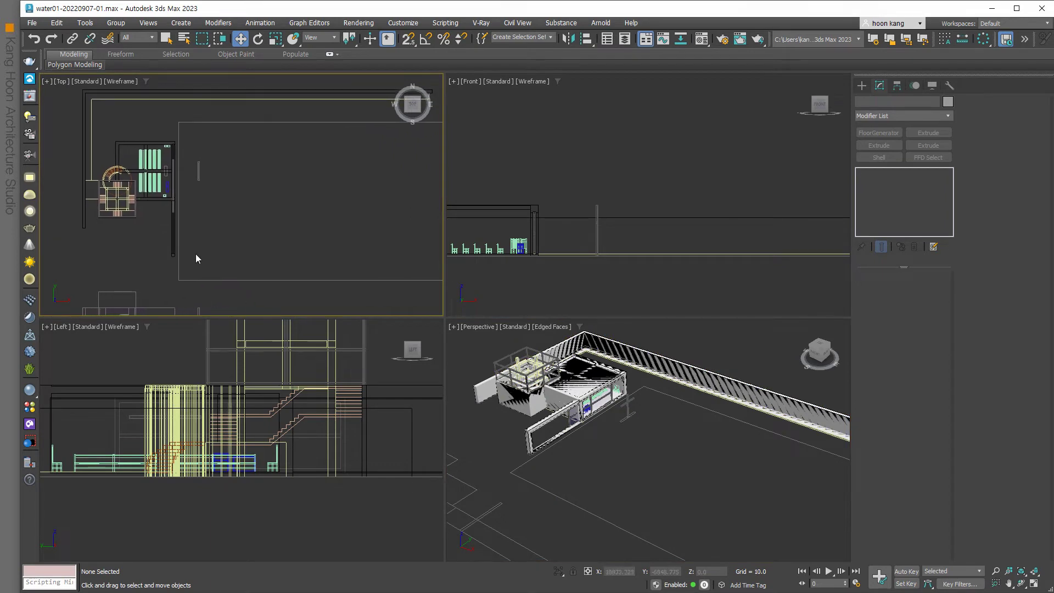
scroll(225, 251, "down", 2)
scroll(525, 440, "up", 3)
scroll(538, 446, "up", 5)
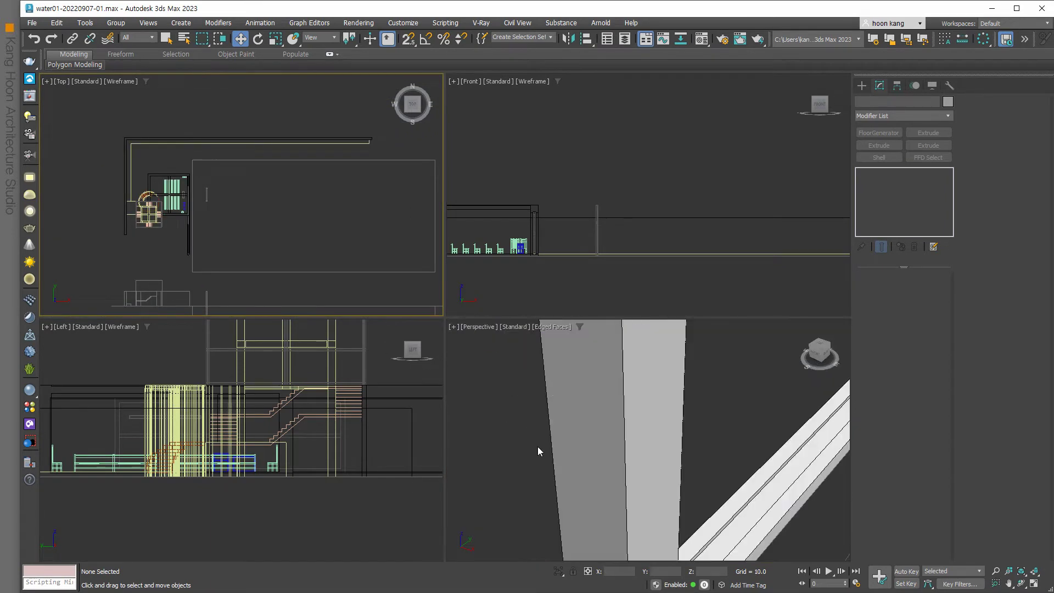
scroll(538, 446, "down", 3)
scroll(538, 446, "down", 3)
scroll(643, 456, "down", 3)
scroll(642, 456, "down", 3)
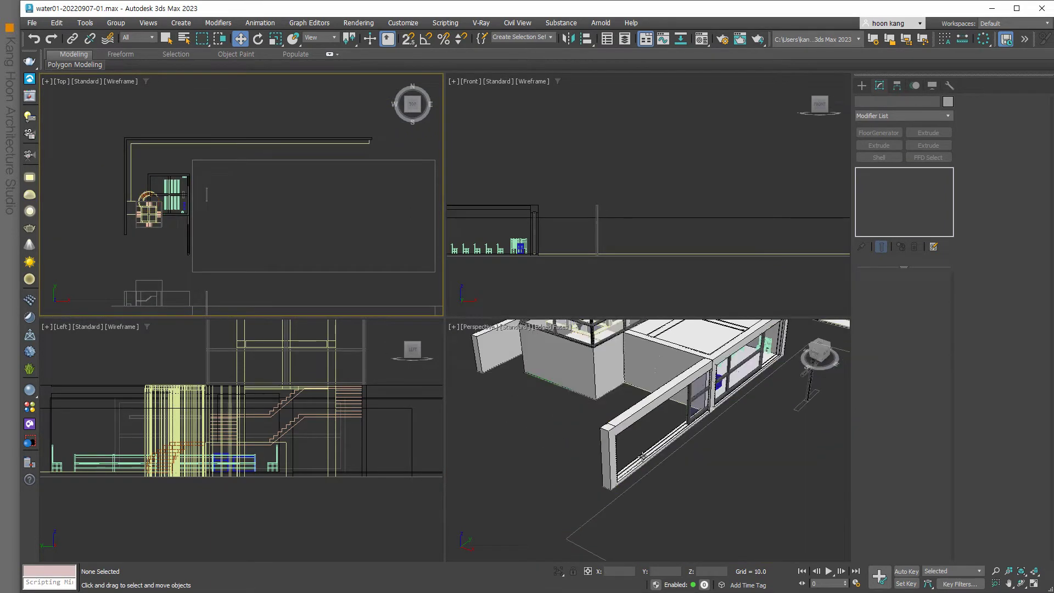
scroll(632, 450, "up", 3)
scroll(602, 438, "up", 2)
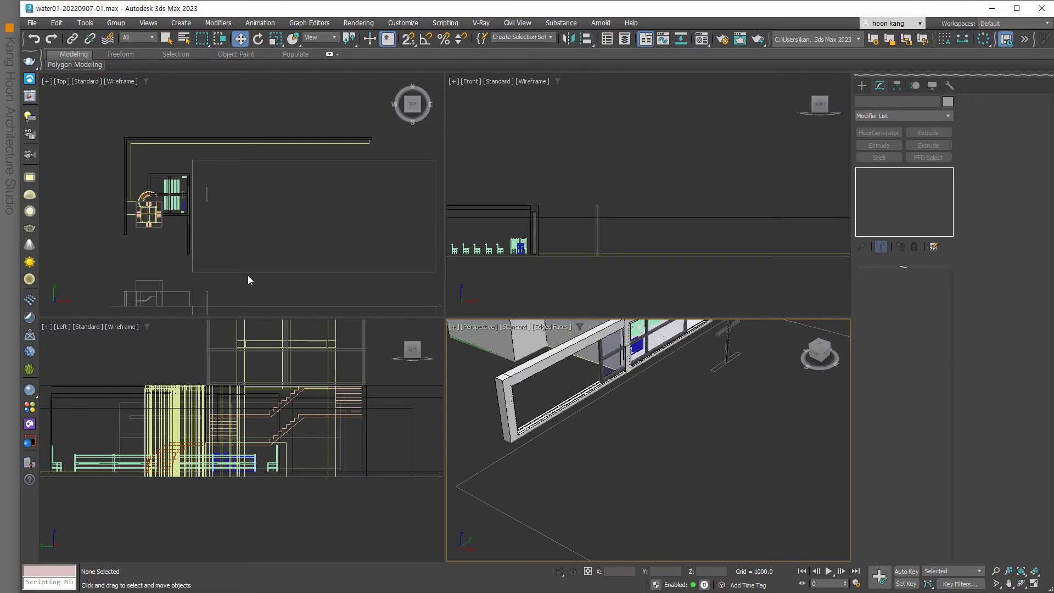
scroll(263, 269, "down", 2)
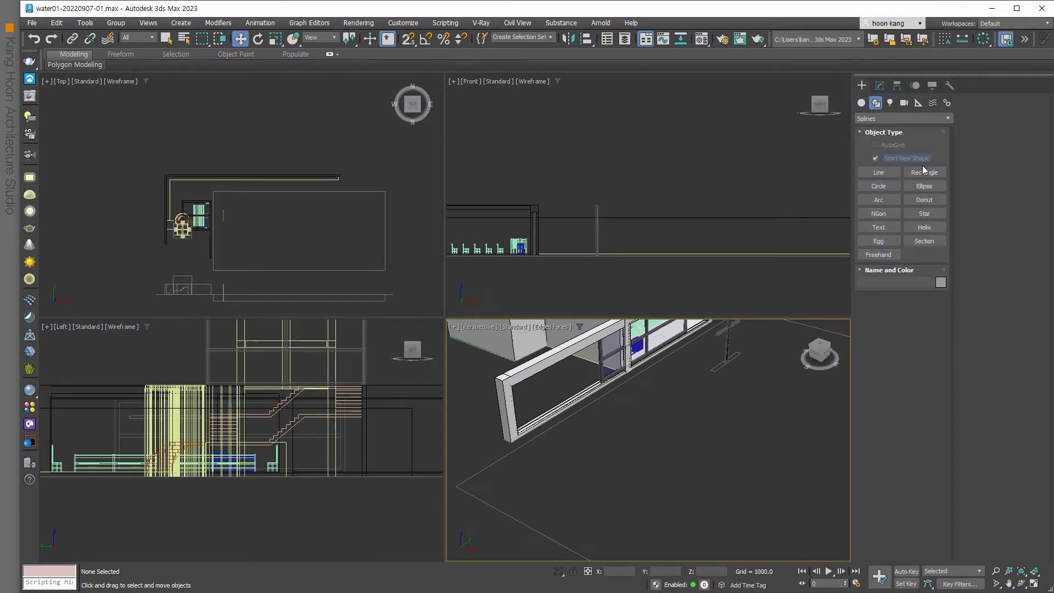
- Draw Rectangle029 with 2.5D snap over the pool outline in the Top view
left_click(927, 172)
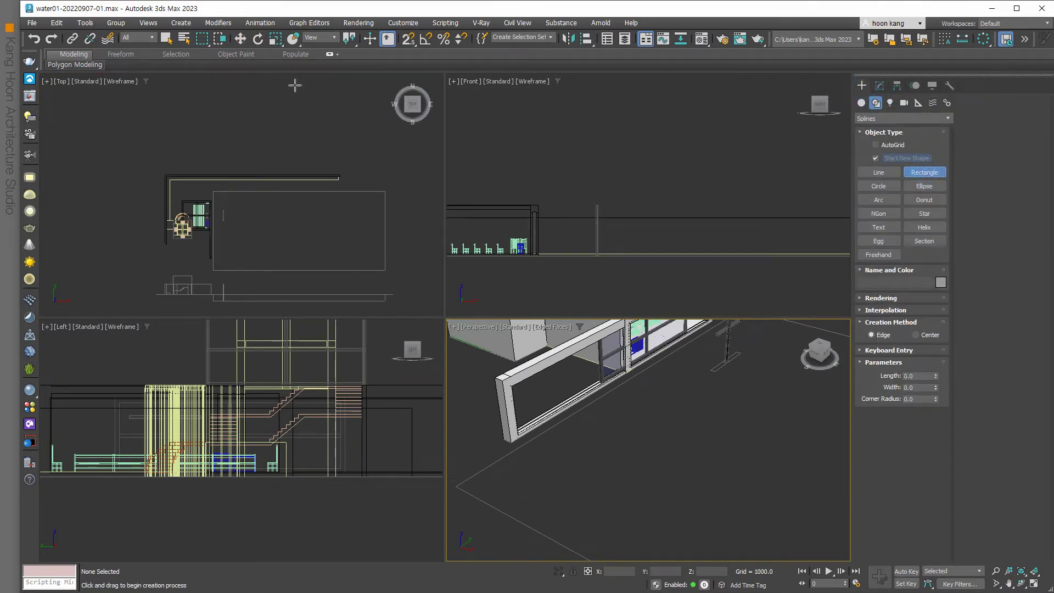
key("s")
left_click(299, 201)
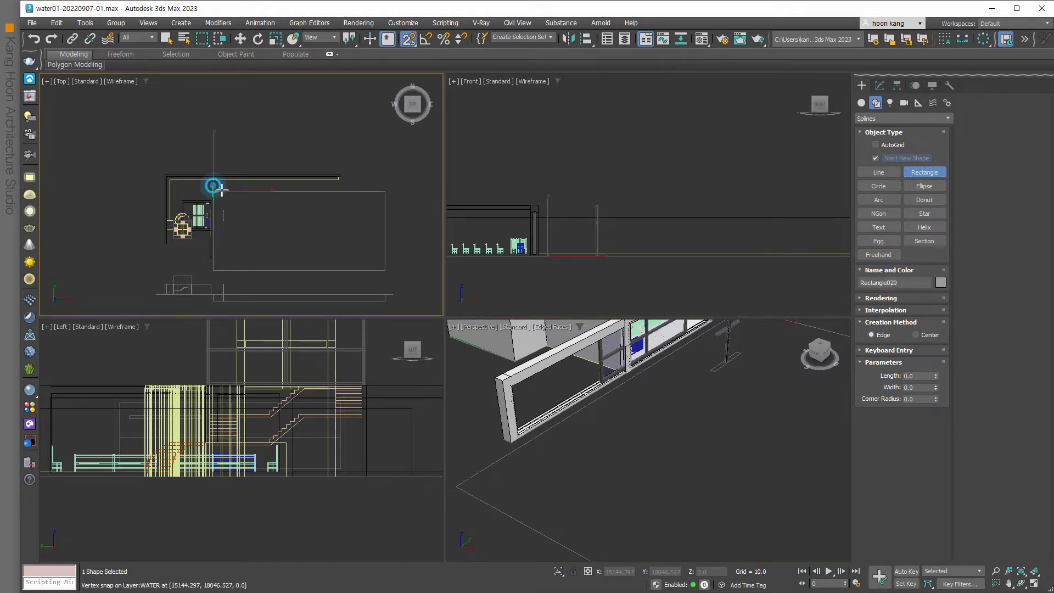
left_click_drag(213, 192, 387, 272)
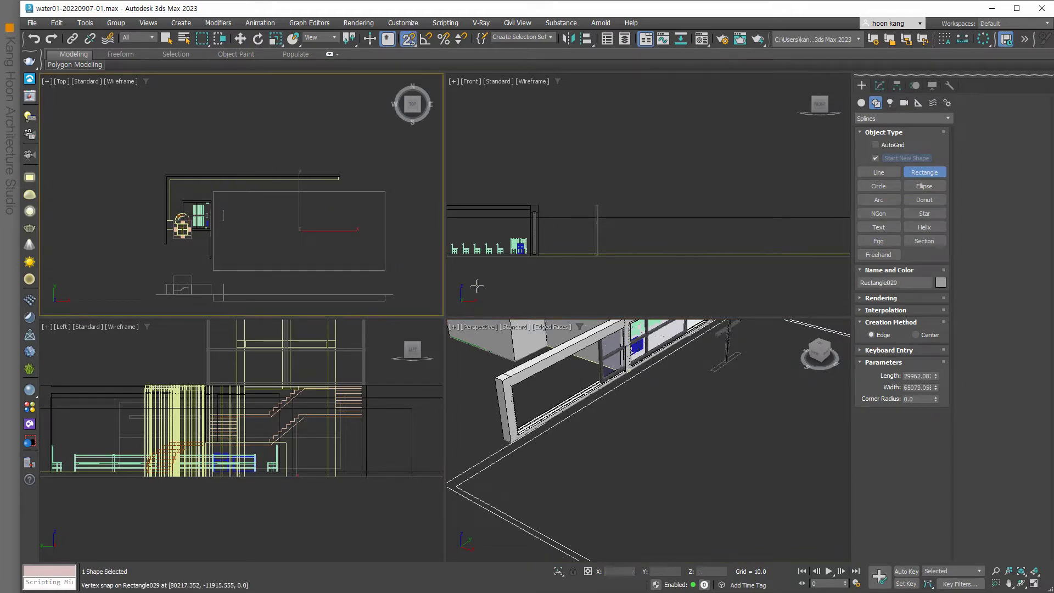
scroll(607, 404, "down", 5)
mouse_move(631, 434)
middle_mouse_down()
mouse_move(555, 406)
mouse_move(480, 353)
mouse_move(503, 371)
middle_mouse_up()
key("alt+w")
scroll(426, 327, "up", 3)
scroll(426, 327, "down", 3)
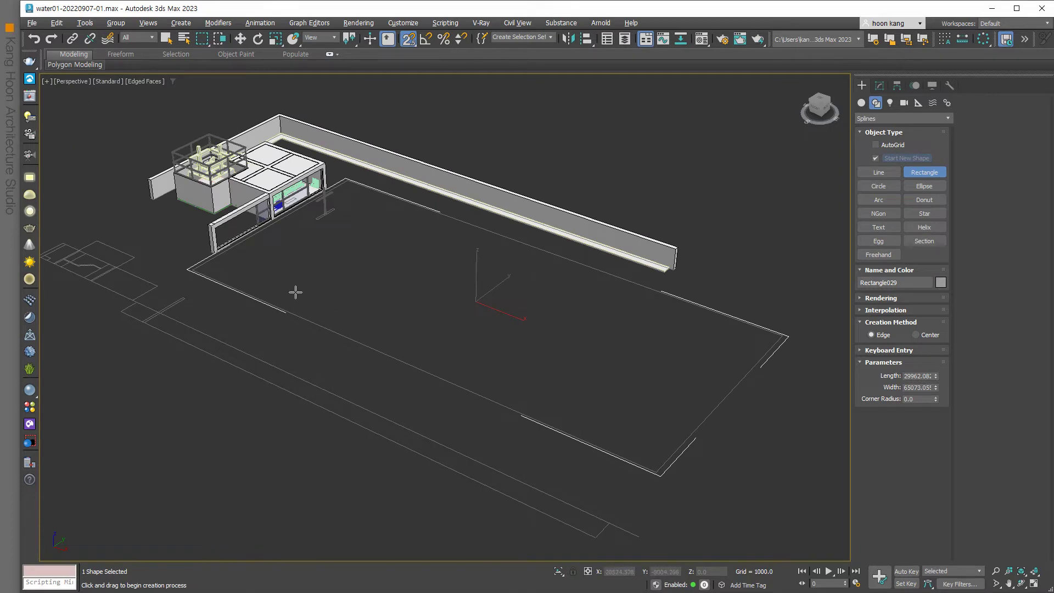
right_click(265, 317)
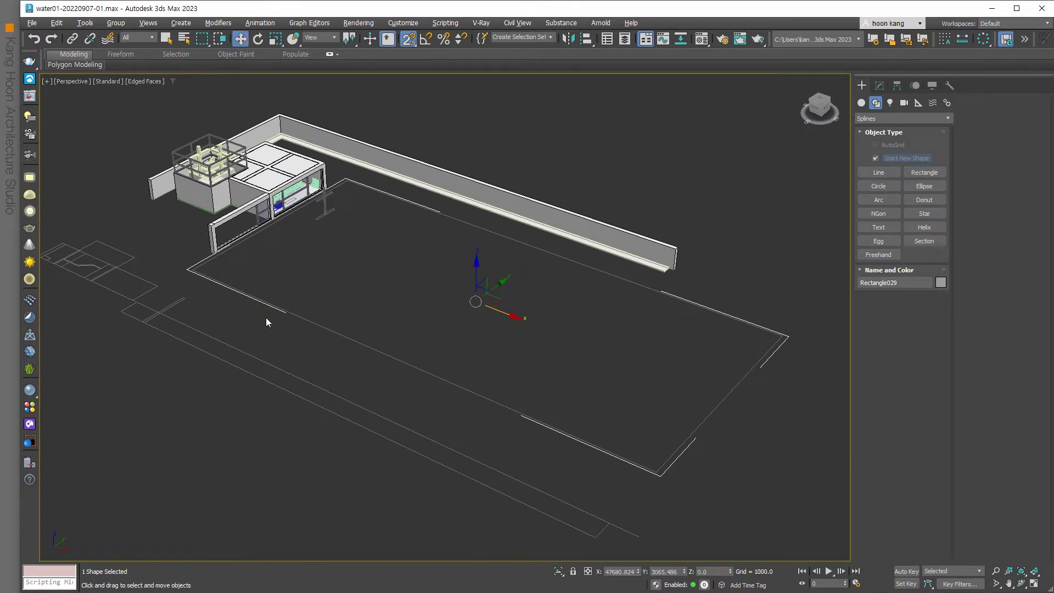
- Convert Rectangle029 to an Editable Spline and give it a 300-unit outline
right_click(266, 317)
mouse_move(322, 453)
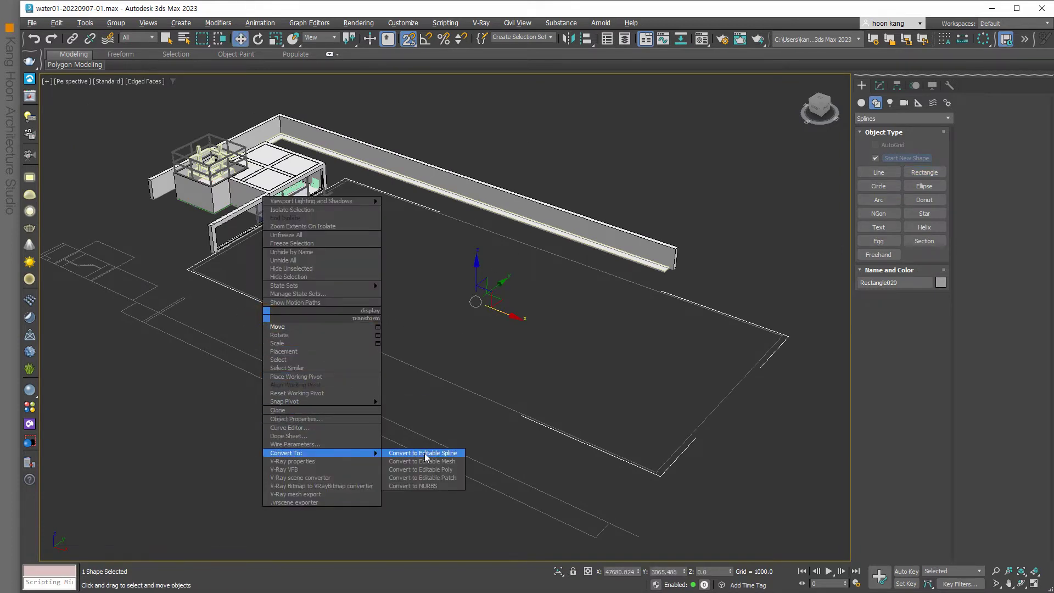
left_click(425, 454)
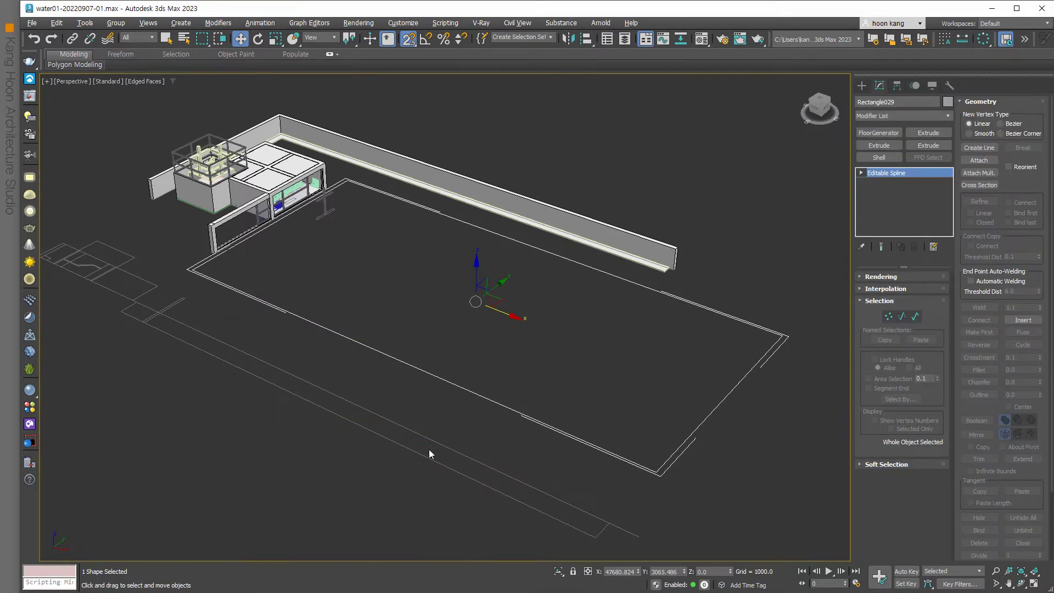
key("3")
left_click(1025, 395)
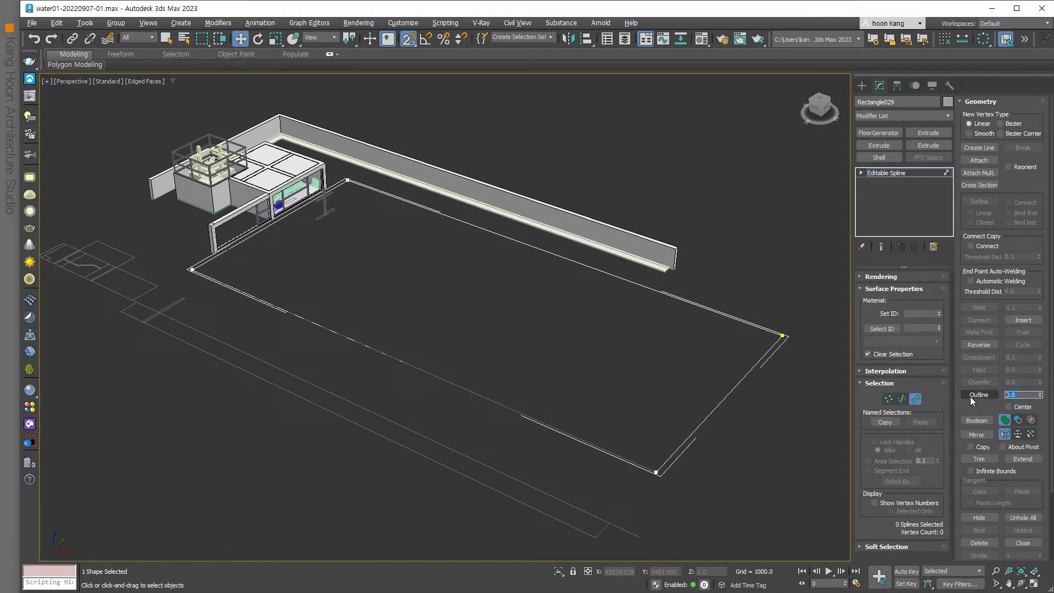
type("3")
key("Return")
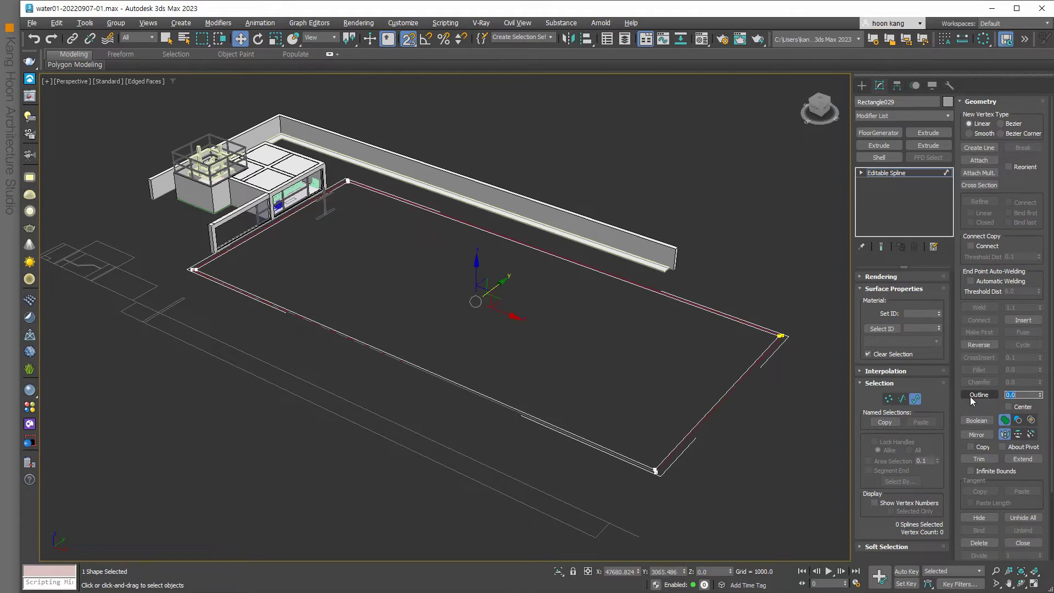
left_click(810, 432)
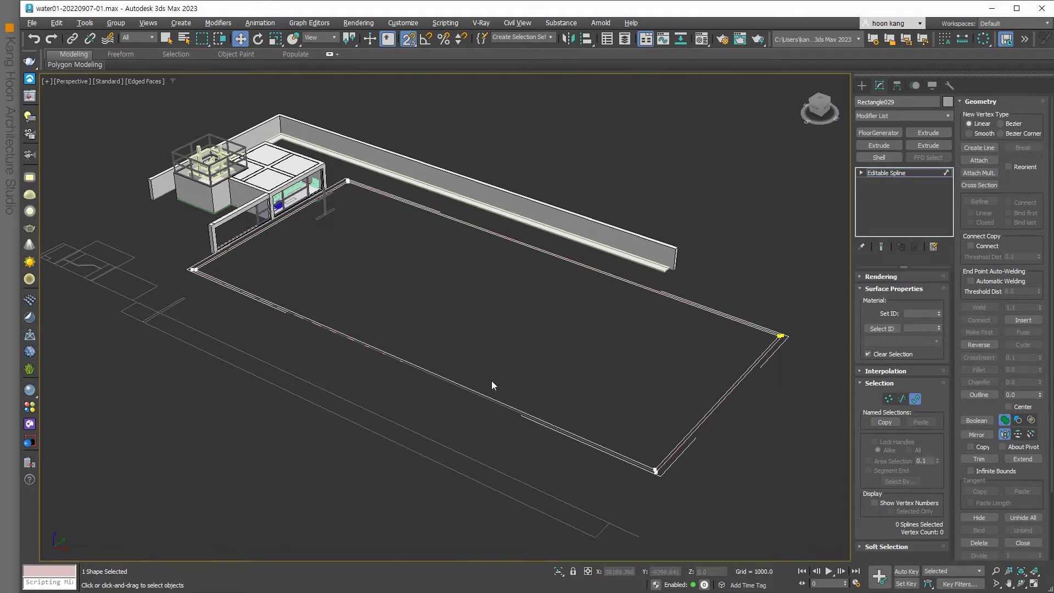
- With snapping off, shift the whole rectangle slightly left in the Top view
key("alt+w")
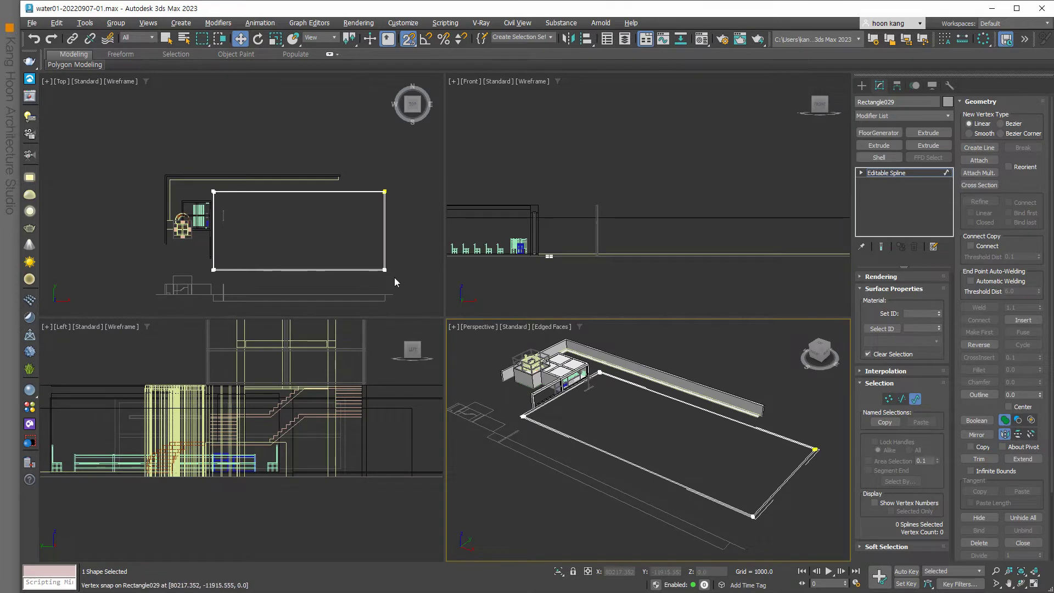
left_click(395, 282)
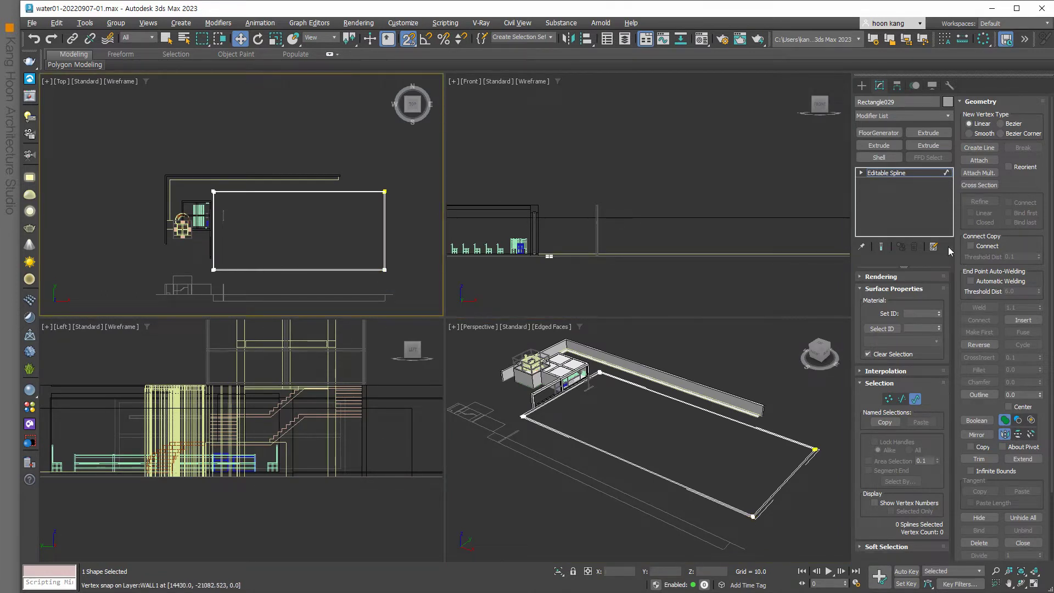
left_click(915, 399)
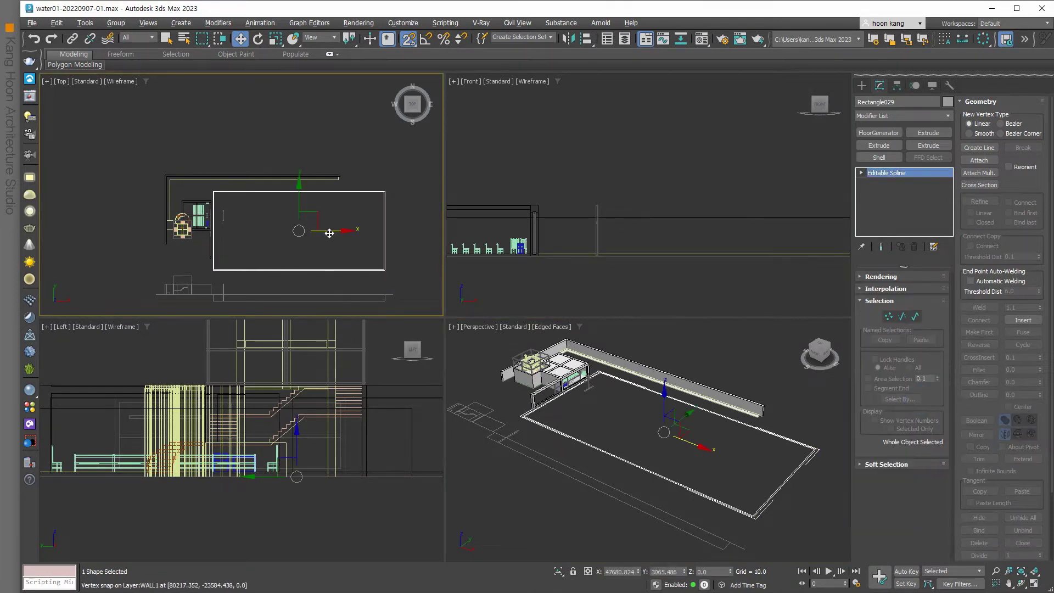
mouse_move(412, 104)
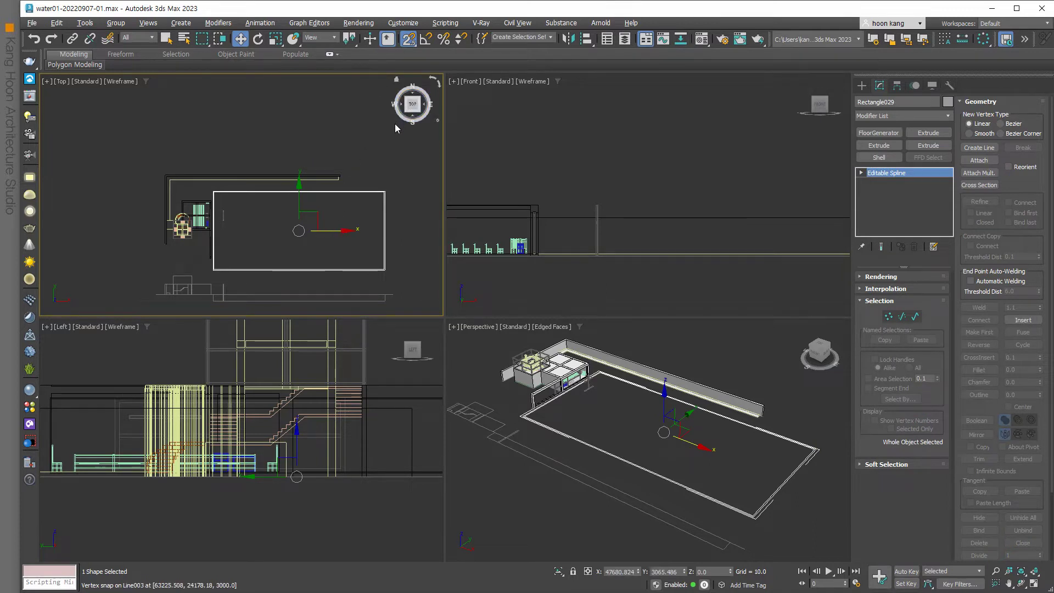
key("s")
left_click_drag(341, 229, 335, 230)
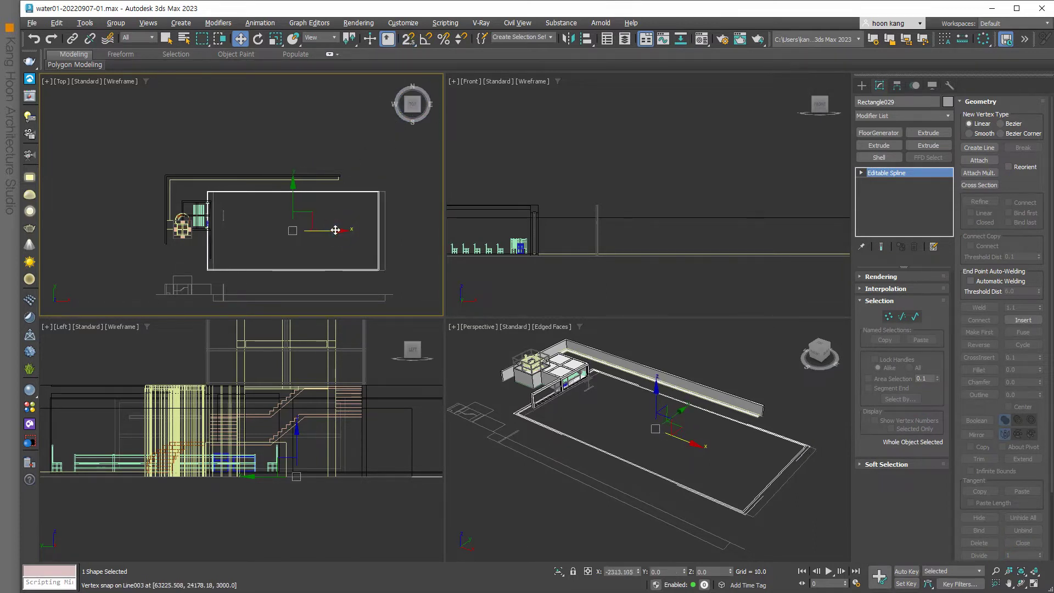
scroll(224, 253, "up", 5)
scroll(196, 242, "up", 4)
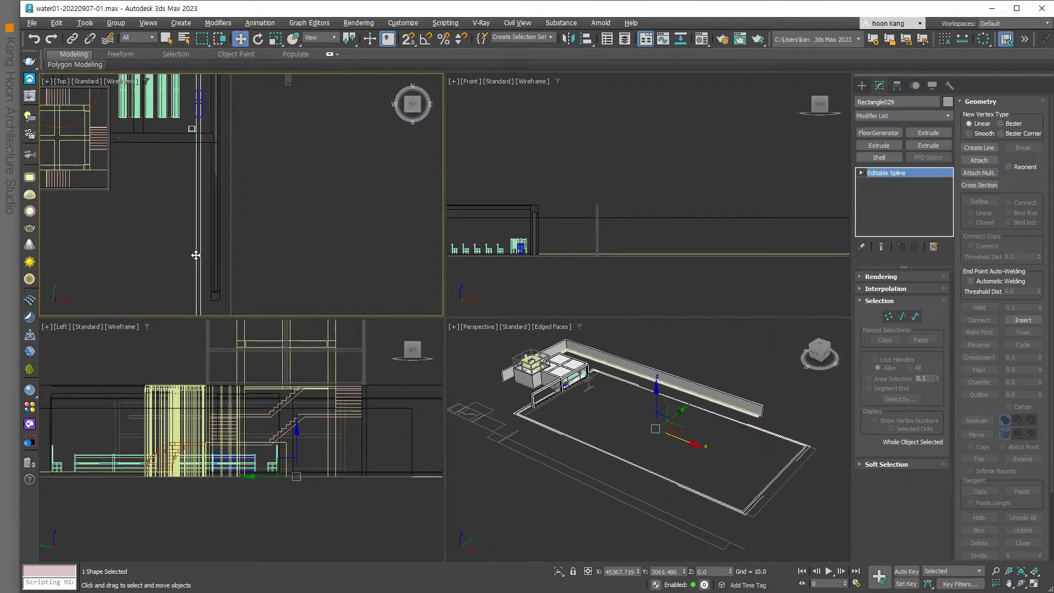
scroll(199, 240, "down", 1)
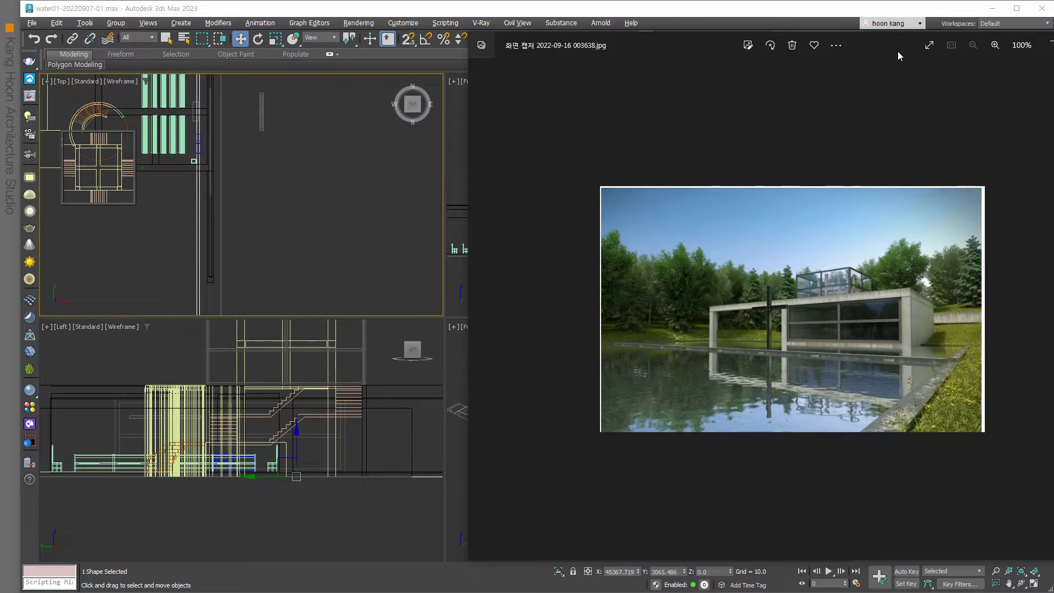
- Compare the concrete-house and chapel-by-water renders in Photos, then close the chapel viewer
left_click_drag(890, 38, 610, 61)
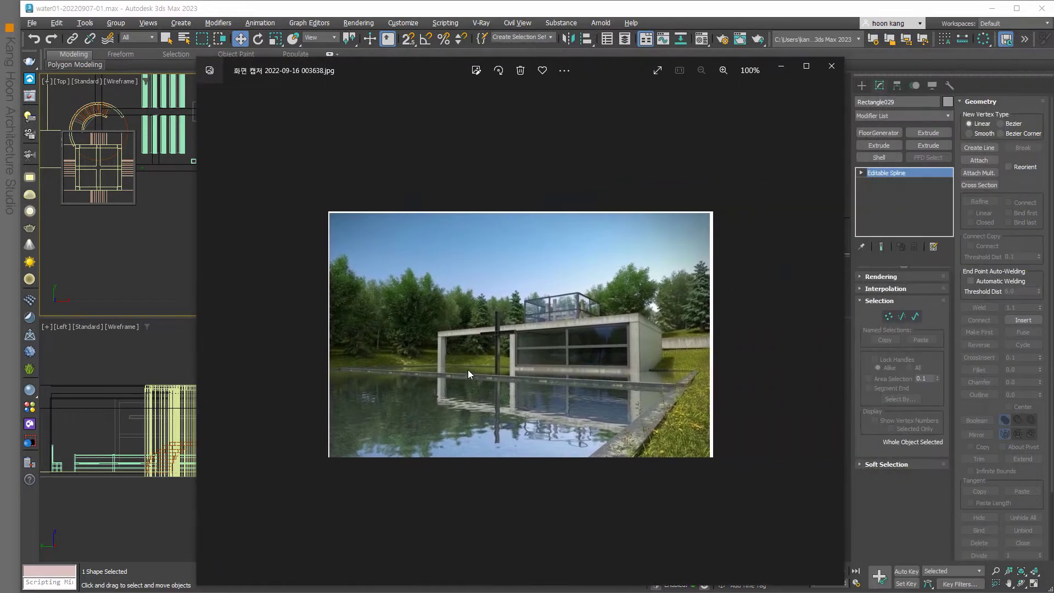
key("Left")
key("Left")
key("Right")
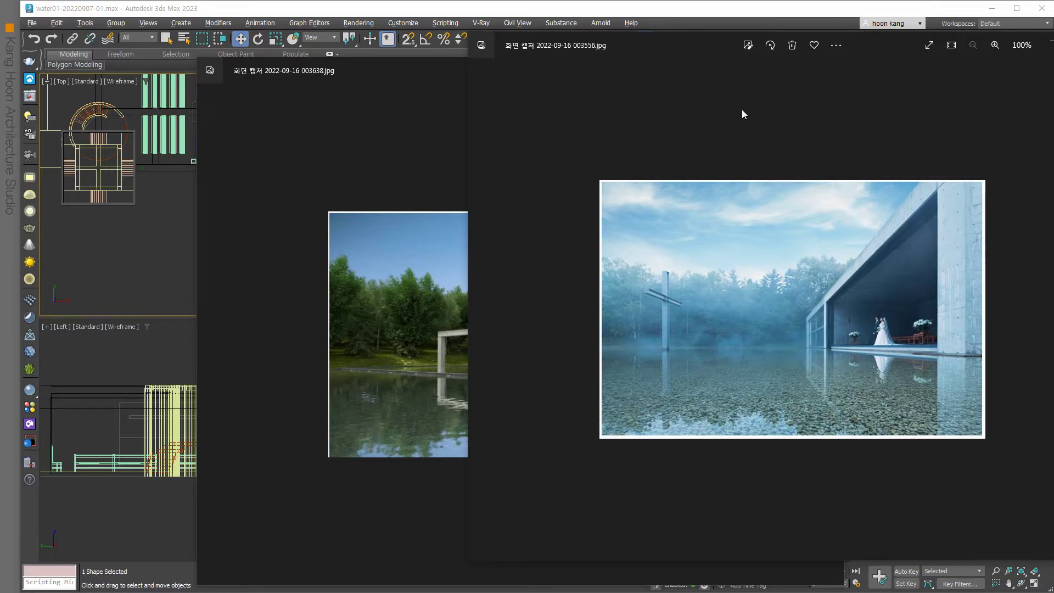
mouse_move(676, 48)
left_mouse_down()
mouse_move(828, 55)
mouse_move(841, 73)
left_mouse_up()
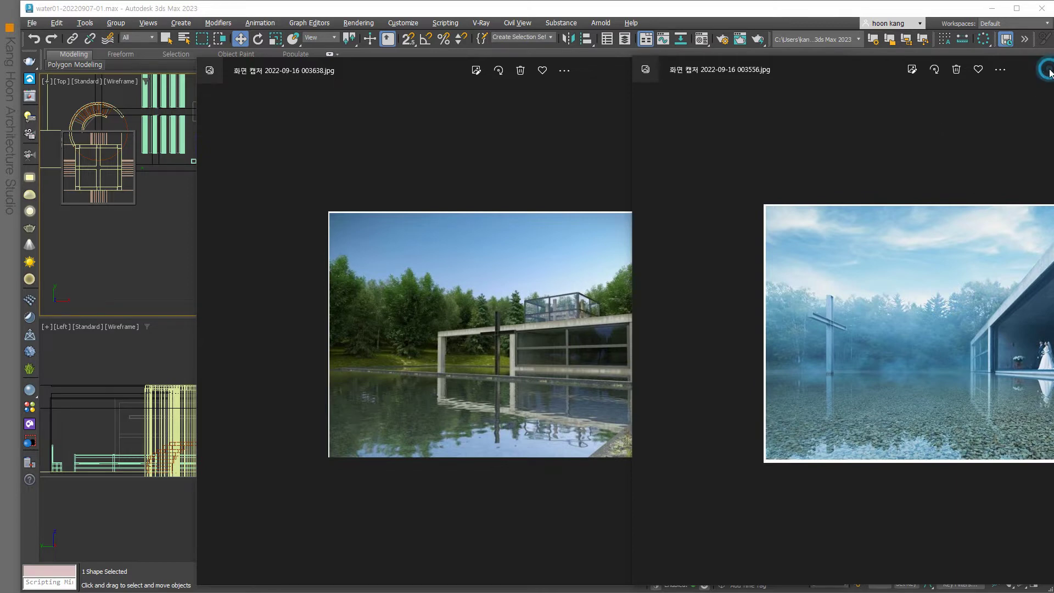
key("alt+F4")
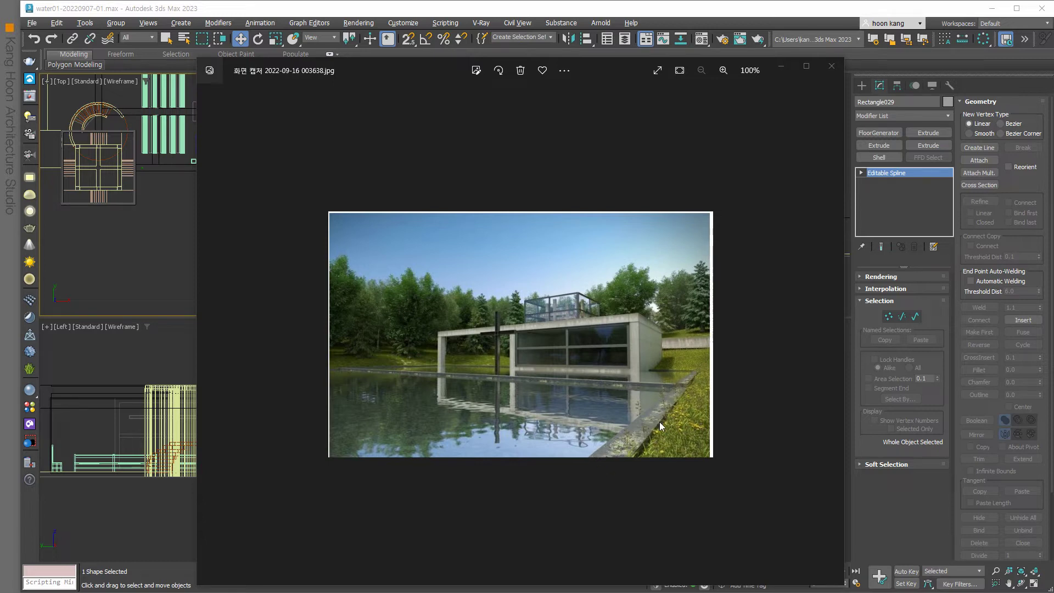
- Close the reference viewer and convert the pool rectangle to an Editable Poly
left_click(832, 66)
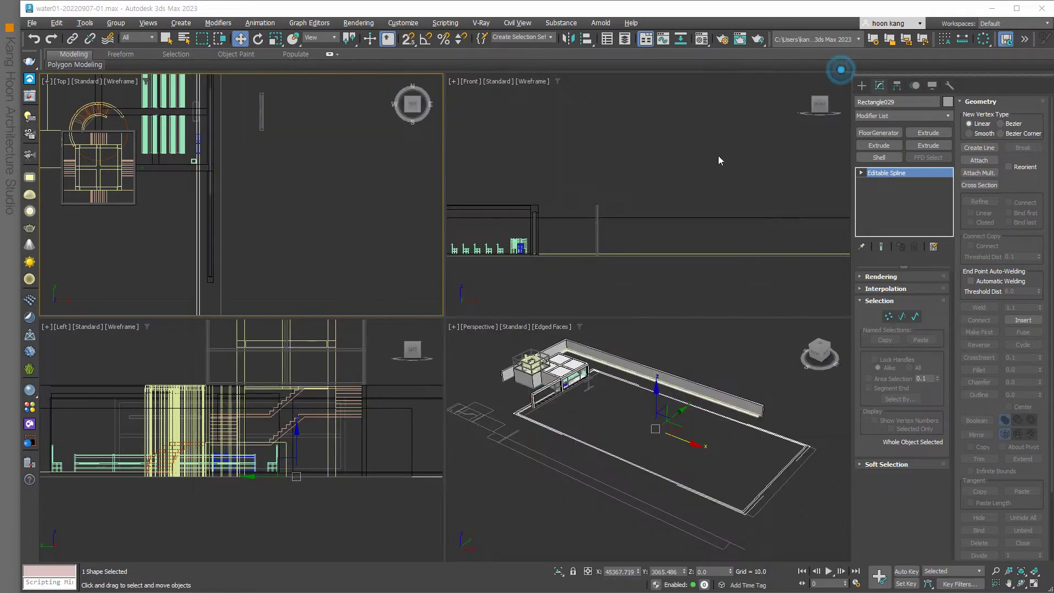
left_click(538, 486)
scroll(566, 455, "up", 5)
left_click(576, 433)
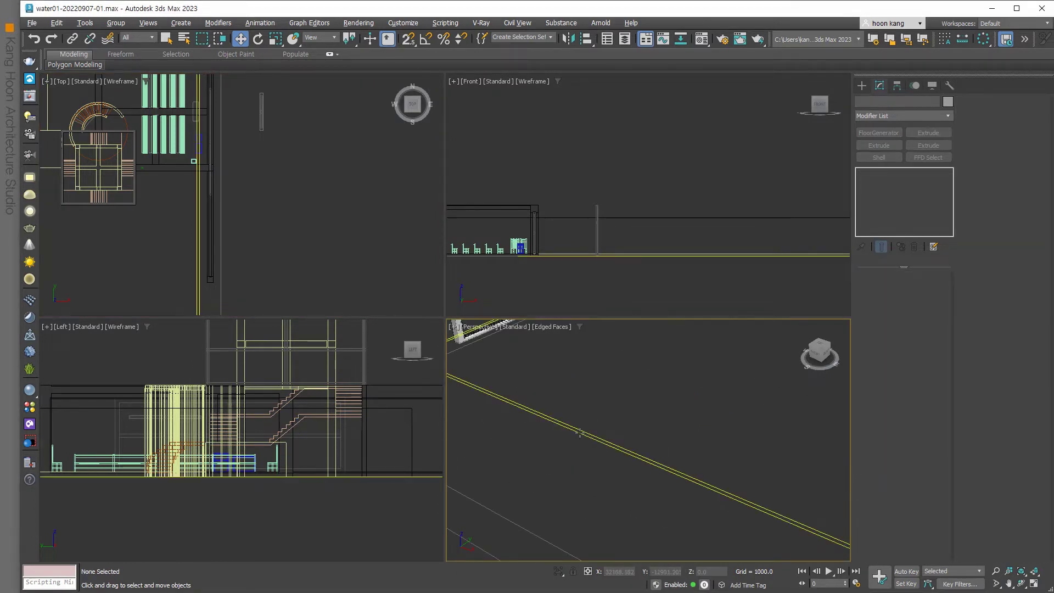
mouse_move(819, 353)
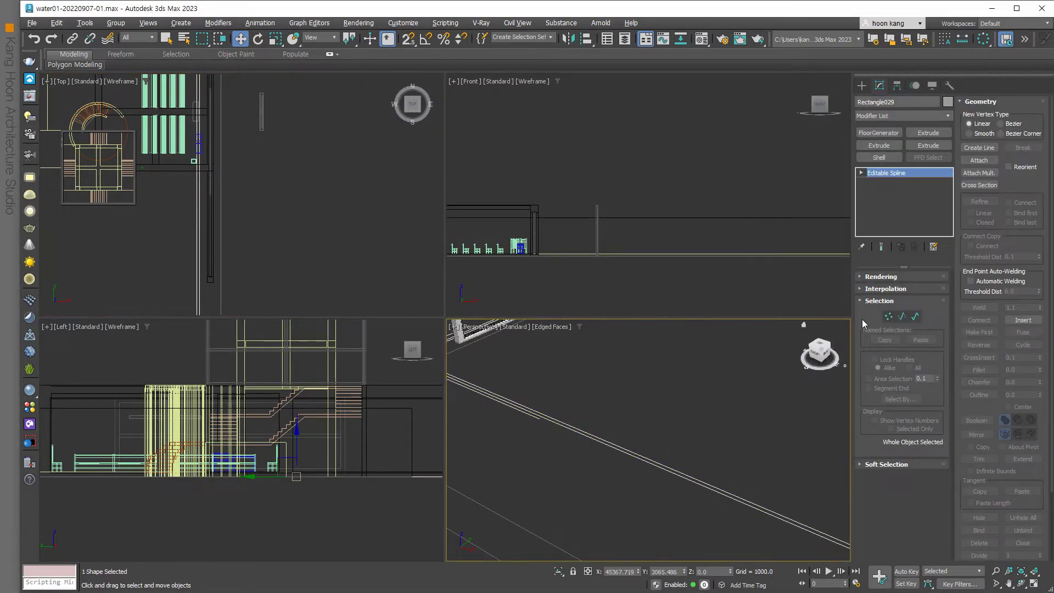
right_click(669, 470)
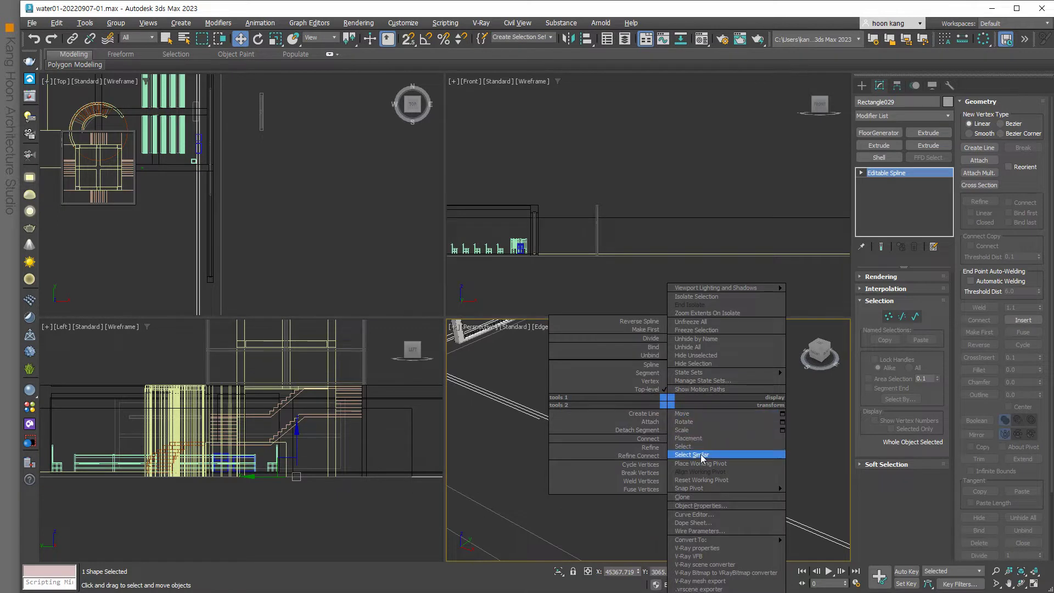
mouse_move(700, 539)
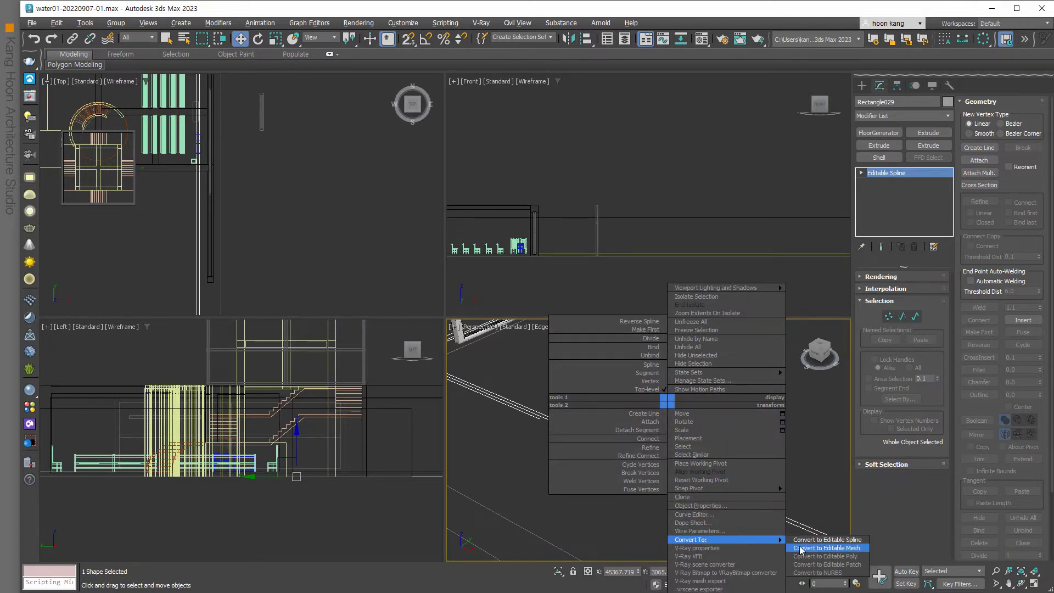
left_click(803, 556)
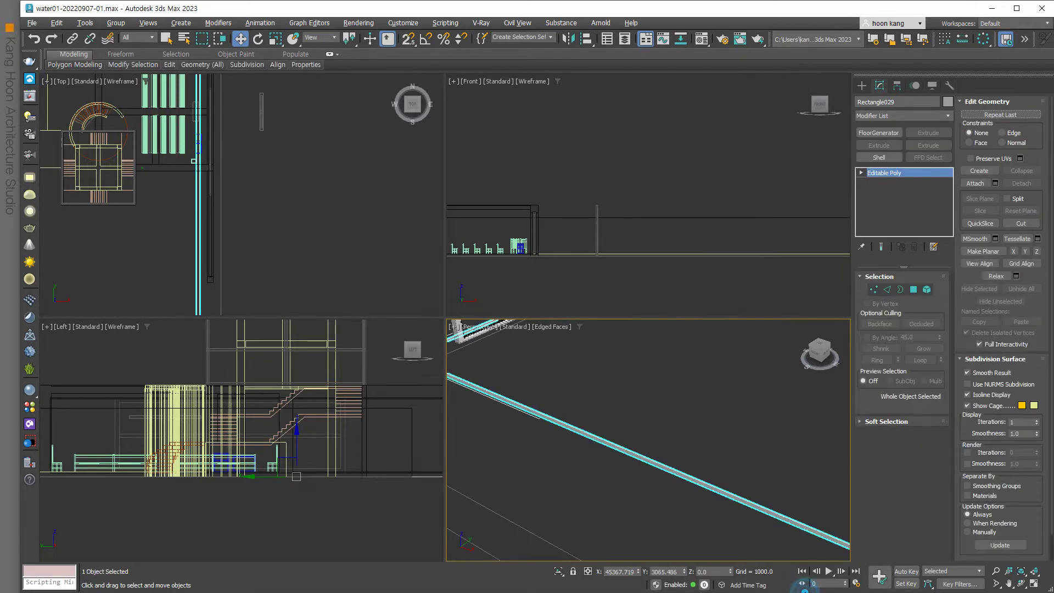
- Extrude the rim's open border downward to form the pool side walls
left_click(900, 288)
left_click(576, 427)
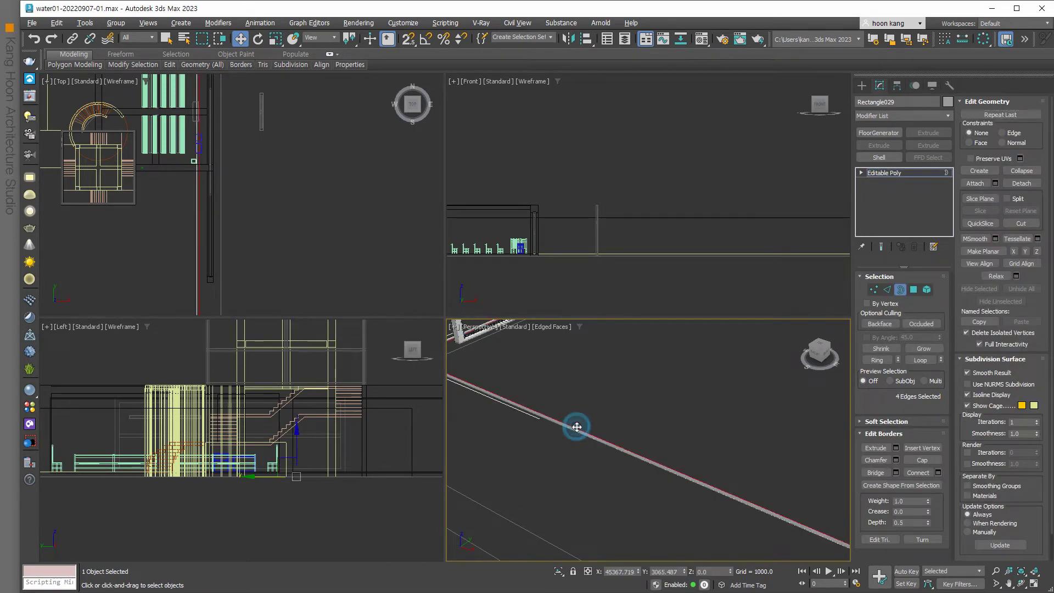
key("z")
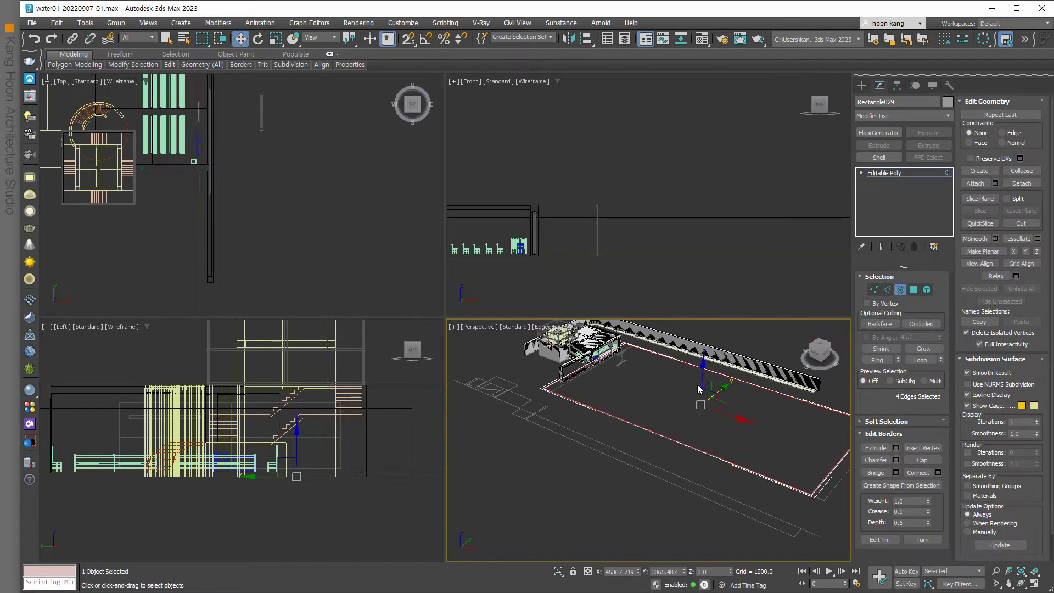
left_click_drag(701, 369, 711, 381, "shift")
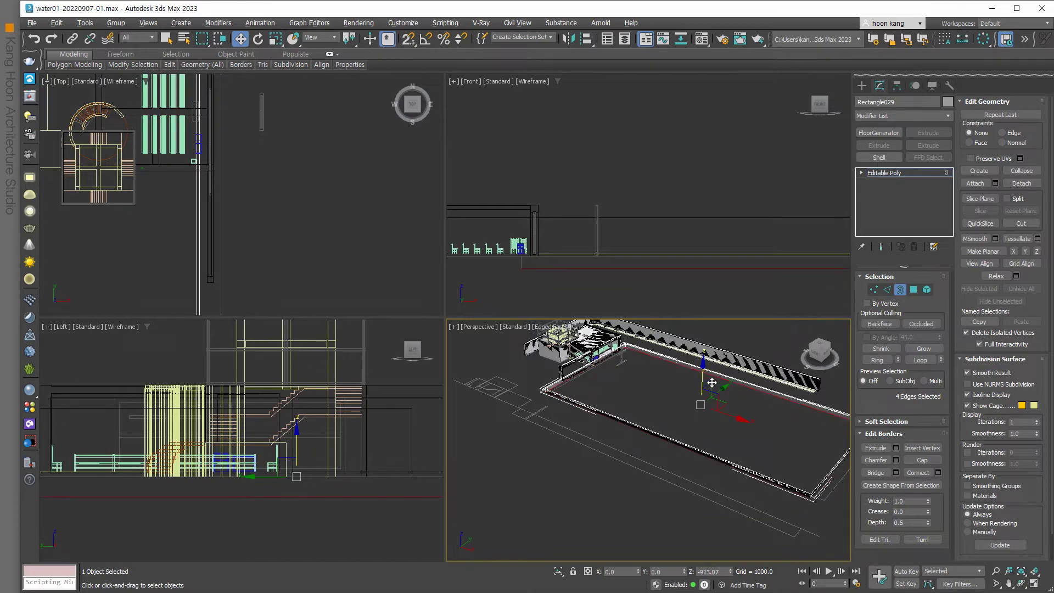
scroll(693, 416, "up", 5)
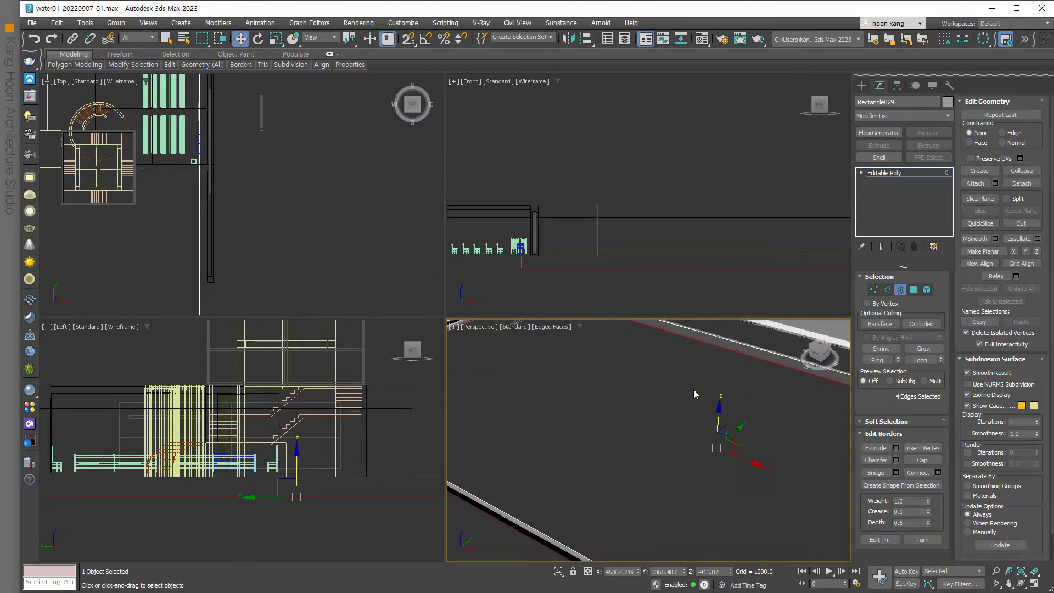
middle_click_drag(694, 389, 706, 442)
scroll(615, 370, "up", 1)
scroll(590, 365, "up", 1)
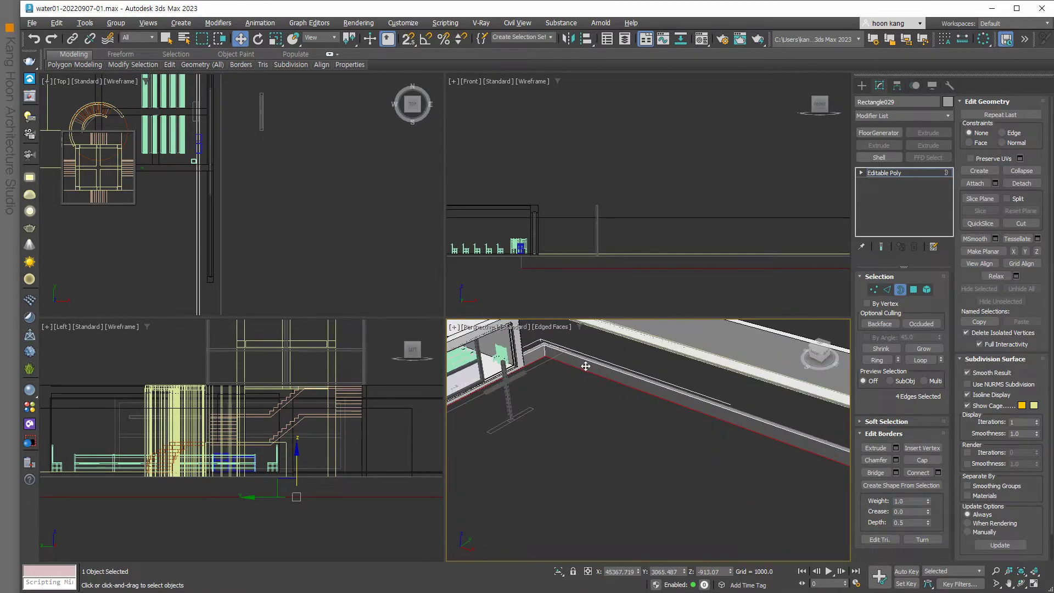
scroll(599, 378, "down", 3)
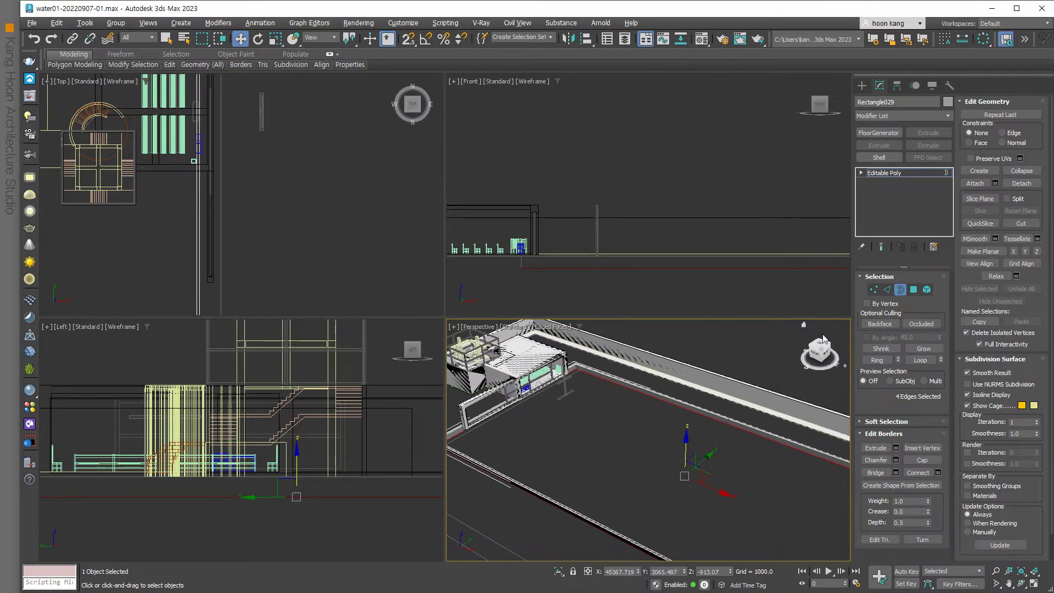
left_click(872, 290)
- Maximize the Front view and window-select the pool walls' four bottom vertices
scroll(708, 299, "up", 2)
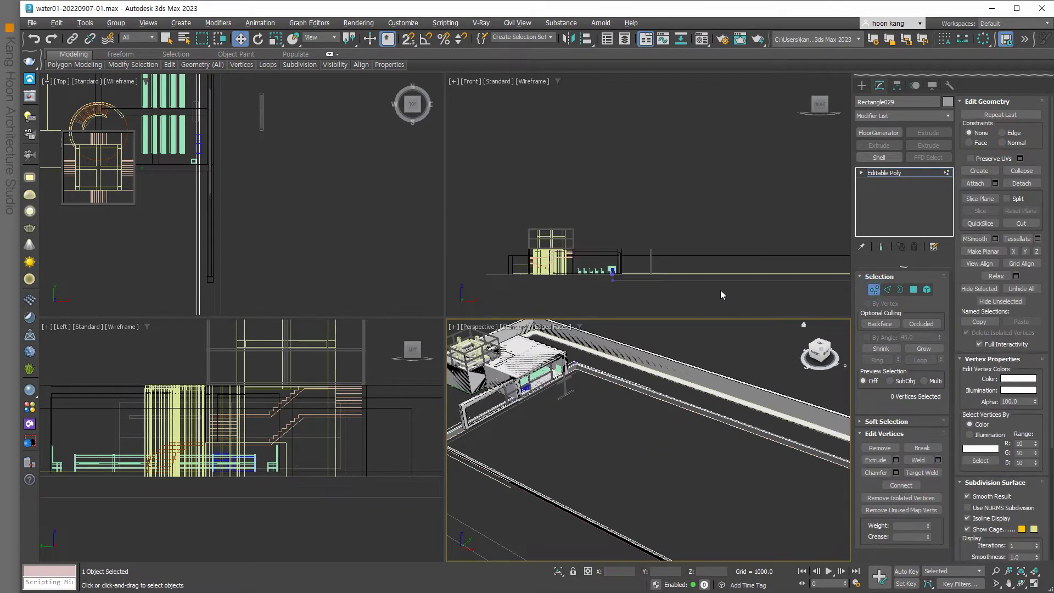
scroll(720, 290, "up", 2)
key("alt+w")
scroll(656, 324, "down", 3)
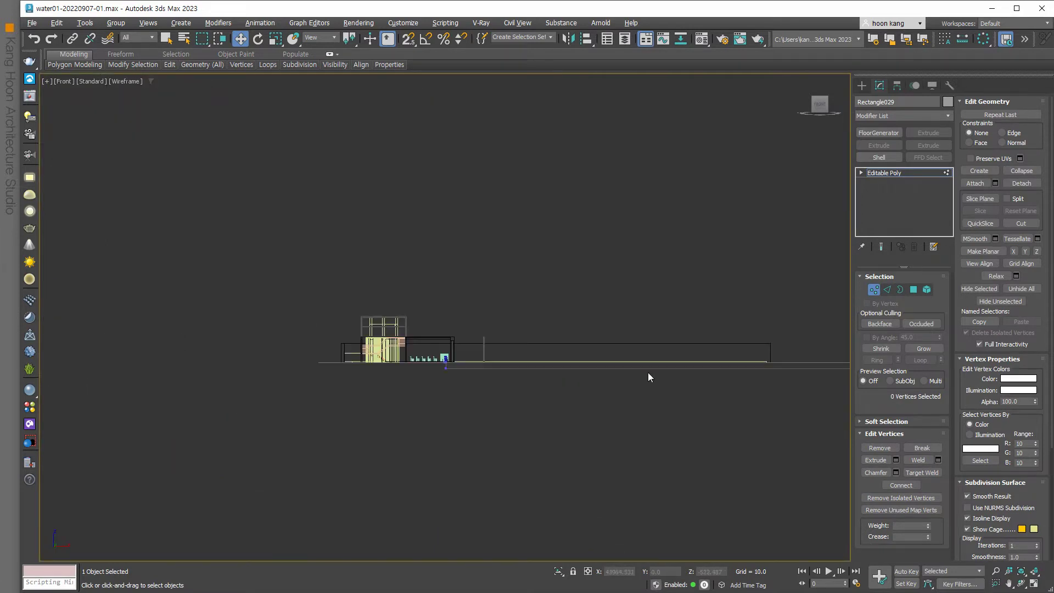
middle_click_drag(647, 372, 556, 348)
left_click_drag(776, 338, 317, 322)
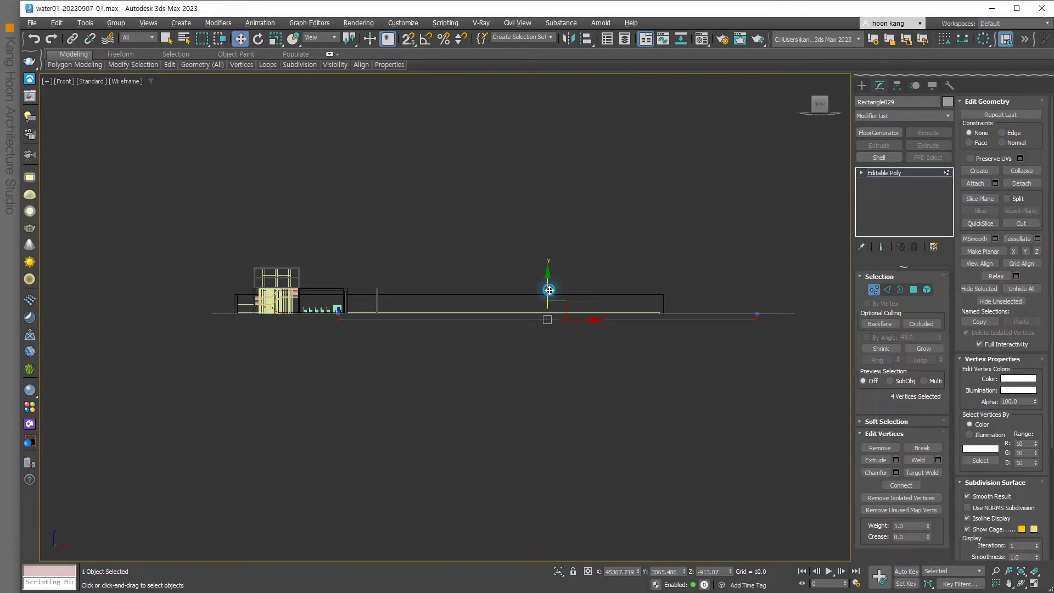
- Snap the four bottom vertices to the ground line with 2.5D snap and open Move Type-In
mouse_move(549, 290)
left_mouse_down()
mouse_move(766, 308)
mouse_move(567, 305)
mouse_move(547, 355)
left_mouse_up()
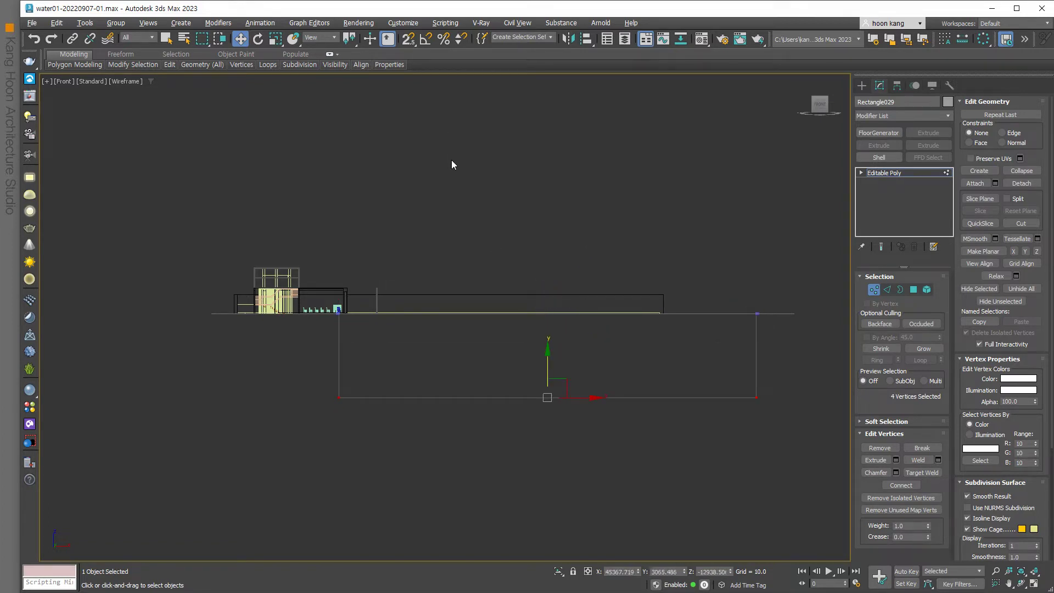
key("s")
mouse_move(545, 350)
left_mouse_down()
mouse_move(760, 328)
mouse_move(758, 313)
left_mouse_up()
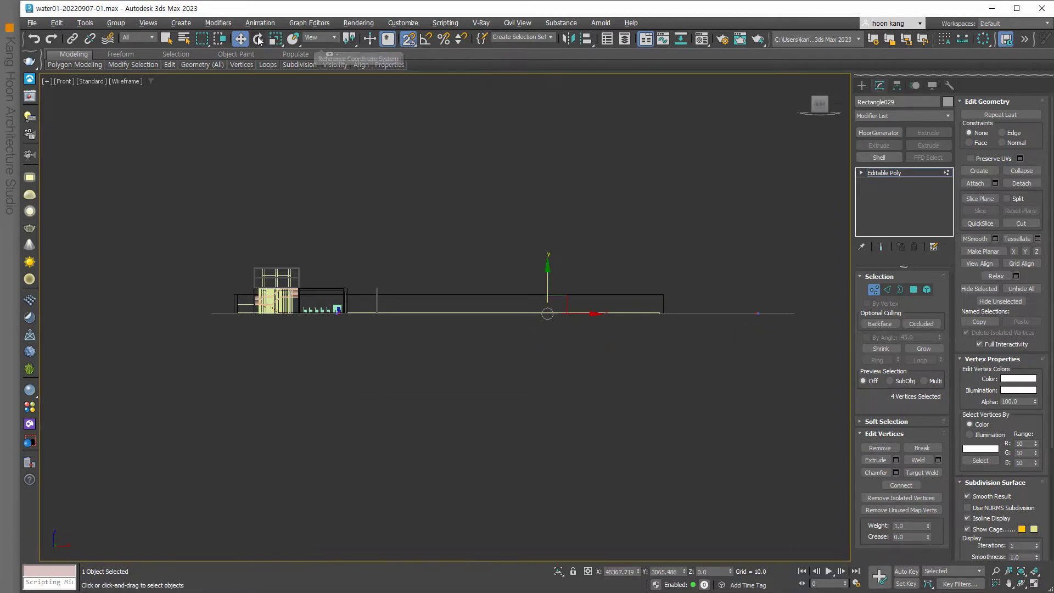
right_click(240, 38)
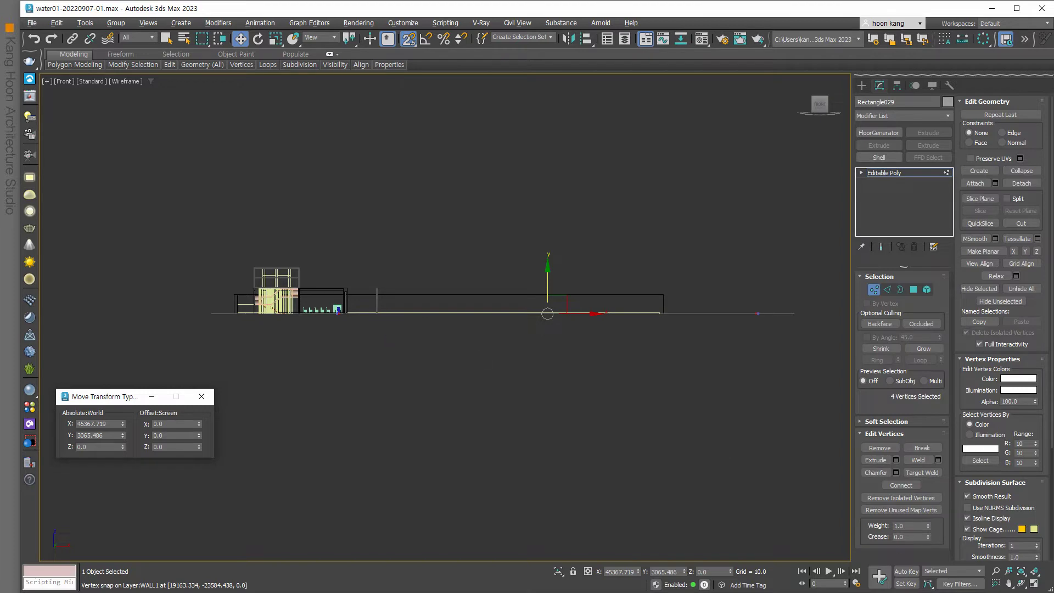
- Offset the four bottom vertices by -700 in Screen Y so they sit at Z -700, then deselect
key("alt+Tab")
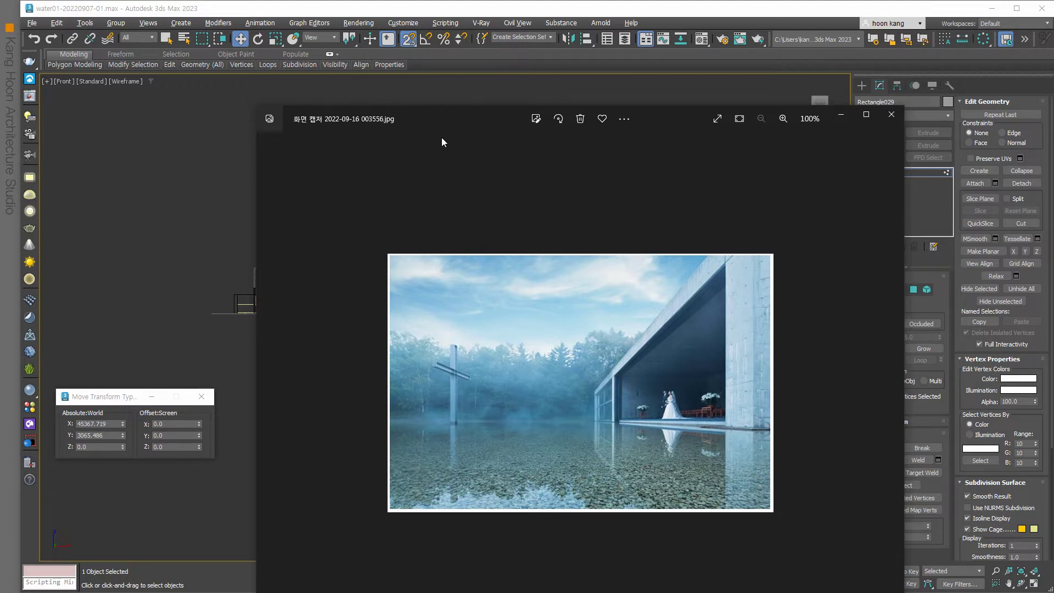
key("alt+Tab")
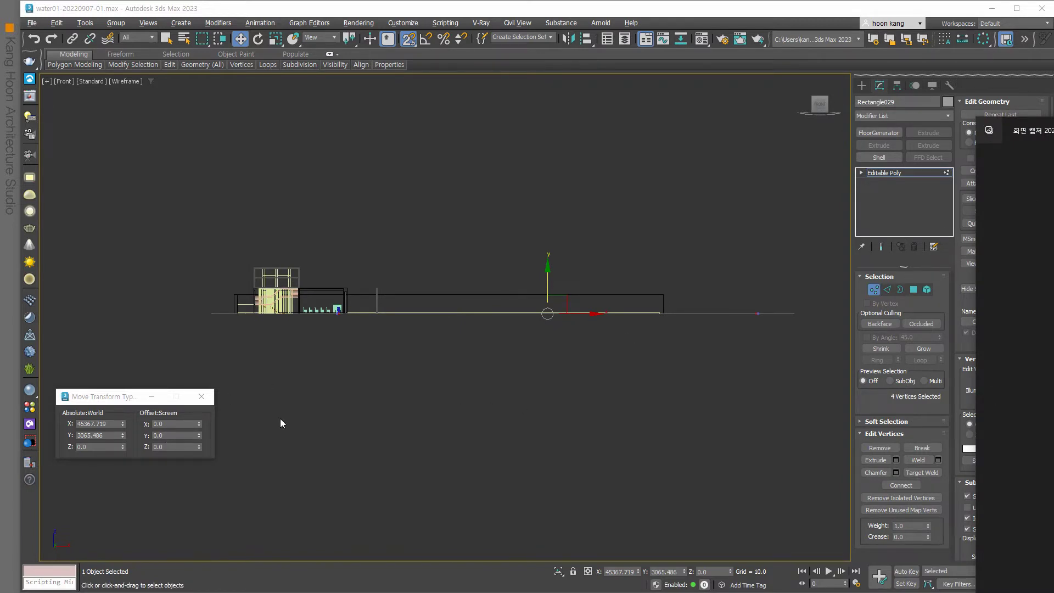
left_click_drag(168, 392, 266, 385)
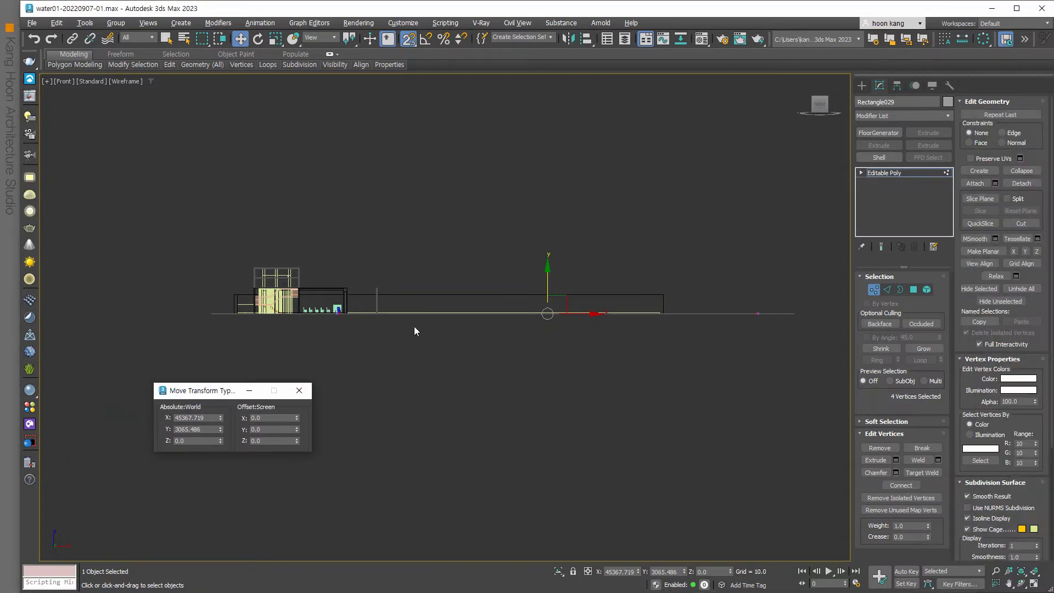
double_click(271, 429)
key("Return")
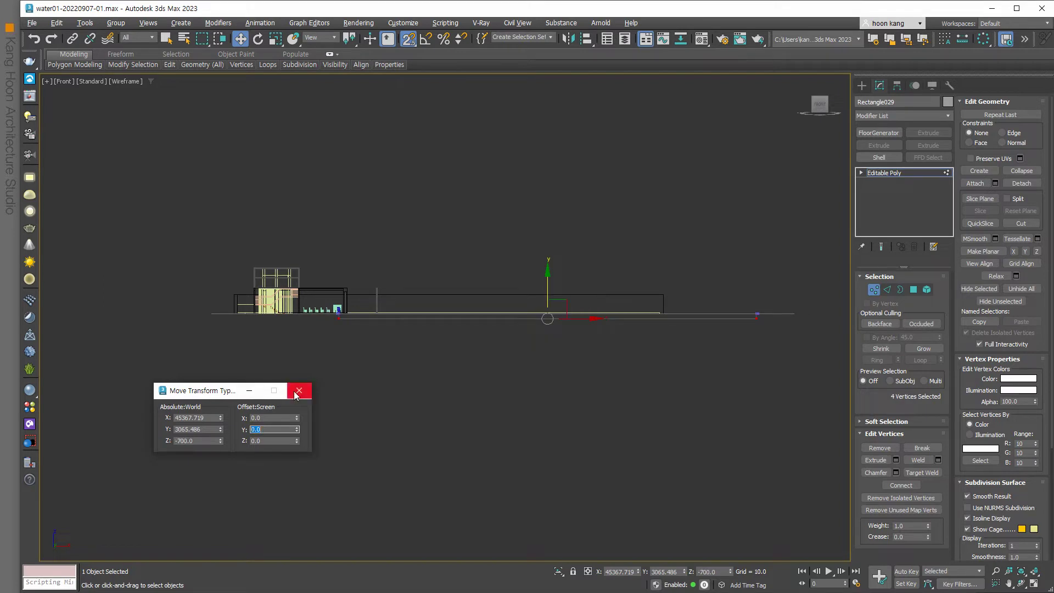
left_click(298, 390)
left_click(392, 424)
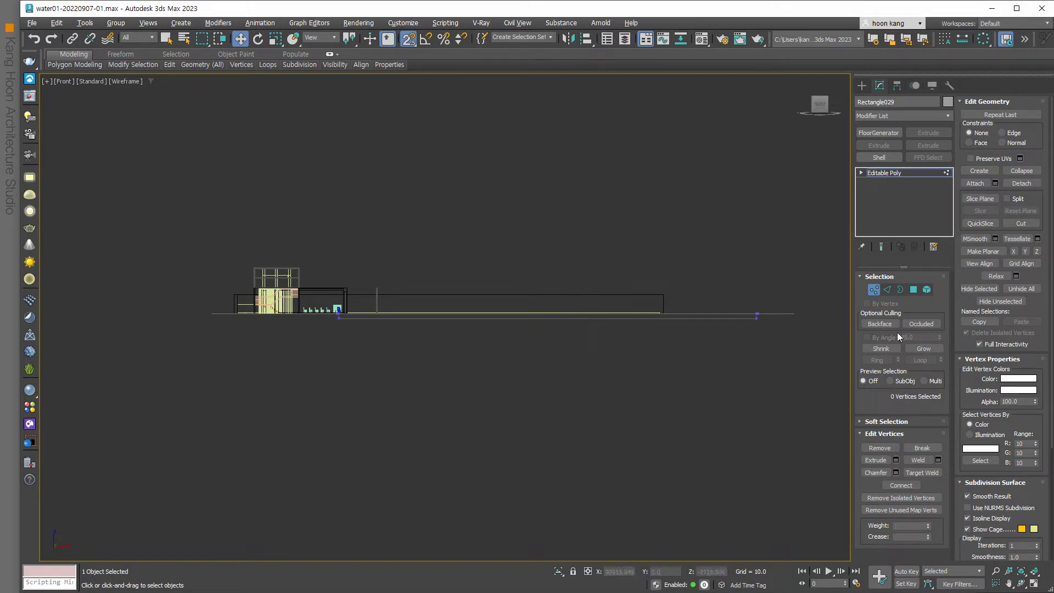
- Leave Vertex mode, restore the four-view layout and select Rectangle029's outline edges
left_click(872, 289)
left_click(522, 467)
key("alt+w")
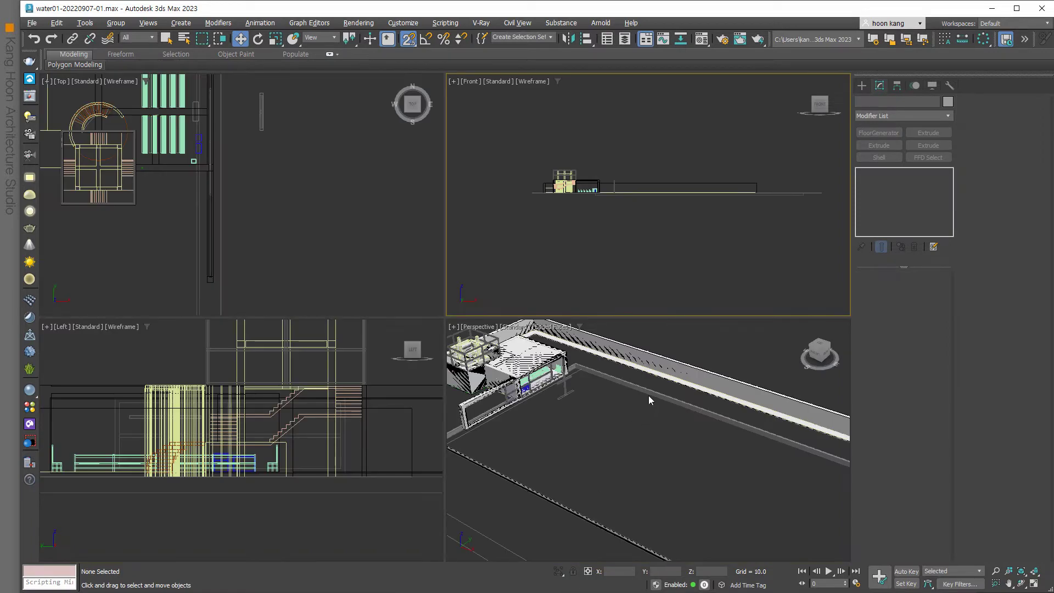
left_click(649, 394)
left_click(887, 290)
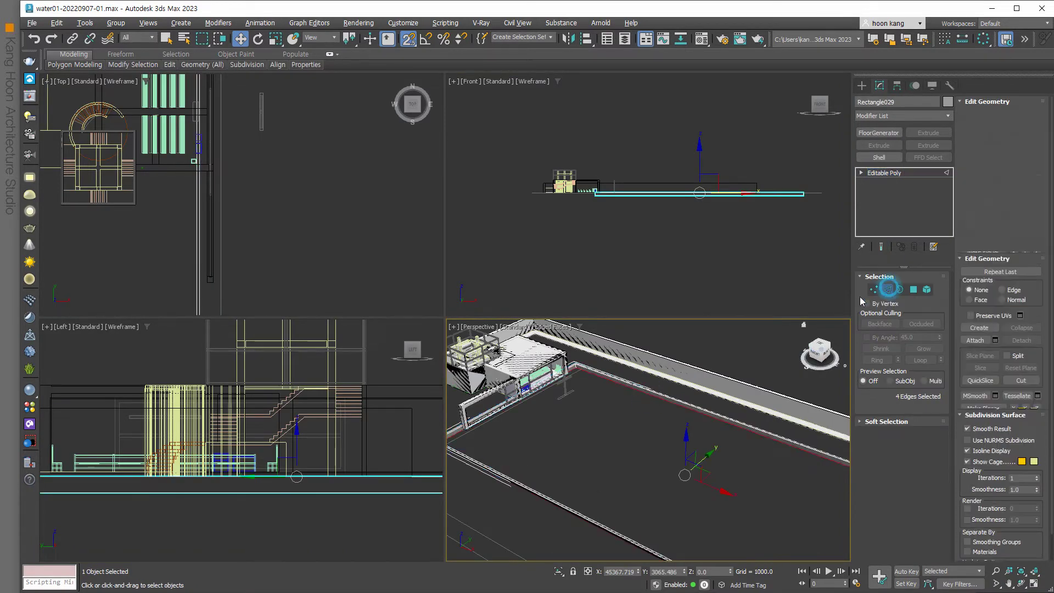
left_click(629, 389)
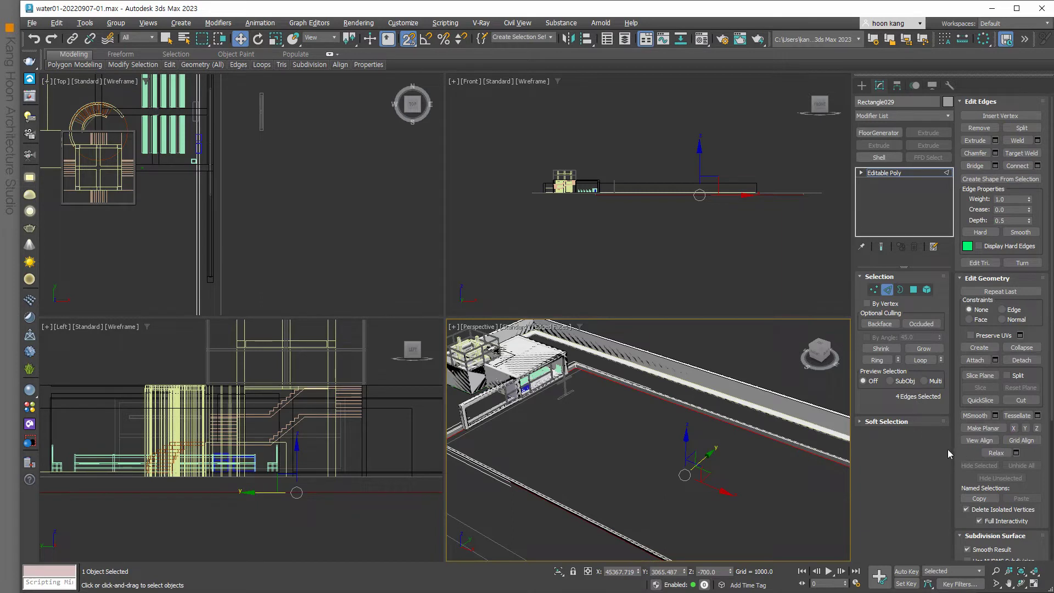
- Cap Rectangle029's open bottom border to give the pool a floor face
scroll(986, 479, "down", 2)
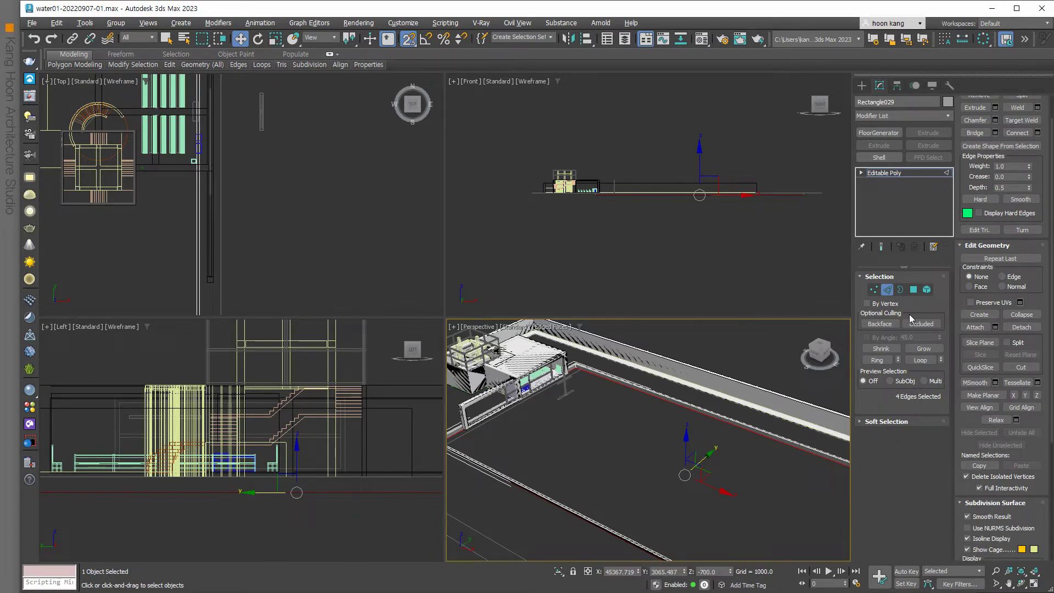
left_click(900, 289)
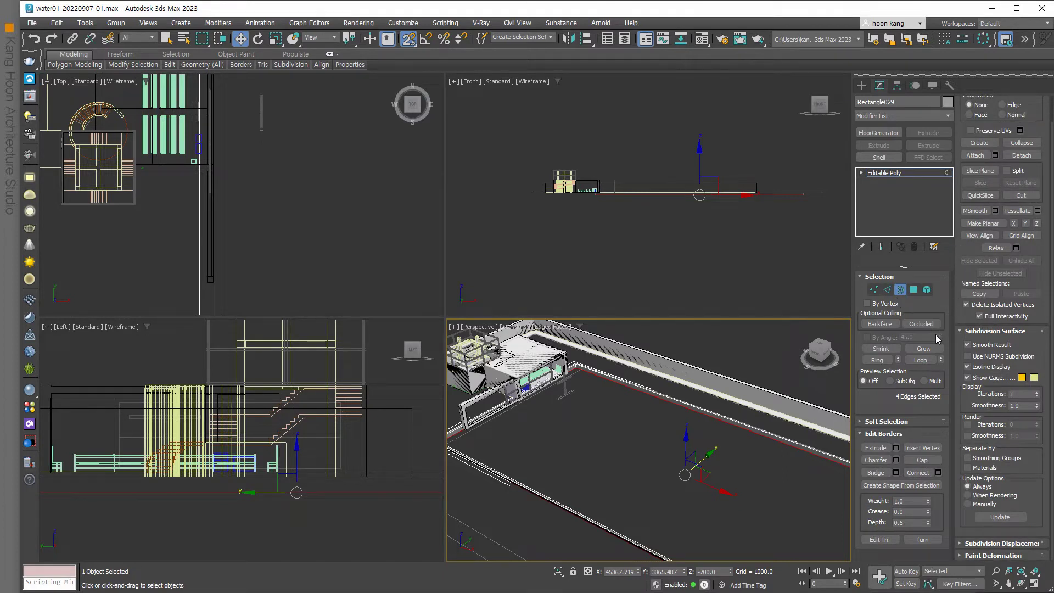
left_click(922, 459)
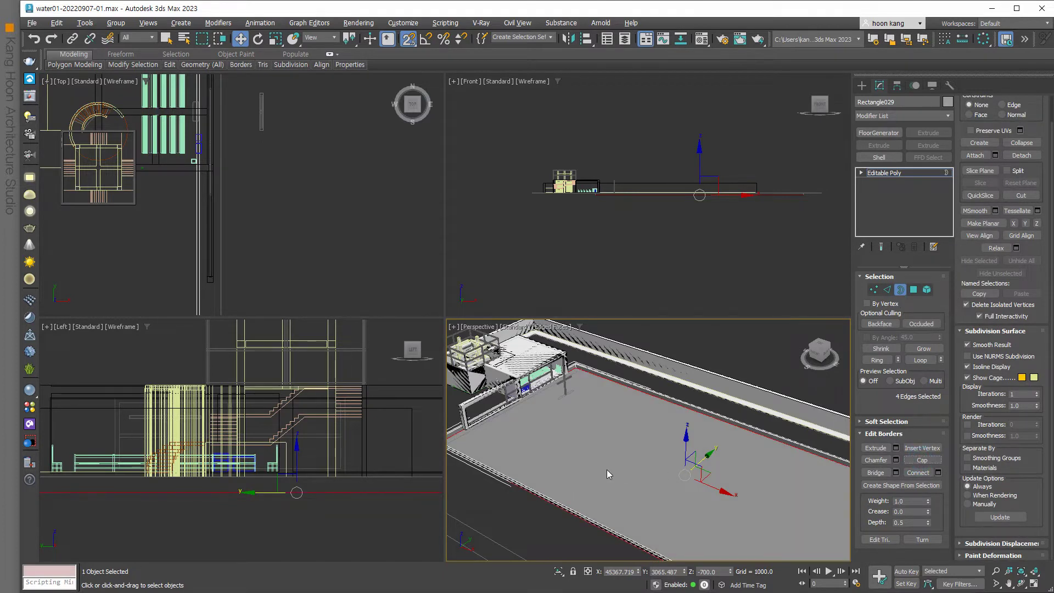
left_click(506, 529)
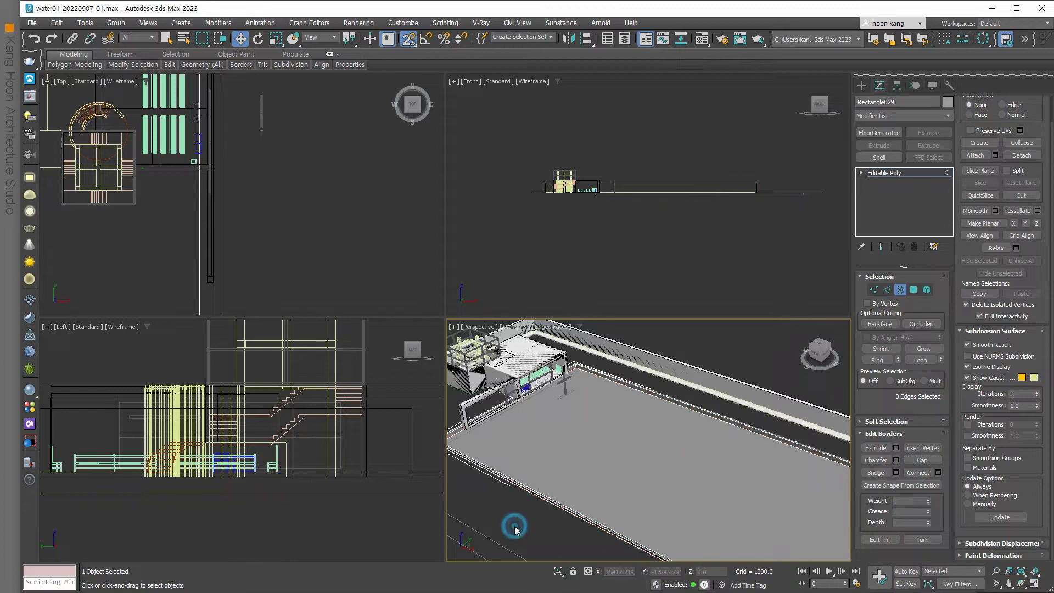
left_click(541, 501)
scroll(540, 501, "down", 5)
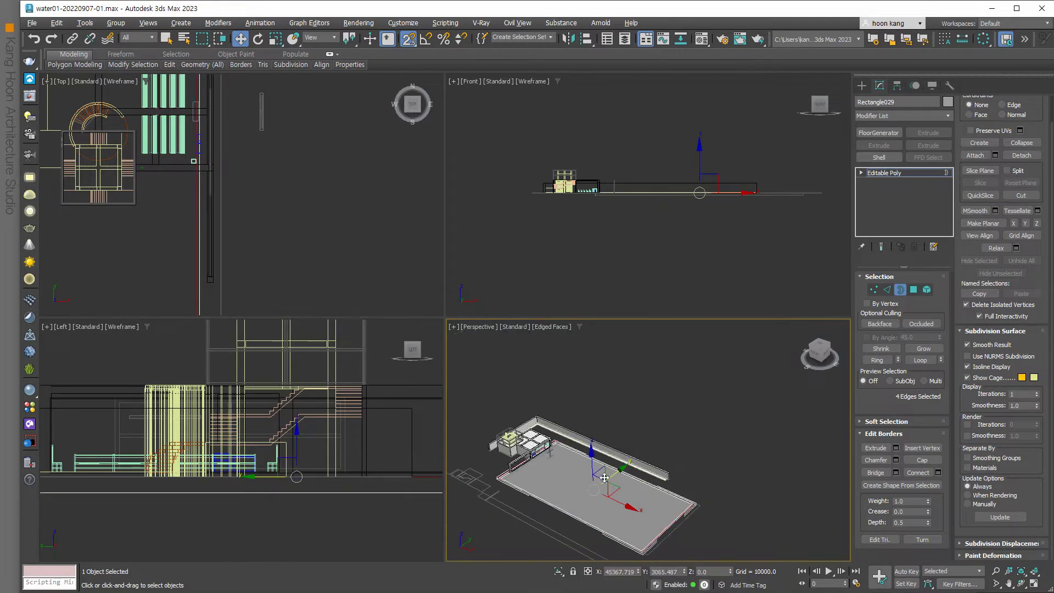
left_click(888, 289)
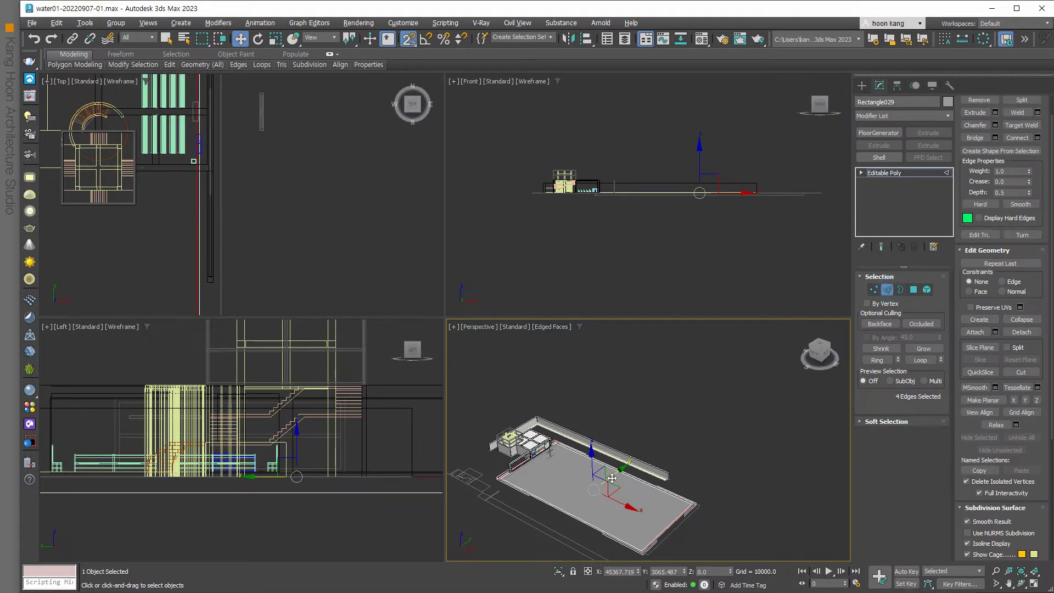
- Snap-move the pool floor edges to new positions, undoing a wrong Top-view edge pick
left_click_drag(613, 476, 562, 508)
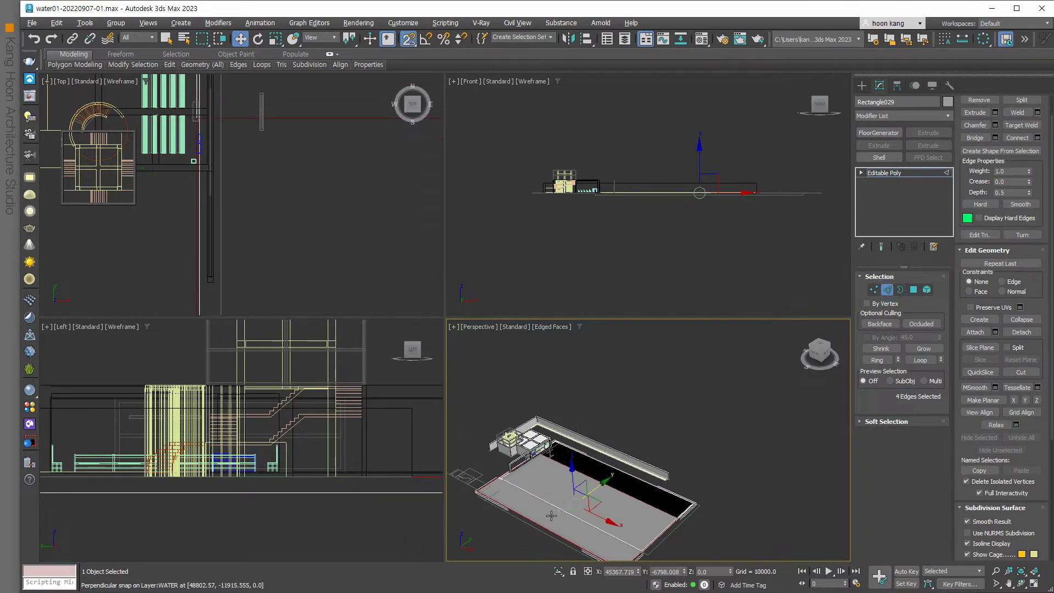
left_click(540, 514)
scroll(542, 517, "up", 5)
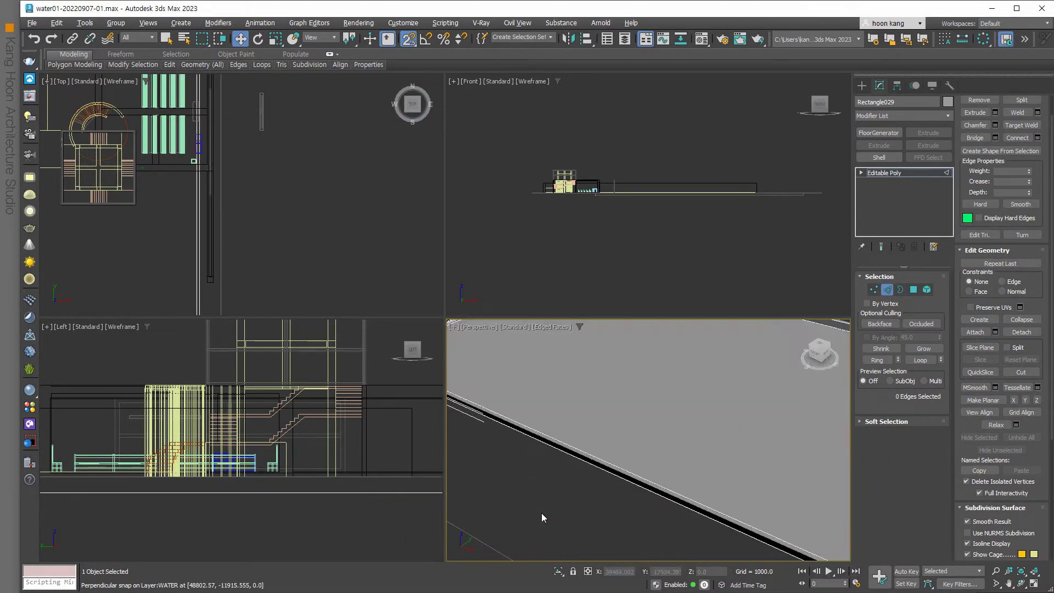
left_click(575, 453)
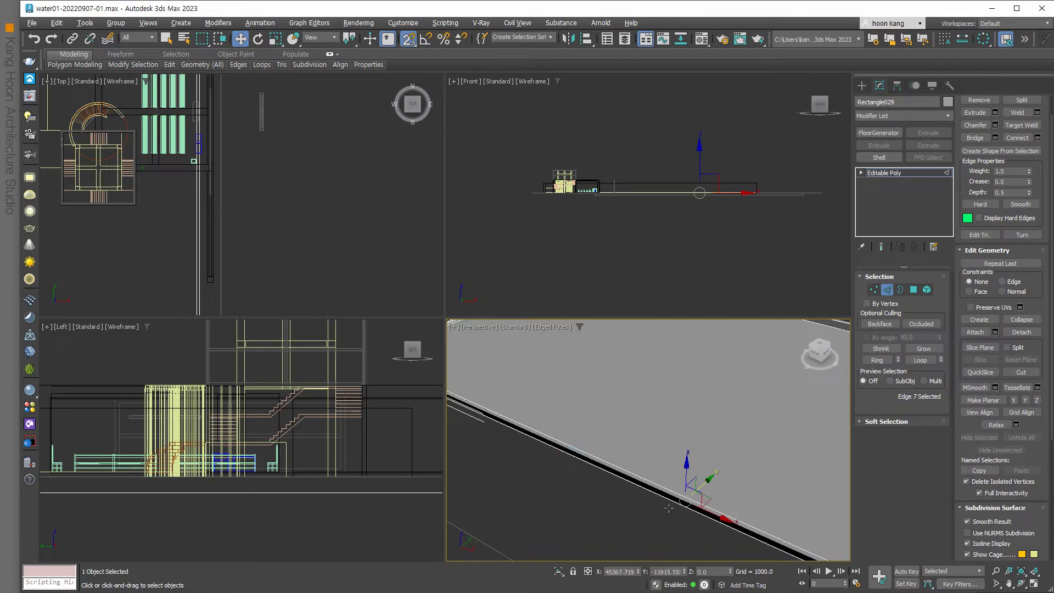
scroll(684, 489, "up", 3)
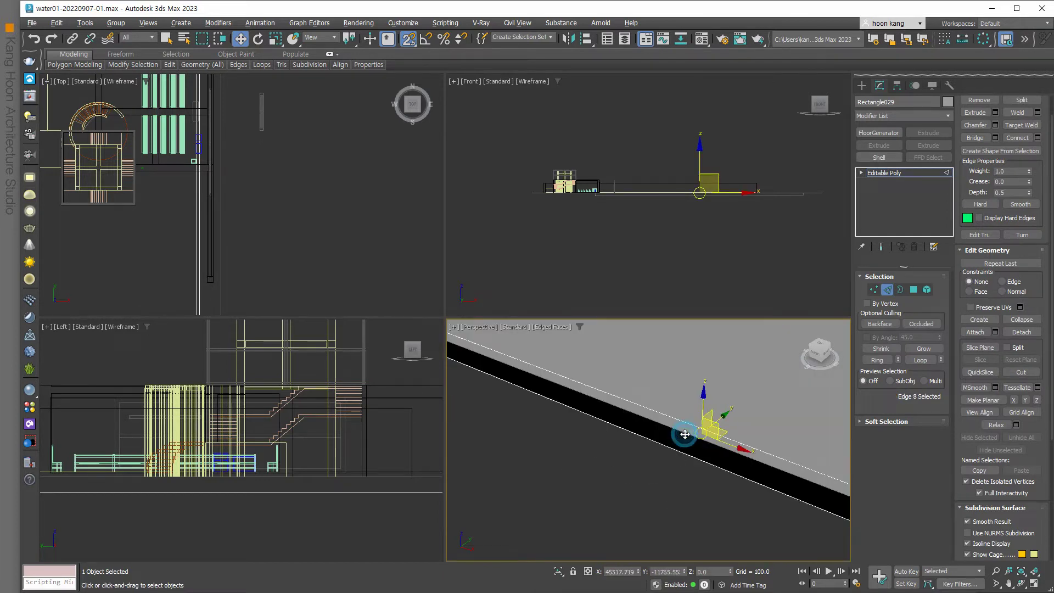
mouse_move(689, 433)
left_mouse_down()
mouse_move(705, 426)
mouse_move(705, 435)
left_mouse_up()
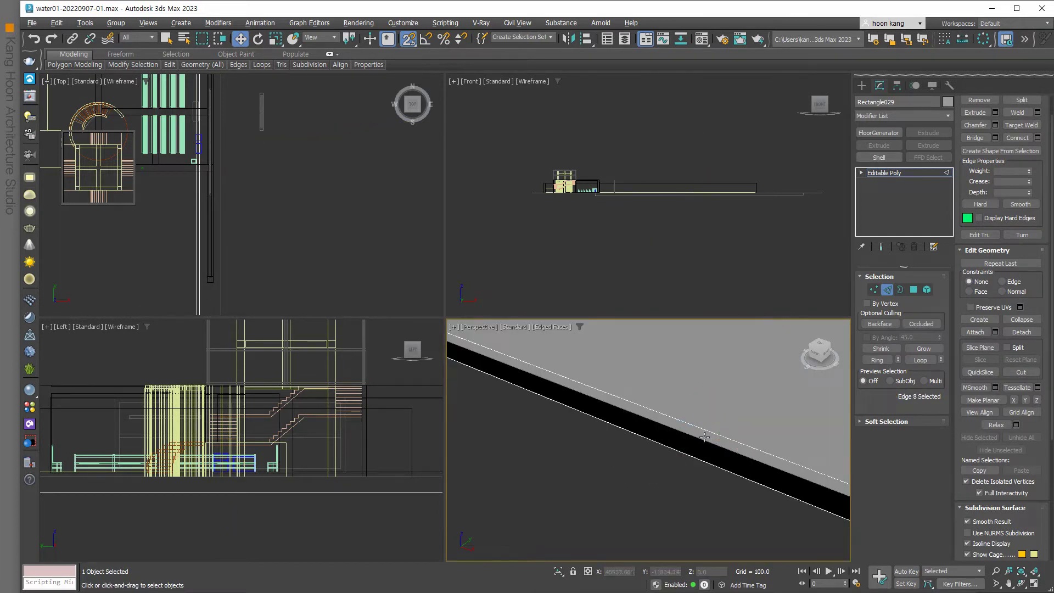
scroll(275, 250, "down", 2)
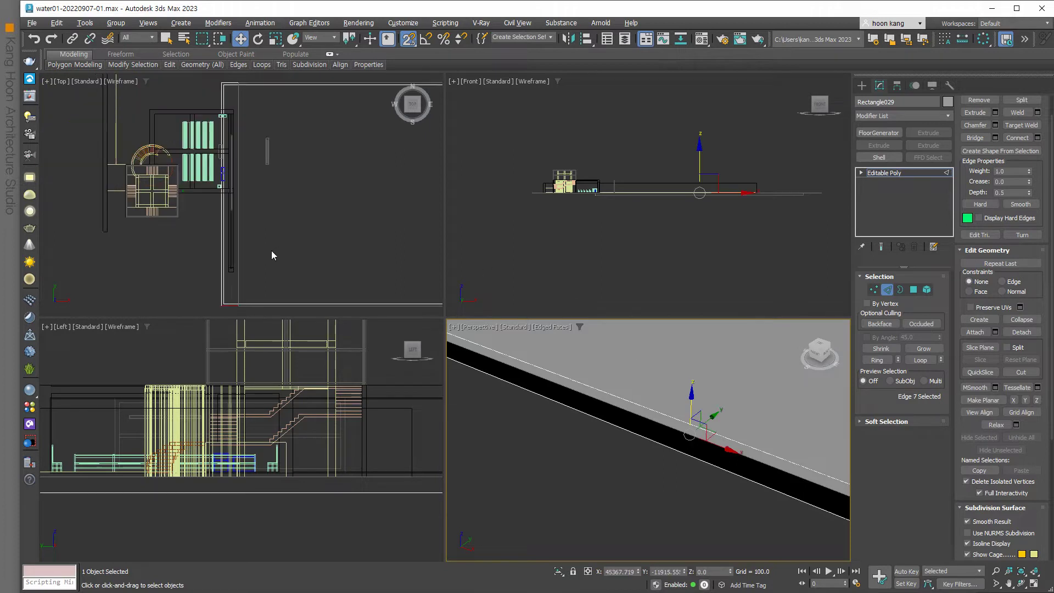
left_click(222, 252)
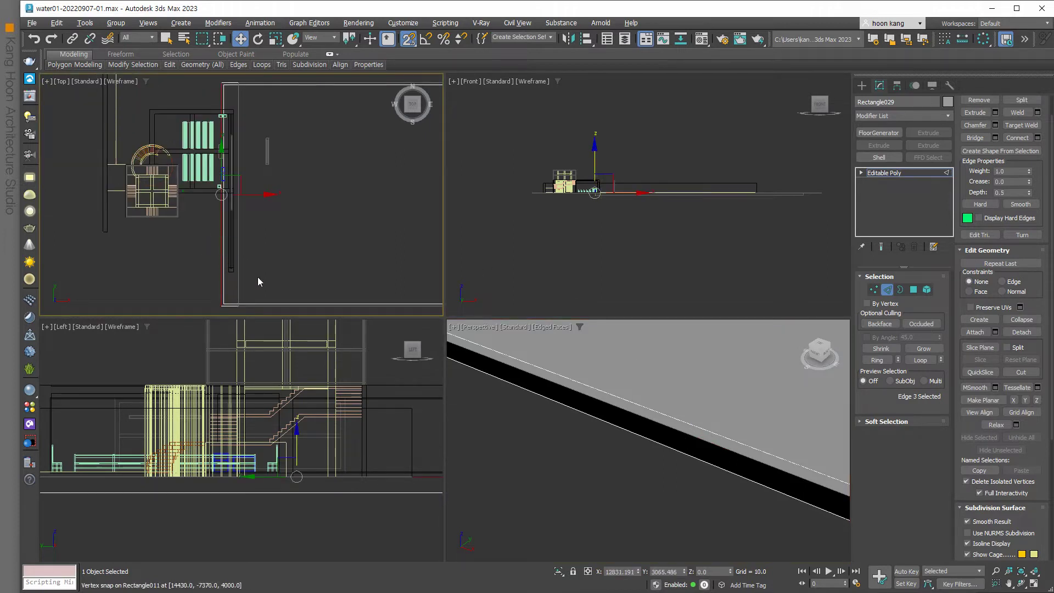
key("ctrl+z")
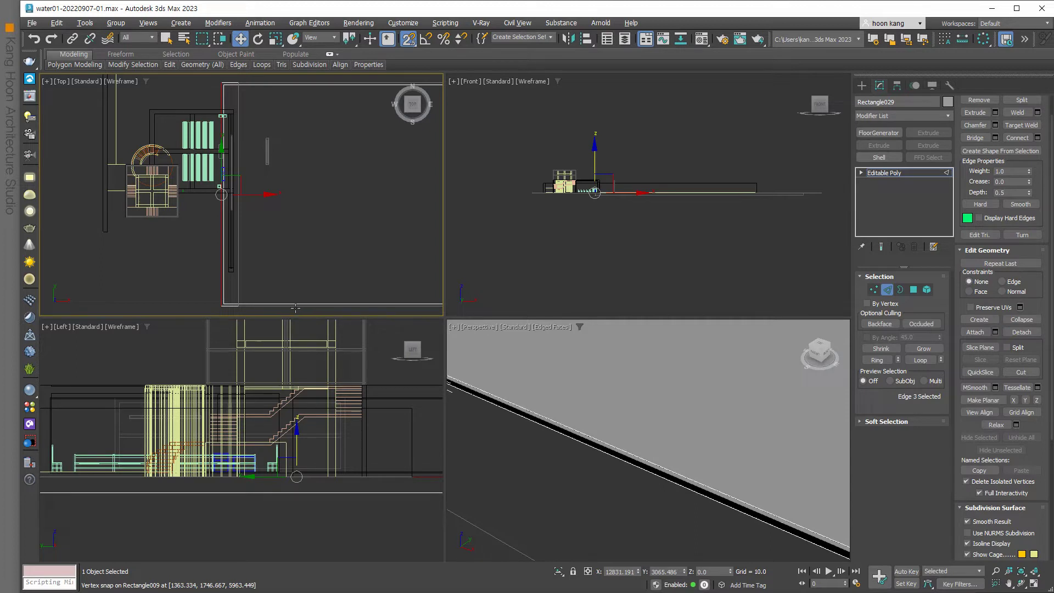
- Reselect the floor edge in Top and Front views, then maximize the Perspective view
scroll(296, 307, "up", 1)
scroll(320, 287, "up", 2)
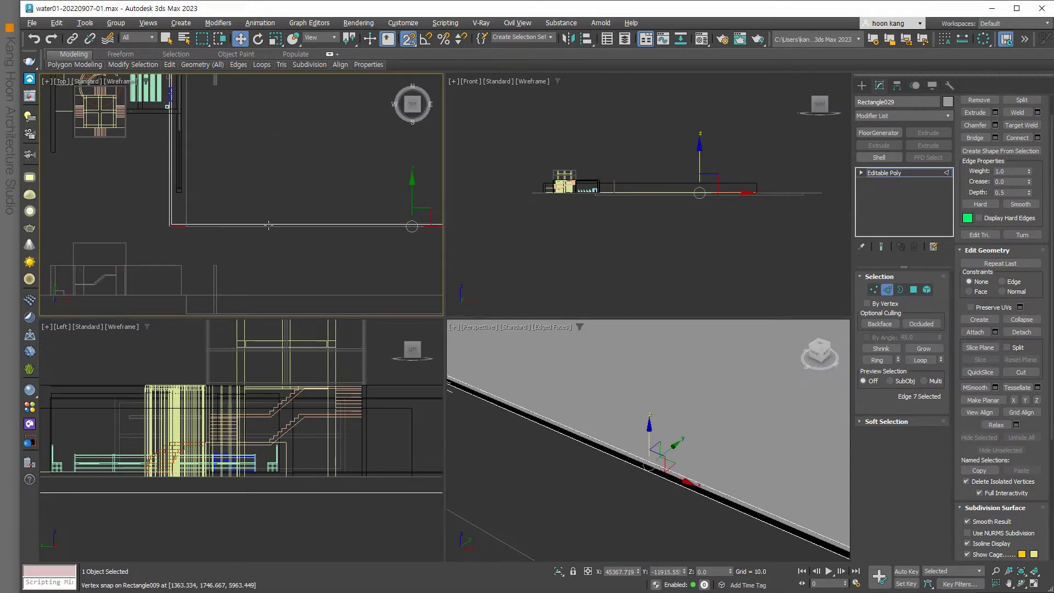
scroll(289, 229, "up", 2)
left_click(288, 229)
left_click(297, 256)
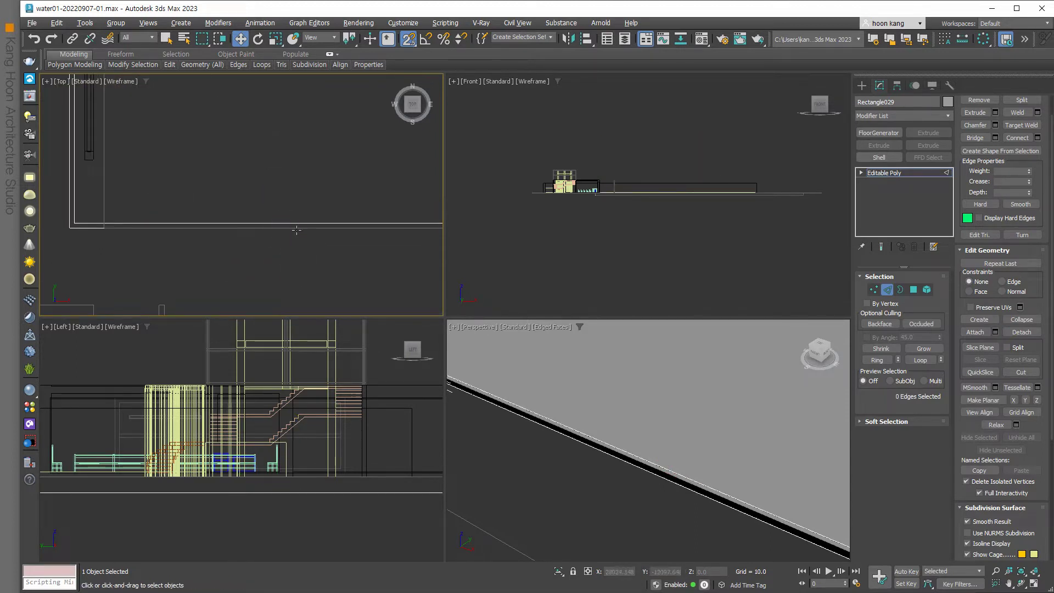
left_click(296, 229)
left_click(585, 256)
scroll(632, 214, "up", 2)
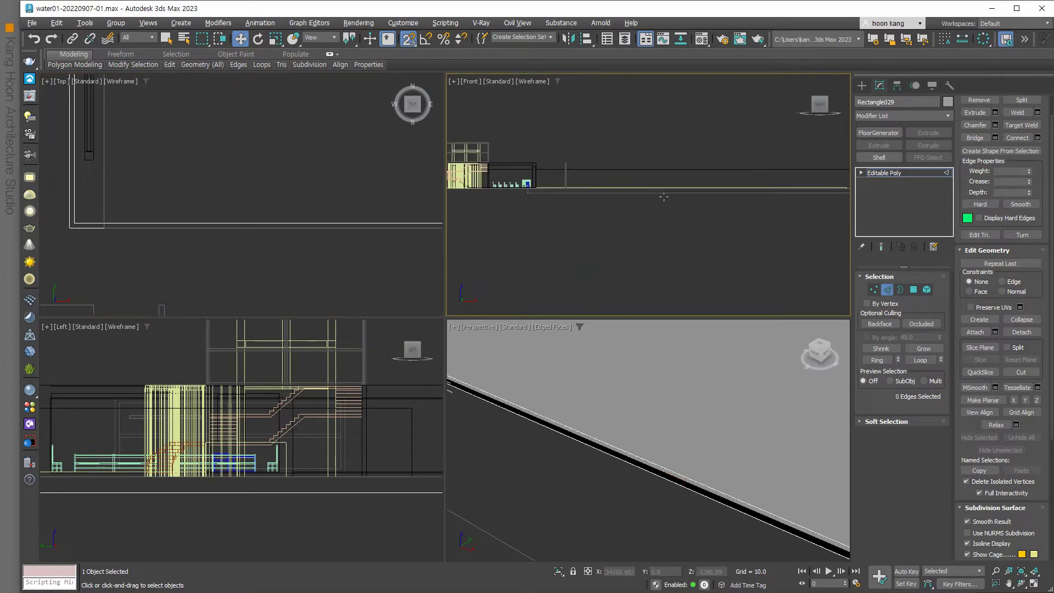
scroll(661, 198, "up", 2)
left_click(593, 179)
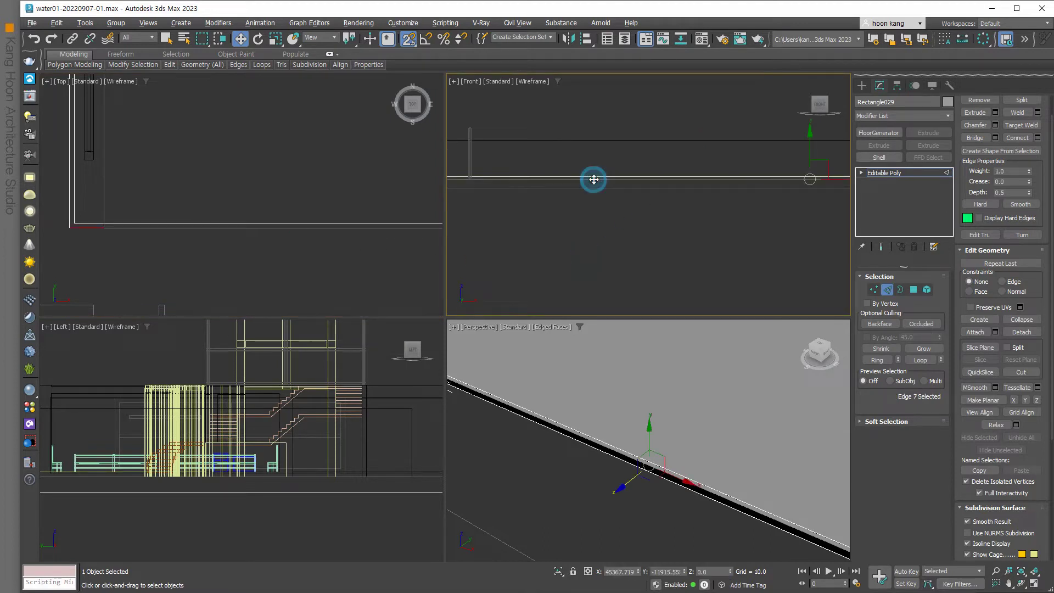
right_click(571, 483)
left_click(571, 483)
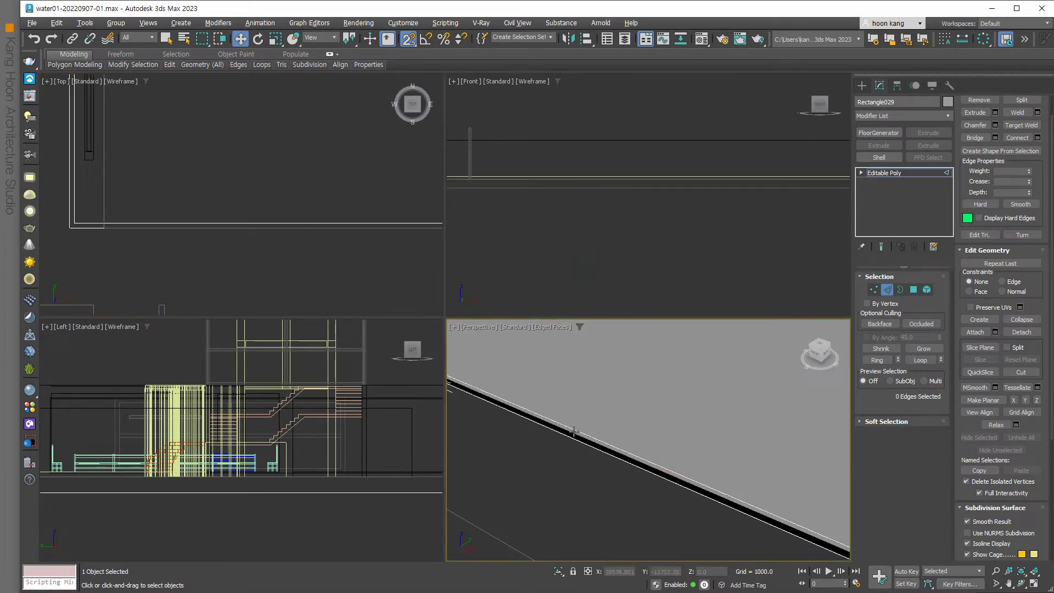
key("alt+w")
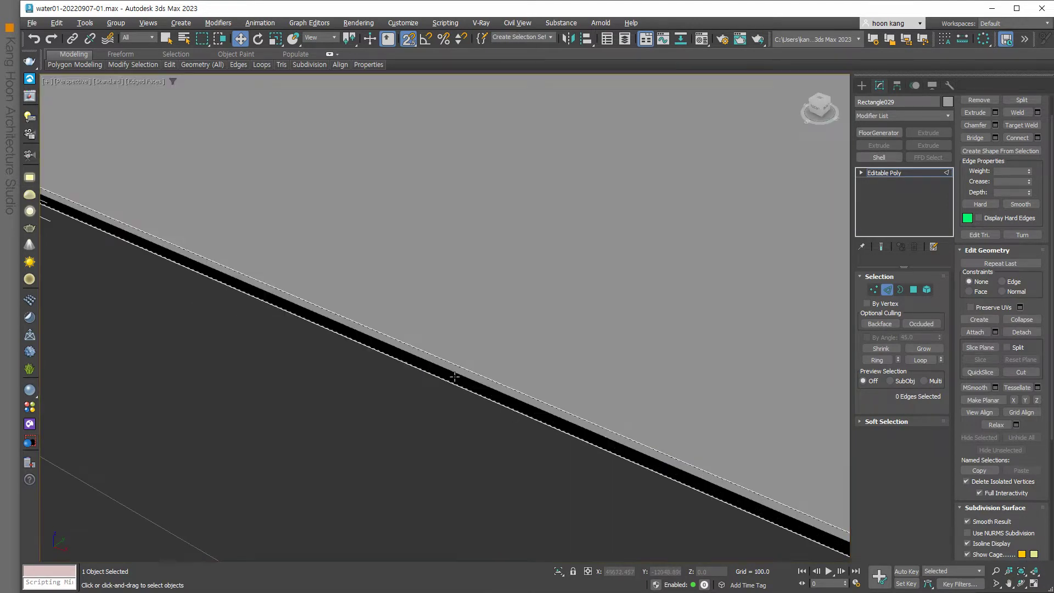
- Move the slab's near edge below the slab and extend a ledge face outward
scroll(439, 375, "up", 3)
scroll(415, 365, "down", 5)
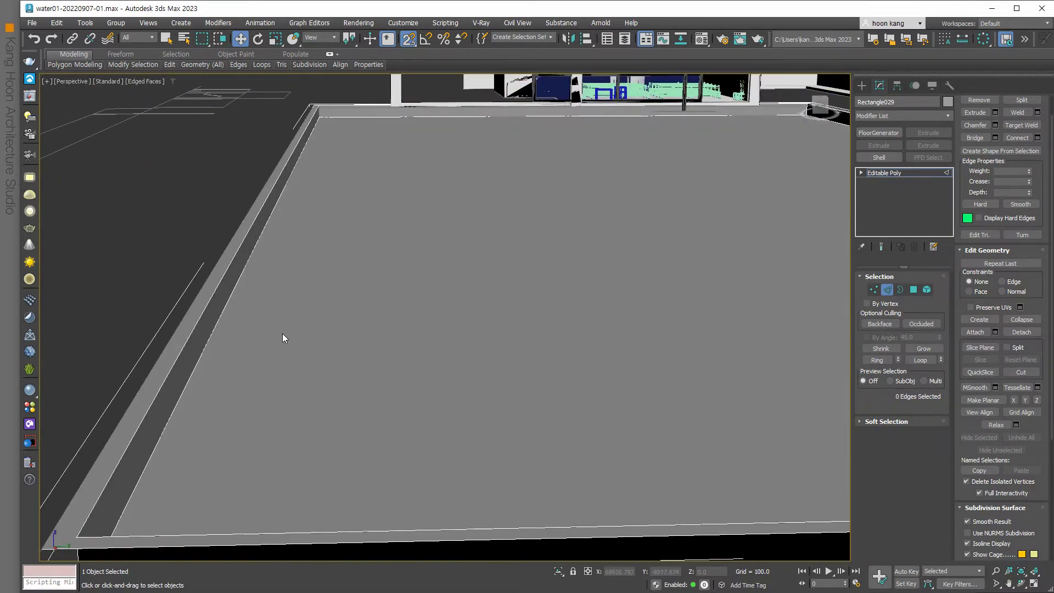
left_click(201, 294)
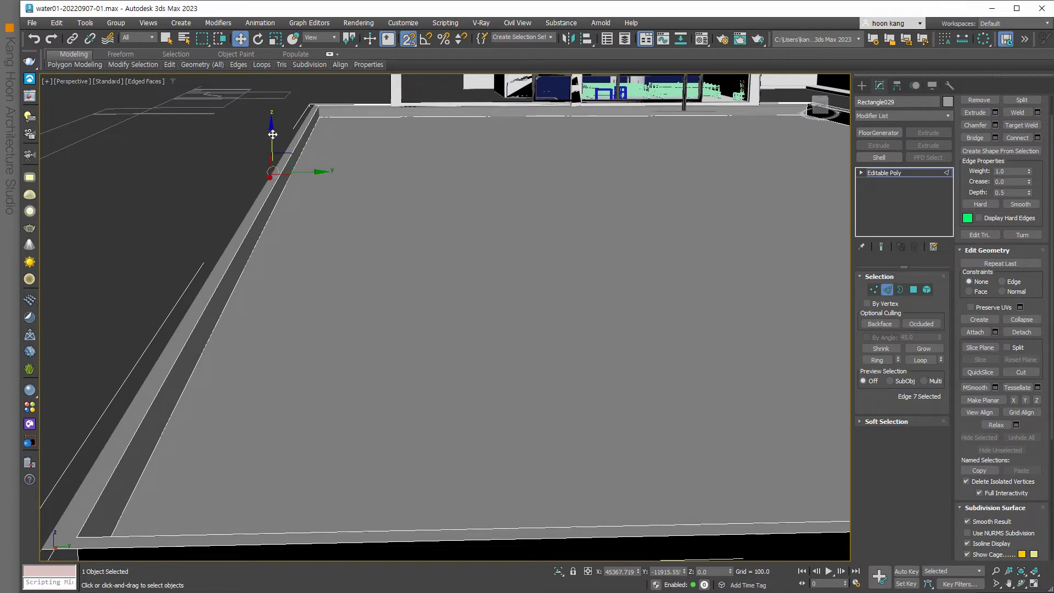
left_click_drag(273, 134, 327, 309)
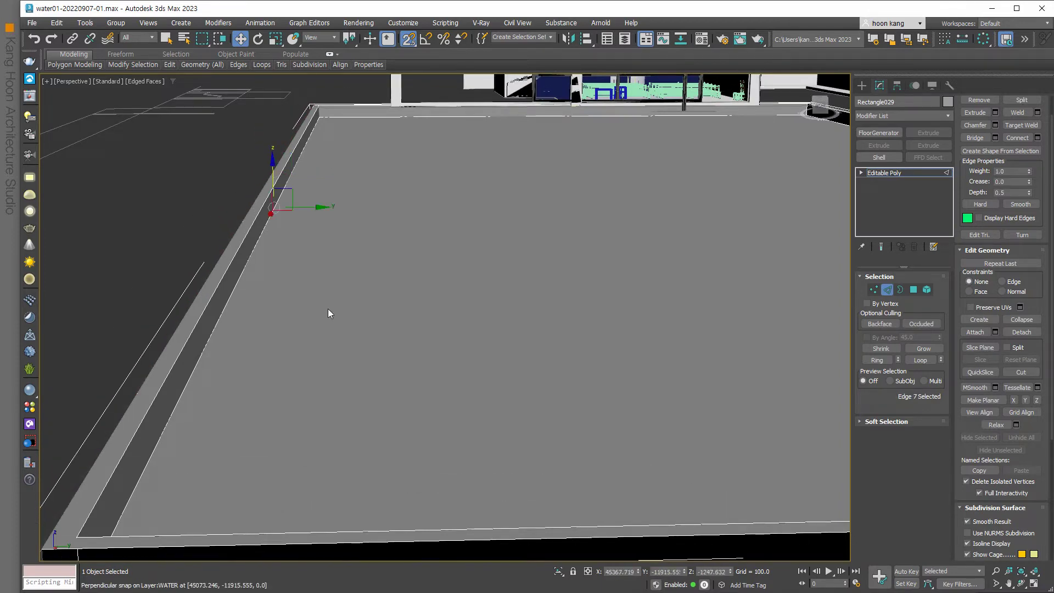
middle_click_drag(328, 313, 358, 329, "alt")
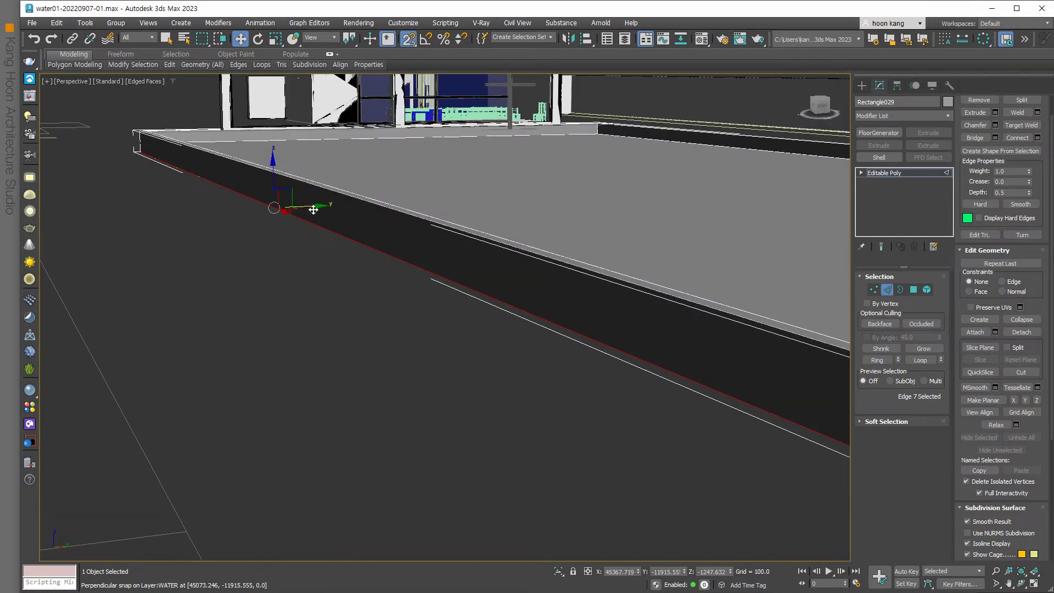
left_click_drag(313, 210, 163, 247, "shift")
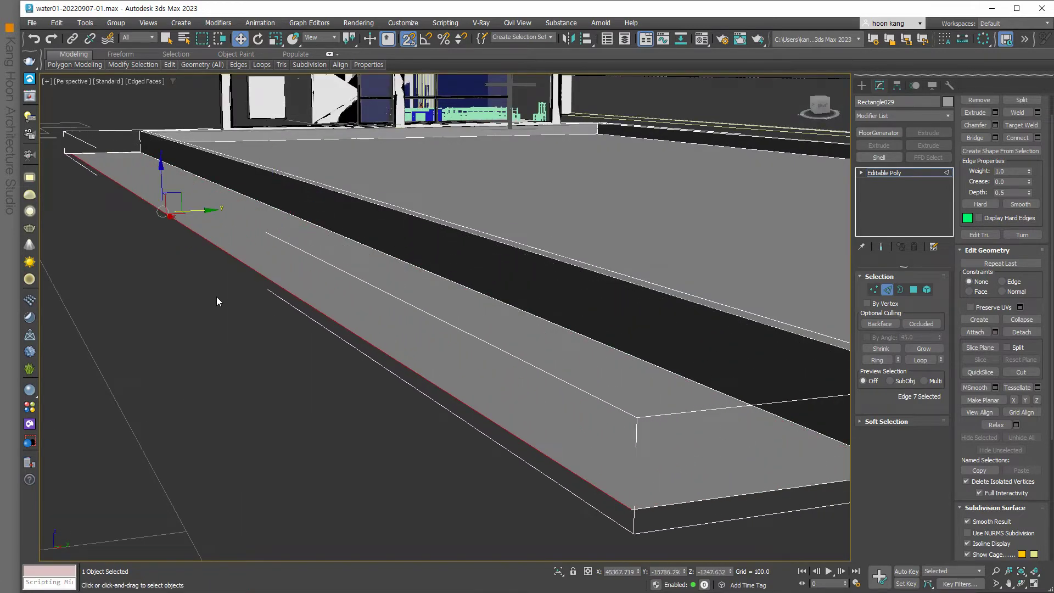
scroll(217, 301, "down", 10)
middle_click_drag(296, 358, 294, 365, "alt")
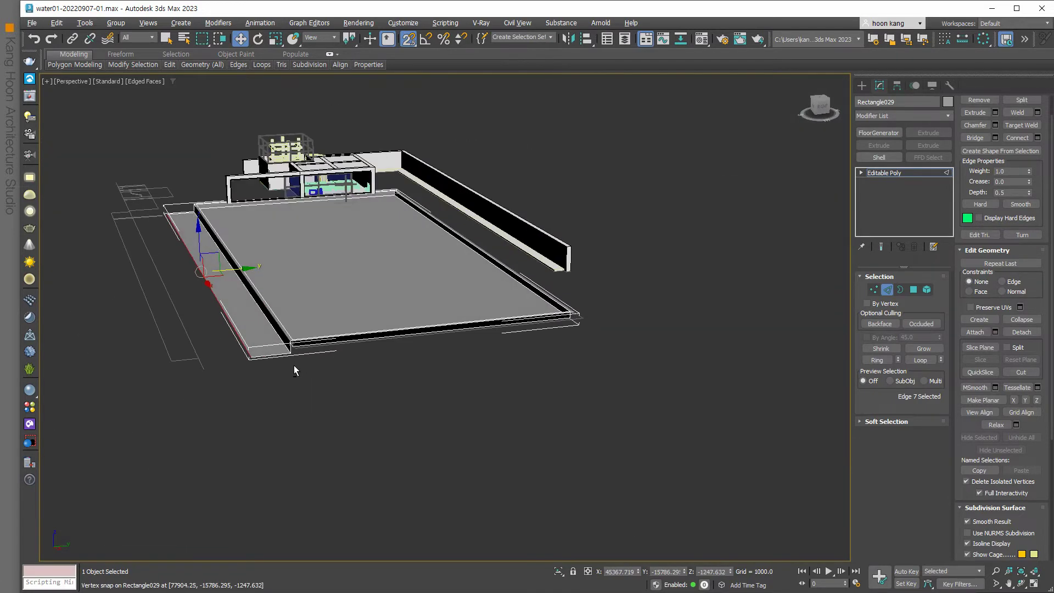
left_click(316, 360)
scroll(278, 341, "up", 5)
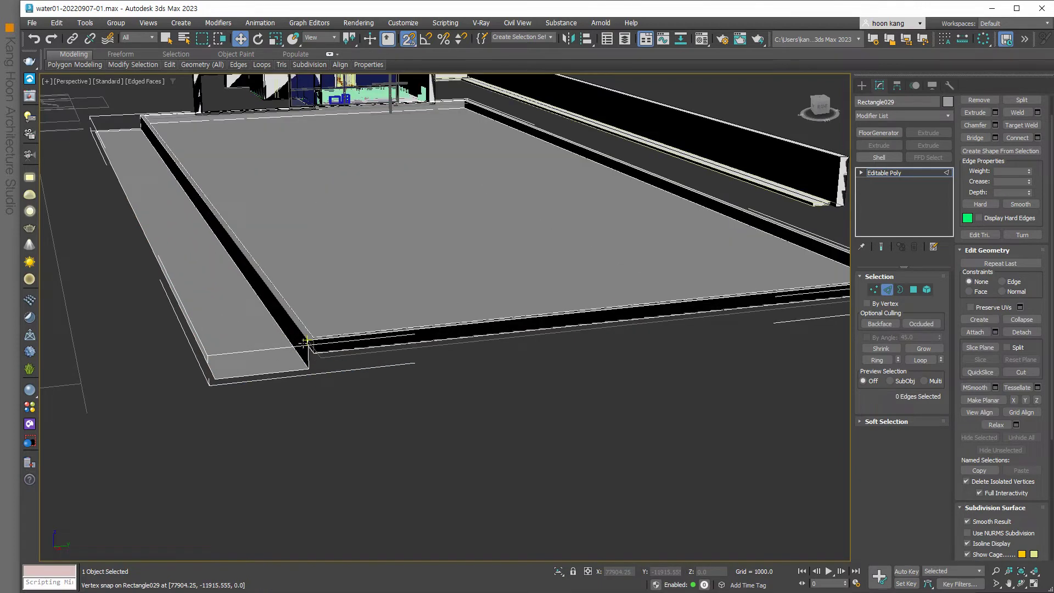
- Snap the slab's front edge outward to the outline corner, then deselect the edges
left_click(326, 336)
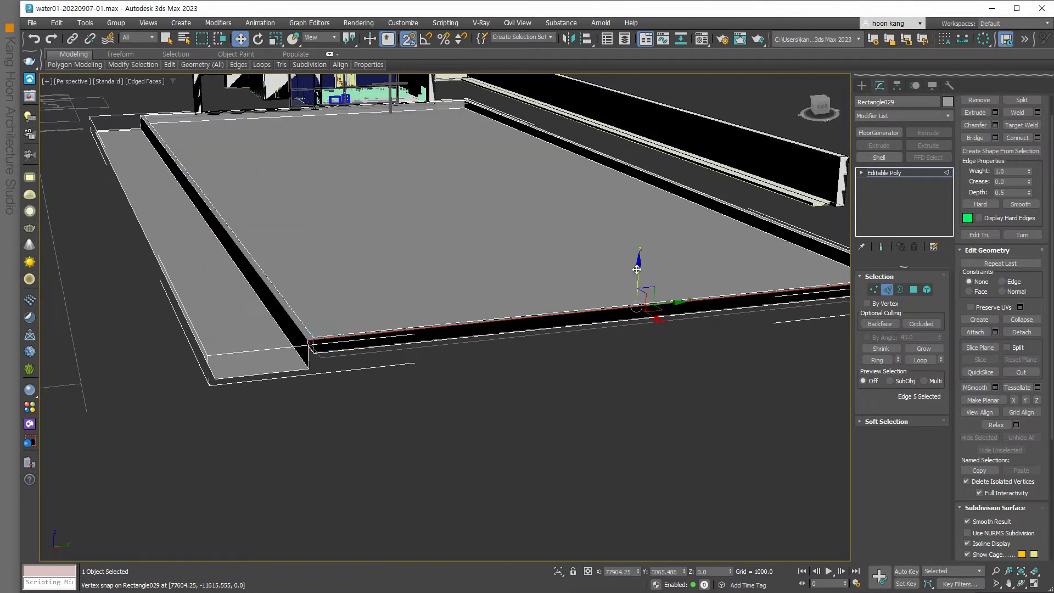
mouse_move(639, 270)
left_mouse_down()
mouse_move(310, 368)
mouse_move(335, 336)
mouse_move(351, 365)
mouse_move(350, 334)
left_mouse_up()
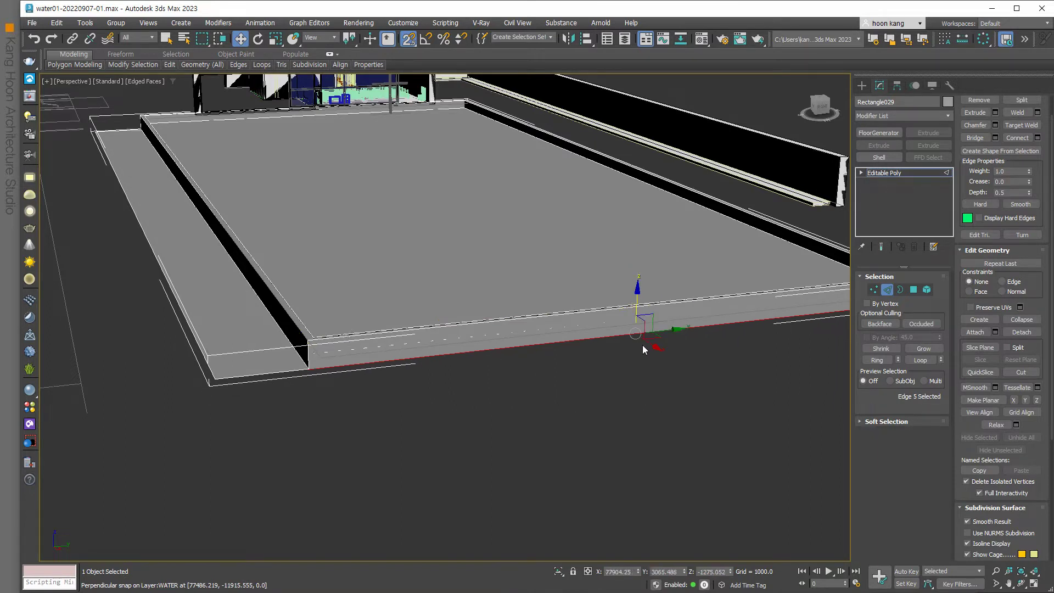
mouse_move(652, 344)
left_mouse_down()
mouse_move(791, 459)
mouse_move(419, 435)
mouse_move(323, 393)
mouse_move(330, 388)
mouse_move(216, 378)
left_mouse_up()
left_click(249, 406)
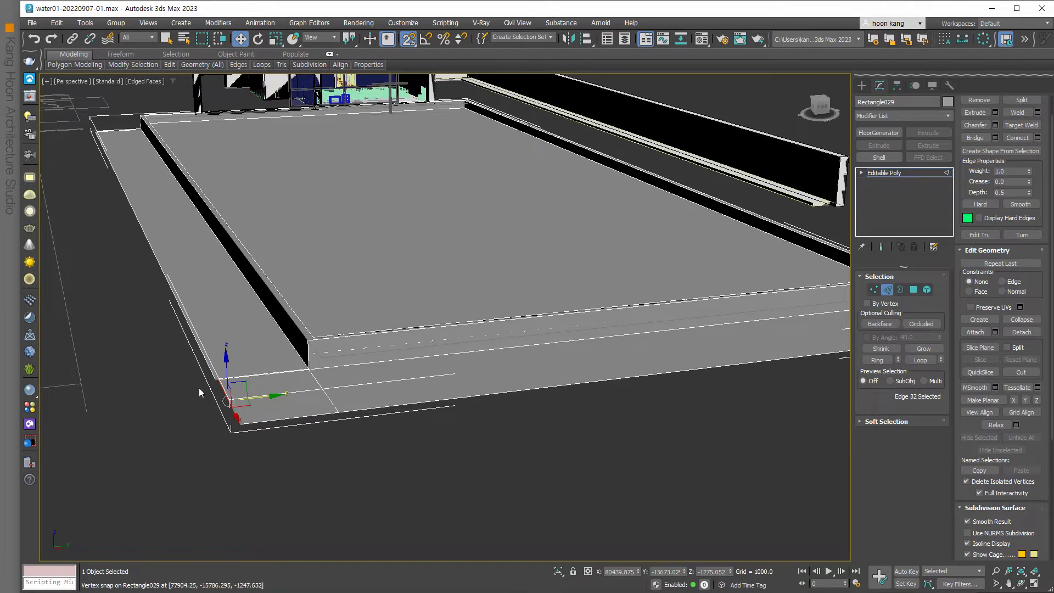
scroll(222, 382, "up", 10)
scroll(247, 383, "down", 5)
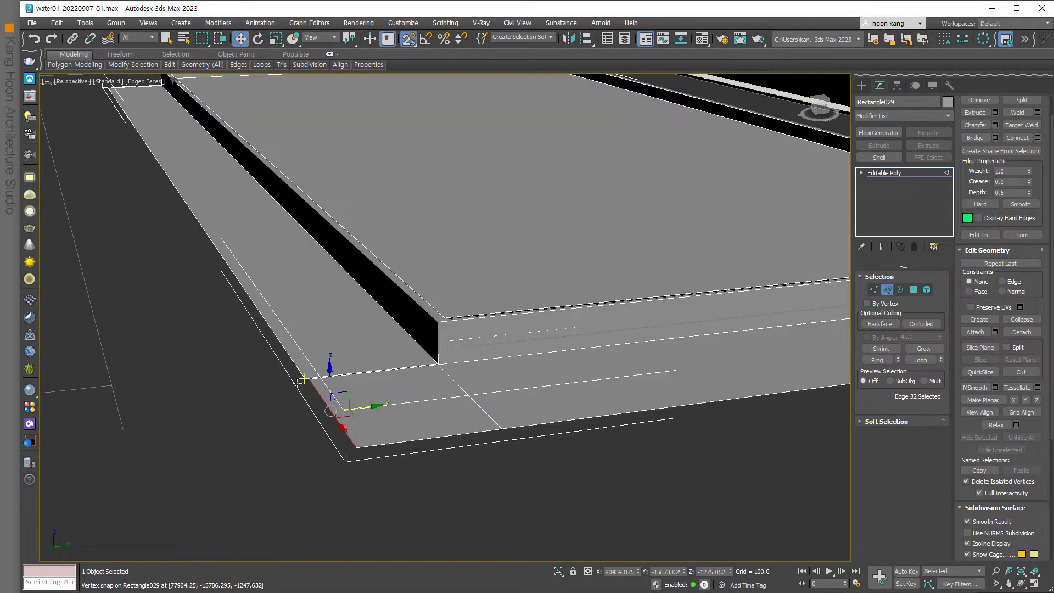
scroll(311, 384, "up", 5)
scroll(318, 379, "down", 5)
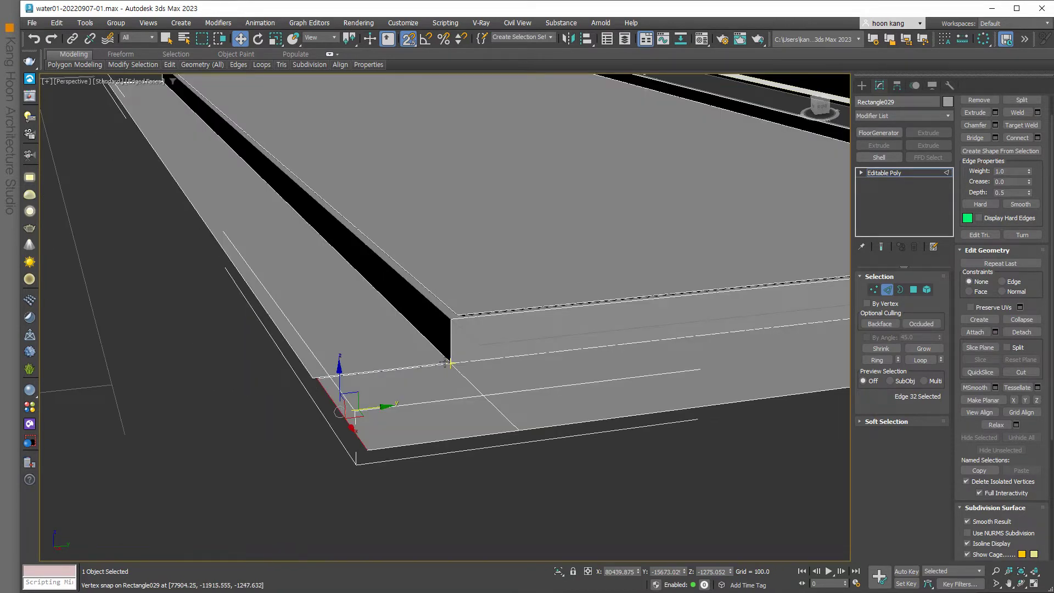
scroll(449, 361, "down", 5)
left_click(492, 433)
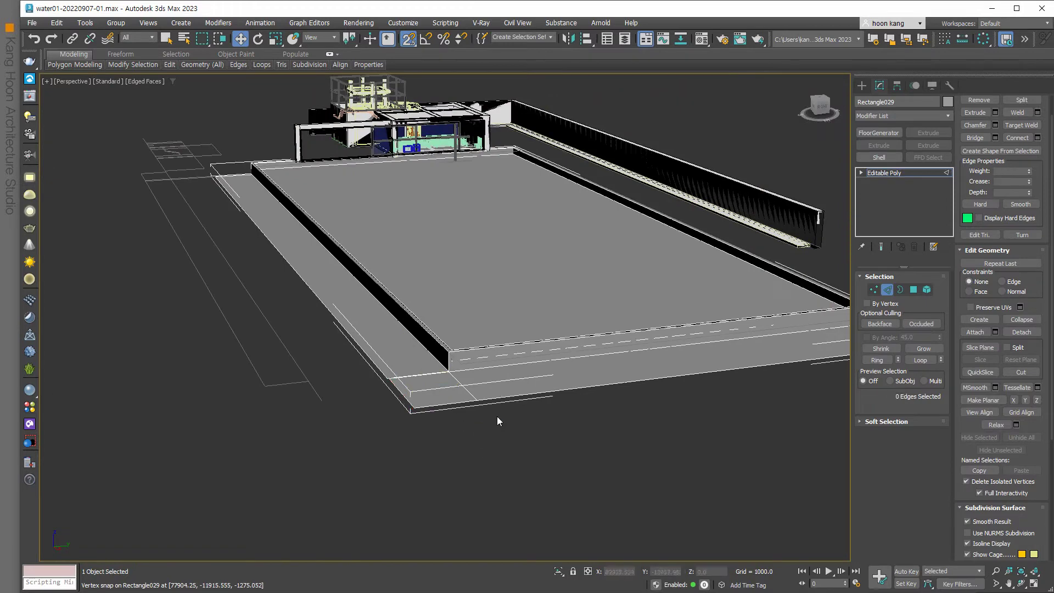
- Move the long strip edge and the two left slab edges to narrow the black strip
scroll(475, 401, "up", 2)
scroll(456, 407, "up", 2)
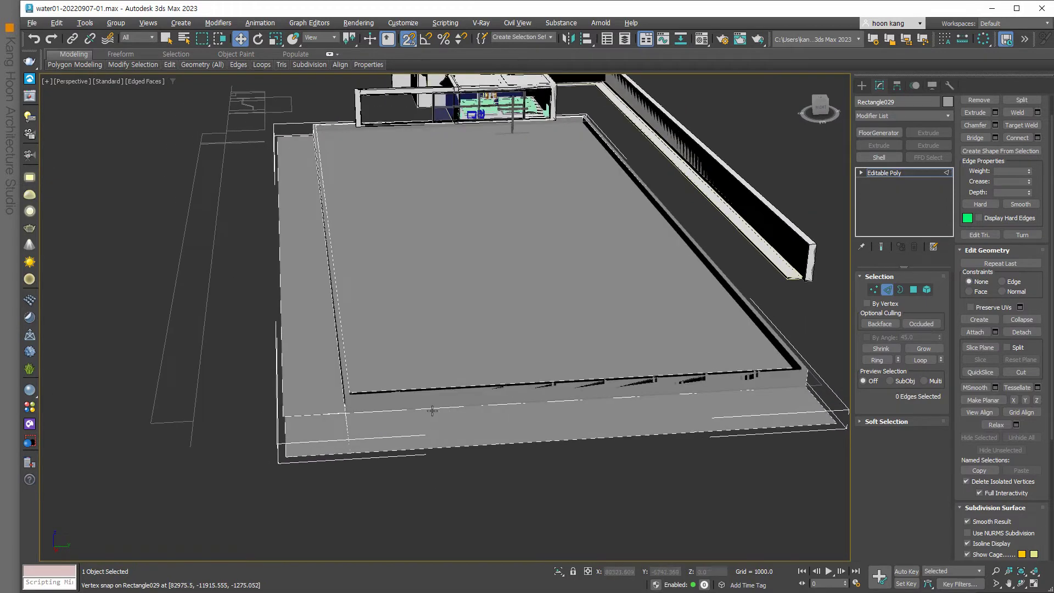
scroll(427, 411, "up", 2)
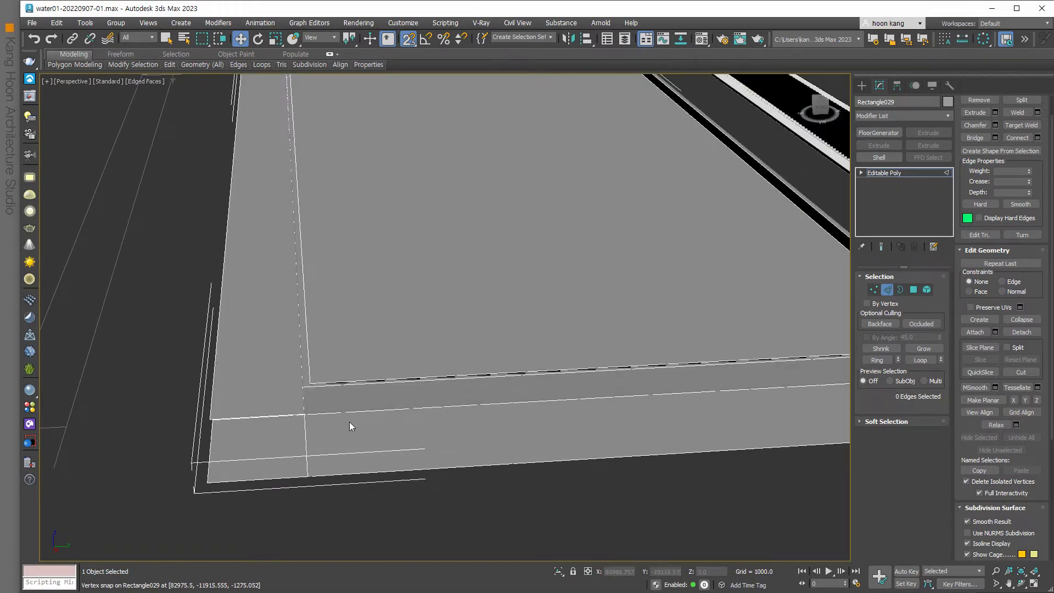
middle_click_drag(353, 427, 414, 426, "alt")
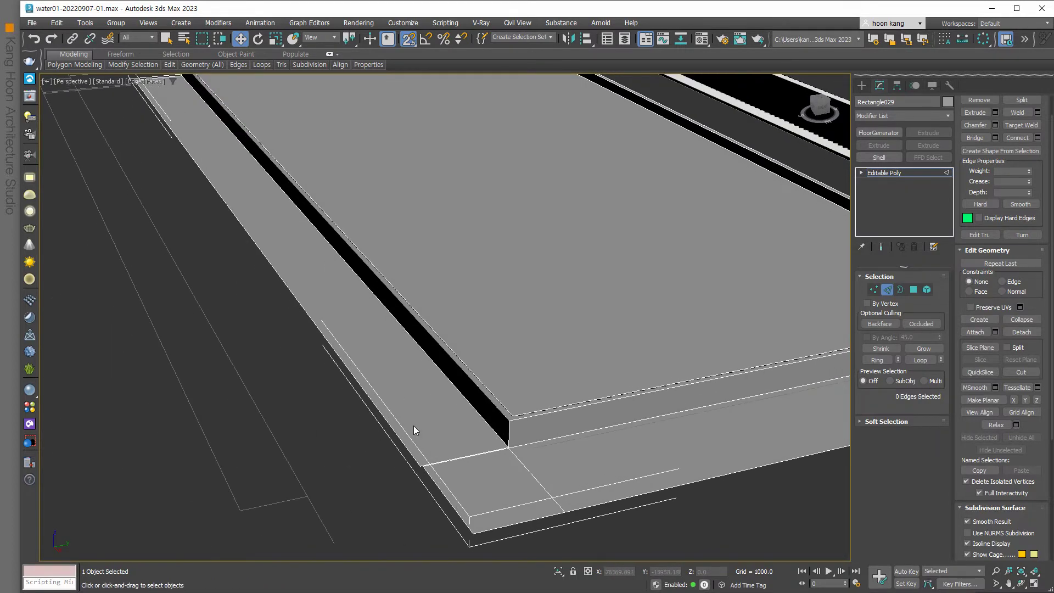
left_click(478, 413)
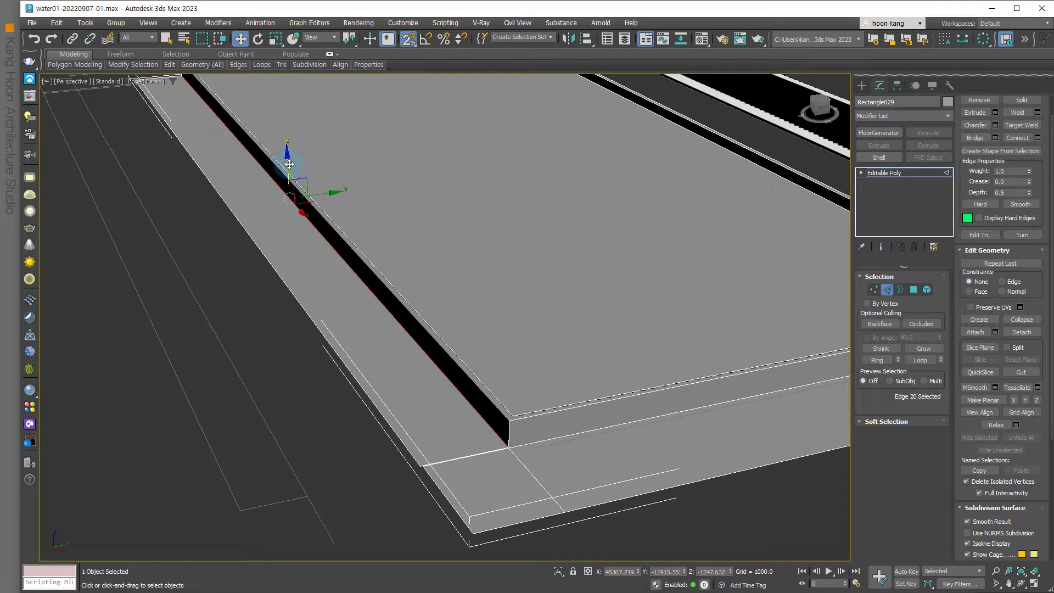
left_click_drag(289, 164, 325, 180)
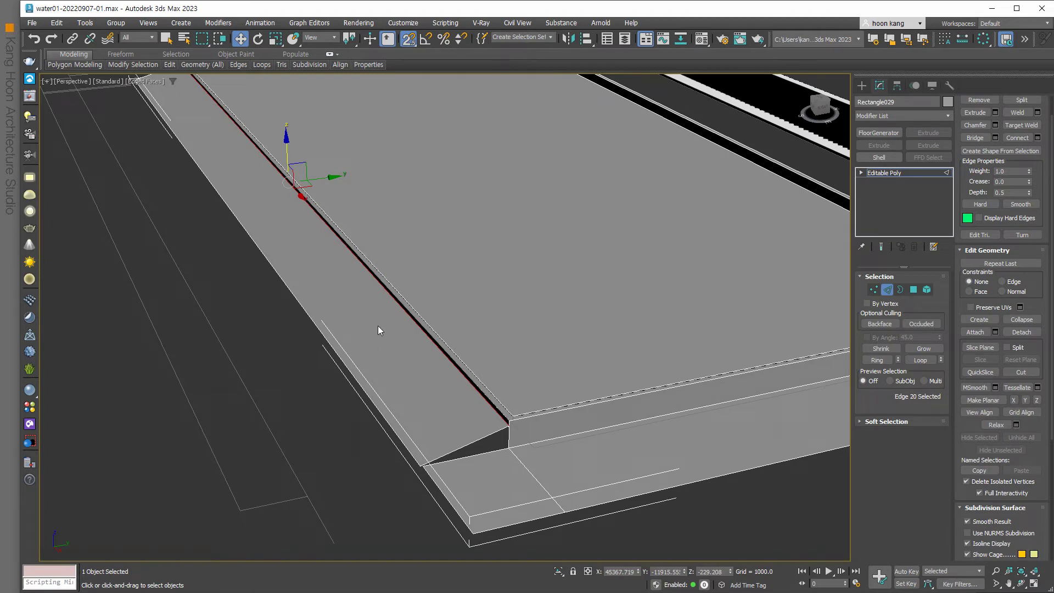
scroll(379, 331, "down", 1)
scroll(378, 332, "down", 5)
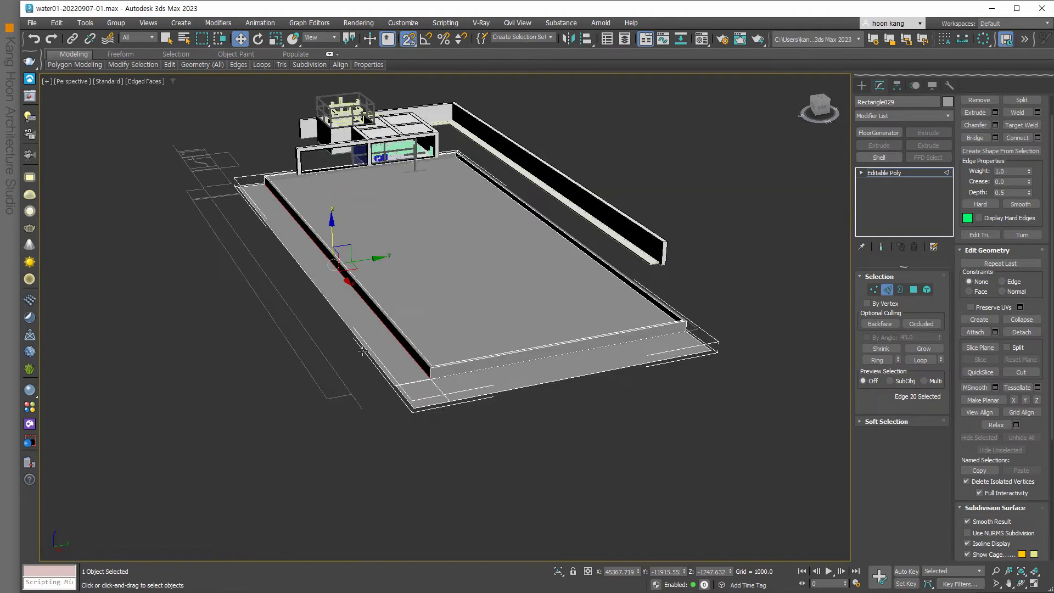
left_click(341, 318)
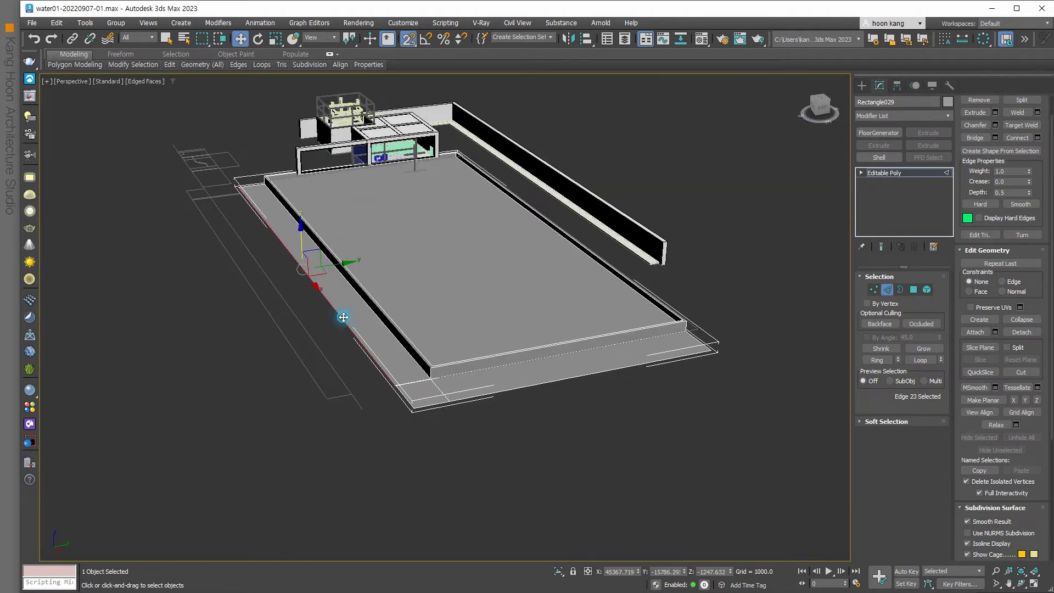
left_click(352, 286, "ctrl")
scroll(353, 274, "up", 3)
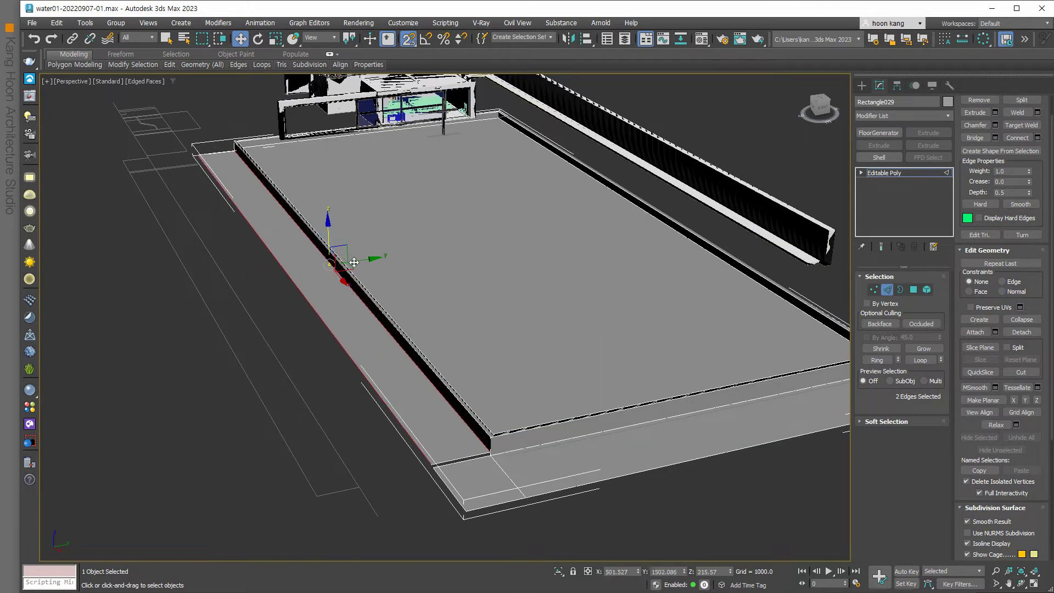
left_click_drag(354, 262, 403, 257)
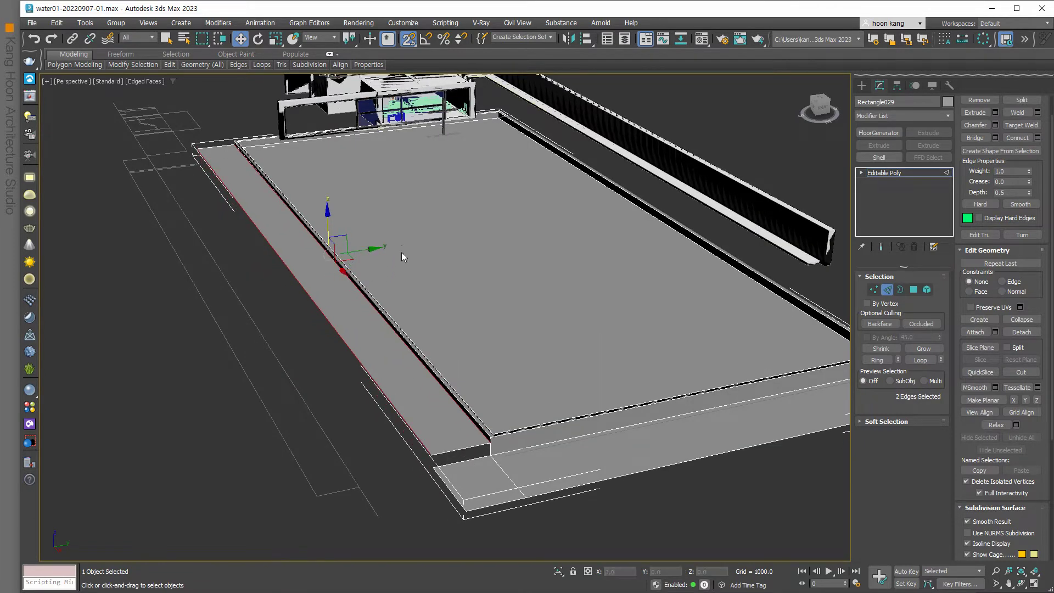
- Select the slab's front edges and move them back and up
left_click(512, 449)
left_click(464, 467, "ctrl")
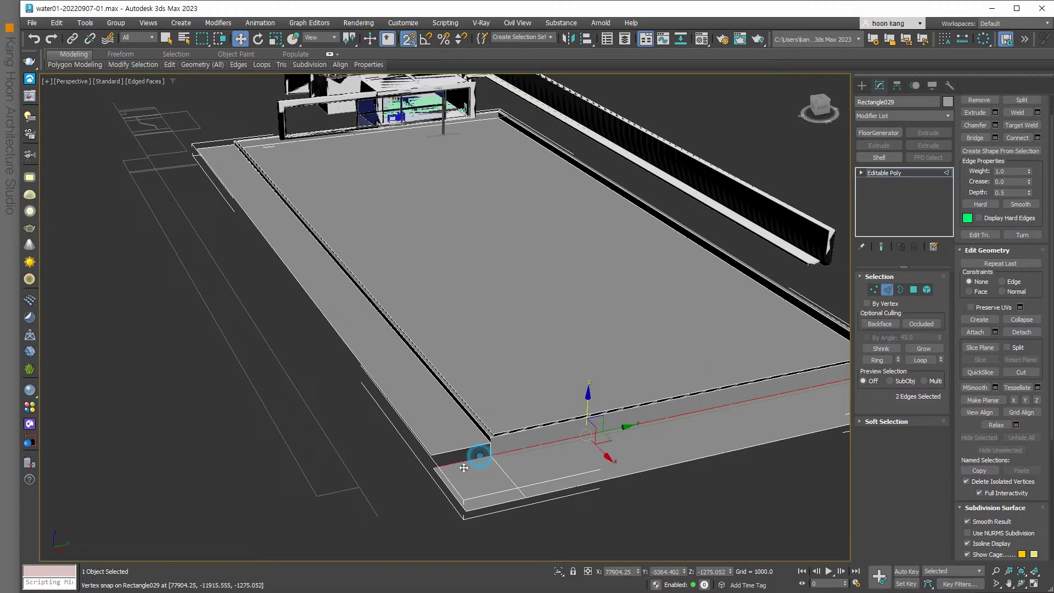
left_click(447, 485, "ctrl")
left_click(496, 503, "ctrl")
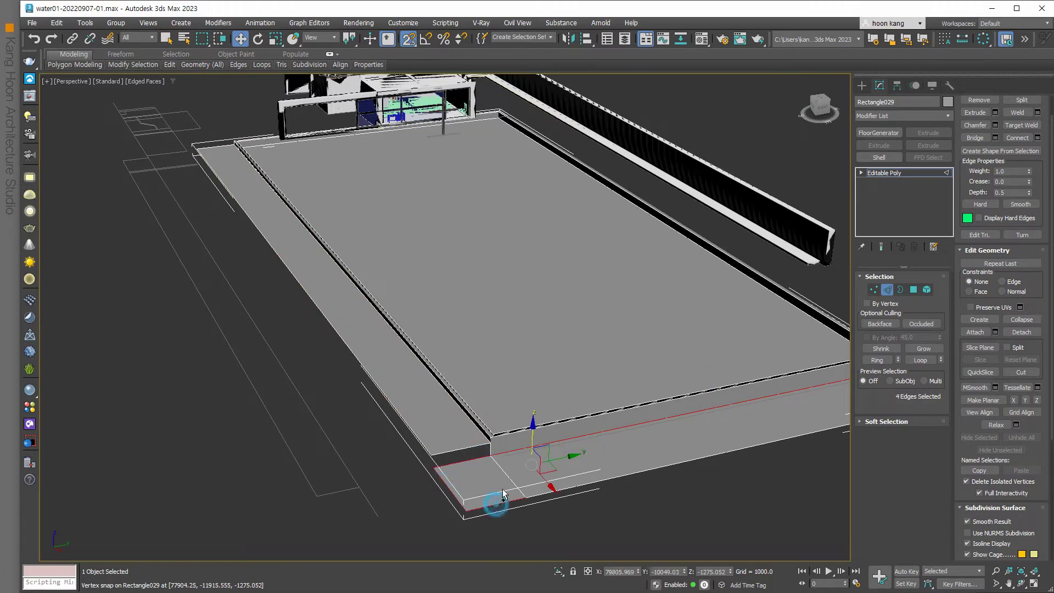
left_click(506, 477, "ctrl")
middle_click_drag(506, 476, 574, 464)
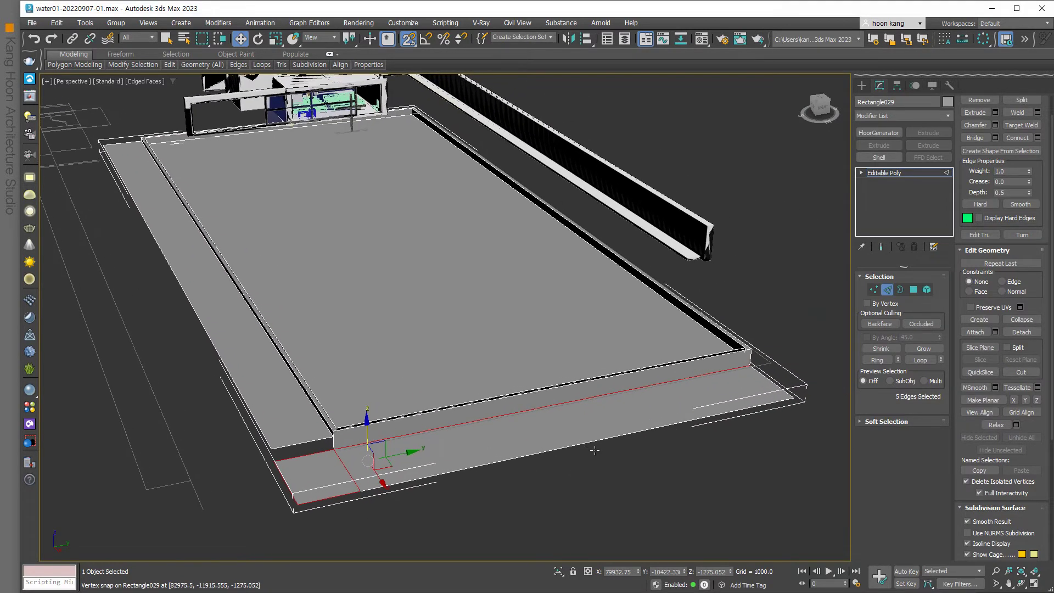
left_click(590, 444, "ctrl")
left_click(765, 380, "ctrl")
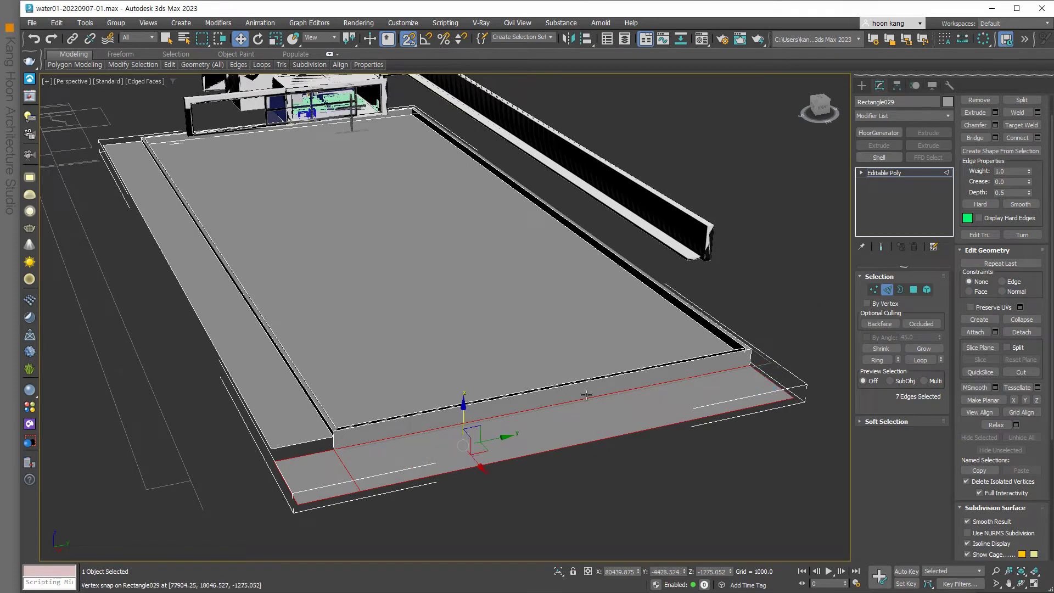
left_click_drag(472, 419, 371, 431)
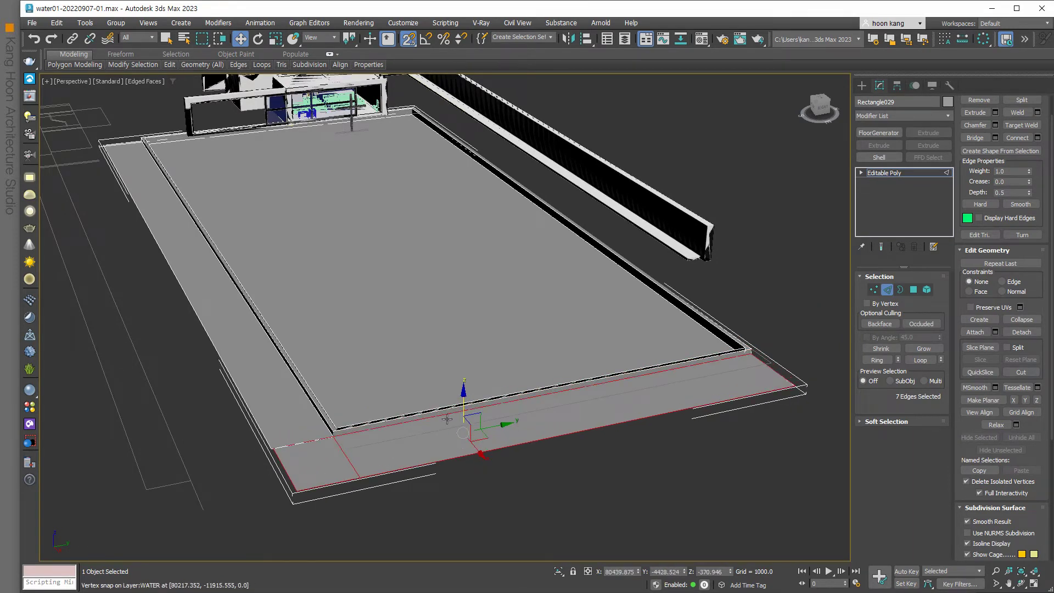
scroll(126, 277, "down", 5)
middle_click_drag(134, 305, 247, 335)
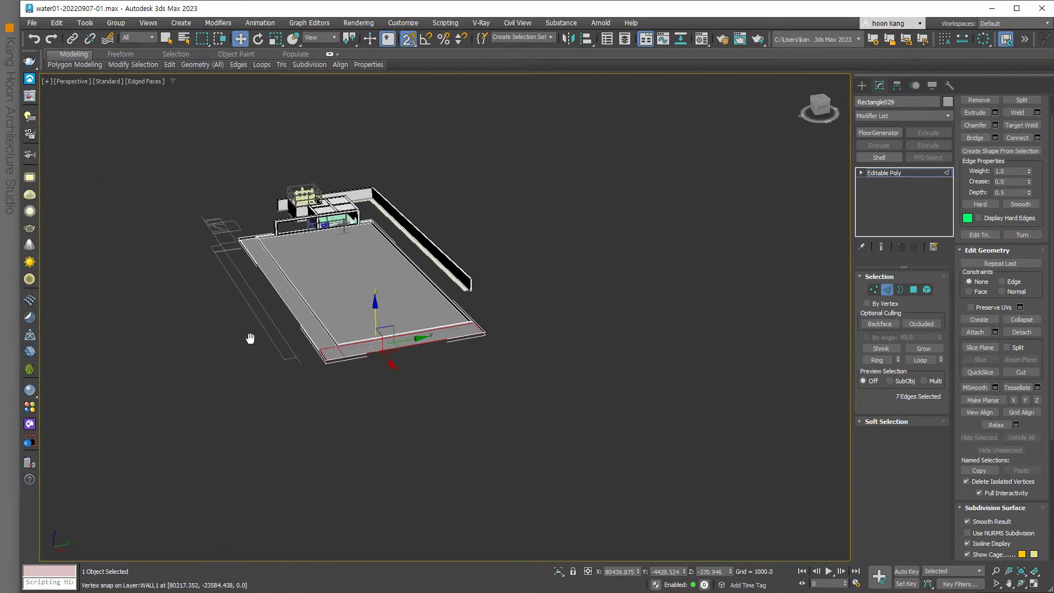
scroll(275, 299, "up", 2)
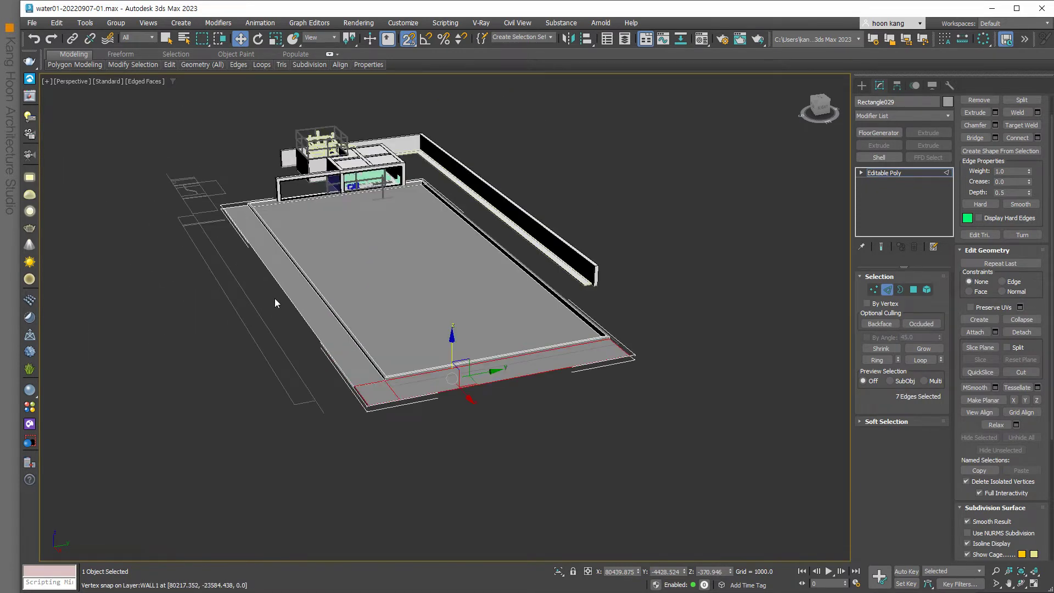
- Undo the edge moves three times, leave Edge mode and deselect the slab
key("ctrl+z")
key("ctrl+z")
key("ctrl+z")
key("ctrl+z")
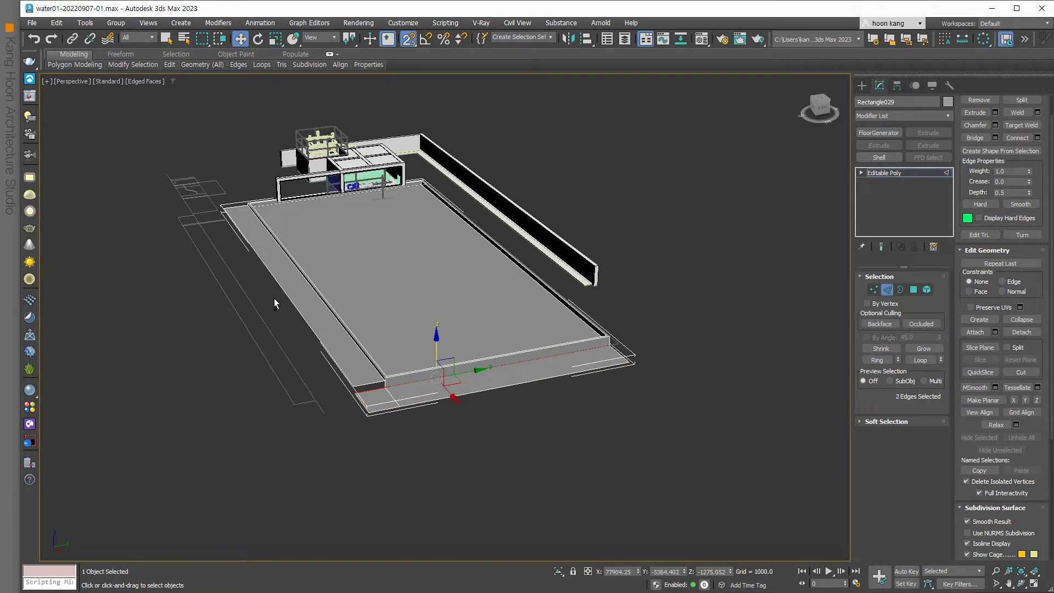
key("ctrl+z")
key("ctrl+z")
key("ctrl+z")
key("ctrl+z")
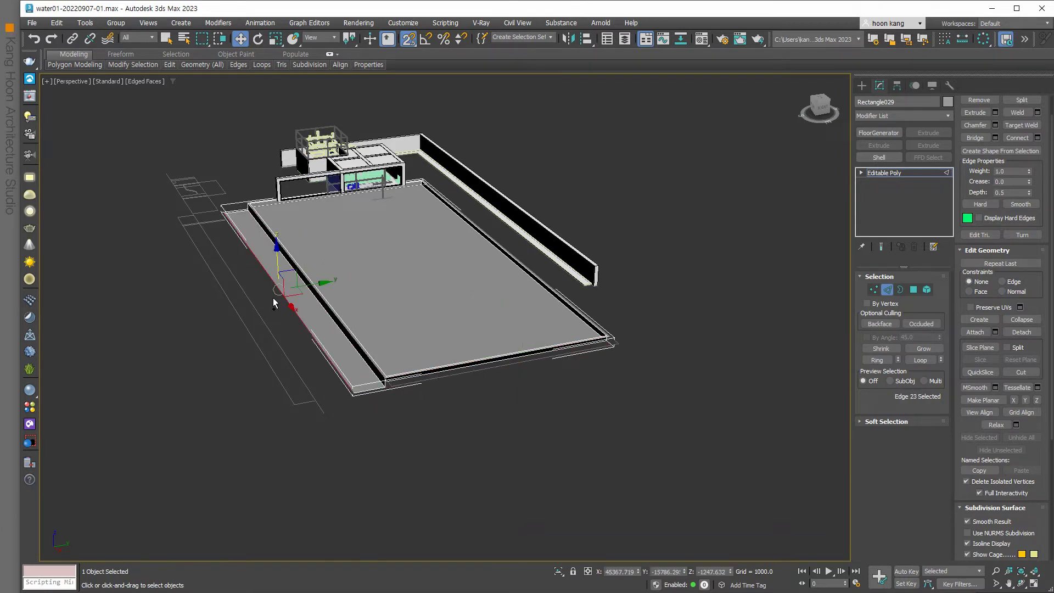
key("ctrl+z")
key("ctrl+z")
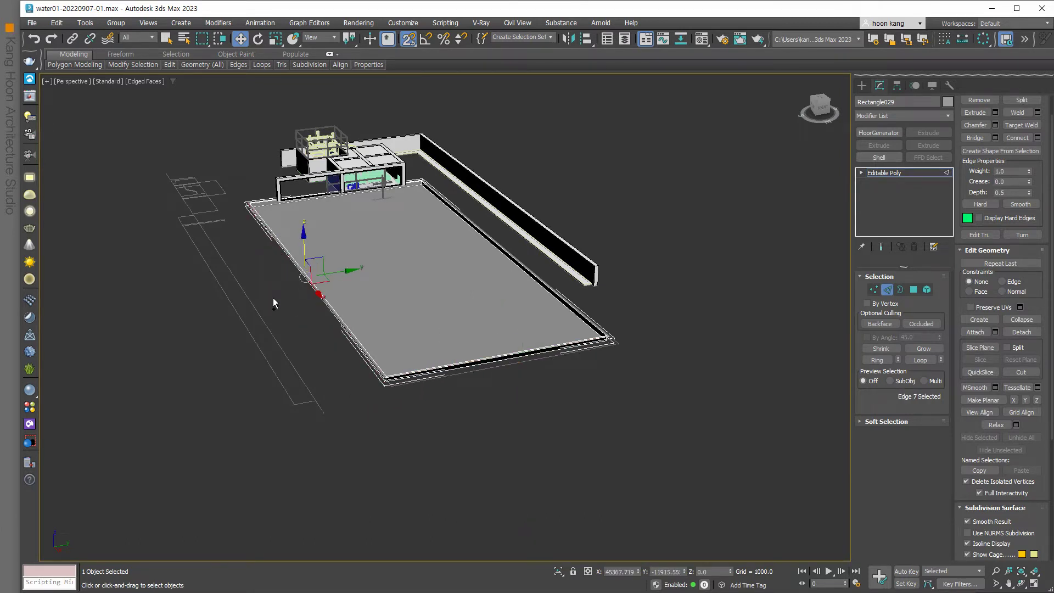
left_click(887, 290)
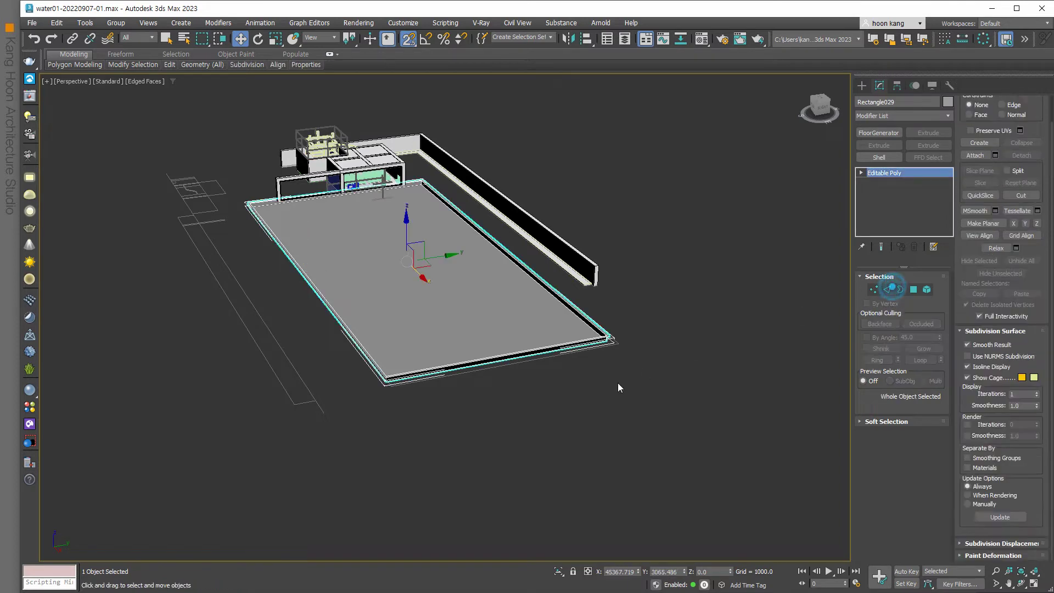
left_click(612, 380)
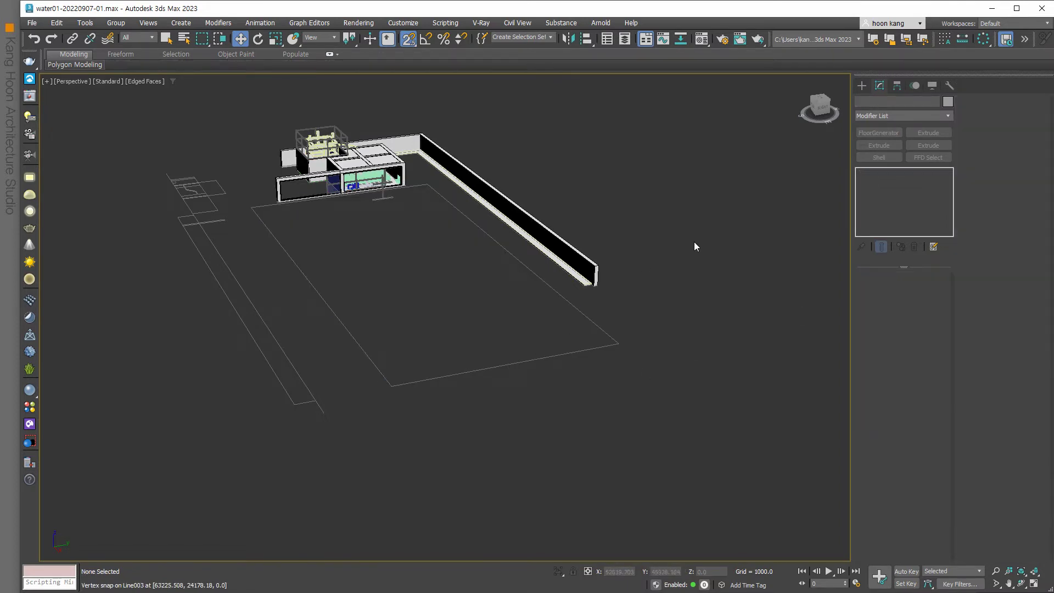
- Draw a new rectangle over the pool in plan and convert it to an editable spline
key("alt+w")
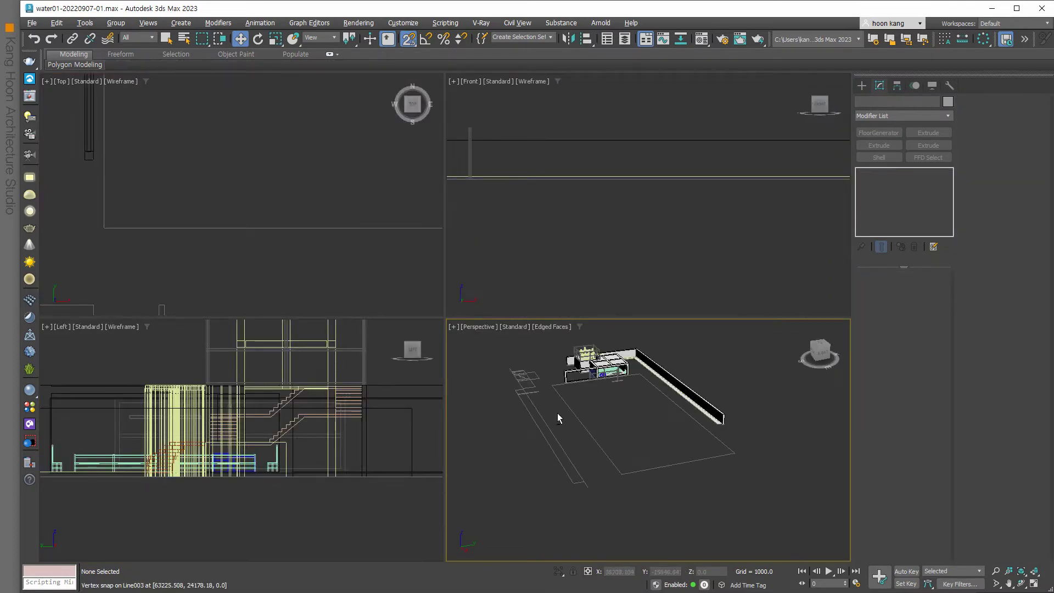
scroll(329, 248, "up", 5)
scroll(219, 264, "up", 3)
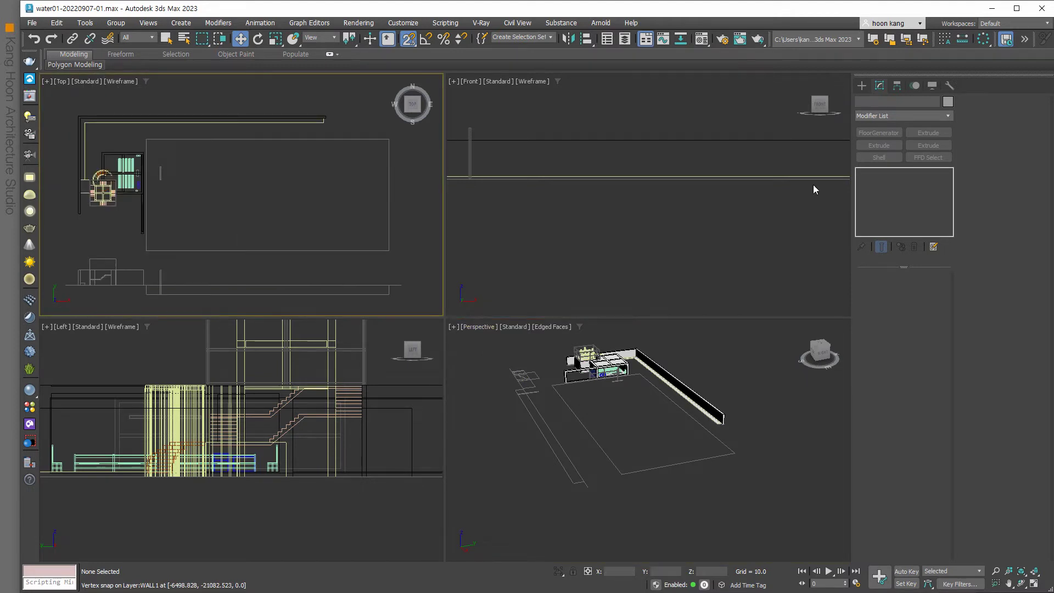
left_click(861, 85)
left_click(927, 172)
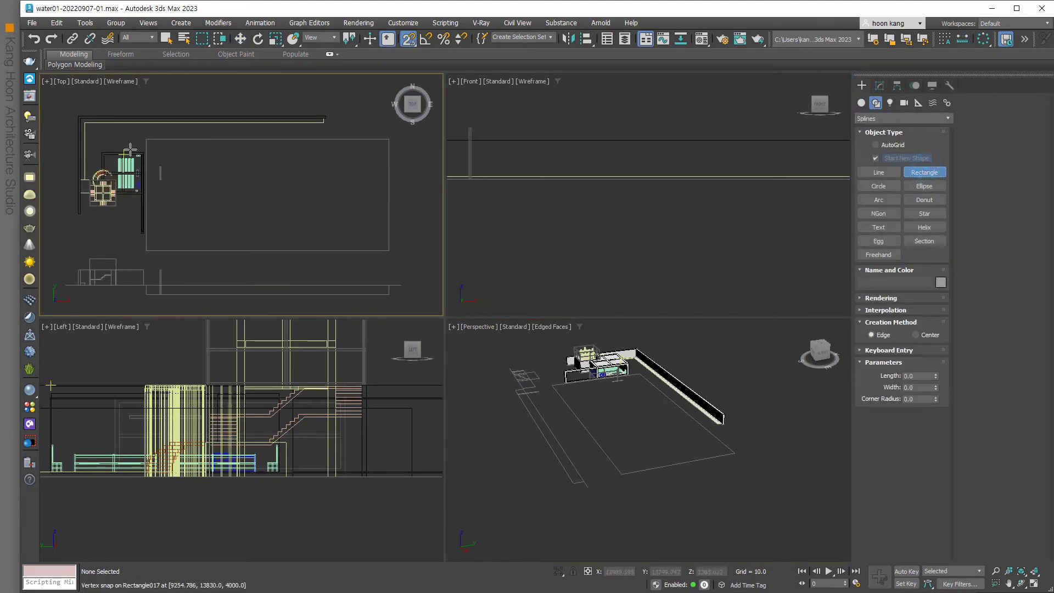
left_click_drag(147, 138, 389, 251)
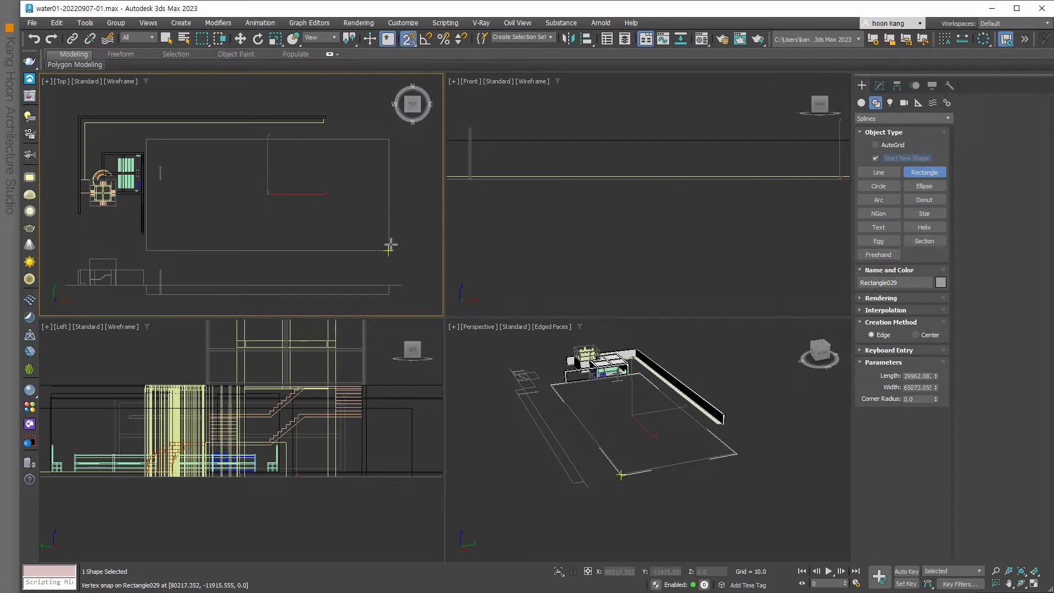
right_click(390, 246)
mouse_move(446, 346)
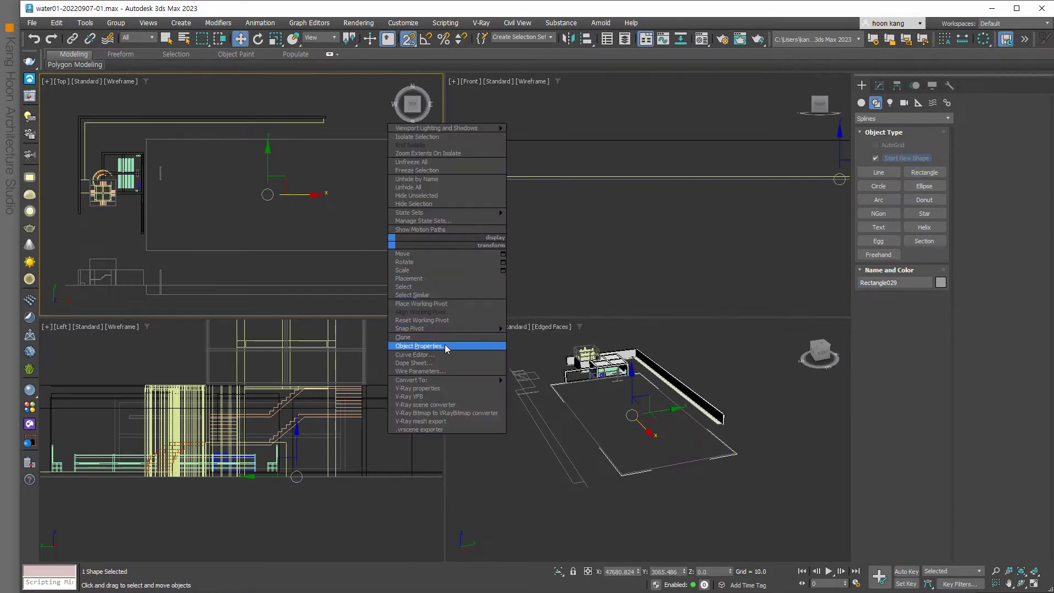
left_click(527, 380)
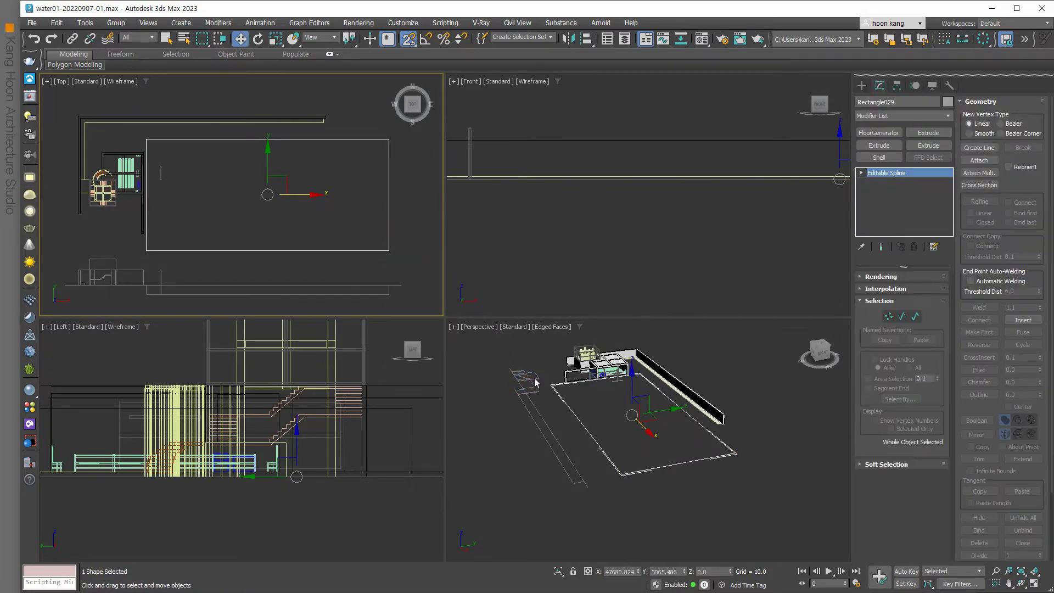
- Outline the rectangle spline by 30 units and add an Extrude modifier
key("3")
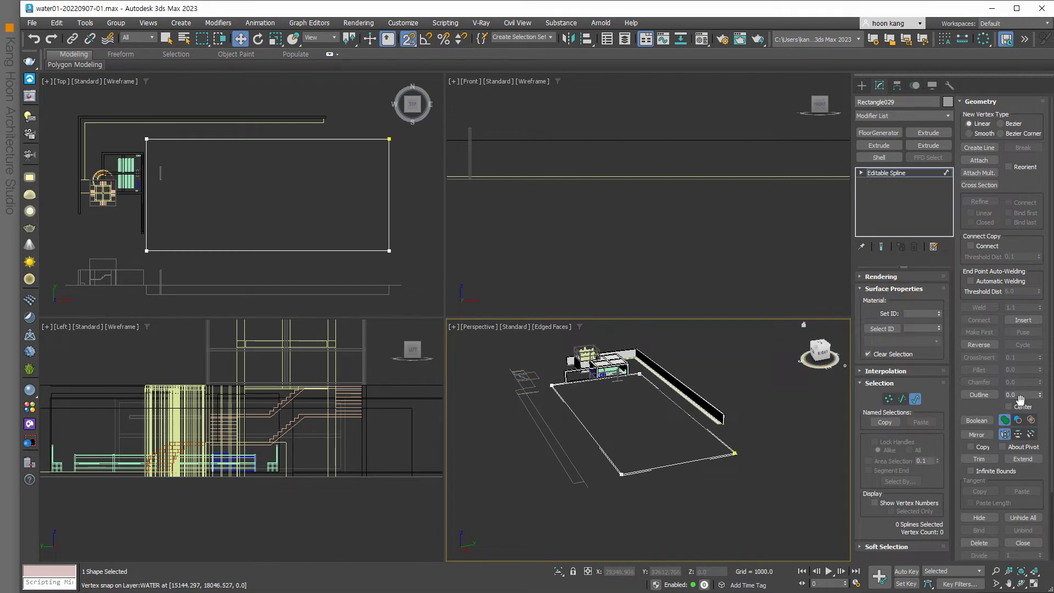
left_click(1031, 395)
key("Return")
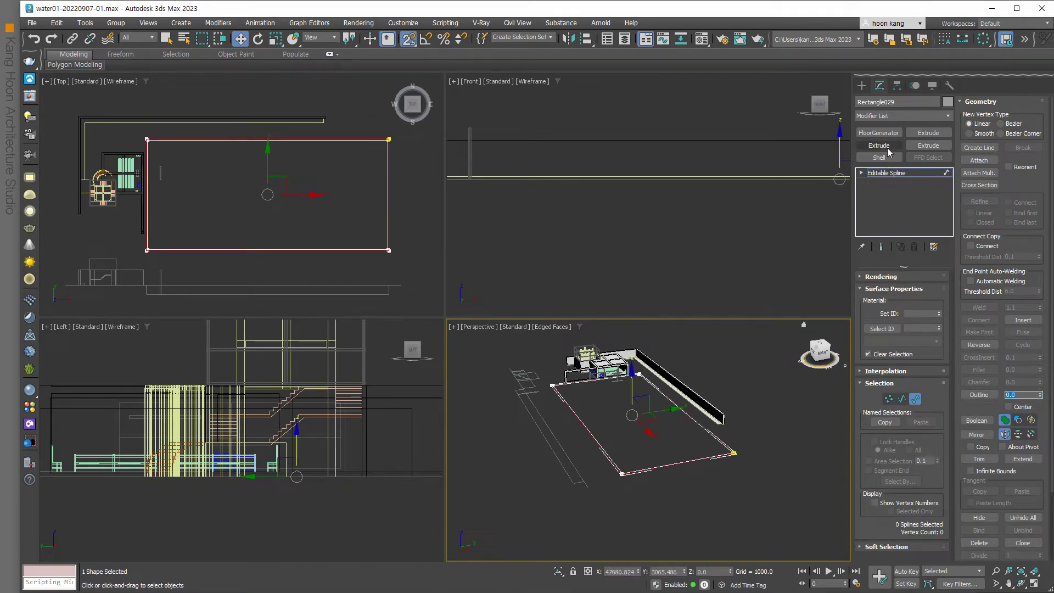
left_click(879, 145)
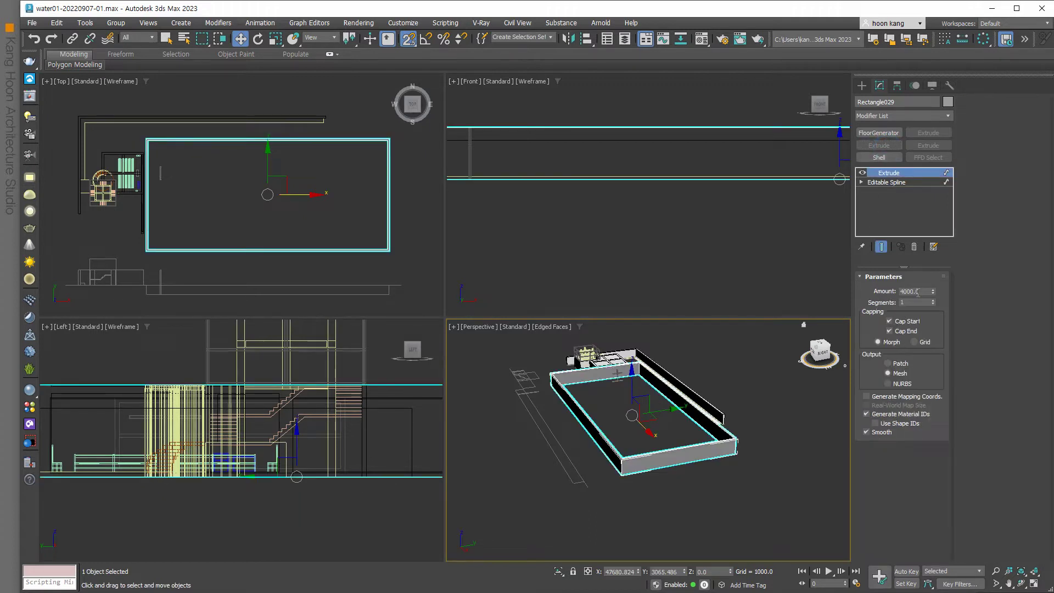
- Set the rim wall's Extrude amount to 800
double_click(917, 292)
key("Return")
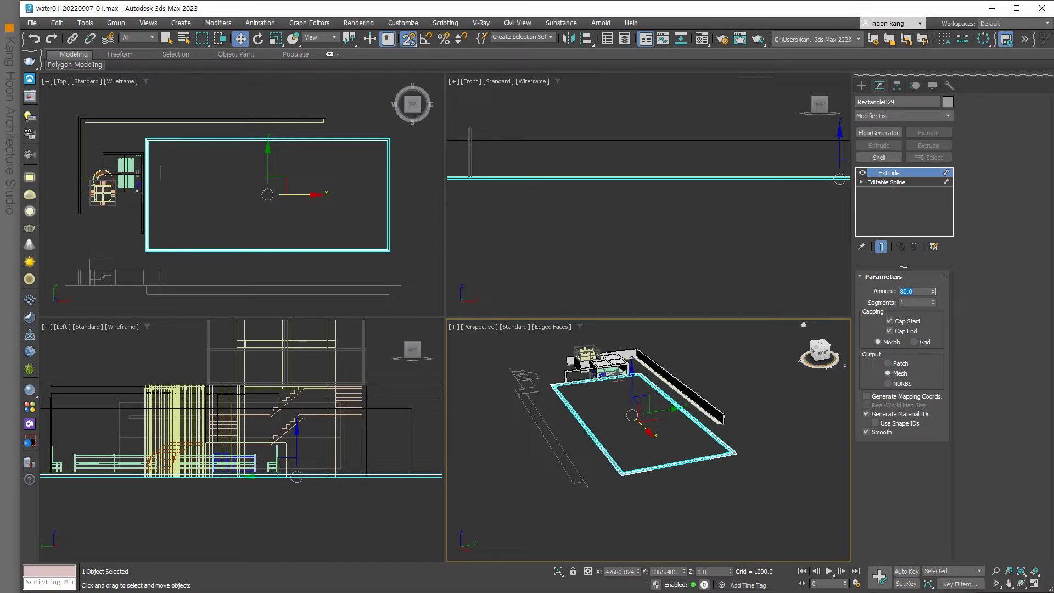
type("800")
key("Return")
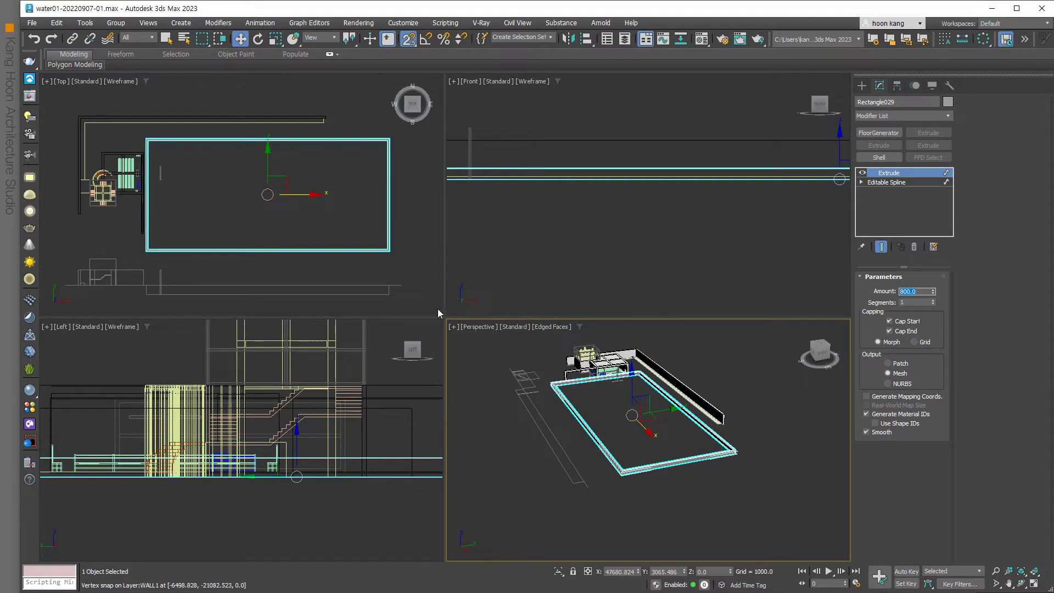
scroll(544, 217, "down", 4)
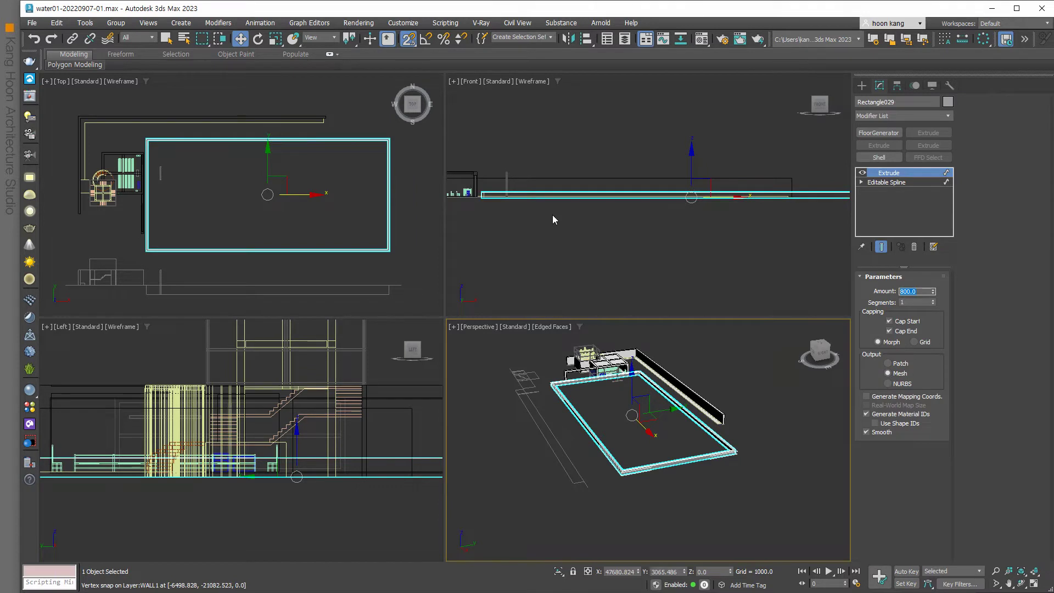
- Lower the rim wall 600 units via Move Type-In in Front view, then deselect it
middle_click(657, 230)
right_click(242, 41)
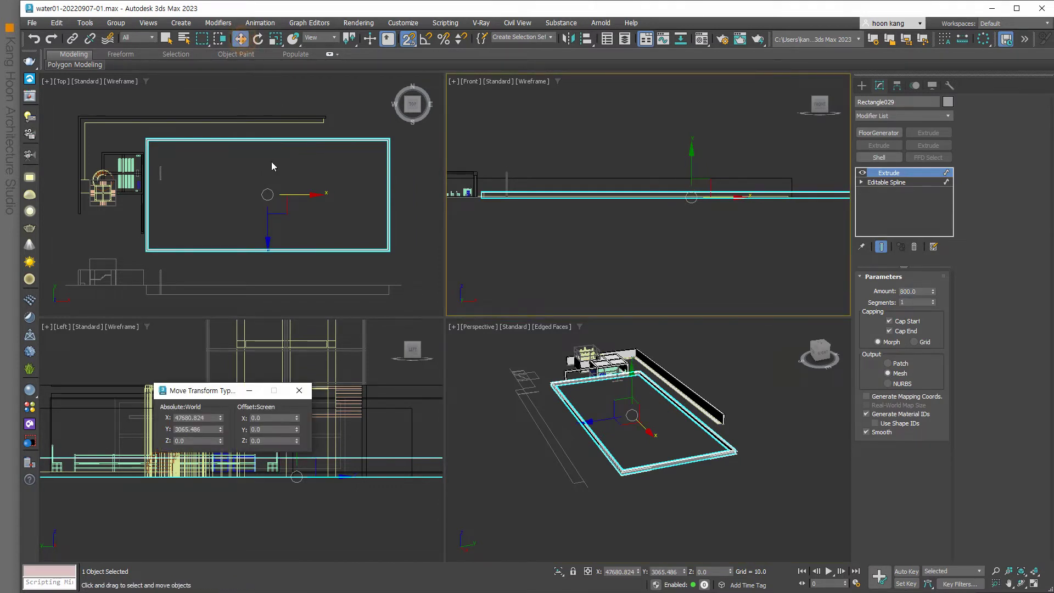
key("Tab")
type("0")
key("Return")
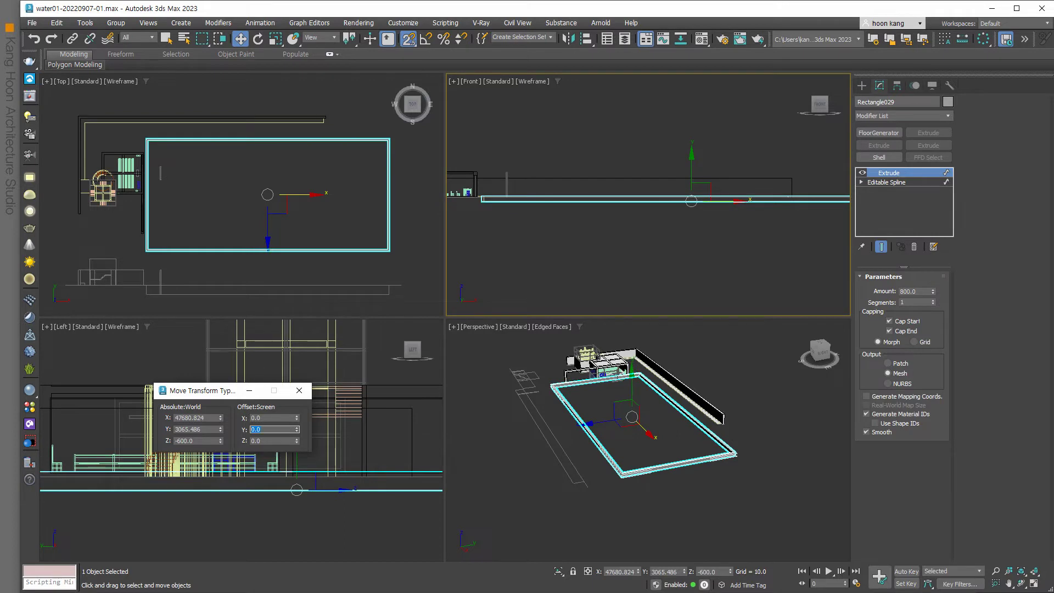
scroll(472, 197, "up", 3)
scroll(472, 197, "up", 3)
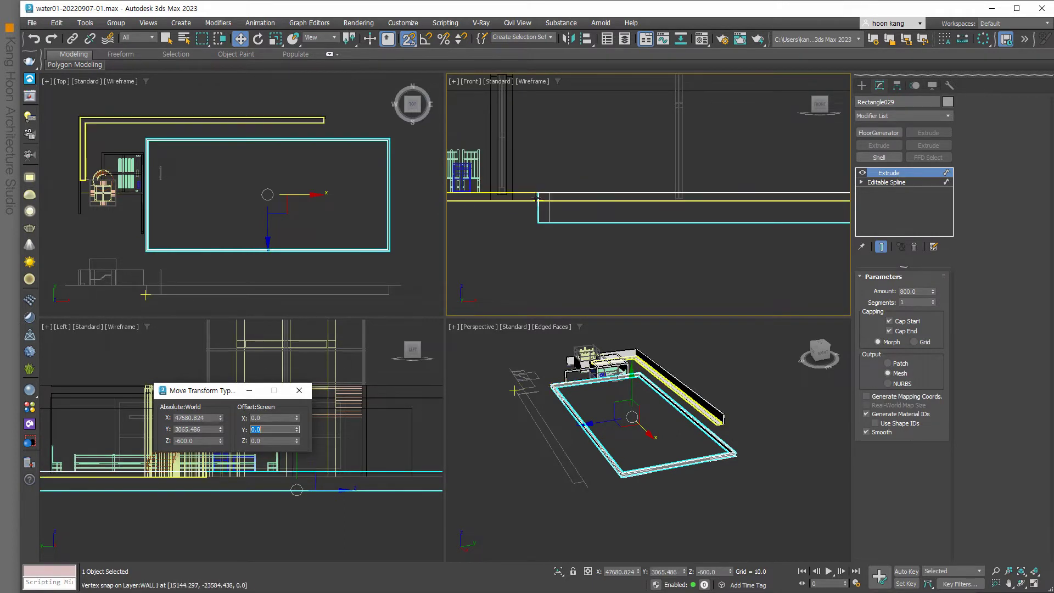
scroll(511, 208, "up", 2)
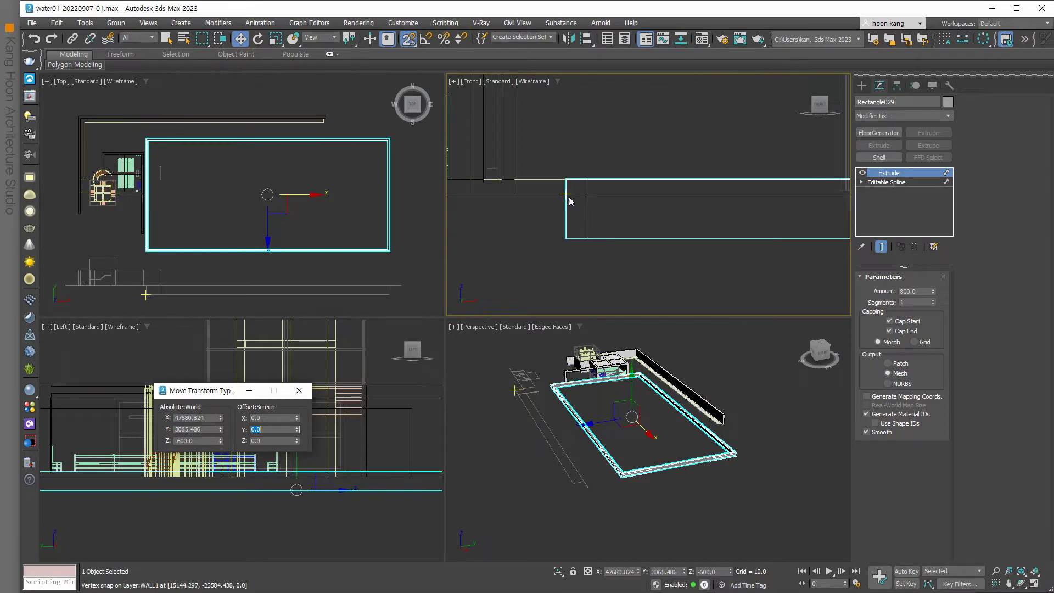
left_click(546, 221)
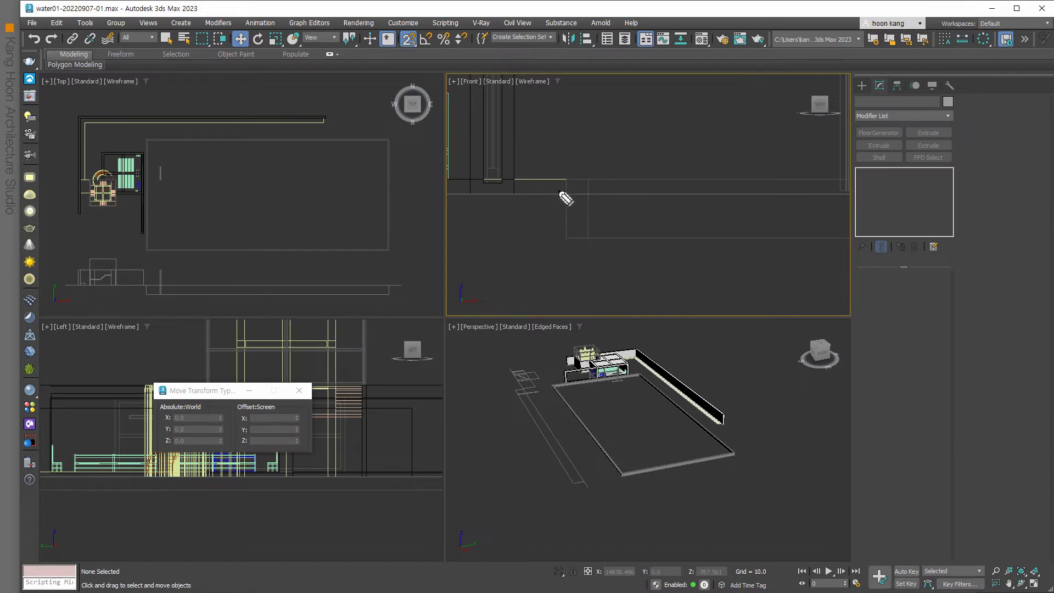
mouse_move(565, 191)
left_mouse_down()
mouse_move(519, 190)
mouse_move(563, 200)
mouse_move(626, 194)
mouse_move(618, 179)
mouse_move(708, 198)
mouse_move(802, 198)
left_mouse_up()
left_click(572, 193)
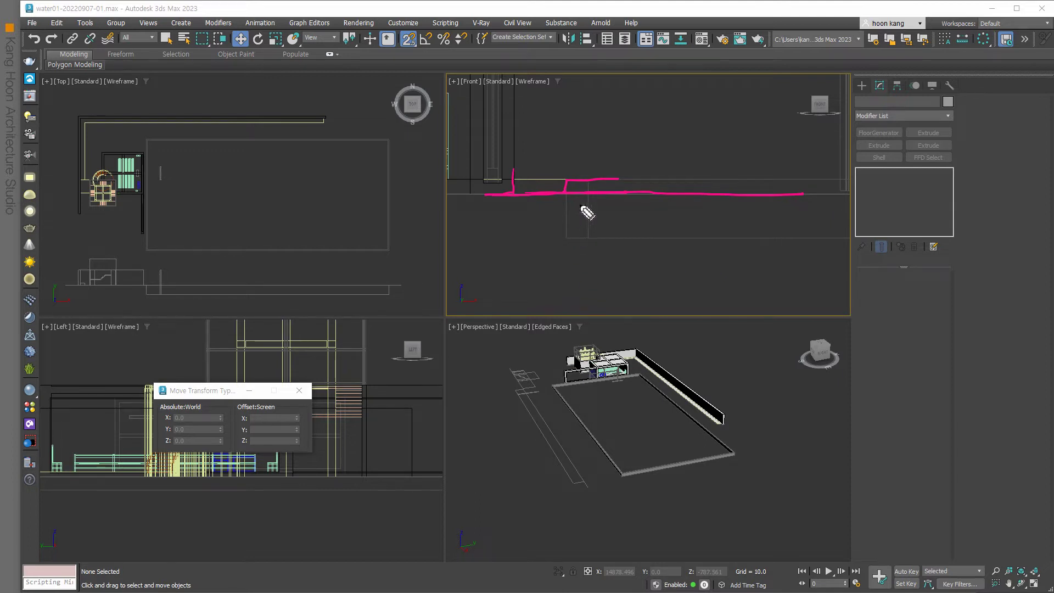
mouse_move(591, 236)
left_mouse_down()
mouse_move(594, 201)
mouse_move(615, 211)
left_mouse_up()
mouse_move(626, 210)
left_mouse_down()
mouse_move(601, 192)
mouse_move(642, 183)
left_mouse_up()
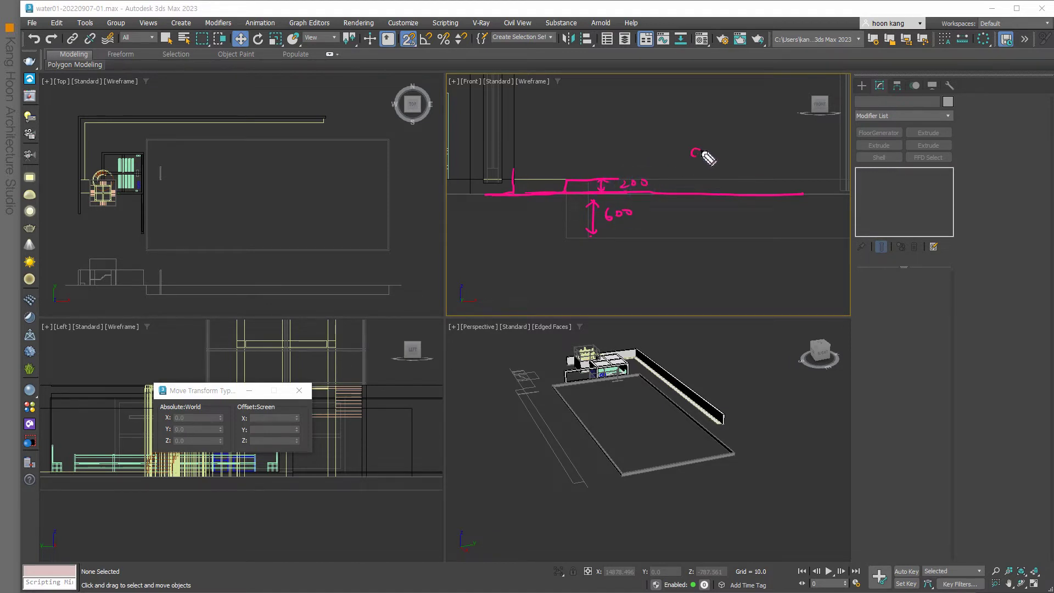
mouse_move(702, 154)
left_mouse_down()
mouse_move(694, 164)
mouse_move(724, 157)
left_mouse_up()
key("shift")
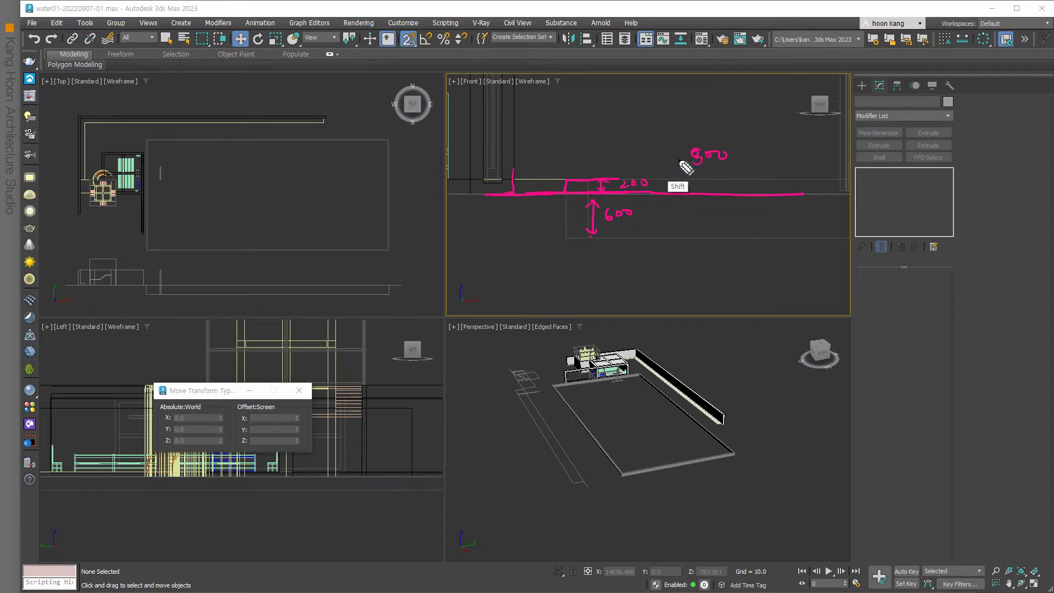
key("Escape")
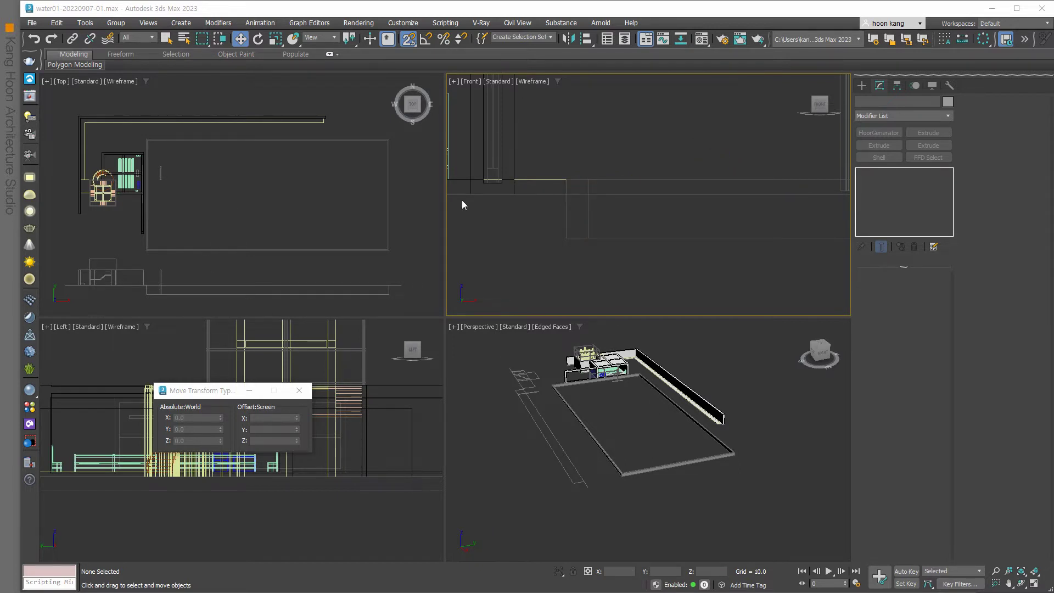
- Draw a rectangle covering the pool outline and convert it to an Editable Poly
left_click(861, 86)
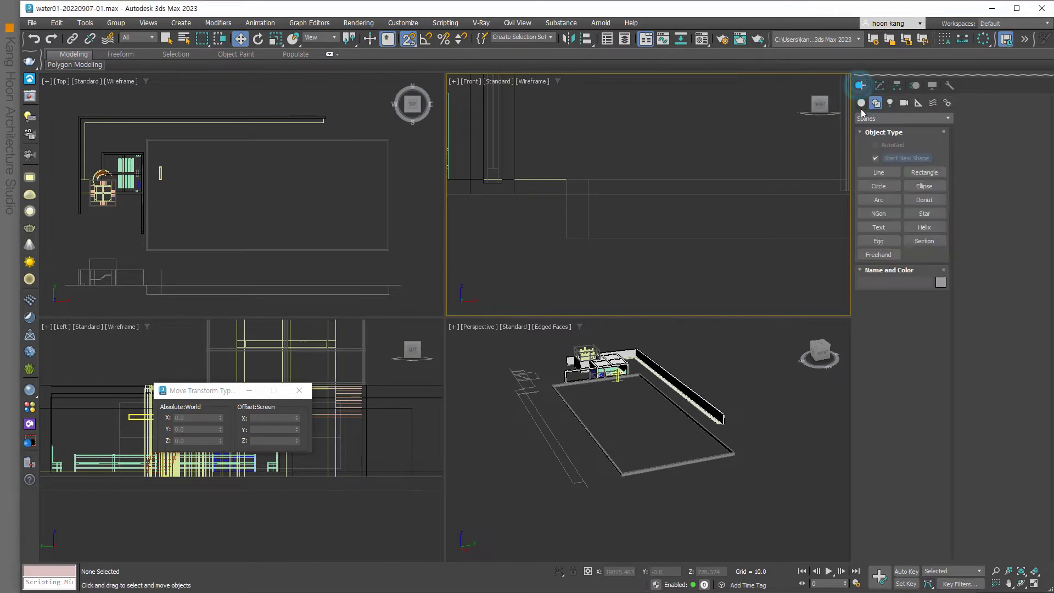
left_click(935, 174)
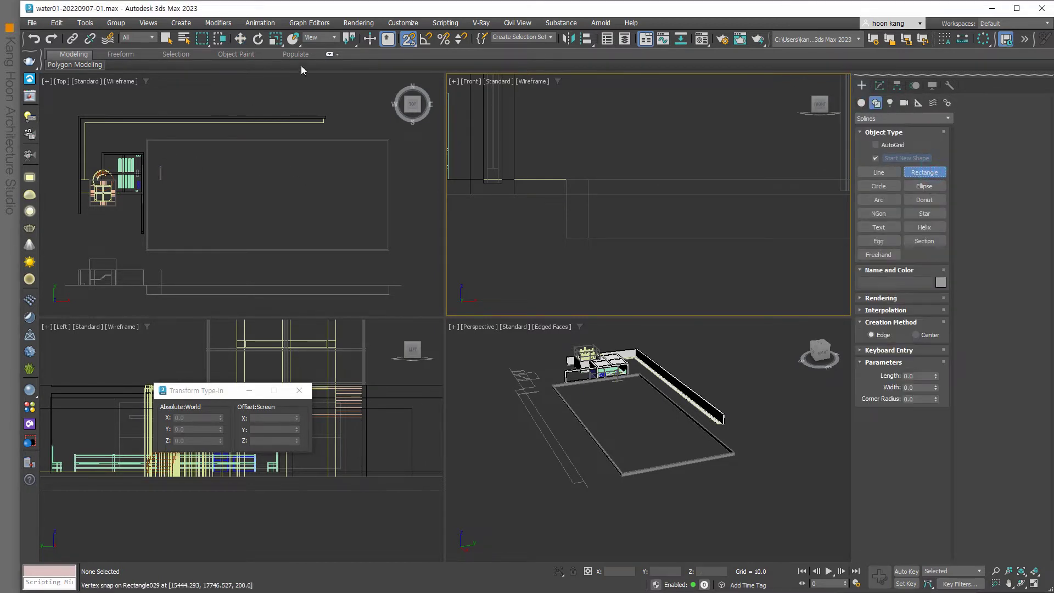
left_click_drag(148, 140, 385, 245)
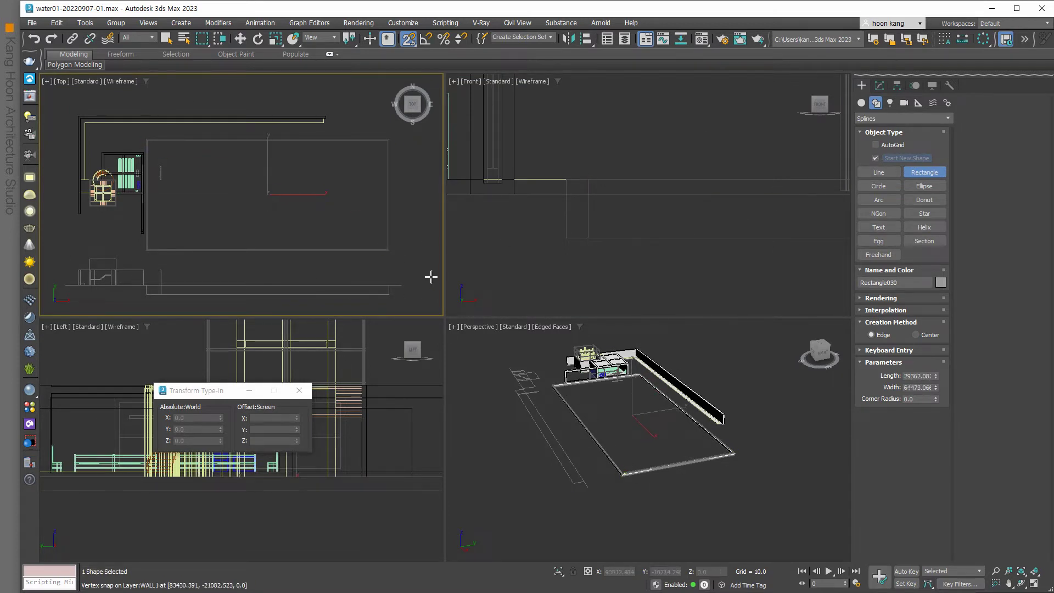
key("w")
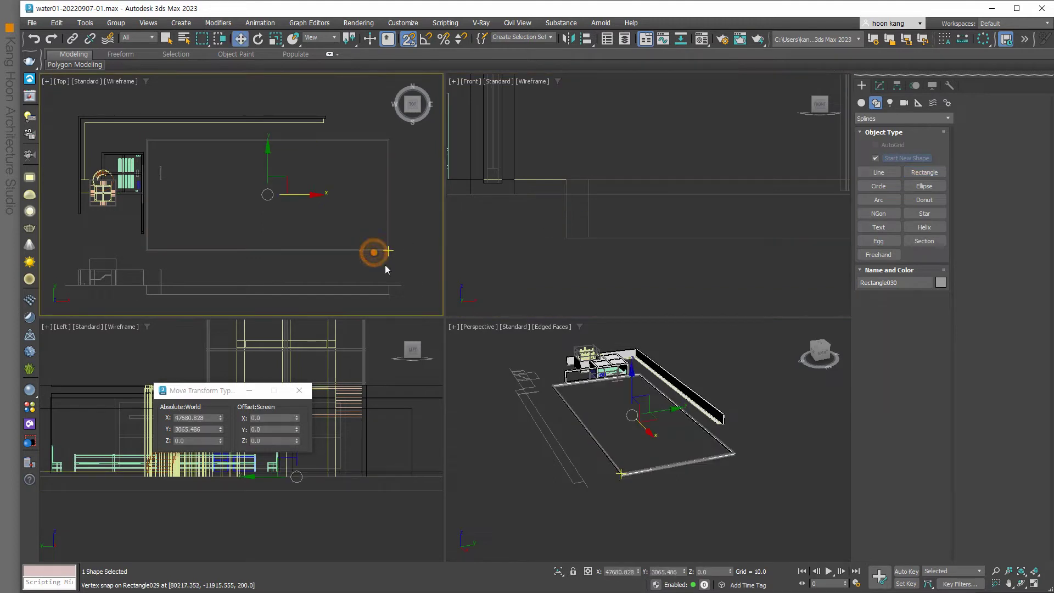
right_click(394, 269)
mouse_move(449, 406)
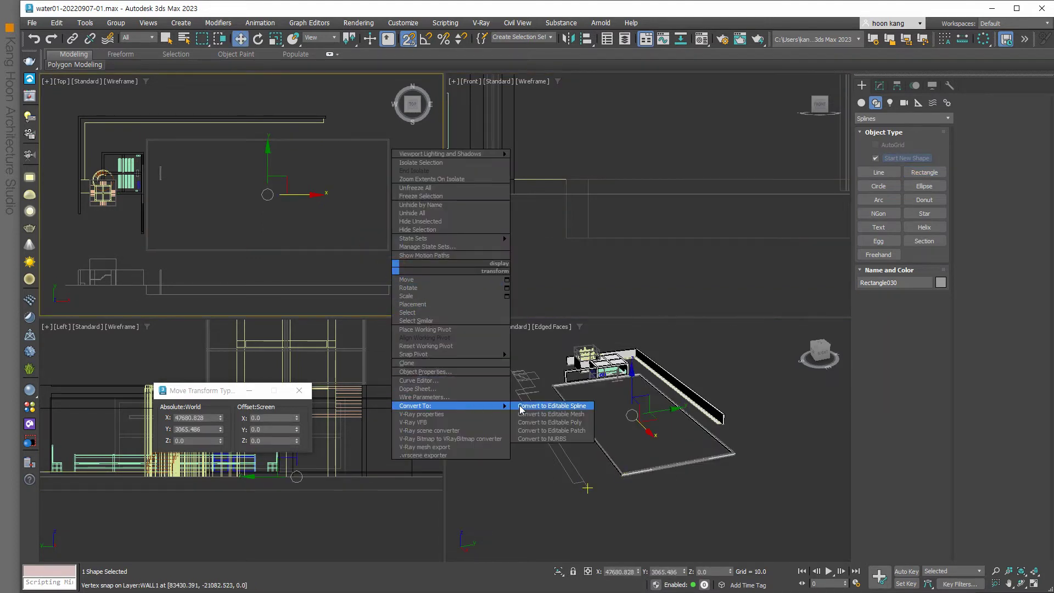
left_click(541, 422)
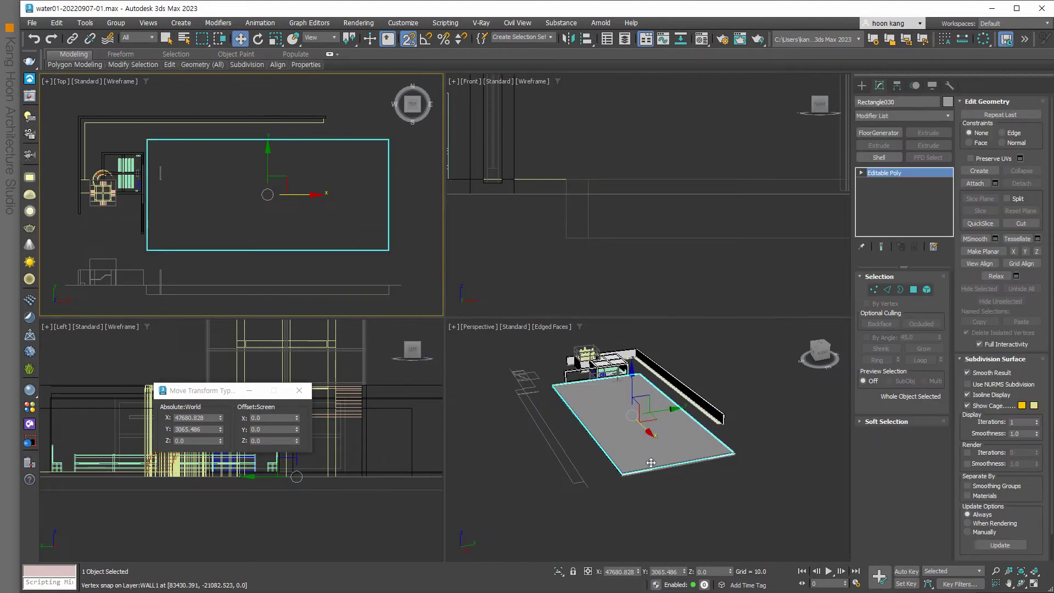
- Snap the slab down to the pool floor at Z -600 in Front view and deselect it
scroll(724, 265, "down", 5)
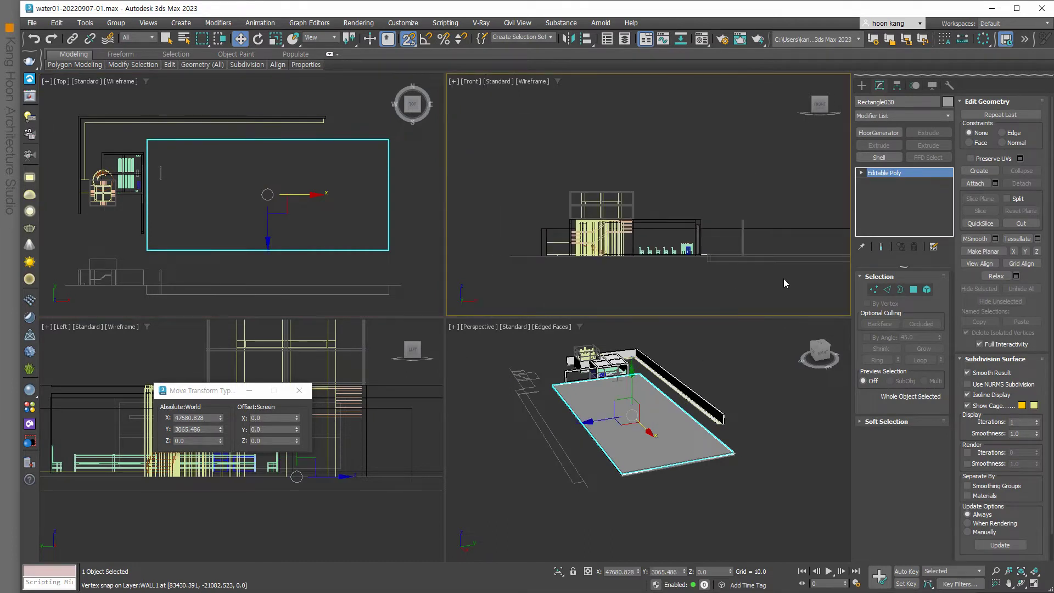
scroll(782, 279, "down", 3)
mouse_move(705, 218)
left_mouse_down()
mouse_move(532, 278)
mouse_move(557, 259)
left_mouse_up()
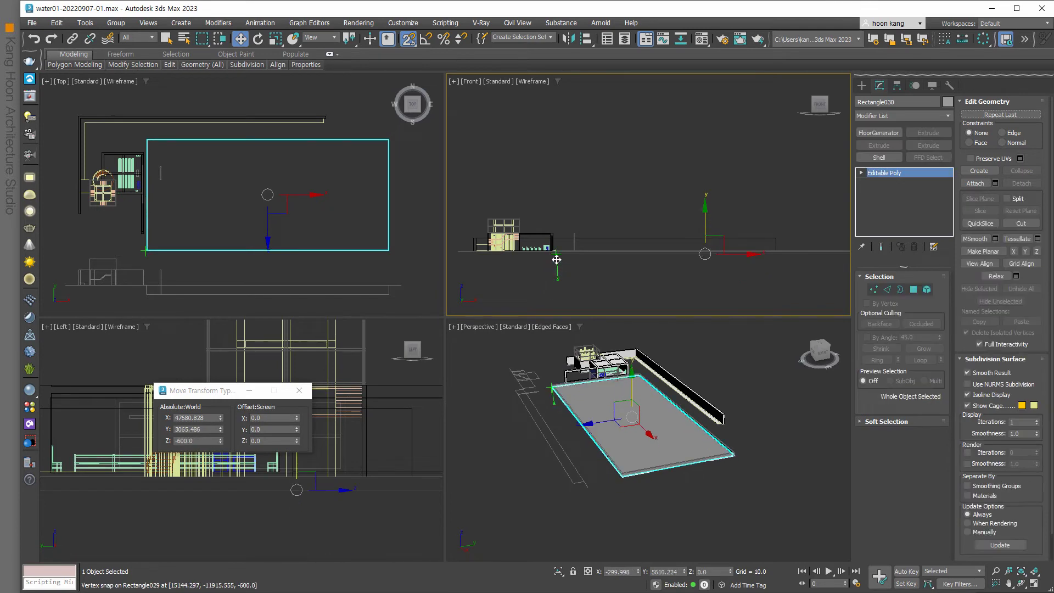
left_click(617, 497)
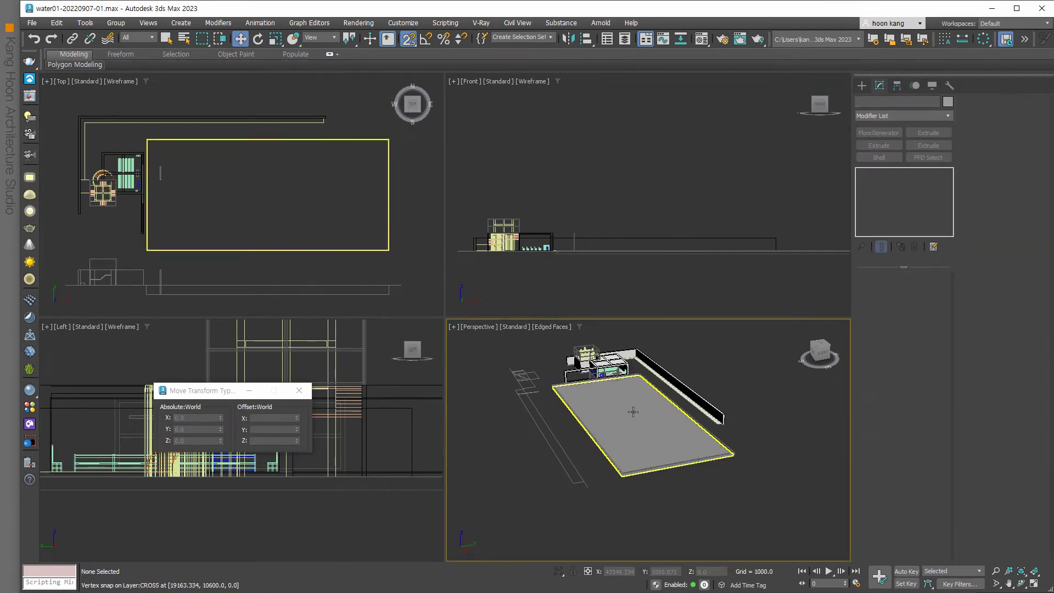
- Copy the pool slab upward as a new water plane
scroll(600, 411, "up", 4)
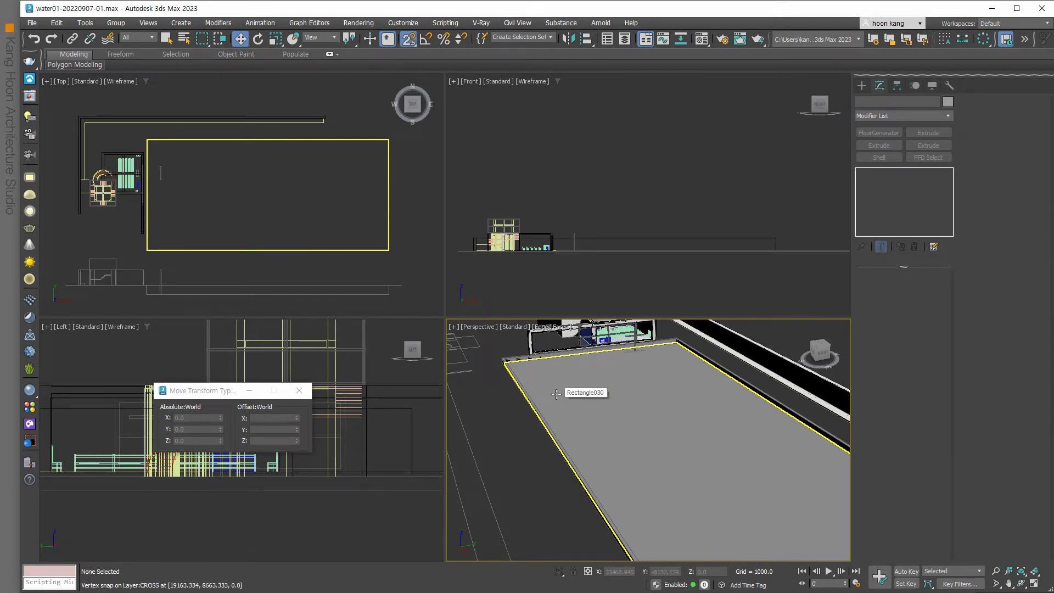
scroll(532, 365, "up", 2)
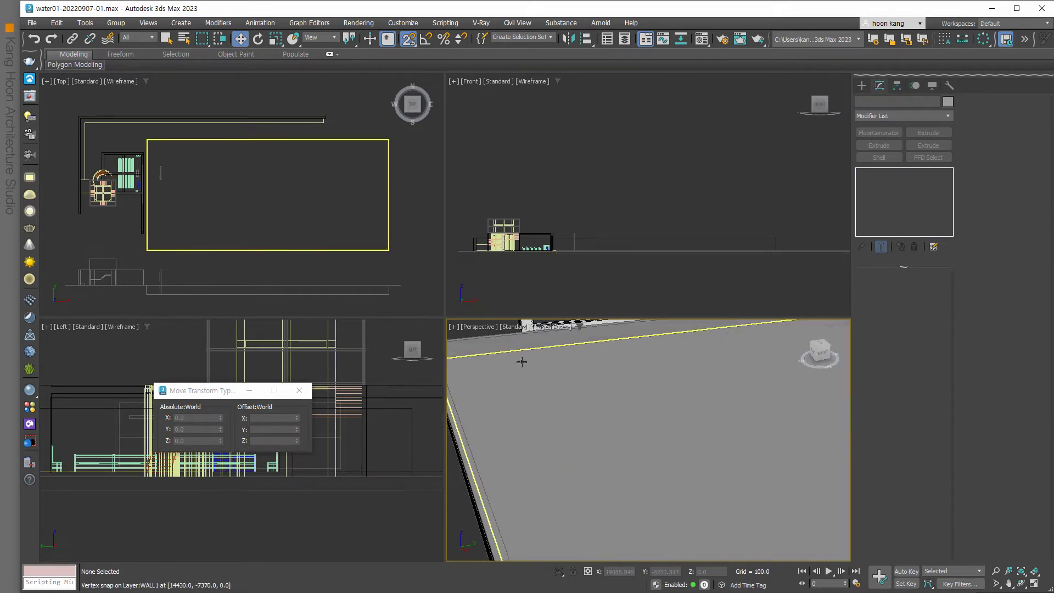
scroll(532, 377, "up", 1)
left_click(539, 399)
scroll(540, 400, "down", 2)
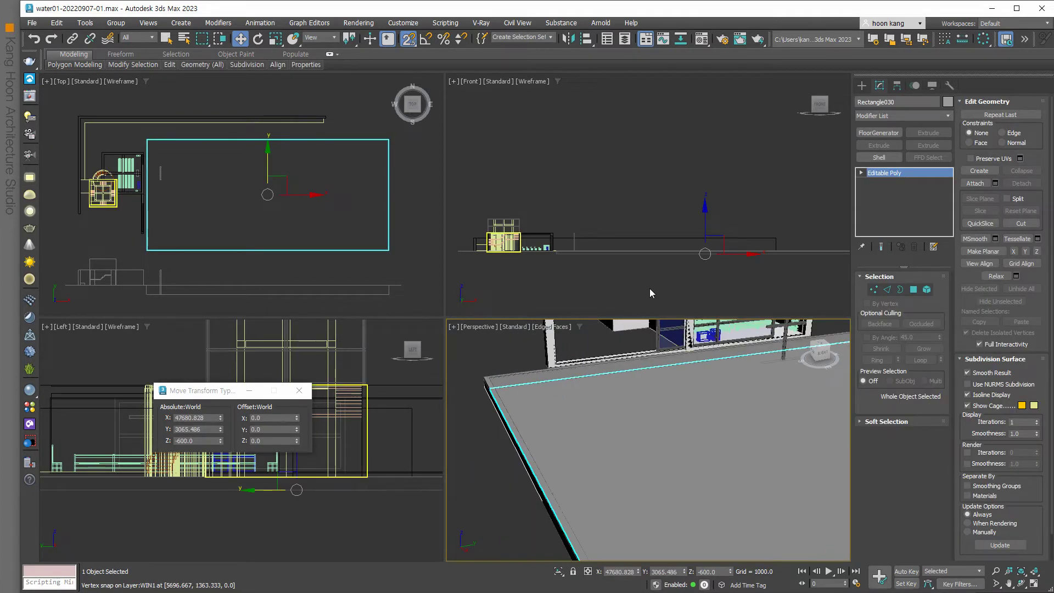
scroll(712, 230, "up", 2)
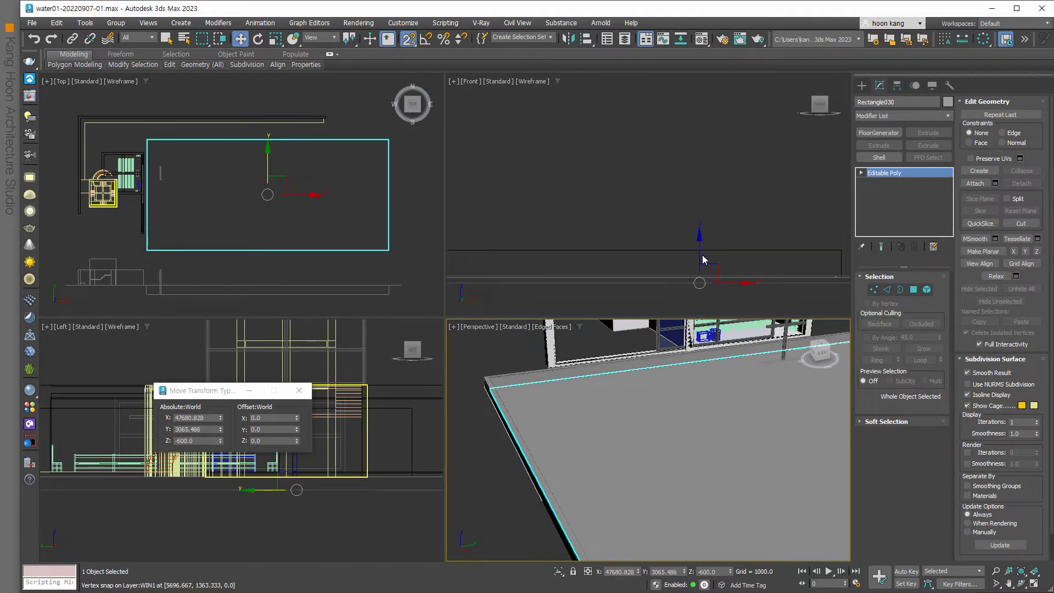
left_click_drag(699, 282, 714, 262, "shift")
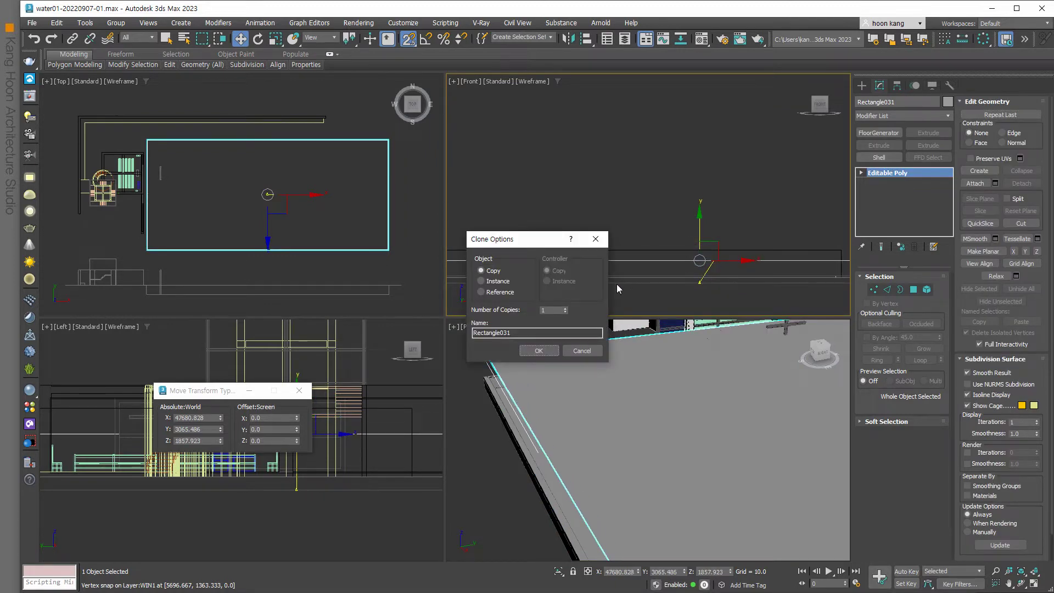
left_click(538, 350)
- Lower the water plane with a -100 offset to Z 100 and rename it 물
scroll(582, 287, "down", 2)
scroll(588, 289, "up", 1)
scroll(587, 289, "up", 3)
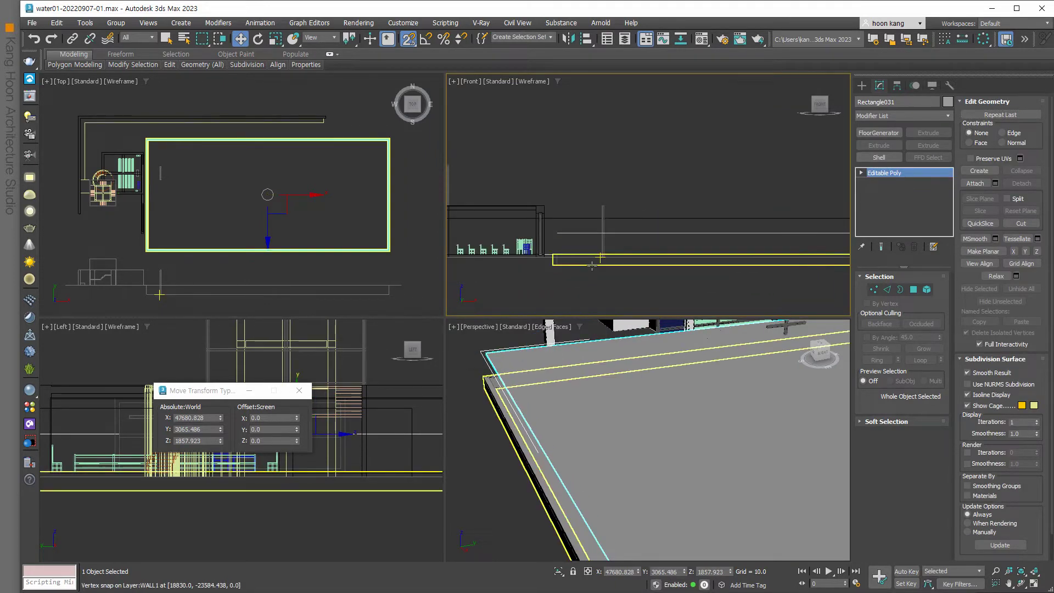
left_click(506, 409)
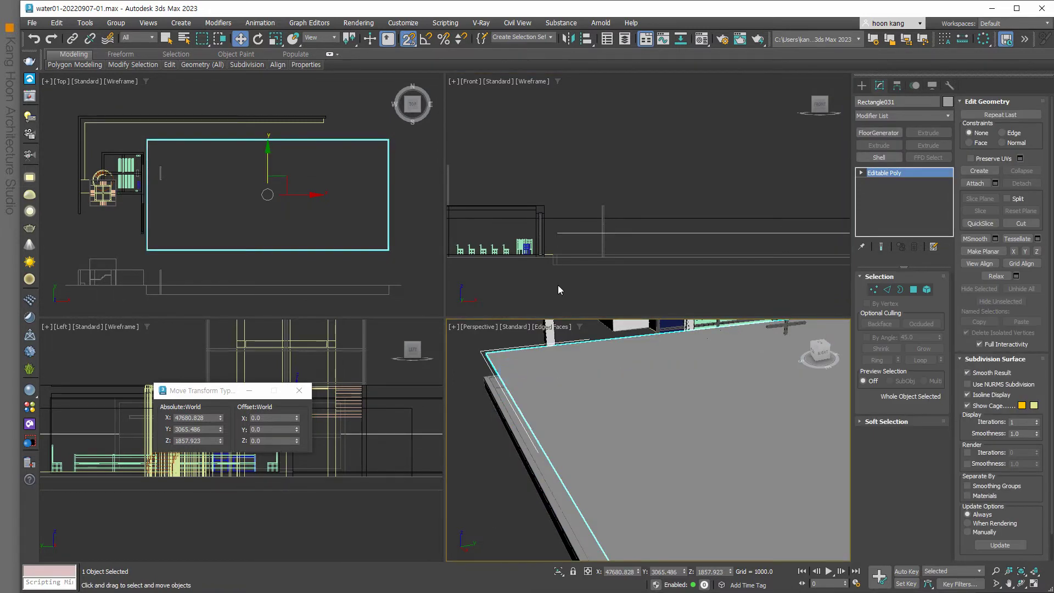
left_click(573, 232)
left_click_drag(556, 237, 555, 252)
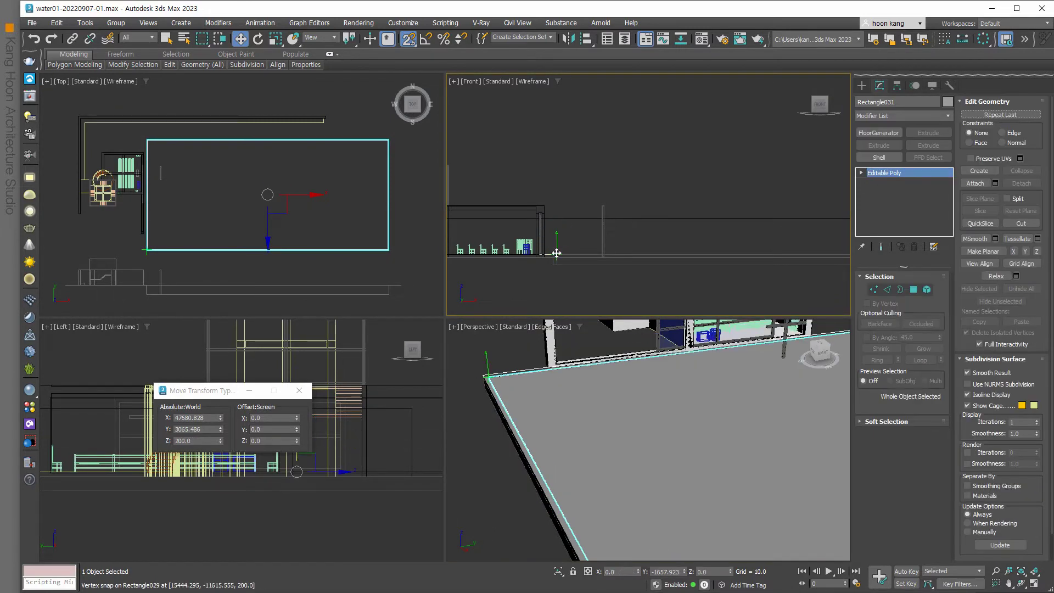
scroll(634, 257, "down", 3)
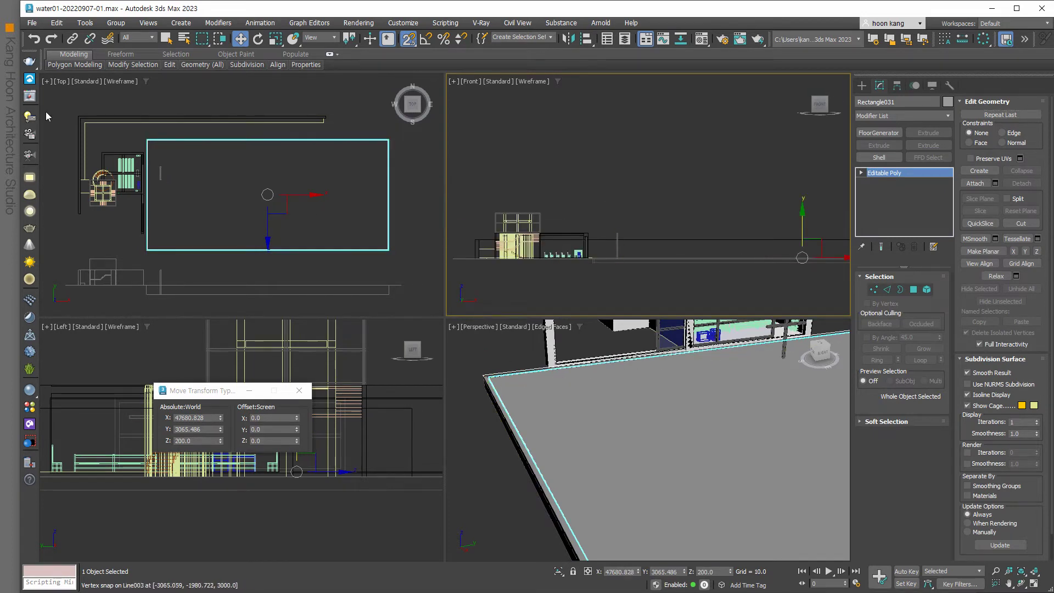
key("Tab")
type("-100")
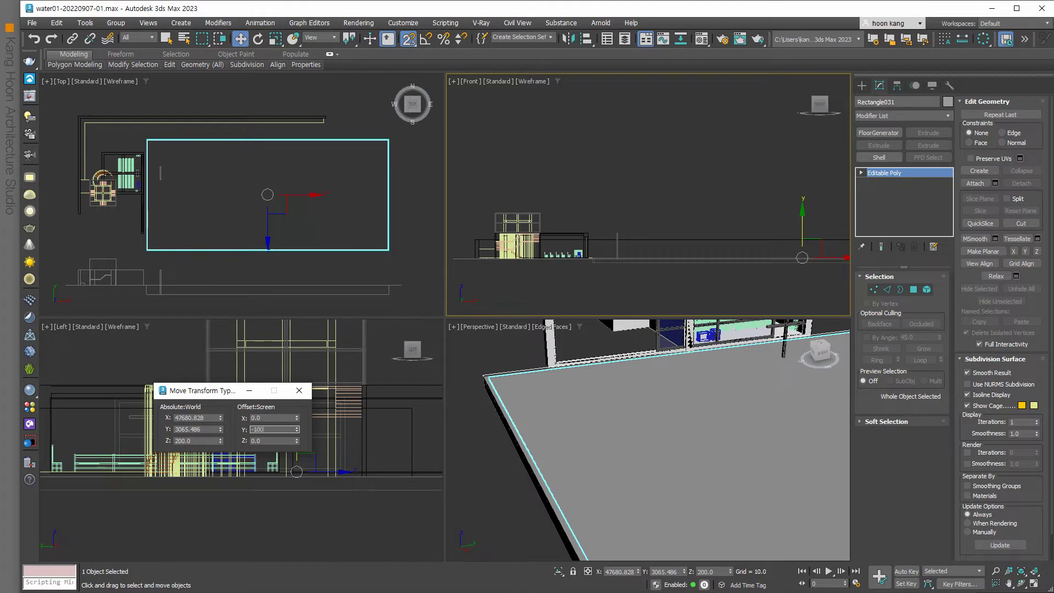
key("Return")
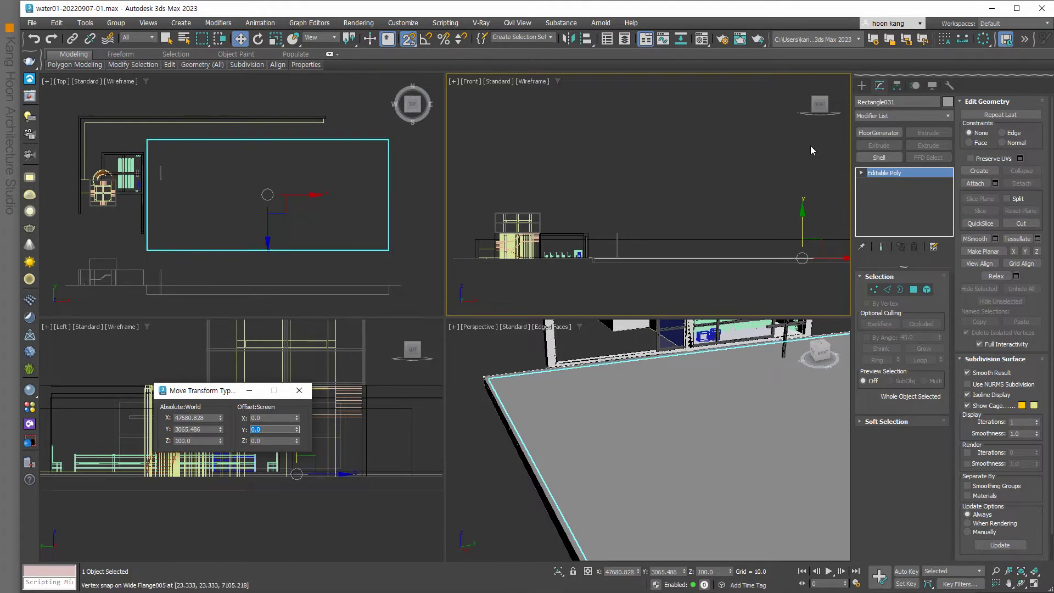
double_click(899, 103)
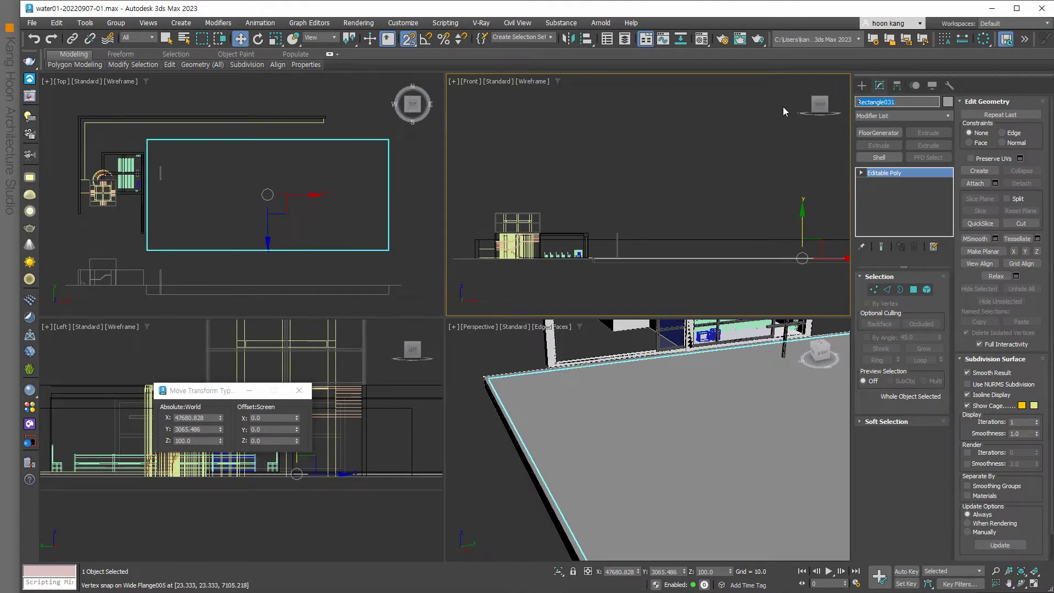
type("물")
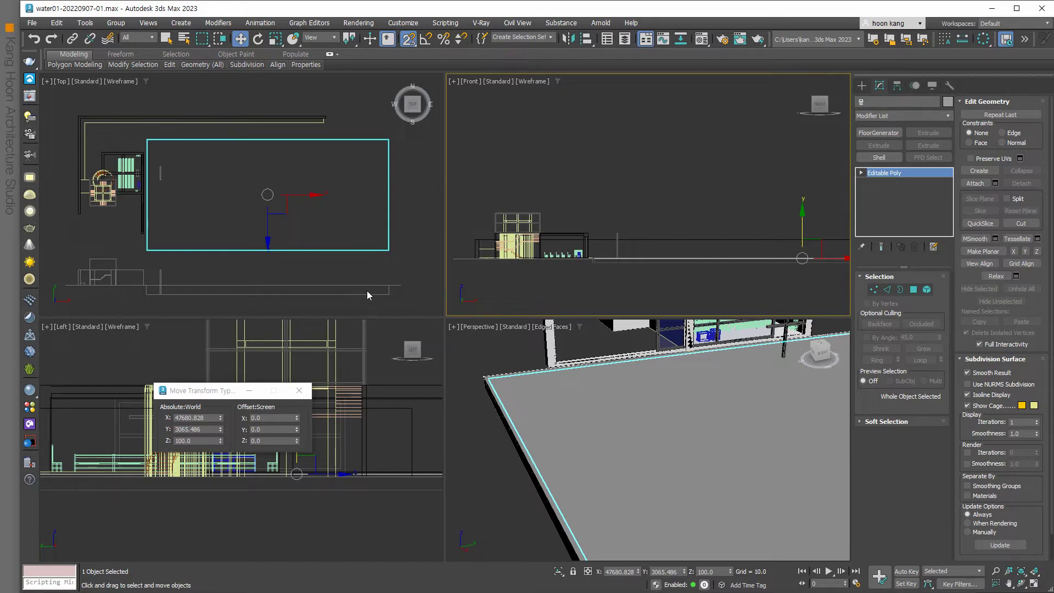
type("m")
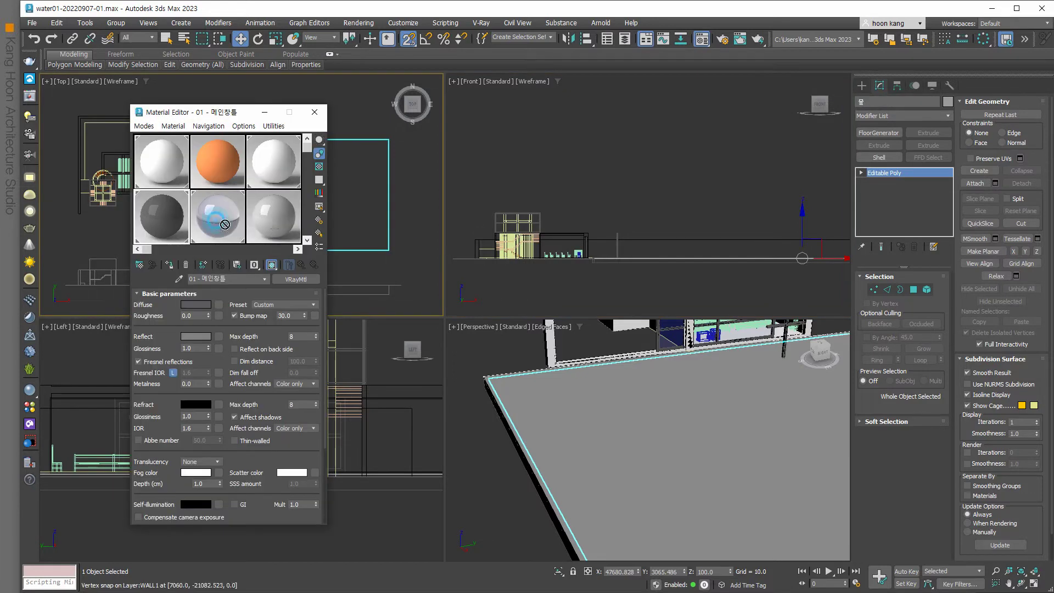
- Assign a copy of the glass material to the water plane, then hide the plane
left_click_drag(225, 225, 268, 218)
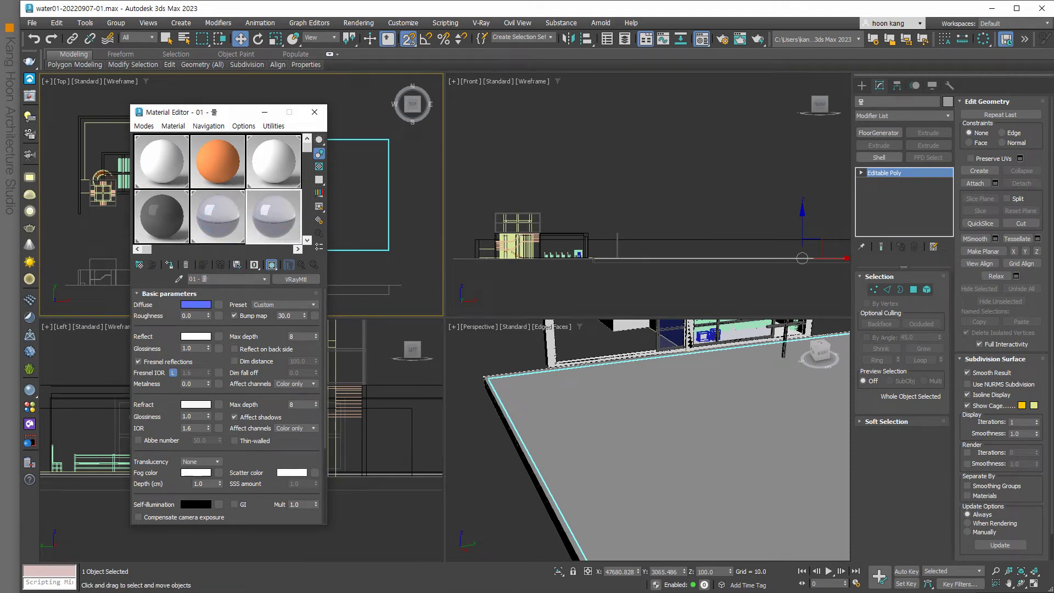
left_click(169, 264)
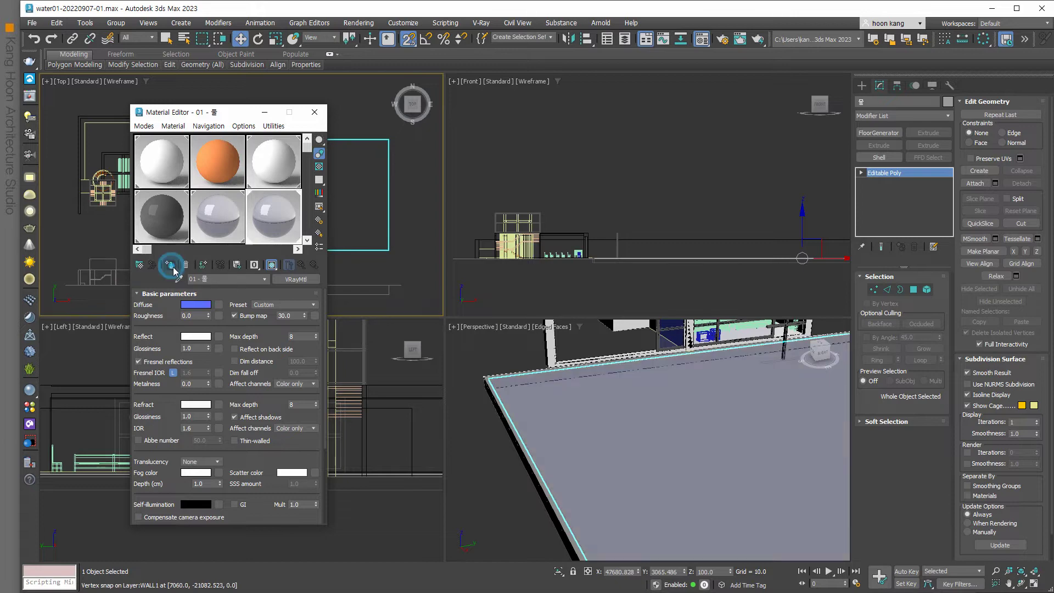
left_click(488, 453)
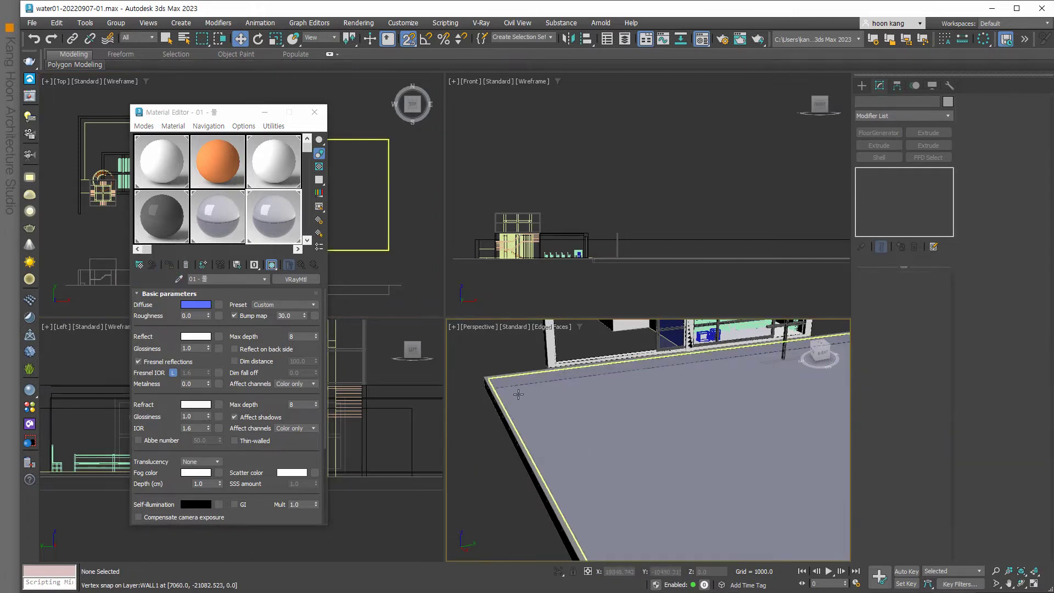
scroll(591, 301, "up", 2)
left_click(603, 259)
left_click(543, 398)
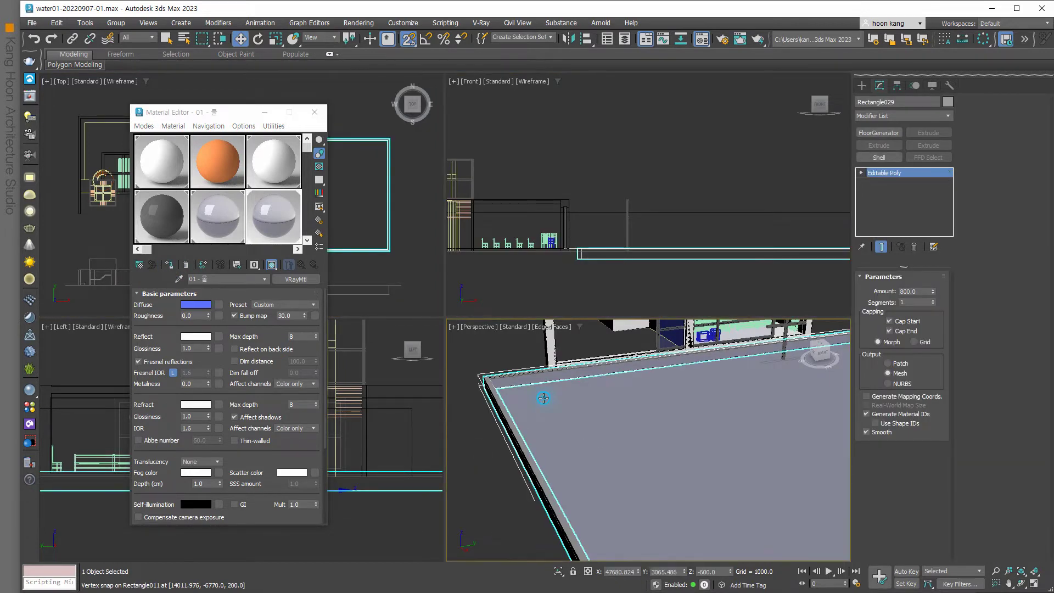
right_click(550, 407)
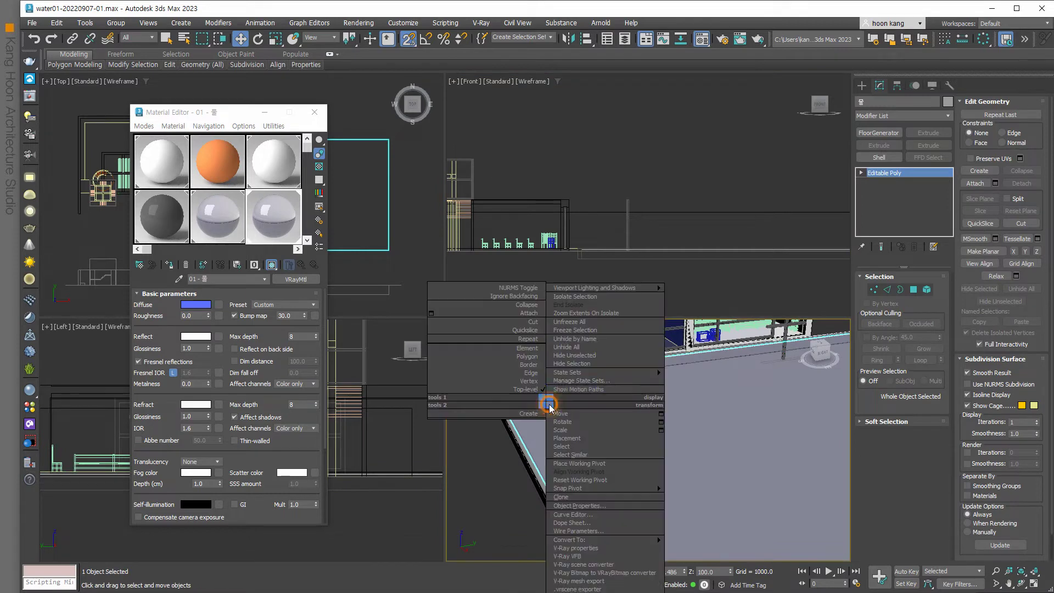
left_click(571, 363)
- Rename the grey slab under the water 지자갈비 and copy the water material to a new slot
left_click(546, 422)
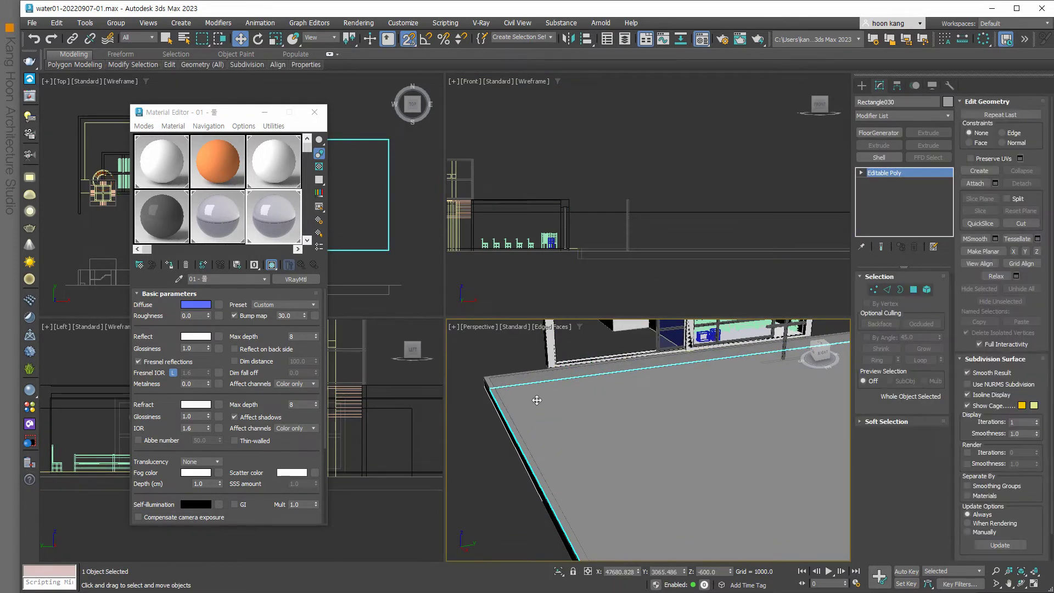
left_click(914, 107)
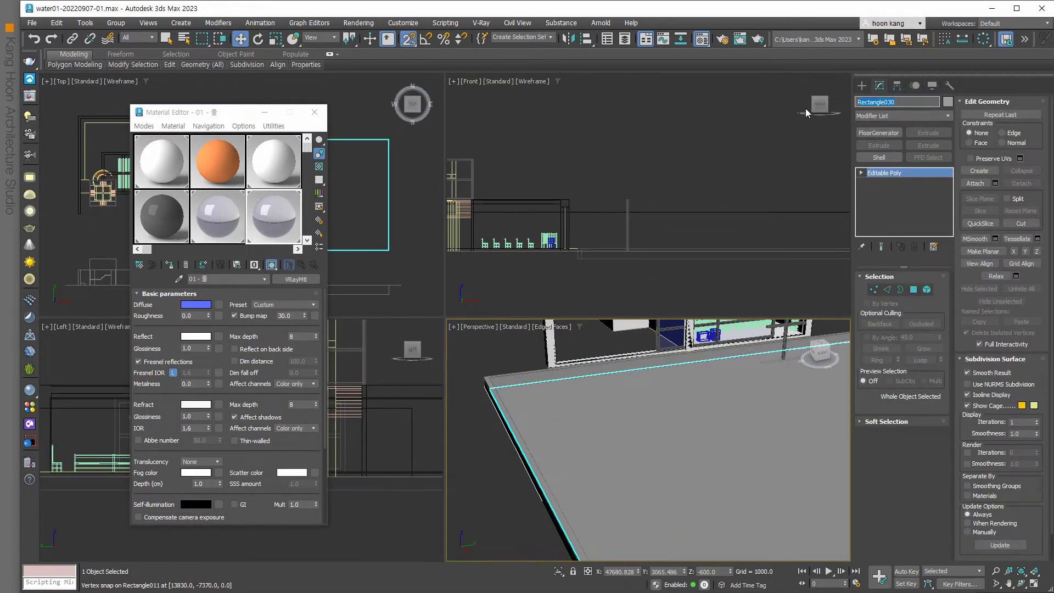
type("지자갈")
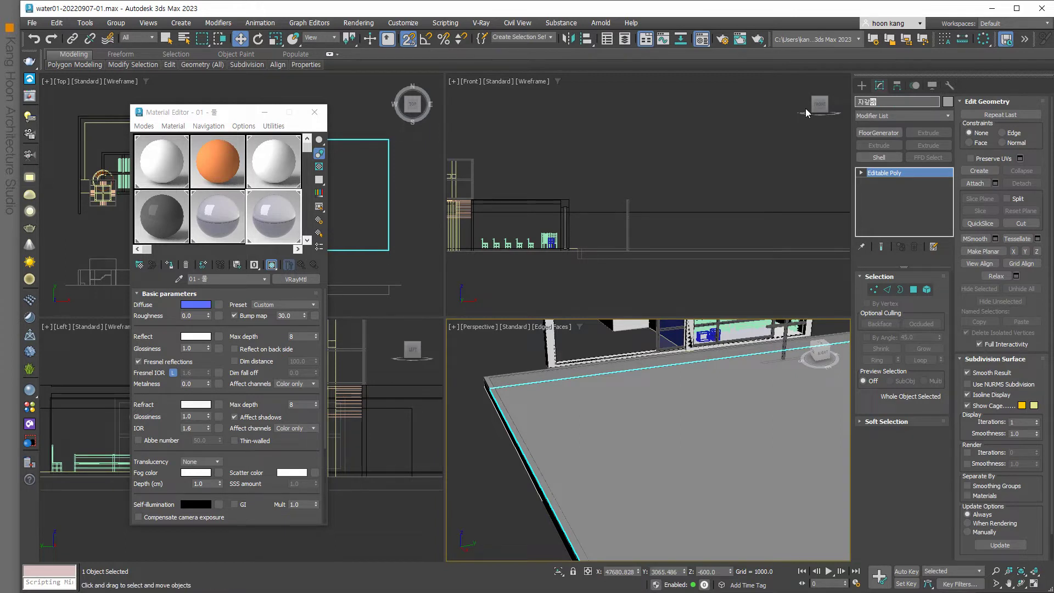
type("비")
left_click_drag(275, 222, 274, 175)
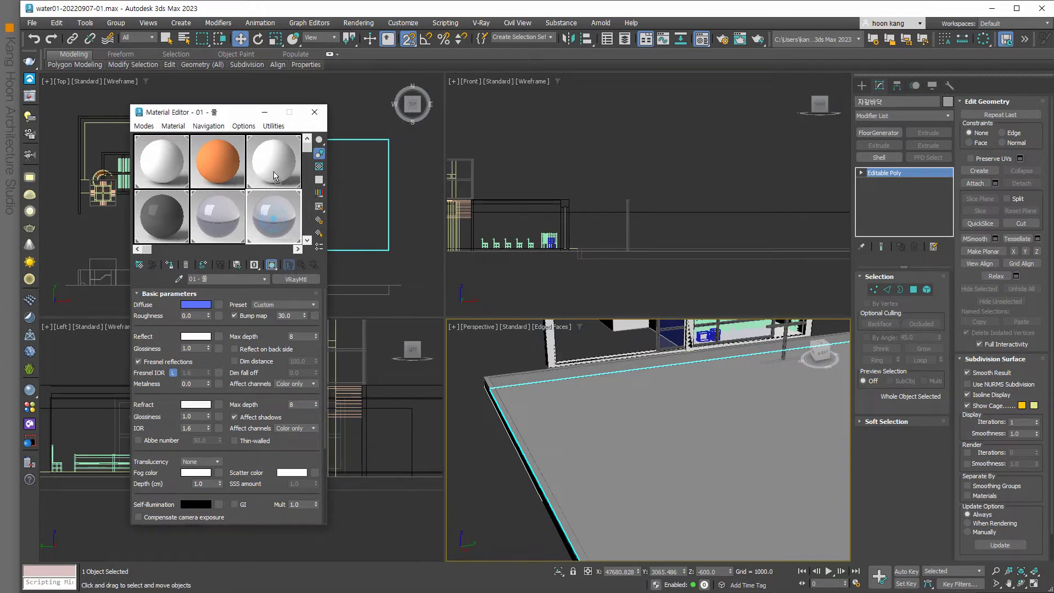
- Rename the copied material, set Reflect and Refract to black, and assign it to the pool floor slab
double_click(205, 279)
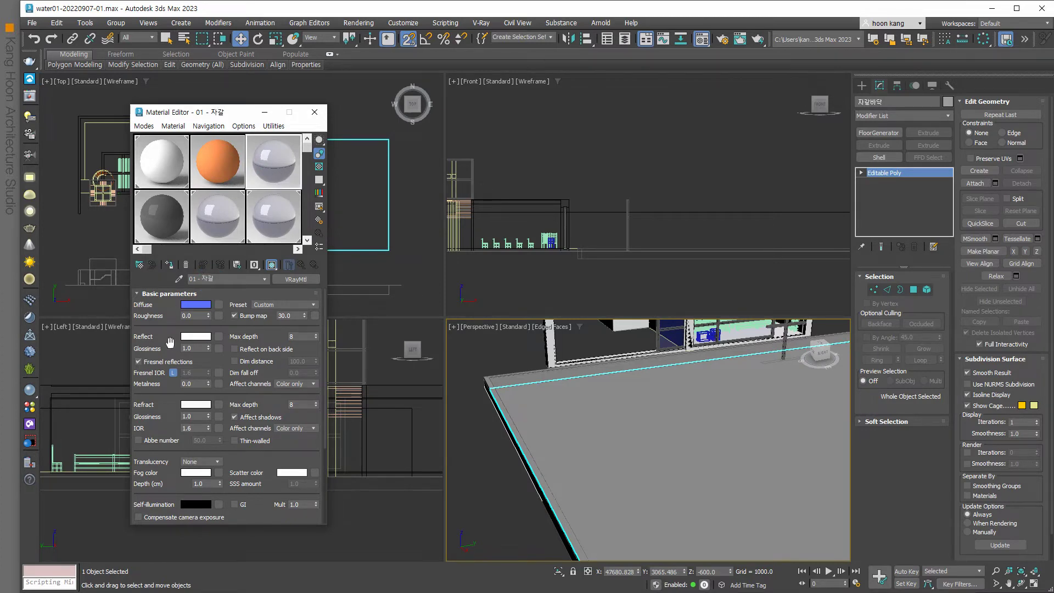
type("자갈")
left_click(196, 337)
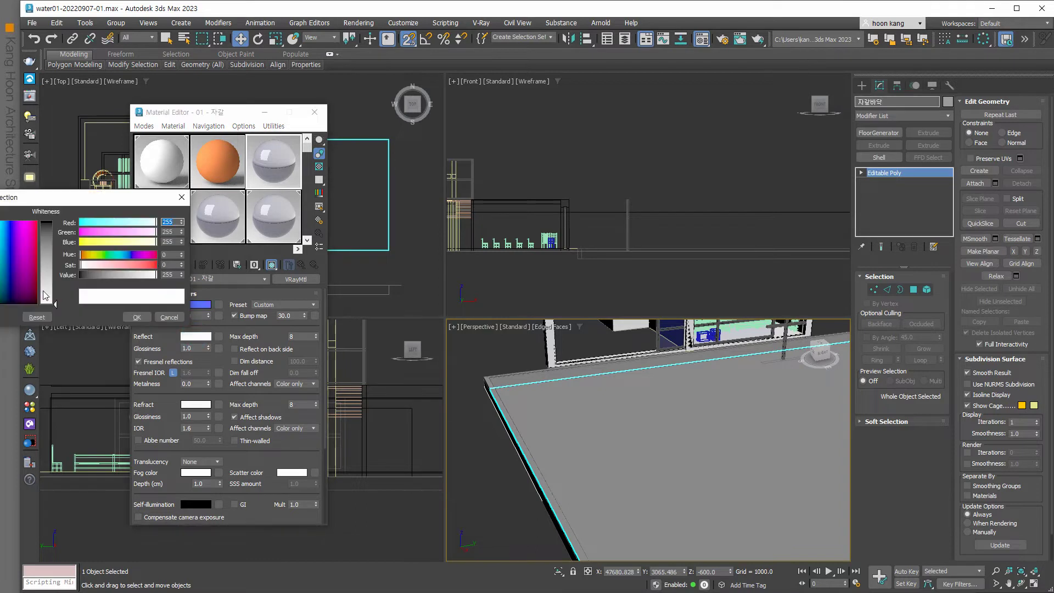
left_click_drag(56, 305, 56, 220)
left_click(136, 318)
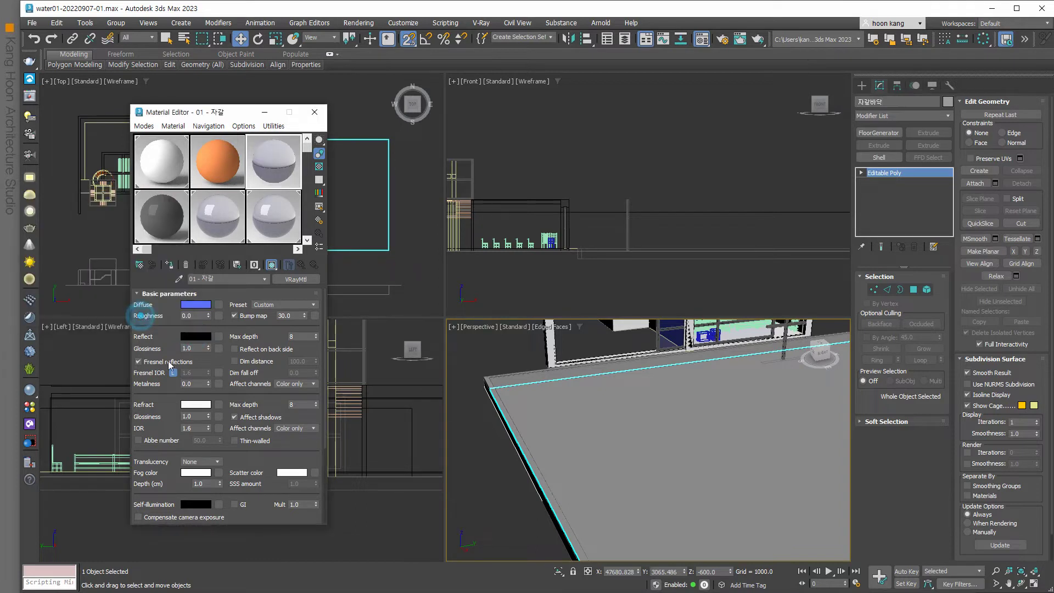
left_click(196, 408)
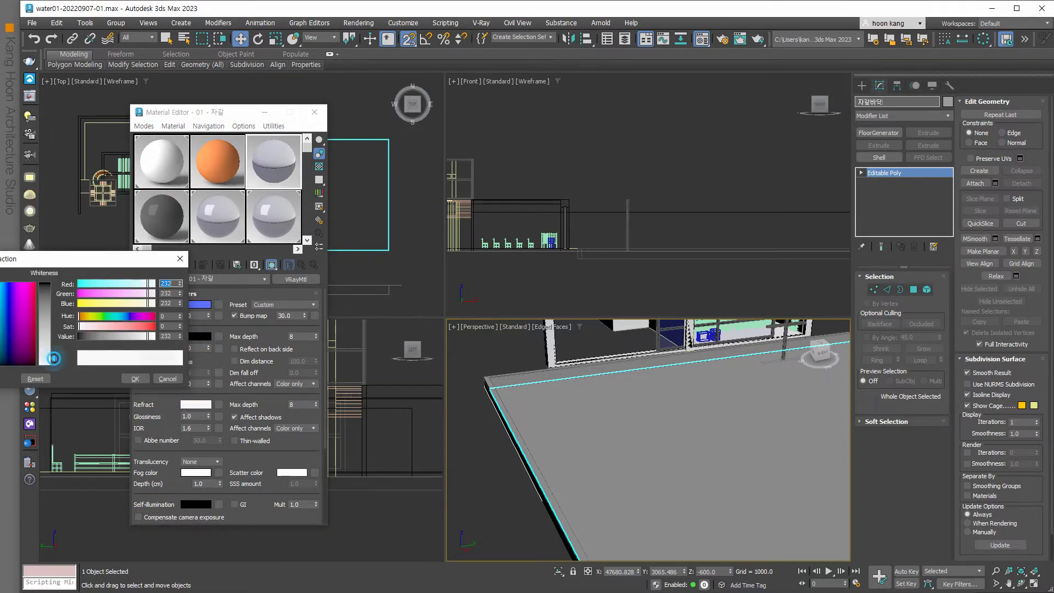
left_click_drag(56, 362, 60, 285)
left_click(134, 379)
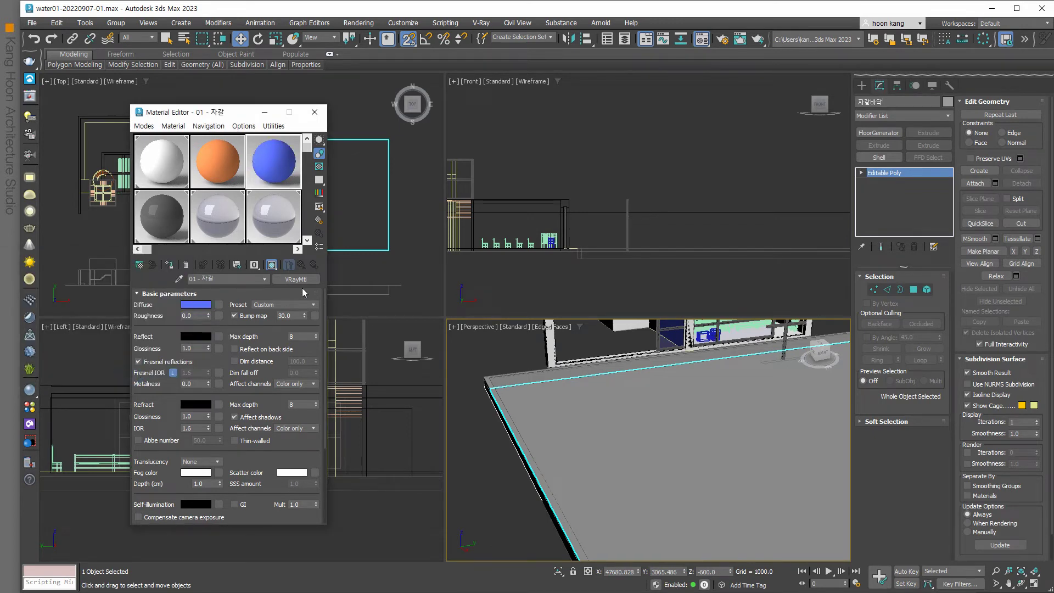
left_click(169, 265)
left_click(483, 473)
scroll(483, 475, "down", 5)
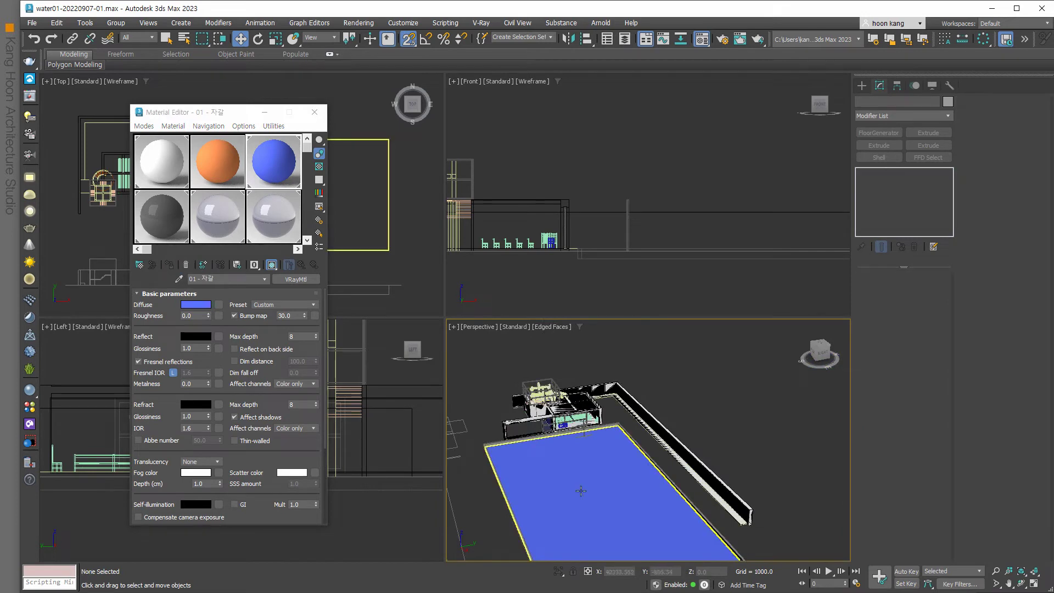
- Orbit the perspective view diagonally over the pool and unhide all hidden objects
middle_click_drag(581, 494, 632, 486, "alt")
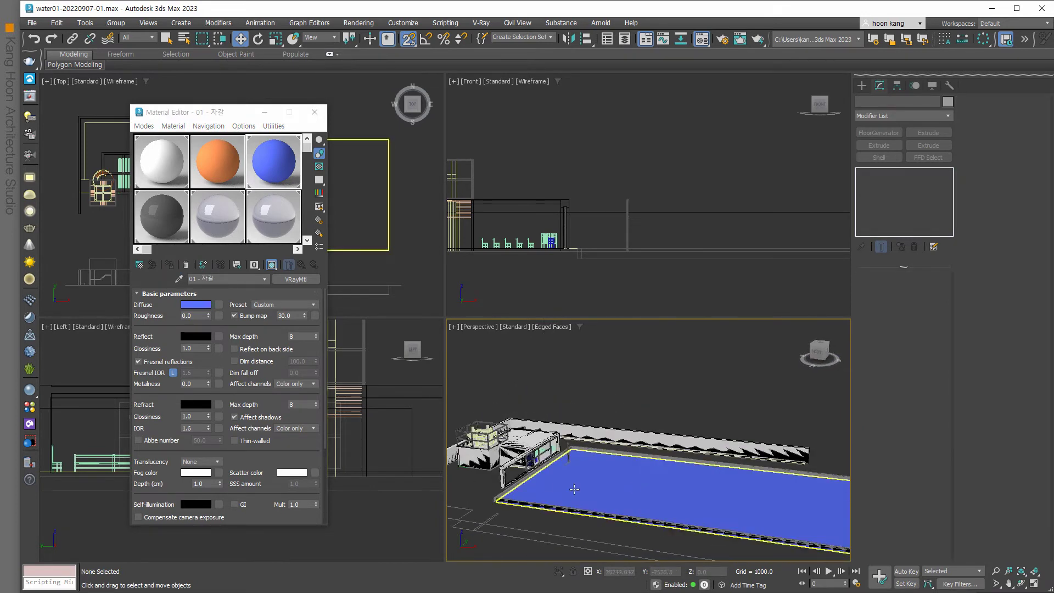
scroll(632, 487, "down", 3)
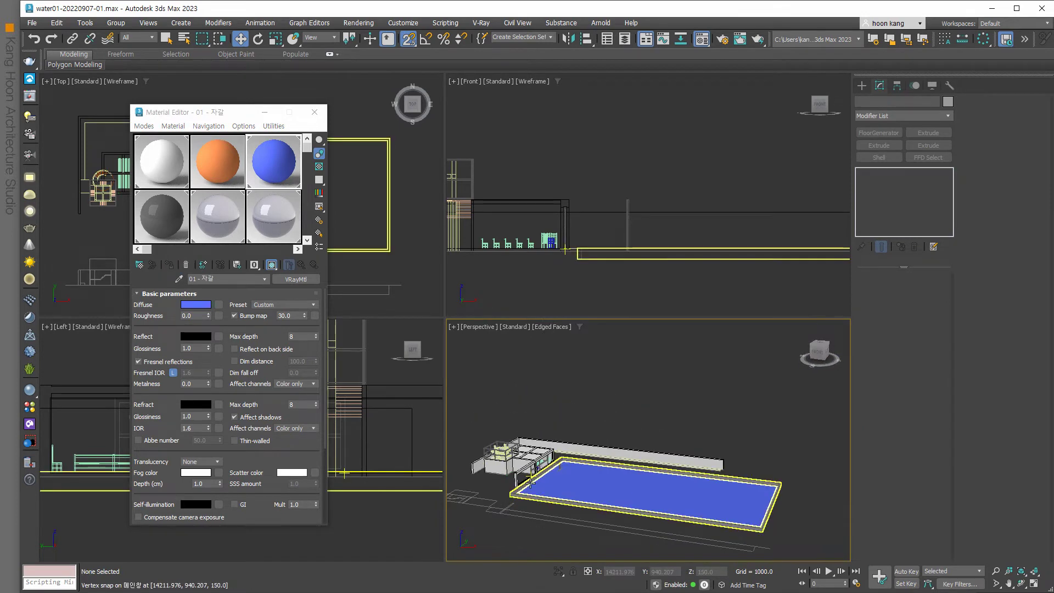
scroll(509, 506, "down", 2)
middle_click_drag(509, 506, 542, 477, "alt")
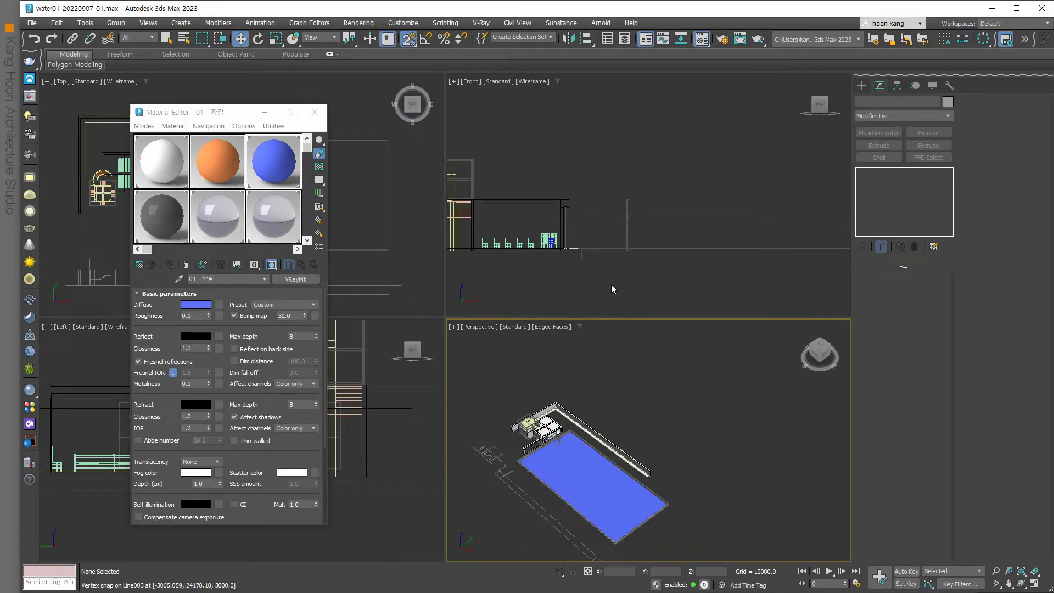
scroll(611, 284, "down", 1)
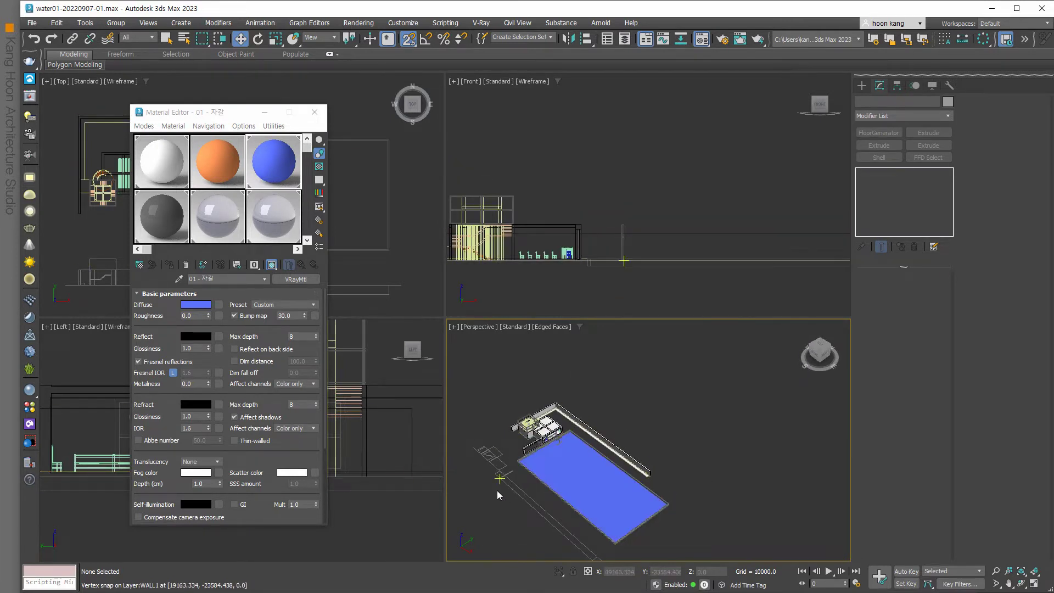
scroll(497, 494, "up", 2)
left_click_drag(588, 465, 550, 413)
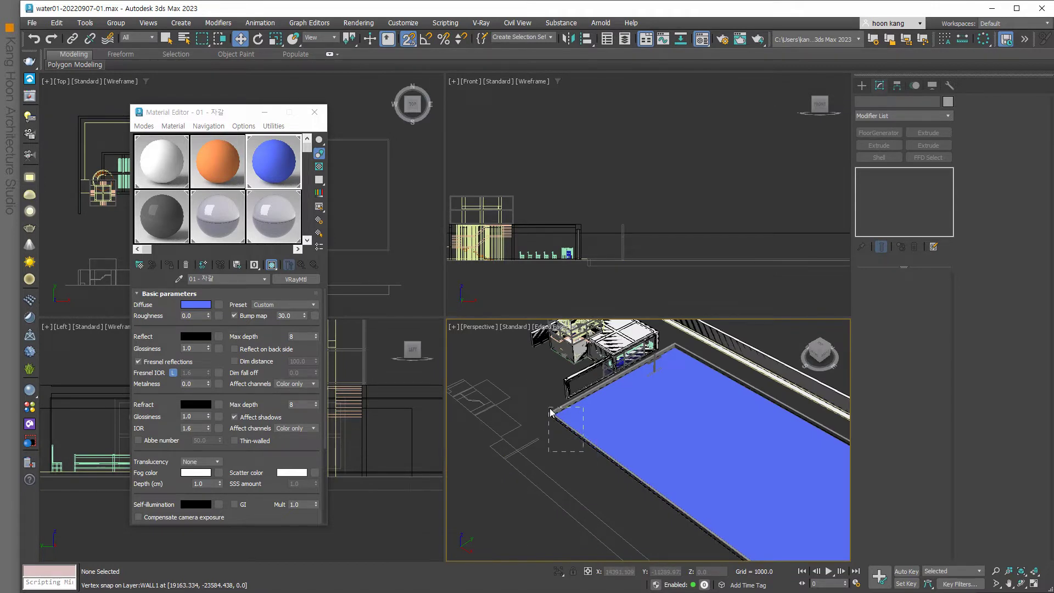
left_click(555, 455)
right_click(555, 454)
left_click(584, 365)
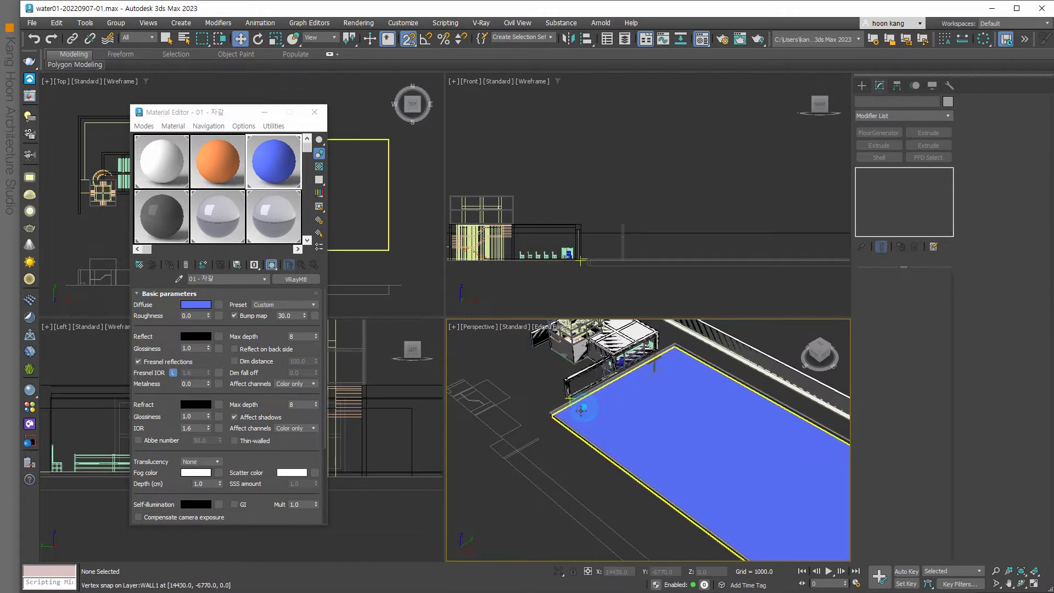
- Window-select the three pool border objects
right_click(571, 413)
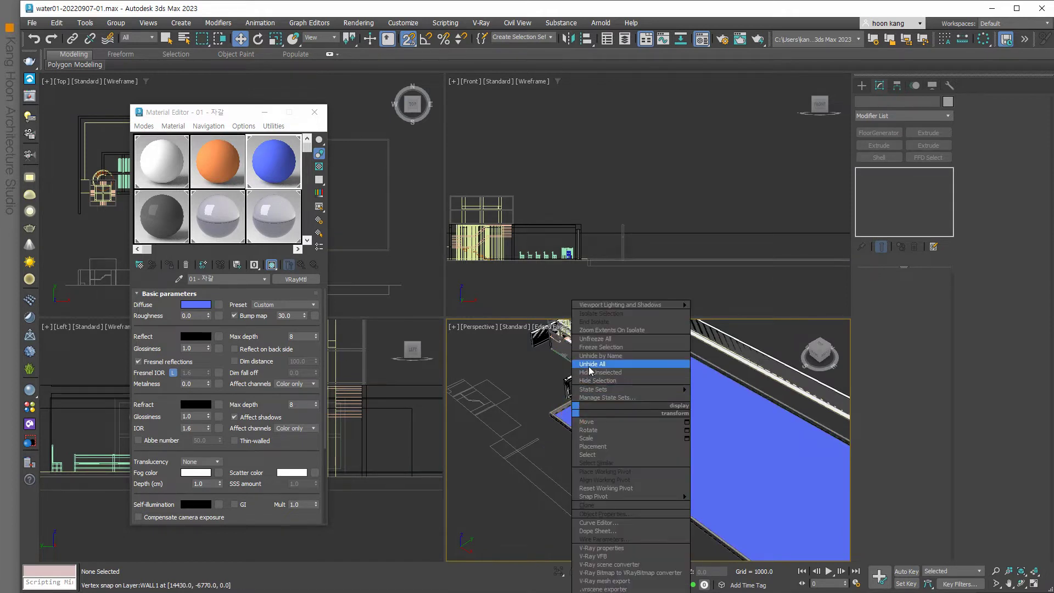
scroll(595, 456, "up", 2)
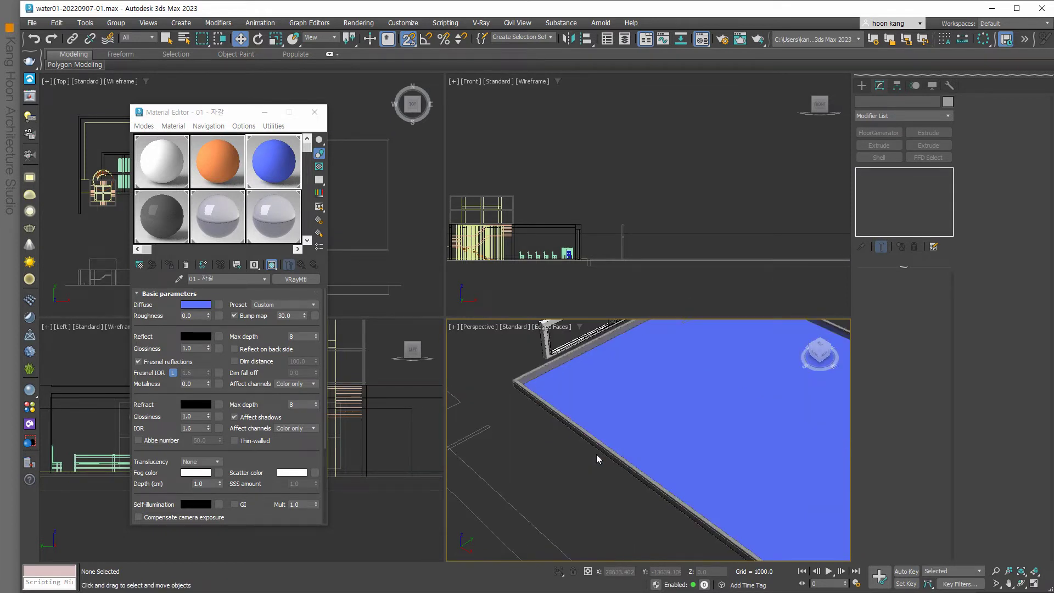
left_click_drag(577, 447, 509, 373)
scroll(524, 423, "down", 3)
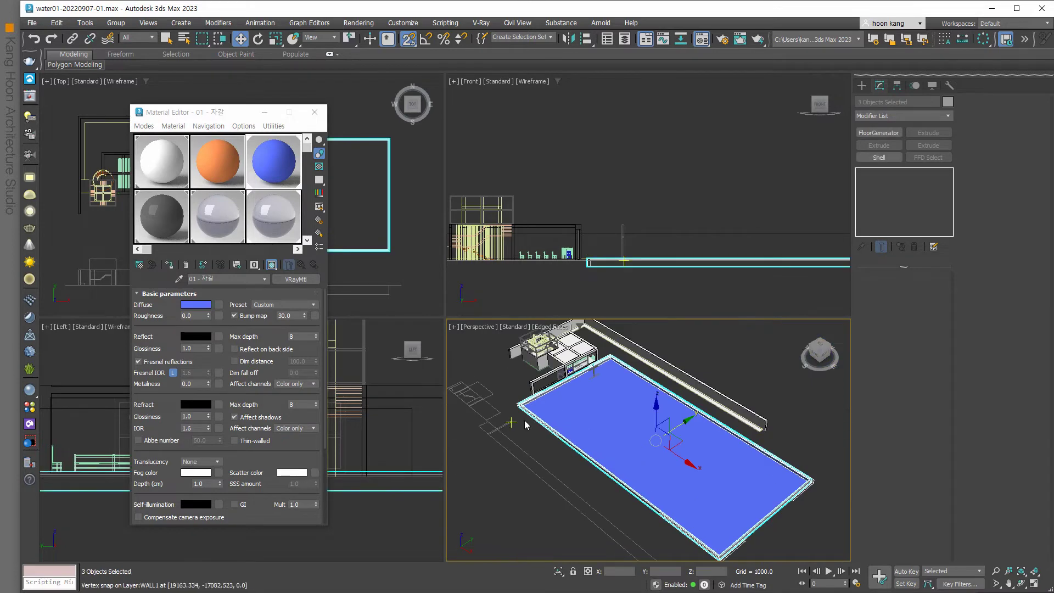
scroll(525, 419, "down", 2)
- Close the Material Editor and shift the three pool objects slightly left in the top view
left_click(314, 112)
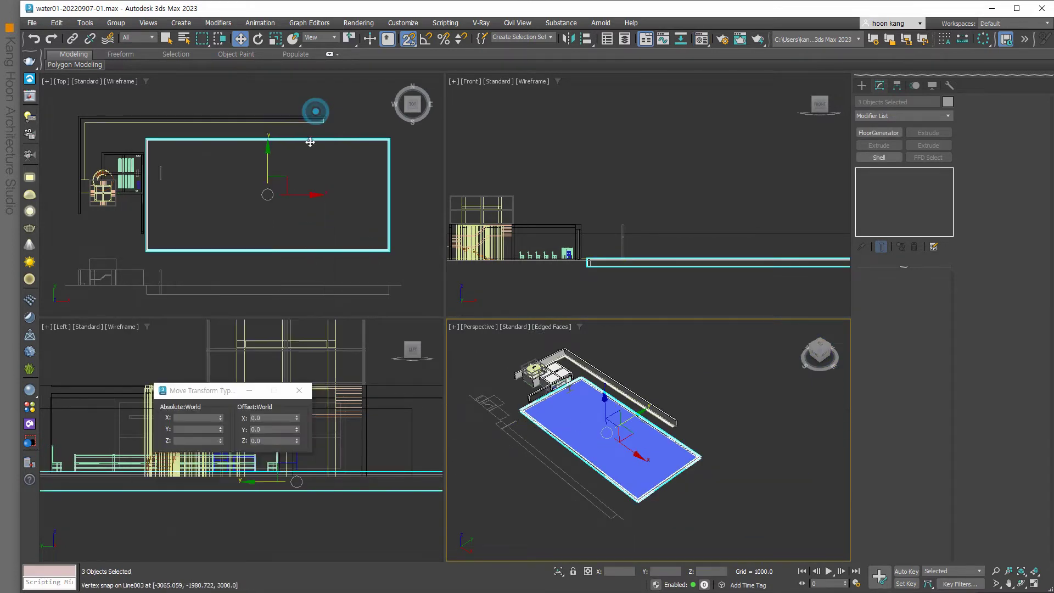
left_click(302, 193)
left_click_drag(307, 196, 260, 204)
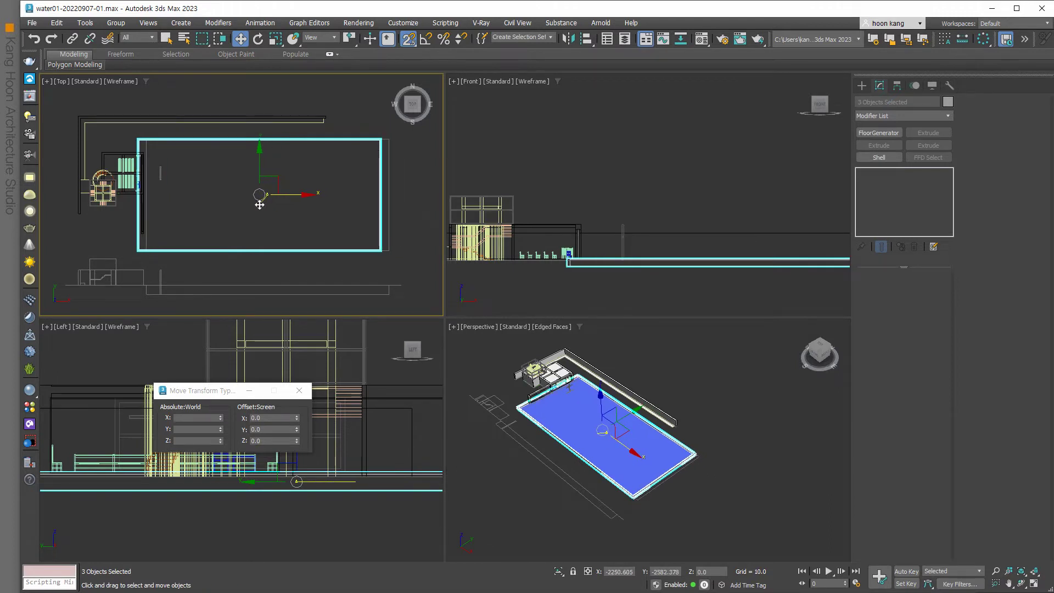
left_click_drag(259, 204, 259, 205)
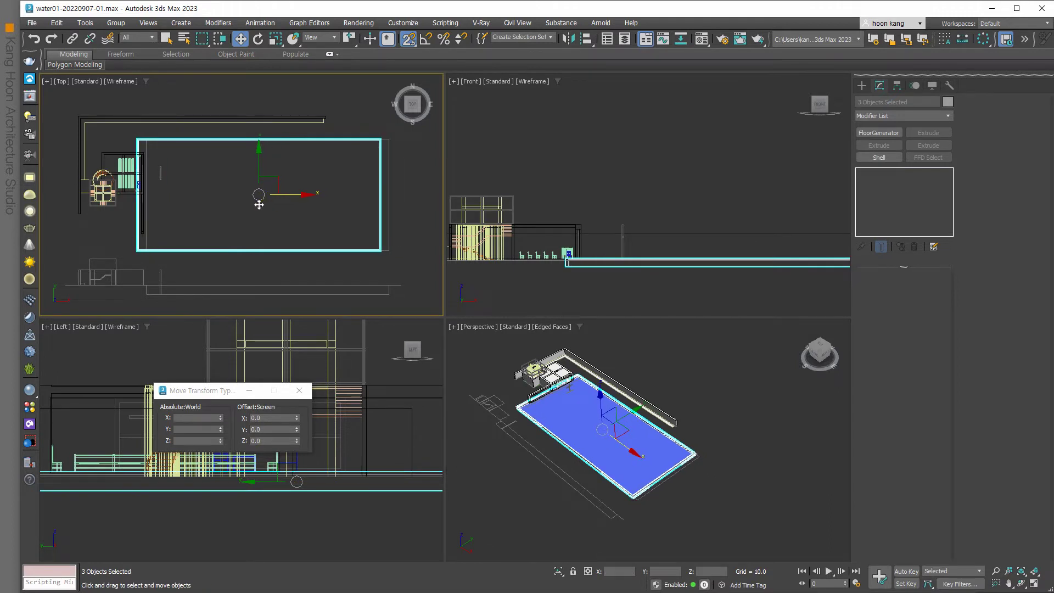
left_click(321, 213)
scroll(531, 433, "up", 3)
scroll(531, 431, "up", 3)
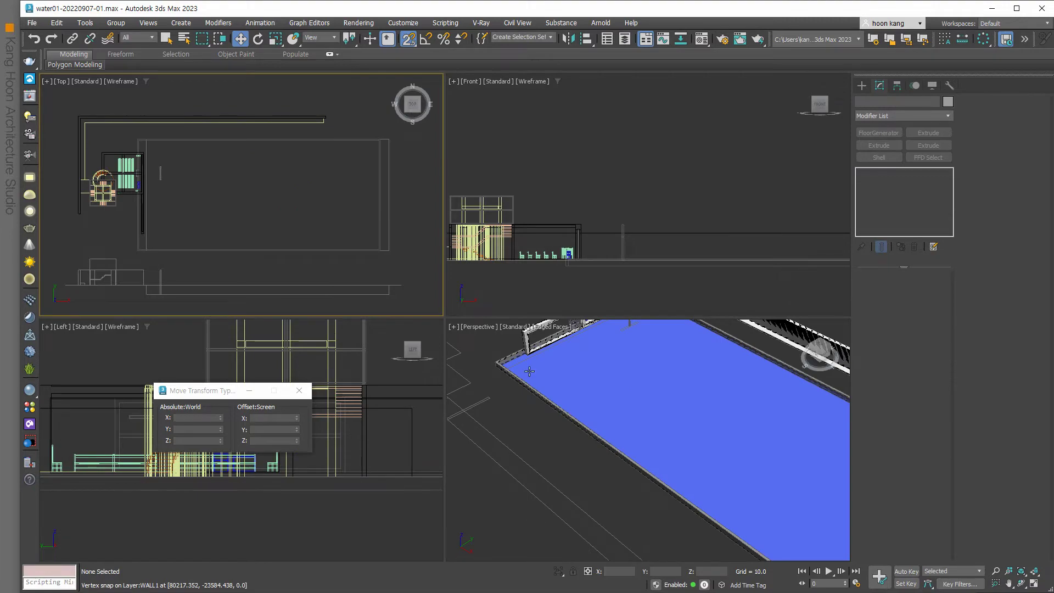
scroll(529, 374, "down", 2)
scroll(530, 385, "down", 2)
- Maximize the Perspective view and zoom in on the pool corner at the column base
key("alt+w")
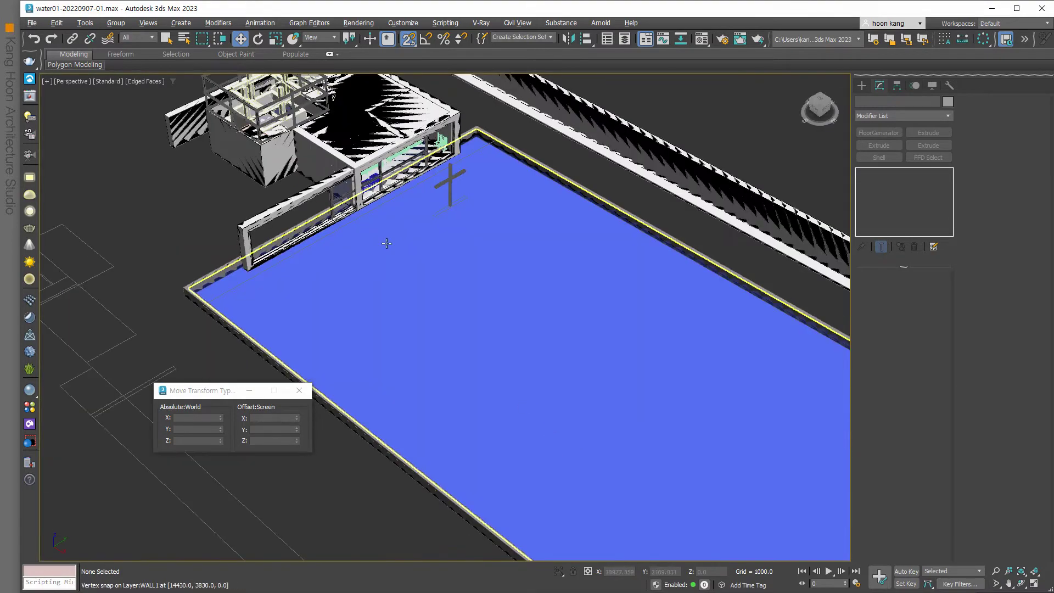
mouse_move(386, 244)
middle_mouse_down("alt")
mouse_move(381, 252)
mouse_move(286, 209)
middle_mouse_up("alt")
scroll(276, 199, "up", 3)
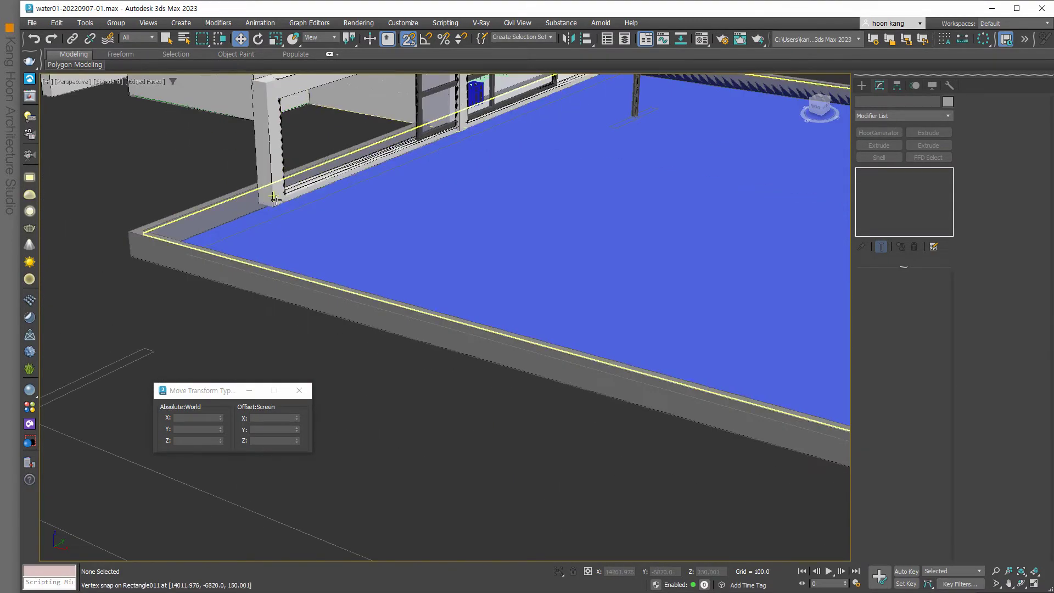
scroll(276, 200, "up", 2)
scroll(275, 218, "up", 1)
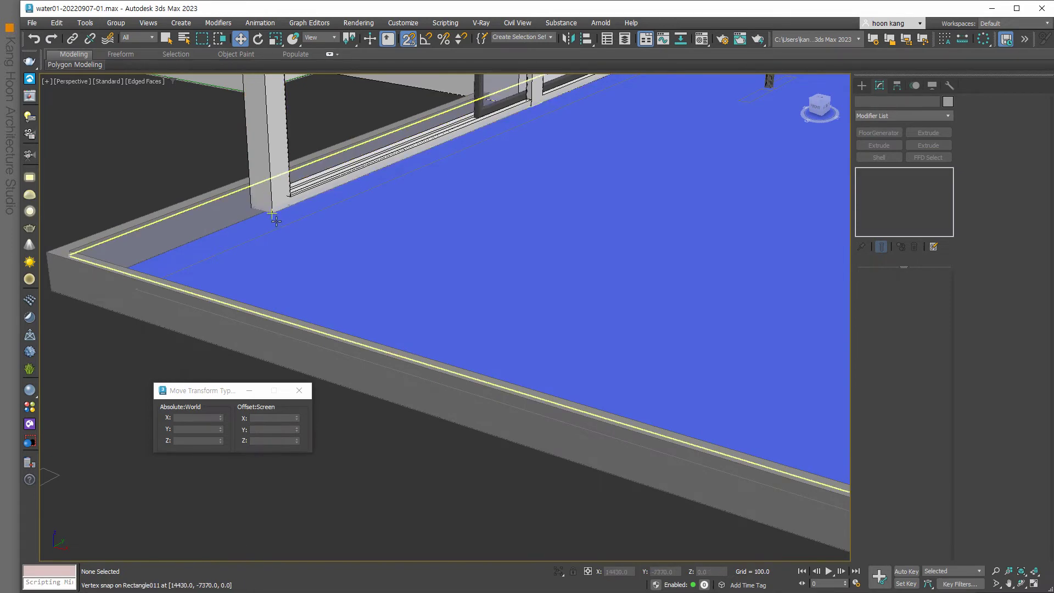
scroll(276, 220, "down", 2)
mouse_move(282, 219)
middle_mouse_down("alt")
mouse_move(295, 214)
mouse_move(285, 225)
middle_mouse_up("alt")
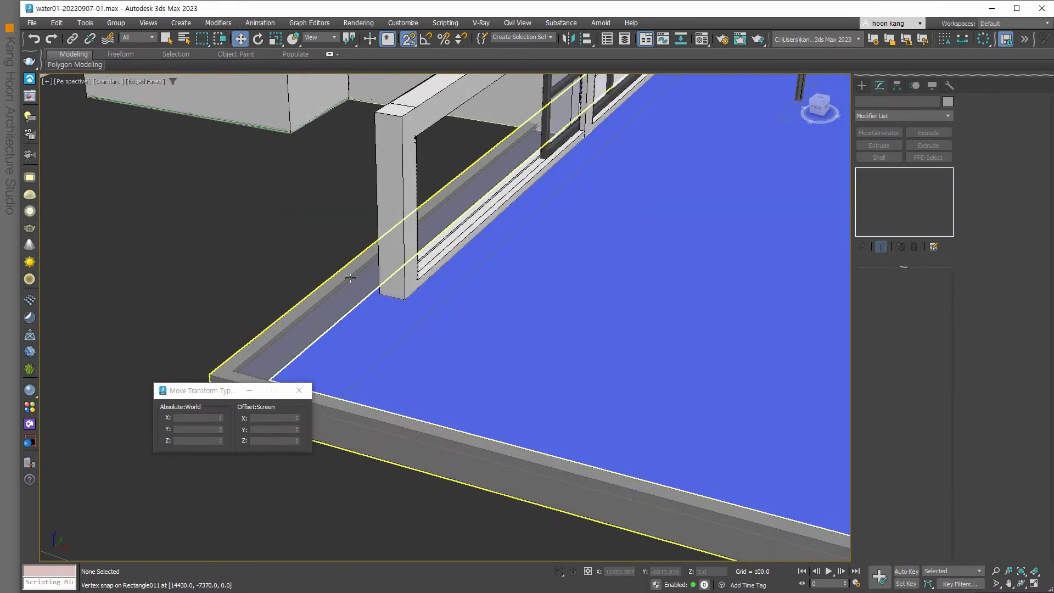
mouse_move(350, 277)
left_mouse_down()
mouse_move(399, 304)
mouse_move(384, 429)
mouse_move(402, 298)
left_mouse_up()
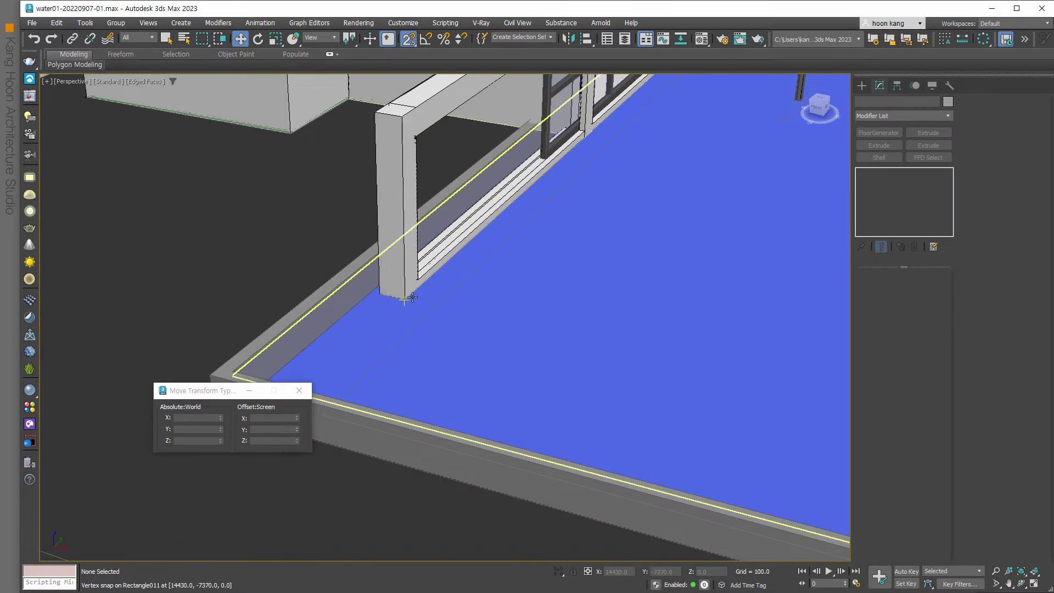
- Convert the wall-and-column object to Editable Poly and enter Vertex mode
left_click(401, 296)
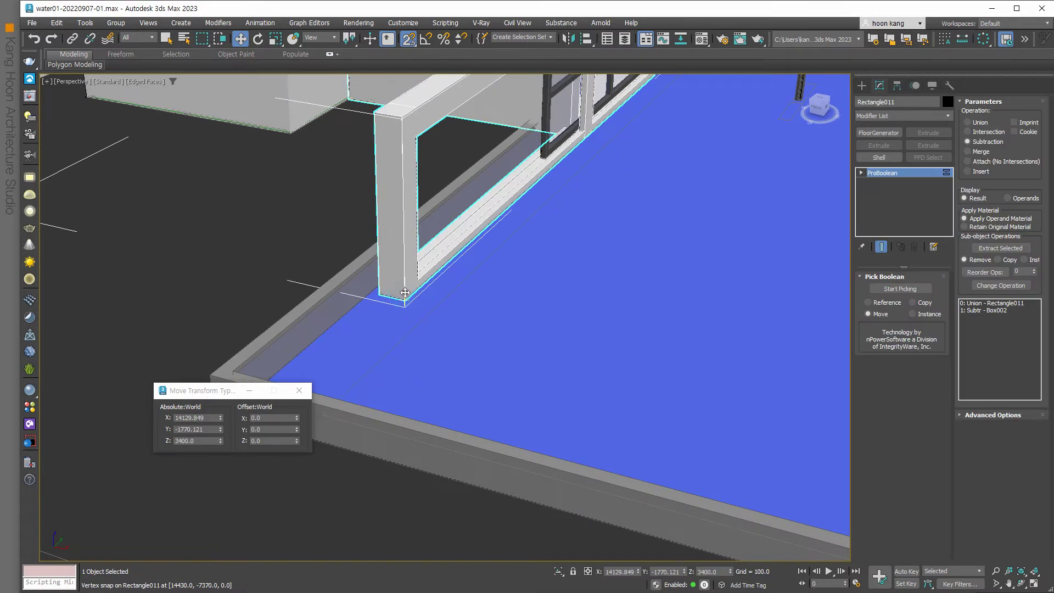
right_click(433, 266)
mouse_move(453, 400)
left_click(598, 406)
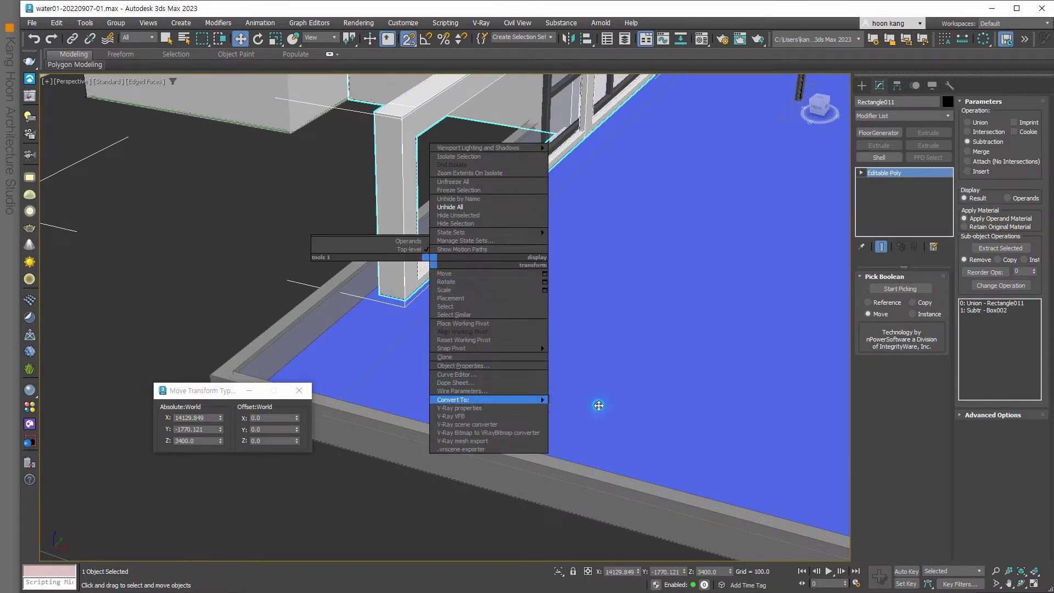
left_click(873, 290)
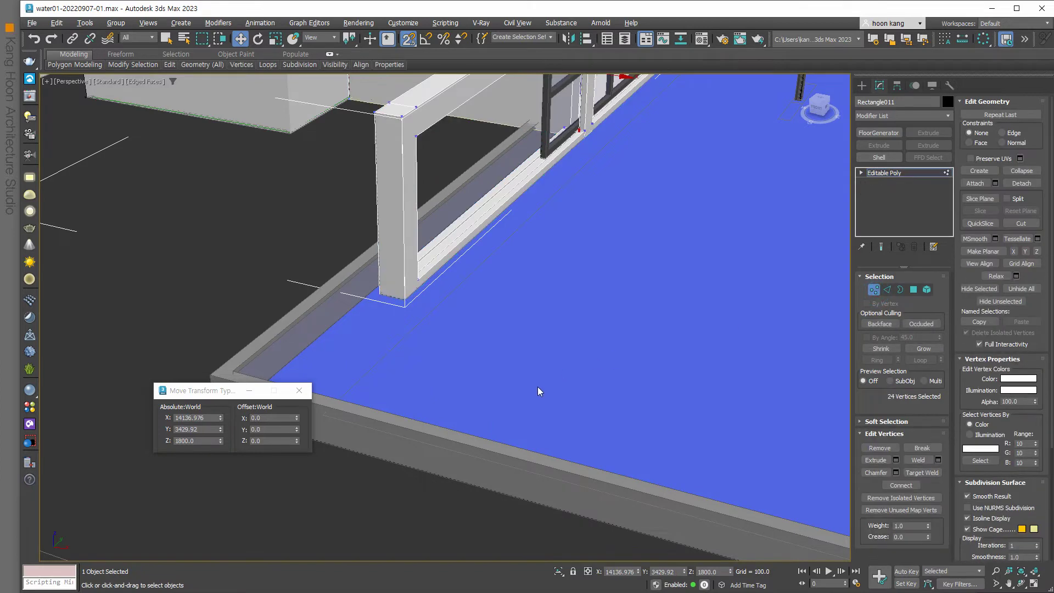
key("alt+w")
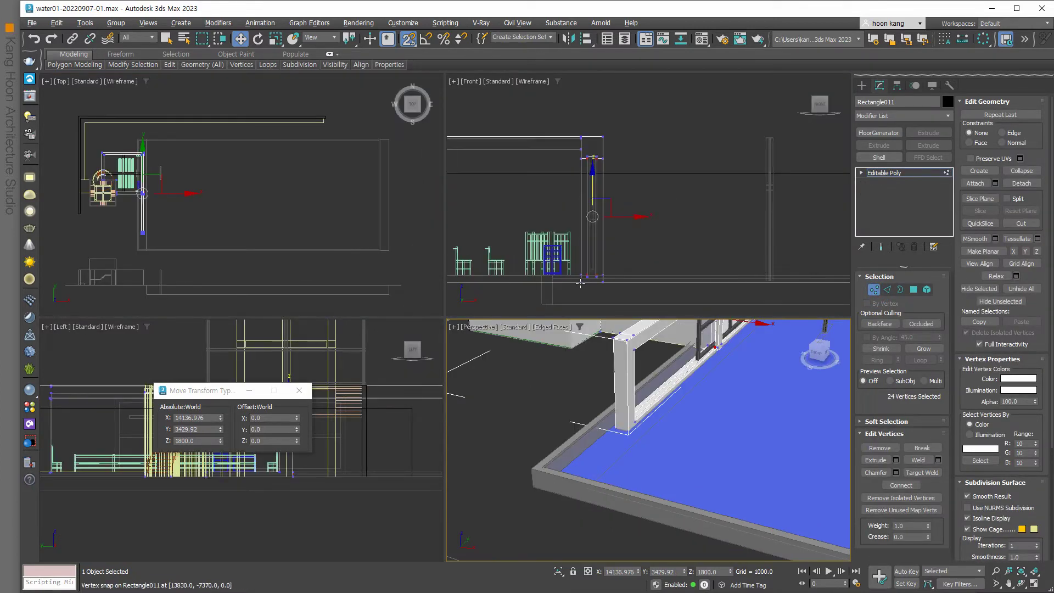
- Select the column base vertices, try lowering them to Z -600, then undo the move
scroll(580, 283, "up", 4)
left_click_drag(618, 294, 582, 263)
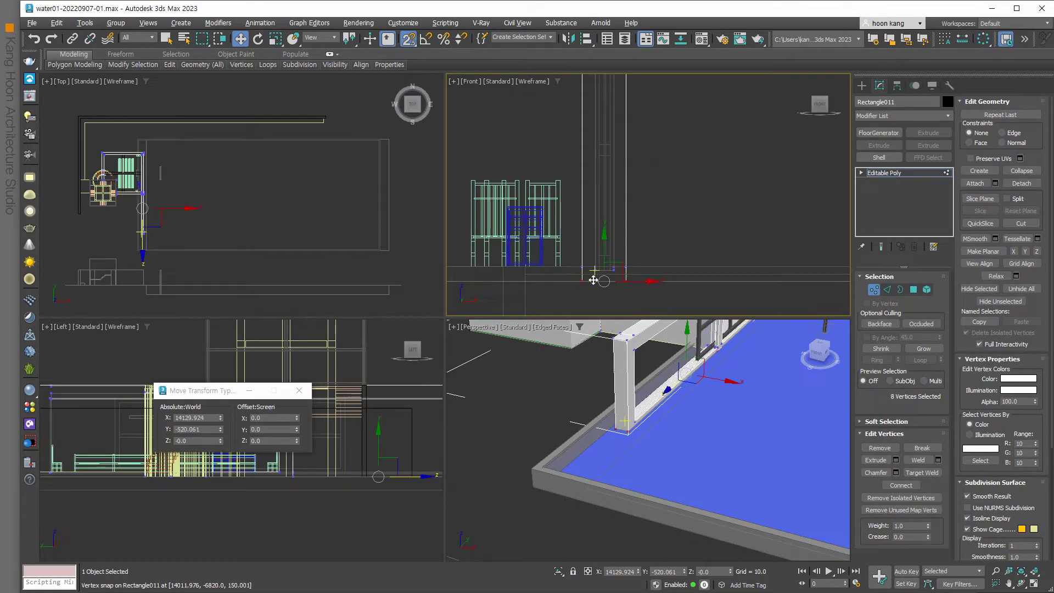
scroll(593, 280, "down", 2)
scroll(604, 279, "down", 2)
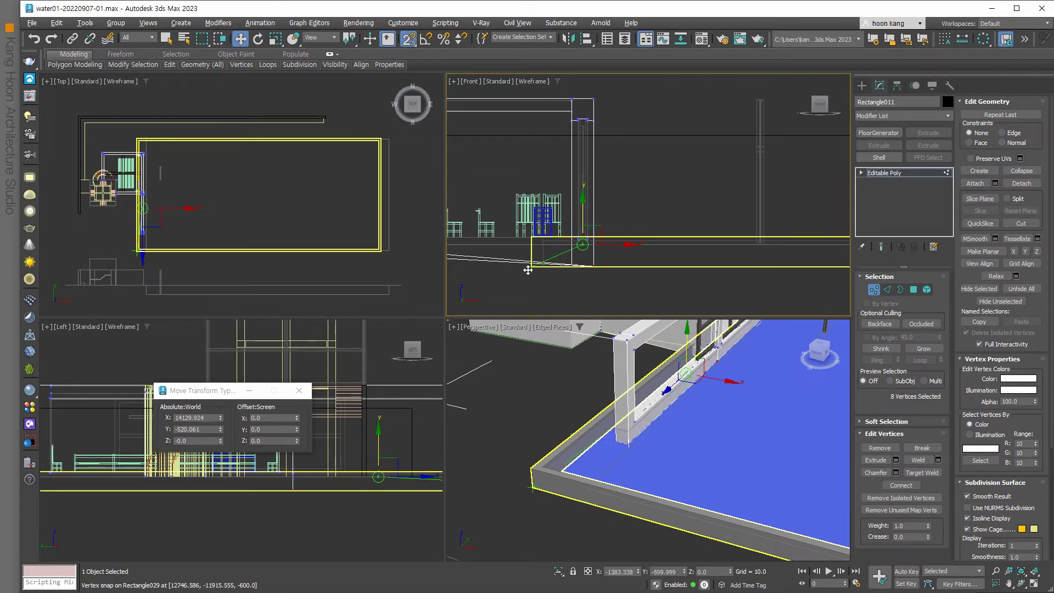
left_click_drag(530, 269, 530, 269)
scroll(527, 263, "down", 2)
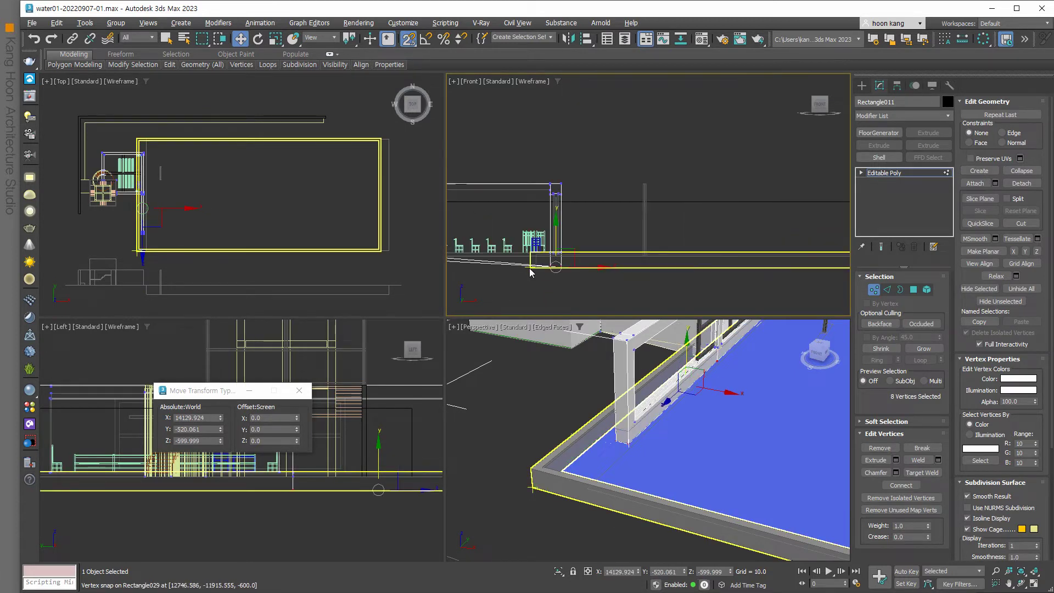
scroll(519, 252, "down", 1)
scroll(513, 247, "down", 1)
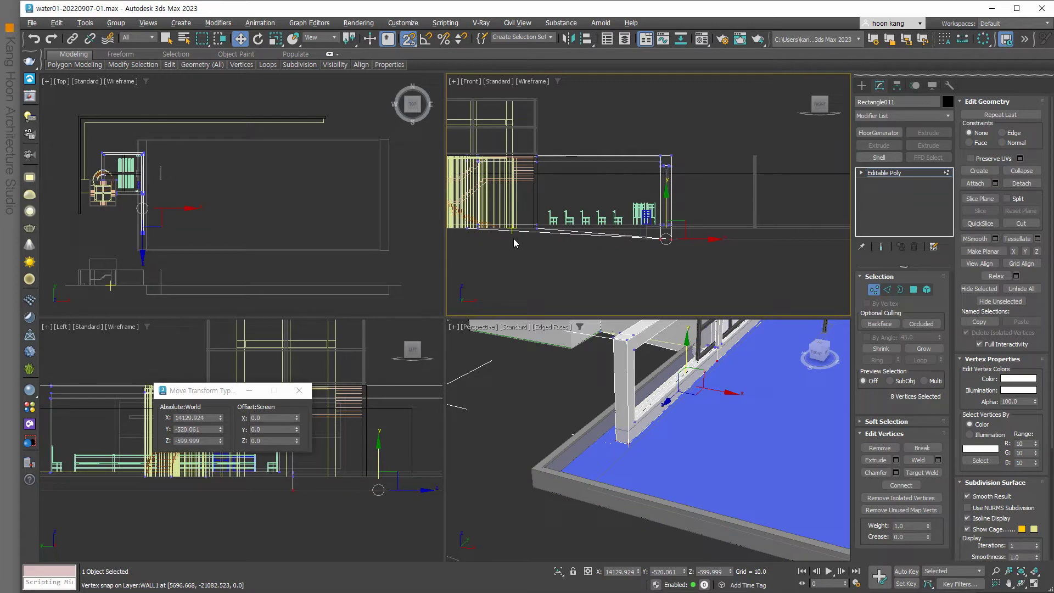
key("ctrl+z")
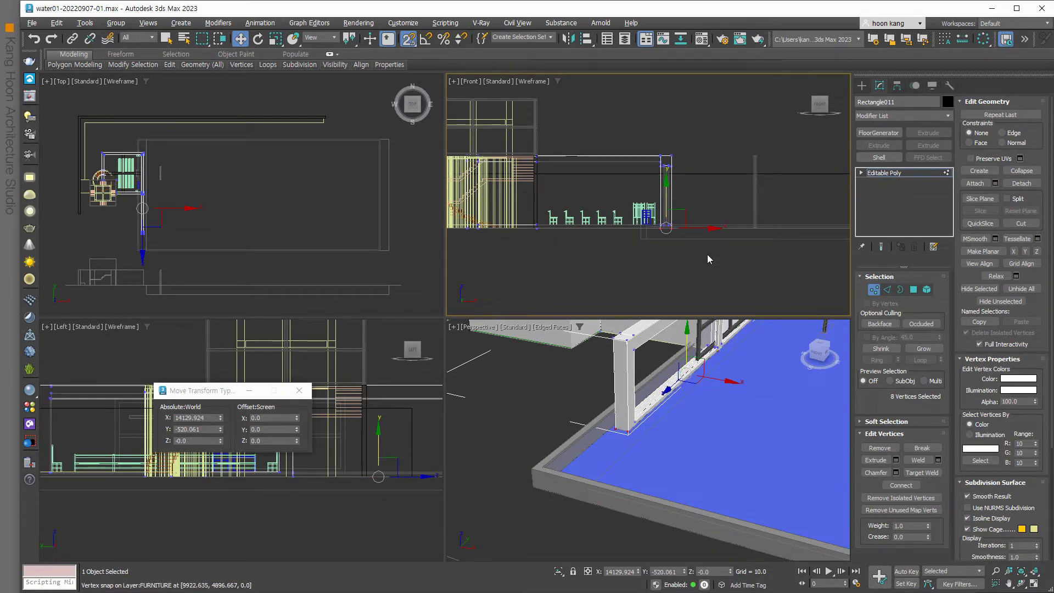
scroll(707, 259, "up", 2)
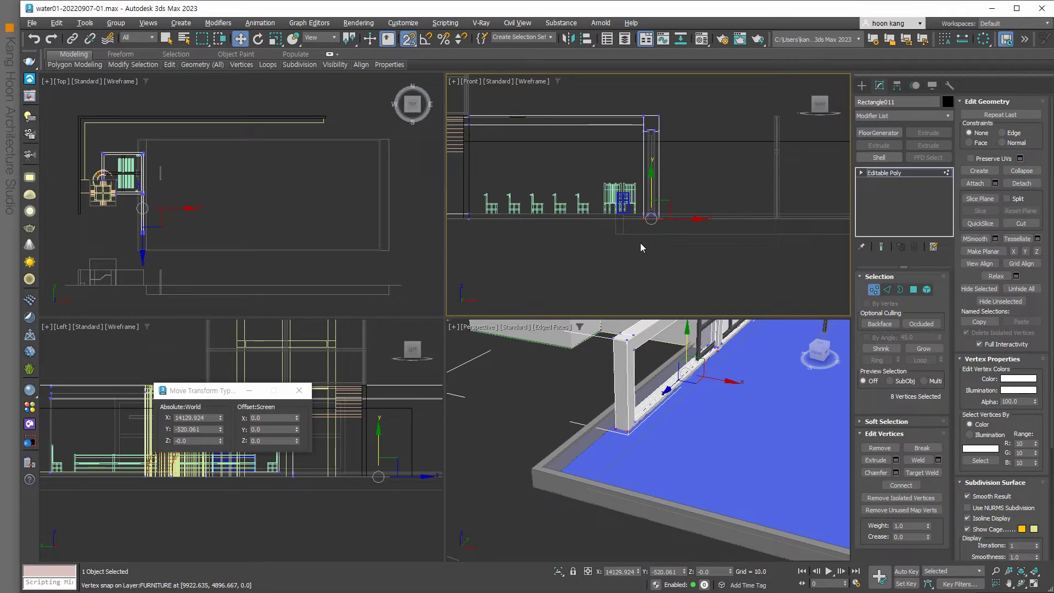
- Draw a 21800 × 600 rectangle along the building's wall line in the top view
left_click(873, 290)
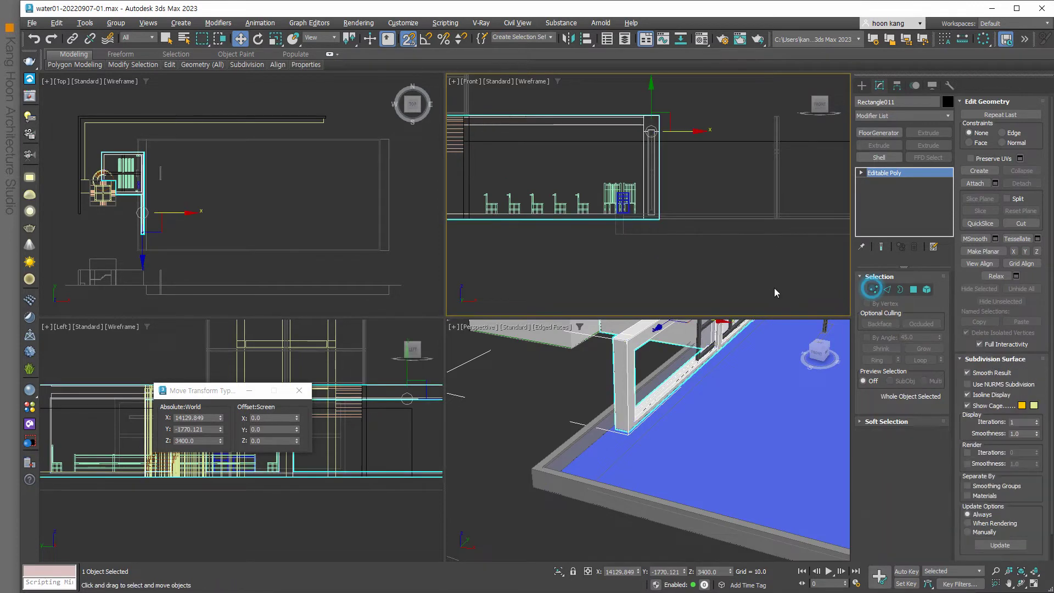
left_click(861, 85)
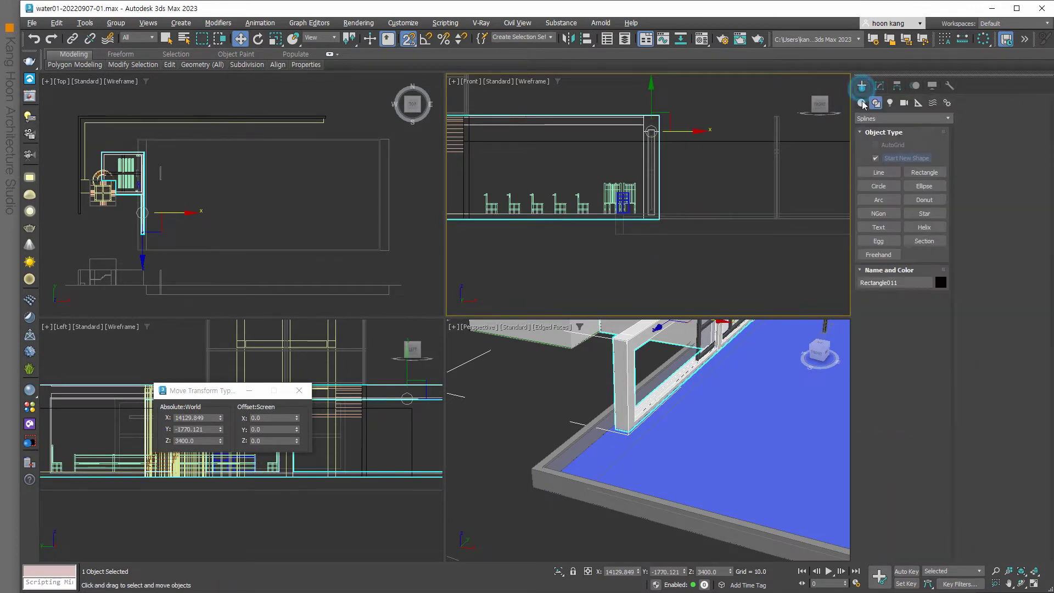
left_click(924, 172)
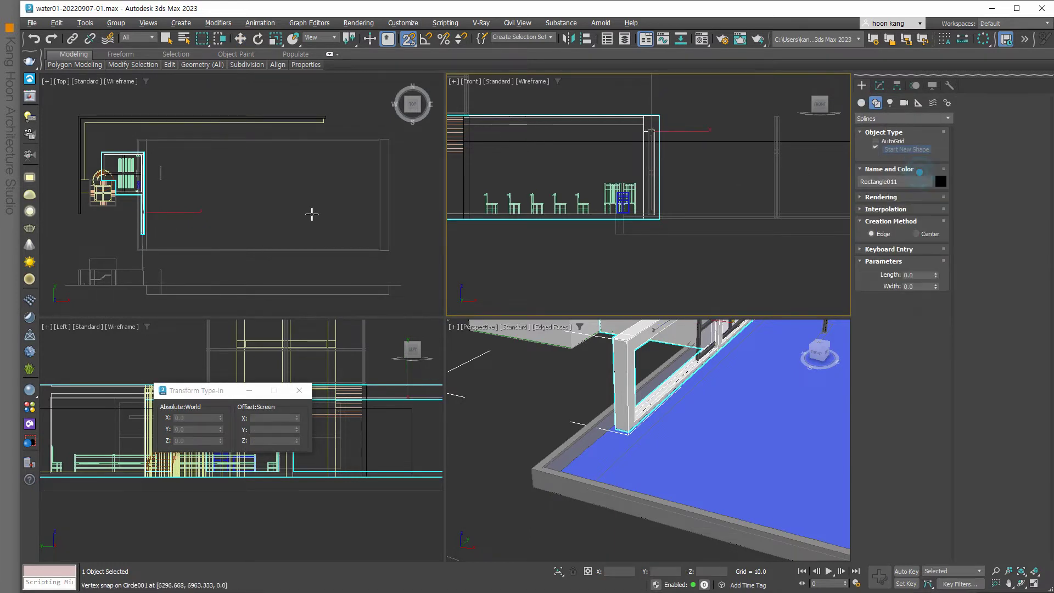
middle_click_drag(202, 206, 306, 220)
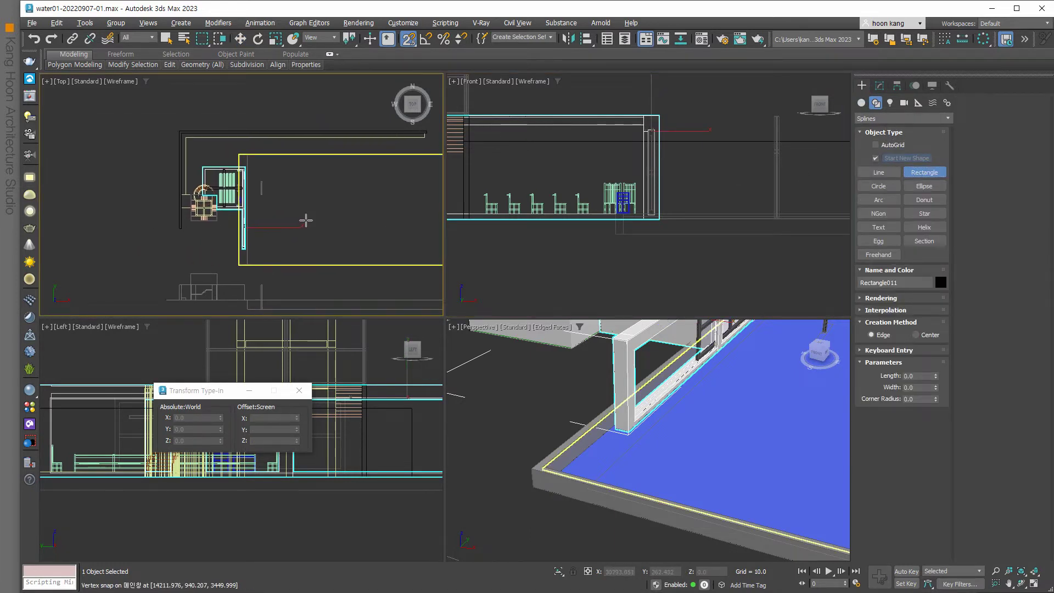
key("alt+w")
scroll(478, 325, "up", 3)
scroll(464, 346, "up", 2)
middle_click_drag(464, 346, 474, 316)
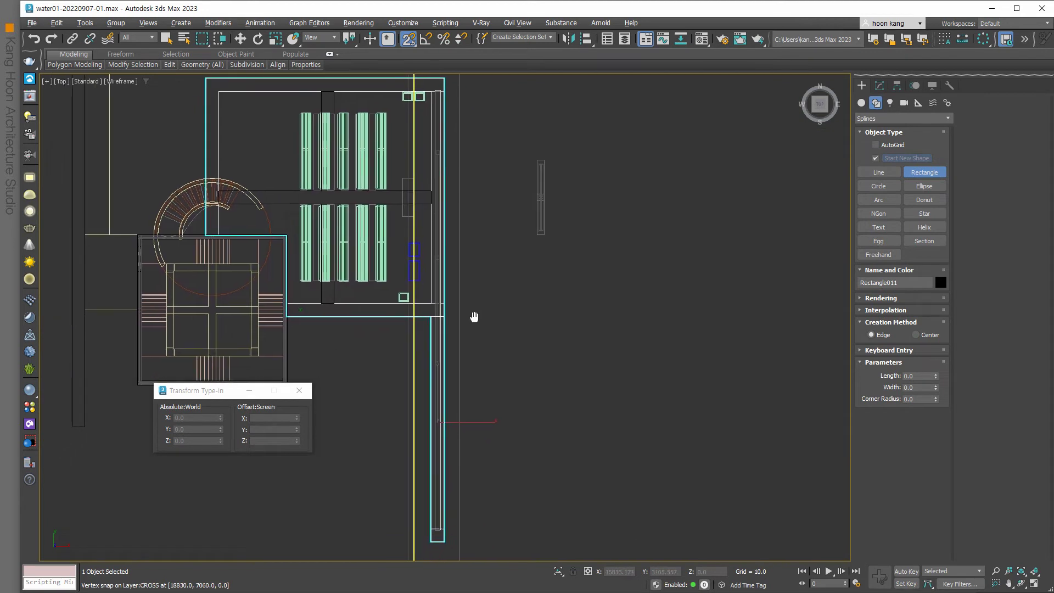
scroll(474, 316, "down", 2)
left_click_drag(479, 120, 464, 455)
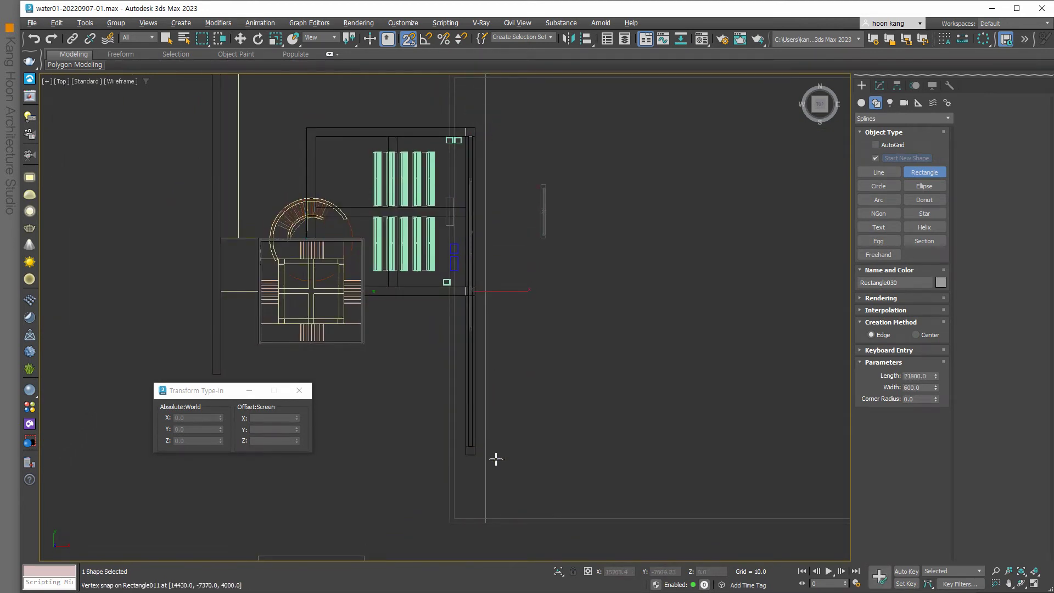
- Extrude the strip 600 into a beam and sink it to Z -600
key("w")
left_click(878, 85)
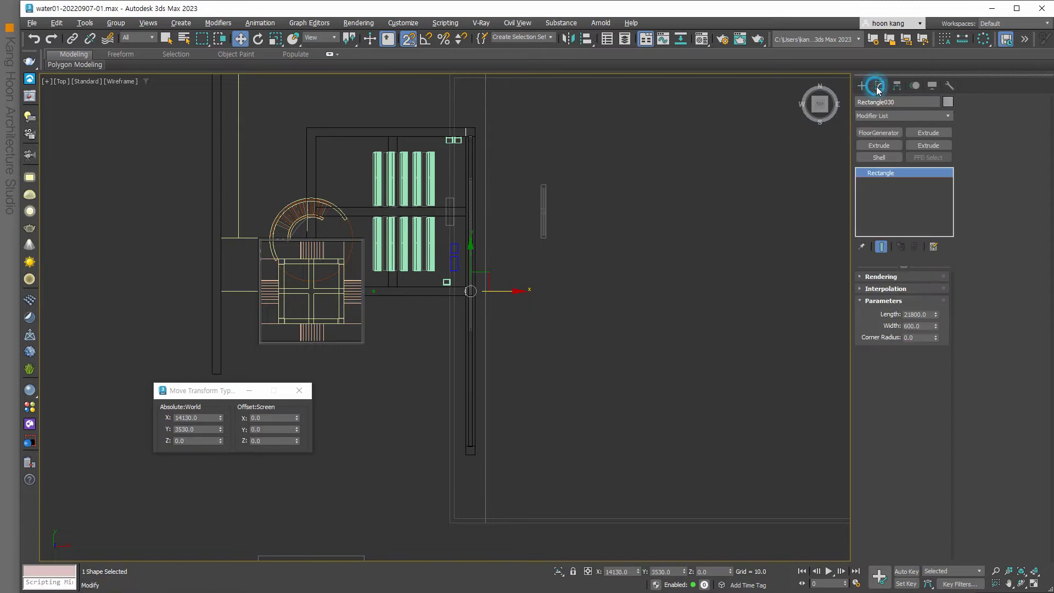
left_click(875, 148)
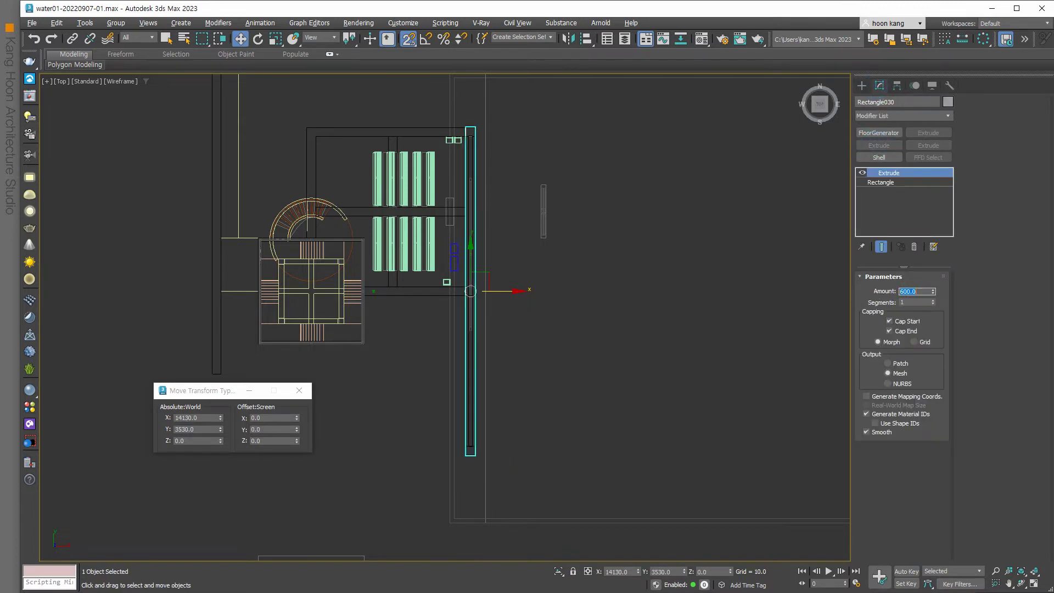
right_click(528, 394)
left_click(526, 396)
key("alt+w")
scroll(645, 243, "up", 3)
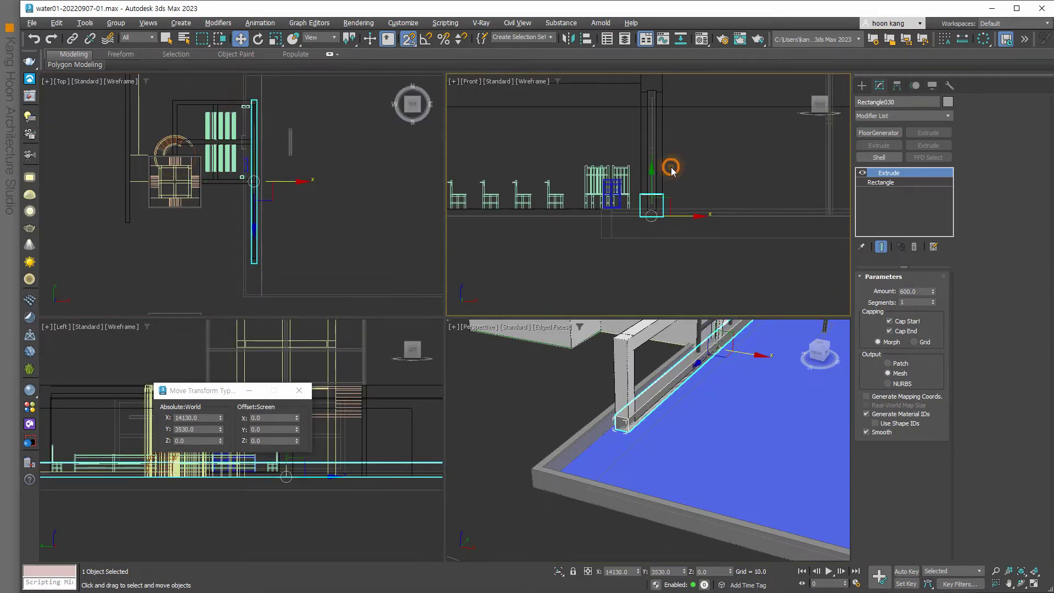
mouse_move(651, 173)
left_mouse_down()
mouse_move(655, 208)
mouse_move(635, 264)
mouse_move(604, 241)
left_mouse_up()
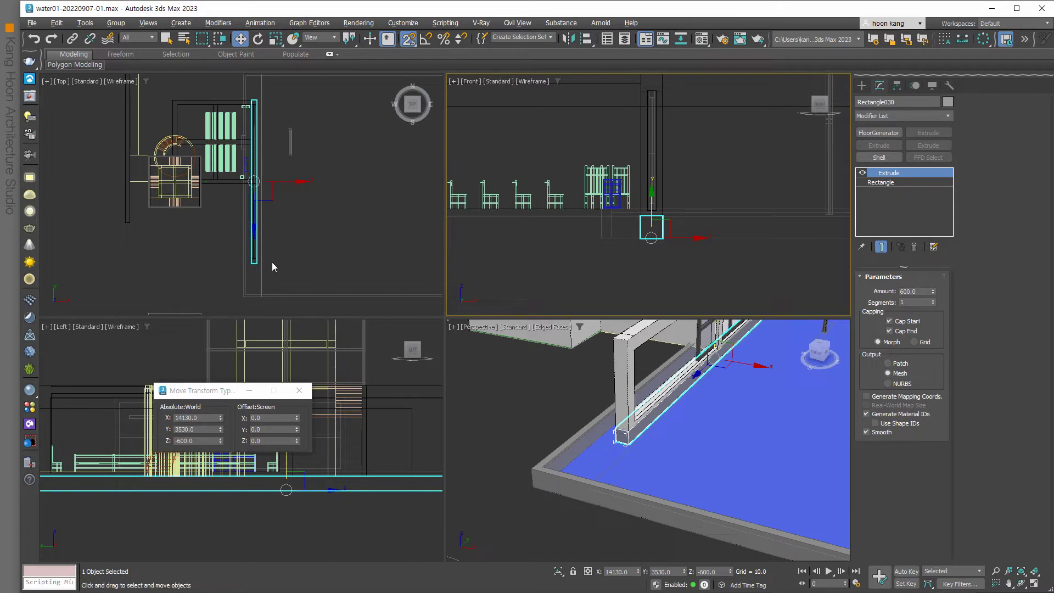
key("m")
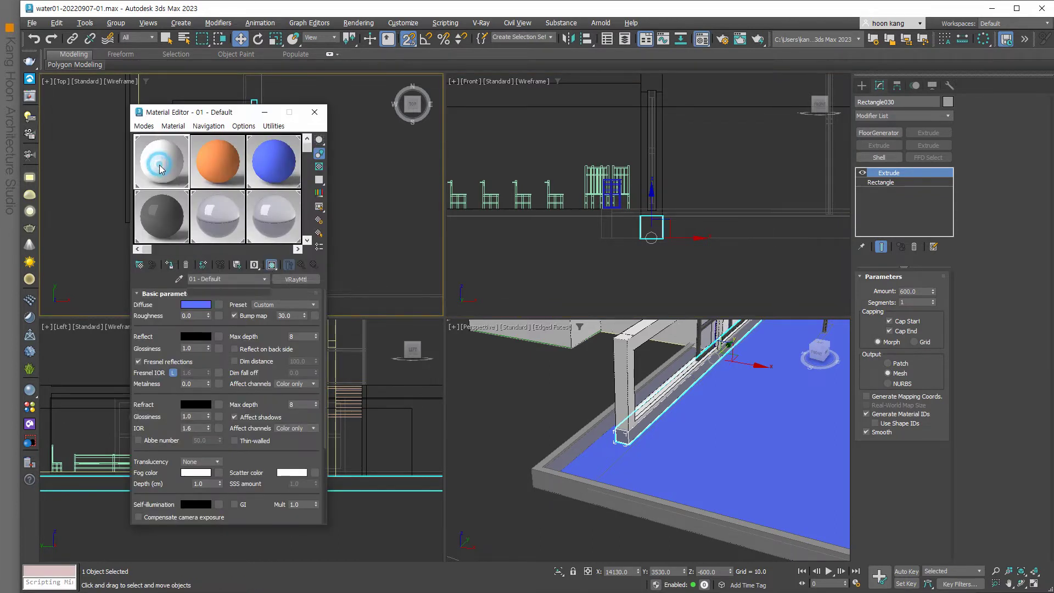
- Assign the white material to the beam, close the editor, and orbit to check it beside the building
left_click(172, 269)
left_click(315, 112)
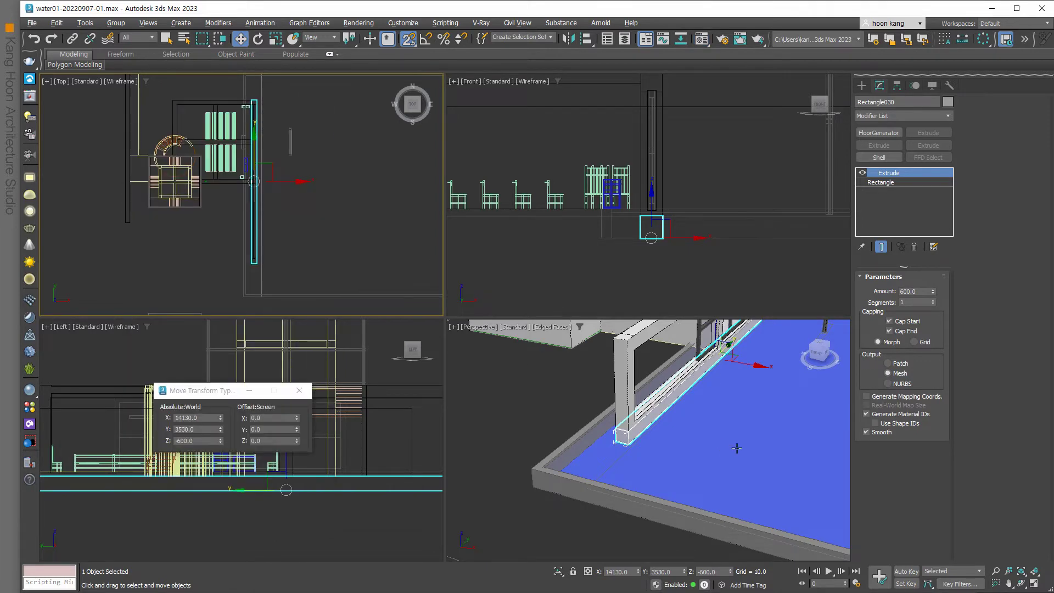
middle_click_drag(729, 426, 575, 548)
scroll(604, 467, "up", 2)
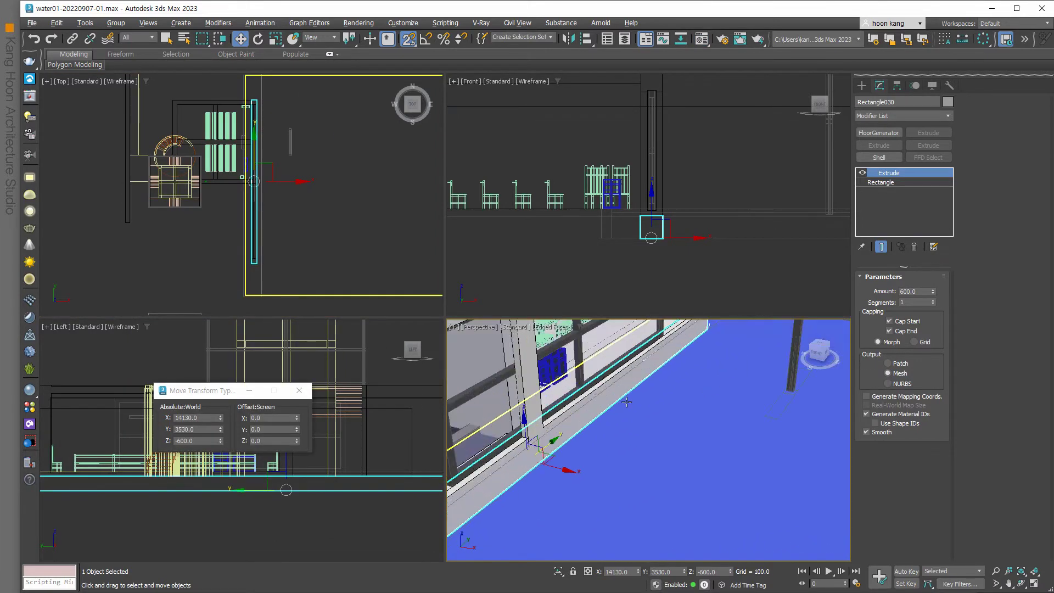
scroll(631, 387, "up", 3)
middle_click_drag(631, 387, 727, 367, "alt")
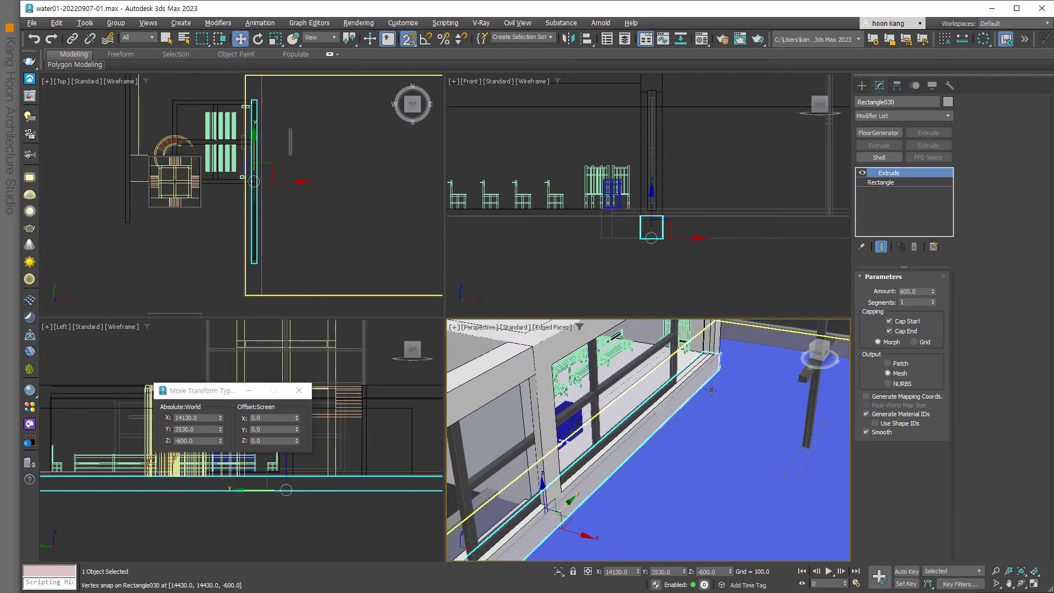
mouse_move(766, 439)
middle_mouse_down("alt")
mouse_move(714, 428)
mouse_move(655, 435)
mouse_move(752, 539)
middle_mouse_up("alt")
scroll(713, 428, "down", 3)
scroll(658, 434, "up", 4)
scroll(655, 435, "down", 5)
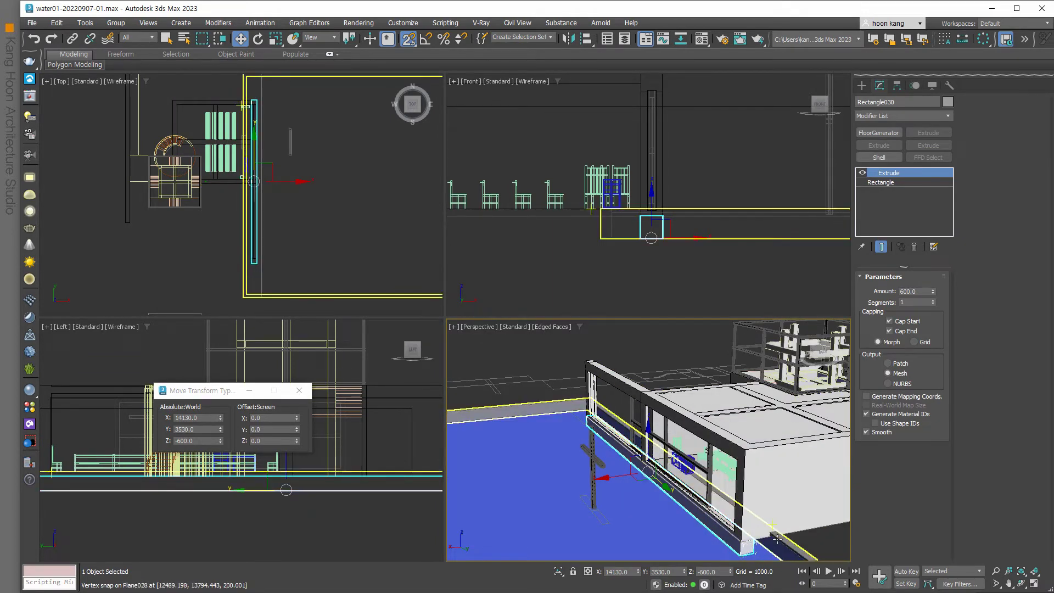
middle_click_drag(255, 122, 327, 197)
scroll(328, 197, "up", 4)
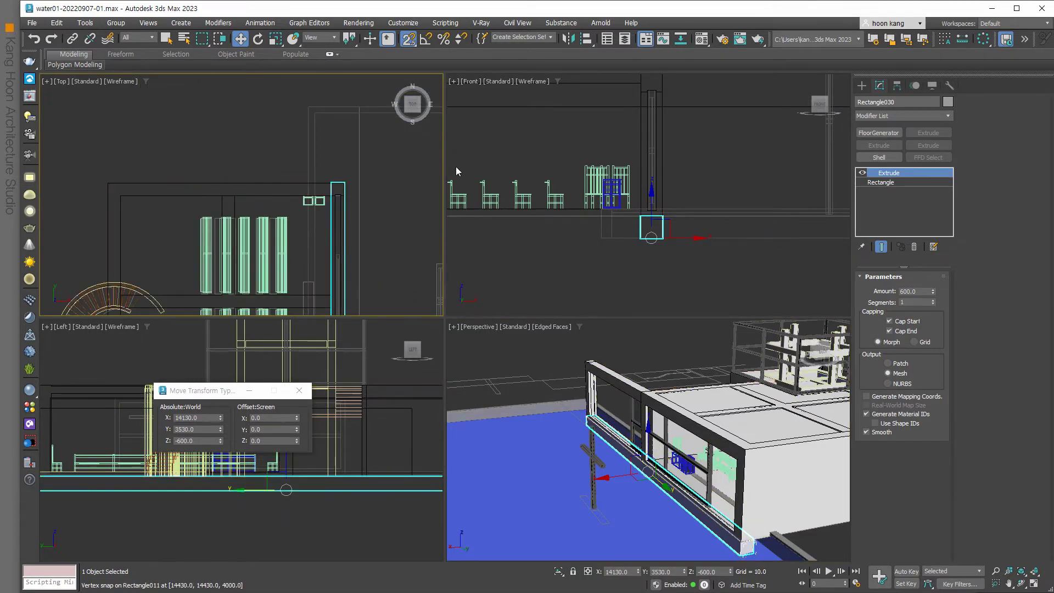
- Draw a new rectangle along the top edge, extrude it 600, and convert it to Editable Poly
left_click(861, 85)
left_click(917, 172)
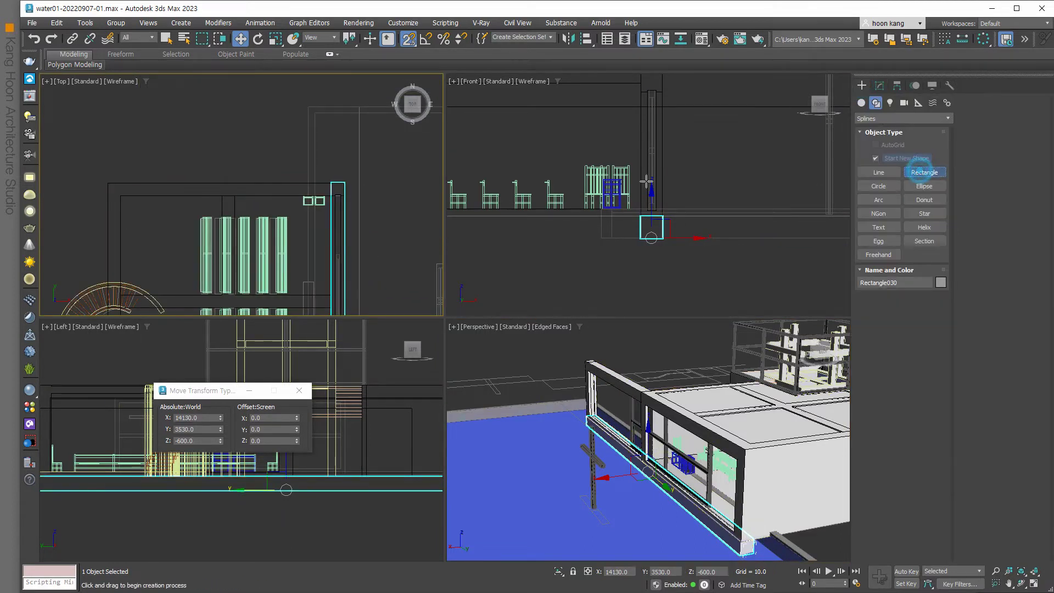
left_click_drag(332, 181, 119, 200)
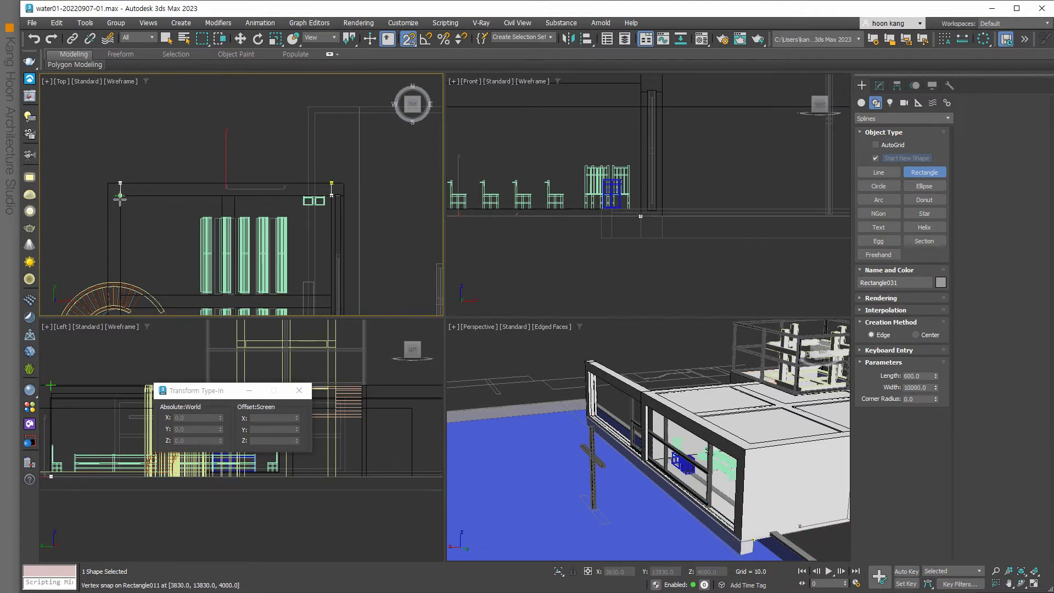
right_click(598, 241)
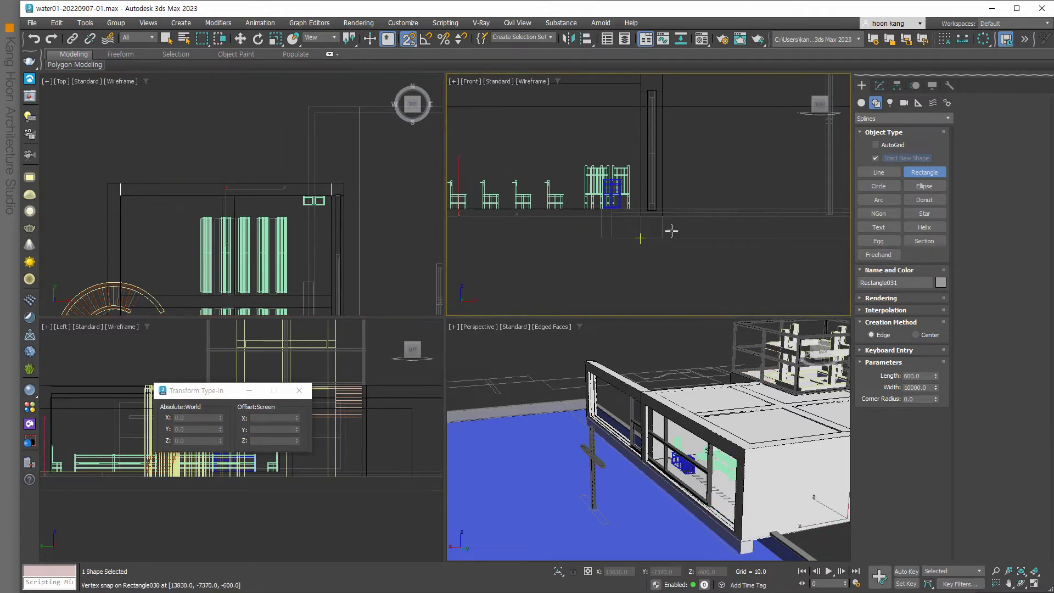
left_click(880, 86)
left_click(879, 145)
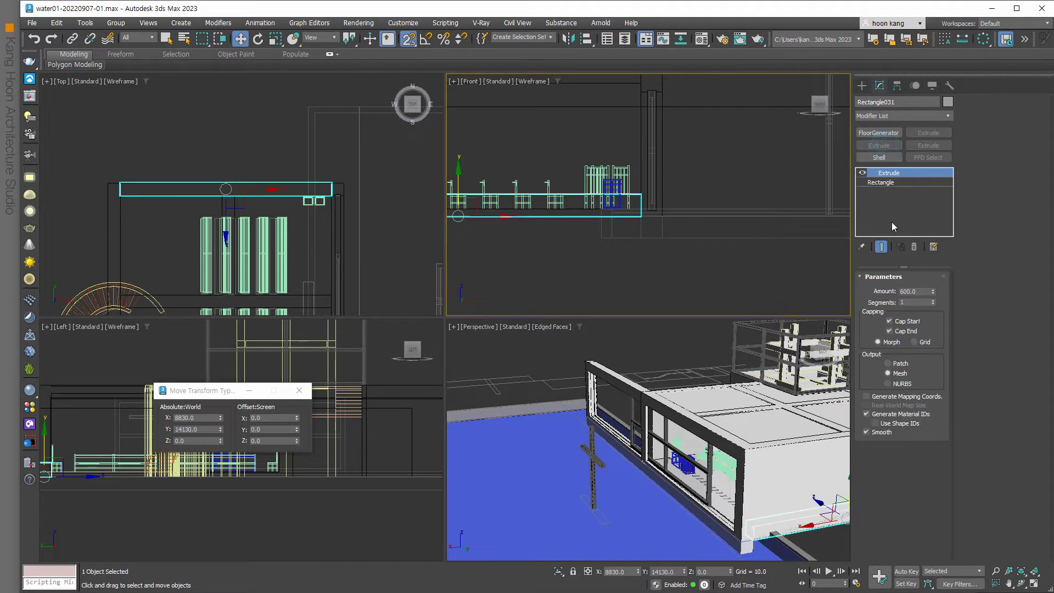
right_click(294, 177)
mouse_move(311, 311)
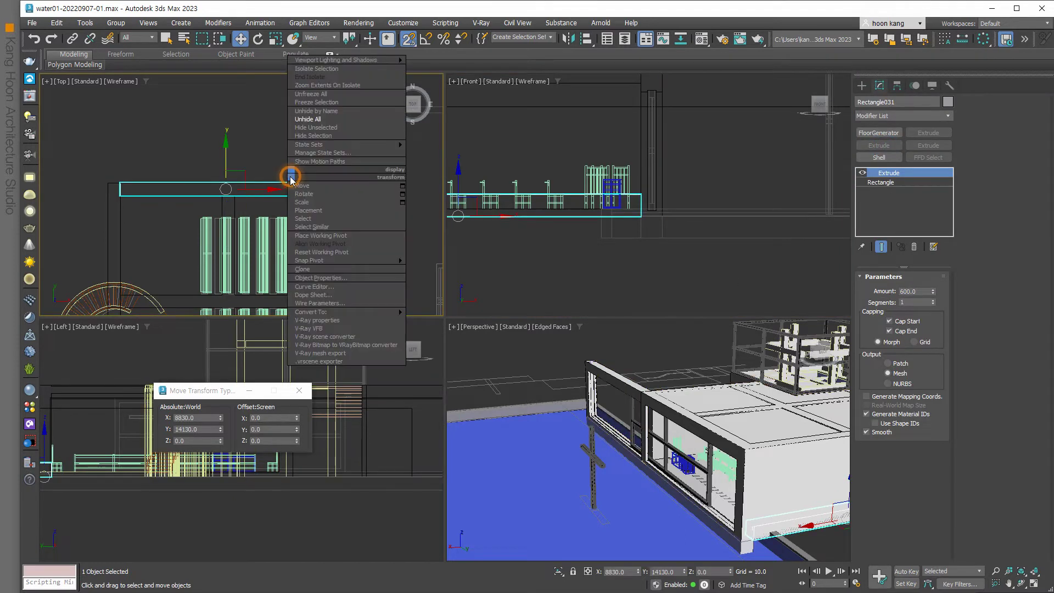
left_click(445, 320)
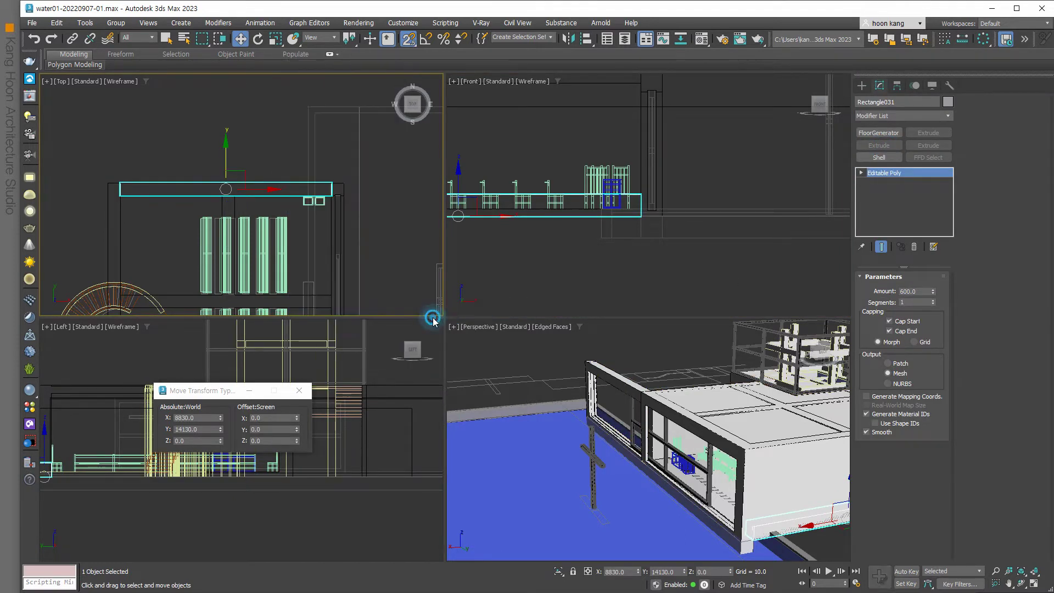
- Snap the slab's four left-end vertices onto the wall corner at X 3230
left_click(875, 290)
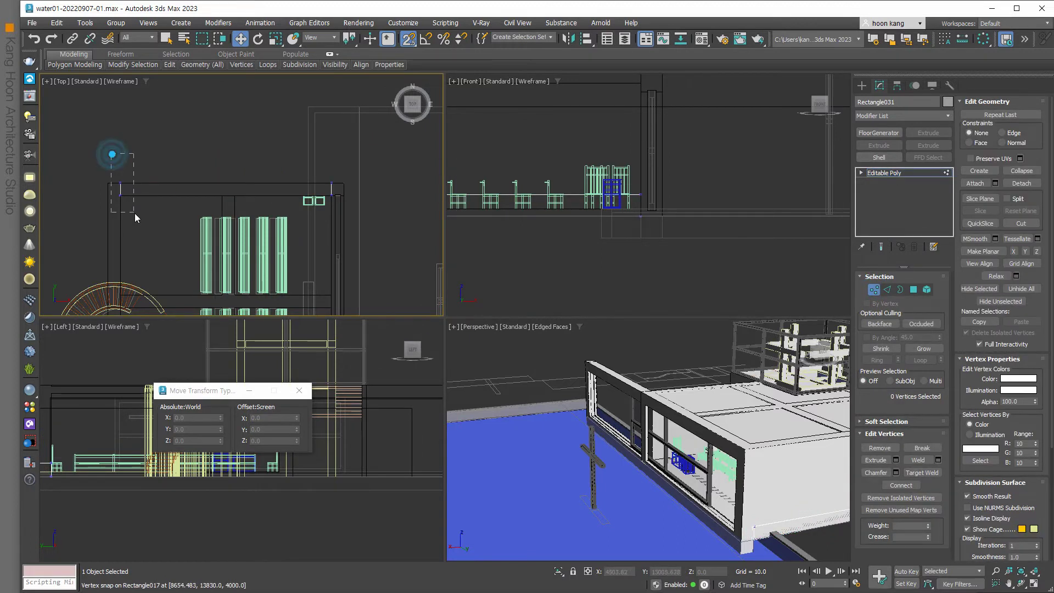
mouse_move(109, 155)
left_mouse_down()
mouse_move(134, 209)
mouse_move(82, 187)
mouse_move(68, 212)
mouse_move(110, 190)
mouse_move(145, 206)
mouse_move(105, 187)
left_mouse_up()
key("ctrl+z")
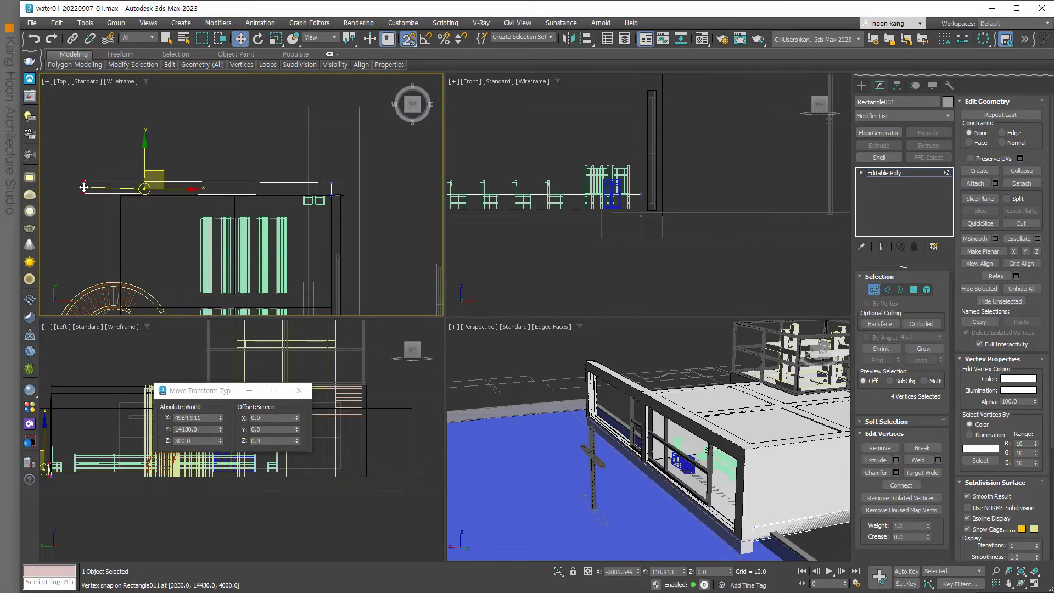
left_click_drag(106, 187, 88, 191)
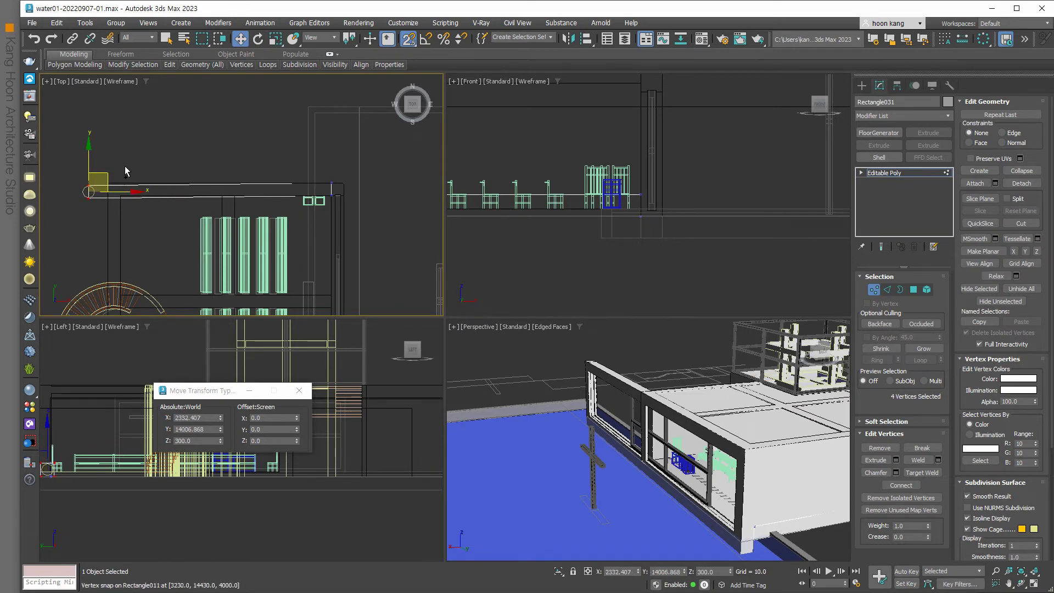
key("ctrl+z")
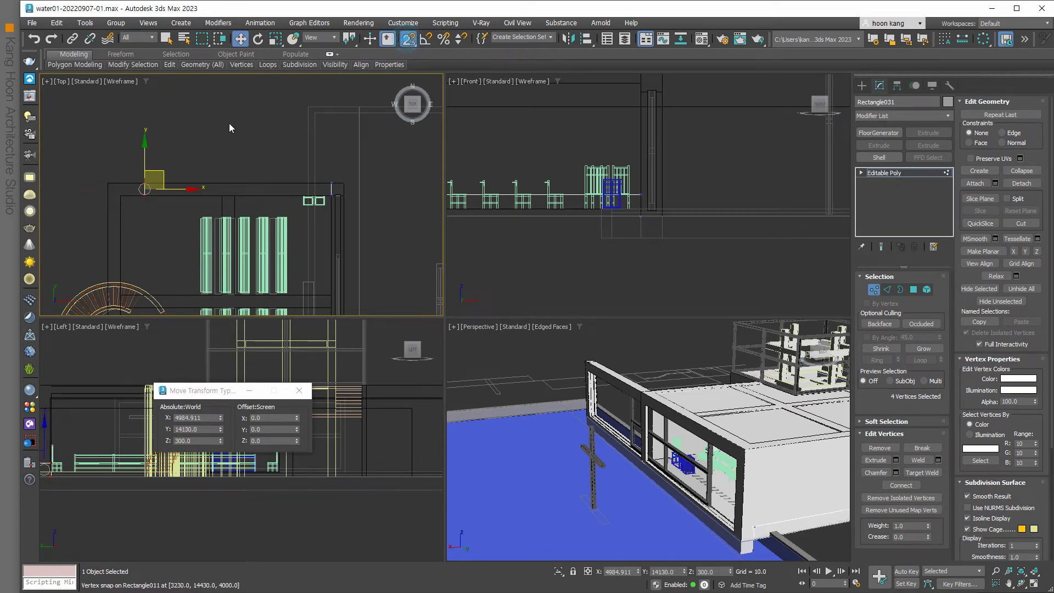
left_click_drag(146, 190, 107, 189)
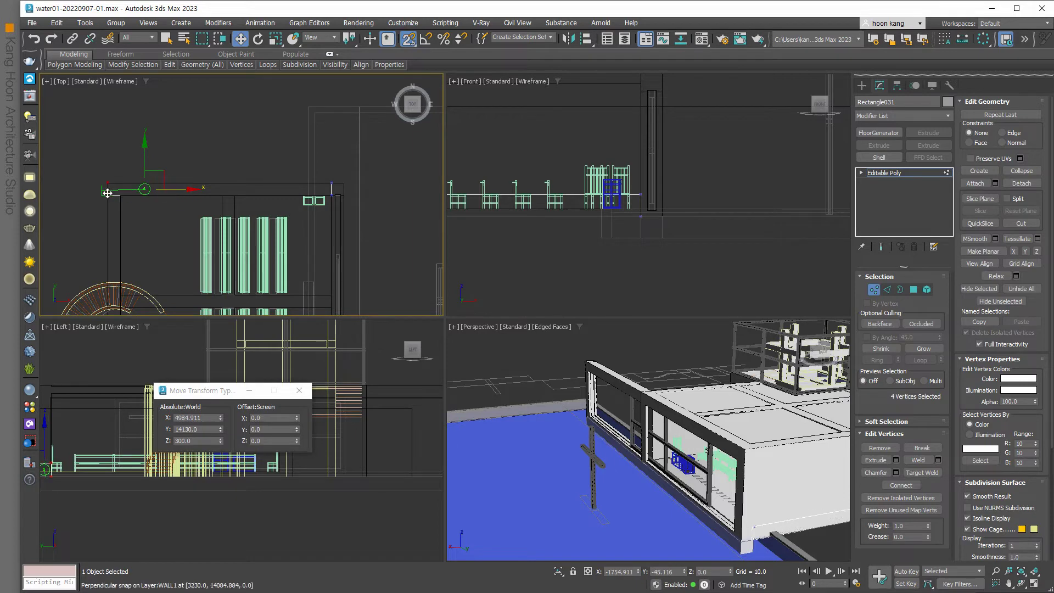
left_click(873, 290)
scroll(620, 269, "down", 3)
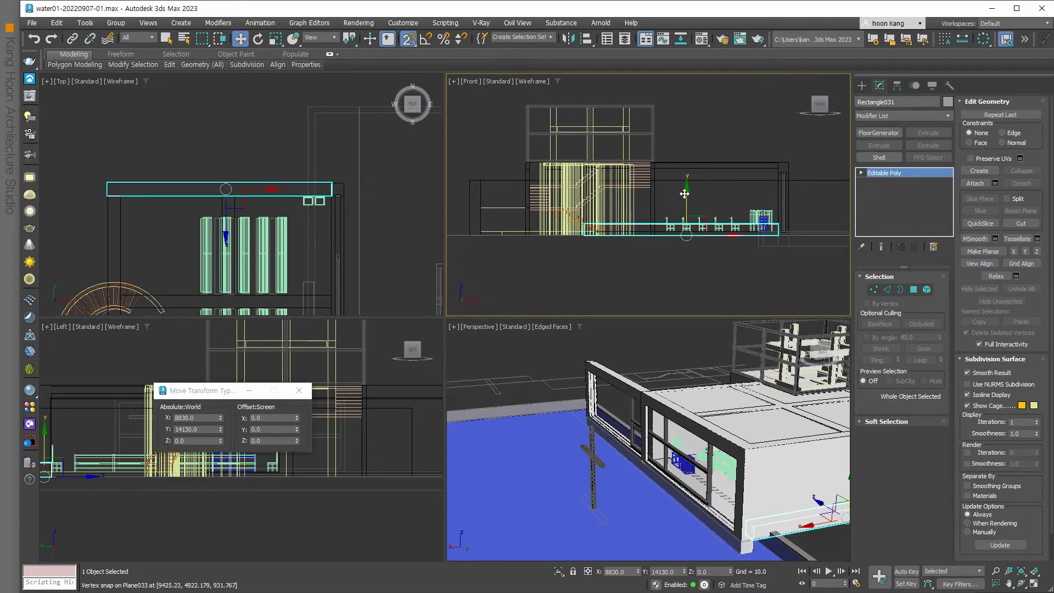
- Lower slab Rectangle031 to Z -600 beside the pool and clear the selection
mouse_move(684, 194)
left_mouse_down()
mouse_move(776, 283)
mouse_move(782, 487)
left_mouse_up()
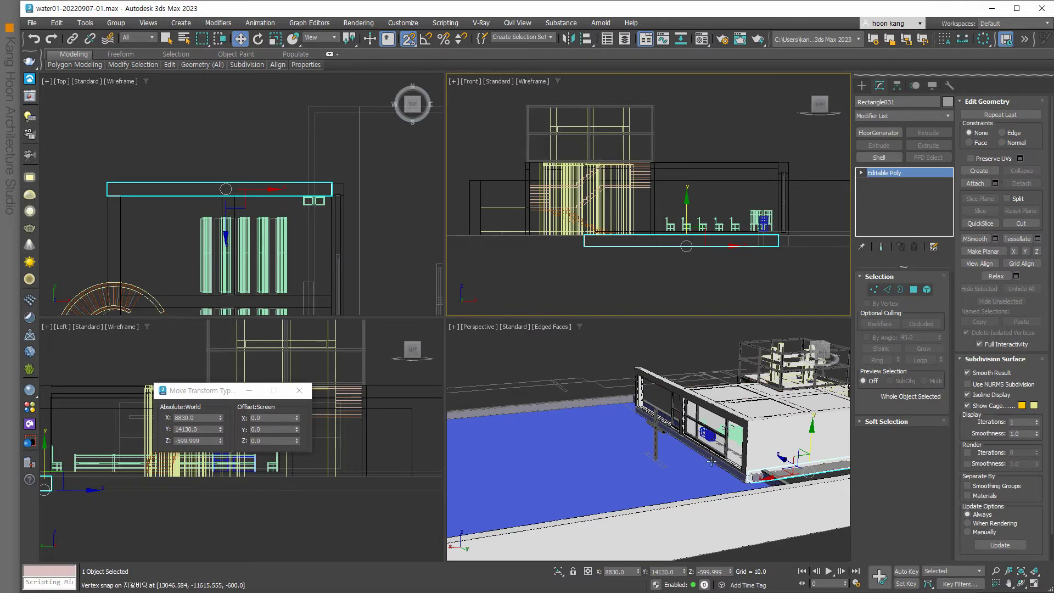
key("m")
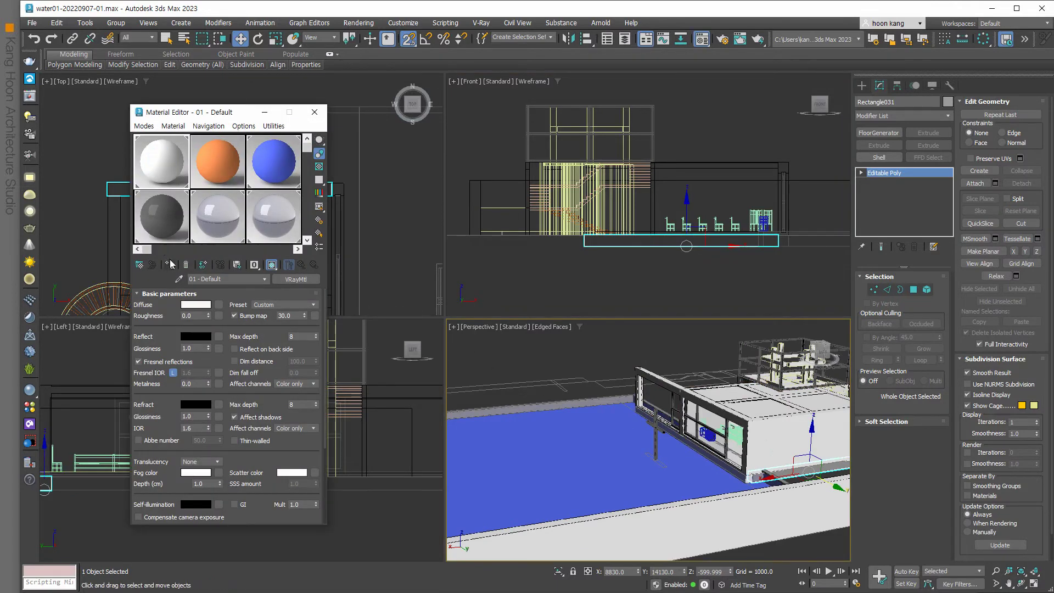
left_click(314, 112)
key("F12")
left_click(651, 310)
- Orbit and zoom the Perspective view around the building to the pool corner
middle_click_drag(675, 428, 712, 488, "alt")
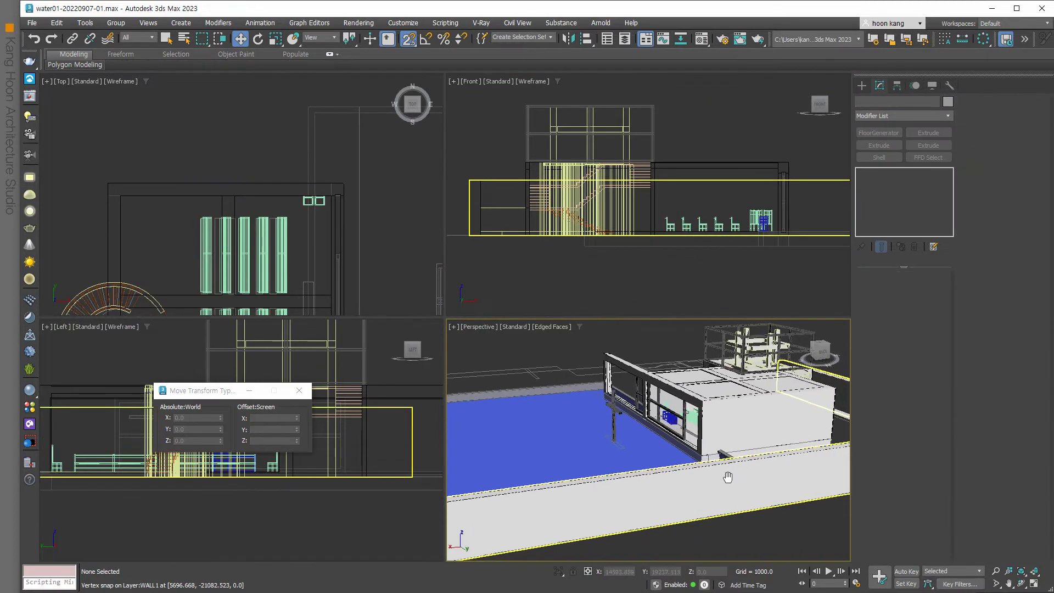
scroll(711, 489, "up", 5)
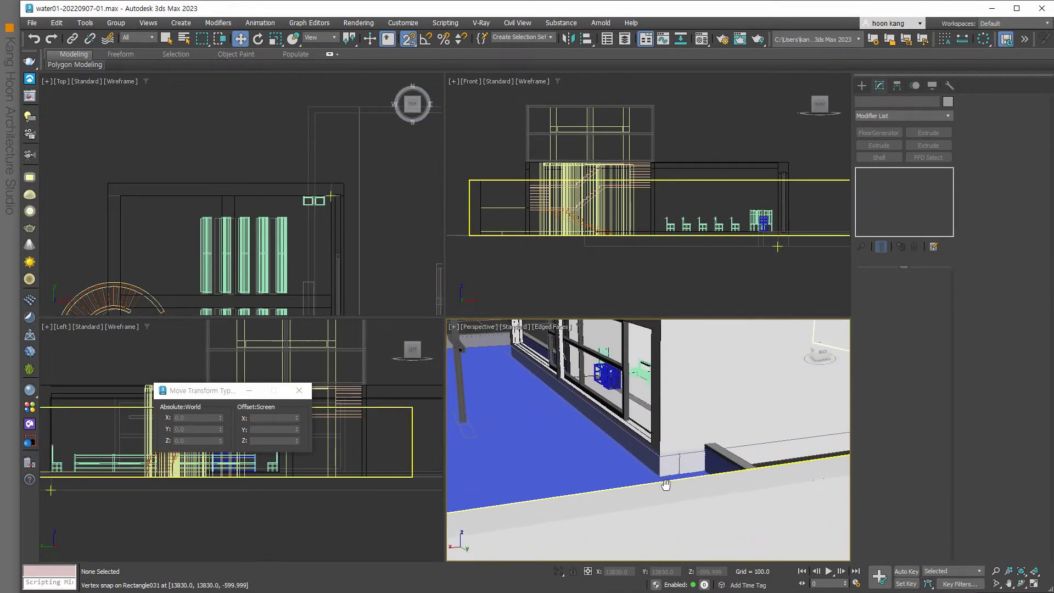
scroll(665, 507, "up", 3)
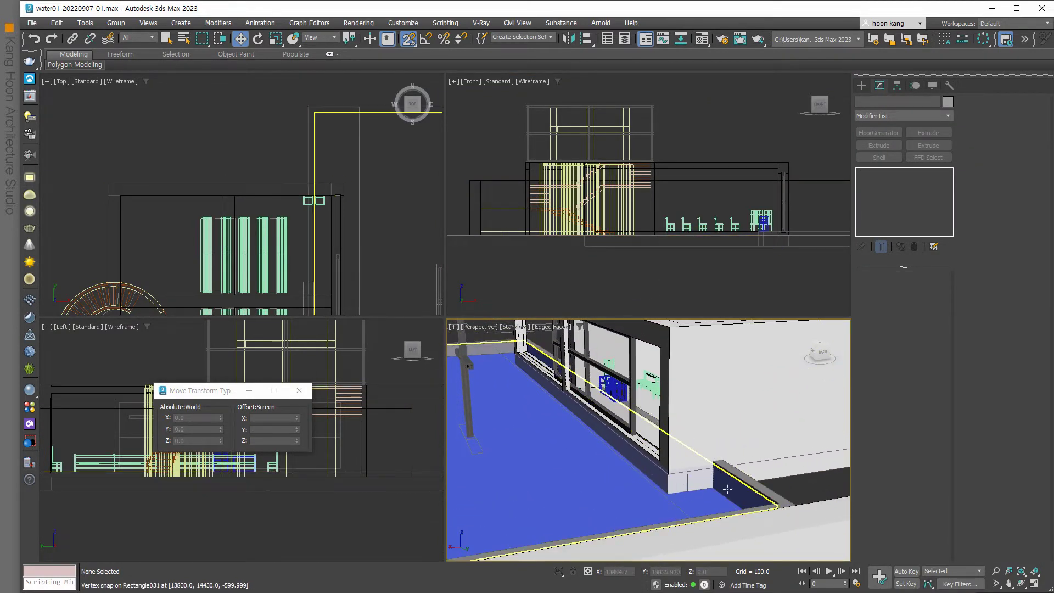
scroll(714, 466, "up", 3)
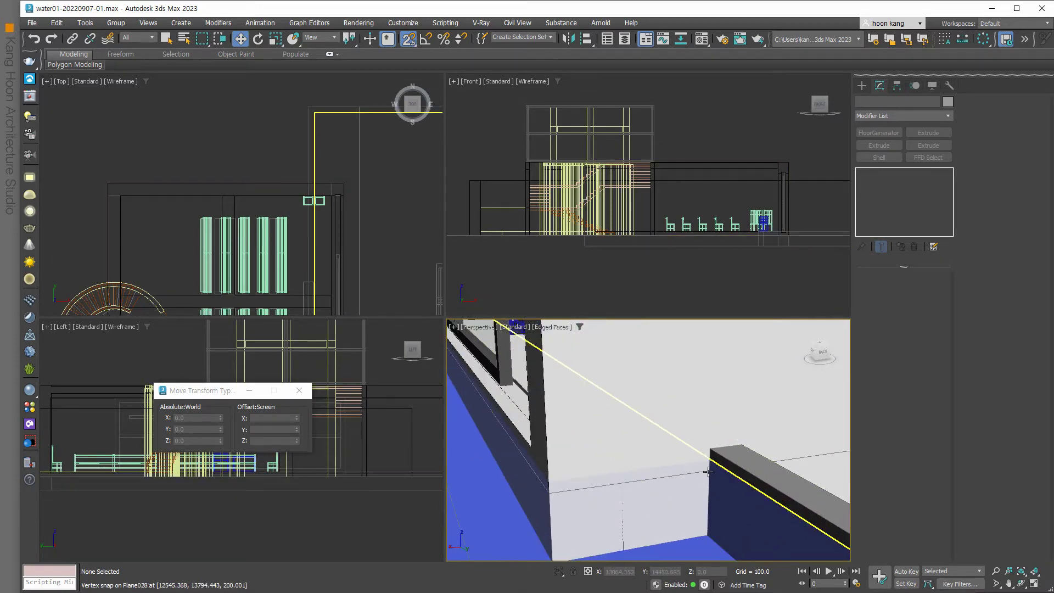
scroll(706, 516, "down", 3)
middle_click_drag(706, 517, 697, 483, "alt")
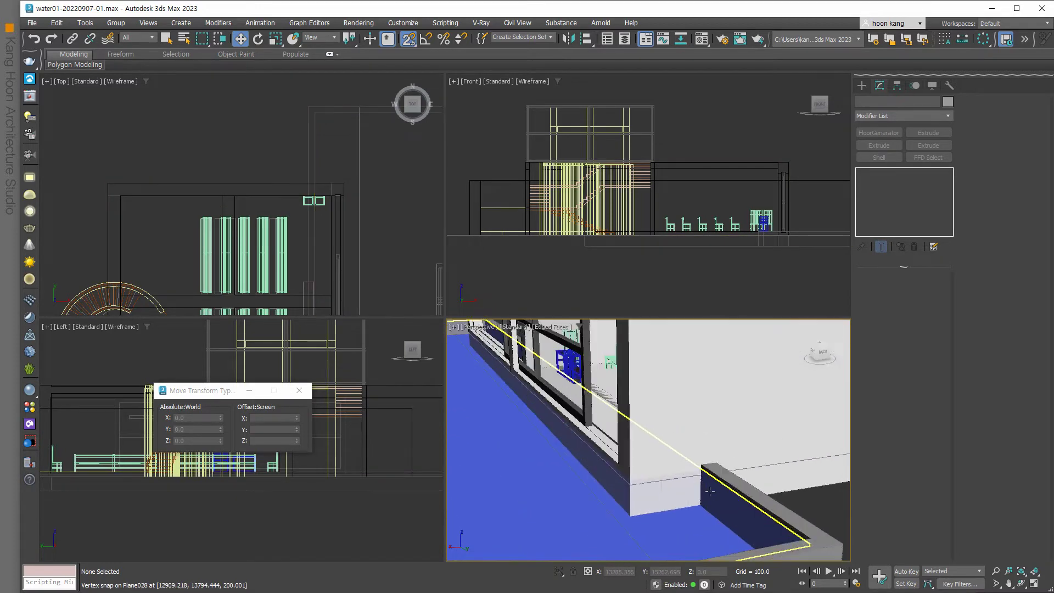
scroll(694, 468, "up", 3)
- Select the pool-edge object, view the whole pool from another angle, then deselect it
left_click(694, 469)
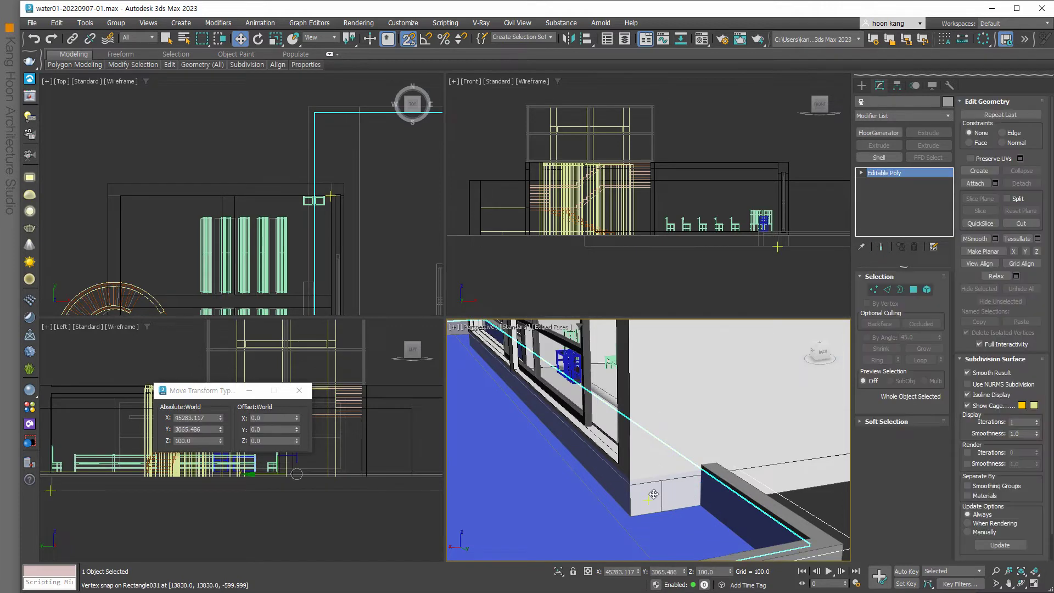
scroll(653, 493, "up", 3)
scroll(678, 471, "down", 5)
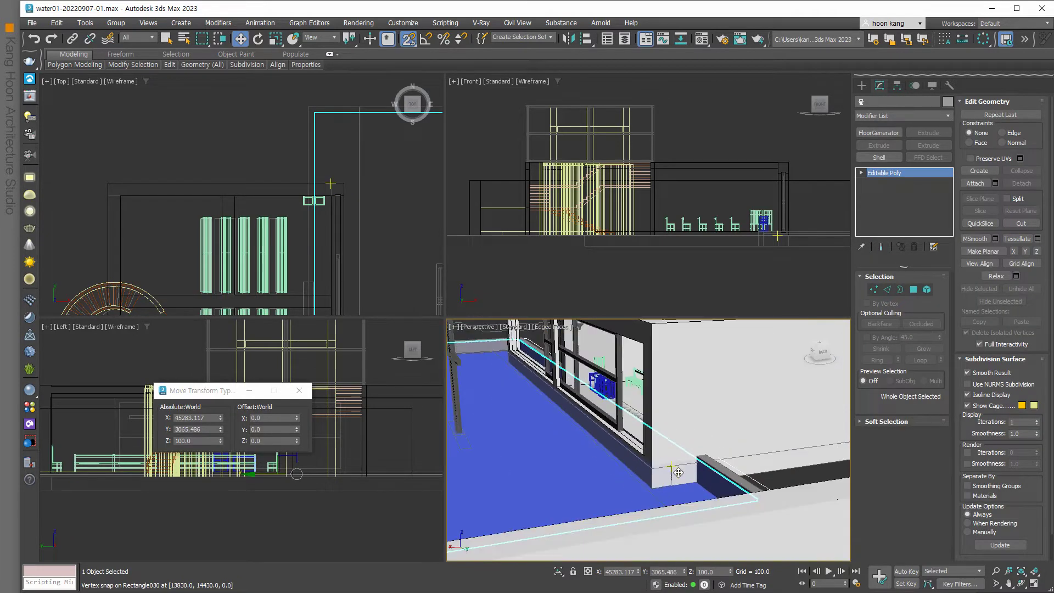
scroll(665, 479, "down", 6)
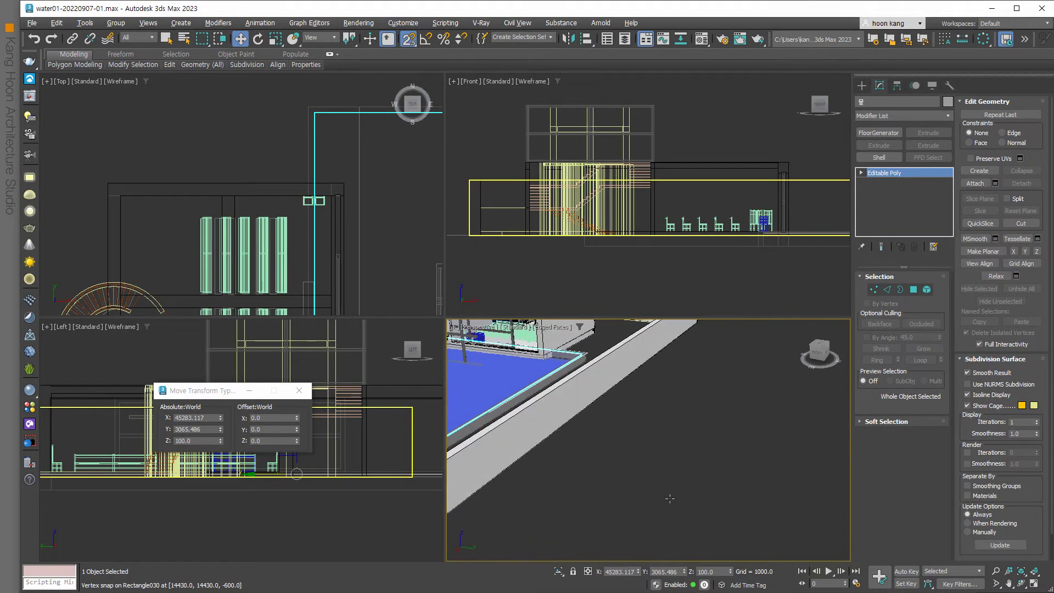
middle_click_drag(644, 489, 614, 477)
scroll(614, 476, "up", 1)
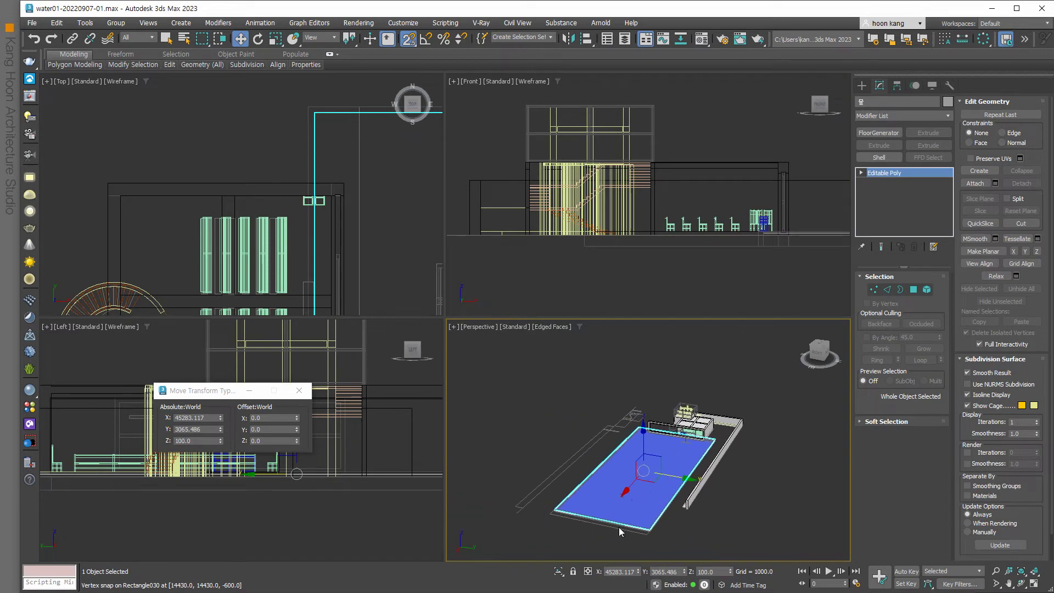
mouse_move(623, 532)
middle_mouse_down("alt")
mouse_move(689, 522)
mouse_move(698, 532)
middle_mouse_up("alt")
left_click(698, 532)
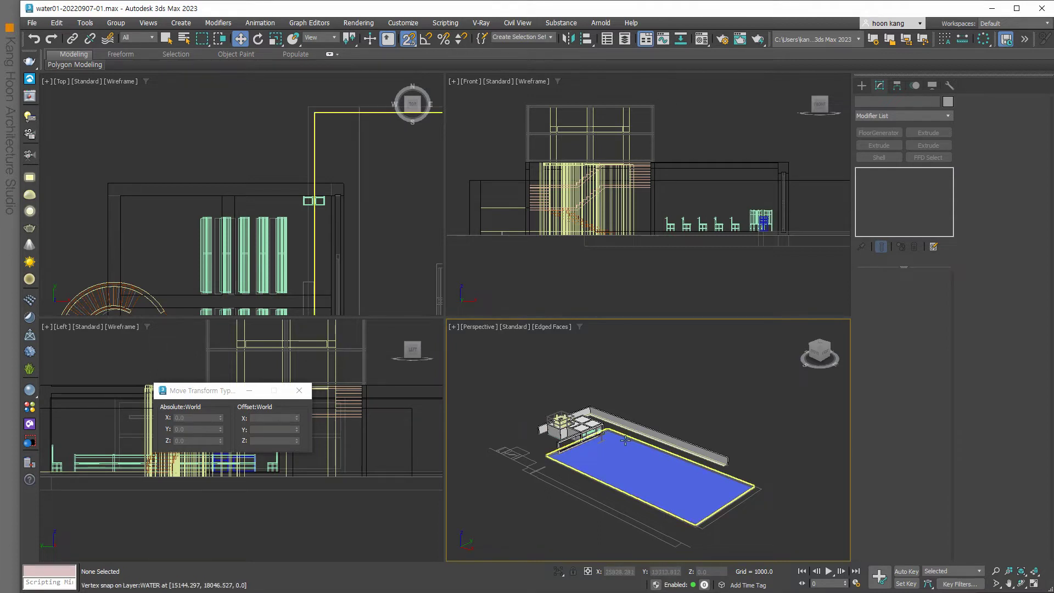
- Maximize the Perspective viewport and orbit to a higher view of the building and pool
key("alt+w")
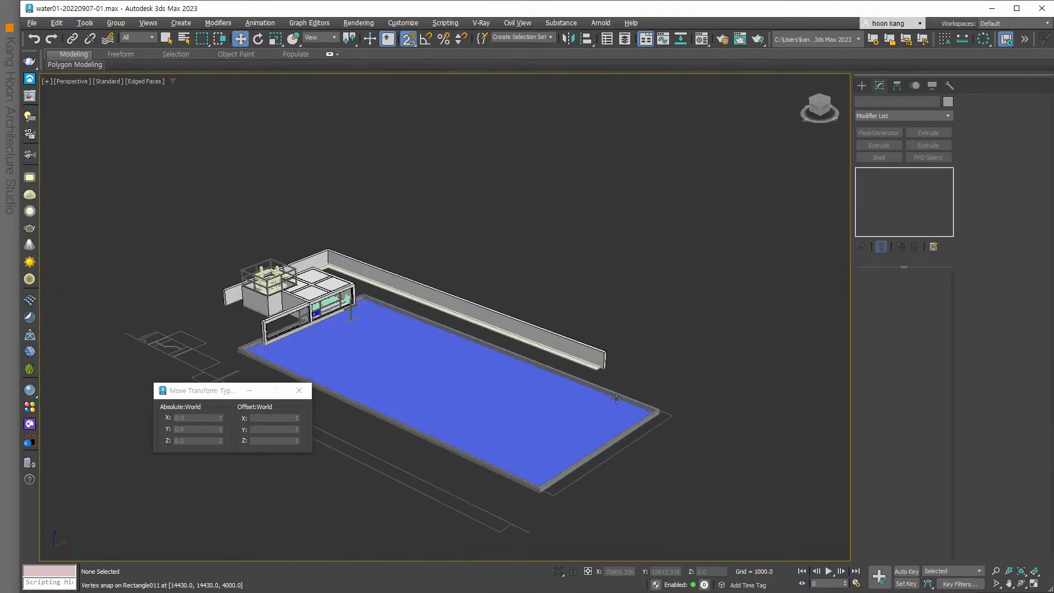
middle_click_drag(668, 399, 622, 407, "alt")
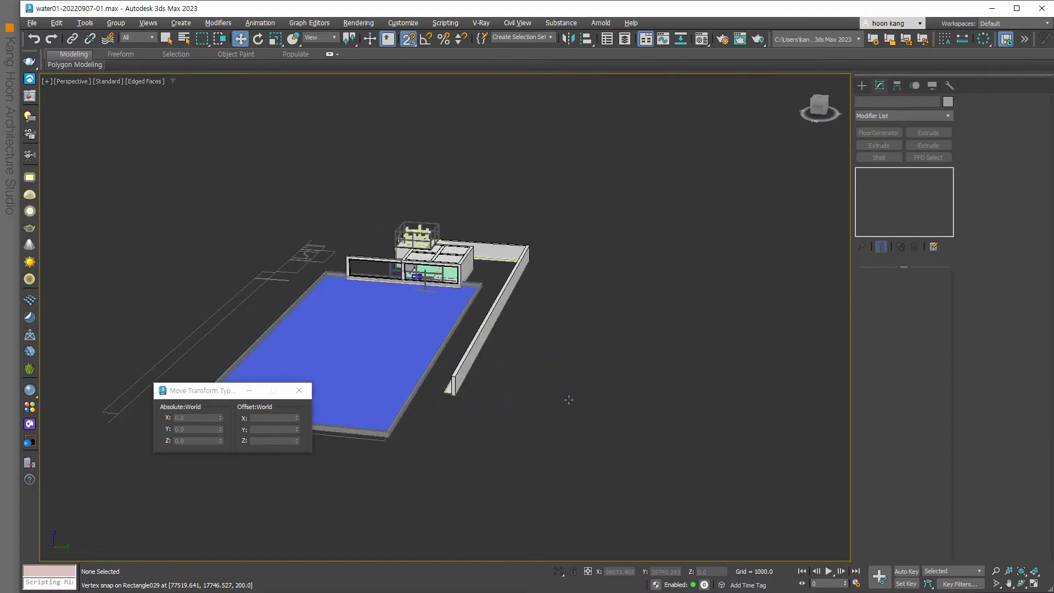
scroll(481, 341, "up", 3)
scroll(481, 342, "up", 3)
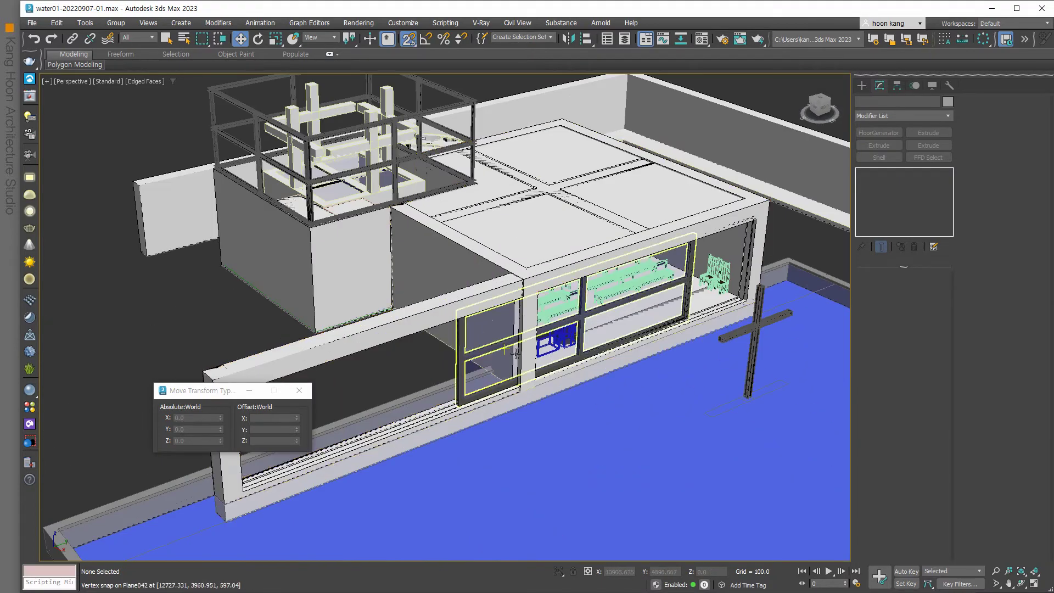
scroll(481, 342, "up", 2)
mouse_move(481, 341)
middle_mouse_down("alt")
mouse_move(530, 388)
mouse_move(482, 371)
middle_mouse_up("alt")
scroll(481, 372, "down", 2)
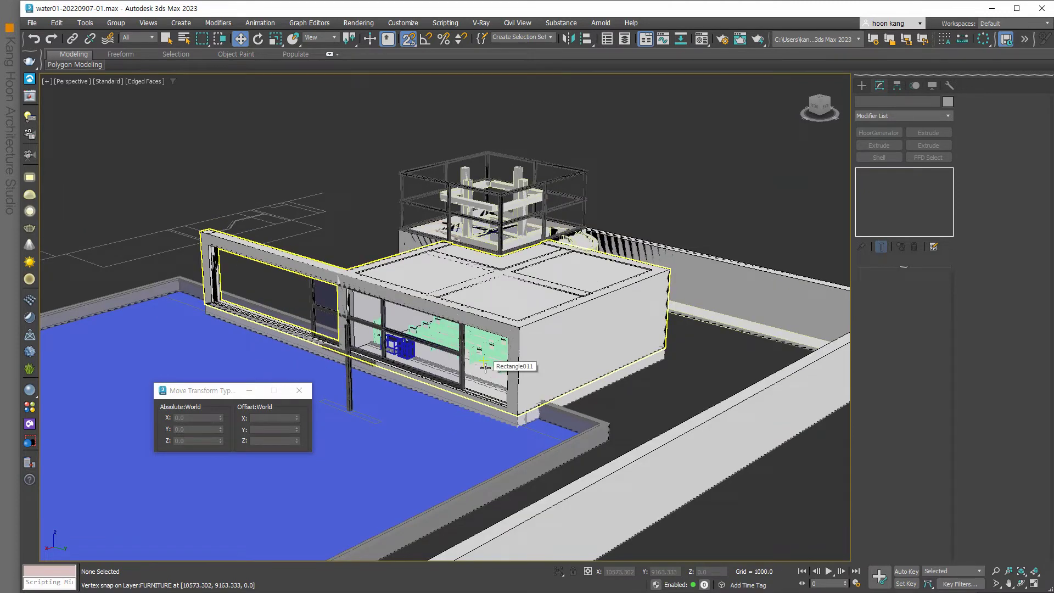
- Open Rectangle011's materials in the Material Editor, then switch to reference render 20201017-04.jpg
left_click(528, 348)
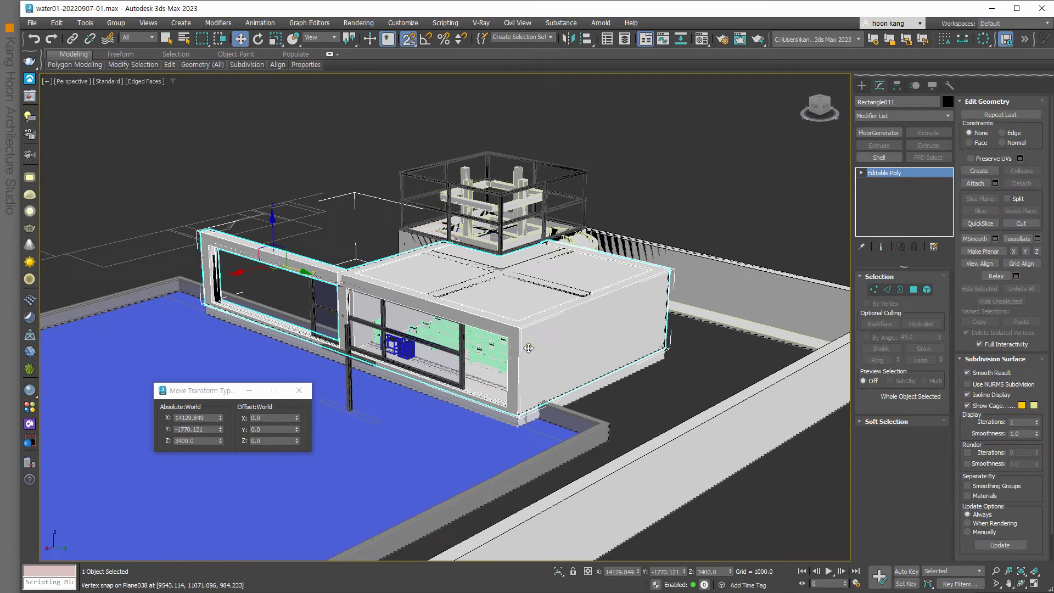
key("m")
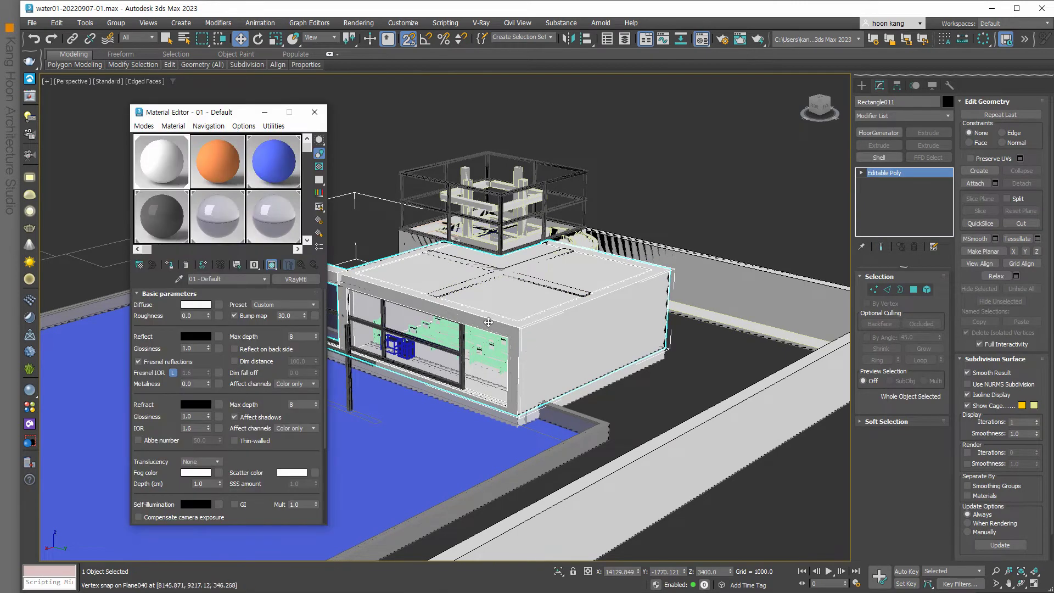
mouse_move(211, 116)
left_mouse_down()
mouse_move(196, 105)
mouse_move(139, 107)
left_mouse_up()
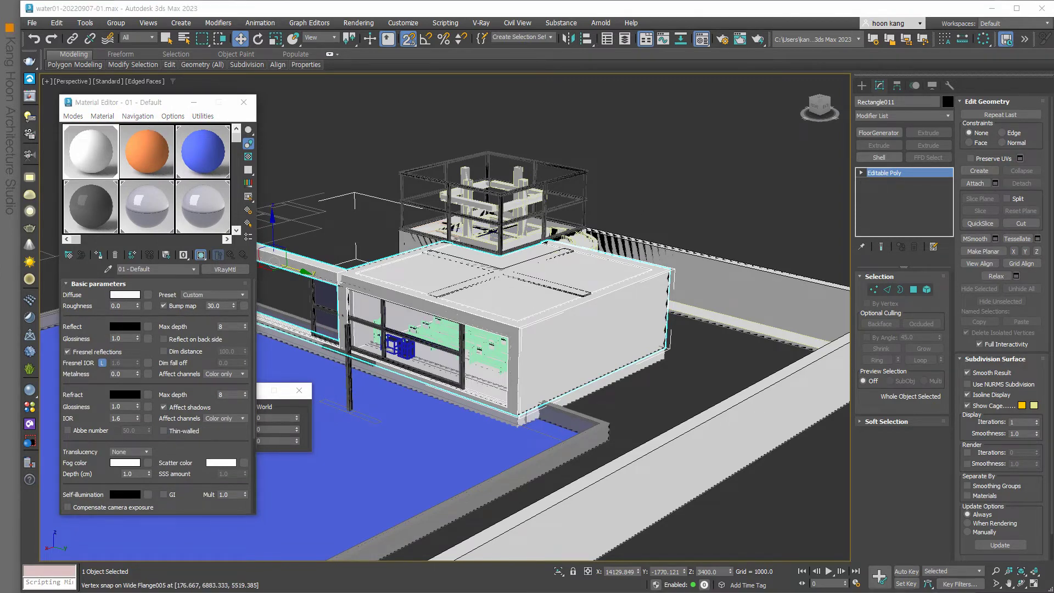
key("alt+Tab")
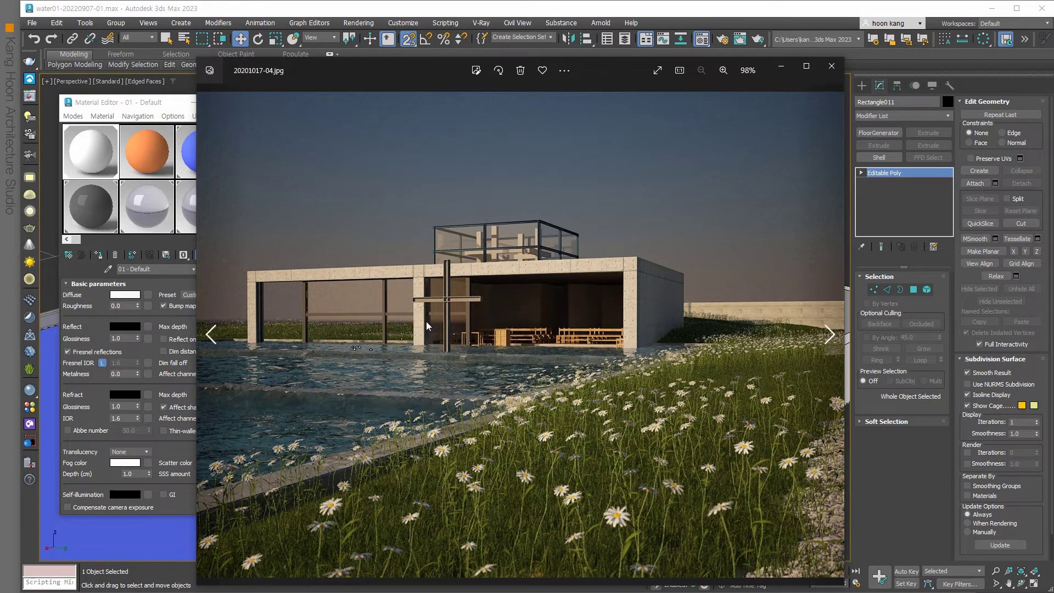
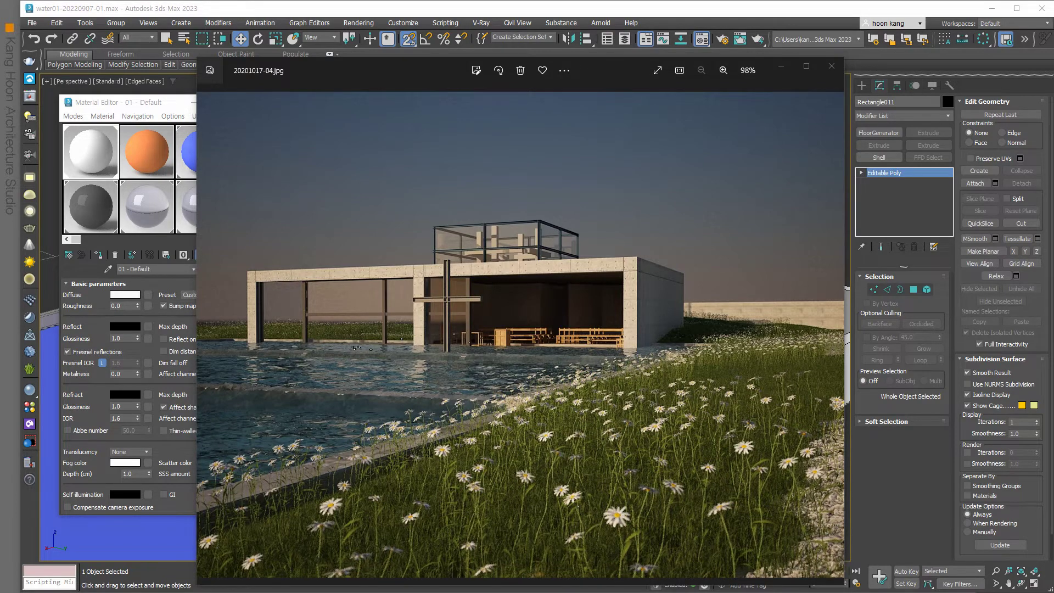
- Flip through the house reference renders in Windows Photos
key("Left")
key("Right")
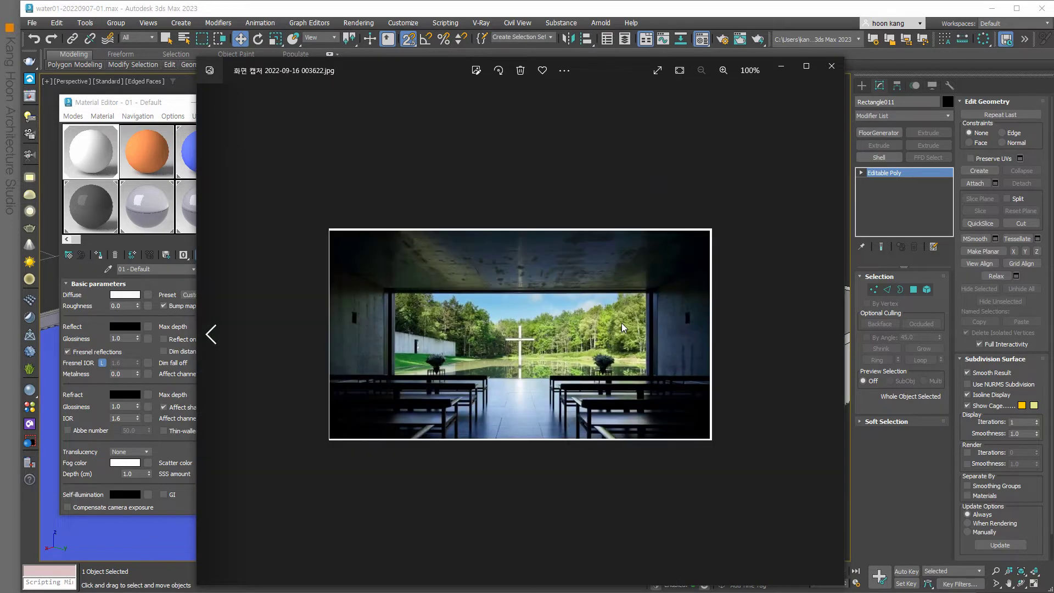
key("Left")
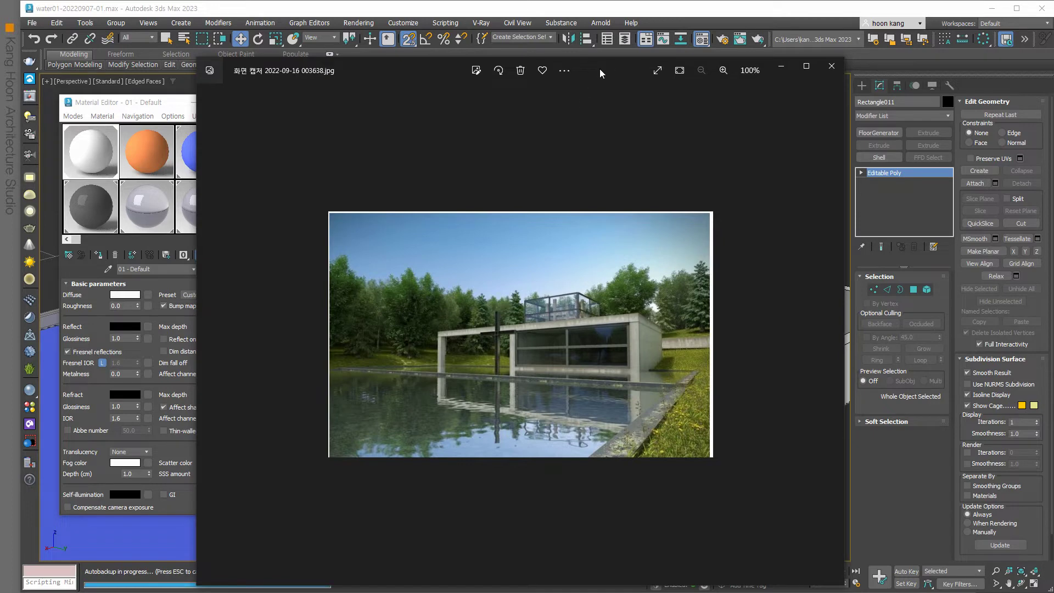
- Drag one viewer aside to compare the renders, then close both Photos windows
left_click_drag(600, 68, 1053, 70)
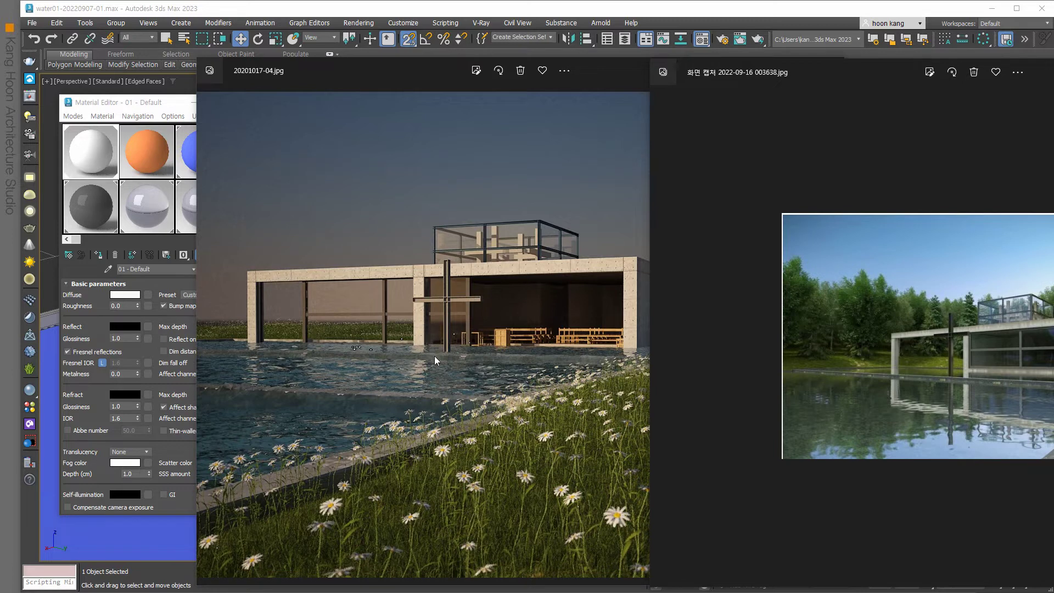
key("alt+F4")
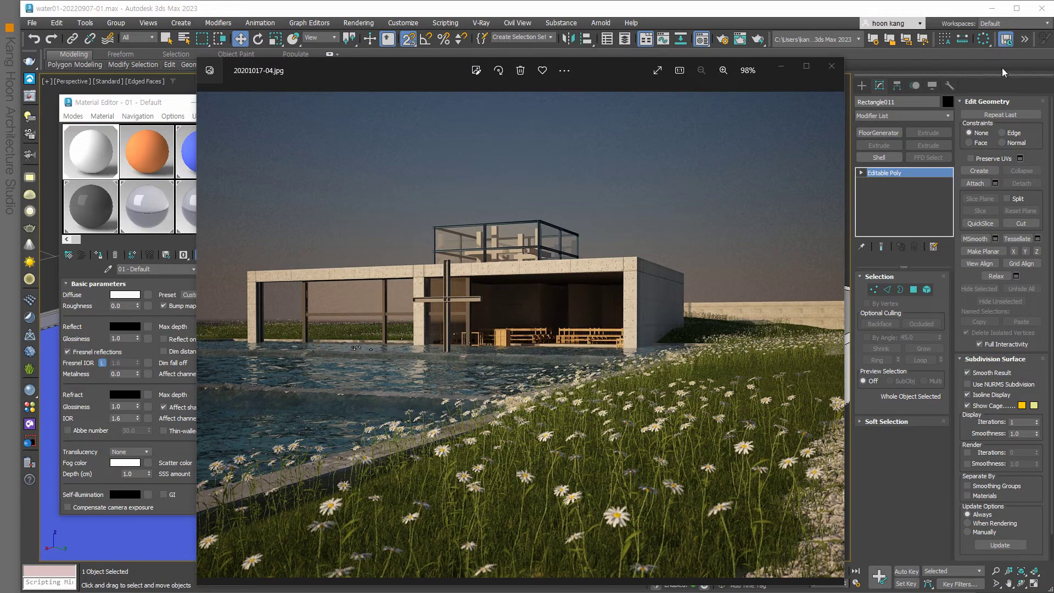
key("alt+F4")
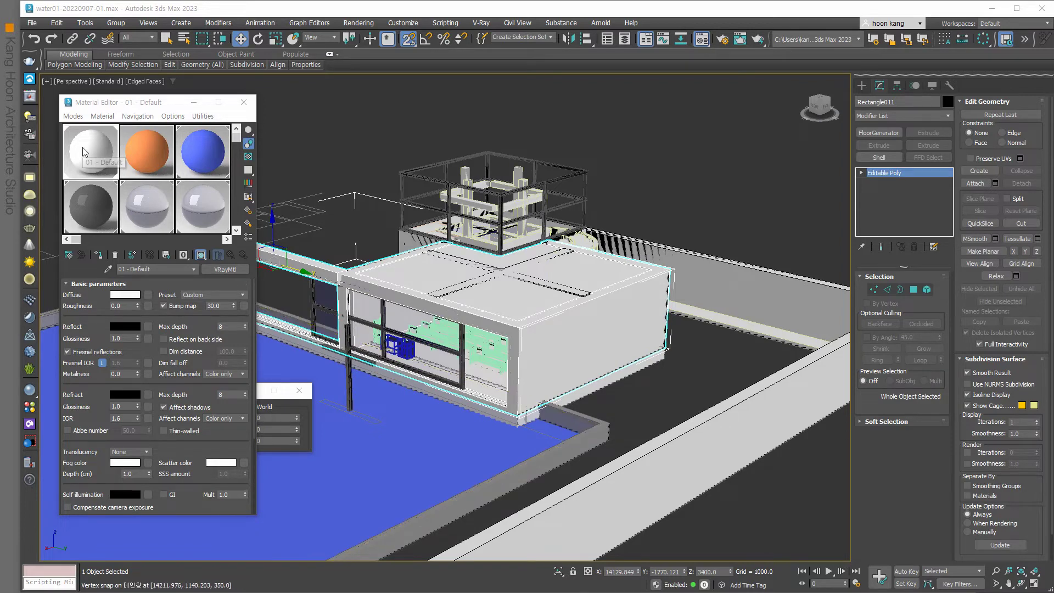
- Select Rectangle011 and attach the upper-floor object to it
left_click(501, 295)
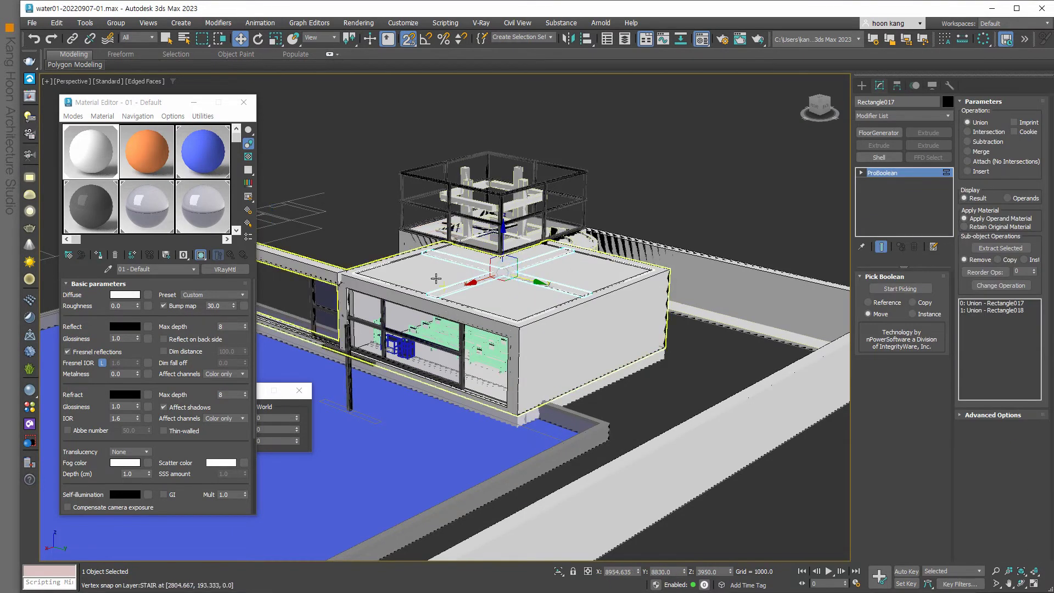
left_click(104, 269)
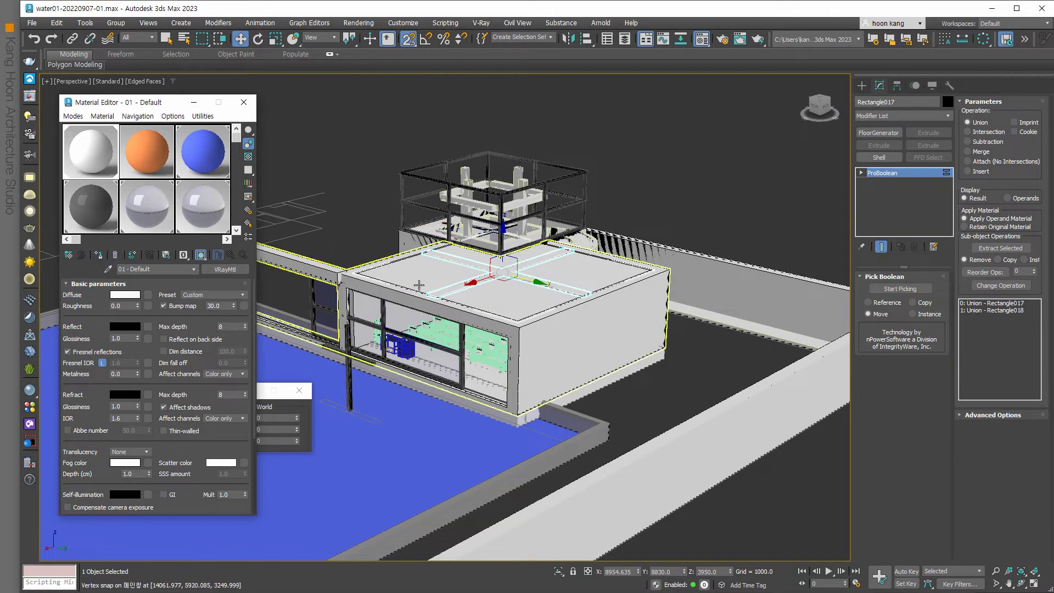
left_click(522, 295)
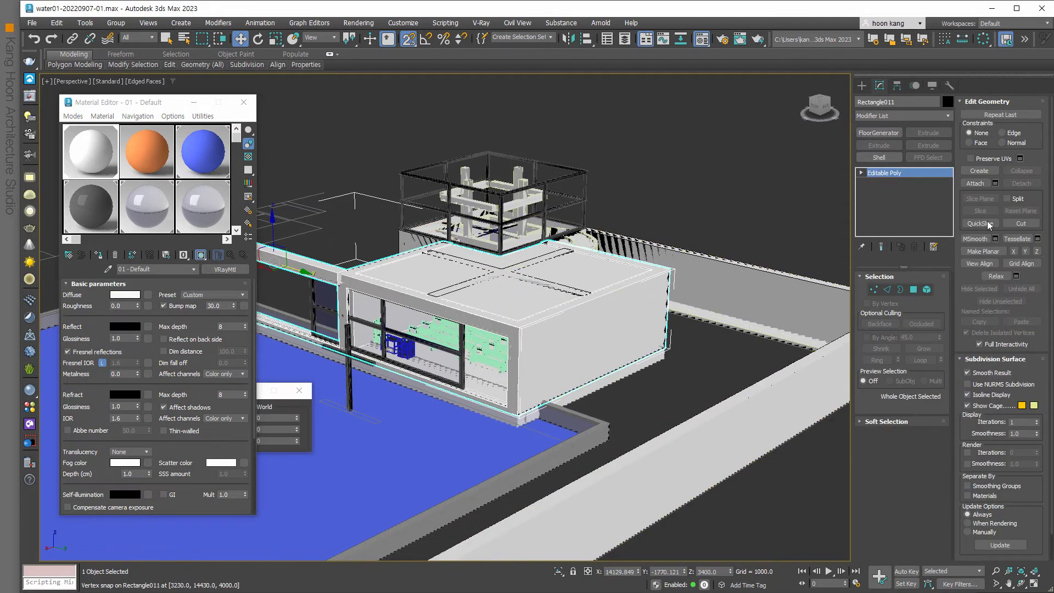
left_click(982, 181)
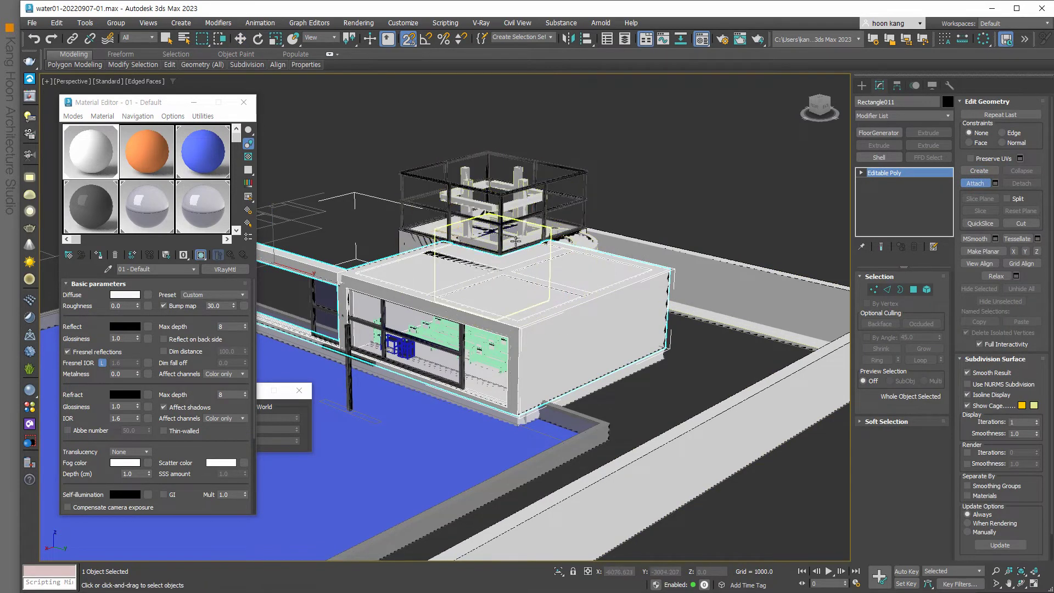
middle_click_drag(537, 303, 539, 318, "alt")
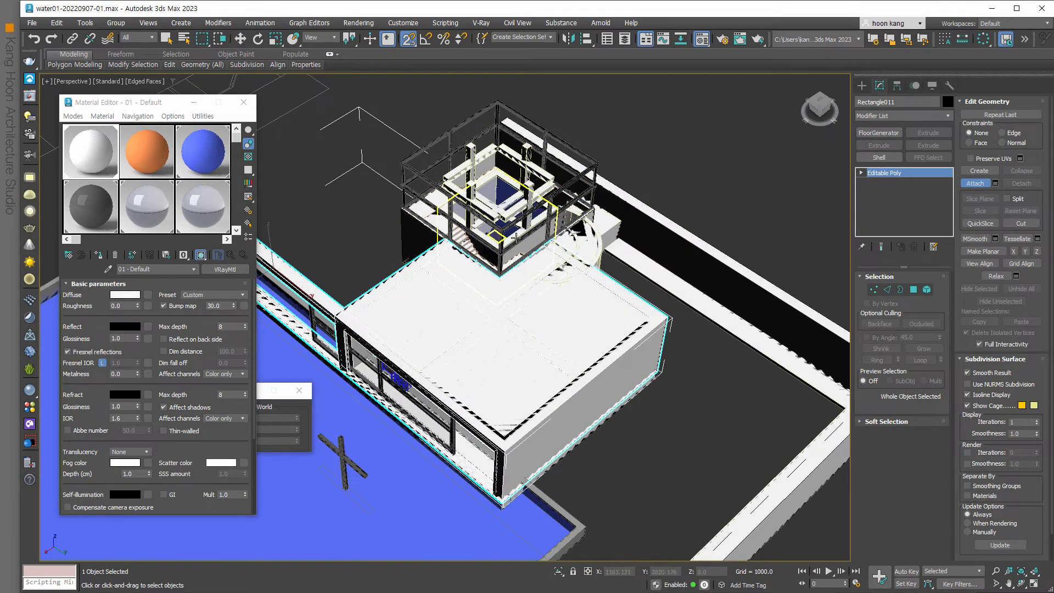
left_click(498, 174)
- Attach the hatched box and remaining piece to Rectangle011, leaving the pool unattached
mouse_move(532, 404)
middle_mouse_down("alt")
mouse_move(585, 376)
mouse_move(386, 290)
mouse_move(456, 396)
mouse_move(620, 353)
middle_mouse_up("alt")
left_click(383, 278)
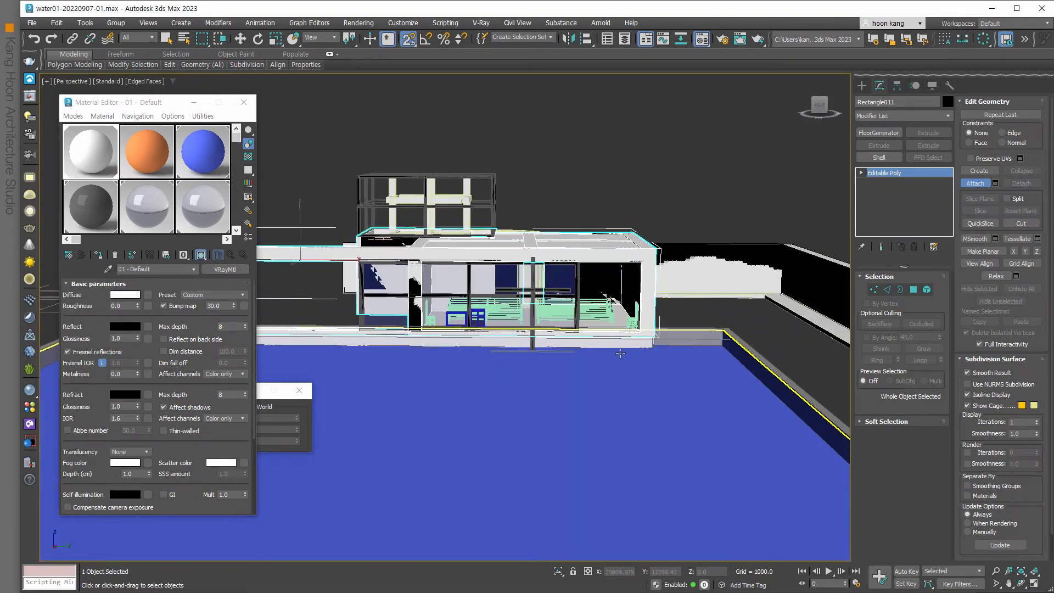
left_click(638, 344)
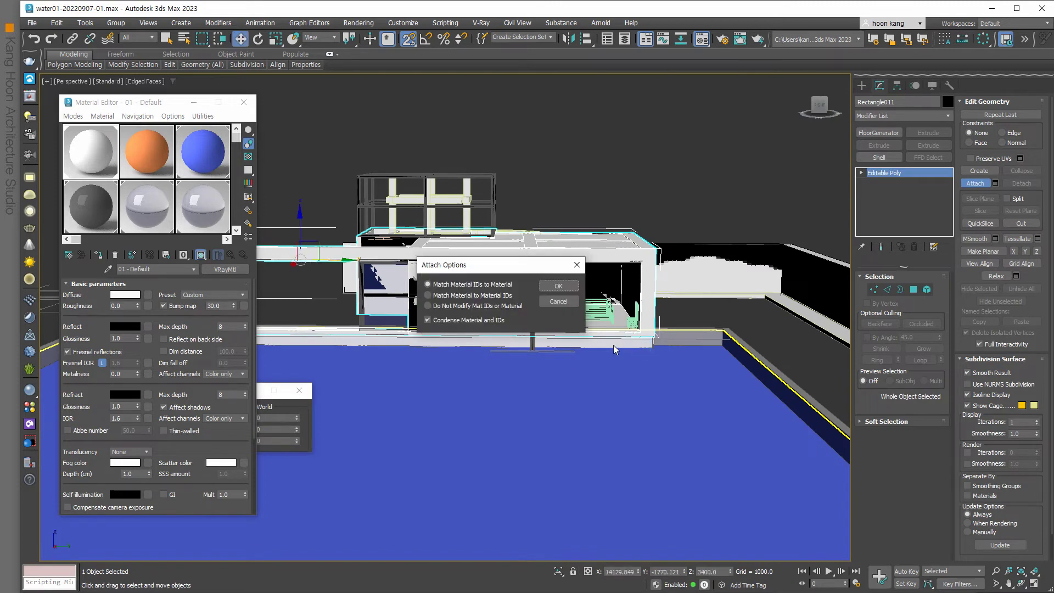
left_click(564, 303)
middle_click_drag(564, 303, 510, 389, "alt")
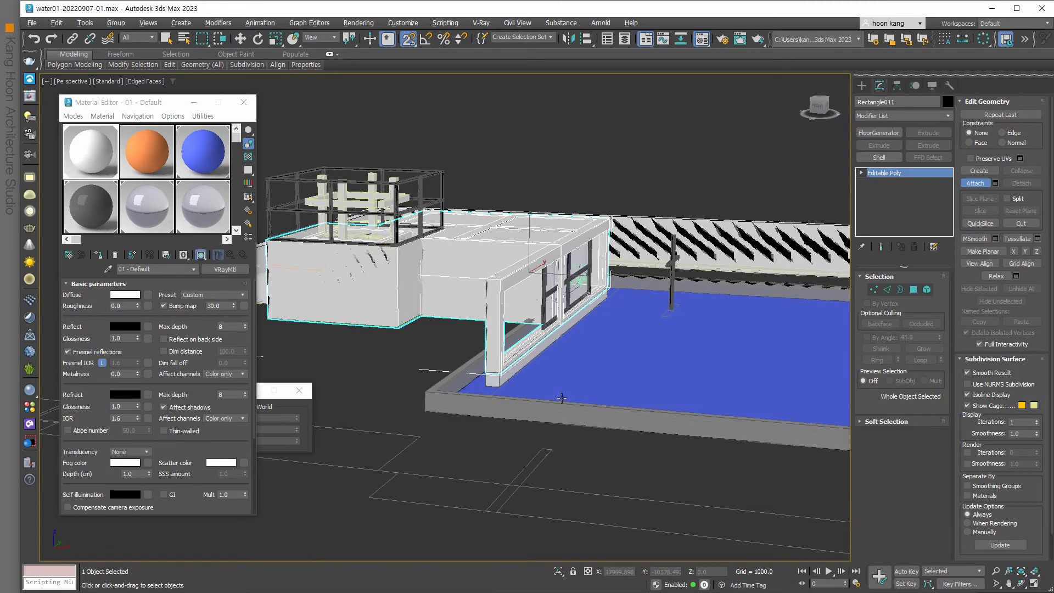
left_click(491, 395)
- Hide the striped screen object beside the pool
left_click(631, 454)
left_click(498, 377)
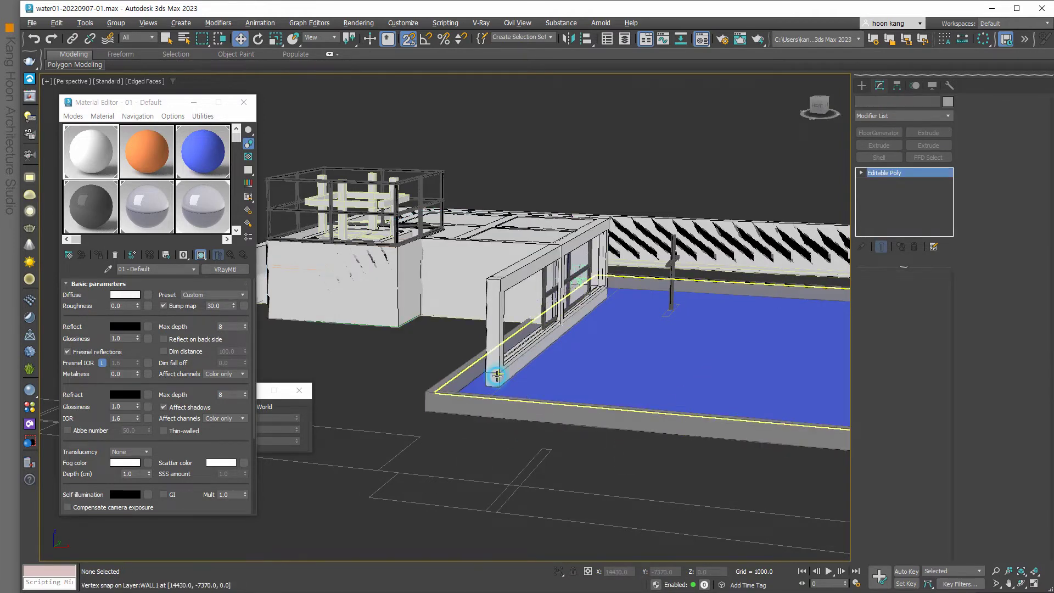
right_click(530, 386)
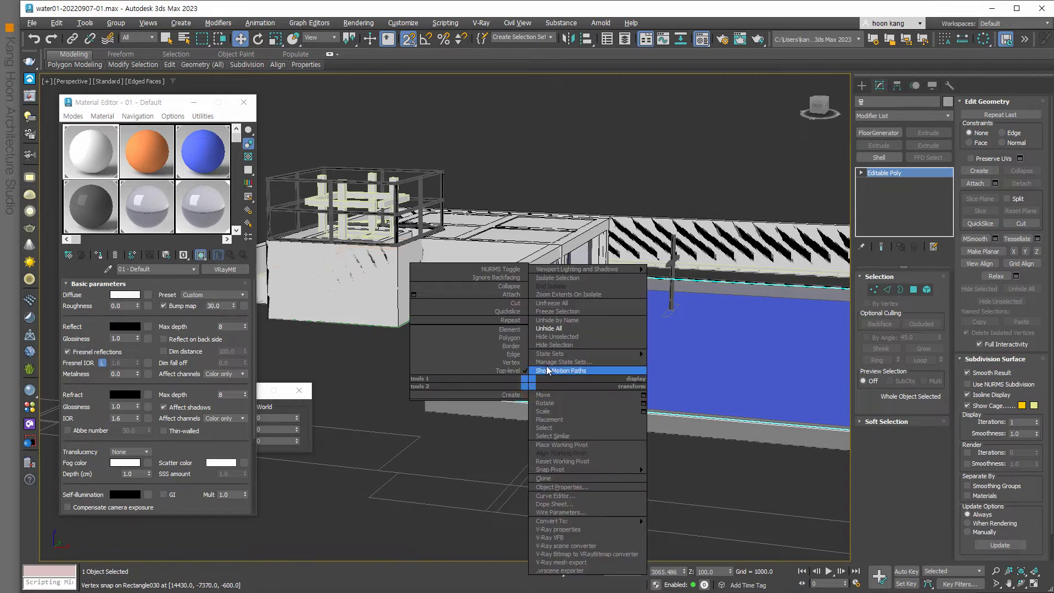
left_click(568, 344)
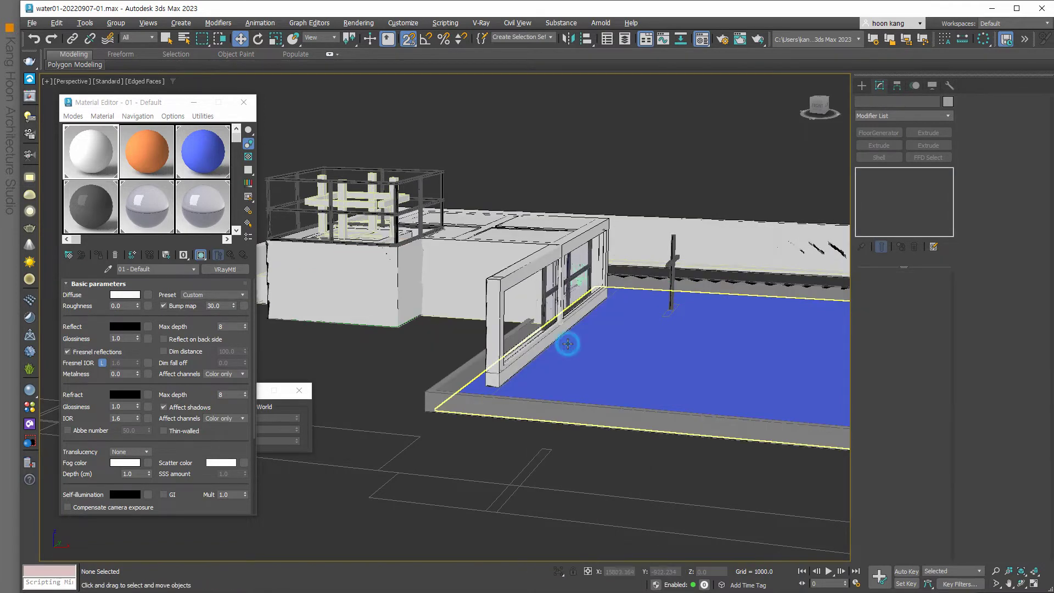
- Attach the front pillar to the Rectangle011 building mesh
left_click(526, 387)
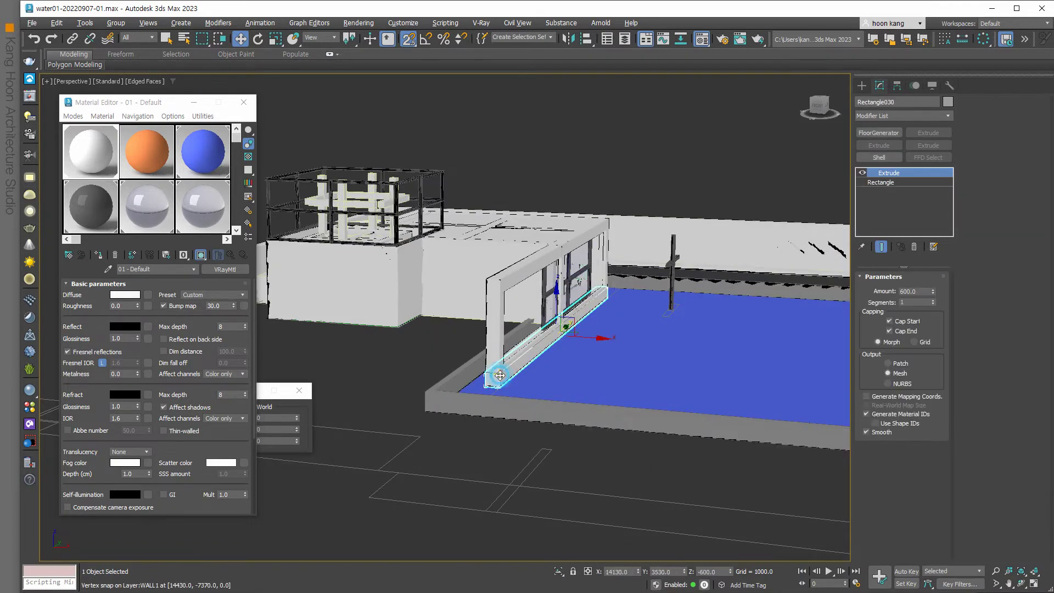
left_click(495, 338)
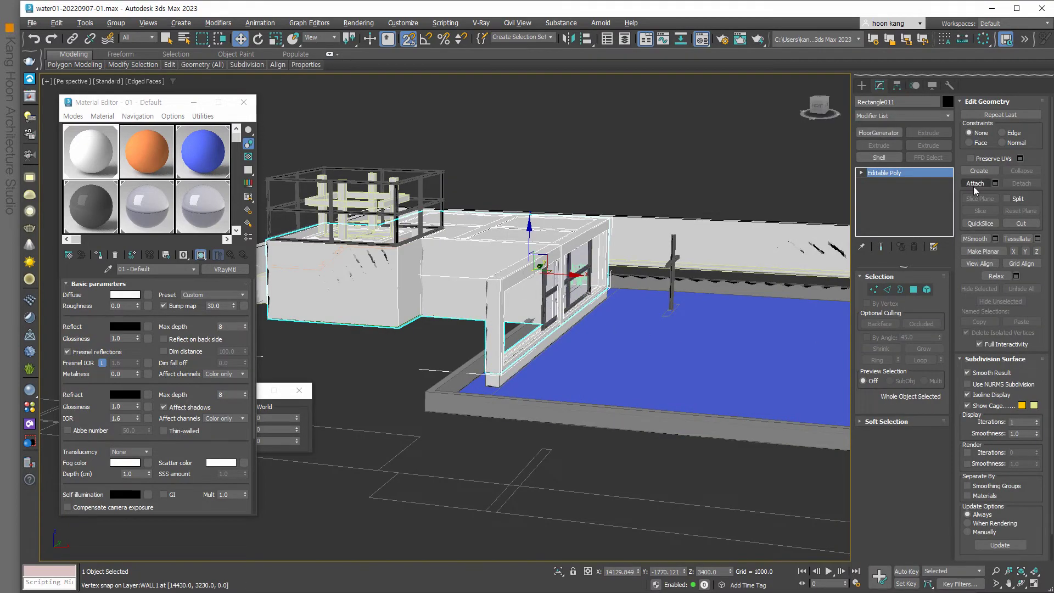
left_click(975, 184)
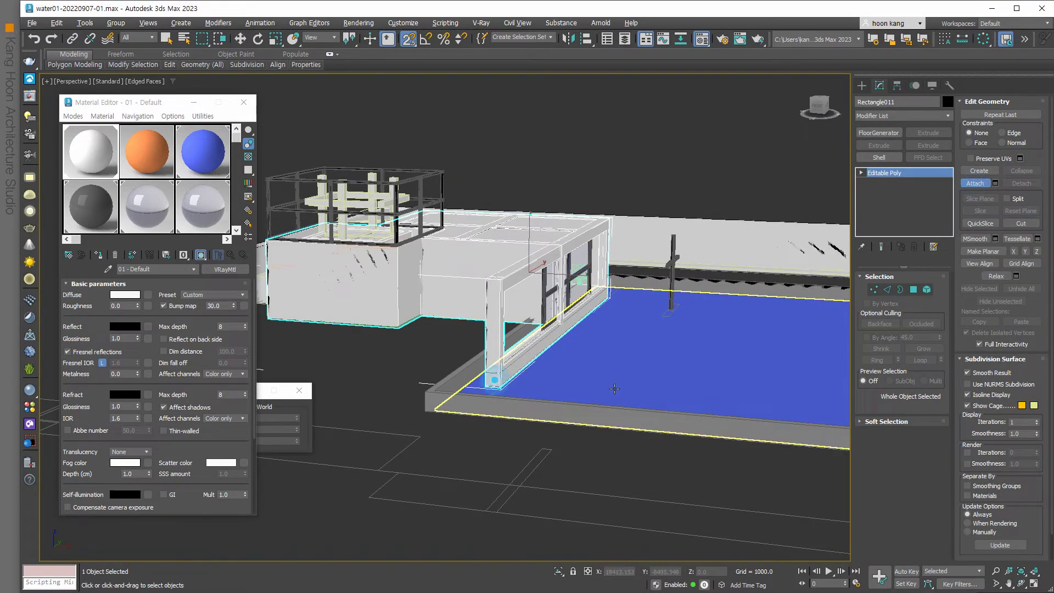
mouse_move(494, 380)
middle_mouse_down("alt")
mouse_move(584, 413)
mouse_move(613, 405)
middle_mouse_up("alt")
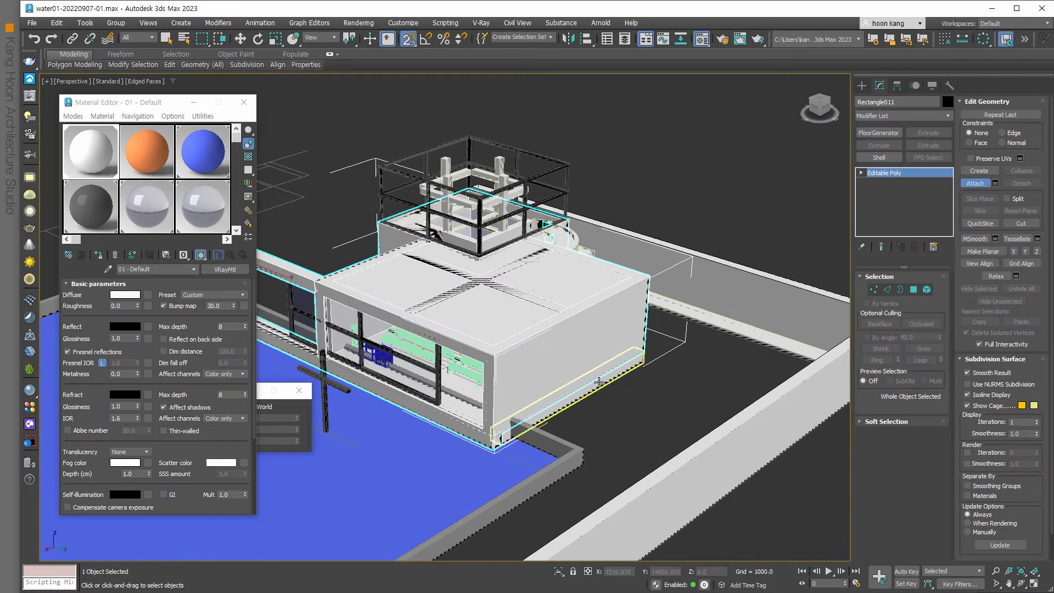
left_click(598, 384)
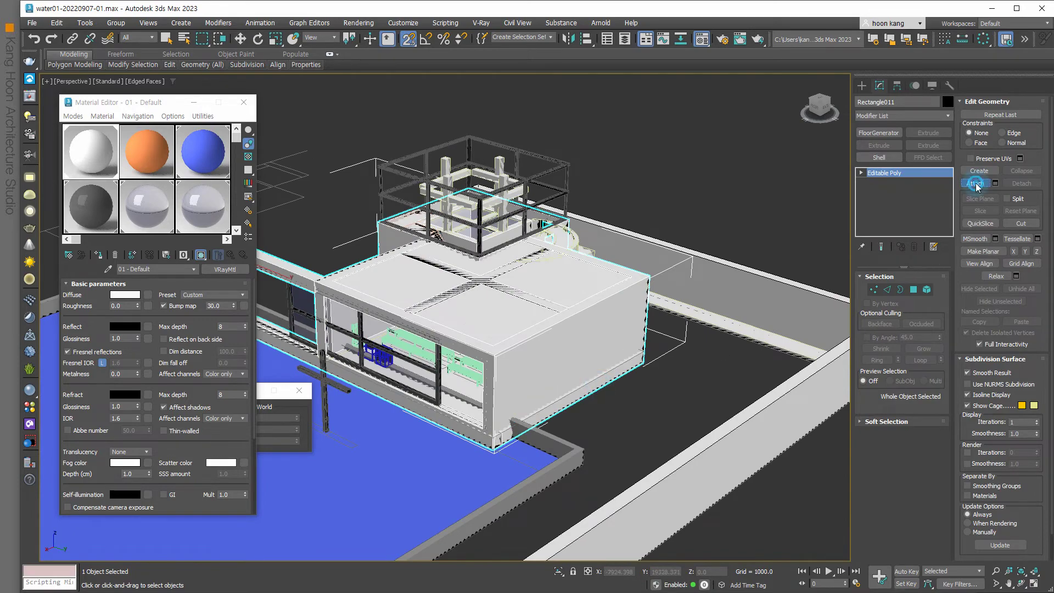
left_click(785, 212)
- Select the extruded ledge Rectangle029 and switch to the four-viewport layout
middle_click_drag(441, 446, 490, 466)
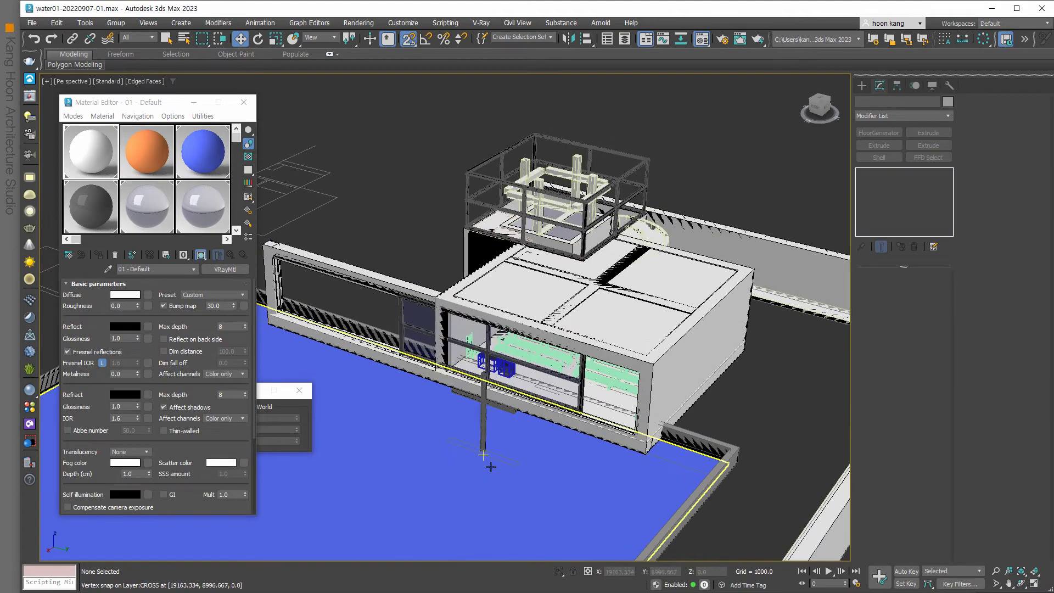
scroll(651, 429, "up", 3)
scroll(671, 409, "up", 5)
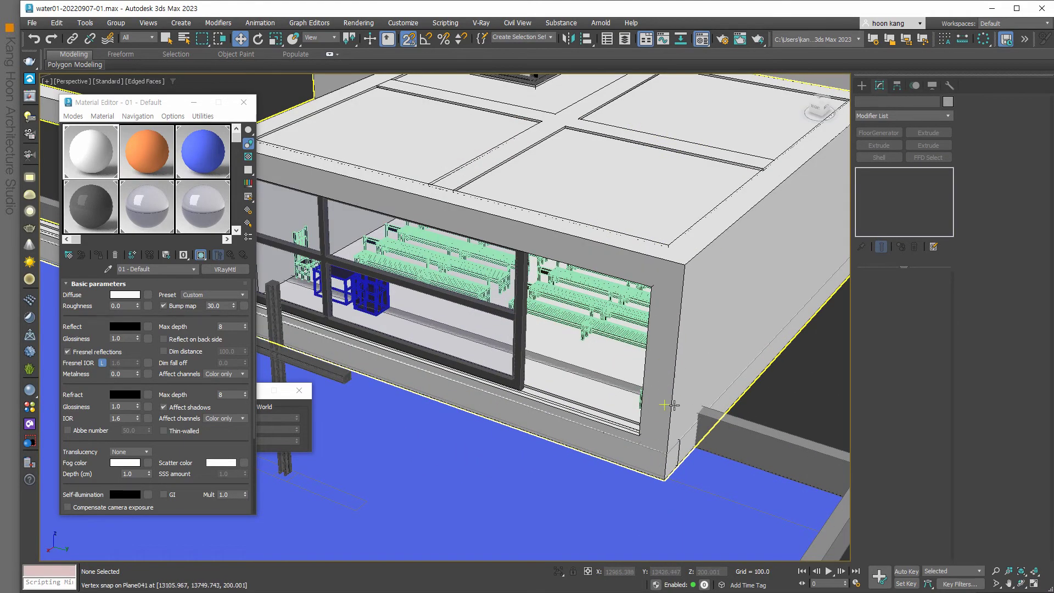
left_click(554, 362)
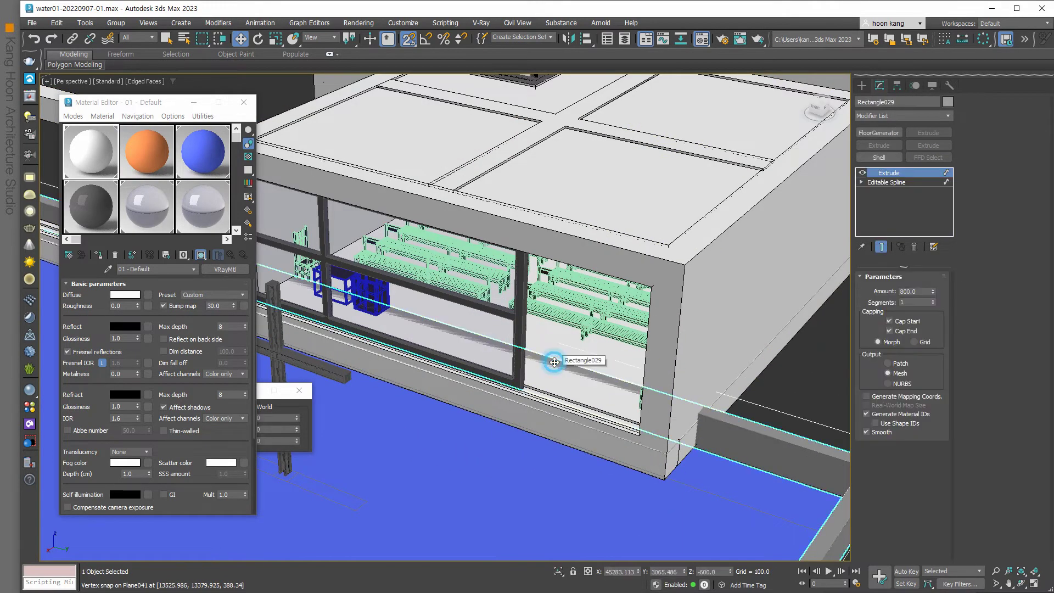
scroll(595, 405, "down", 5)
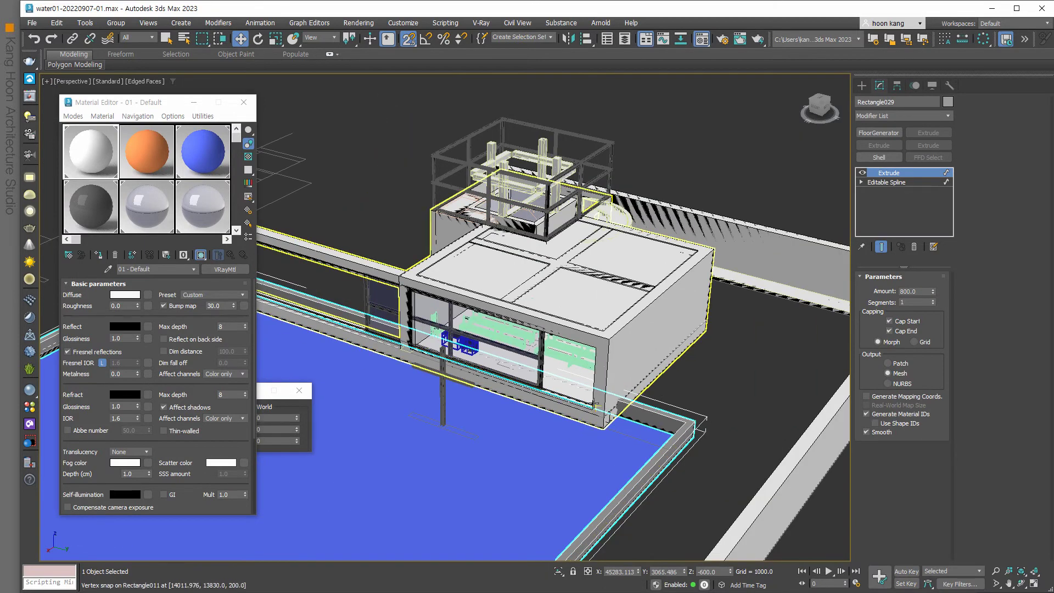
key("alt+w")
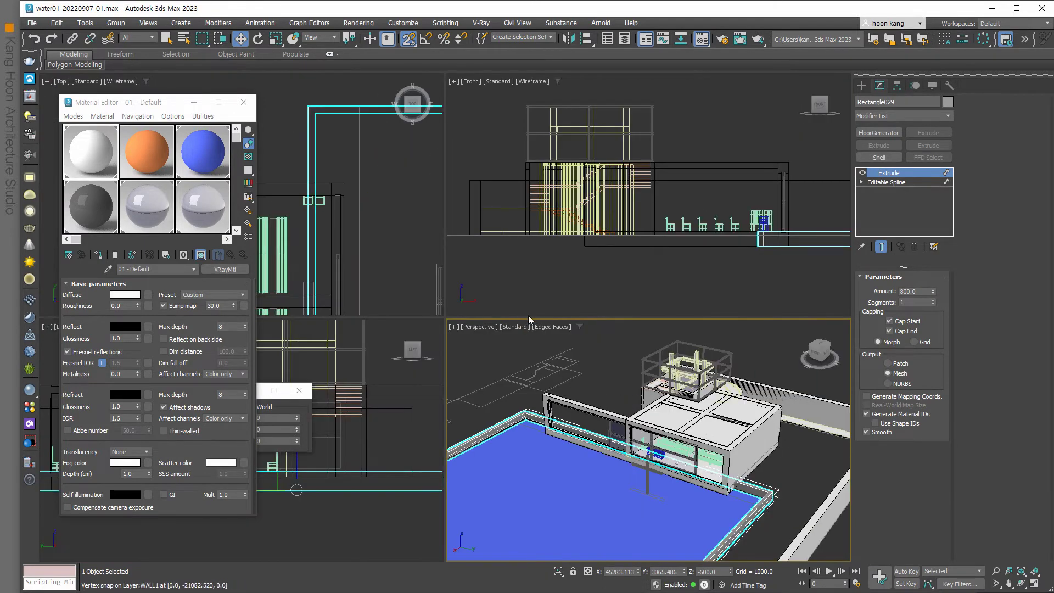
- Create a standard box with a 6400 × 5612 base over the building front
left_click(861, 85)
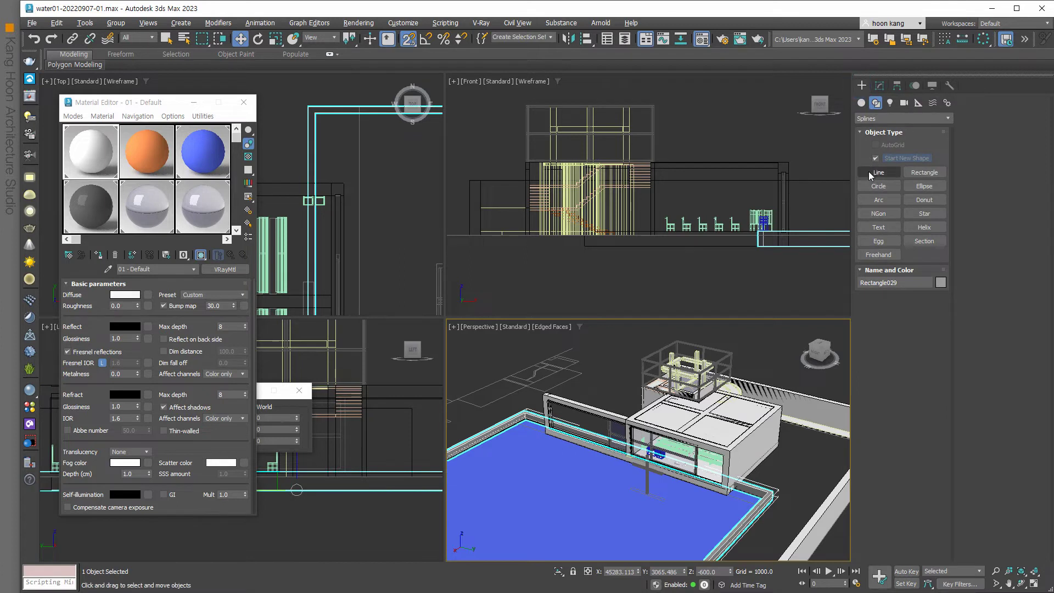
left_click(862, 103)
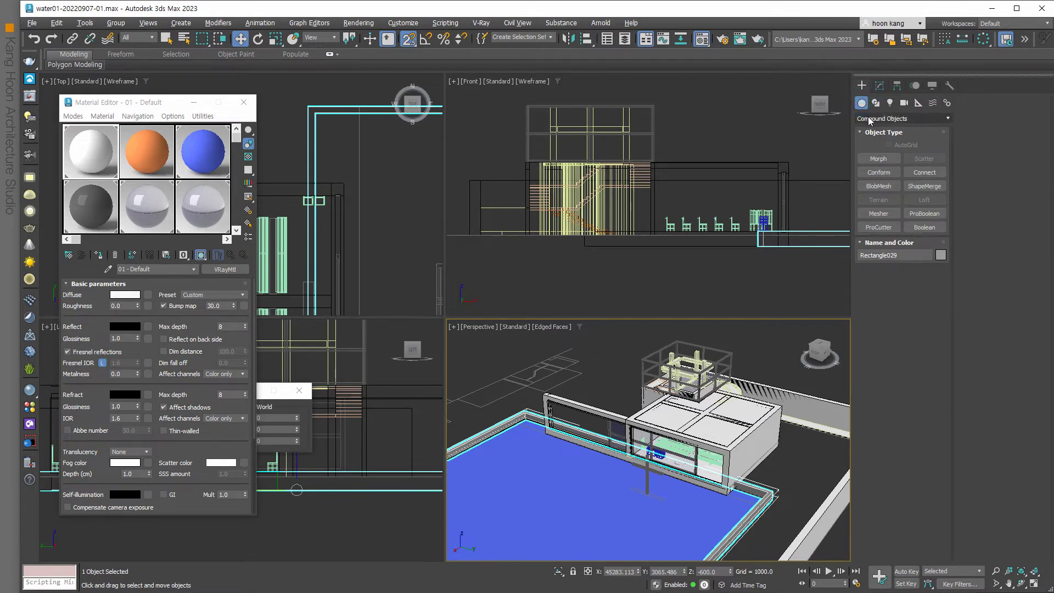
left_click(878, 119)
left_click(875, 129)
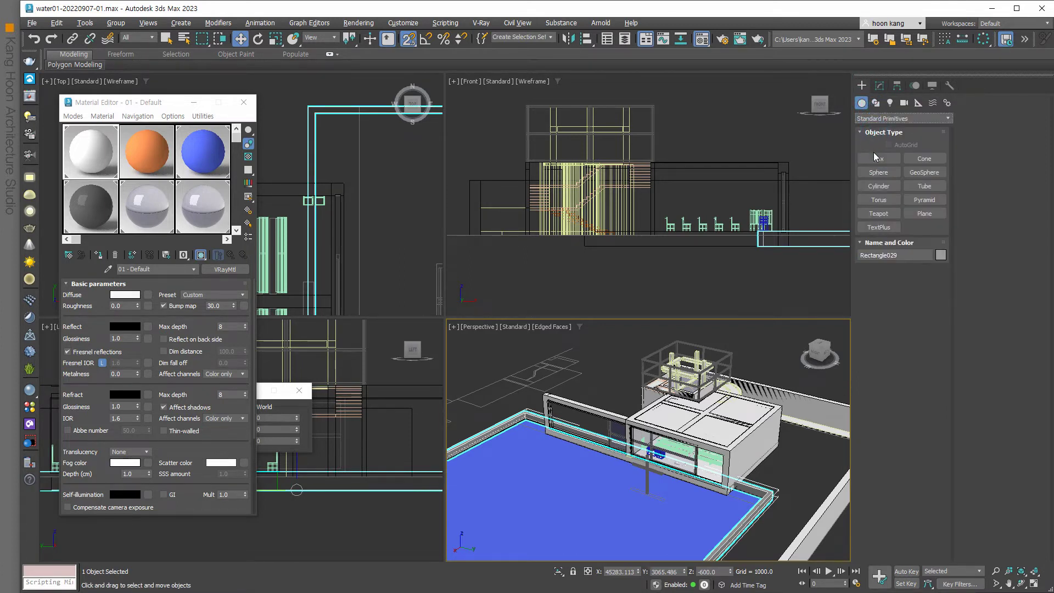
left_click(878, 158)
mouse_move(684, 136)
left_mouse_down()
mouse_move(776, 200)
mouse_move(783, 250)
left_mouse_up()
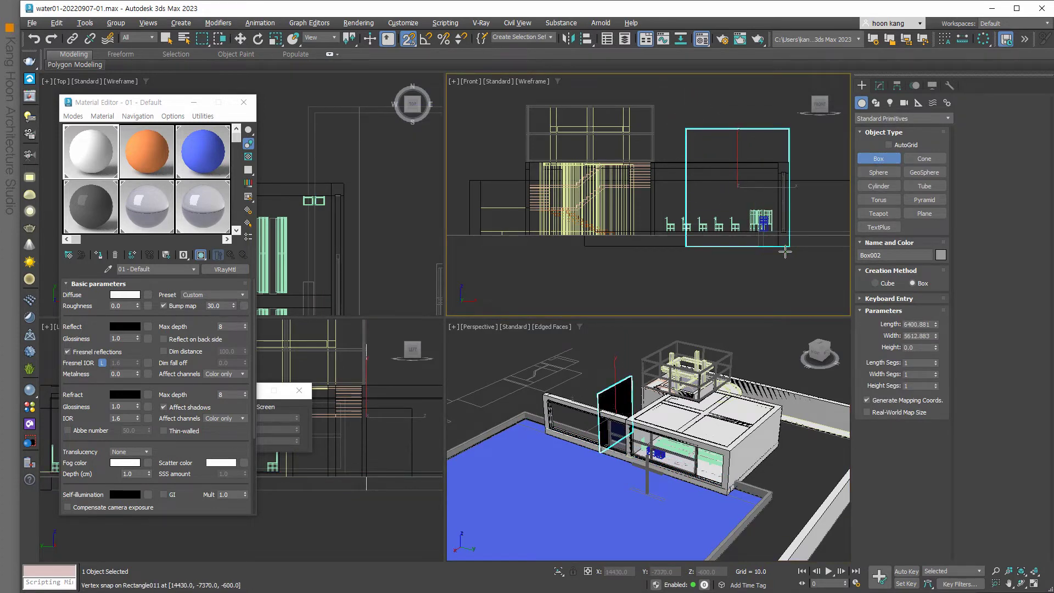
left_click(600, 370)
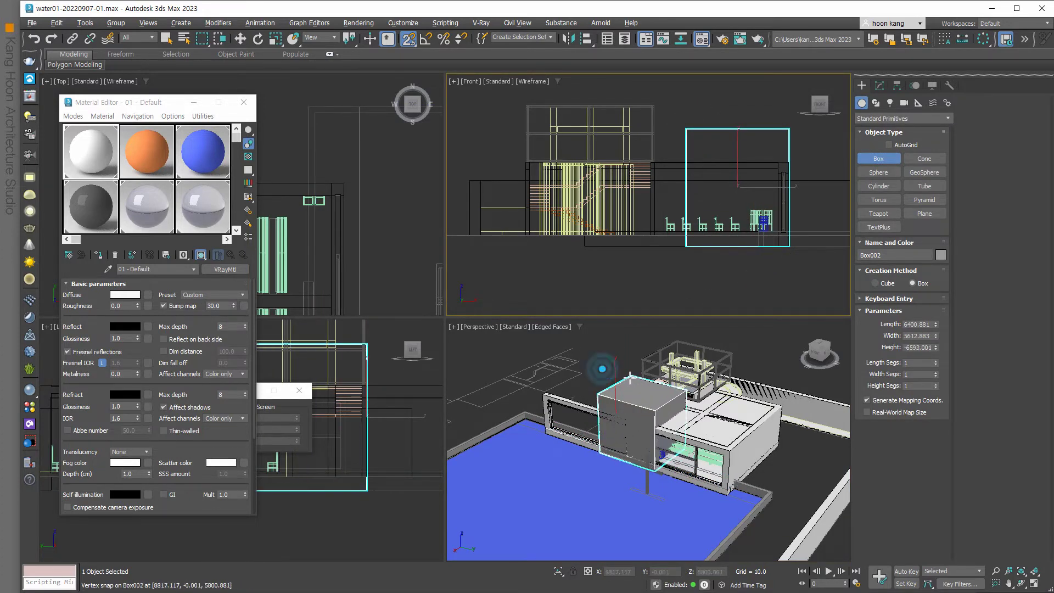
- Convert Box002 to an Editable Poly and close the Material Editor
key("w")
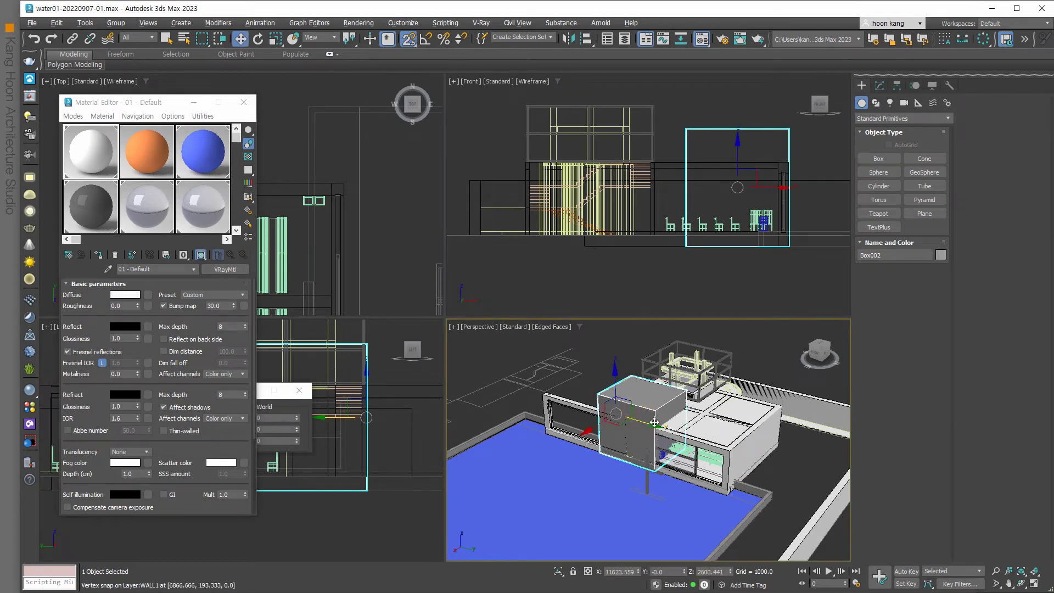
right_click(648, 401)
left_click(803, 547)
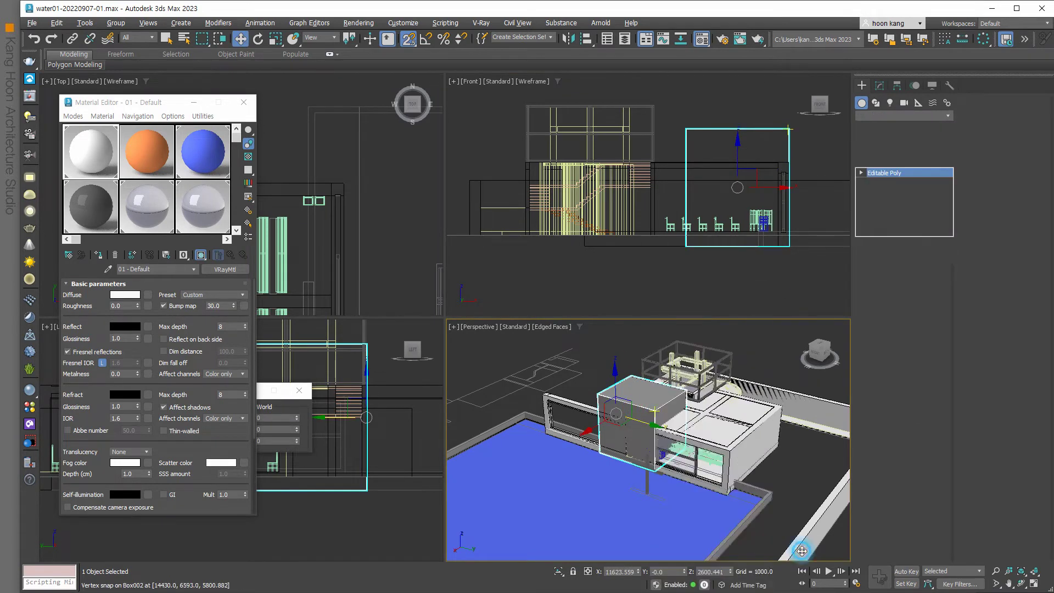
left_click(244, 102)
- Snap Box002's end vertices onto Rectangle011's wall edges in Vertex mode
scroll(319, 201, "down", 5)
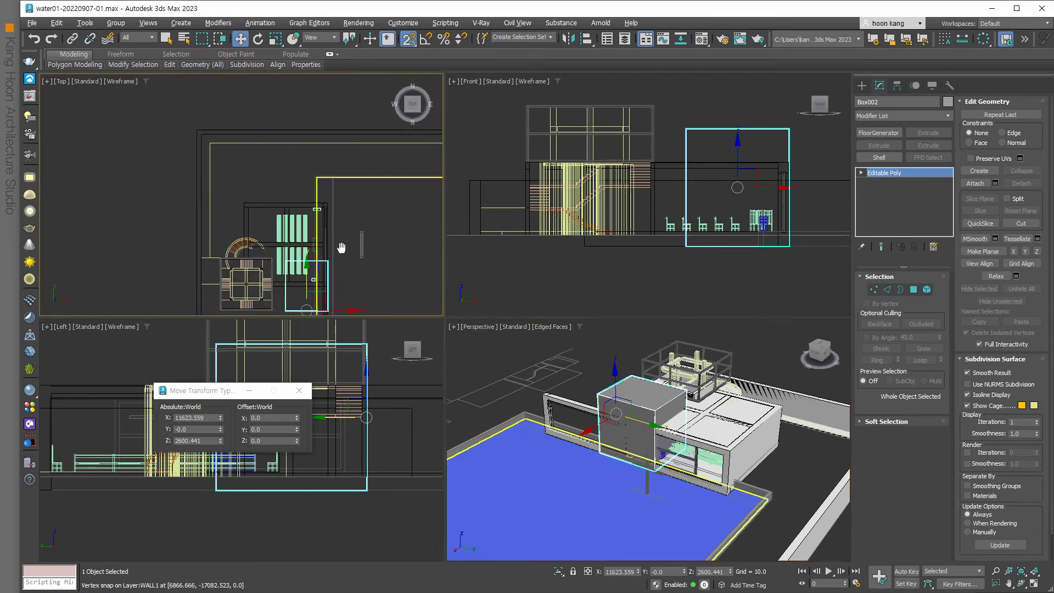
left_click(870, 290)
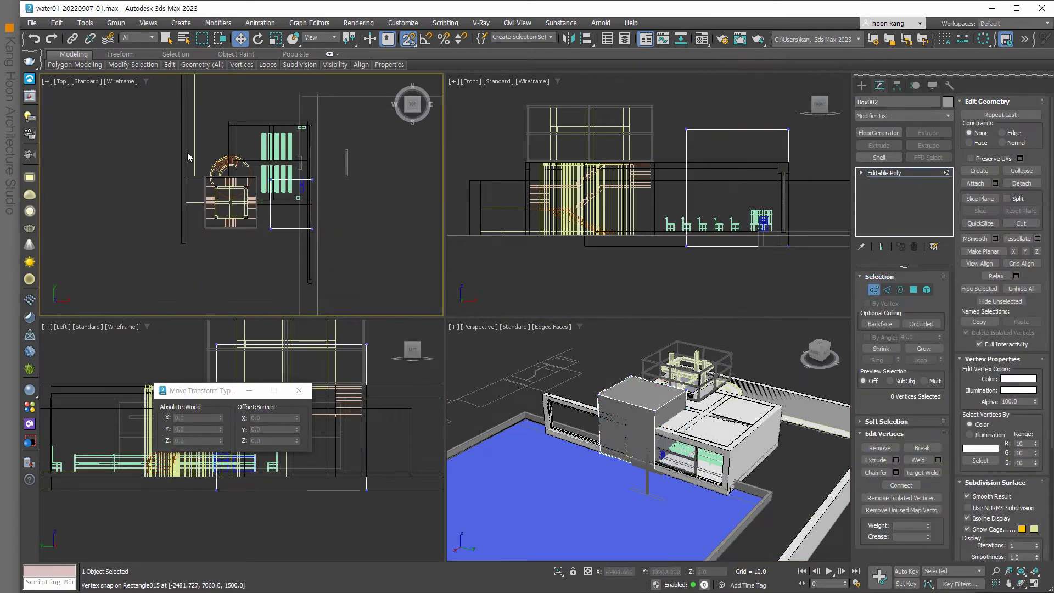
left_click_drag(187, 152, 356, 195)
left_click_drag(299, 157, 299, 99)
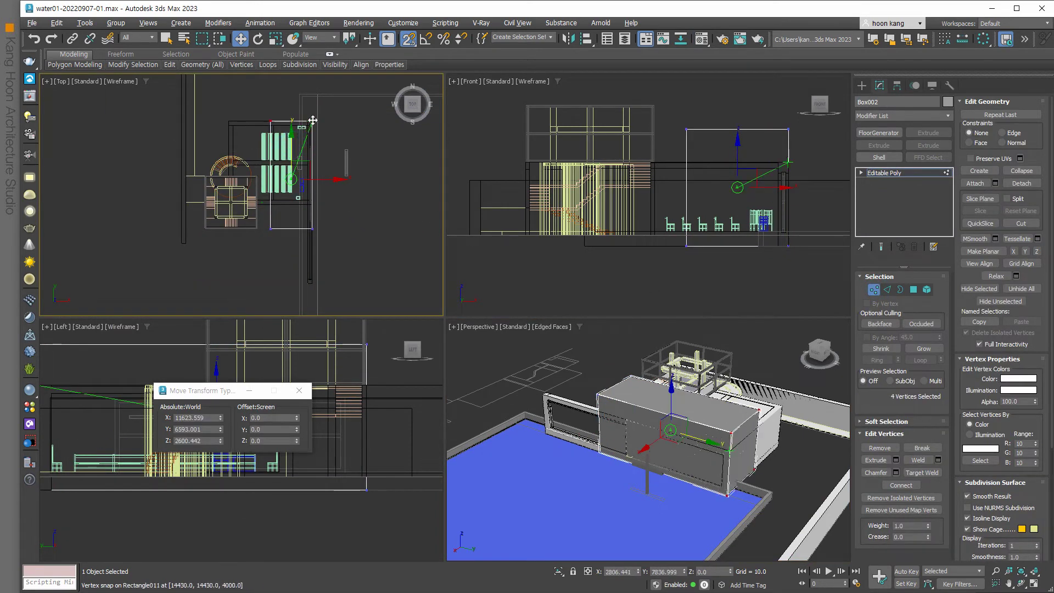
mouse_move(334, 213)
left_mouse_down()
mouse_move(258, 242)
mouse_move(307, 206)
left_mouse_up()
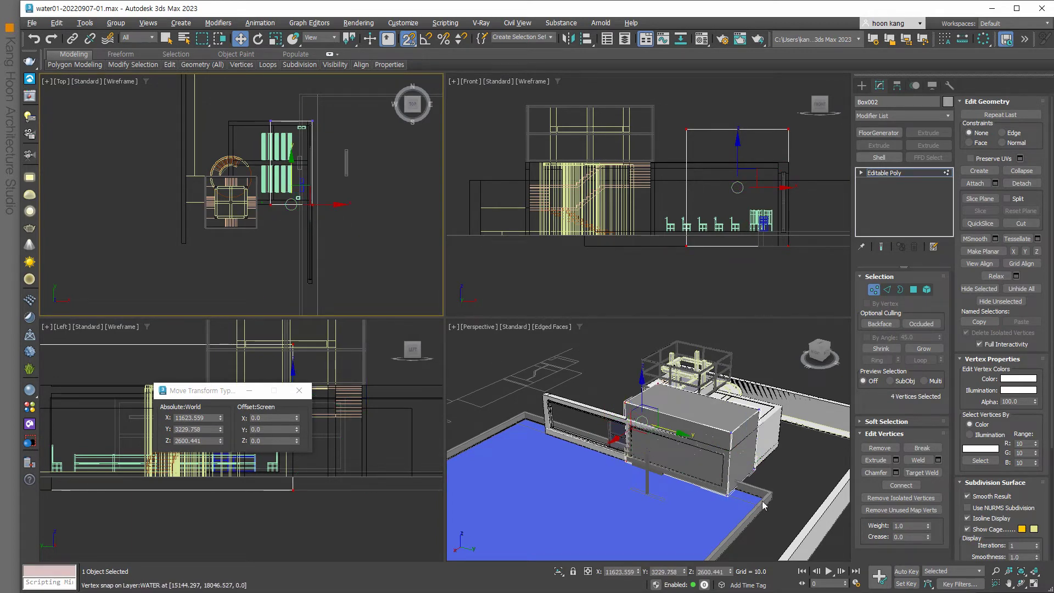
scroll(763, 505, "up", 5)
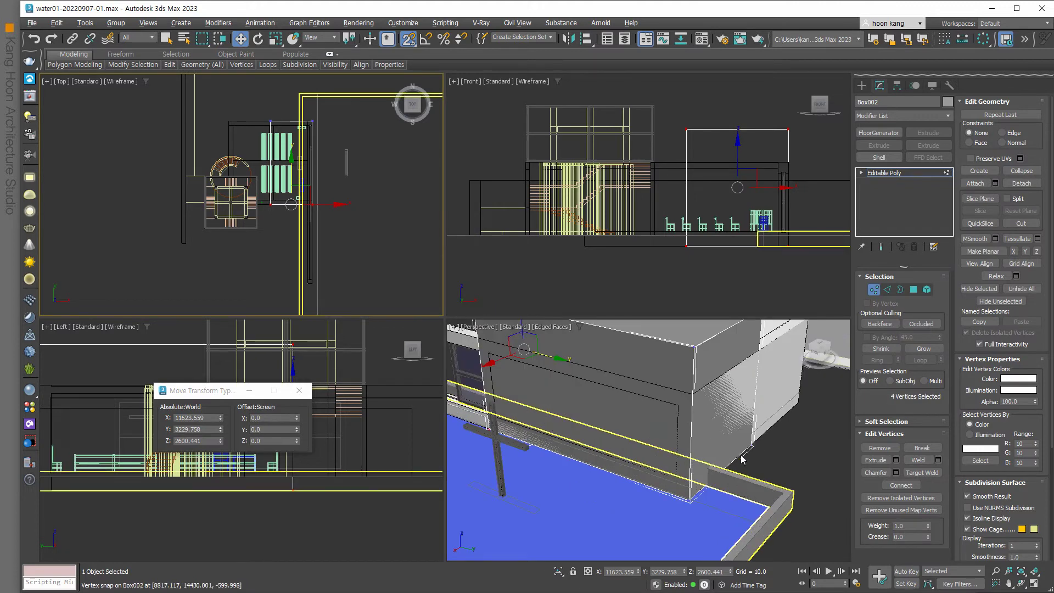
- Deselect the vertices, exit Vertex mode and select Rectangle029
left_click(781, 453)
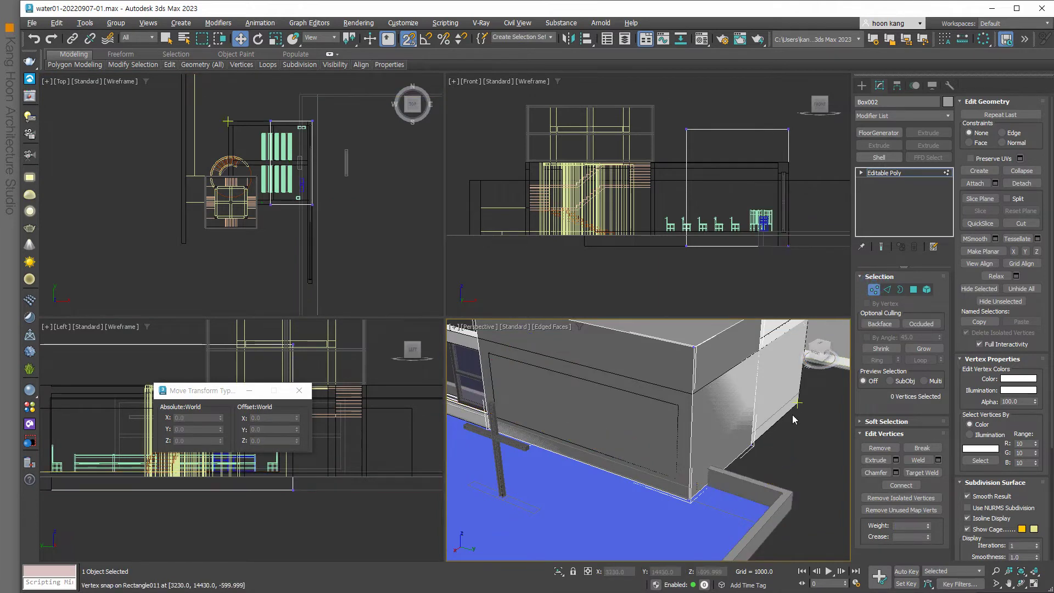
scroll(776, 446, "down", 5)
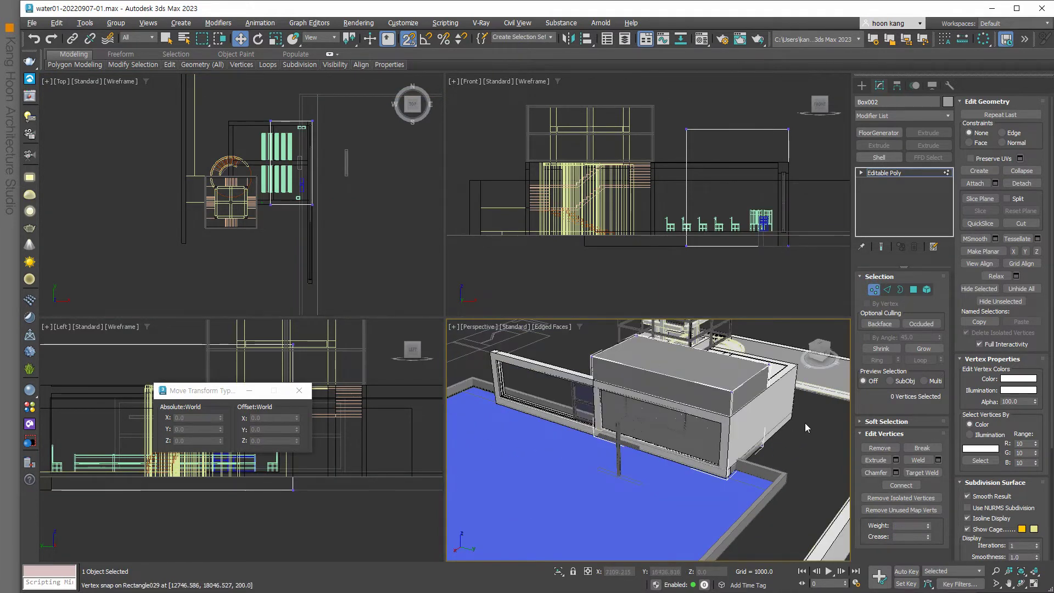
left_click(874, 289)
left_click(767, 473)
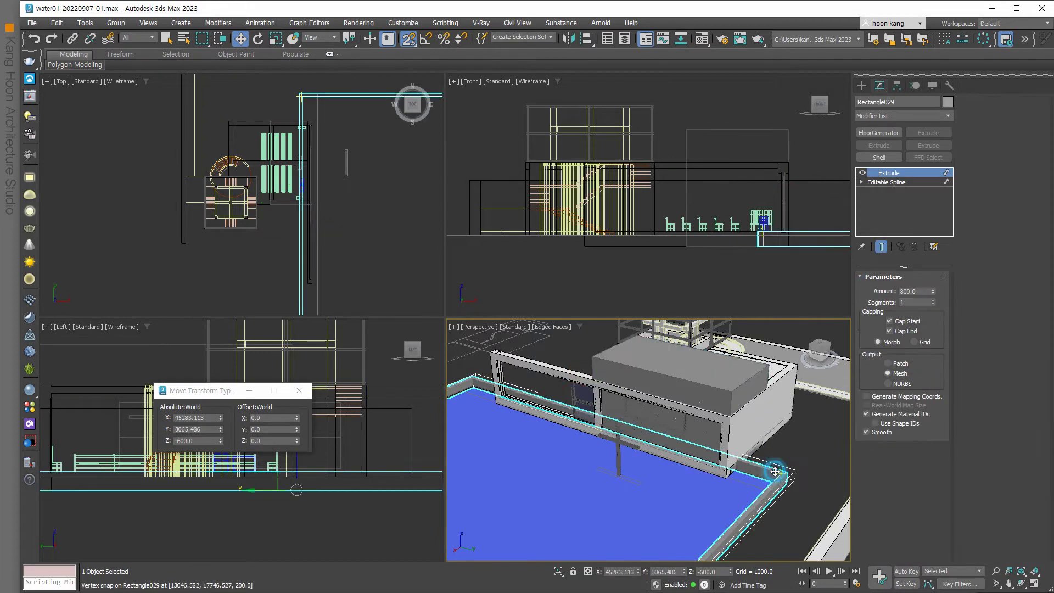
- Subtract Box002 from Rectangle029 with a ProBoolean to open the front windows
left_click(862, 85)
left_click(876, 119)
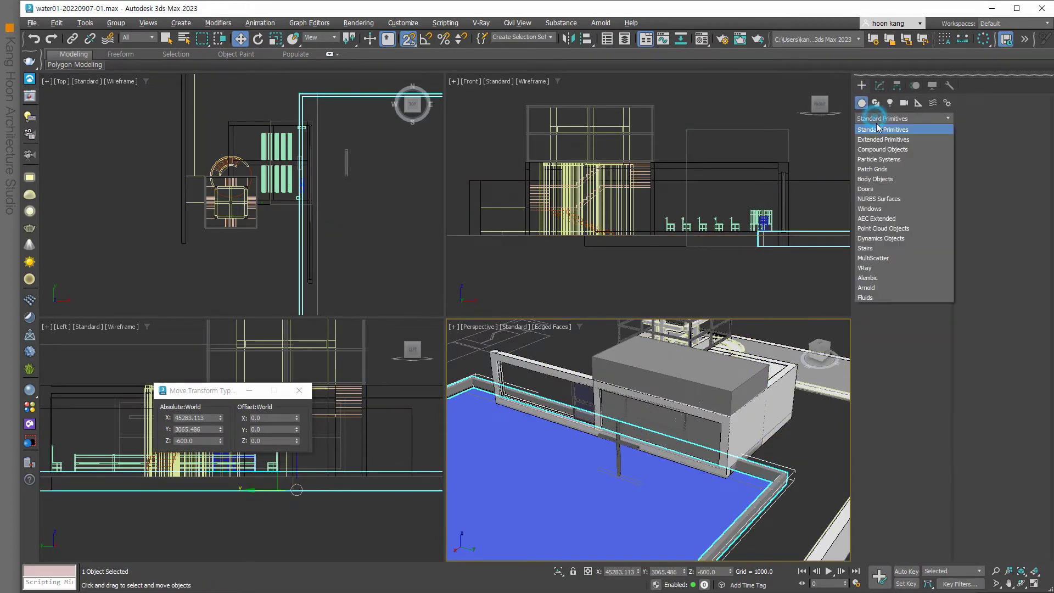
left_click(878, 147)
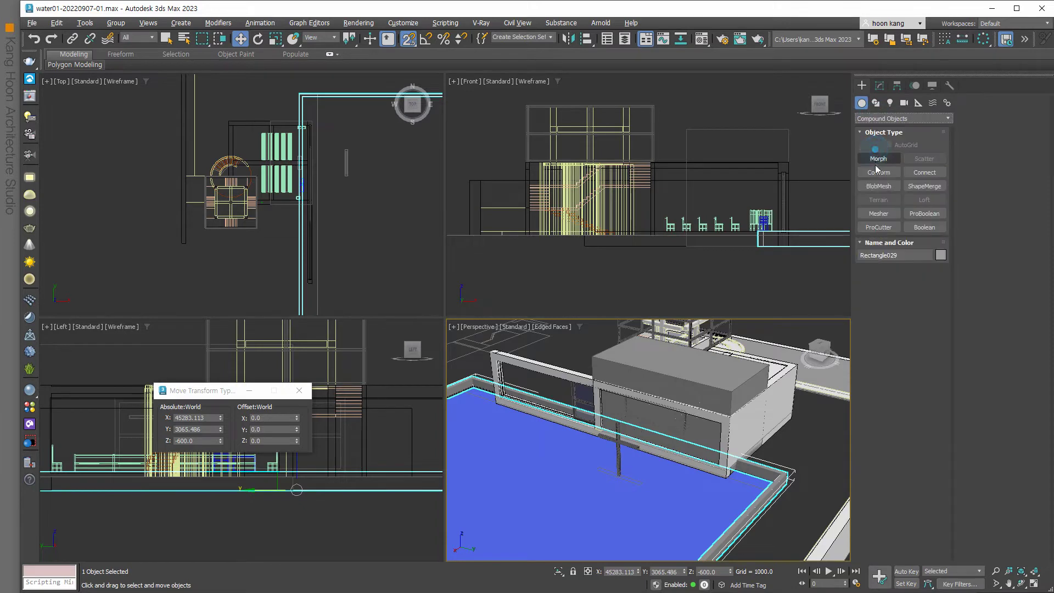
left_click(924, 227)
left_click(900, 282)
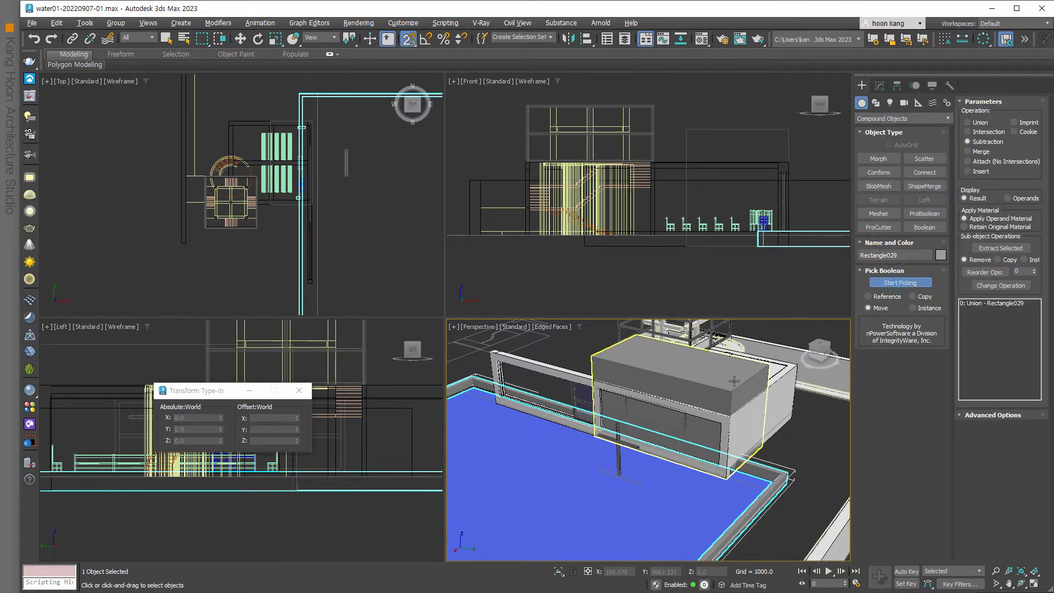
left_click(681, 362)
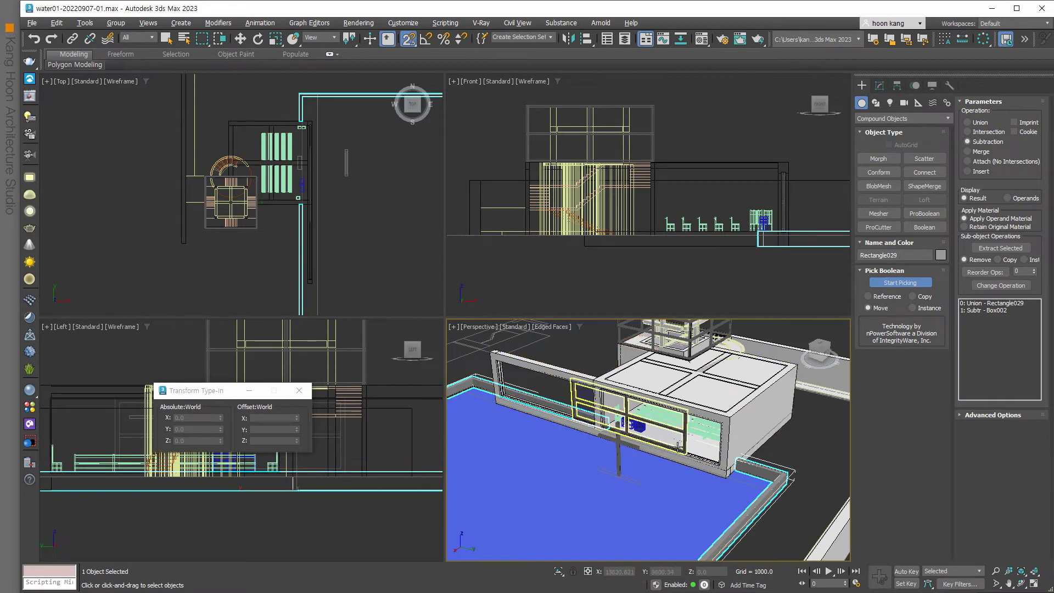
left_click(879, 85)
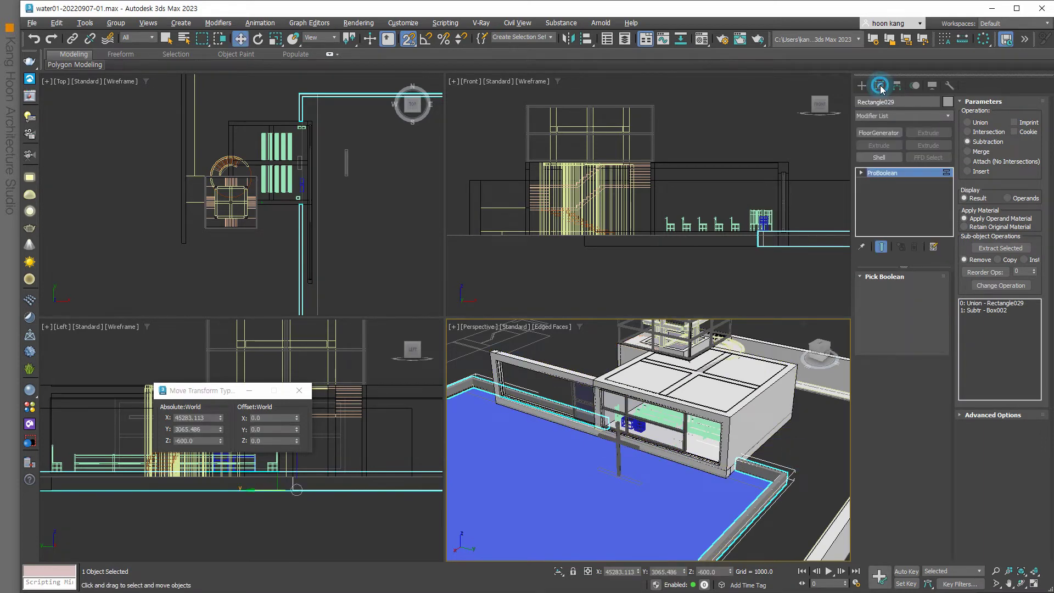
- Orbit around to inspect the cut building and pool, then bring up the Material Editor
key("w")
left_click(800, 442)
scroll(720, 503, "up", 5)
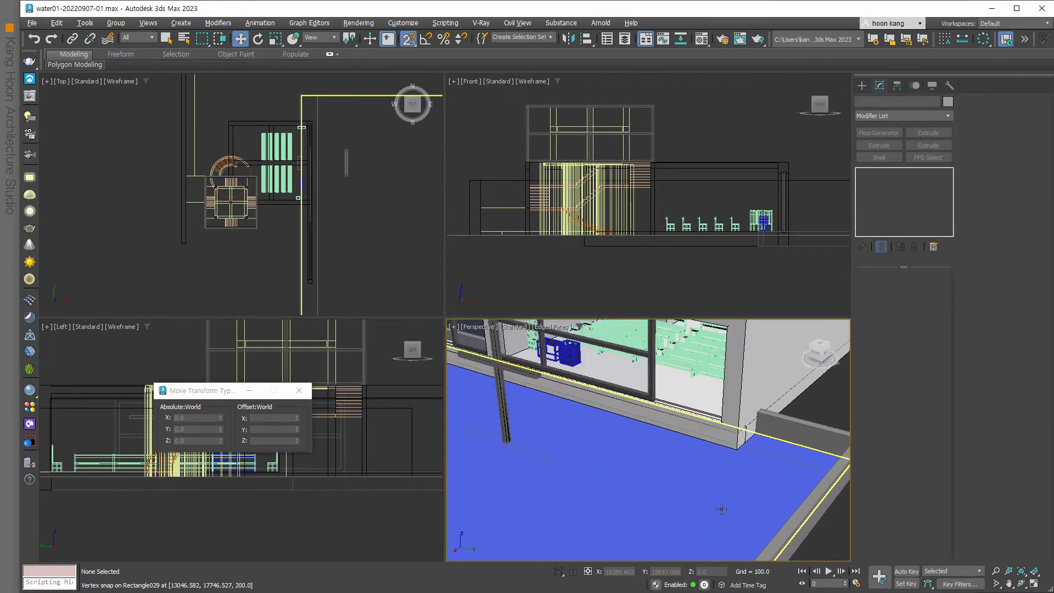
scroll(650, 417, "down", 2)
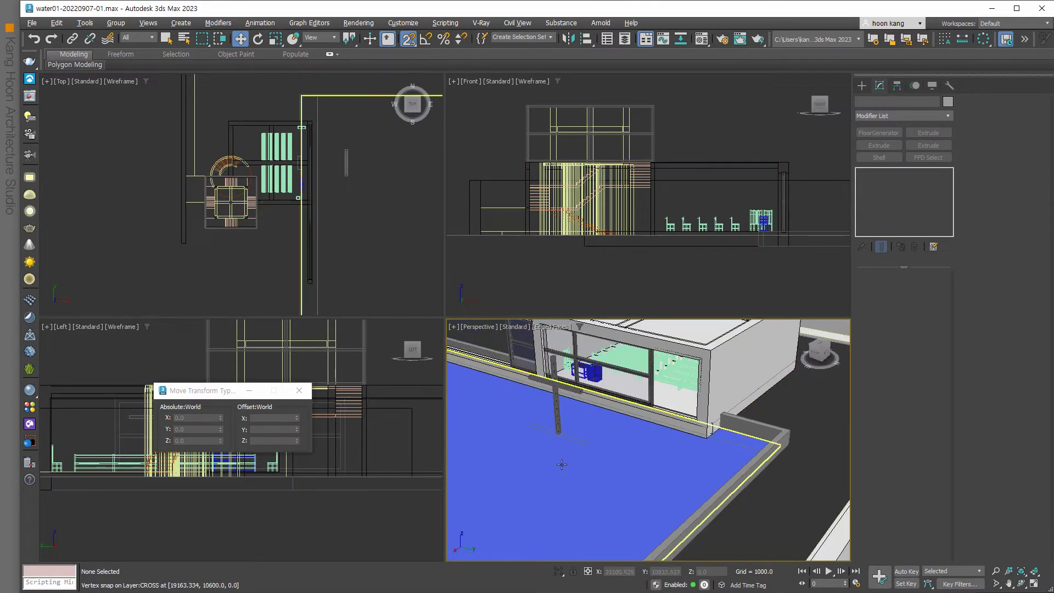
scroll(651, 417, "down", 4)
middle_click_drag(650, 417, 519, 449)
scroll(519, 449, "up", 2)
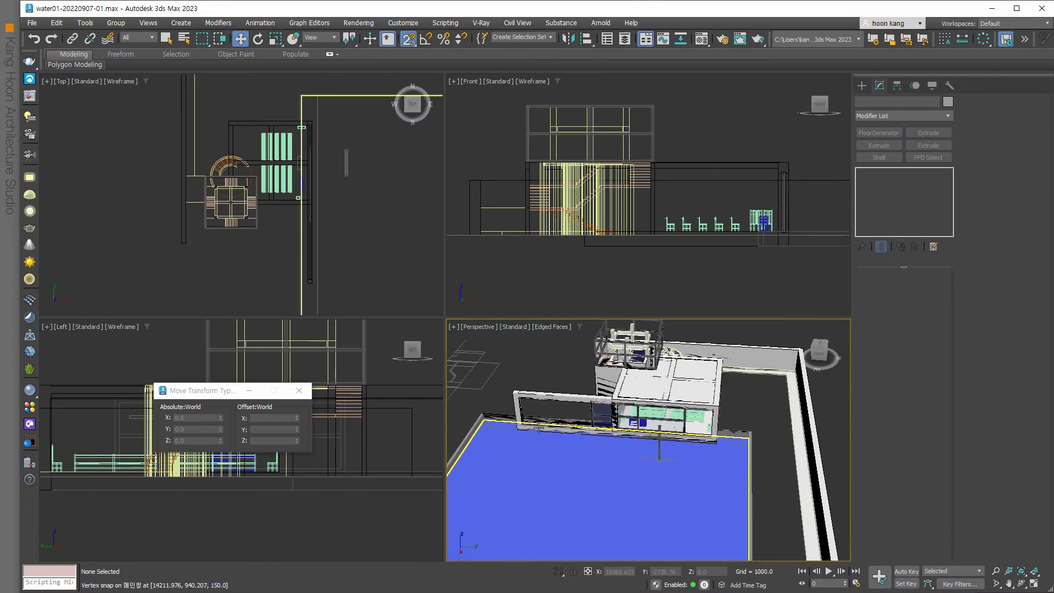
scroll(527, 434, "up", 3)
scroll(542, 413, "up", 2)
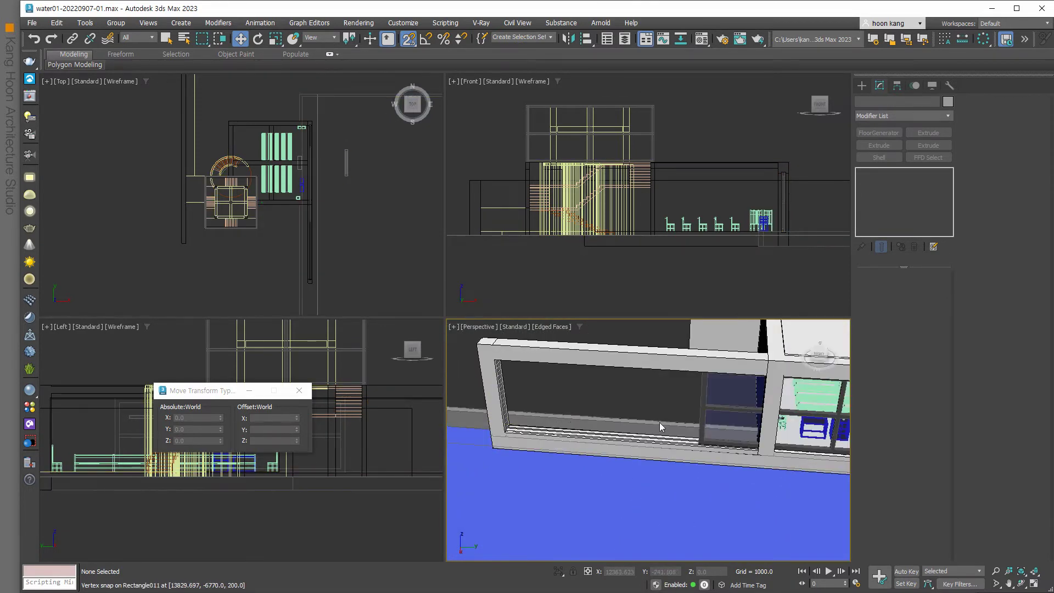
middle_click_drag(660, 426, 623, 459, "alt")
scroll(623, 458, "down", 4)
mouse_move(600, 419)
middle_mouse_down("alt")
mouse_move(643, 448)
mouse_move(657, 486)
middle_mouse_up("alt")
scroll(649, 459, "up", 2)
scroll(649, 459, "up", 2)
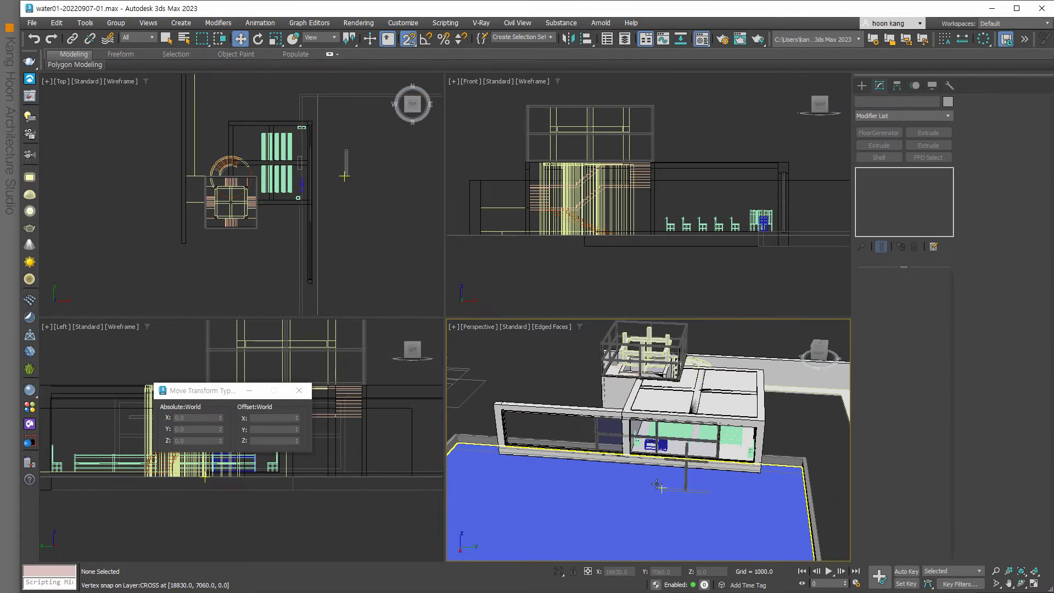
key("m")
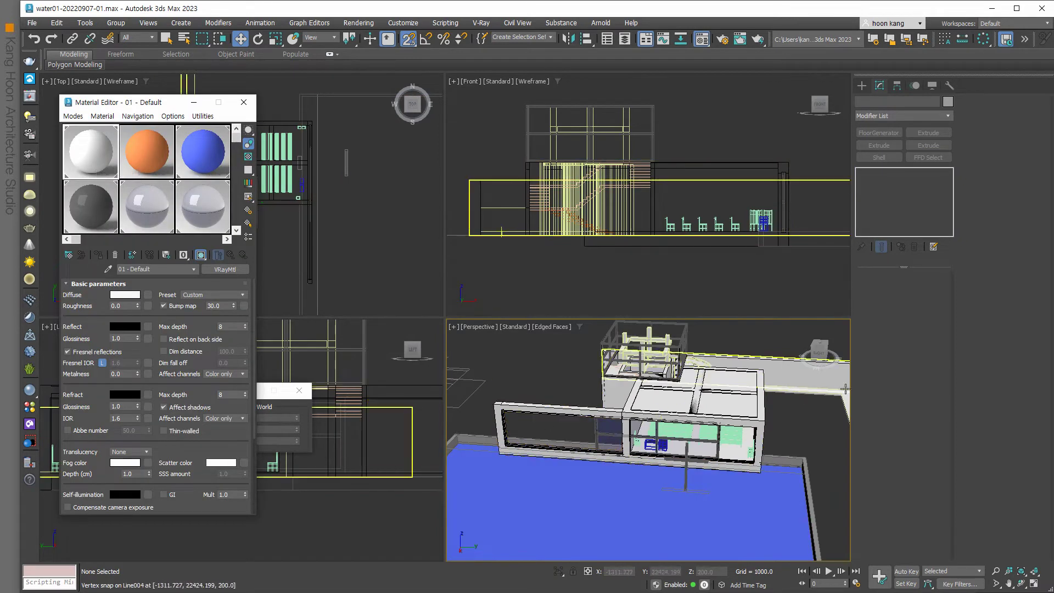
- Select Rectangle011 and apply the white sample material to it
left_click(618, 385)
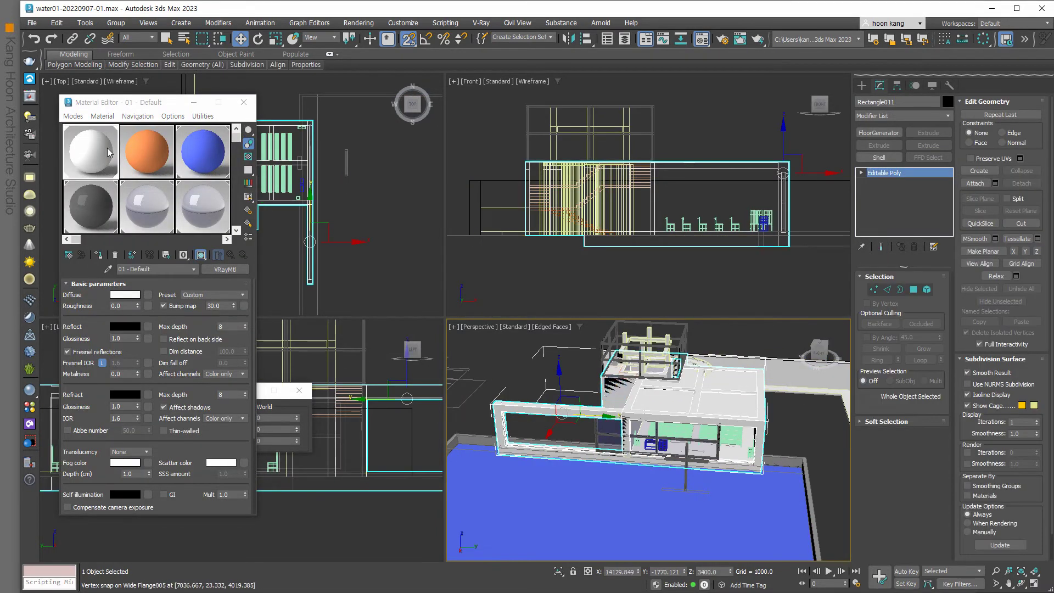
left_click_drag(109, 103, 392, 204)
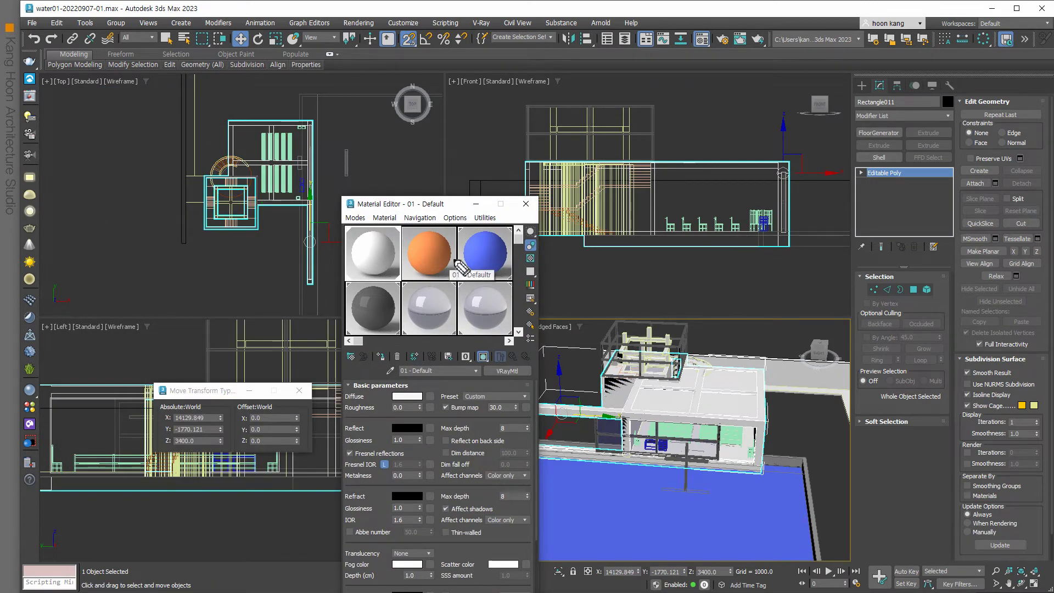
mouse_move(348, 227)
left_mouse_down()
mouse_move(404, 234)
mouse_move(413, 293)
mouse_move(684, 425)
mouse_move(367, 277)
left_mouse_up()
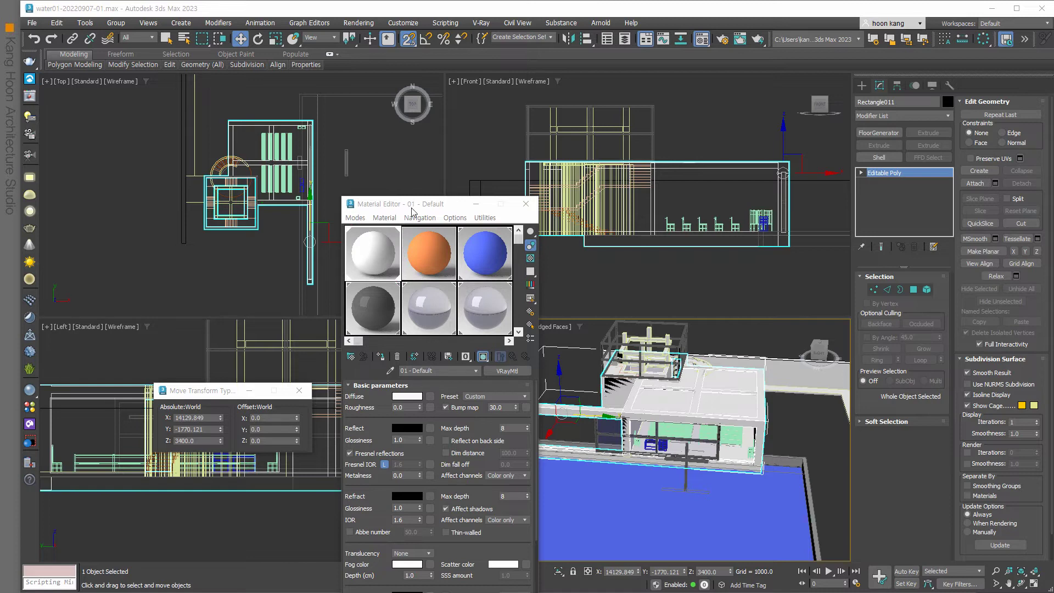
left_click_drag(412, 211, 275, 128)
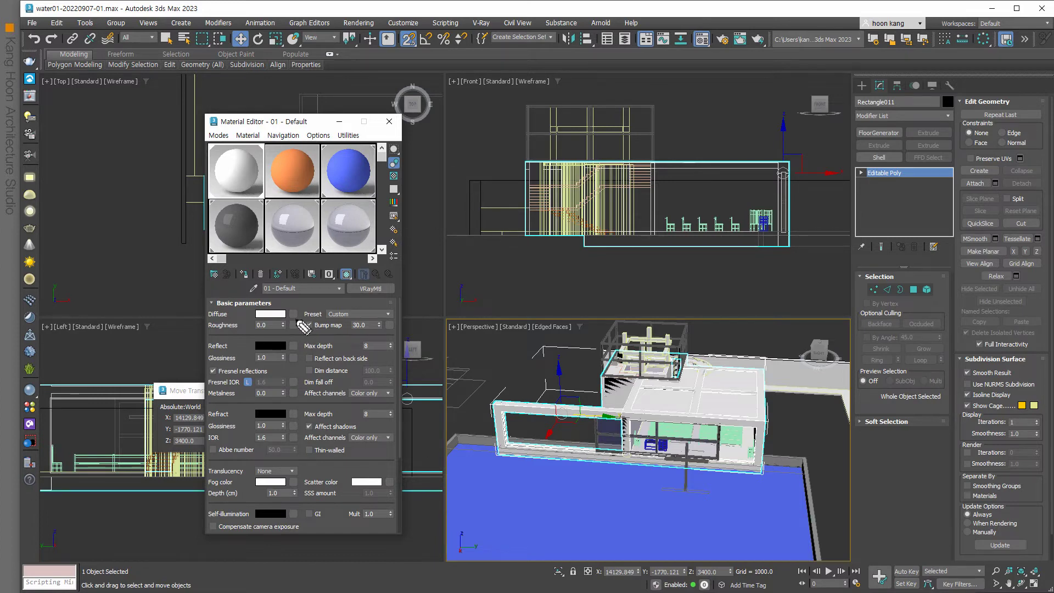
- Expand the Maps rollout and bring up the map browser for the Diffuse channel
left_click(293, 314)
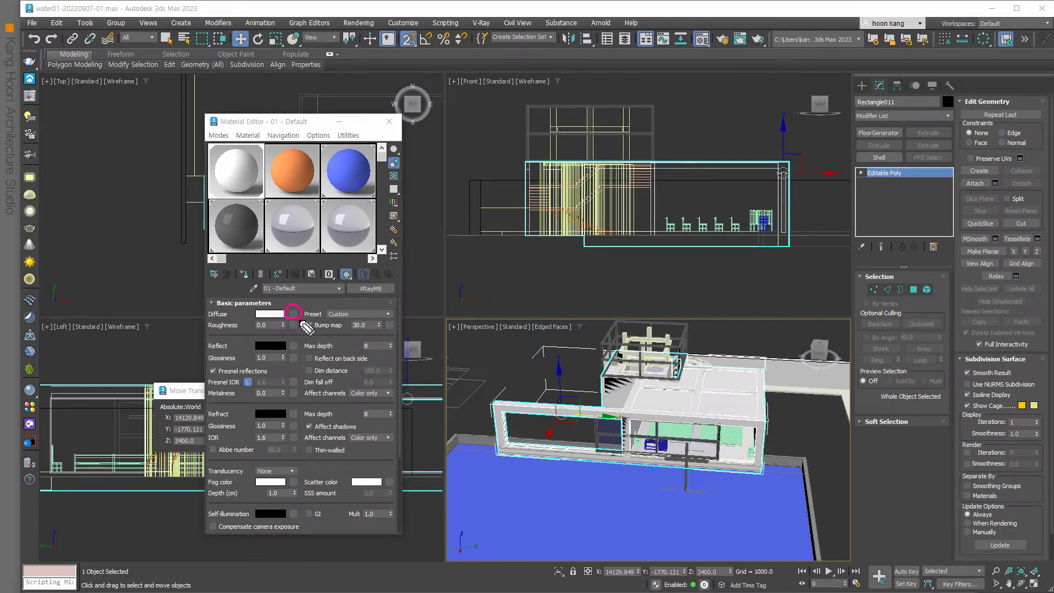
left_click(293, 313)
scroll(311, 371, "down", 2)
scroll(309, 378, "down", 3)
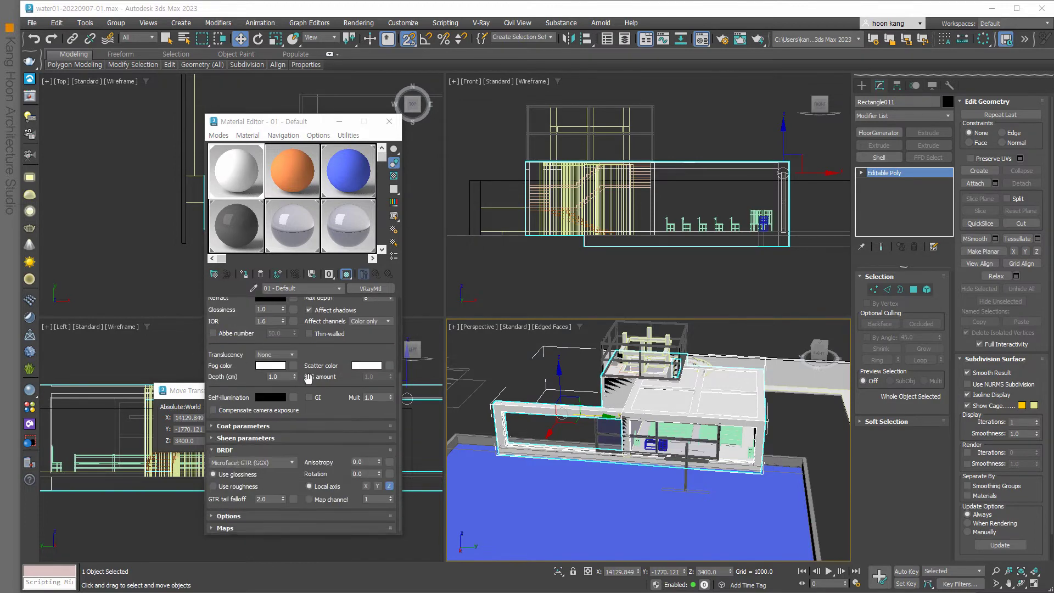
left_click(222, 528)
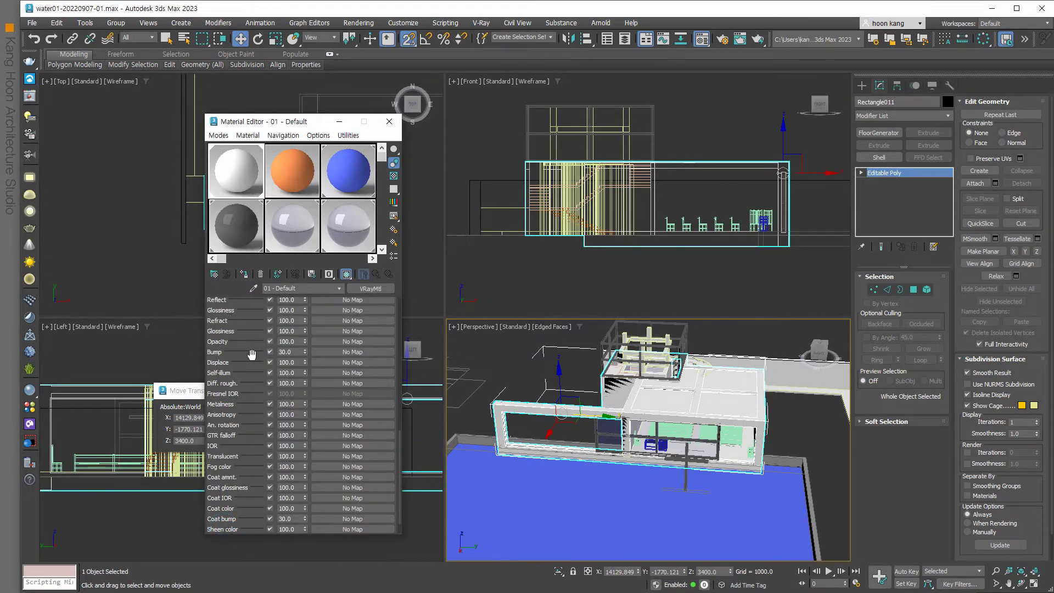
scroll(252, 354, "up", 2)
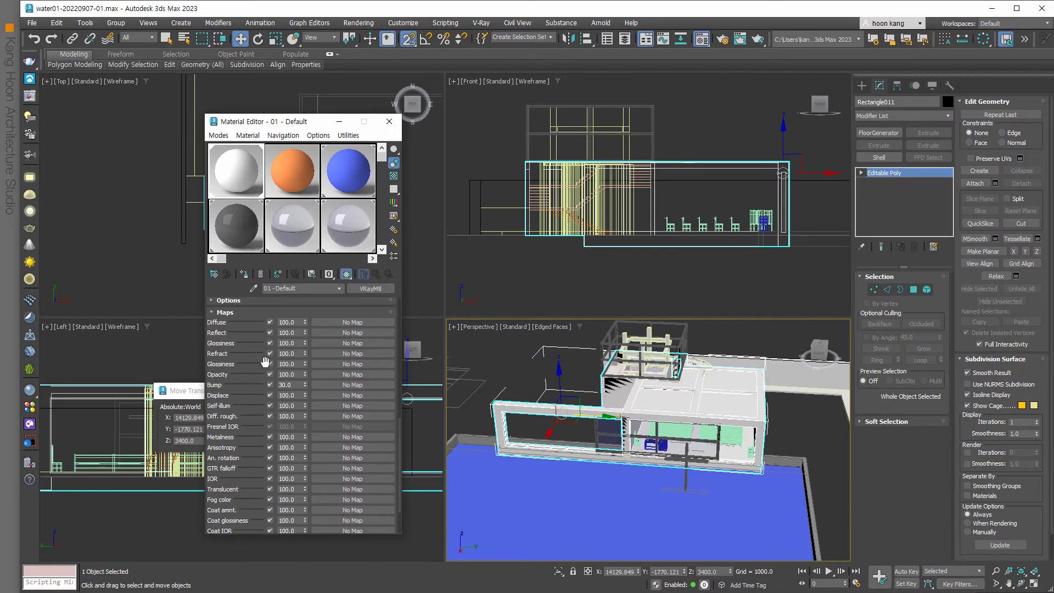
left_click(335, 321)
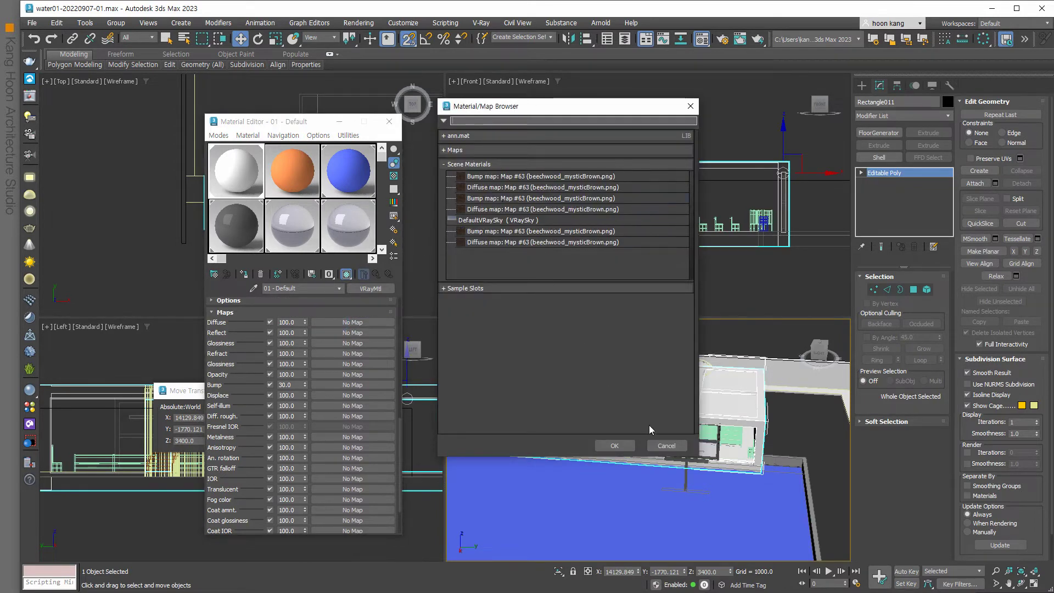
- Close the map browser without choosing a map and scroll back up
left_click(667, 445)
scroll(336, 337, "up", 2)
scroll(336, 337, "up", 8)
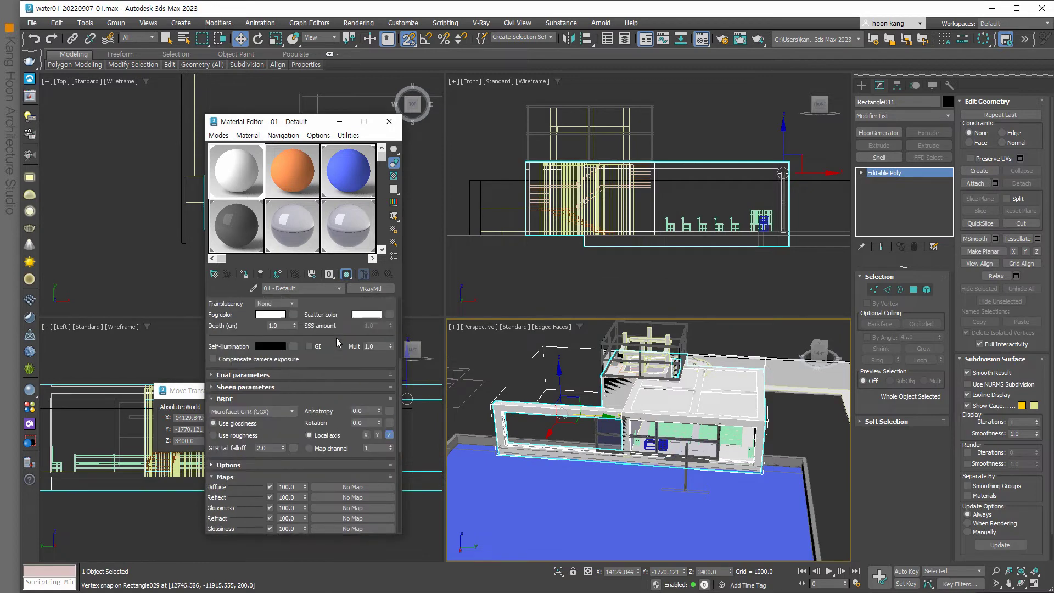
scroll(336, 338, "up", 5)
scroll(333, 337, "up", 5)
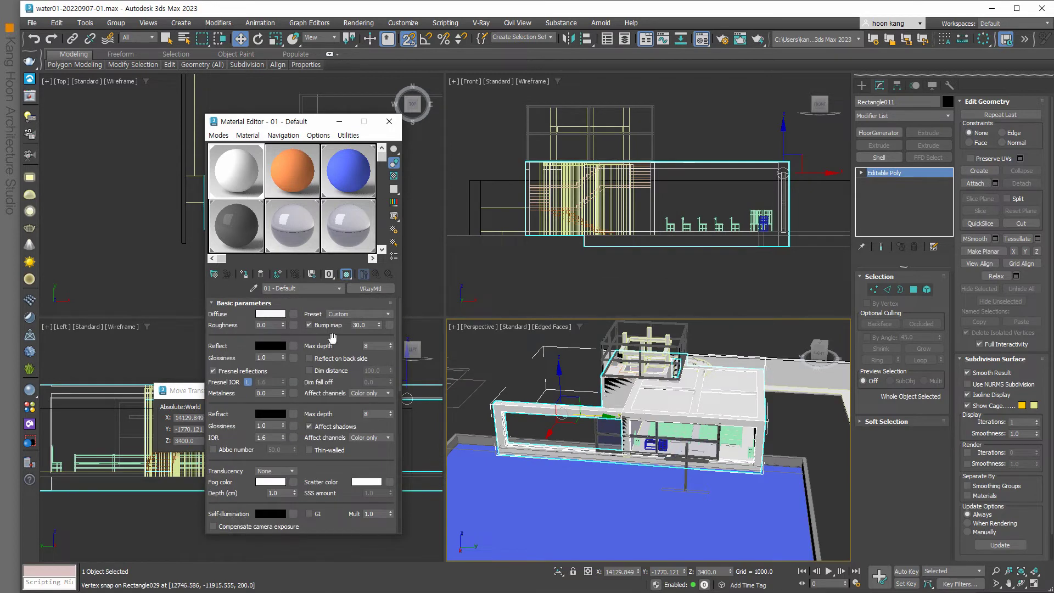
- Assign a Bitmap to the diffuse channel, cancelling the image file dialog
left_click(294, 314)
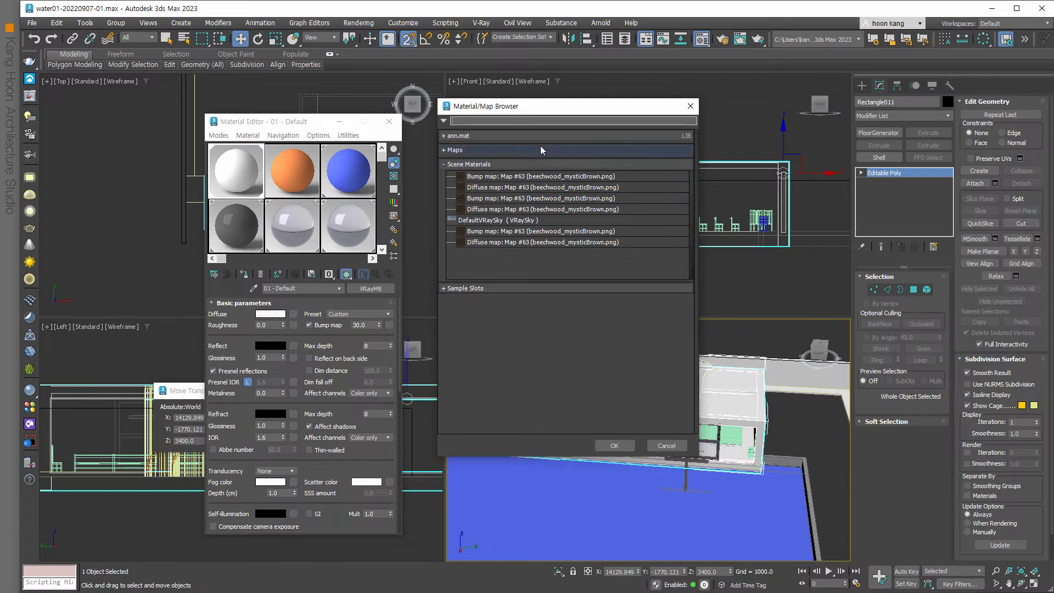
left_click(445, 151)
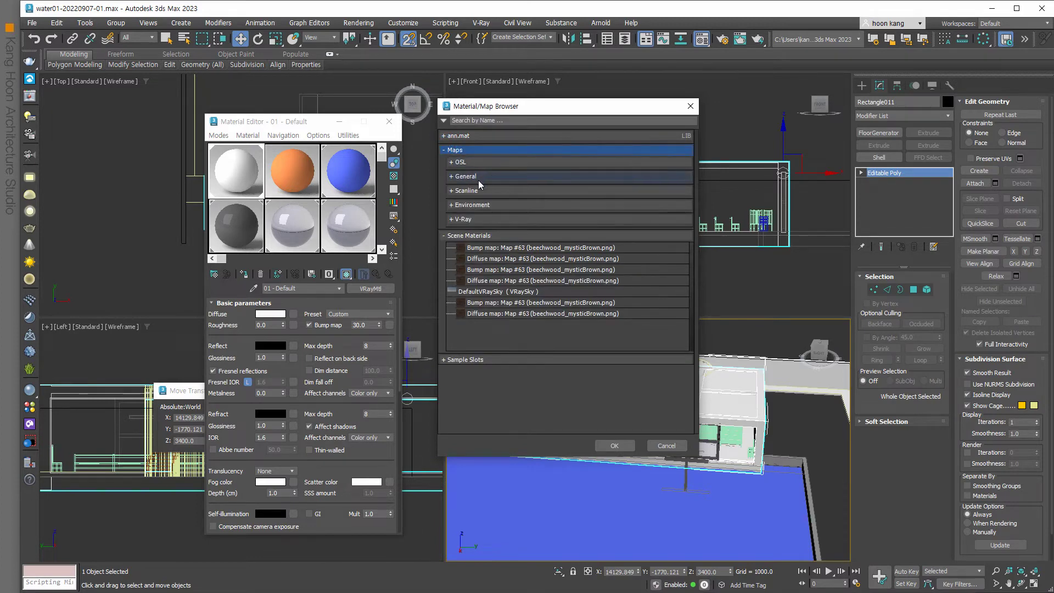
left_click(451, 176)
left_click(483, 198)
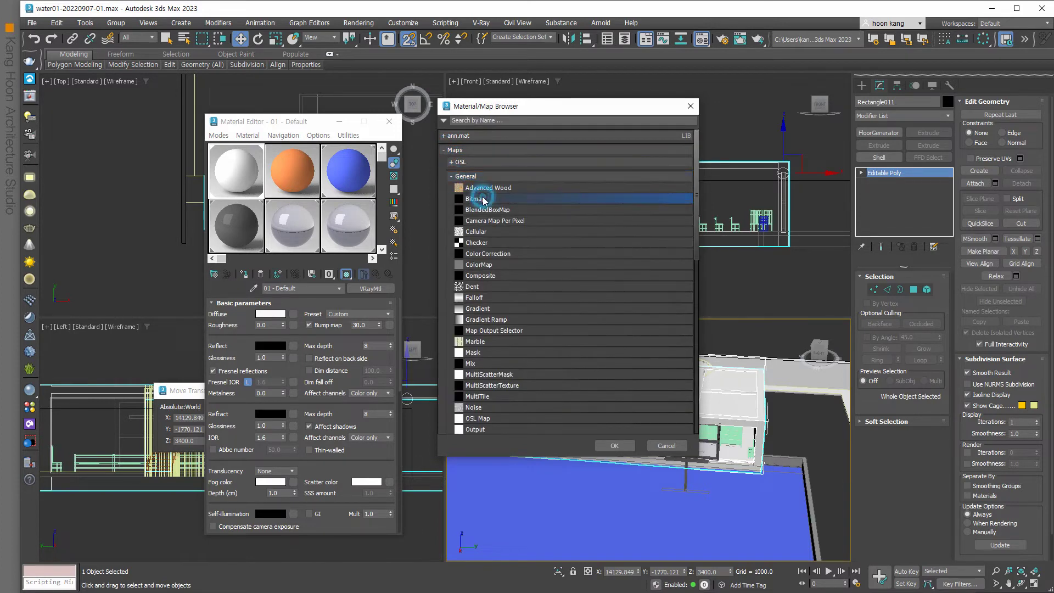
left_click(615, 442)
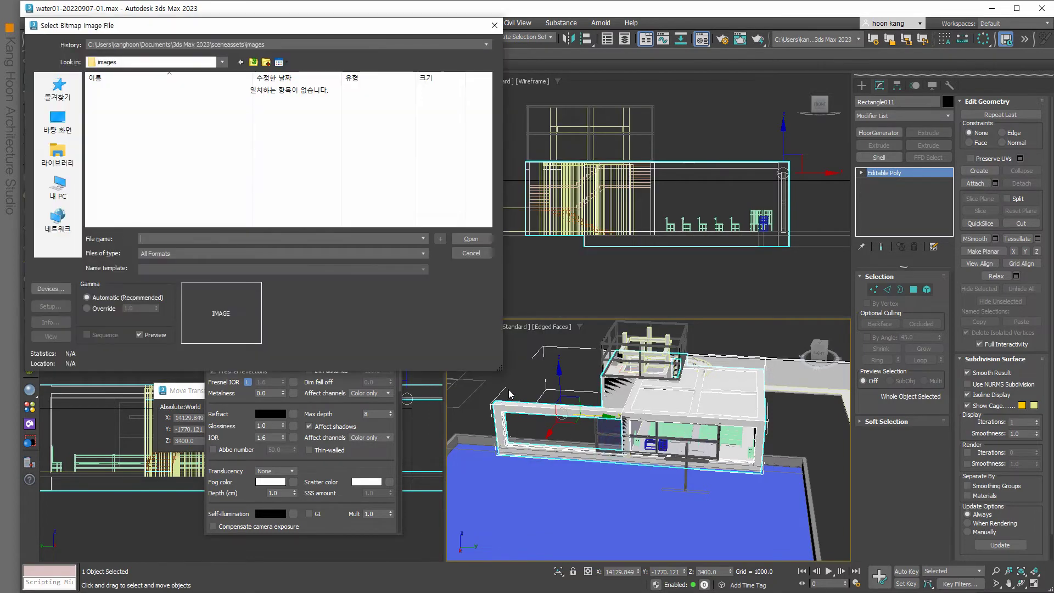
left_click(470, 254)
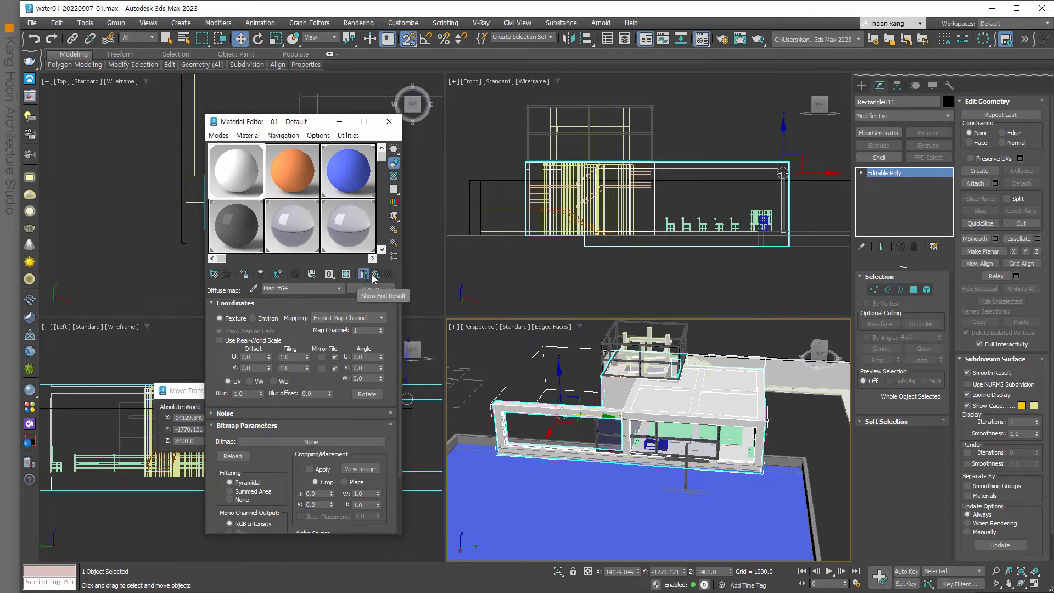
- Move between the diffuse bitmap and the parent material's basic parameters
left_click(364, 275)
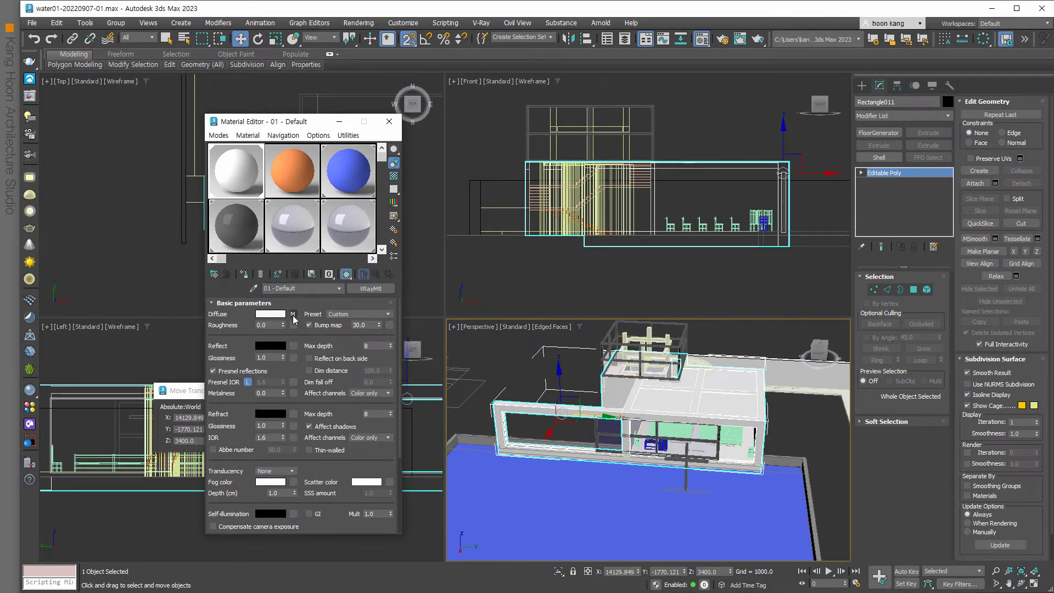
left_click(293, 314)
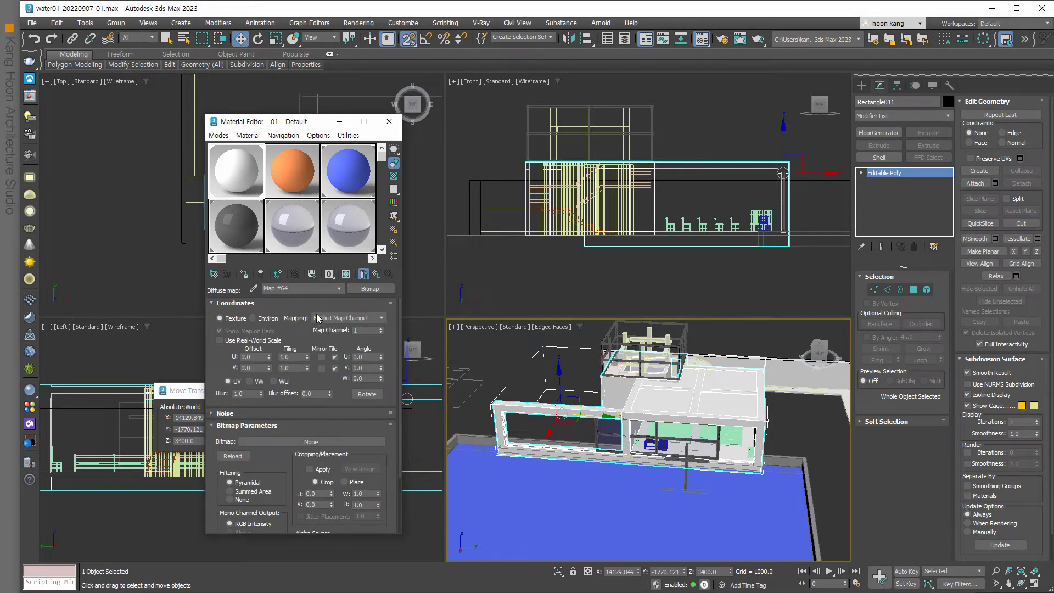
left_click(377, 275)
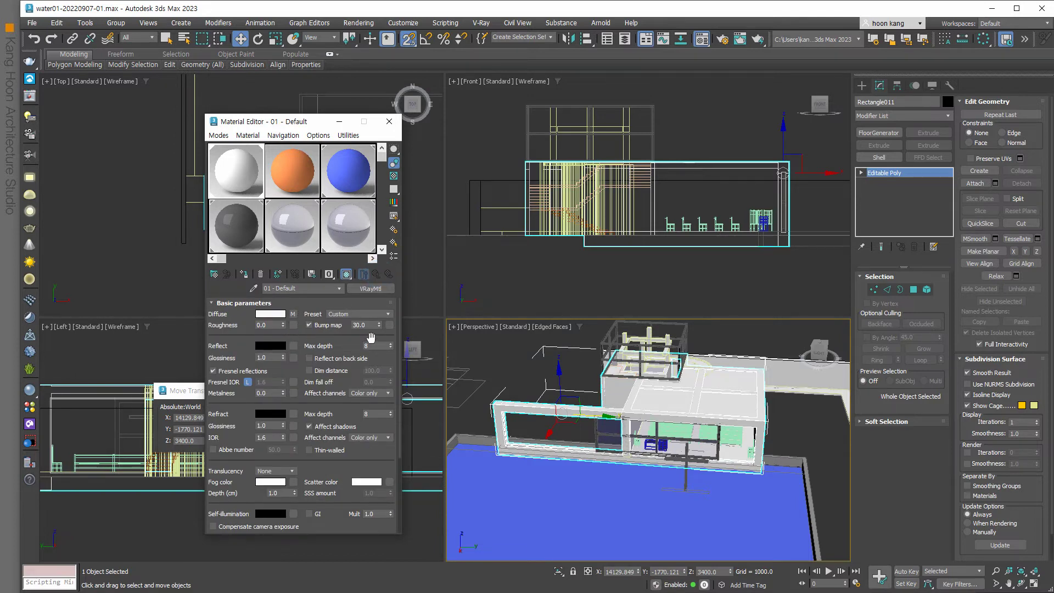
left_click(292, 325)
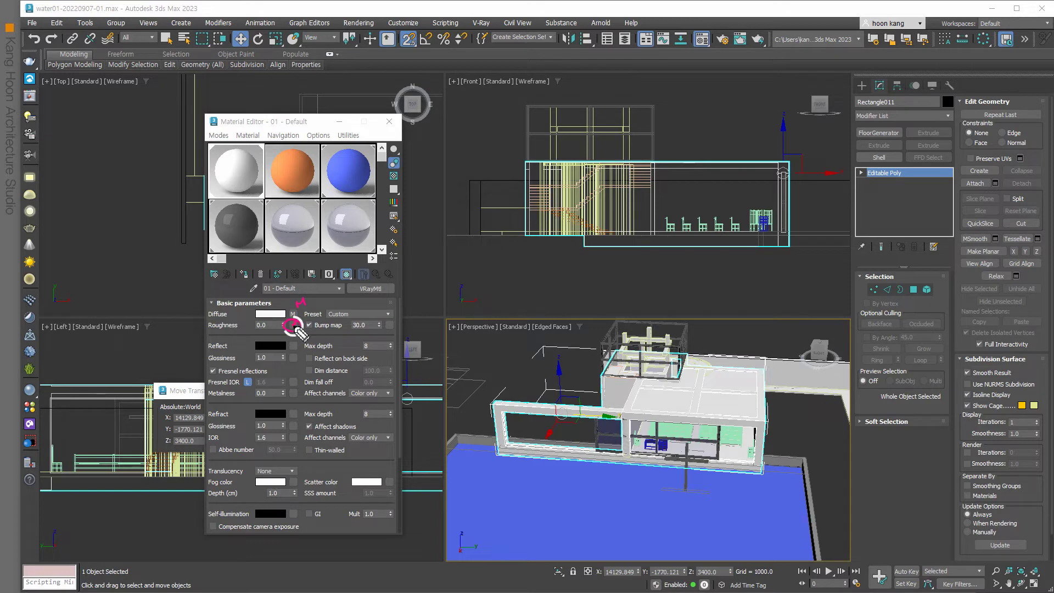
left_click_drag(298, 331, 312, 317)
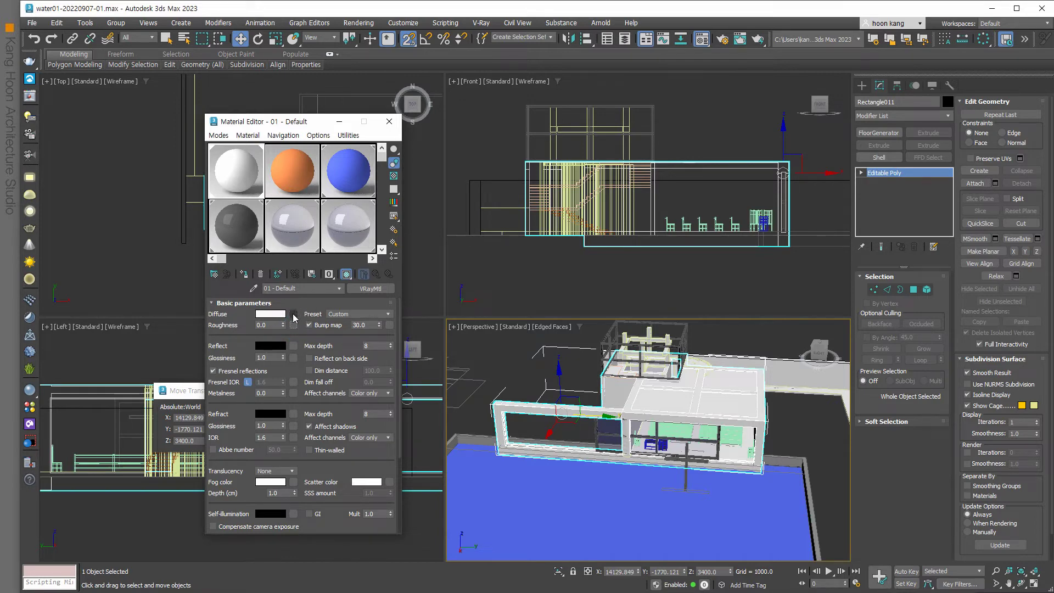
- Choose Bitmap for the diffuse map and browse to the 20220824-water map folder on C:
left_click(294, 314)
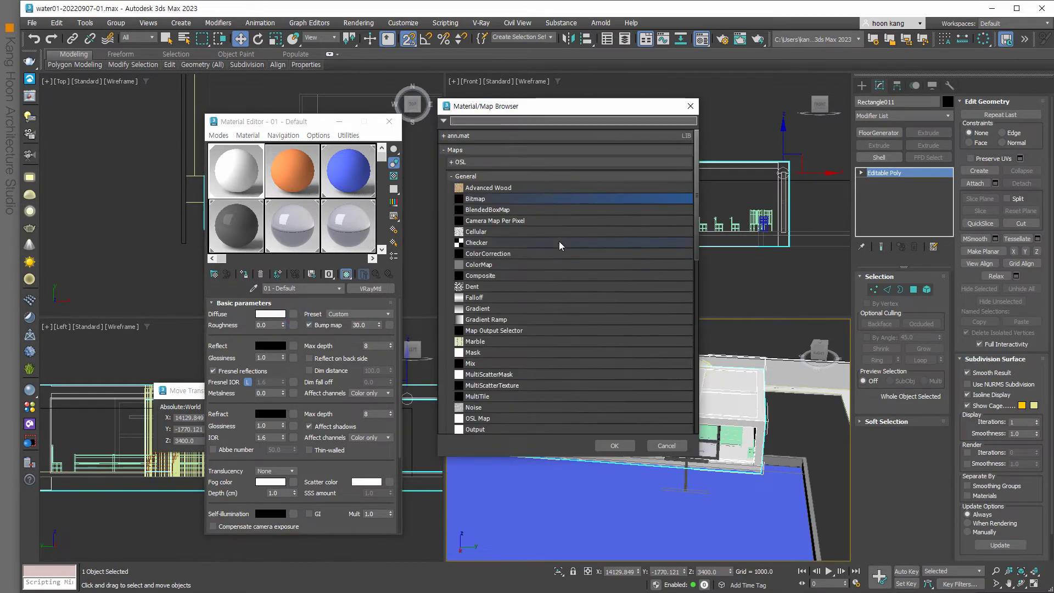
double_click(493, 199)
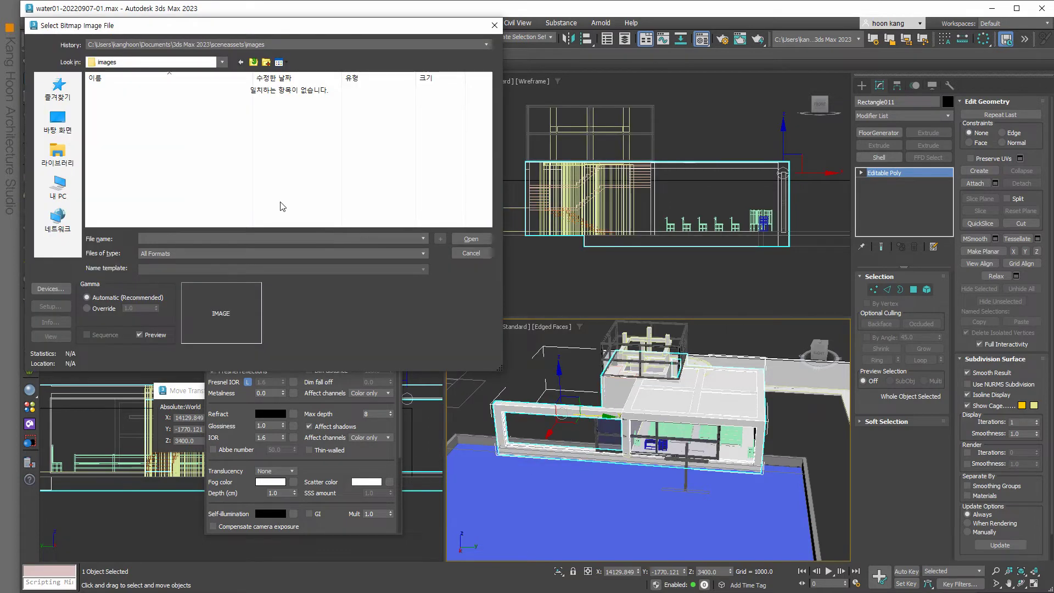
left_click(290, 45)
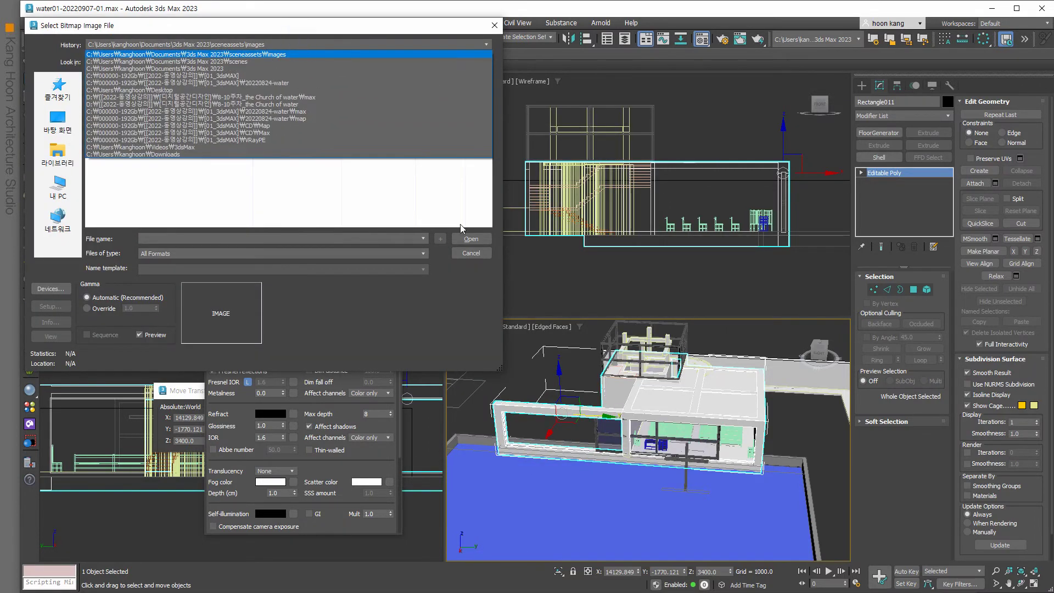
left_click(362, 202)
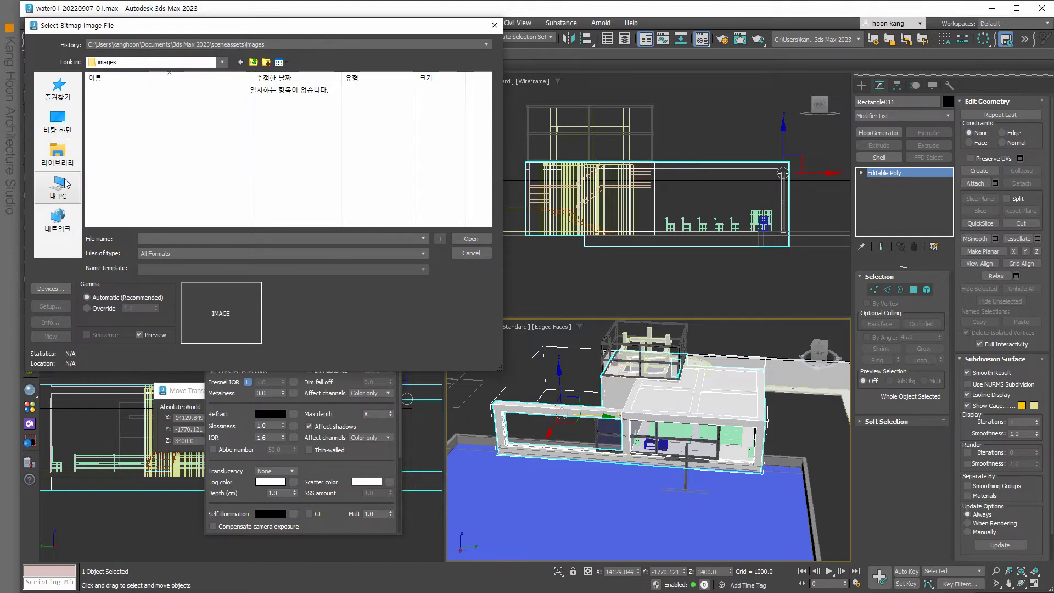
left_click(61, 188)
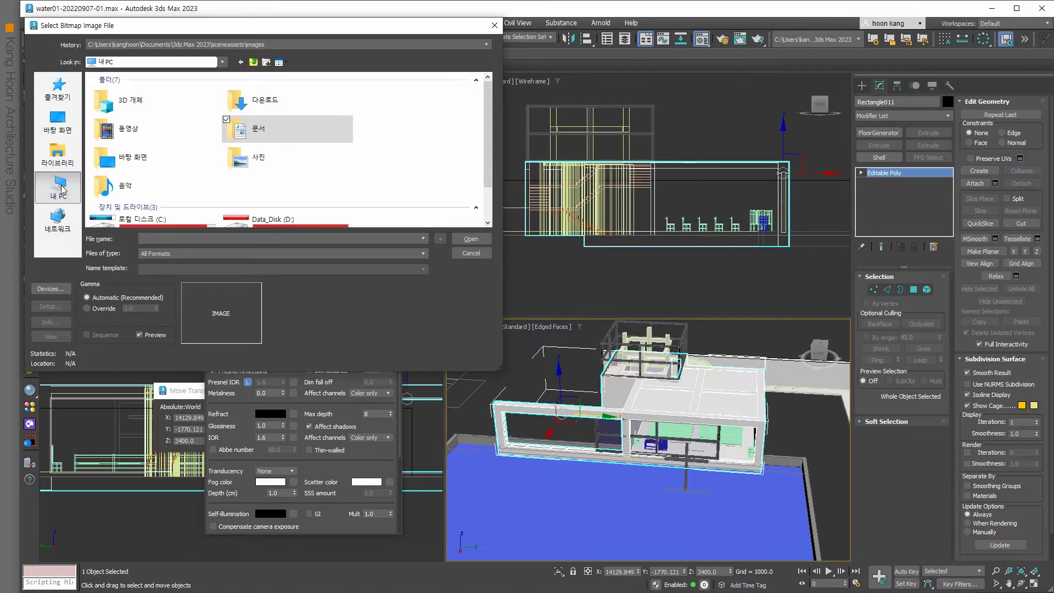
double_click(137, 219)
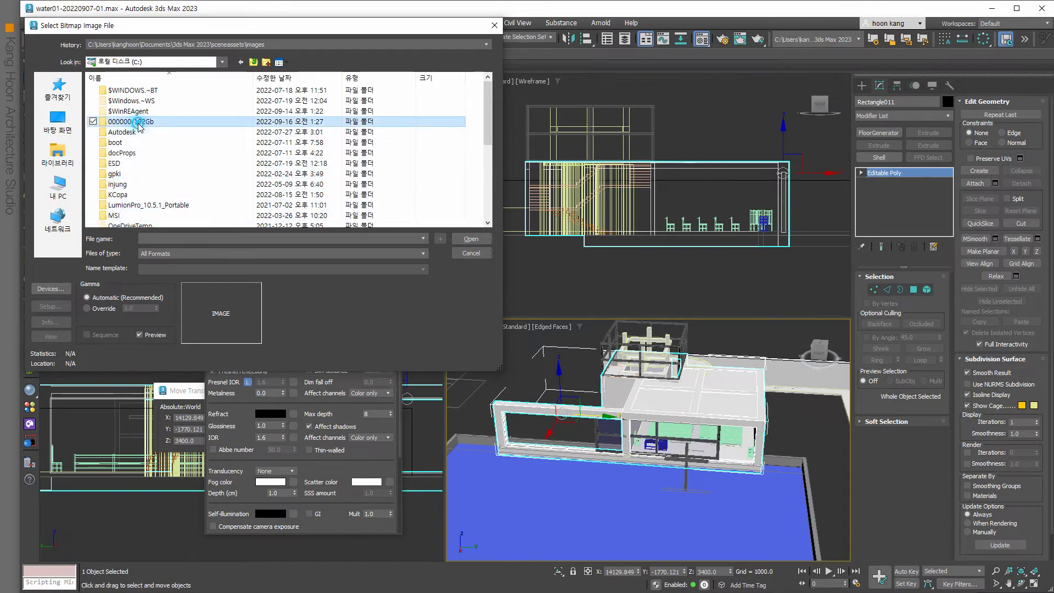
double_click(140, 125)
double_click(141, 98)
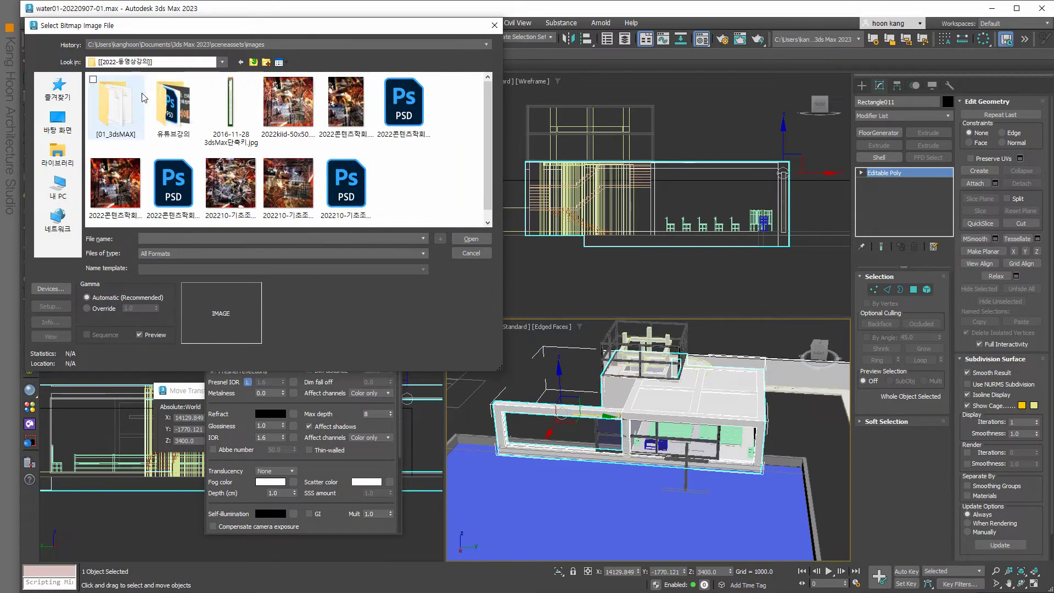
double_click(142, 98)
double_click(130, 144)
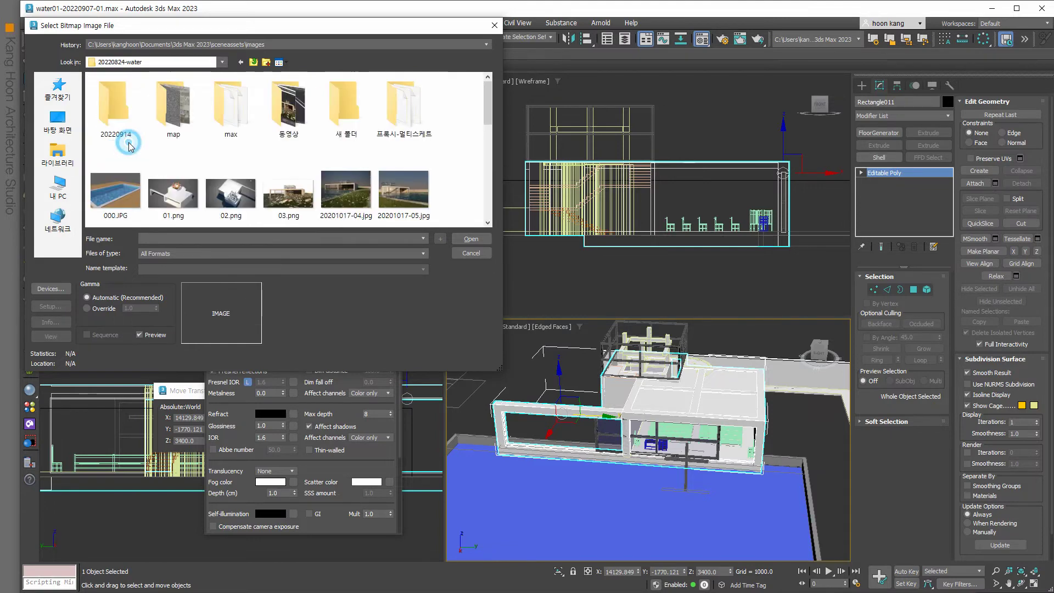
double_click(181, 112)
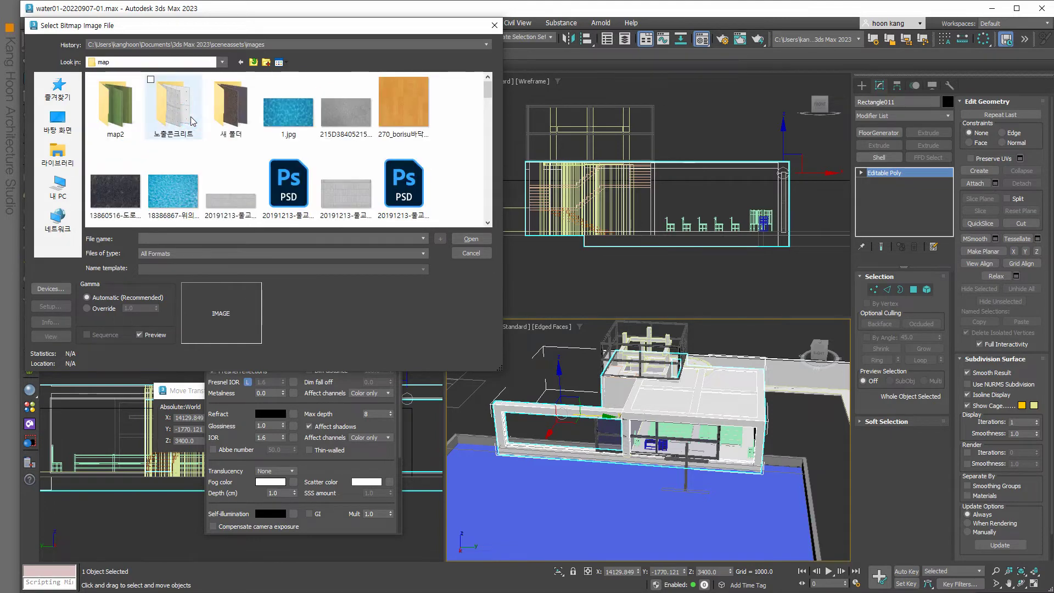
- Preview concrete-25_b005.png full size and load it as the diffuse texture
scroll(197, 123, "down", 3)
scroll(214, 137, "down", 3)
scroll(228, 148, "down", 3)
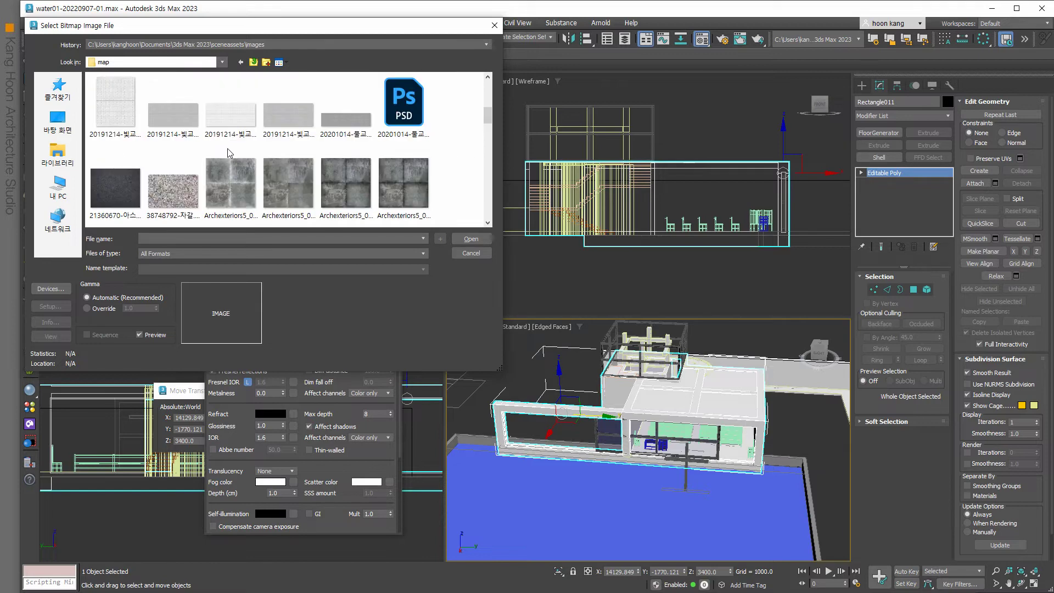
scroll(227, 148, "down", 1)
scroll(227, 148, "down", 2)
scroll(228, 148, "down", 1)
scroll(228, 149, "down", 1)
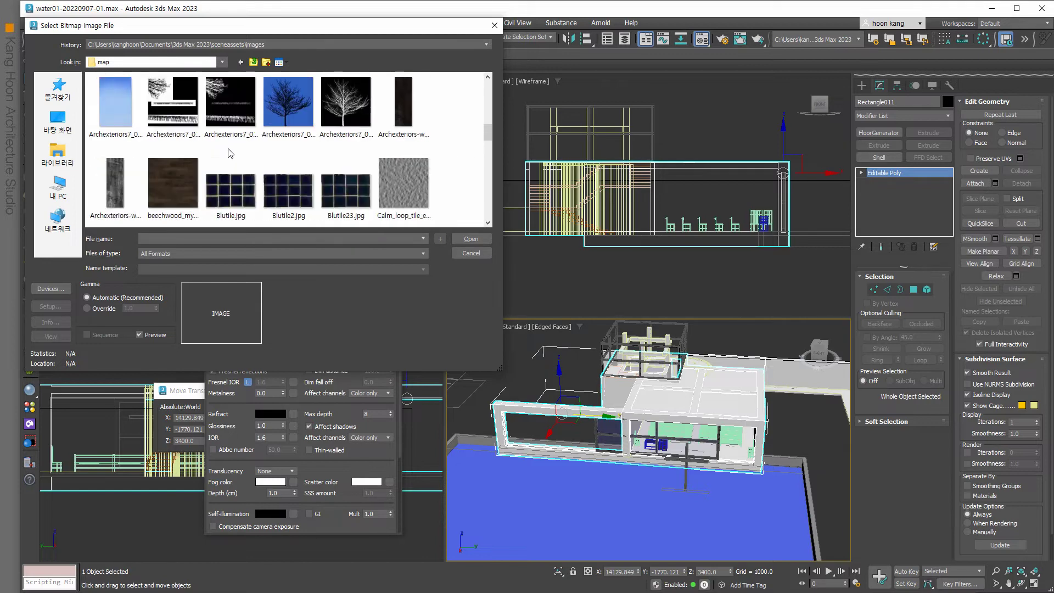
scroll(229, 149, "down", 2)
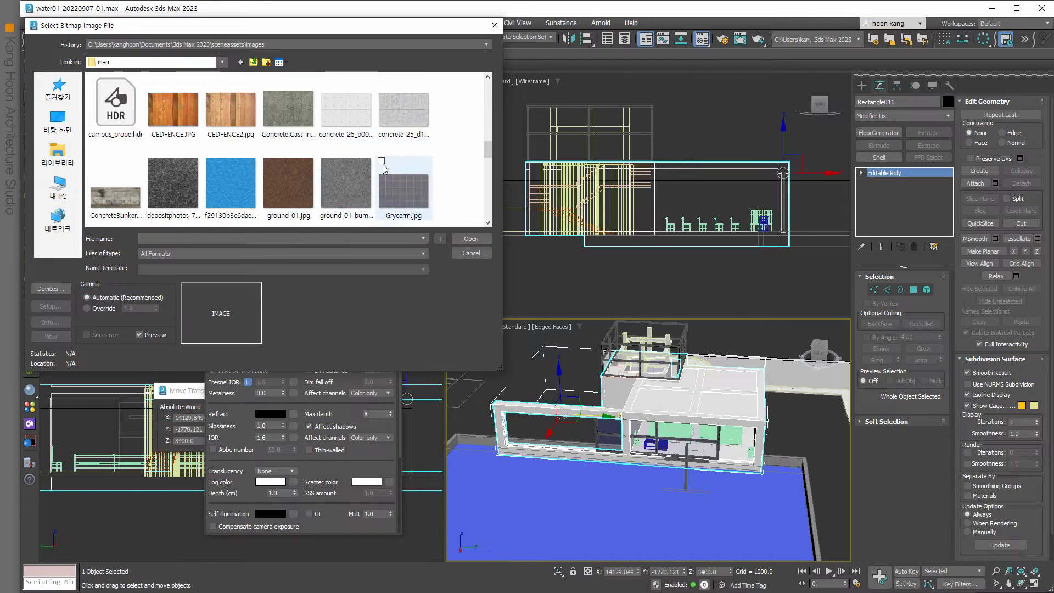
mouse_move(346, 105)
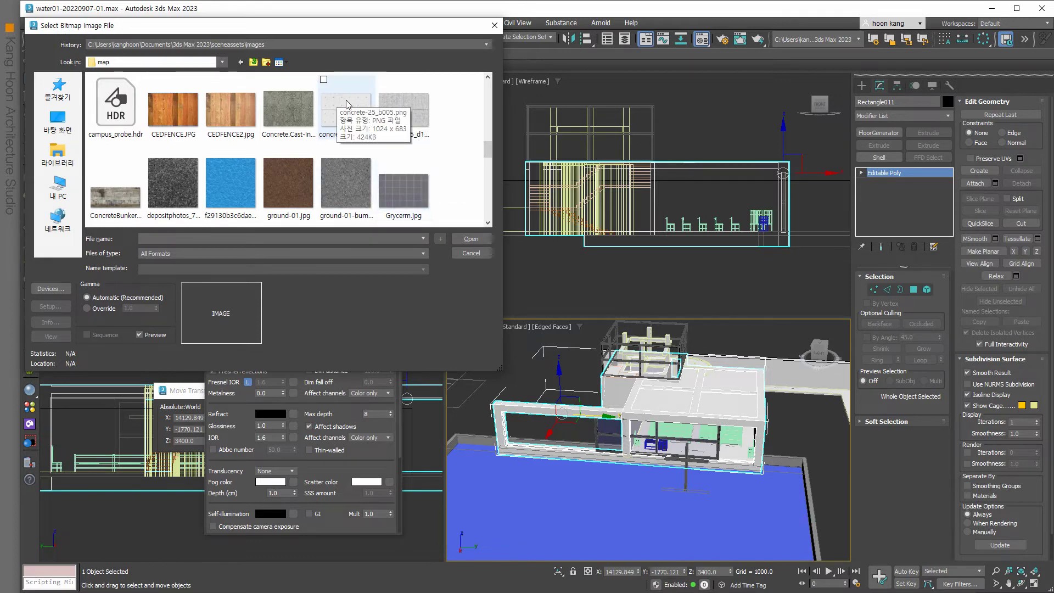
left_click(324, 132)
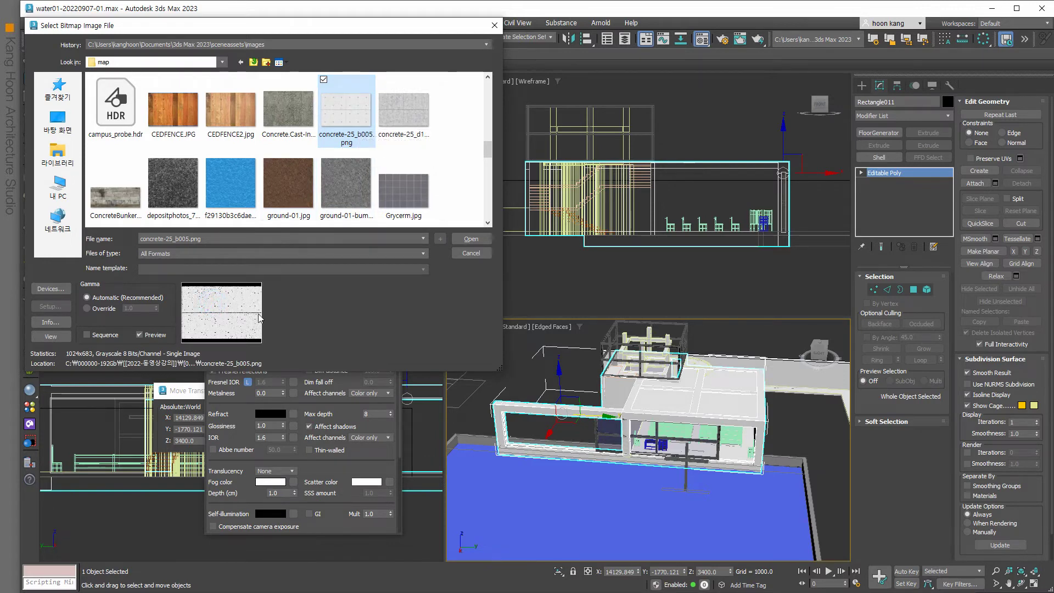
left_click(52, 336)
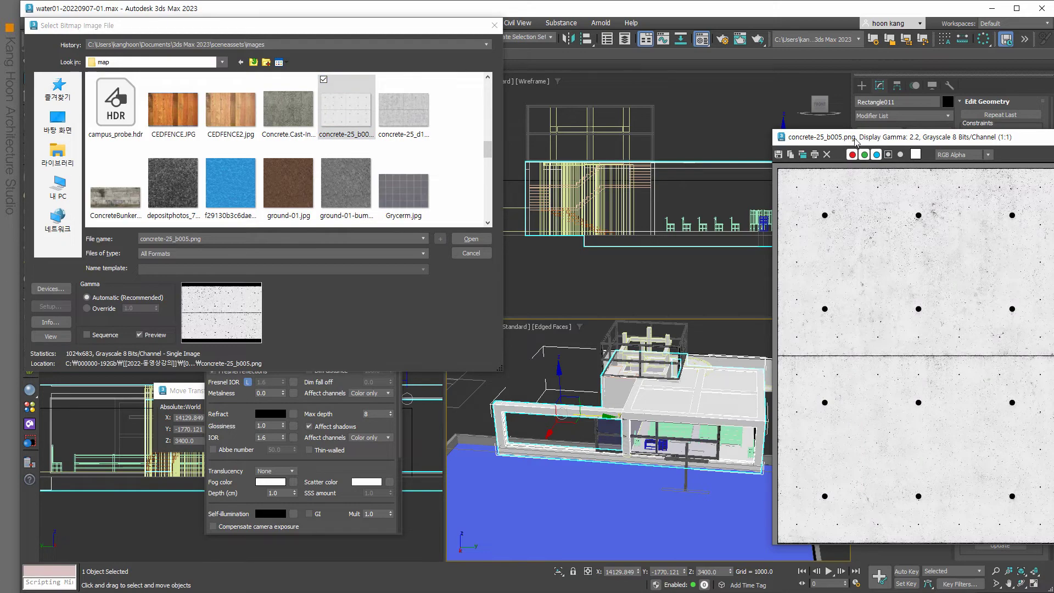
mouse_move(855, 142)
left_mouse_down()
mouse_move(337, 120)
mouse_move(261, 100)
left_mouse_up()
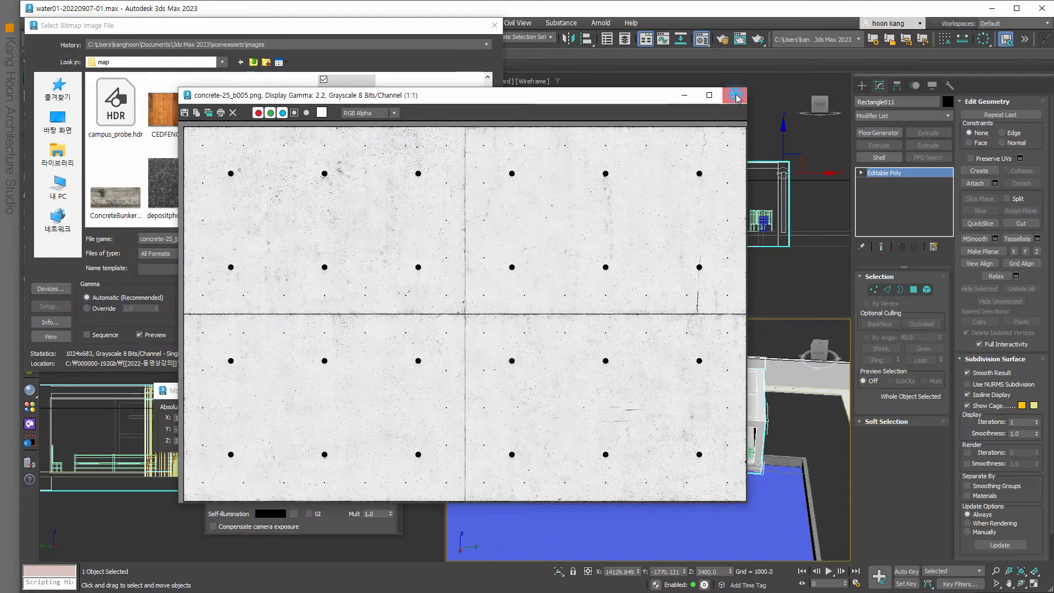
left_click(734, 95)
left_click(470, 240)
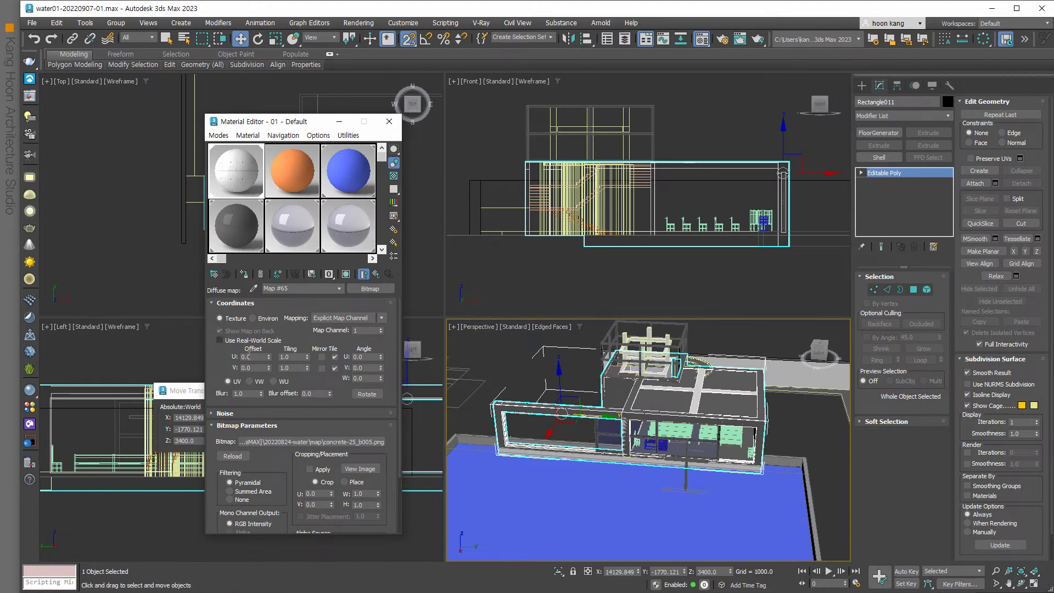
- Close the Material Editor and maximize the Perspective viewport
left_click_drag(301, 466, 307, 395)
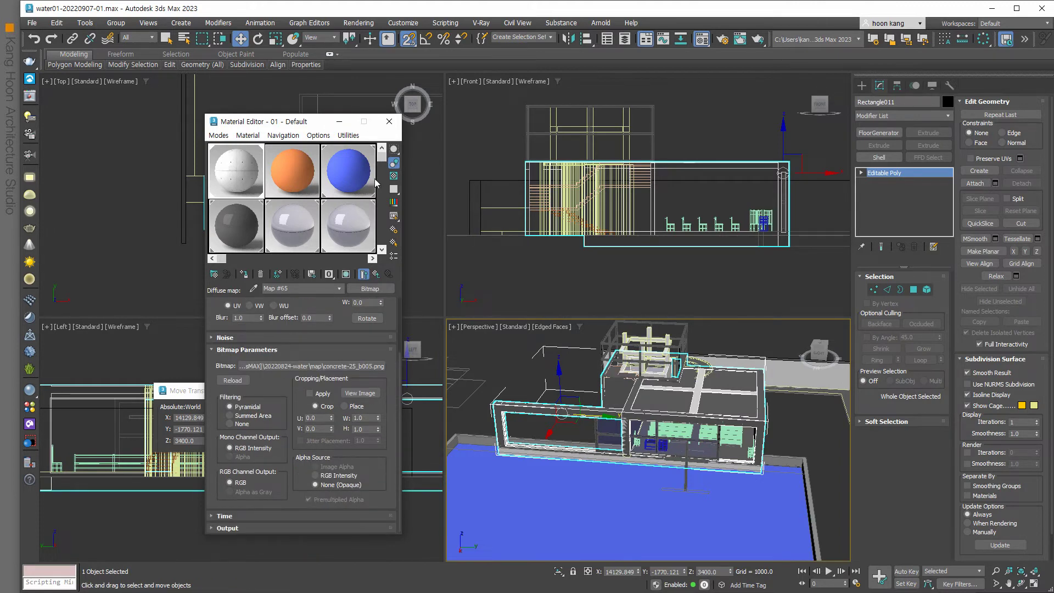
left_click(389, 121)
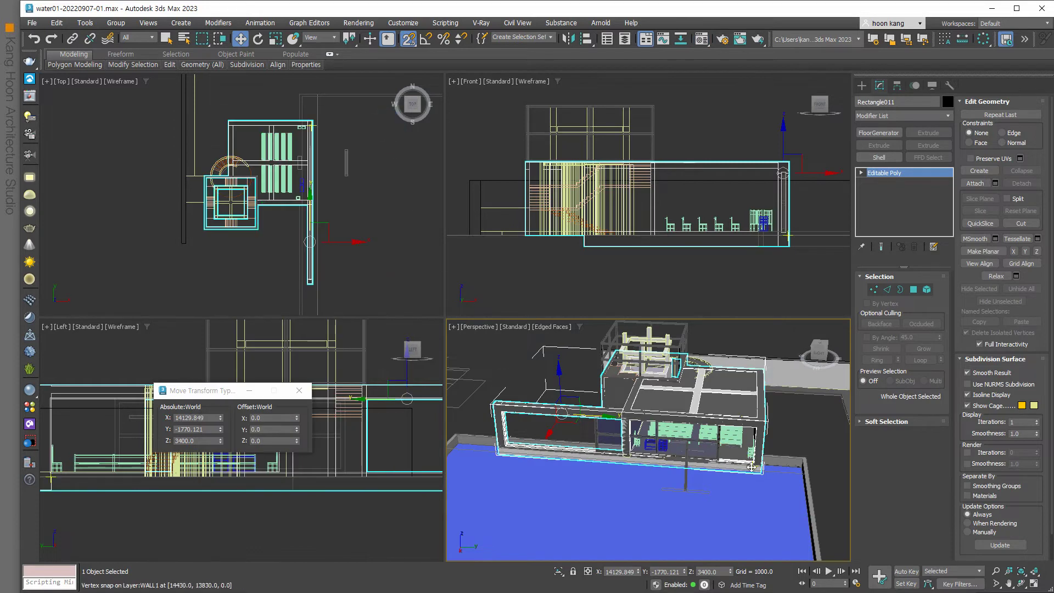
key("alt+w")
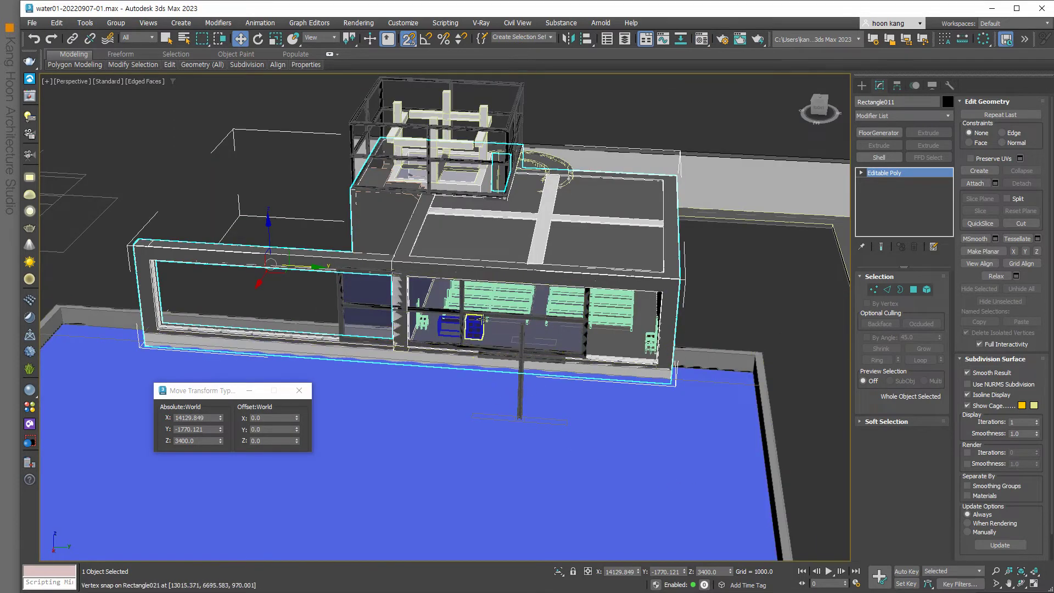
scroll(525, 341, "up", 3)
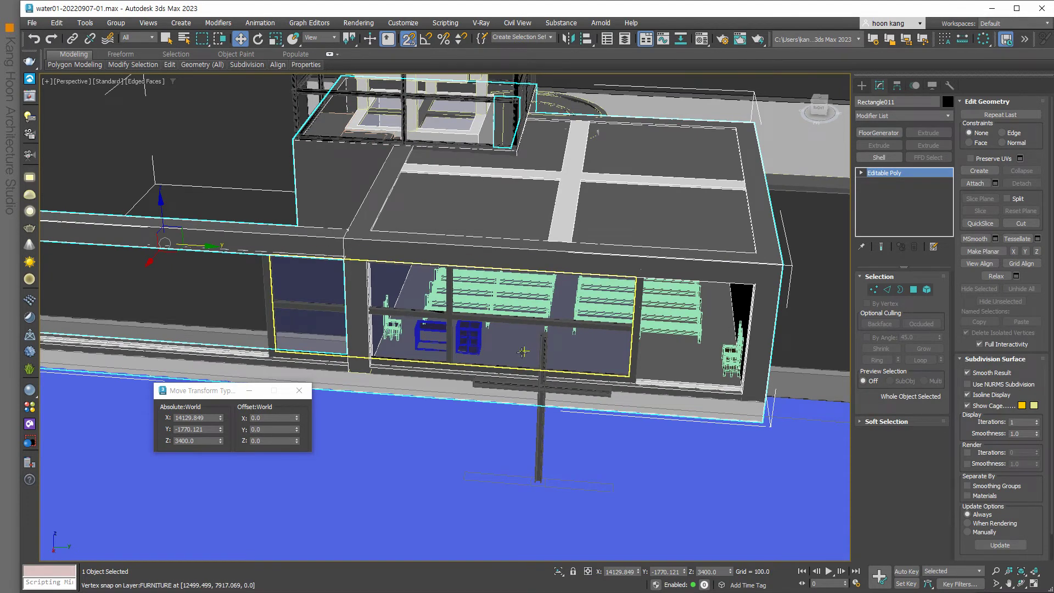
- Show the concrete material shaded in the viewport and orbit to a frontal building view
key("m")
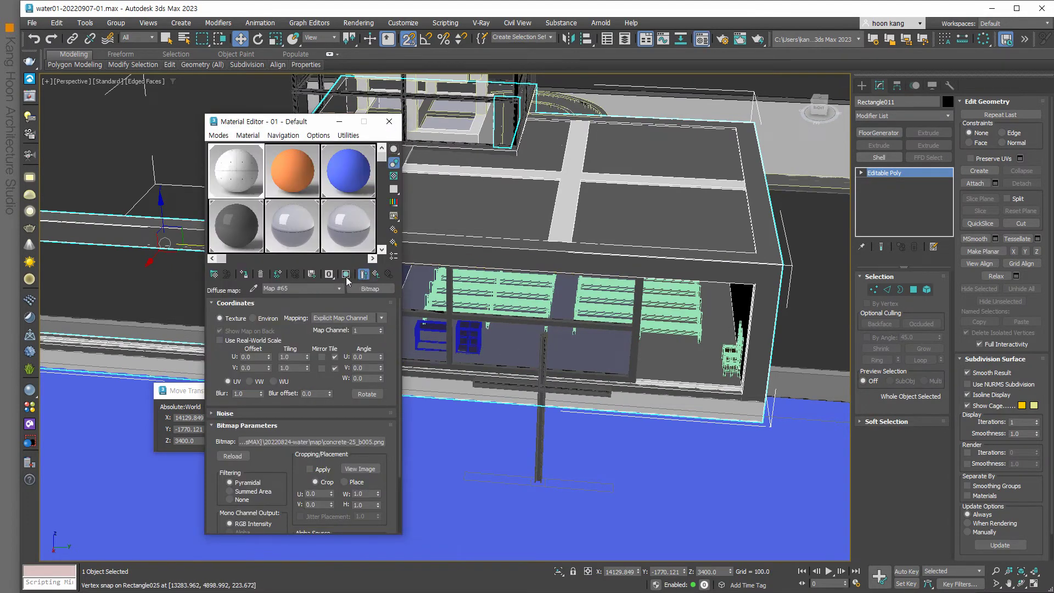
left_click(346, 276)
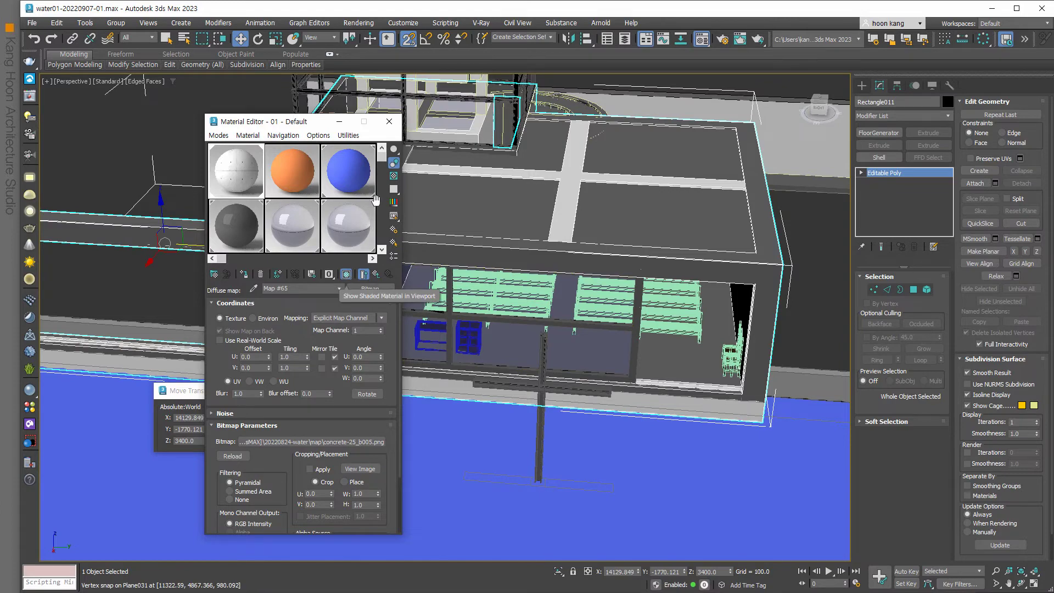
left_click(390, 122)
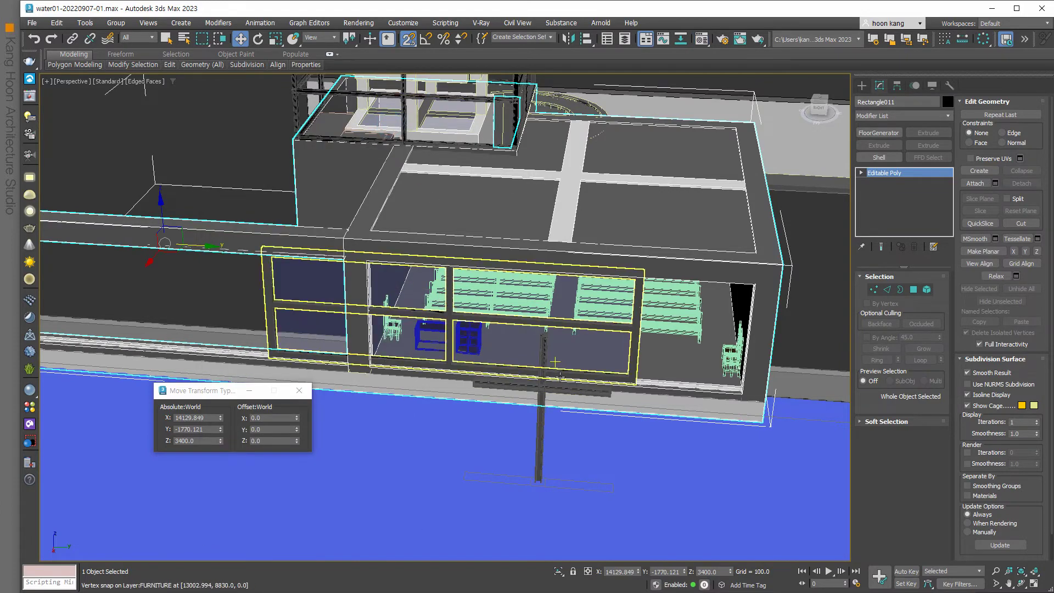
mouse_move(585, 429)
middle_mouse_down("alt")
mouse_move(617, 417)
mouse_move(631, 365)
mouse_move(658, 400)
mouse_move(844, 310)
middle_mouse_up("alt")
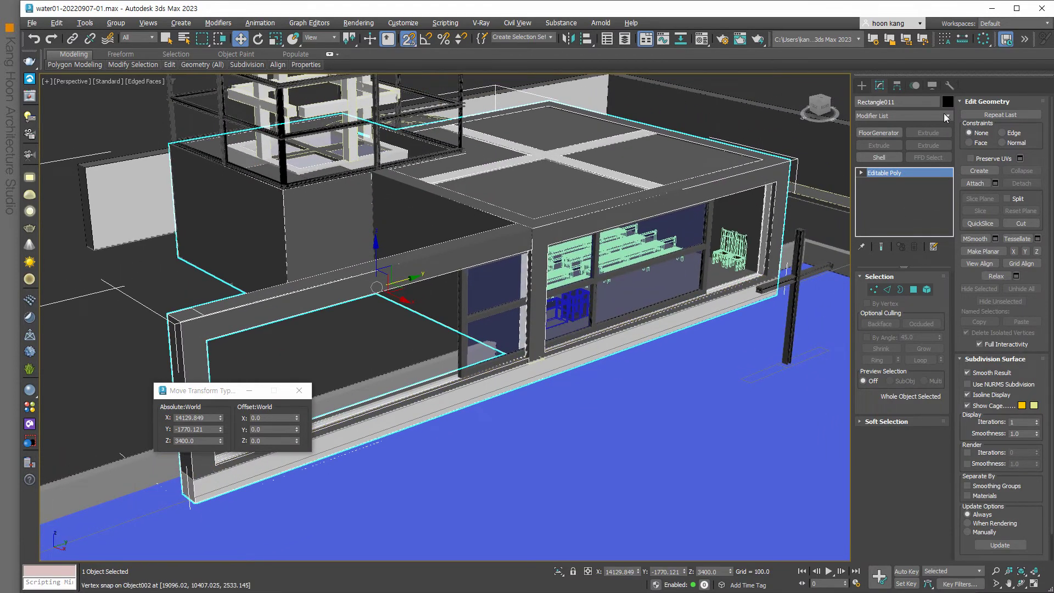
left_click(907, 113)
- Add a UVW Map modifier with default Planar mapping to Rectangle011's Editable Poly stack
scroll(970, 342, "down", 5)
scroll(970, 342, "down", 5)
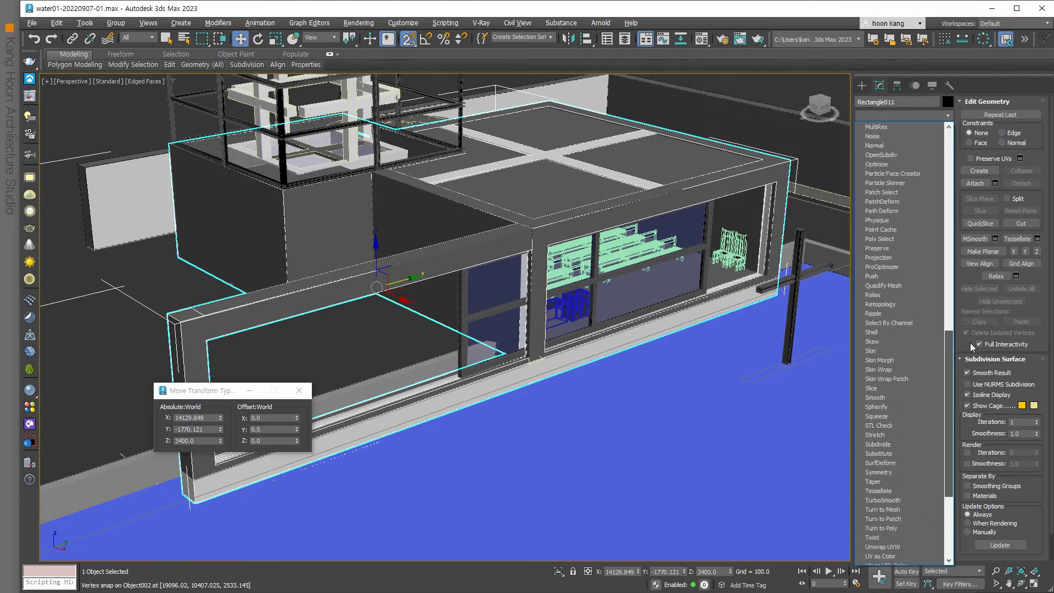
scroll(970, 342, "down", 5)
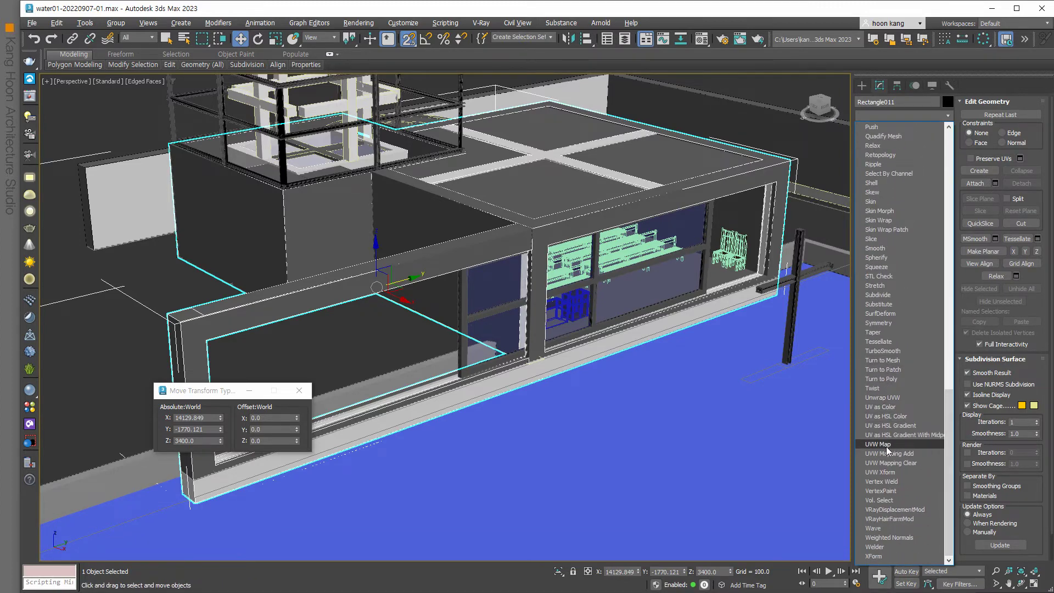
left_click(886, 444)
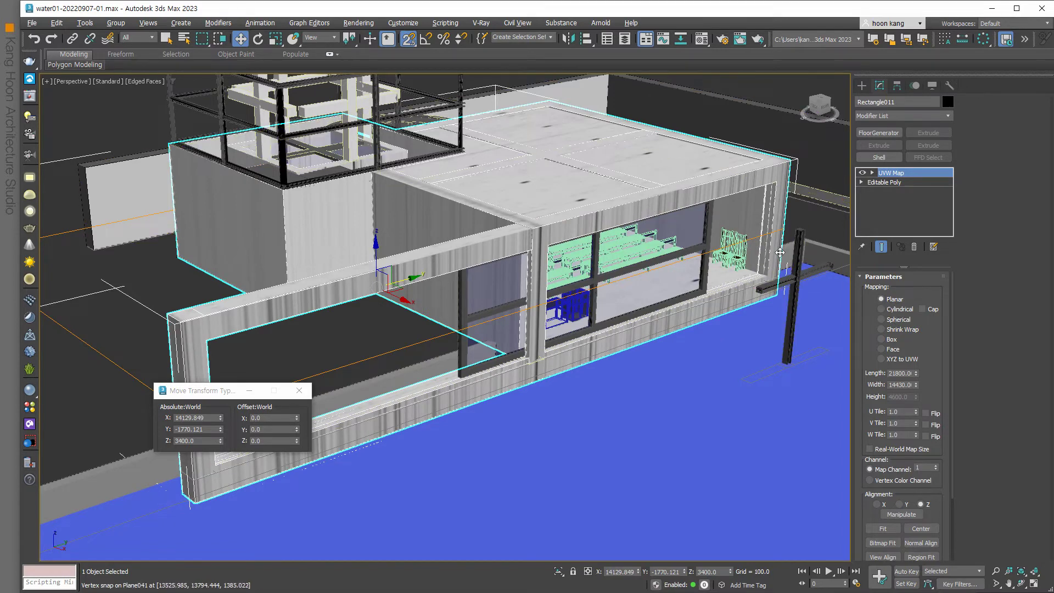
- Sketch lines and dots over the roof to illustrate the planar texture projection
left_click_drag(396, 179, 667, 184)
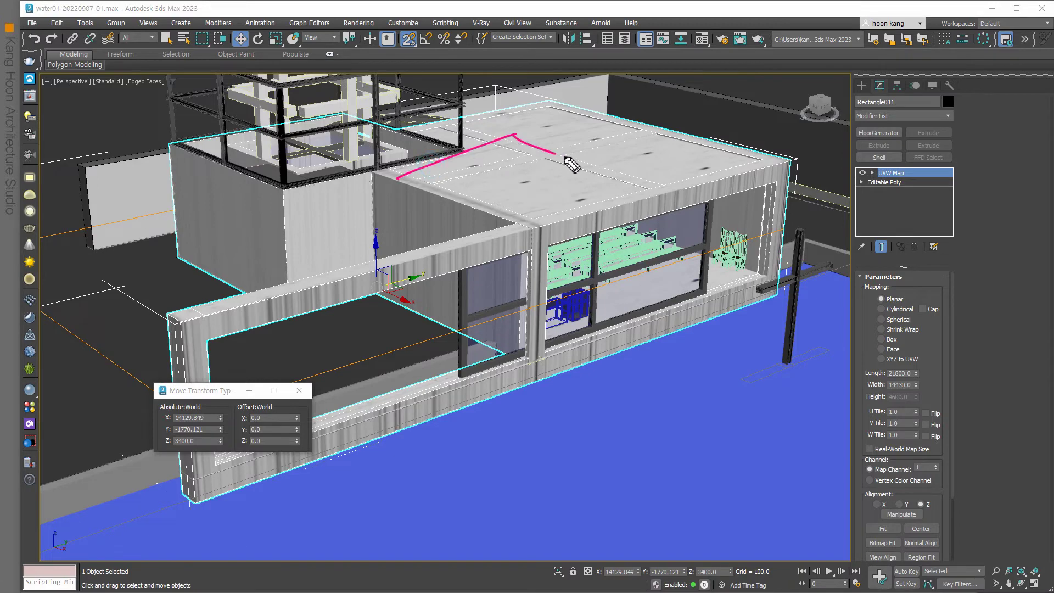
left_click_drag(397, 177, 661, 189)
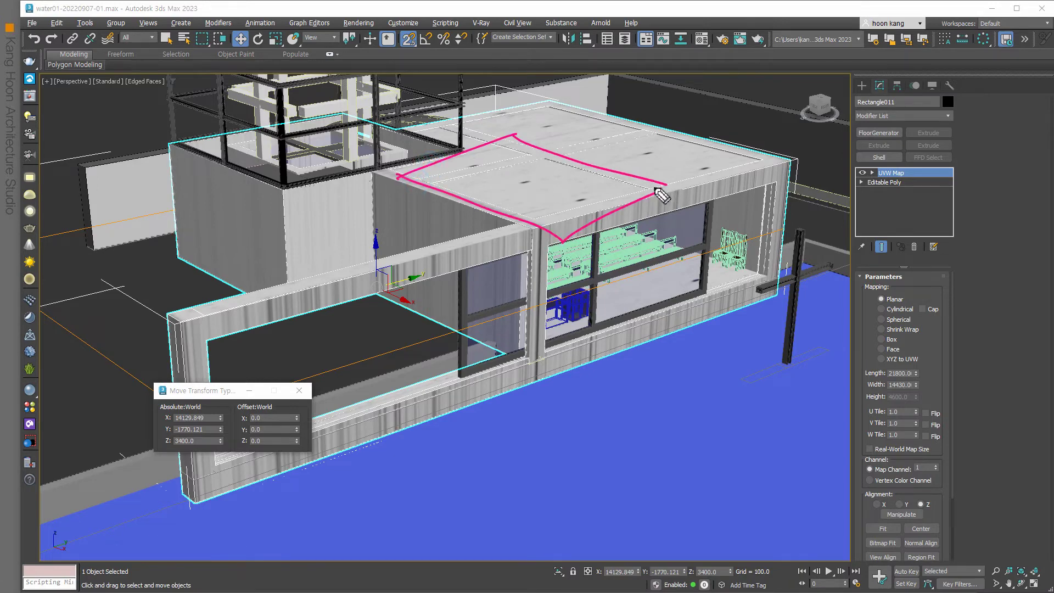
left_click_drag(471, 170, 609, 211)
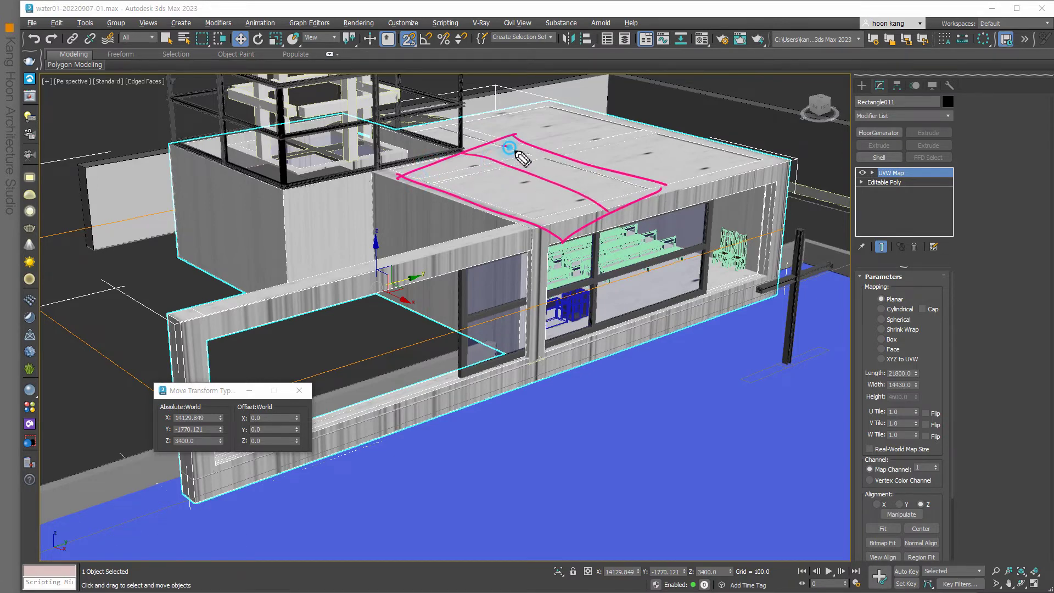
left_click_drag(570, 155, 500, 200)
left_click_drag(510, 168, 598, 181)
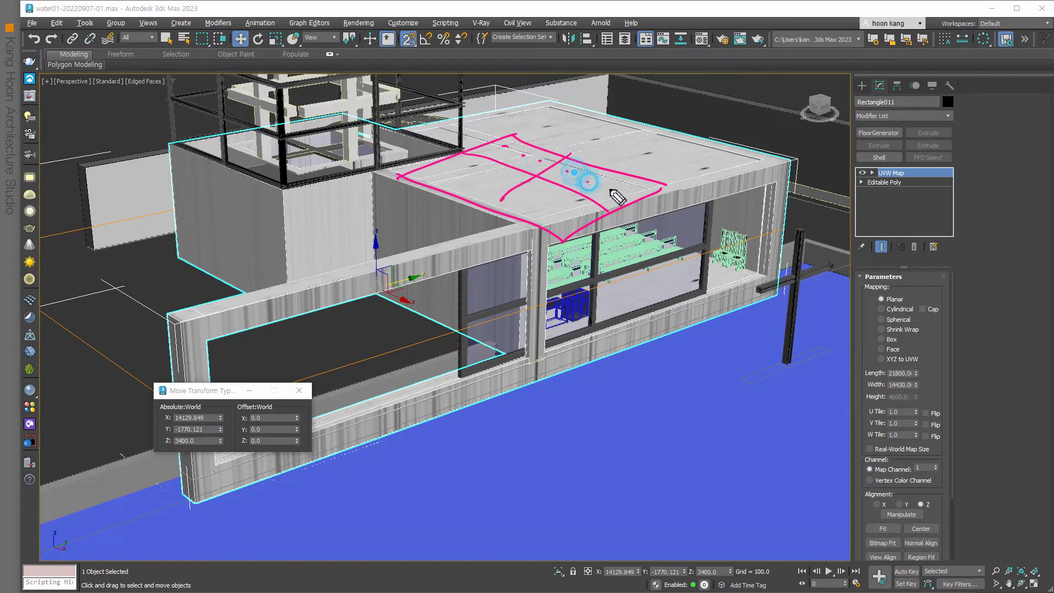
left_click(565, 214)
left_click(550, 208)
left_click(480, 182)
left_click(457, 174)
left_click(490, 186)
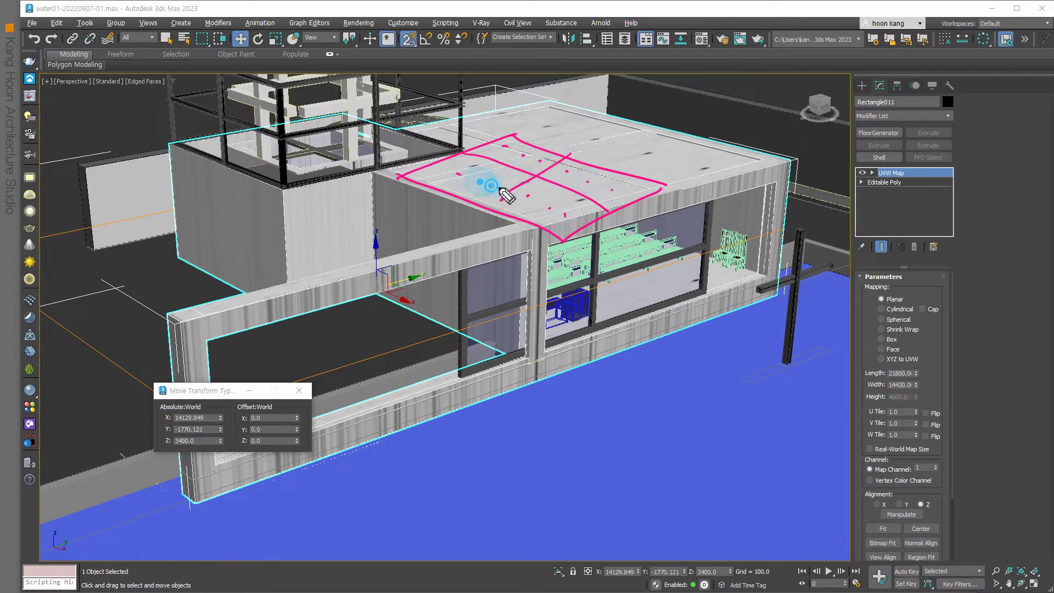
left_click(527, 196)
- Draw projection arrows and stretched-streak marks on the walls, circle Box mapping, then clear annotations
mouse_move(540, 95)
left_mouse_down()
mouse_move(543, 137)
mouse_move(555, 124)
left_mouse_up()
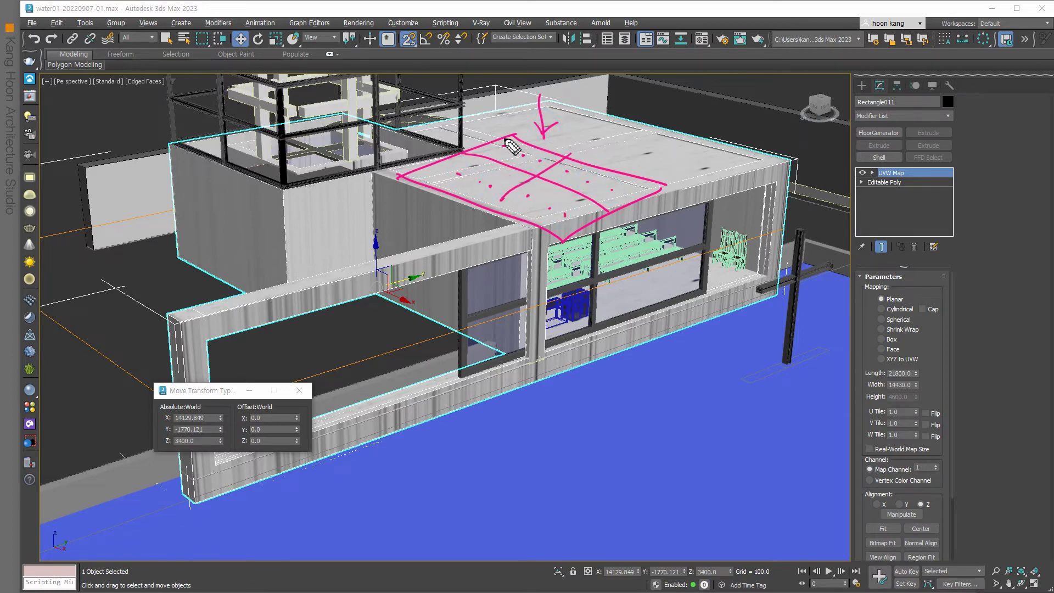
mouse_move(504, 229)
left_mouse_down()
mouse_move(503, 269)
mouse_move(512, 253)
left_mouse_up()
left_click_drag(445, 250, 453, 274)
left_click_drag(529, 231, 528, 259)
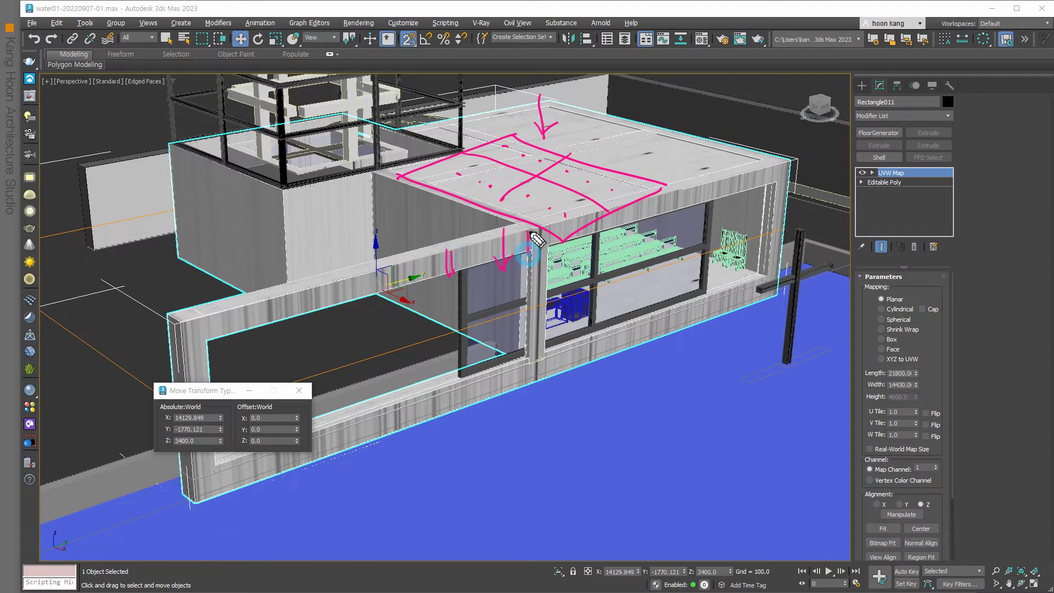
mouse_move(391, 267)
left_mouse_down()
mouse_move(392, 291)
mouse_move(433, 278)
left_mouse_up()
left_click_drag(471, 251, 469, 269)
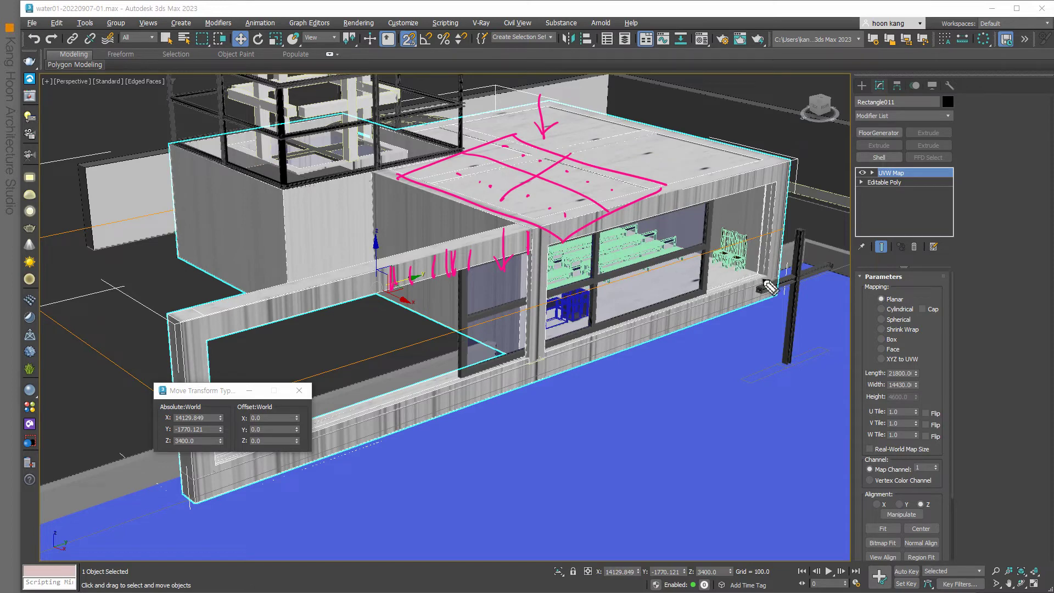
left_click_drag(889, 345, 878, 343)
key("Escape")
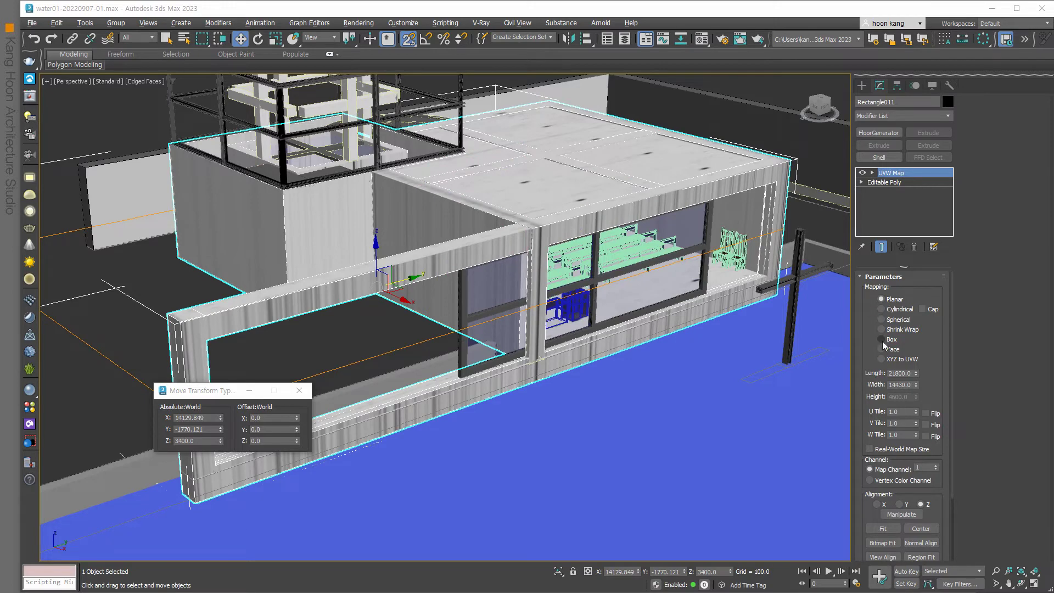
- Switch the building's UVW Map to Box mapping sized 3000 × 4000 × 2000
left_click(881, 340)
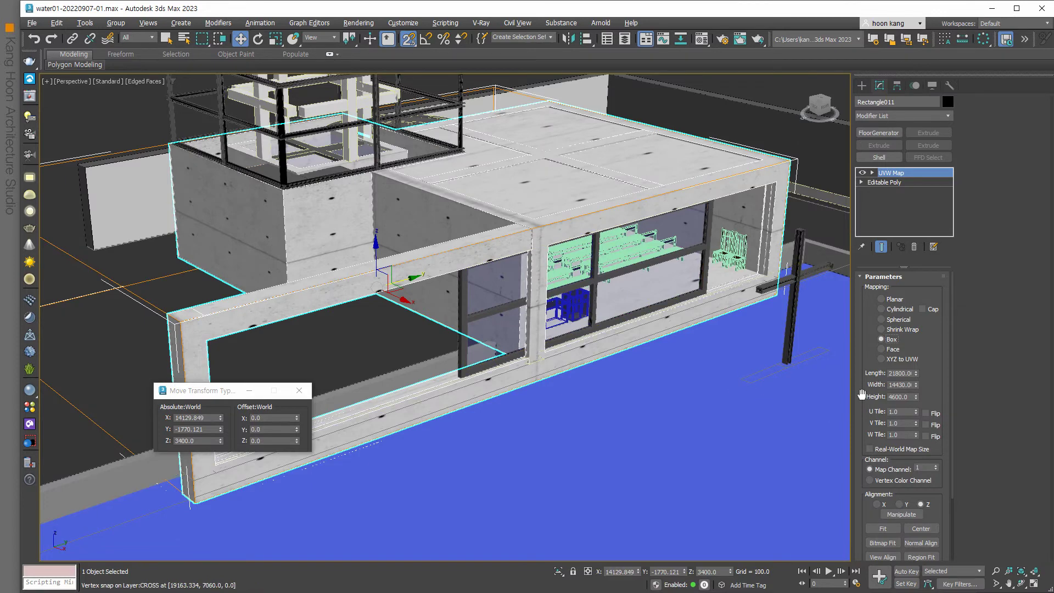
double_click(899, 373)
type("000")
key("Tab")
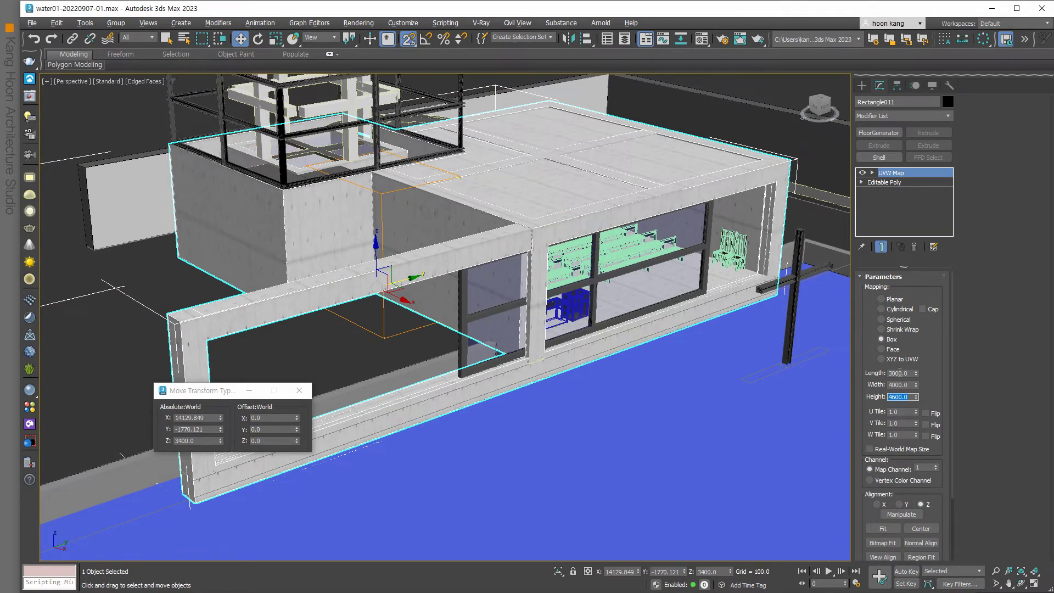
key("Tab")
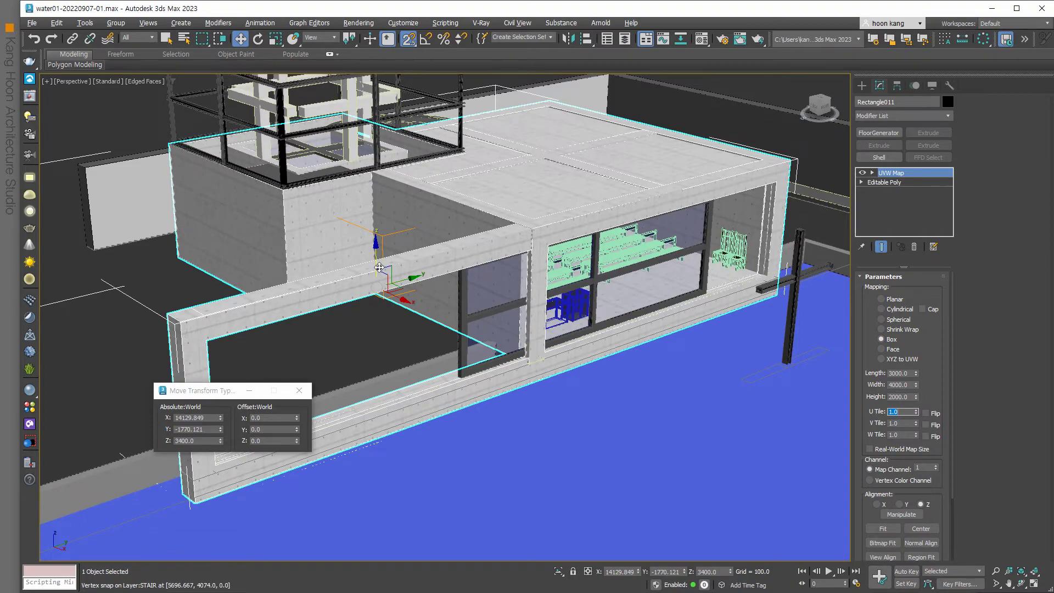
middle_click_drag(715, 334, 620, 355, "alt")
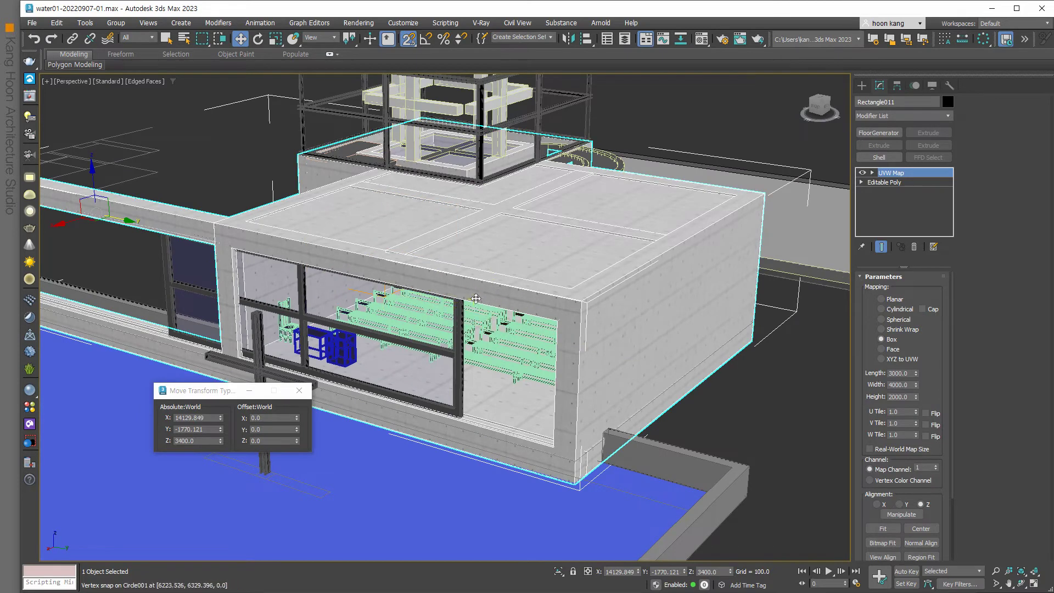
- Nudge the UVW Map gizmo along Y from about 4805.974 to 4761.302
left_click(872, 173)
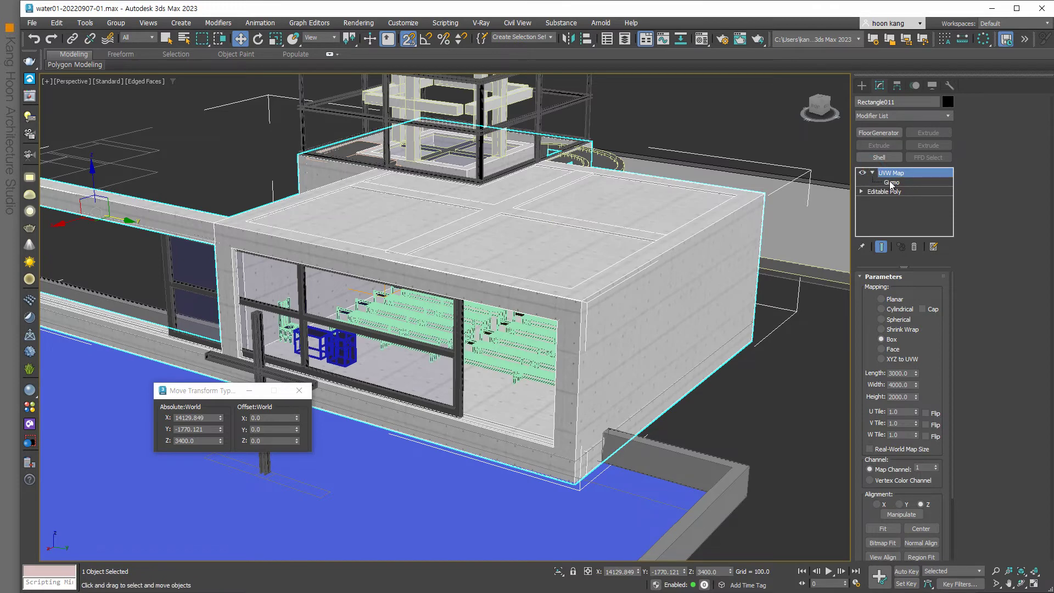
left_click(892, 183)
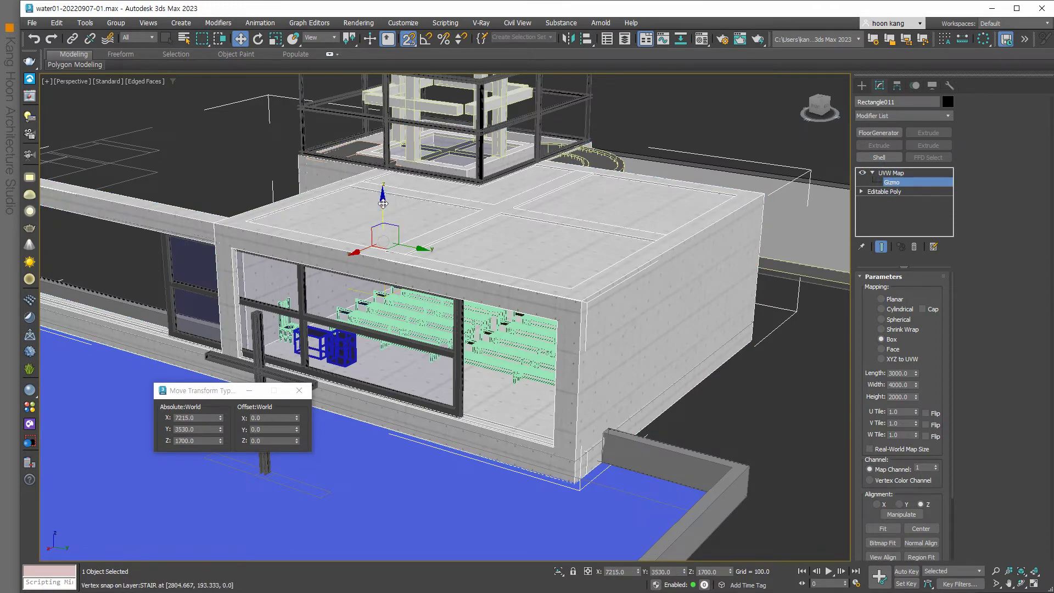
left_click_drag(383, 203, 383, 219)
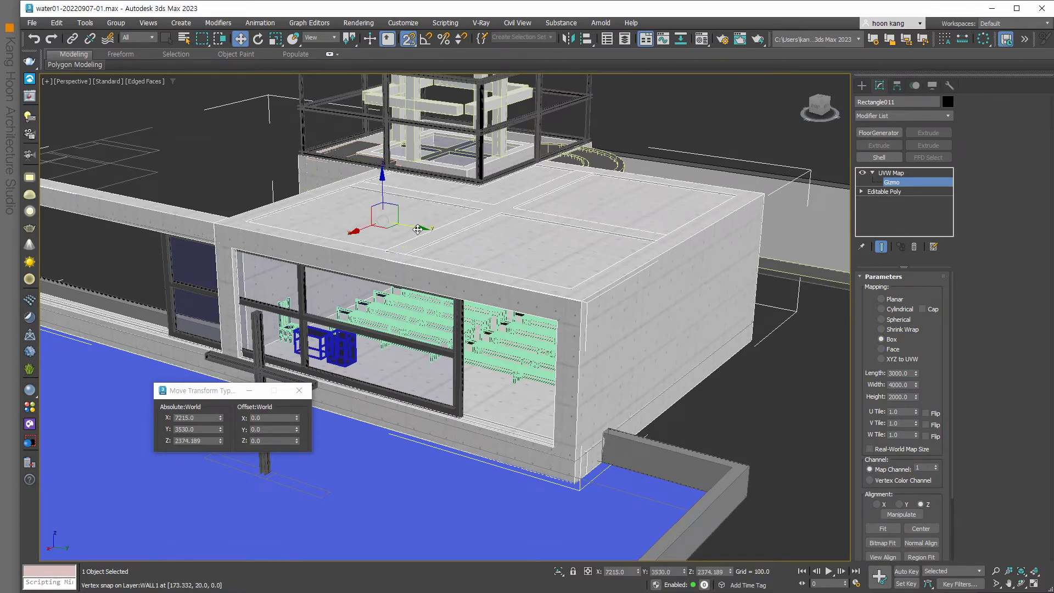
left_click_drag(419, 230, 416, 227)
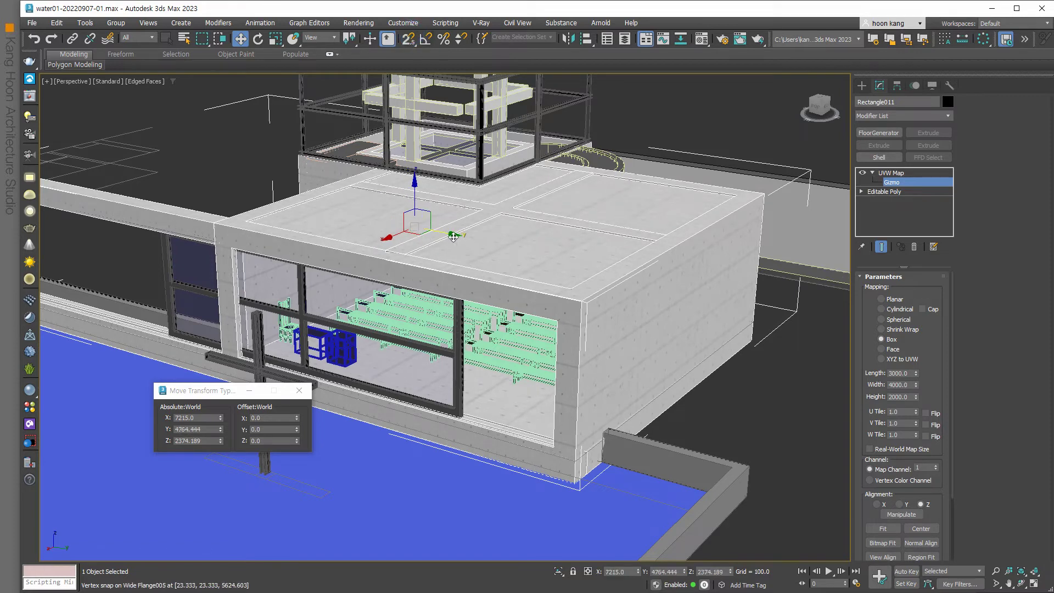
left_click_drag(454, 235, 454, 237)
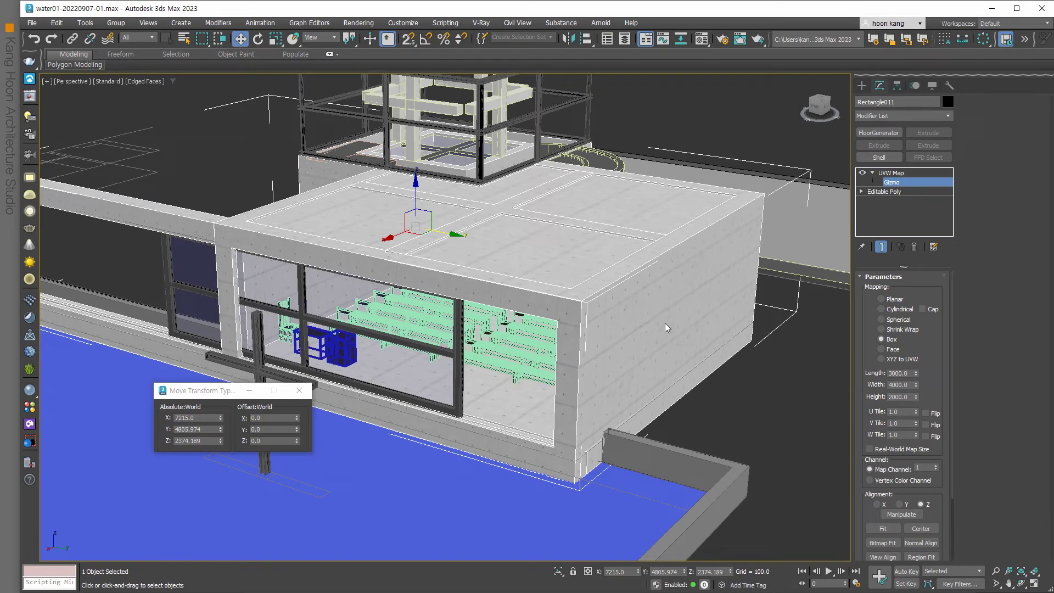
mouse_move(698, 395)
middle_mouse_down("alt")
mouse_move(681, 410)
mouse_move(767, 396)
mouse_move(780, 384)
middle_mouse_up("alt")
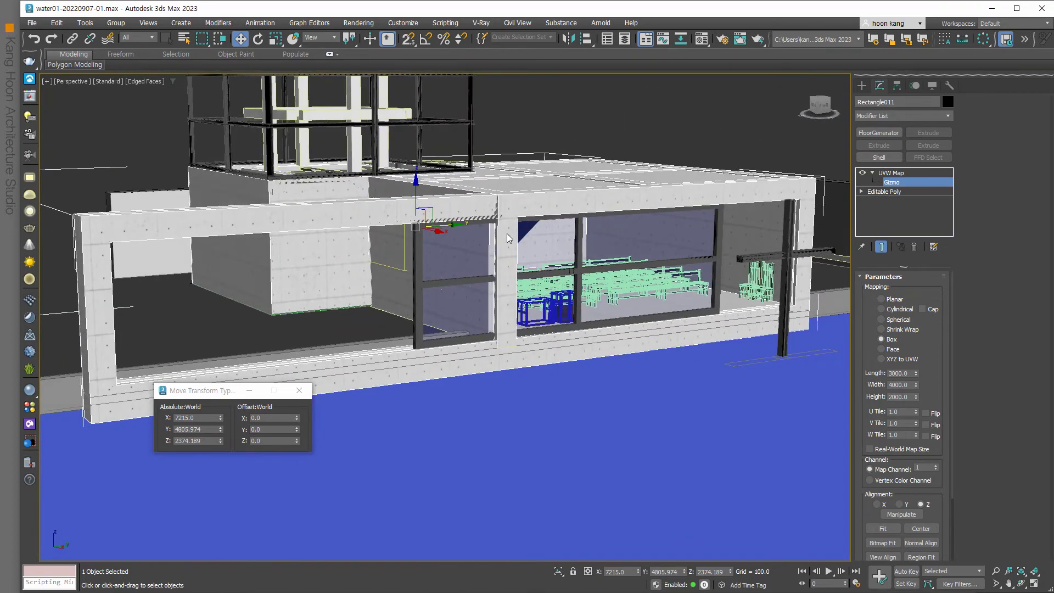
middle_click_drag(520, 245, 535, 295, "alt")
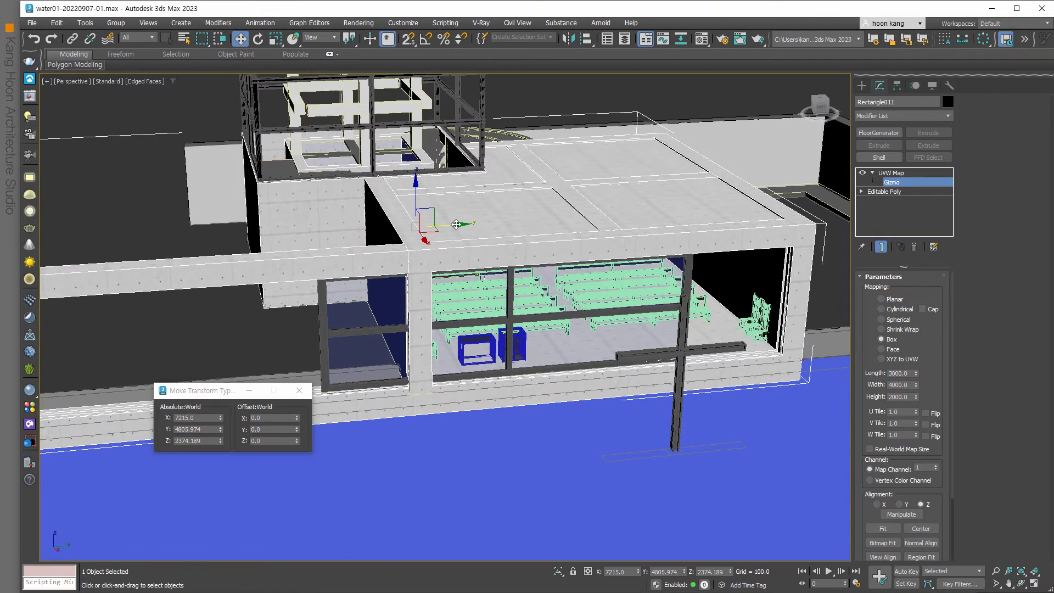
left_click_drag(456, 225, 455, 226)
mouse_move(516, 395)
middle_mouse_down("alt")
mouse_move(516, 363)
mouse_move(501, 377)
mouse_move(583, 378)
mouse_move(583, 312)
middle_mouse_up("alt")
scroll(583, 377, "down", 3)
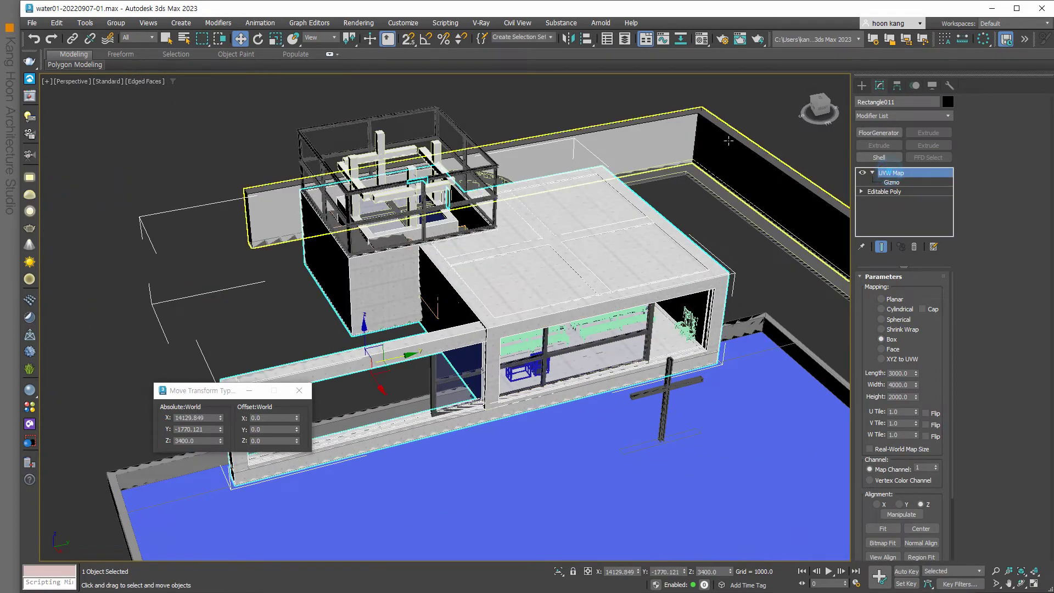
- Assign the concrete material to the back boundary wall Line003
left_click(695, 134)
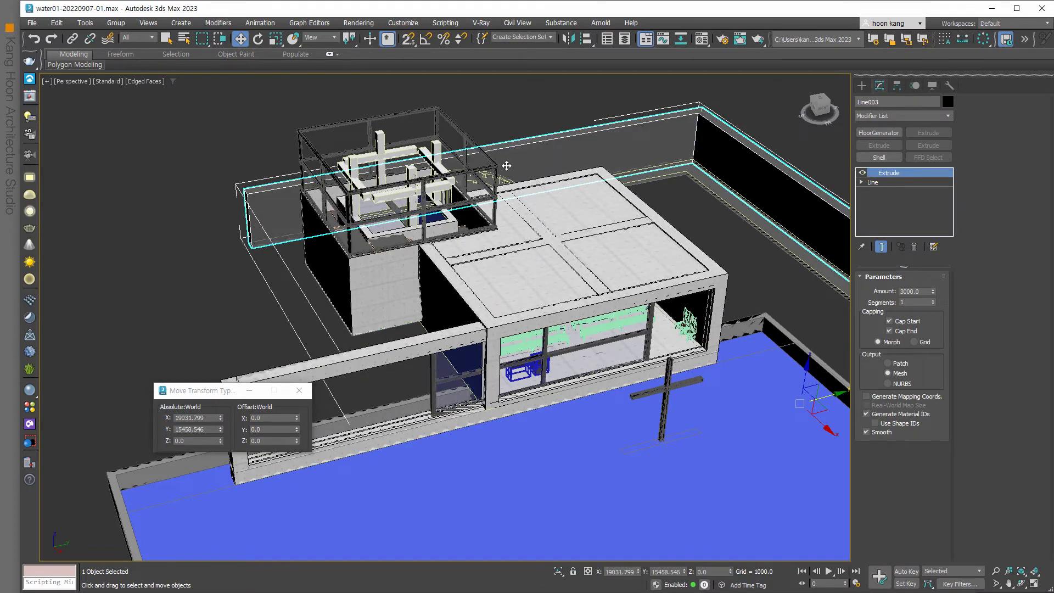
left_click(701, 38)
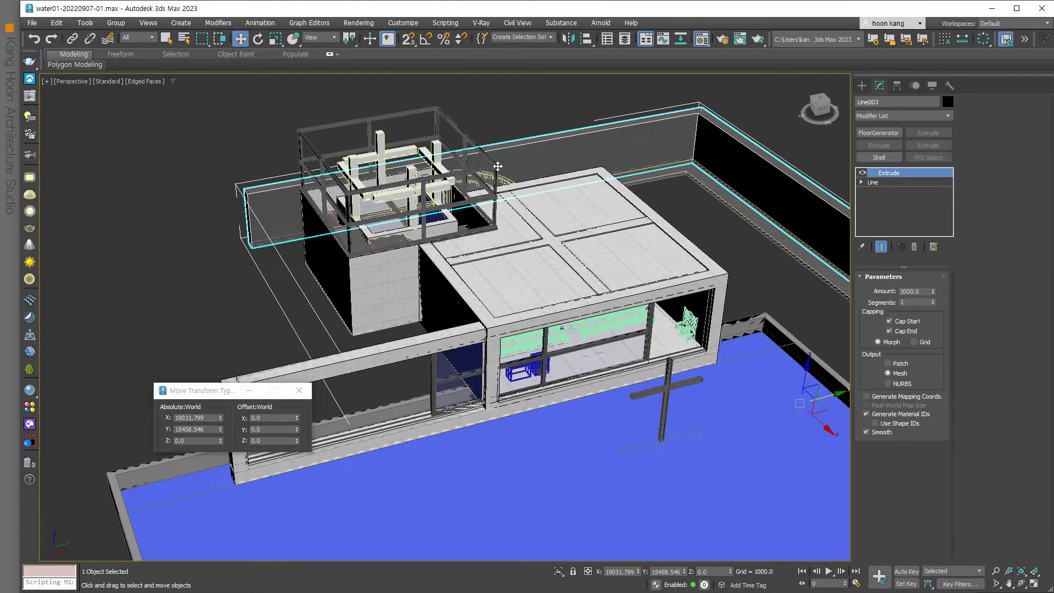
left_click(244, 274)
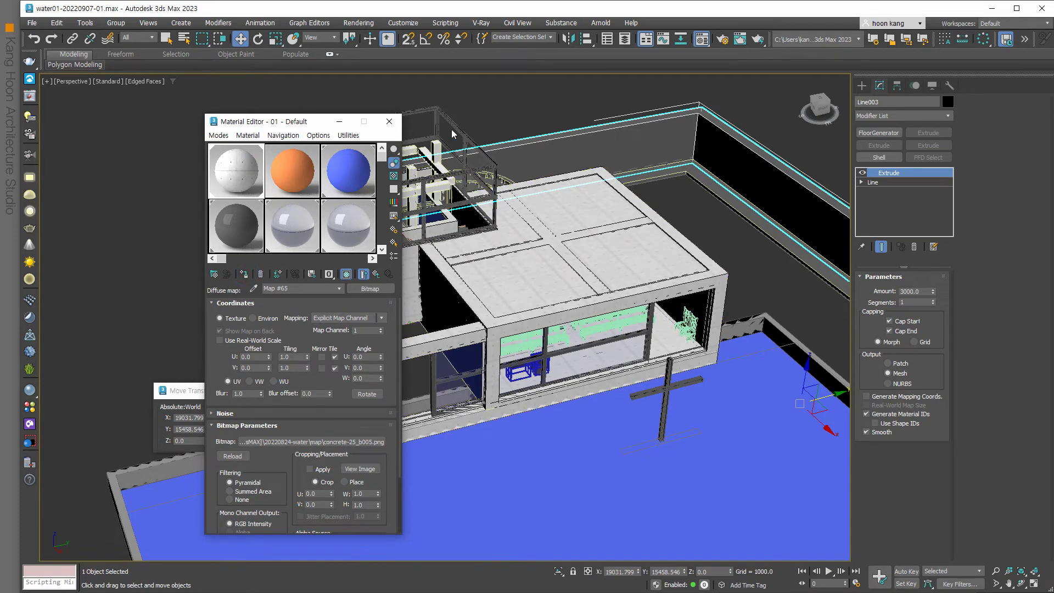
left_click_drag(284, 128, 173, 119)
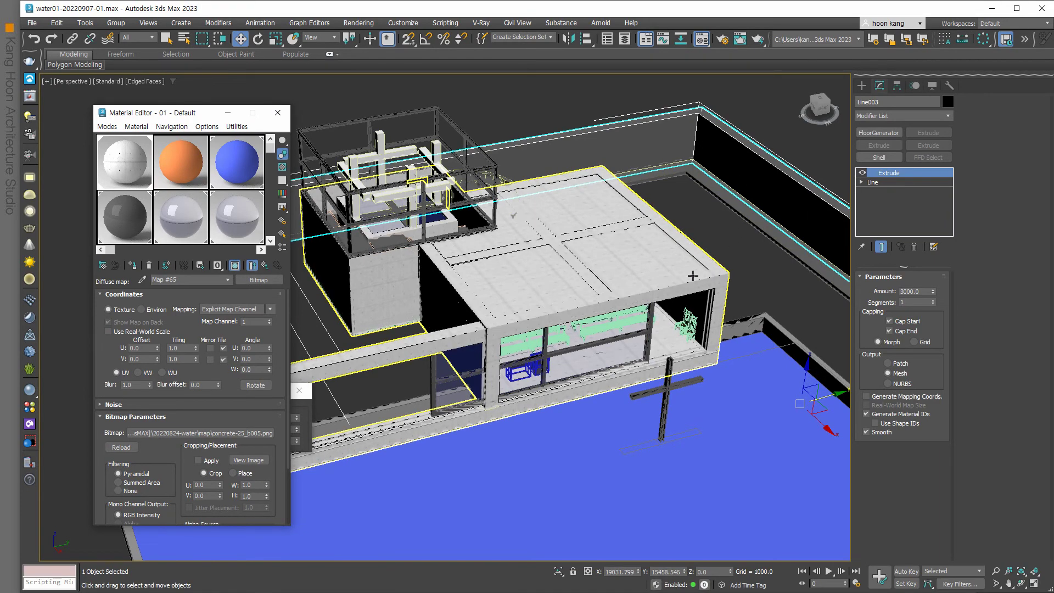
- Copy the building's Box UVW Map modifier onto the back wall Line003
left_click(694, 274)
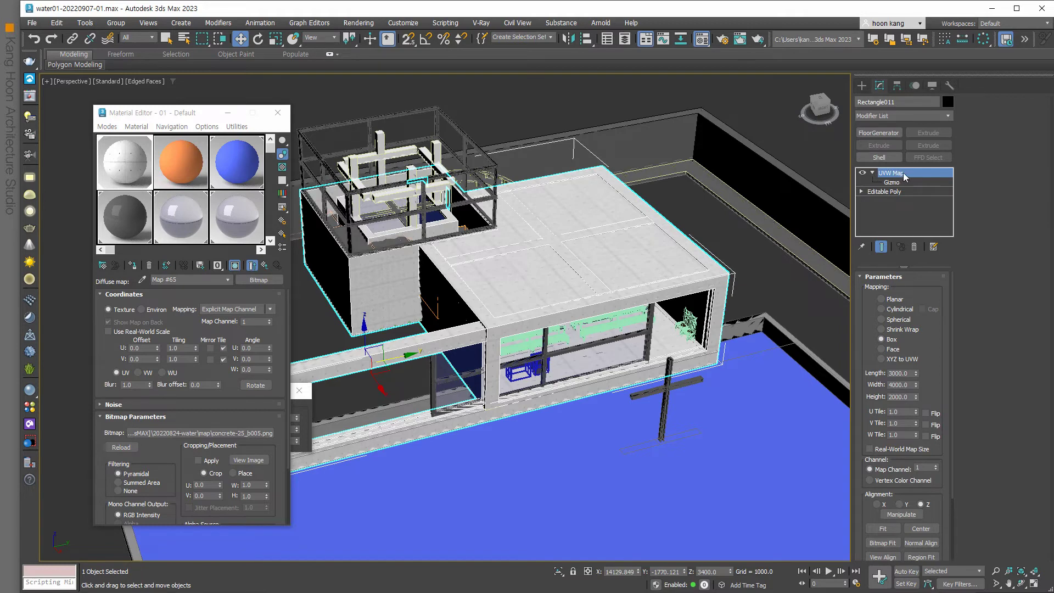
left_click(777, 171)
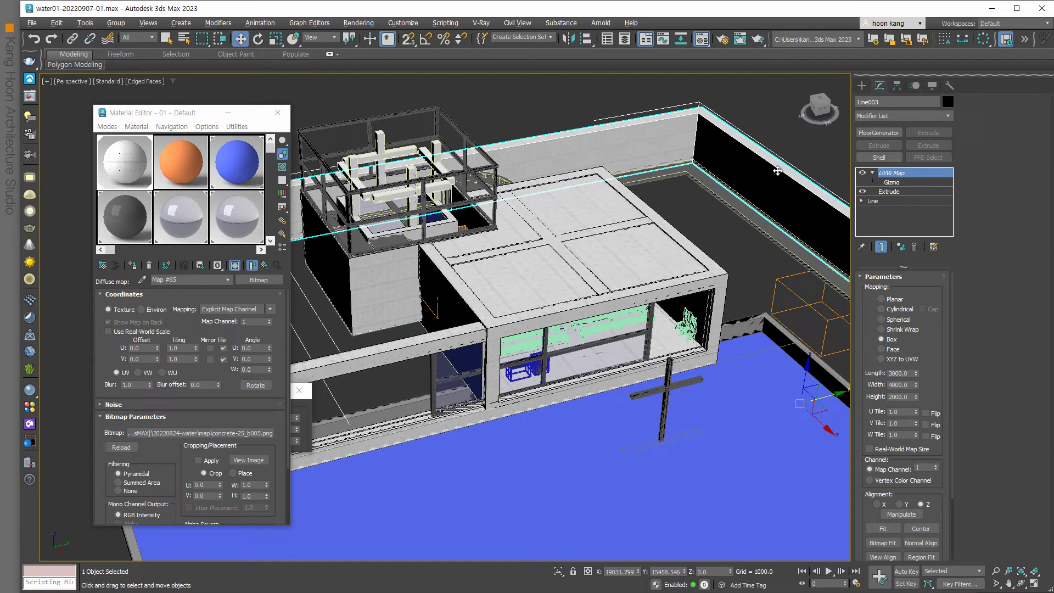
left_click(798, 228)
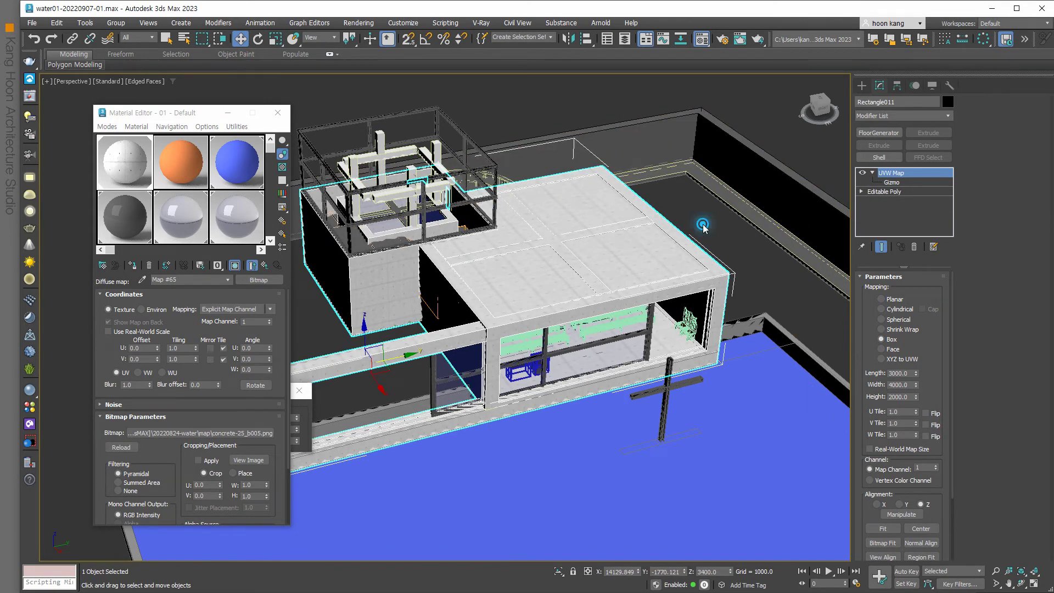
left_click(664, 229)
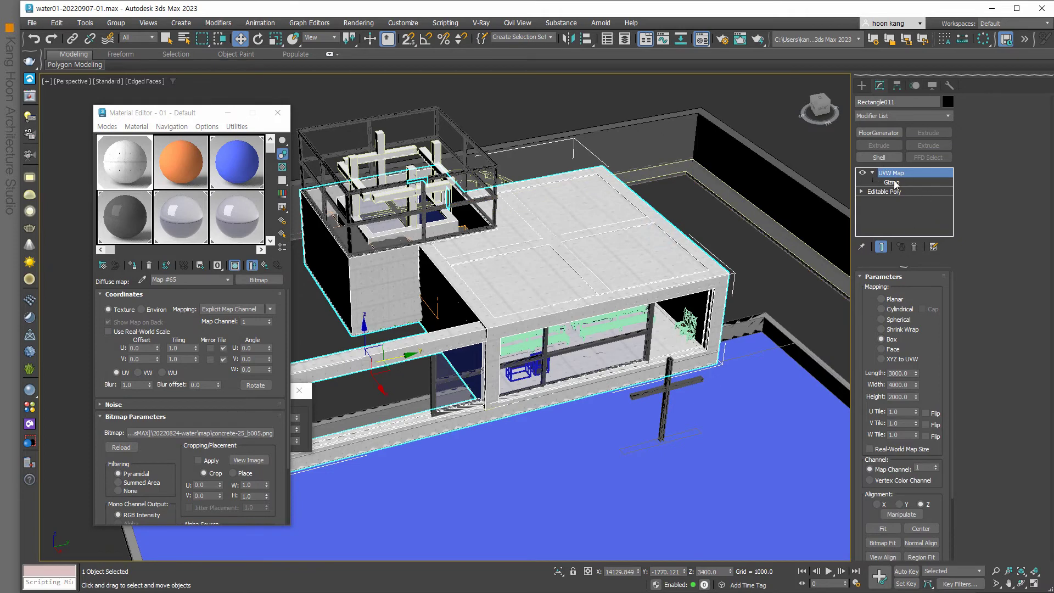
left_click(872, 173)
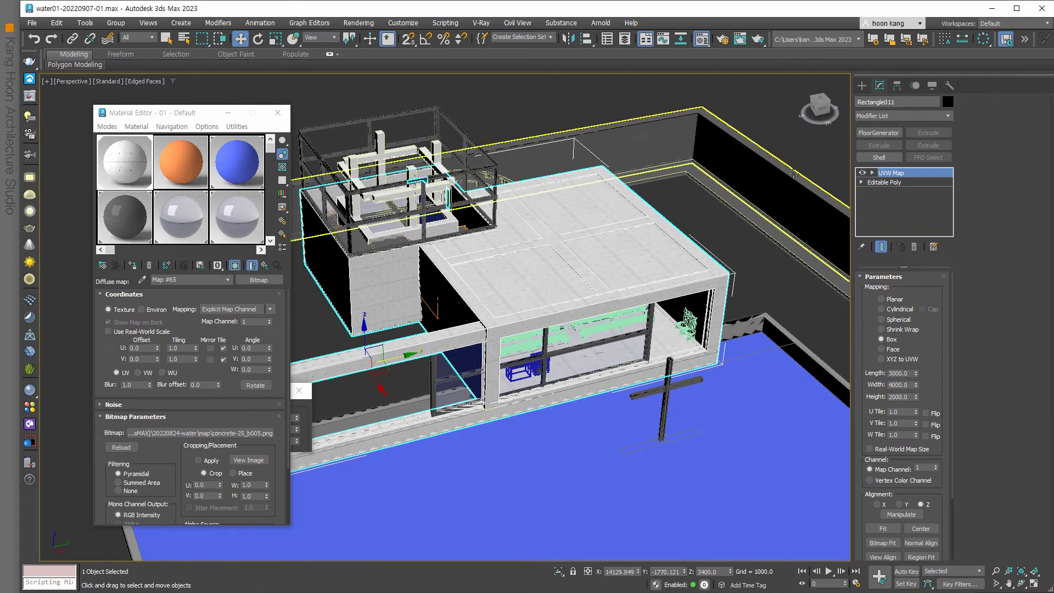
left_click(792, 172)
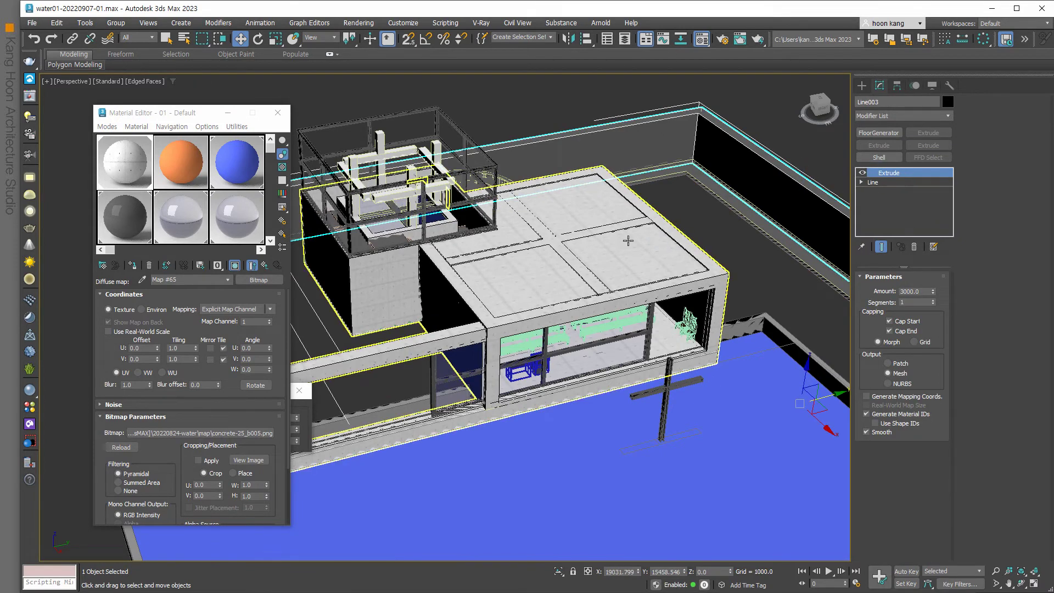
left_click(664, 231)
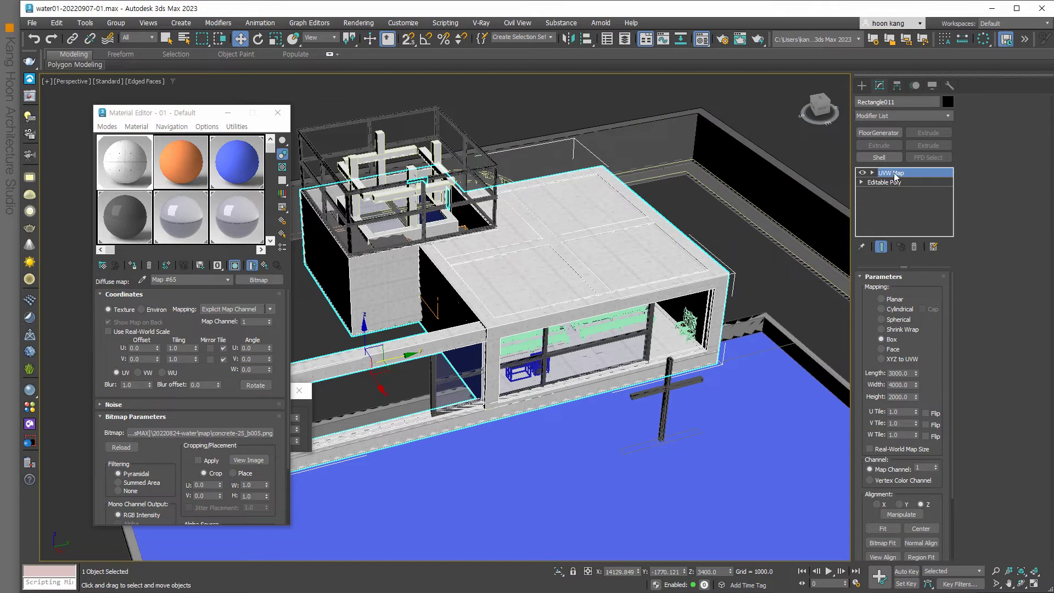
left_click_drag(893, 179, 796, 183)
left_click(796, 182)
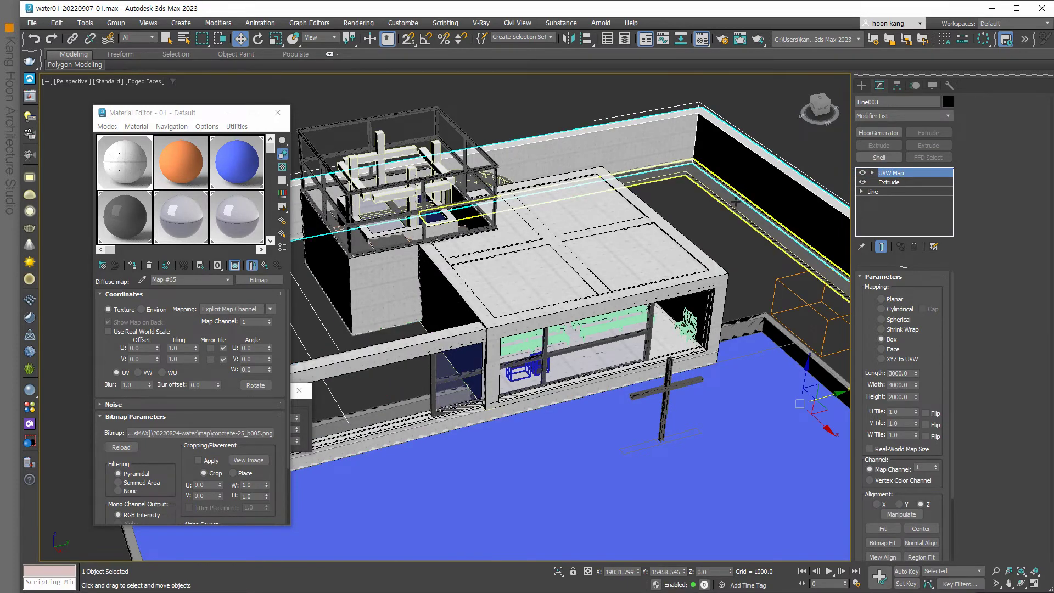
left_click(700, 217)
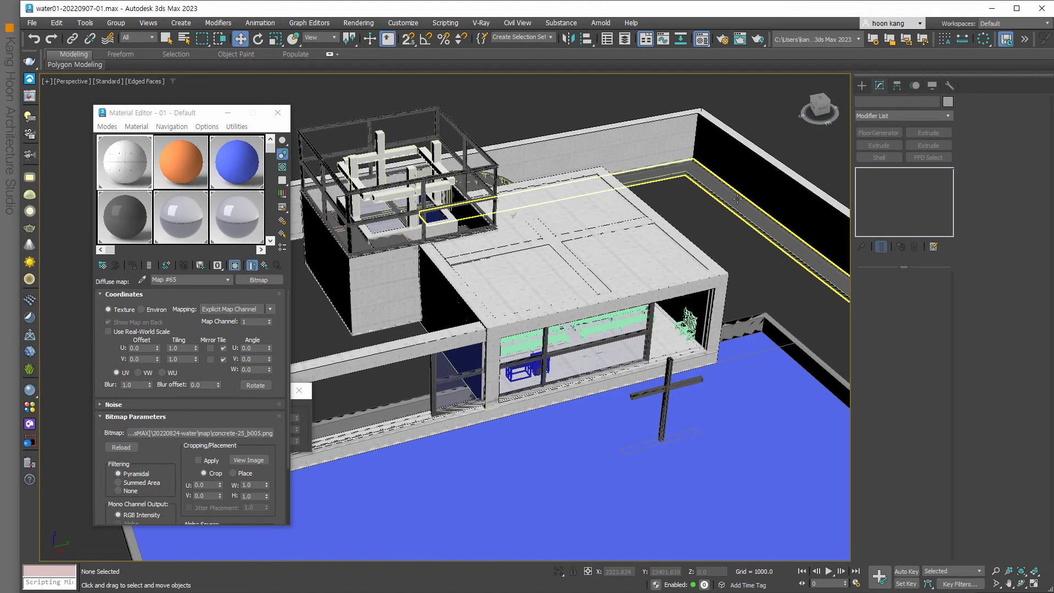
- Copy Line003's UVW Map modifier onto the lower wall Line004
left_click(764, 172)
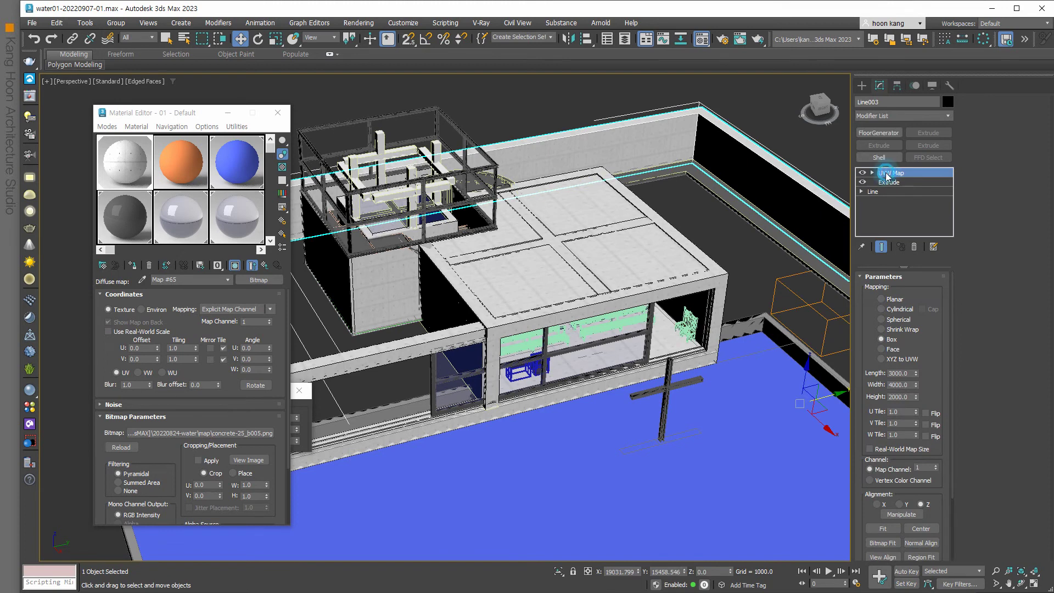
left_click_drag(890, 172, 760, 225)
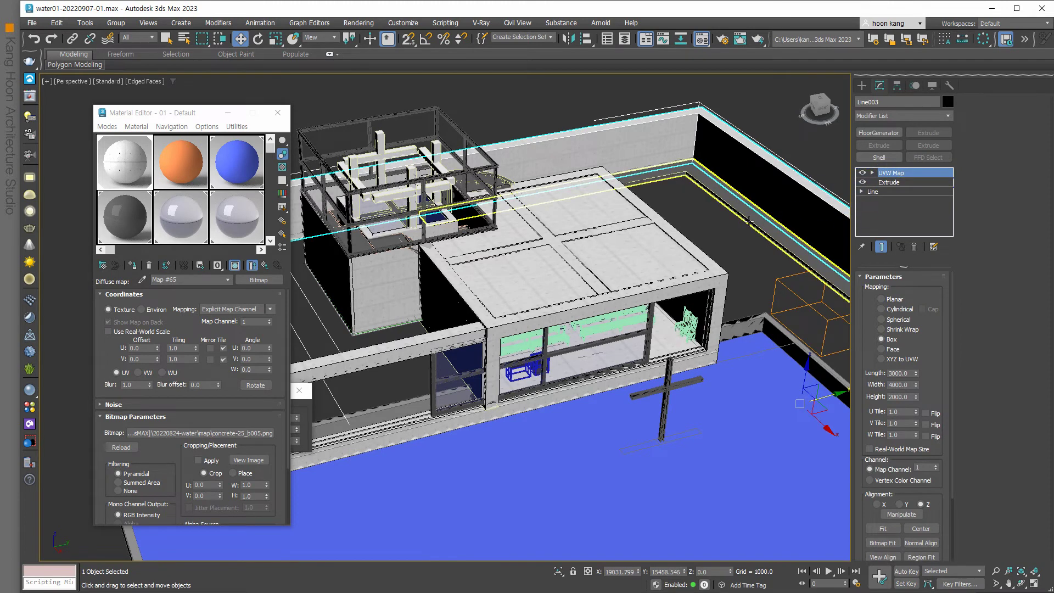
left_click(748, 223)
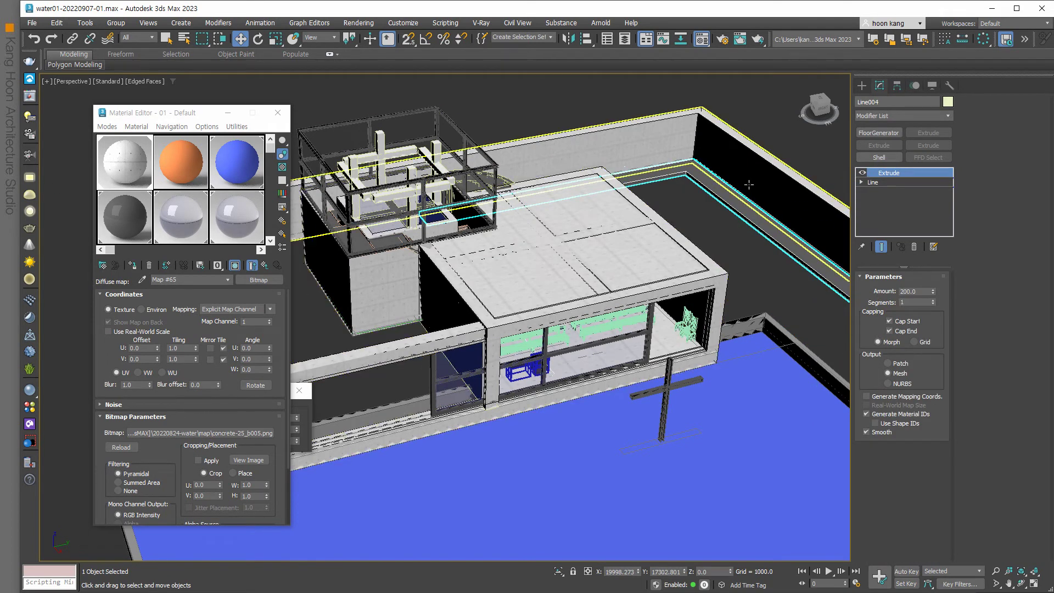
left_click(774, 175)
left_click_drag(897, 174, 745, 209)
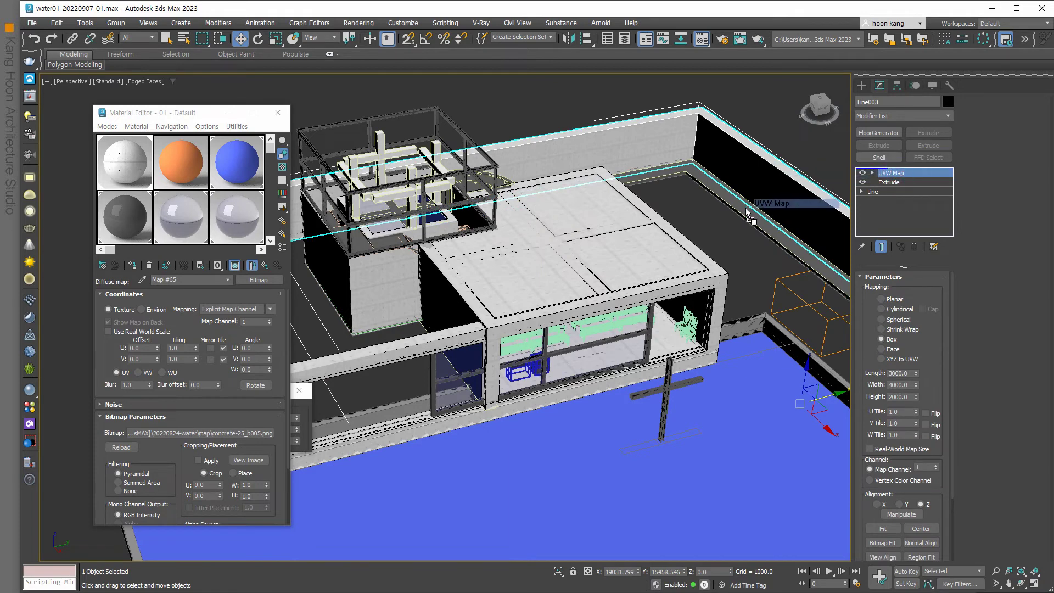
left_click(722, 236)
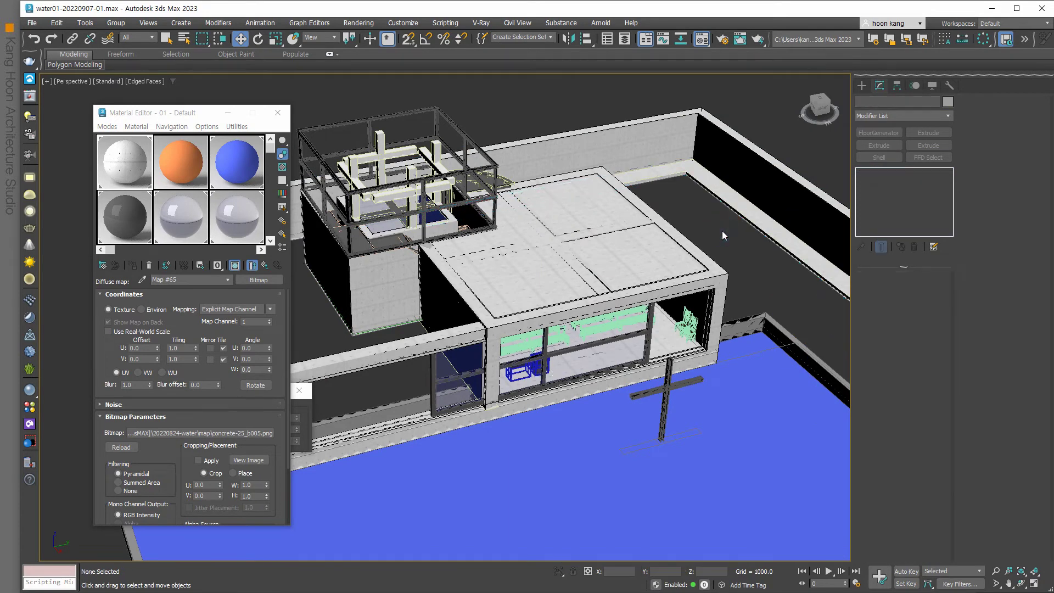
scroll(722, 236, "down", 3)
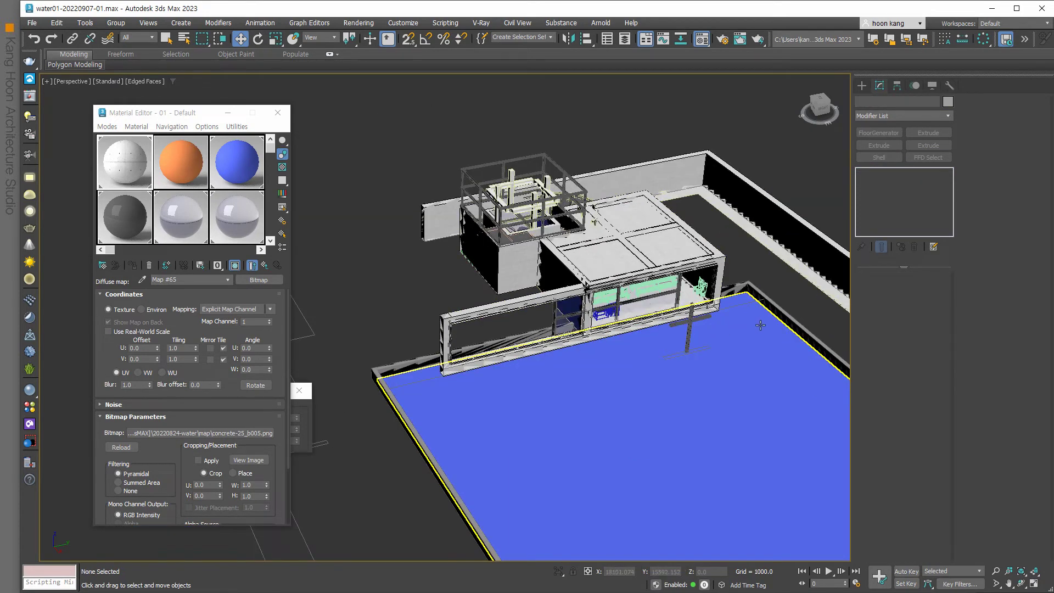
scroll(760, 325, "up", 2)
scroll(713, 313, "up", 1)
scroll(664, 302, "up", 2)
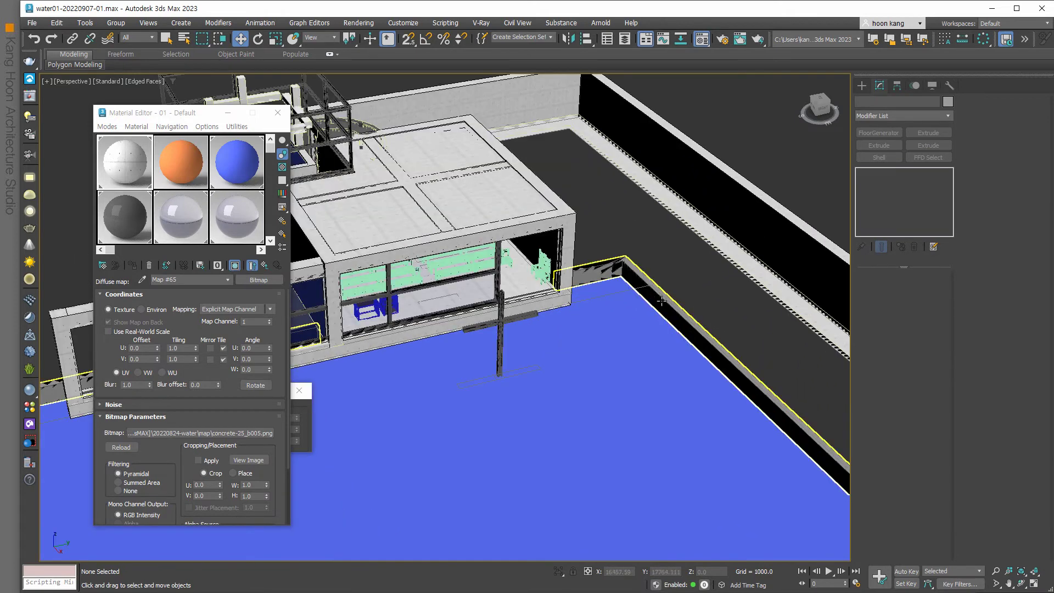
- Select the Rectangle029 front block, comparing it against wall Line003
left_click(662, 301)
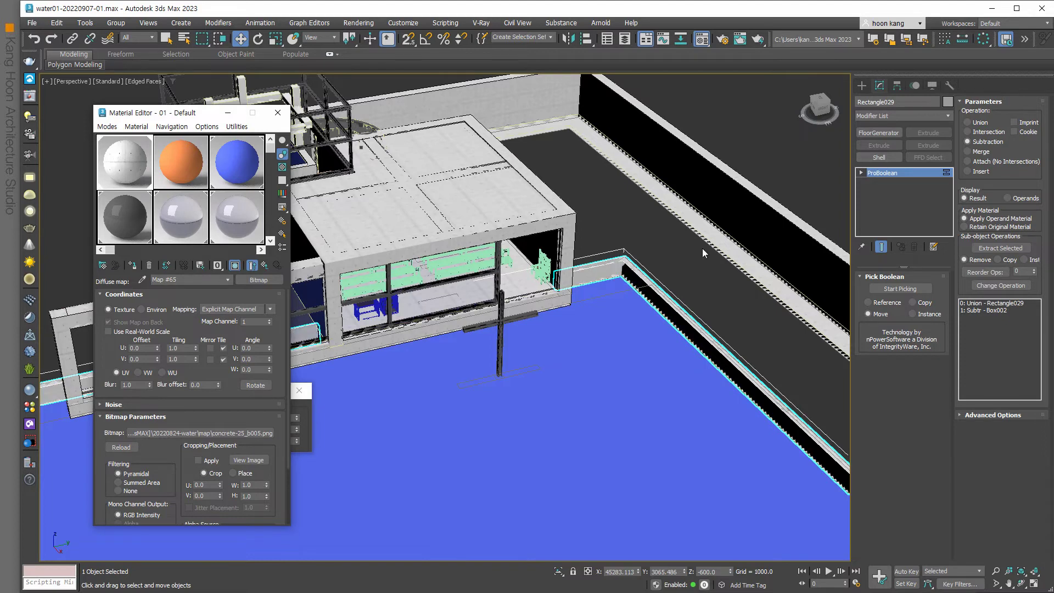
left_click(760, 215)
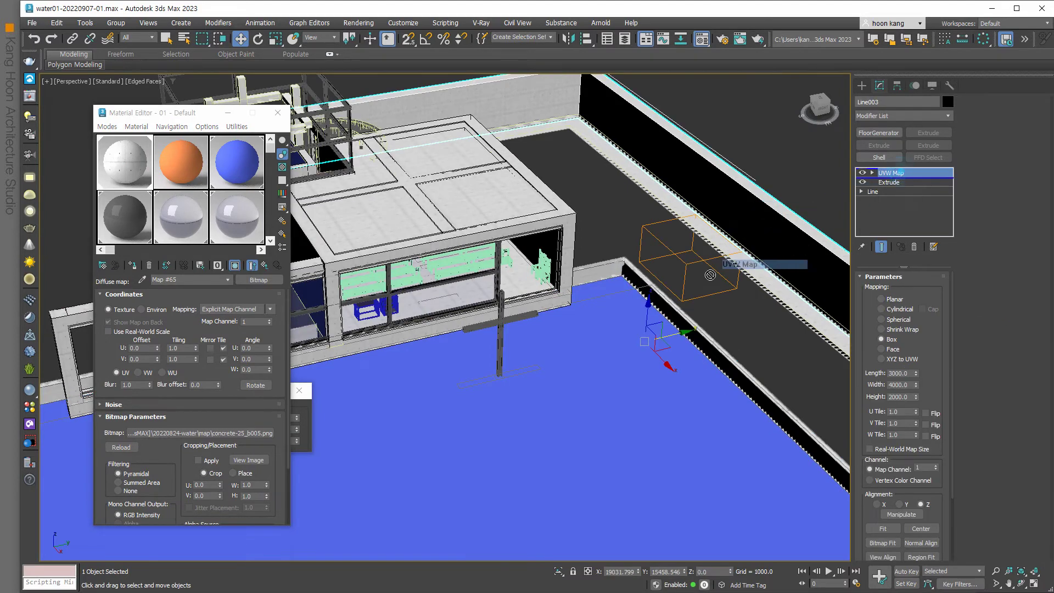
left_click(691, 324)
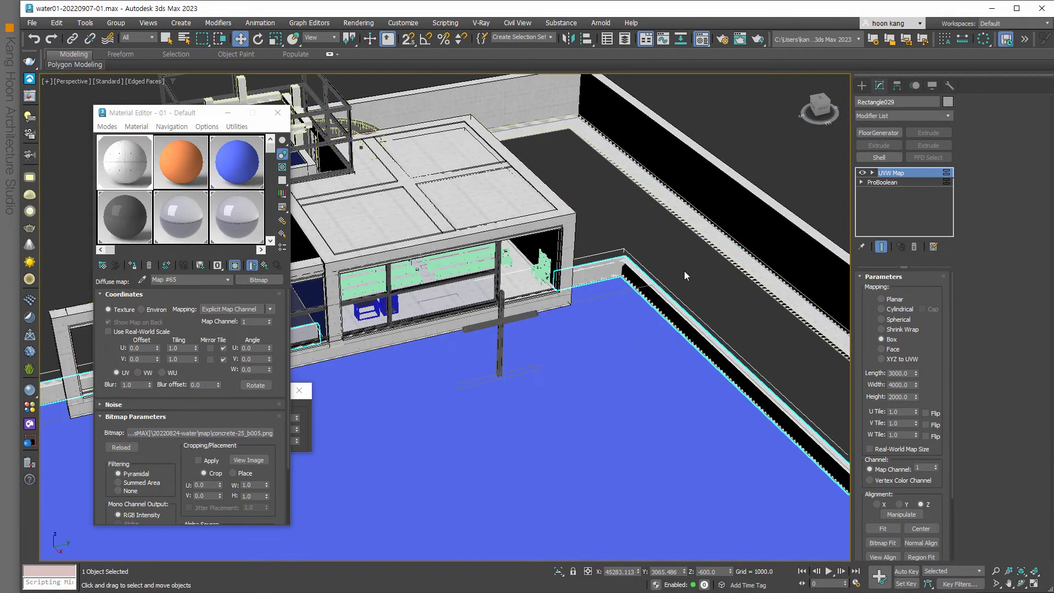
- Zoom to the window, select the glass object 유리, then restore the four-viewport layout
scroll(732, 318, "down", 2)
scroll(713, 346, "down", 2)
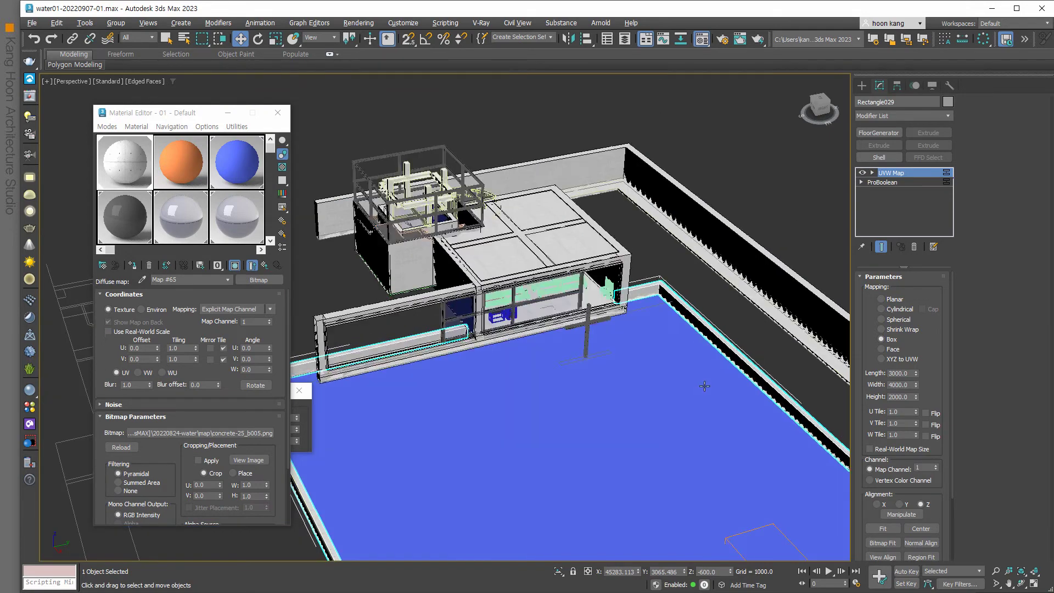
scroll(696, 373, "down", 2)
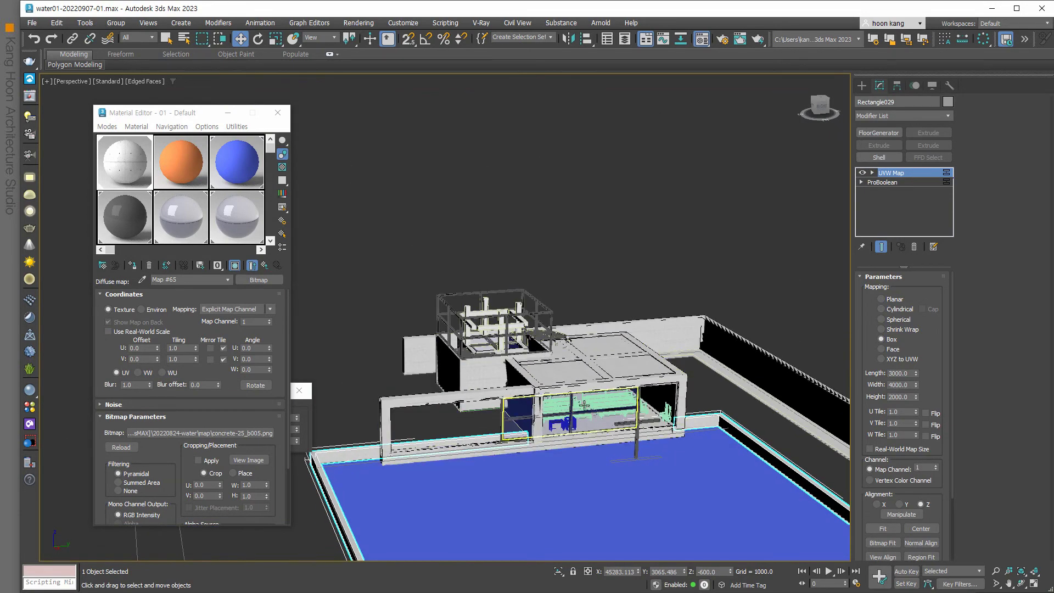
scroll(476, 338, "up", 2)
scroll(476, 337, "up", 1)
scroll(475, 337, "up", 2)
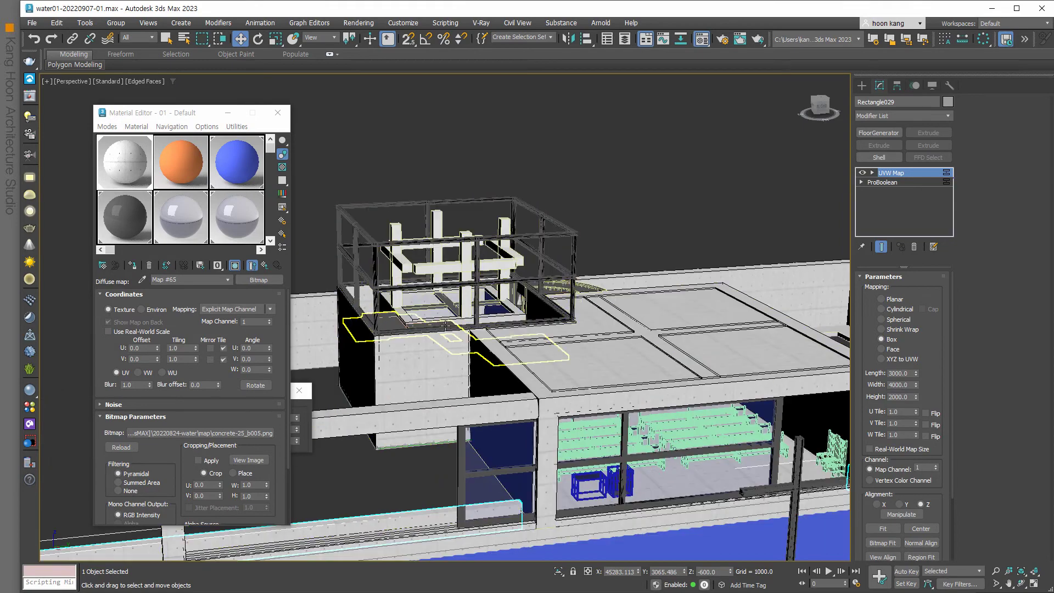
scroll(582, 426, "down", 2)
scroll(691, 513, "up", 2)
scroll(691, 512, "up", 2)
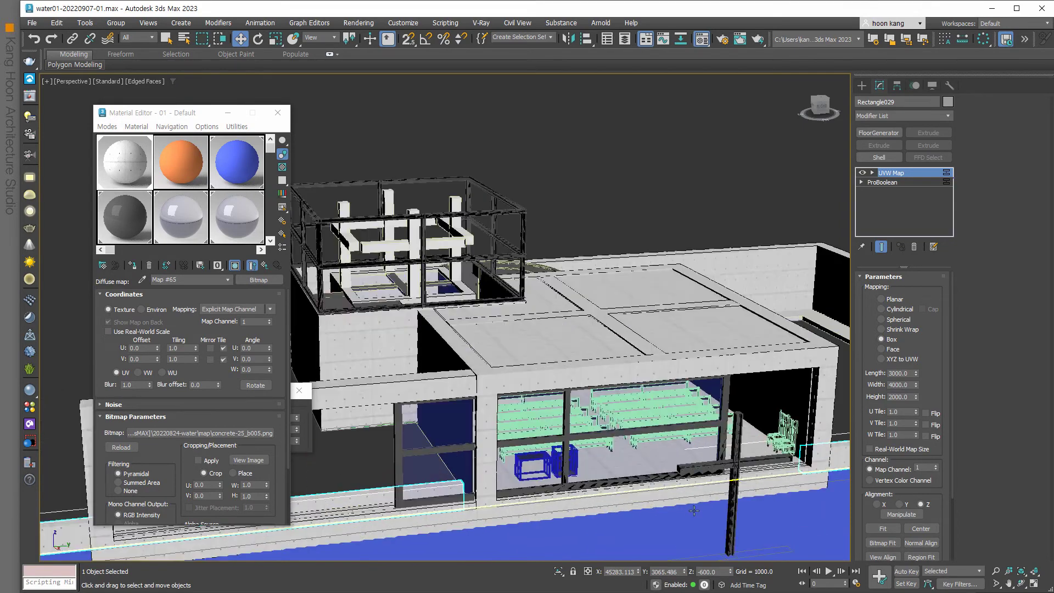
scroll(689, 503, "up", 4)
left_click(573, 419)
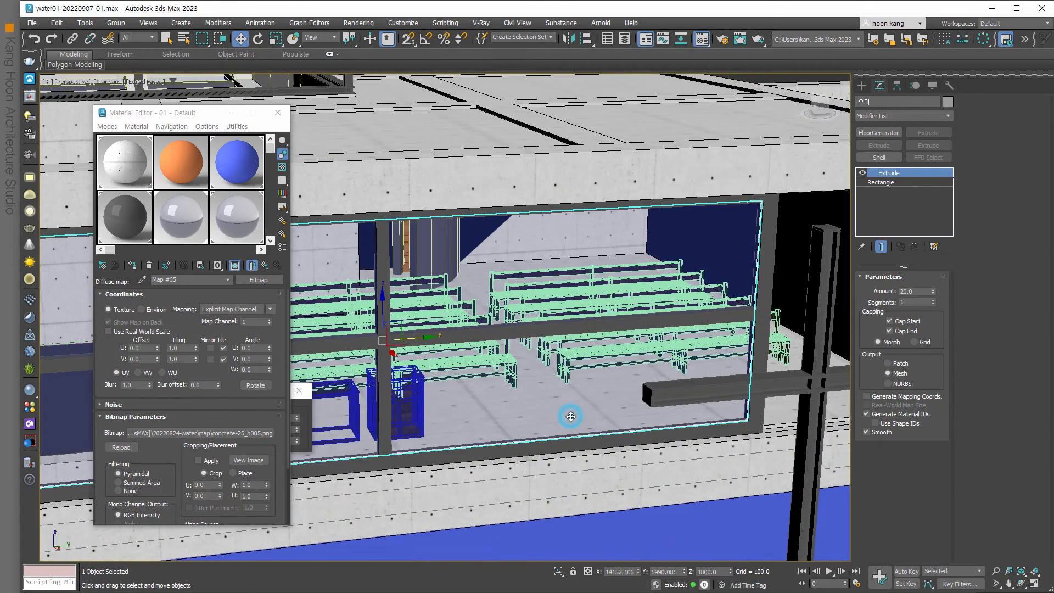
scroll(573, 422, "down", 4)
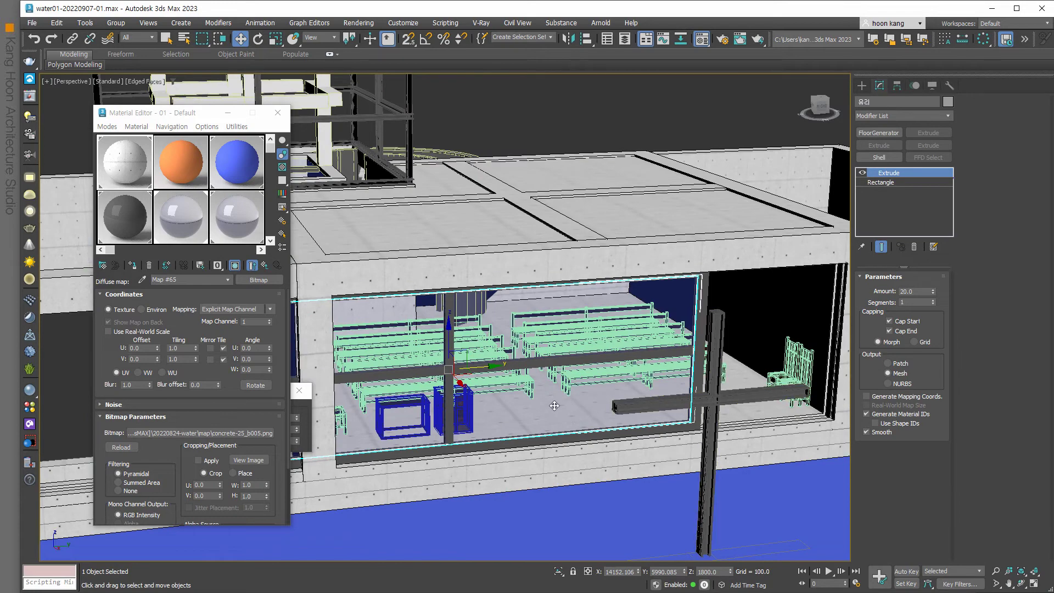
scroll(523, 407, "down", 2)
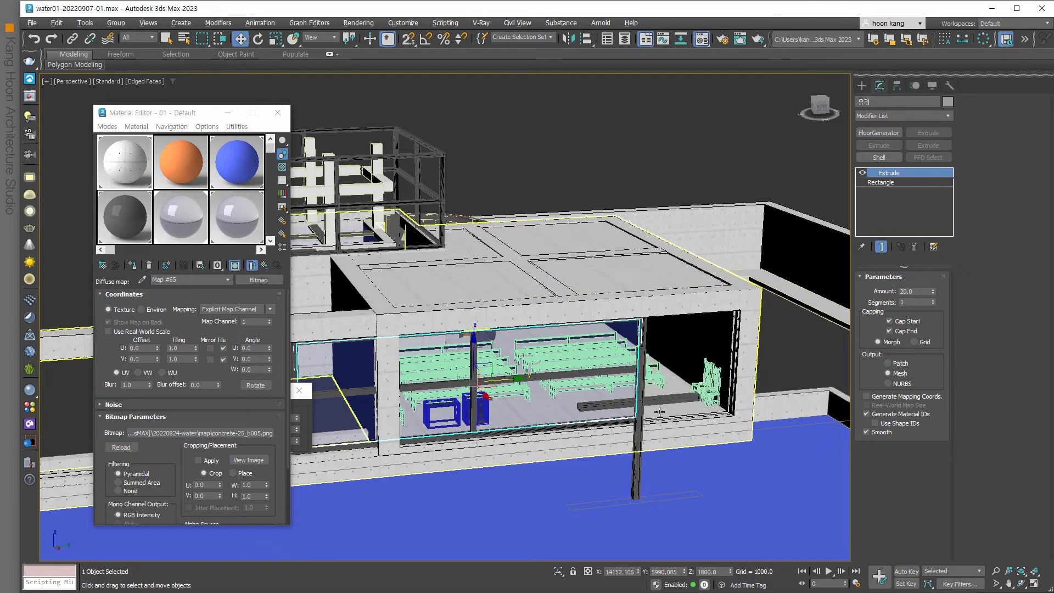
key("alt+w")
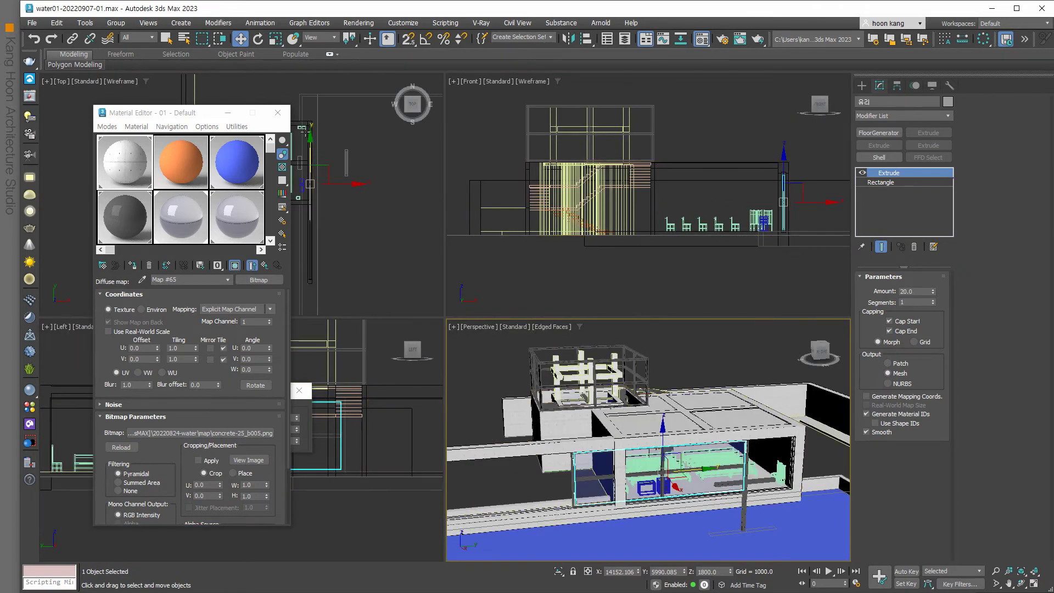
- Close the Material Editor, clear the selection and pick the Standard Primitives Box tool
left_click(278, 113)
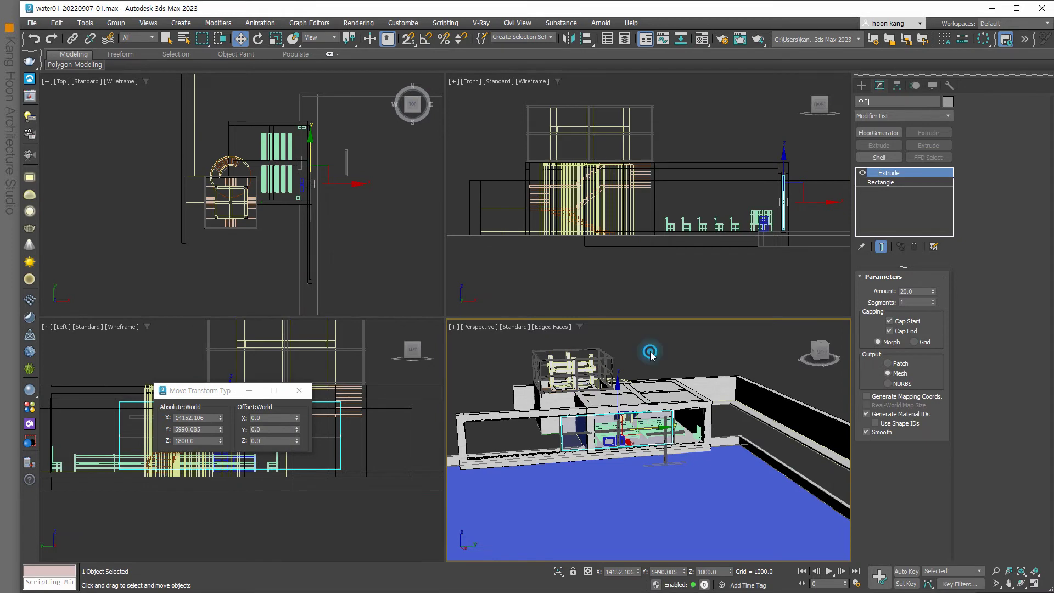
left_click(650, 353)
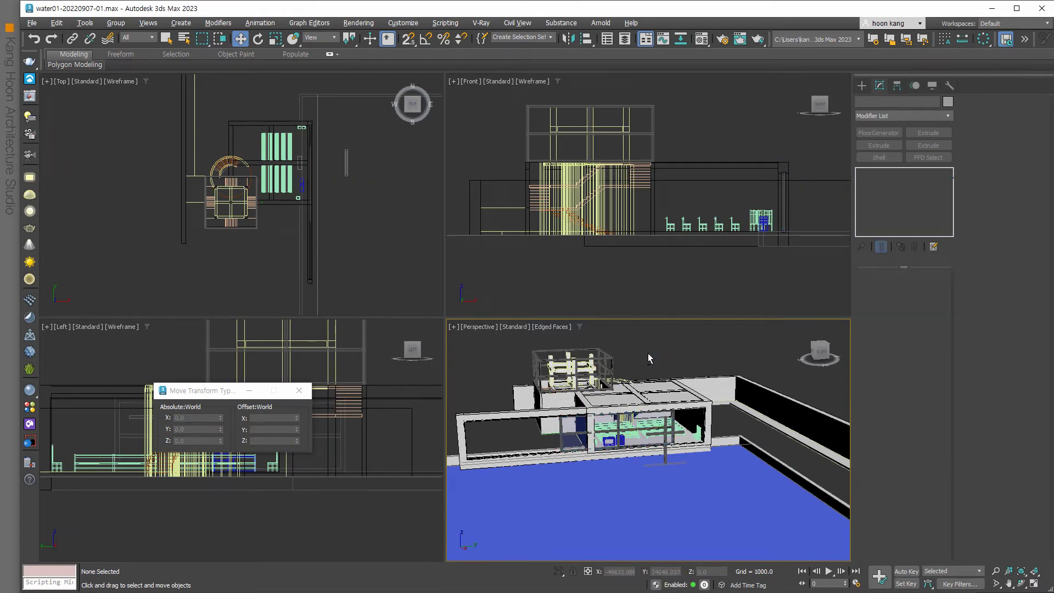
left_click(861, 86)
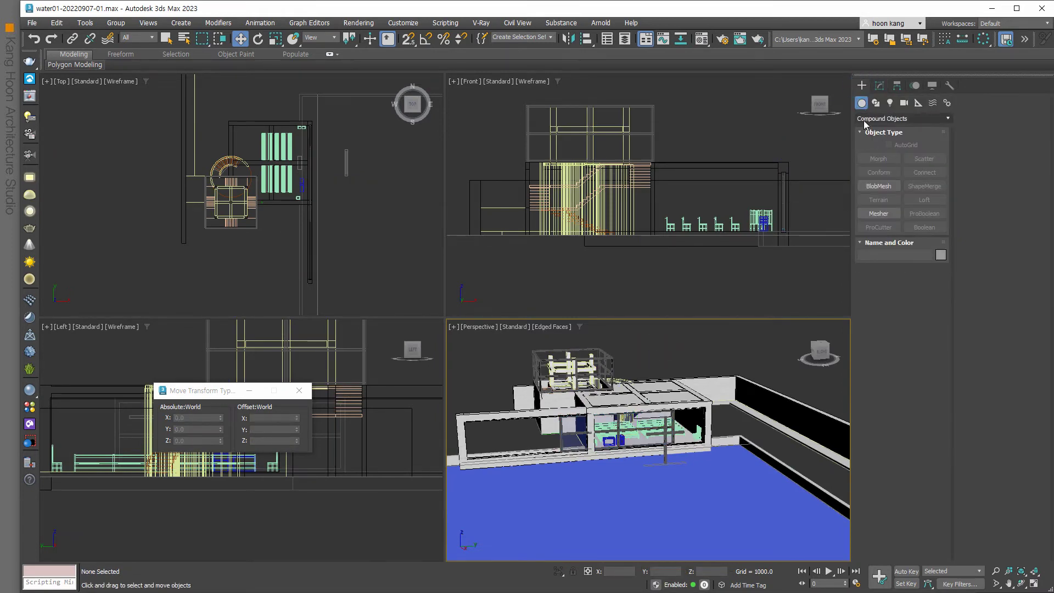
left_click(872, 119)
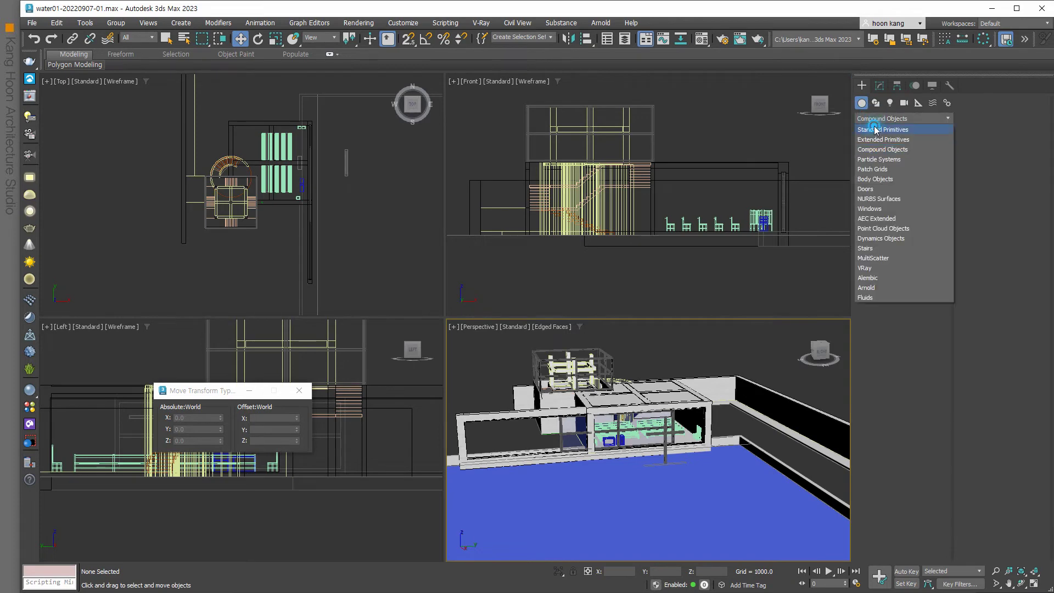
left_click(876, 130)
left_click(880, 158)
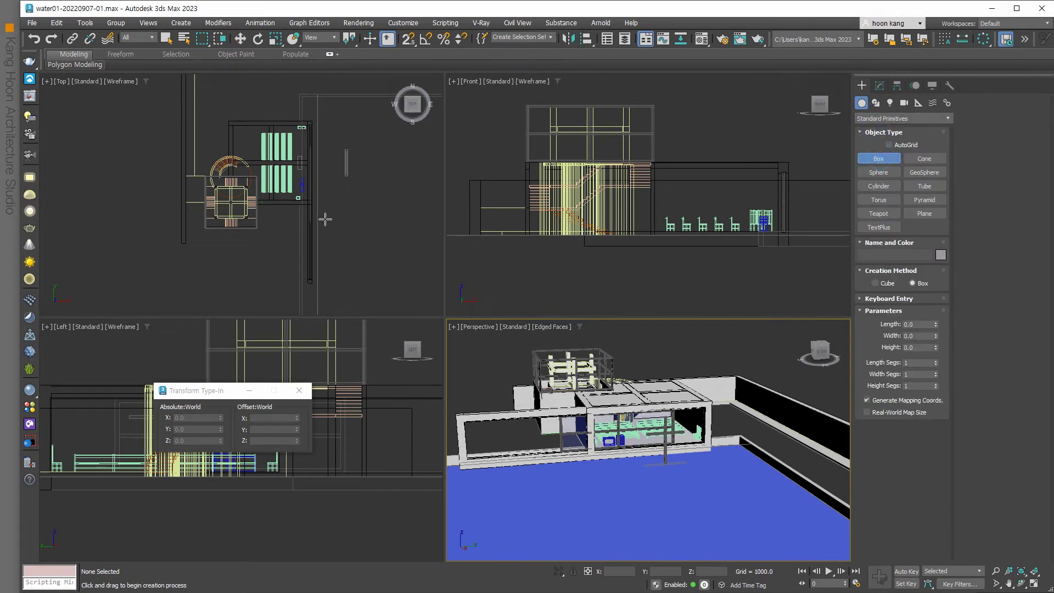
- Draw Box002 about 5884 × 5884 × 5737 beside the house and zoom to it in Perspective
scroll(329, 242, "down", 3)
middle_click_drag(382, 250, 234, 219)
scroll(308, 197, "down", 1)
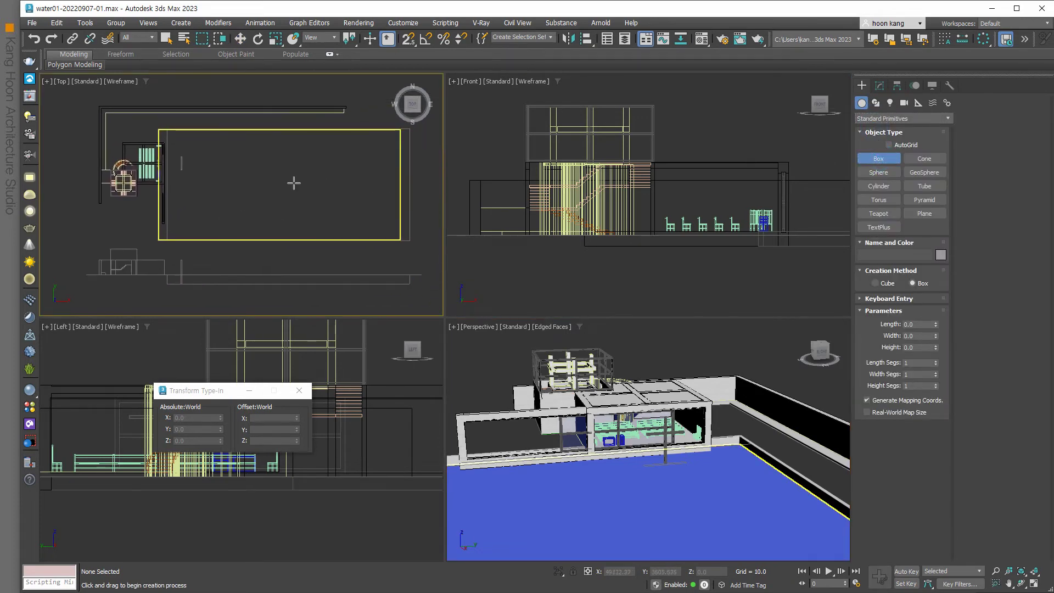
left_click_drag(293, 183, 317, 206)
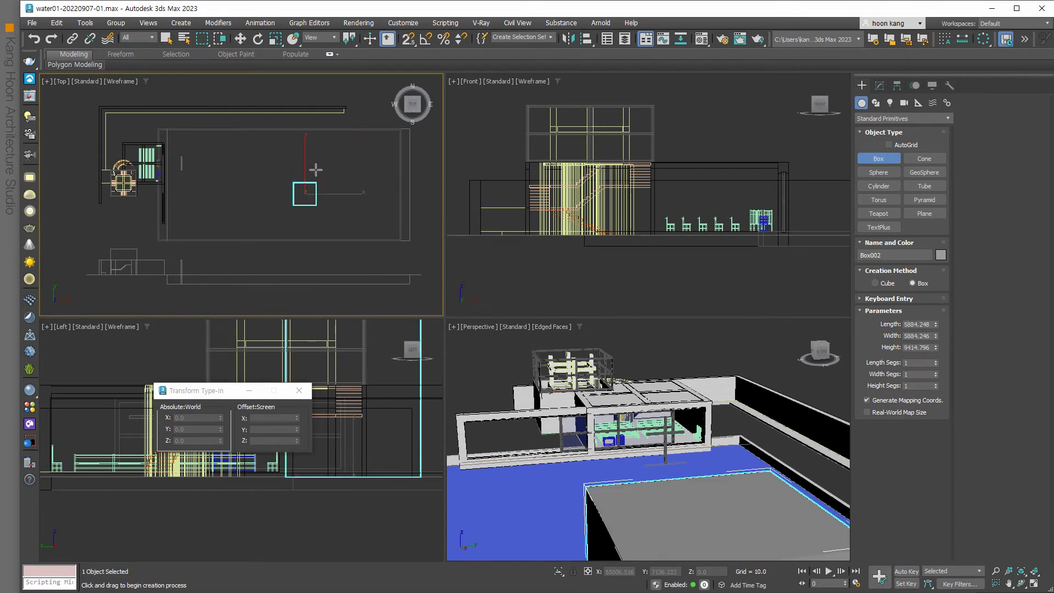
left_click(308, 184)
scroll(635, 307, "down", 2)
middle_click(681, 436)
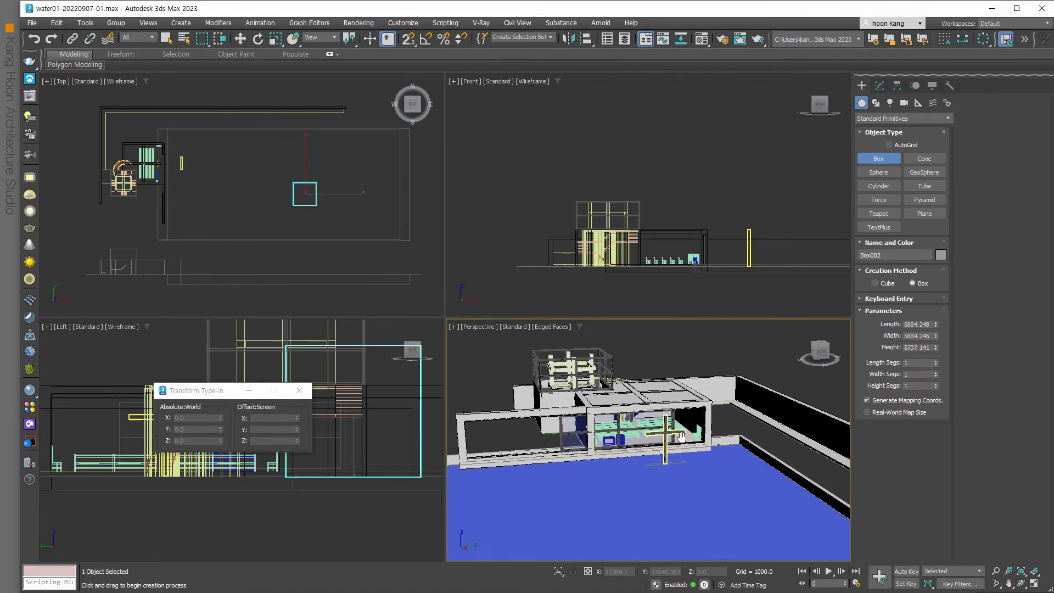
scroll(680, 436, "up", 5)
mouse_move(653, 379)
middle_mouse_down("alt")
mouse_move(648, 478)
mouse_move(699, 477)
middle_mouse_up("alt")
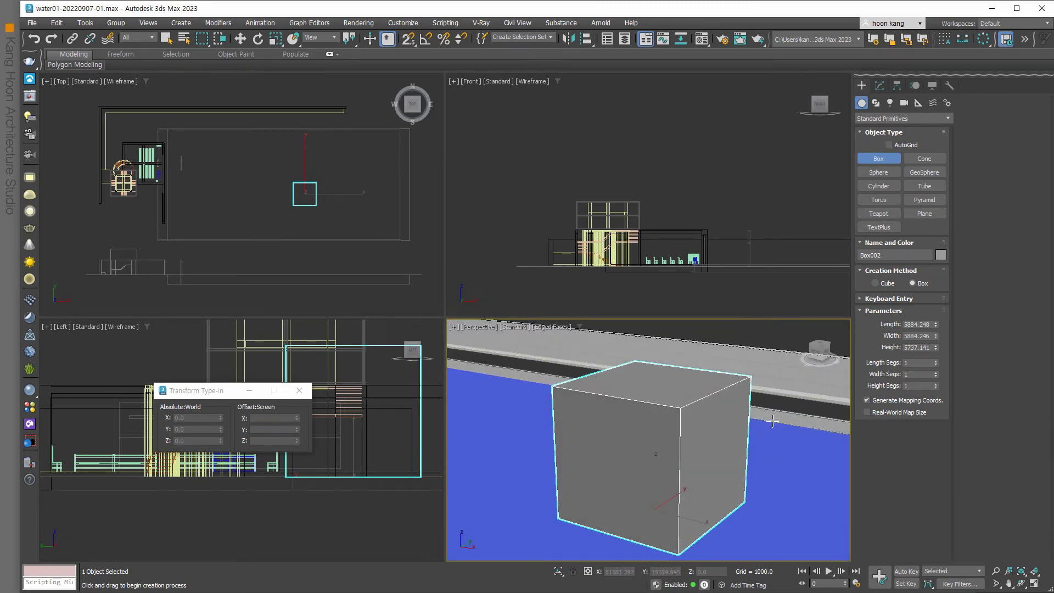
- Convert the unused 15 - Default material slot into a VRayMtl
key("m")
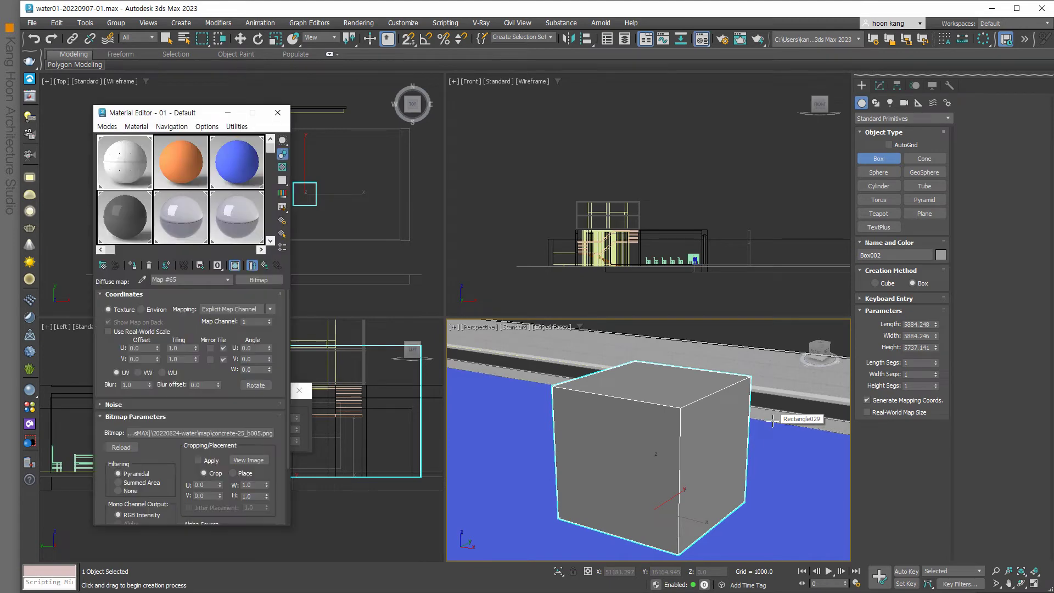
left_click(177, 211)
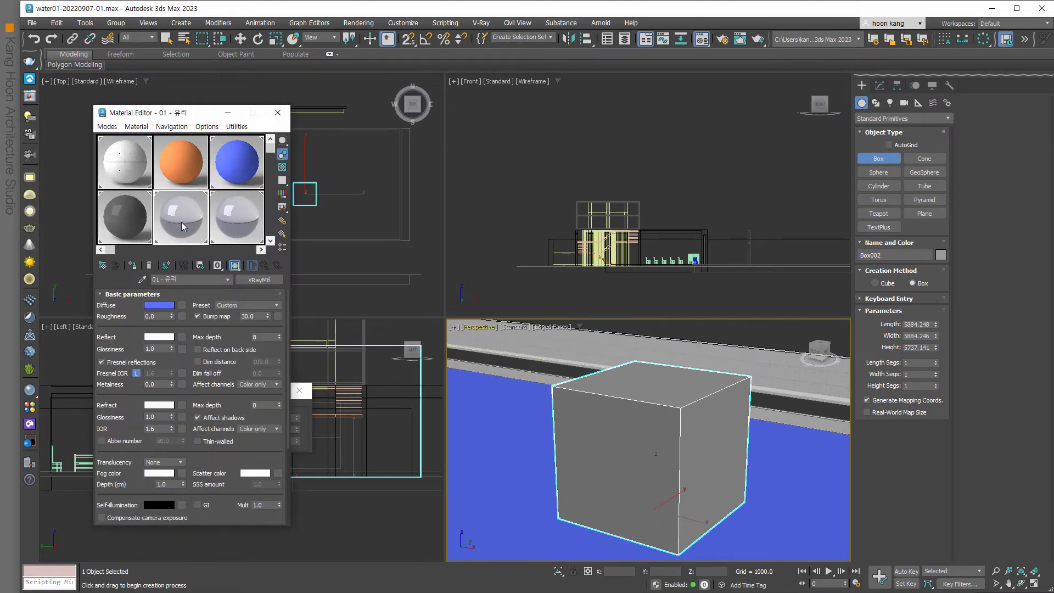
left_click_drag(206, 193, 167, 198)
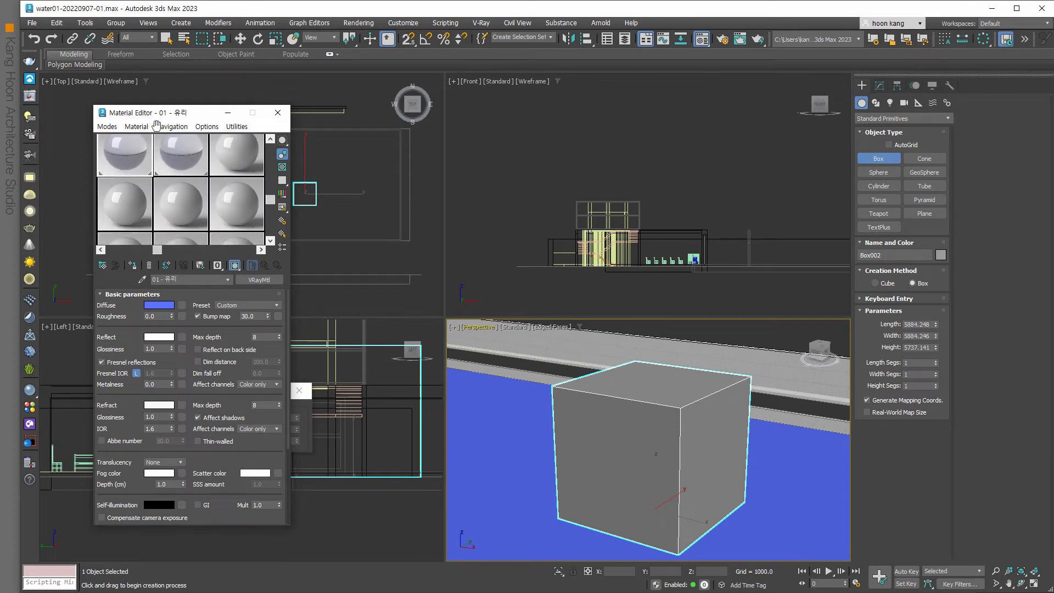
left_click(167, 198)
left_click(258, 280)
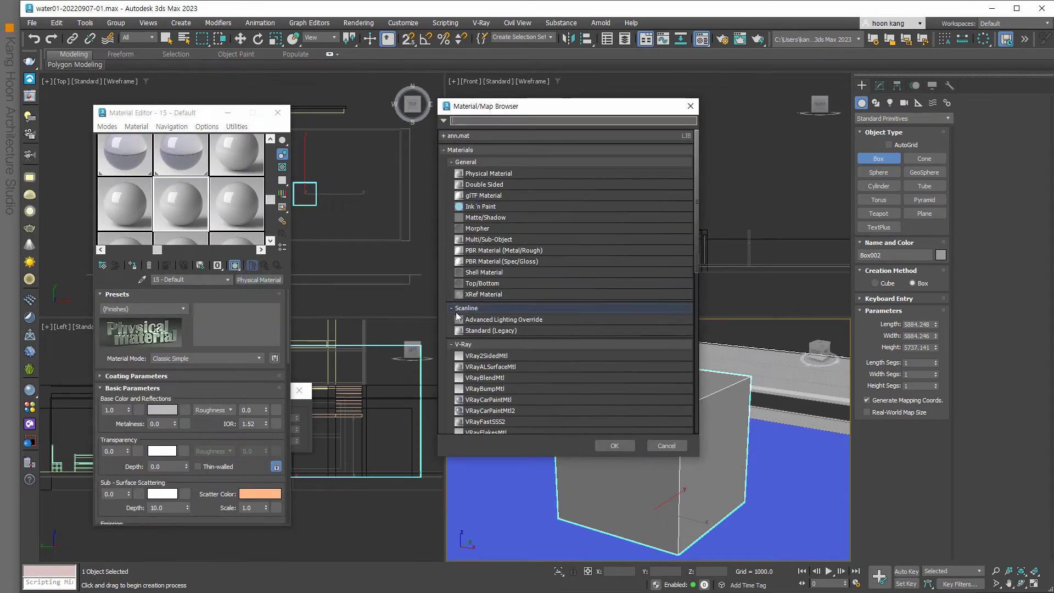
scroll(488, 362, "down", 2)
scroll(487, 412, "down", 2)
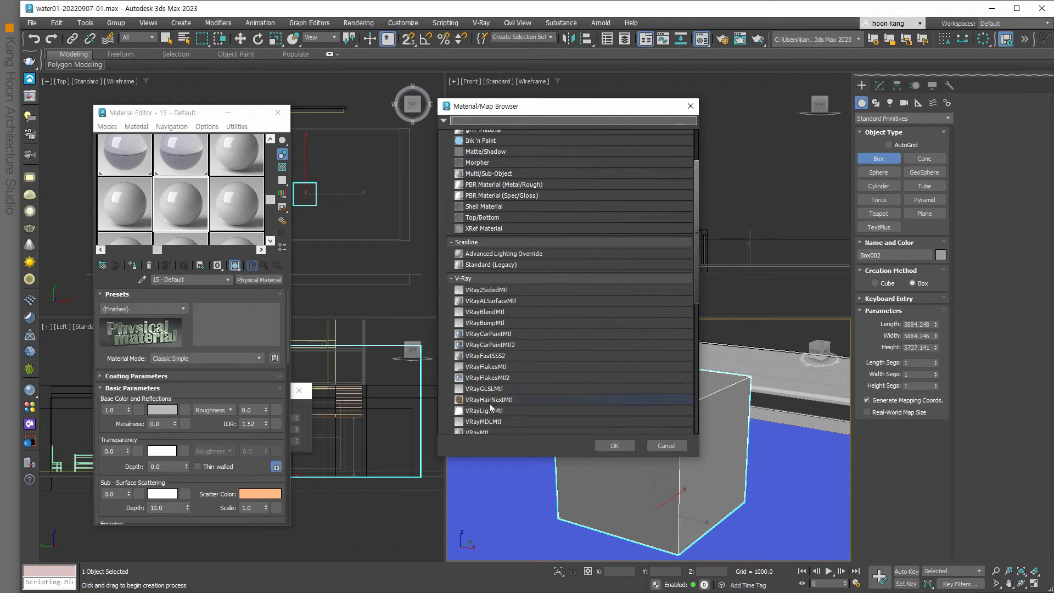
scroll(487, 417, "down", 2)
double_click(488, 419)
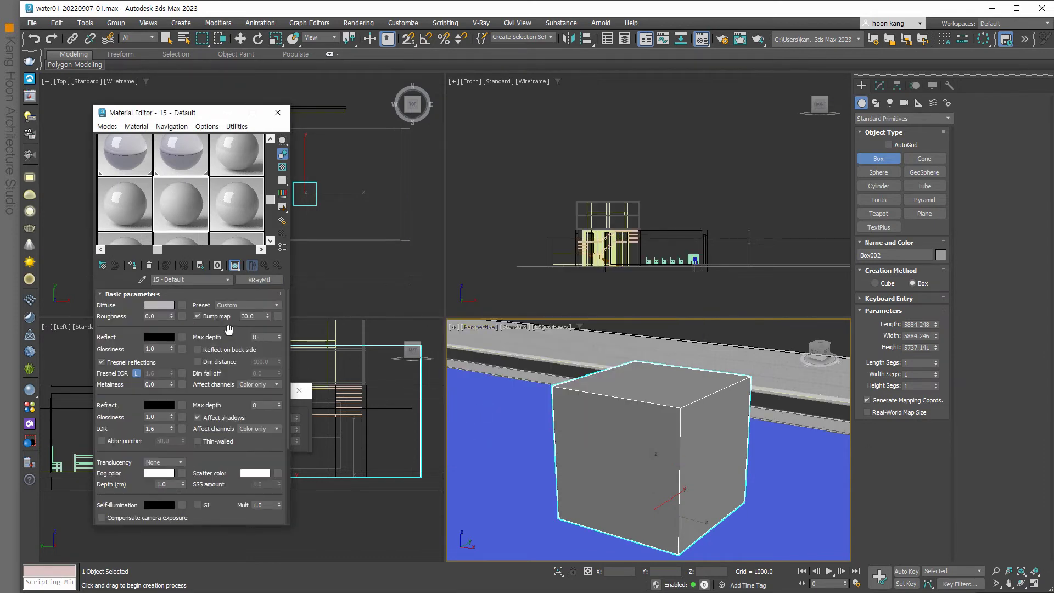
- Choose Bitmap as the VRayMtl's diffuse map
left_click(183, 306)
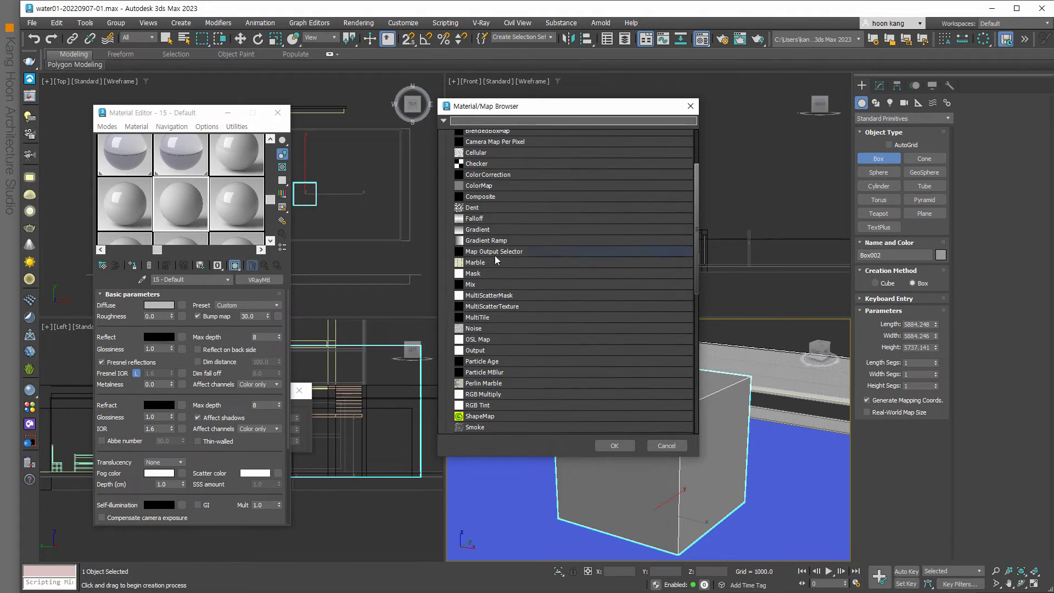
scroll(483, 200, "up", 3)
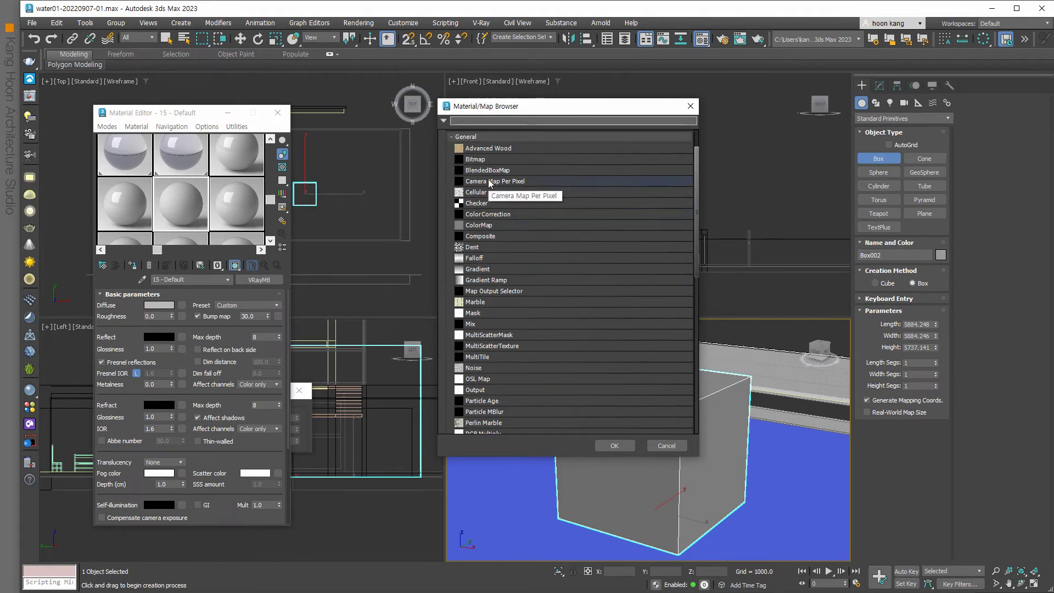
double_click(483, 160)
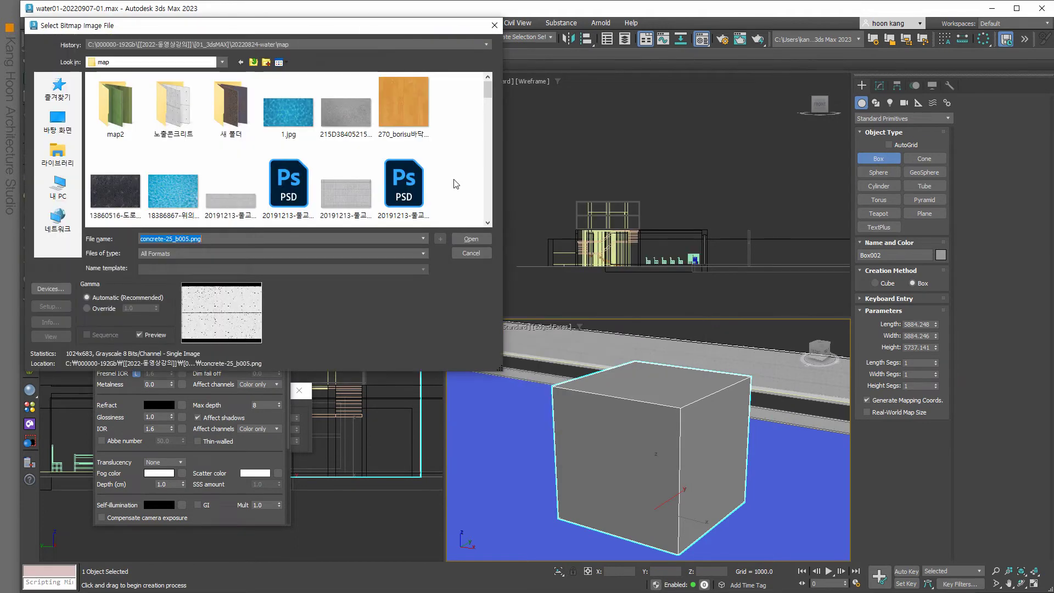
- Load Marbtlbp.jpg as the diffuse bitmap and assign the red-tile material to Box002
scroll(328, 171, "down", 2)
scroll(328, 170, "down", 2)
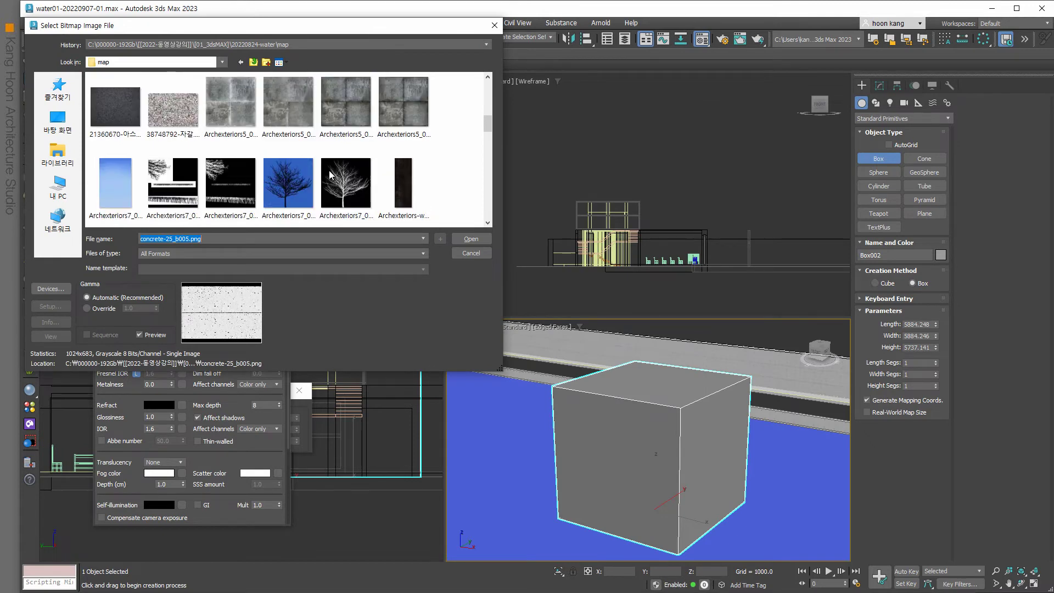
scroll(328, 170, "down", 2)
scroll(328, 170, "down", 1)
scroll(328, 170, "down", 3)
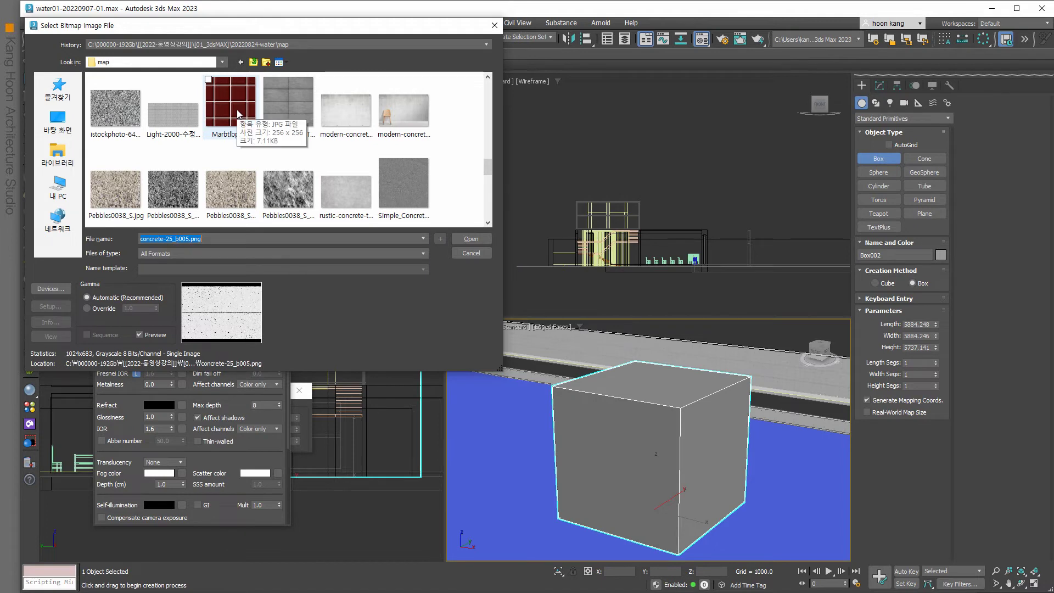
scroll(241, 118, "down", 2)
scroll(253, 123, "down", 2)
scroll(269, 134, "down", 2)
scroll(270, 136, "up", 1)
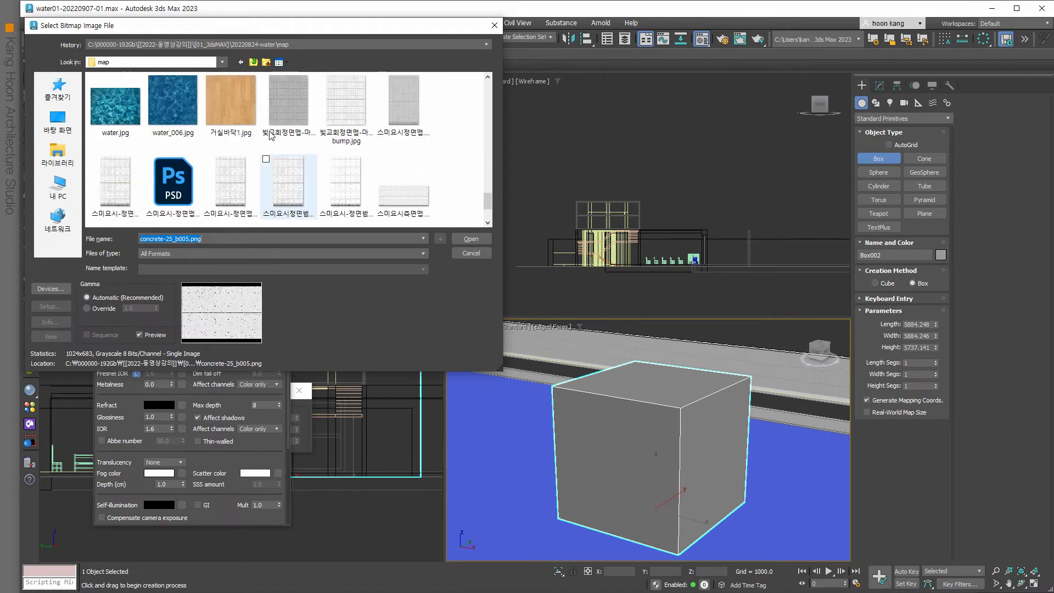
scroll(271, 135, "up", 1)
scroll(270, 135, "up", 1)
scroll(264, 129, "up", 1)
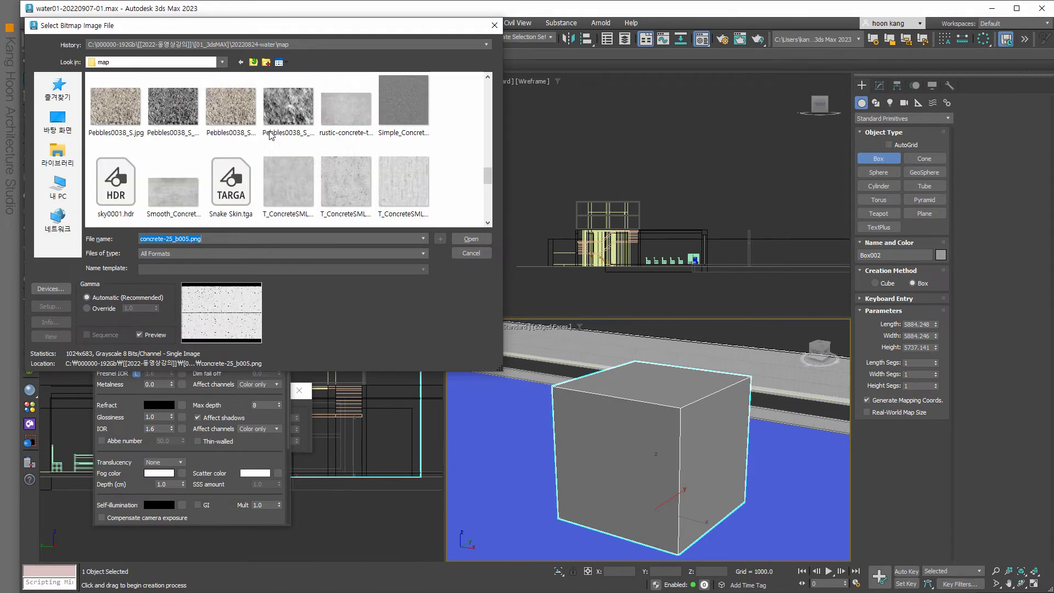
scroll(247, 118, "up", 1)
left_click(235, 109)
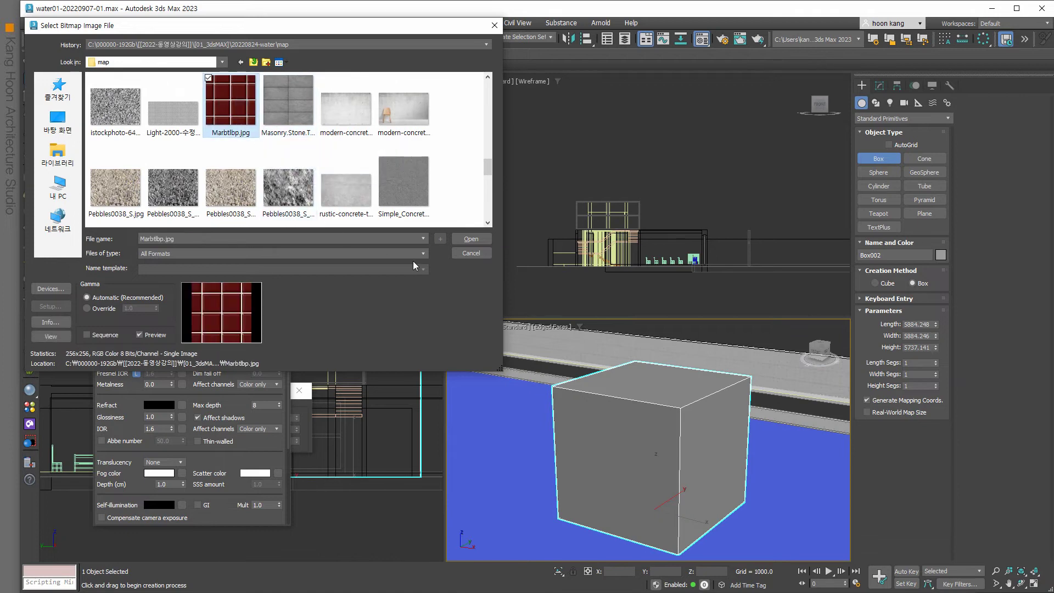
left_click(471, 239)
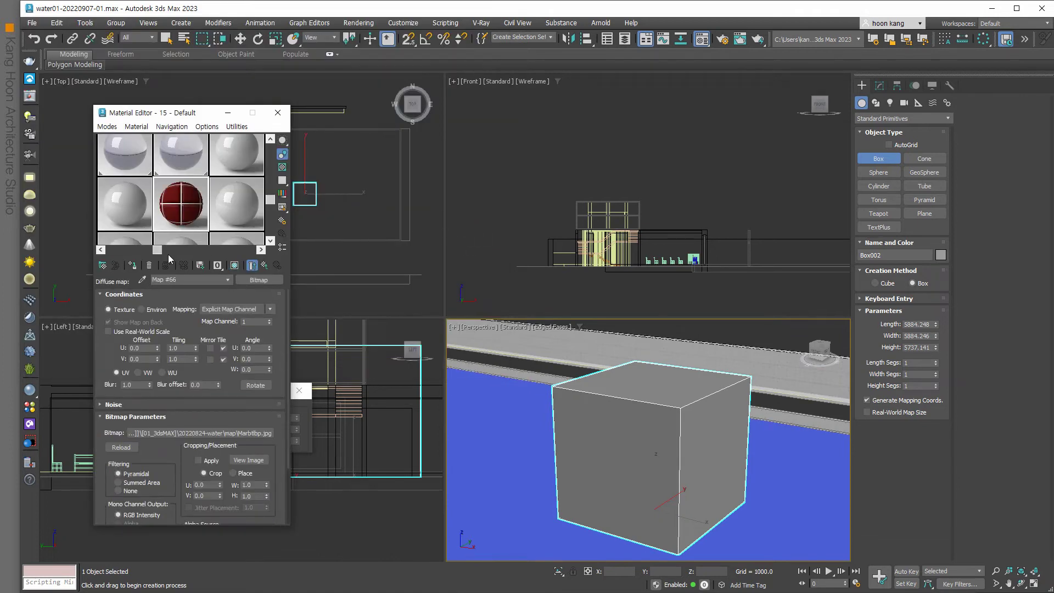
left_click(133, 265)
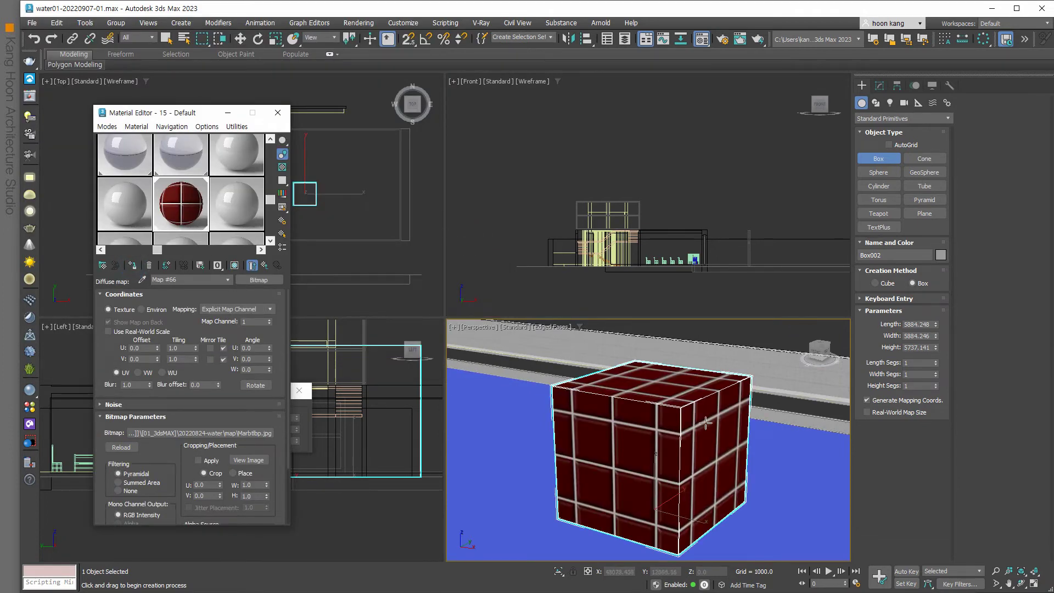
left_click(879, 85)
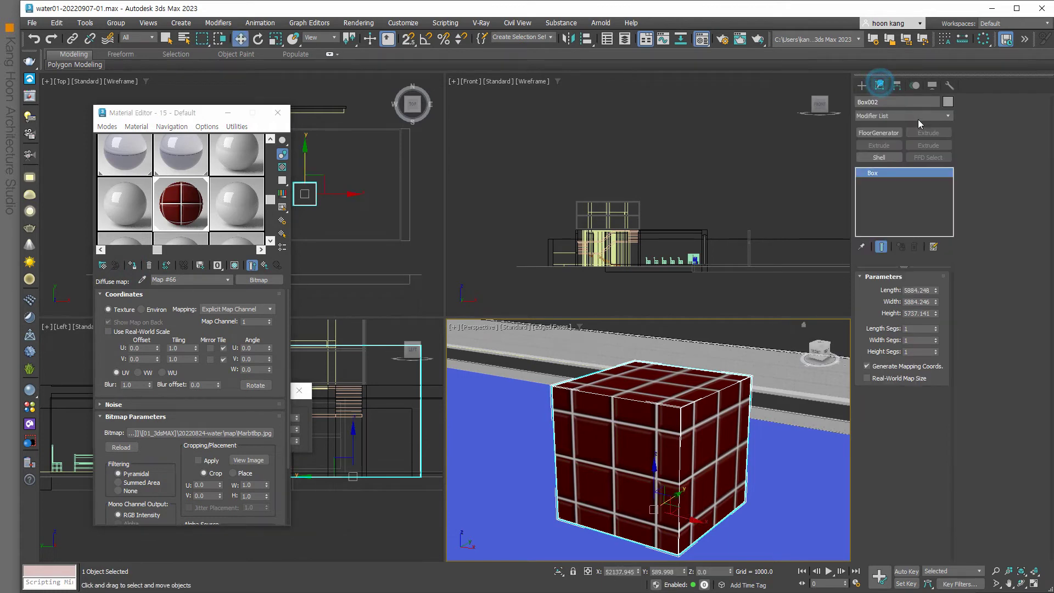
- Add a Box-mode UVW Map to Box002 with Length, Width and Height all 3000
left_click(946, 116)
left_click_drag(947, 165, 948, 422)
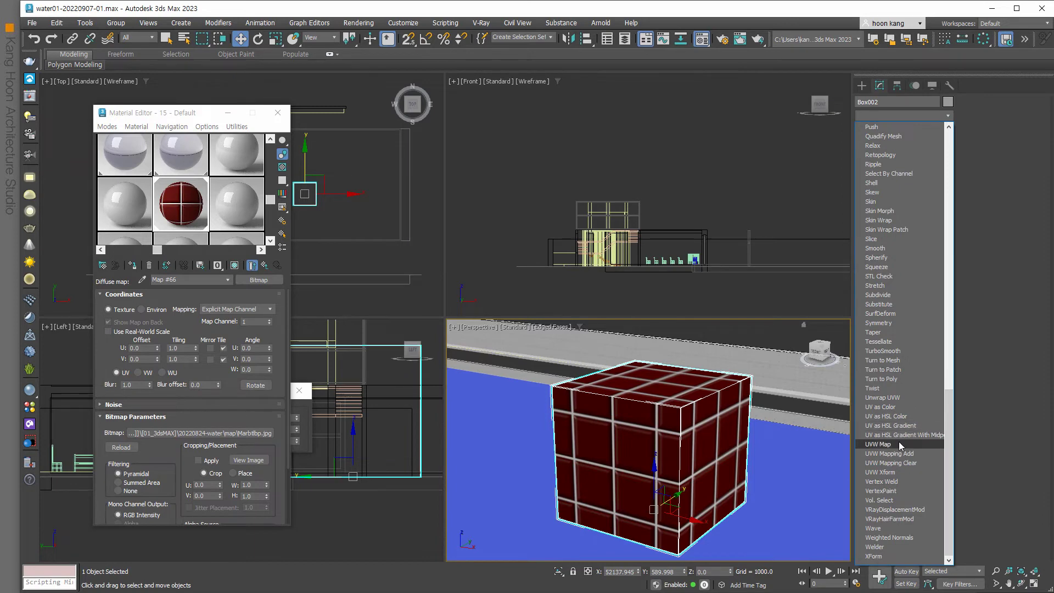
left_click(898, 443)
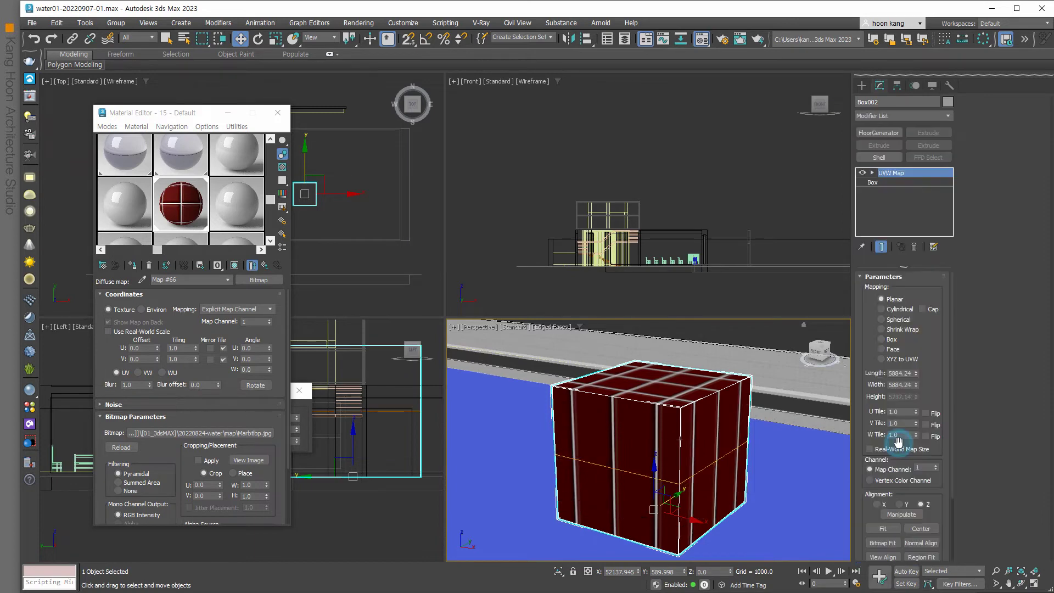
left_click(882, 340)
middle_click_drag(713, 460, 698, 464, "alt")
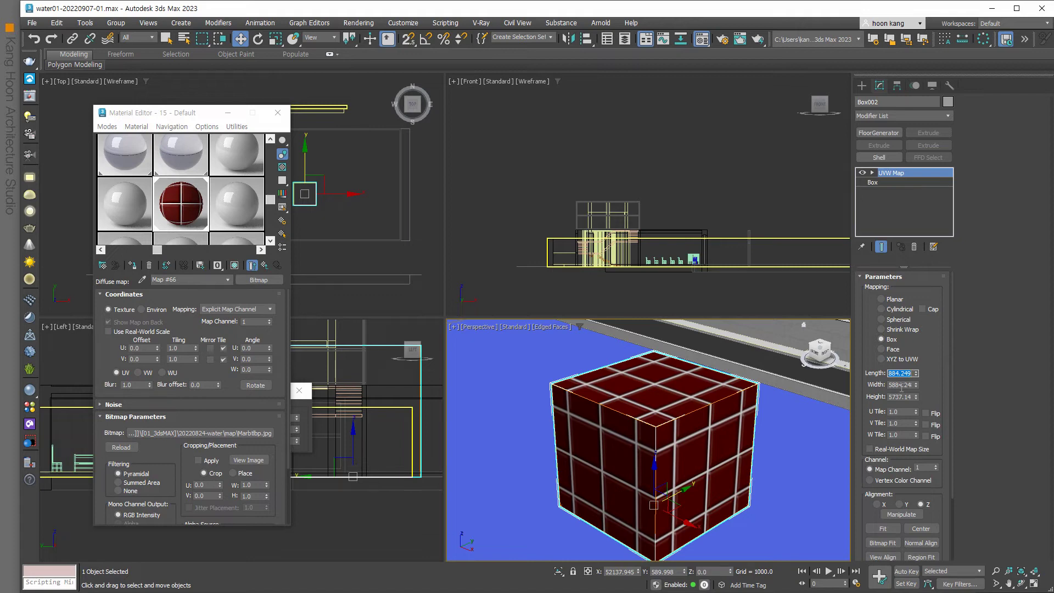
key("Tab")
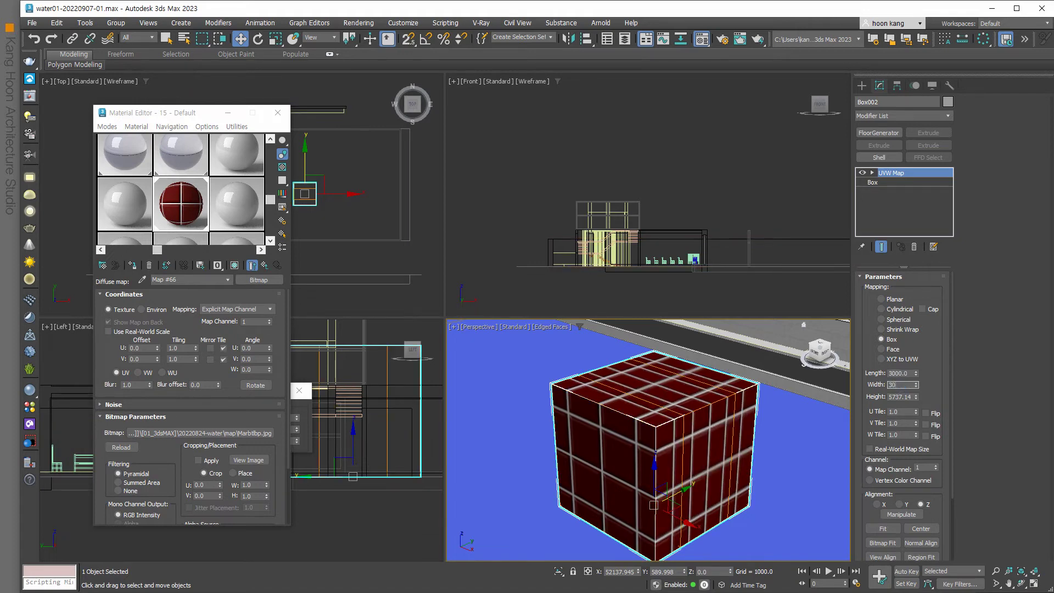
key("Tab")
type("3")
type("00.0")
key("Tab")
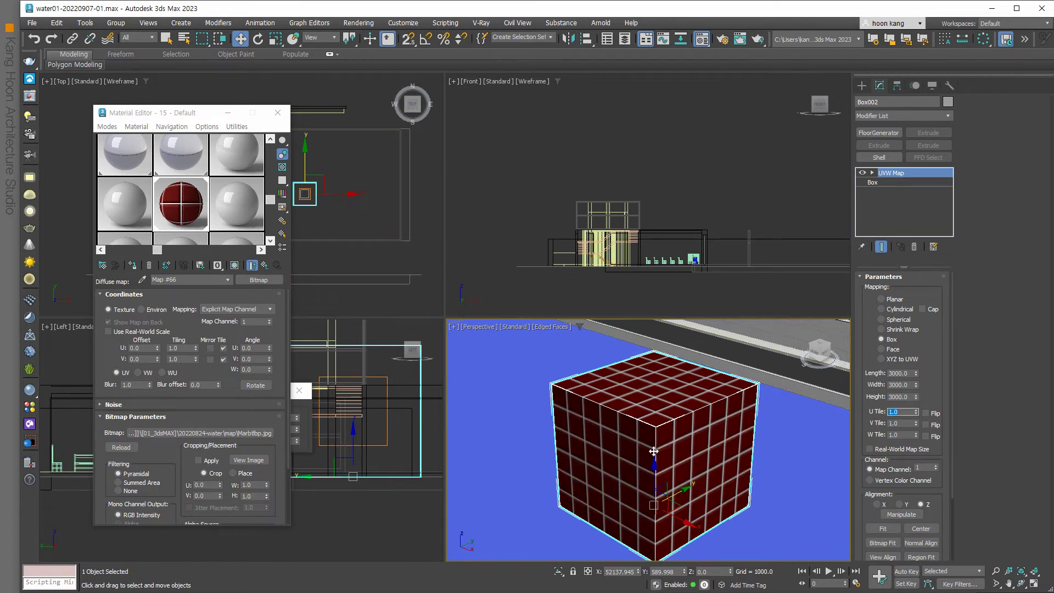
left_click(873, 173)
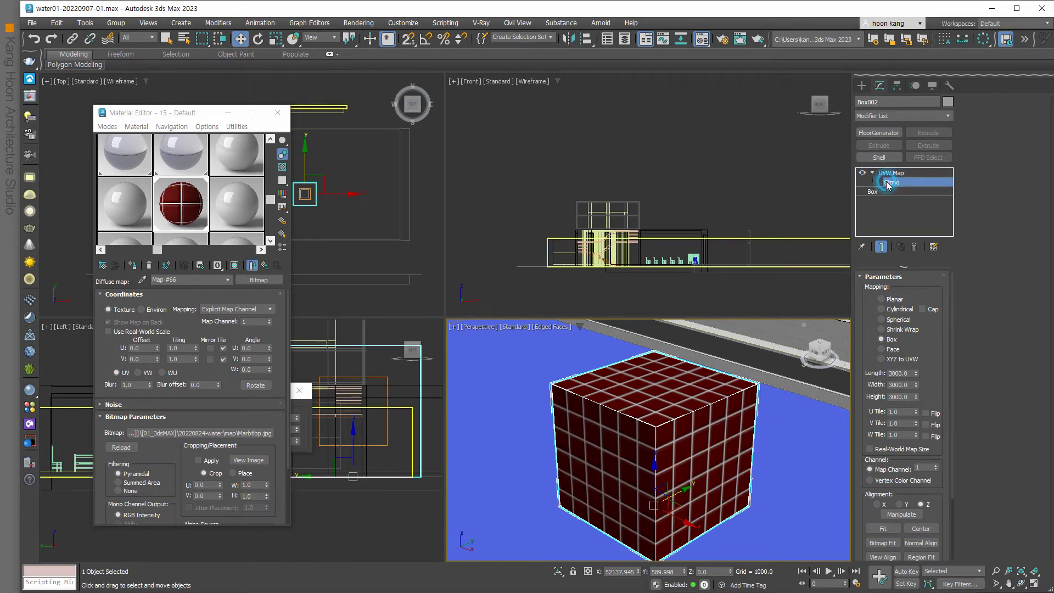
- Slide the UVW Map gizmo down and sideways, then shrink it uniformly so the tiles get denser
left_click_drag(656, 412, 653, 428)
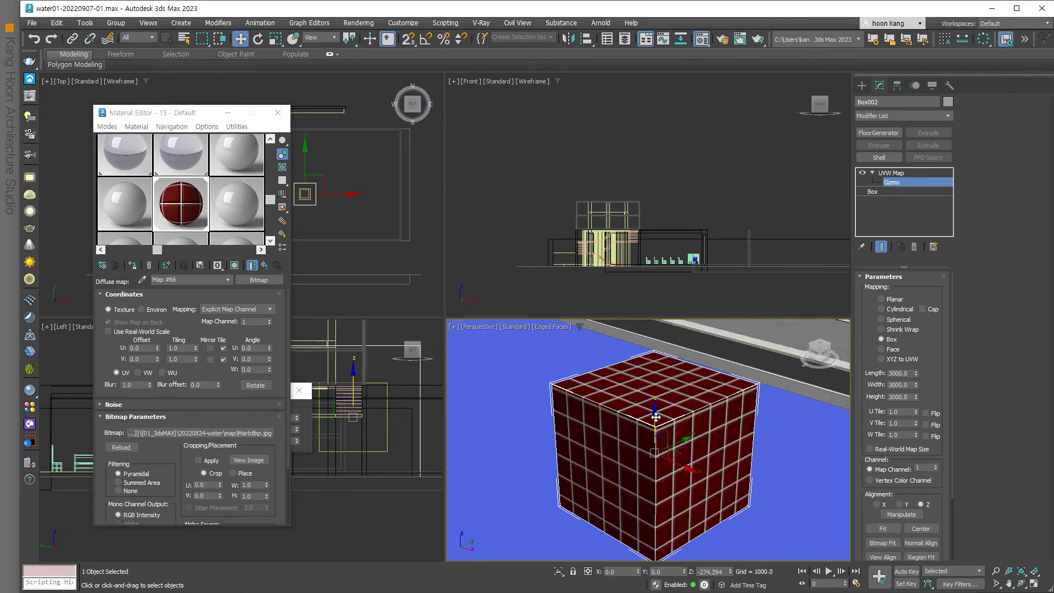
left_click_drag(653, 429, 657, 428)
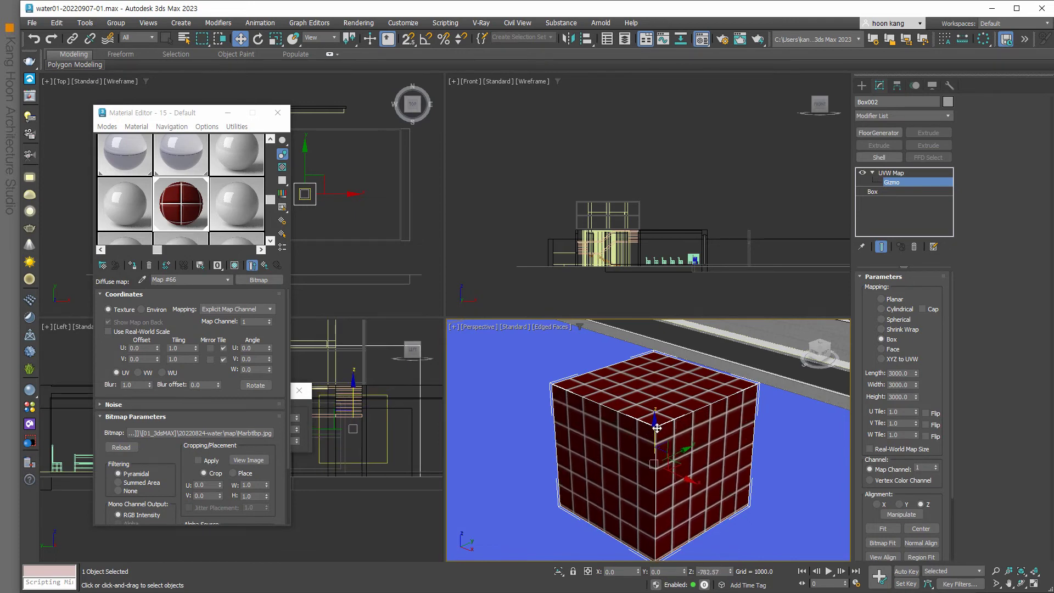
left_click_drag(682, 450, 713, 449)
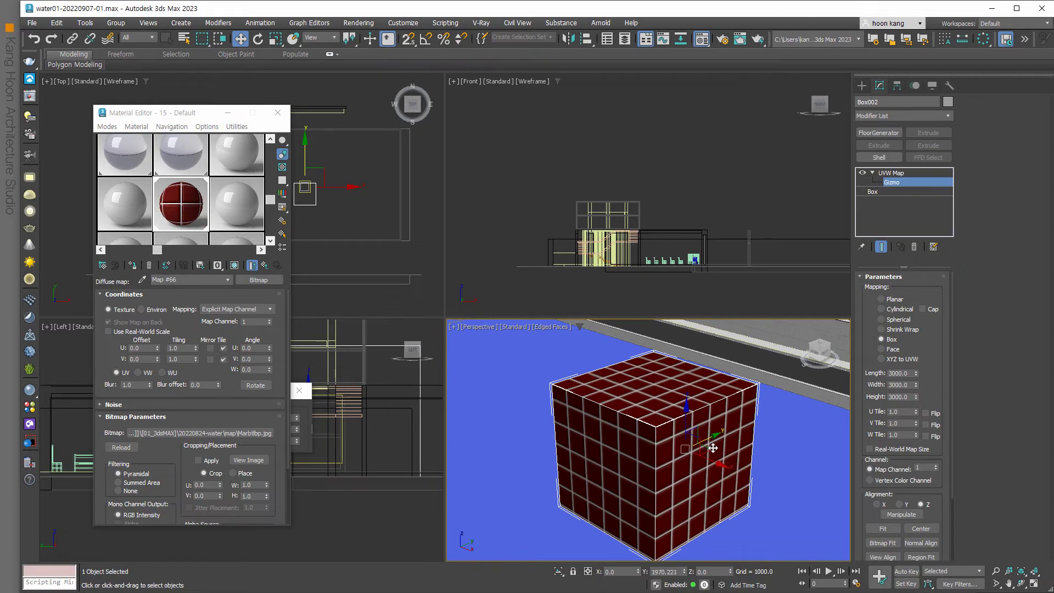
left_click(276, 38)
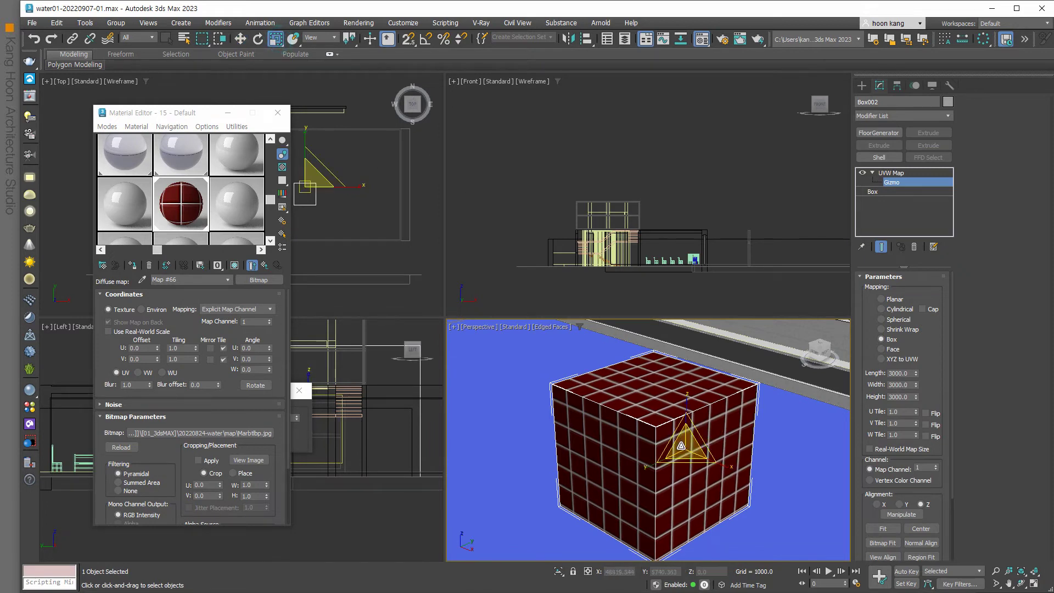
mouse_move(690, 450)
left_mouse_down()
mouse_move(677, 480)
mouse_move(727, 461)
left_mouse_up()
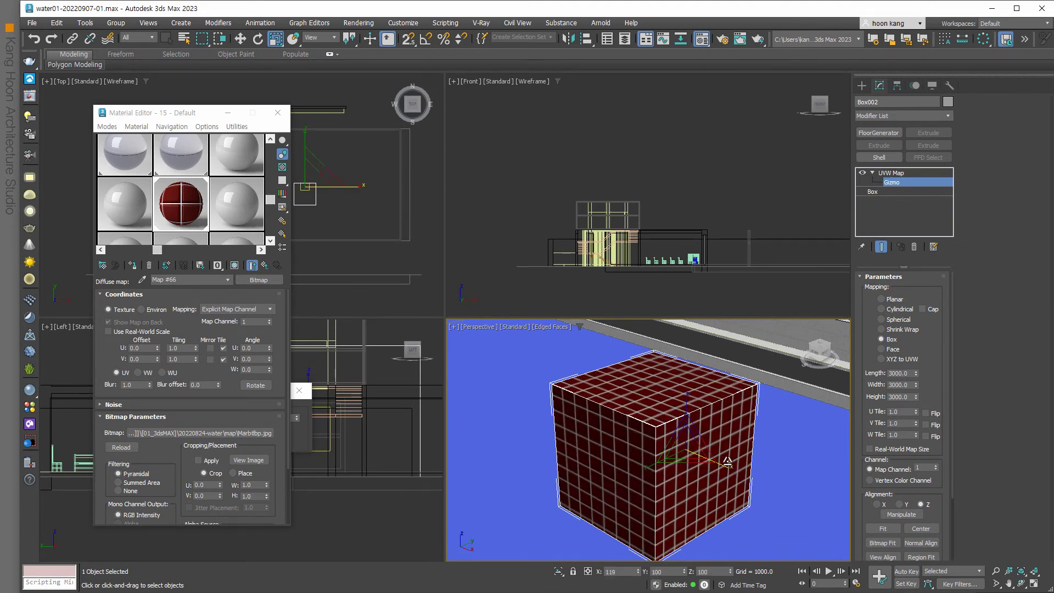
- Rotate the gizmo to angle the tiles, then return to the whole UVW Map modifier and deselect
left_click(258, 38)
mouse_move(662, 428)
left_mouse_down()
mouse_move(651, 455)
mouse_move(712, 442)
mouse_move(718, 473)
left_mouse_up()
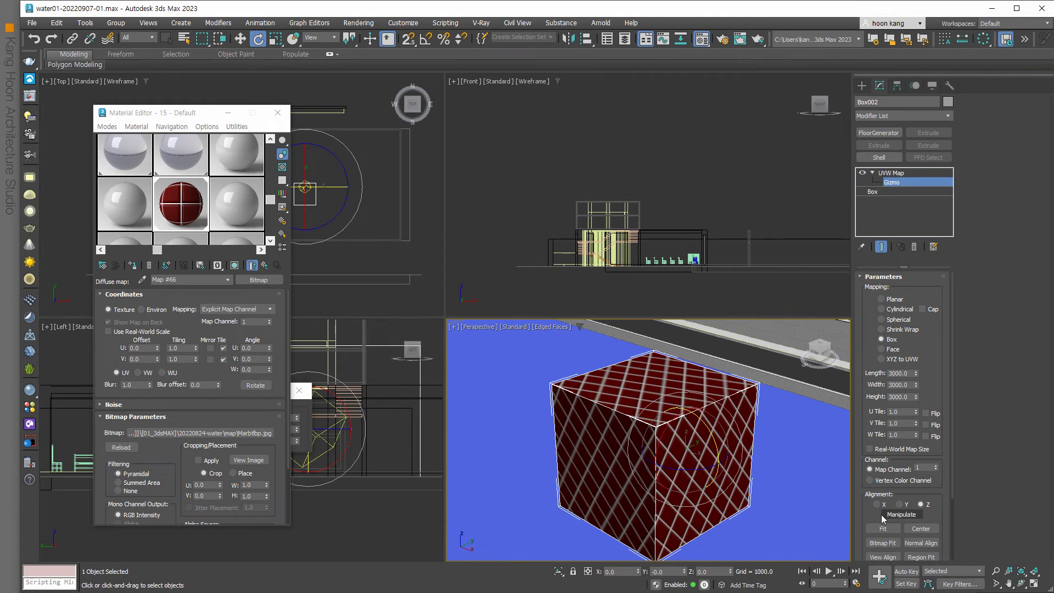
scroll(889, 516, "down", 3)
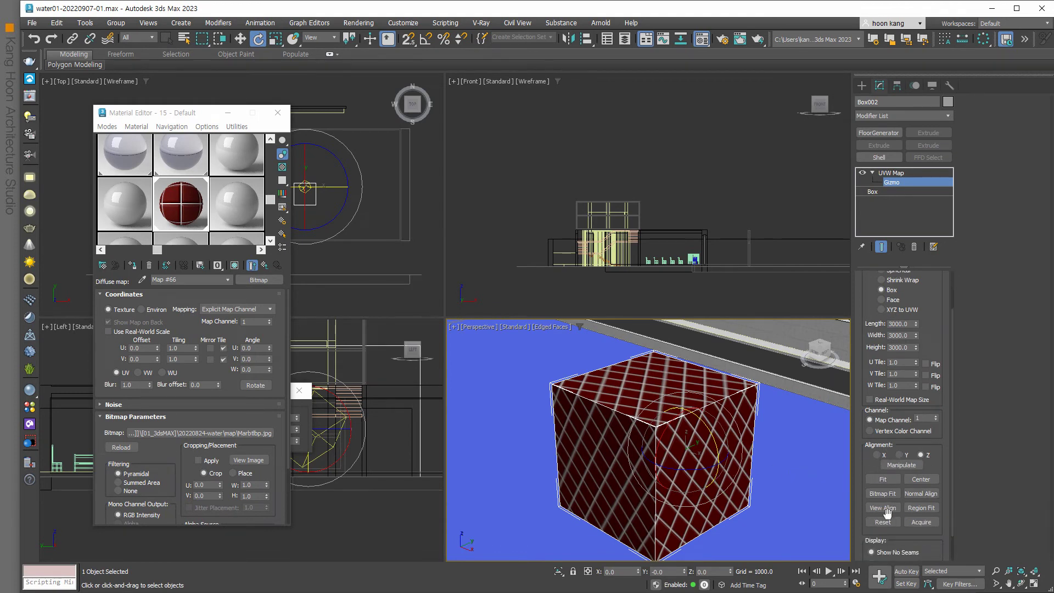
left_click_drag(712, 442, 686, 382)
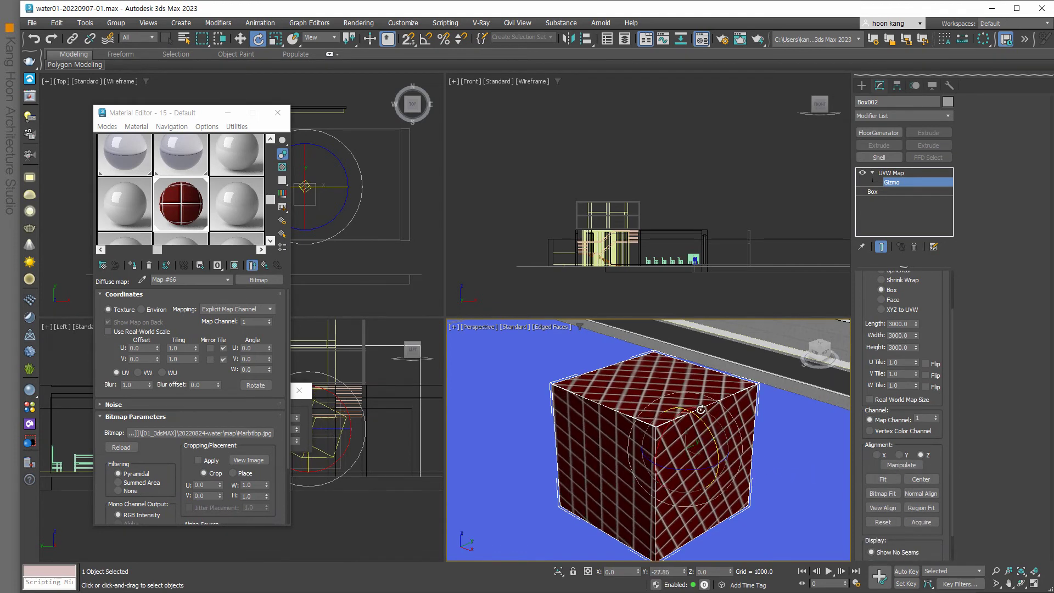
left_click_drag(675, 467, 713, 461)
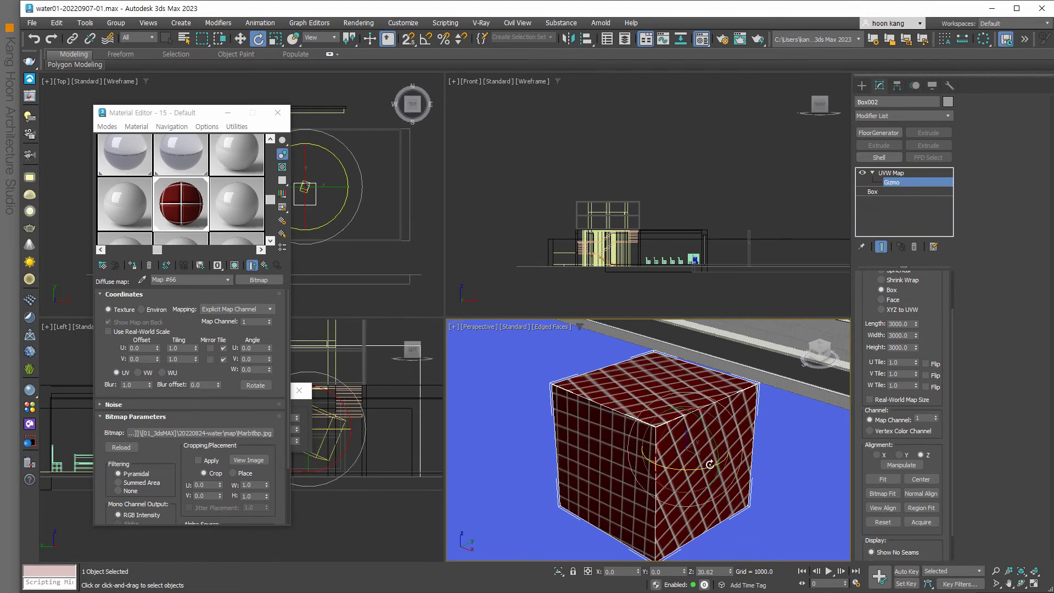
left_click(882, 174)
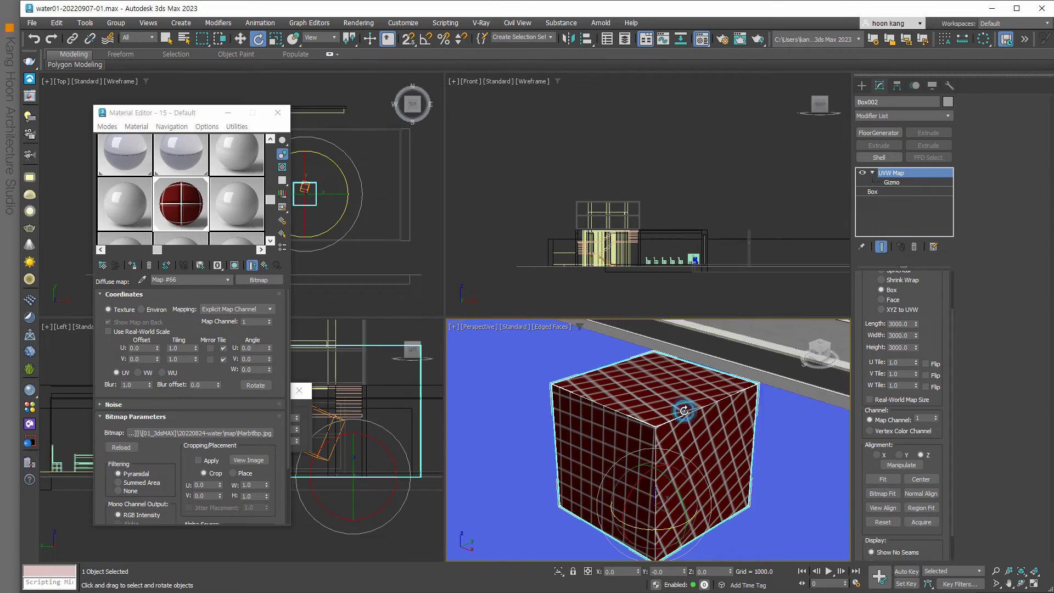
left_click(744, 197)
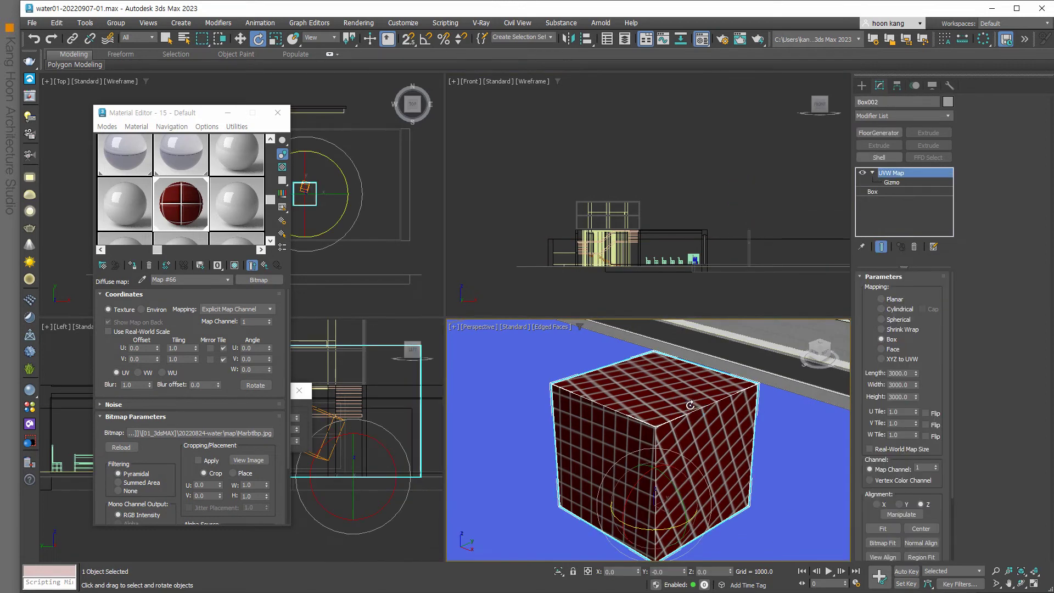
- Close the Material Editor and zoom the Perspective view close onto the house
left_click(278, 112)
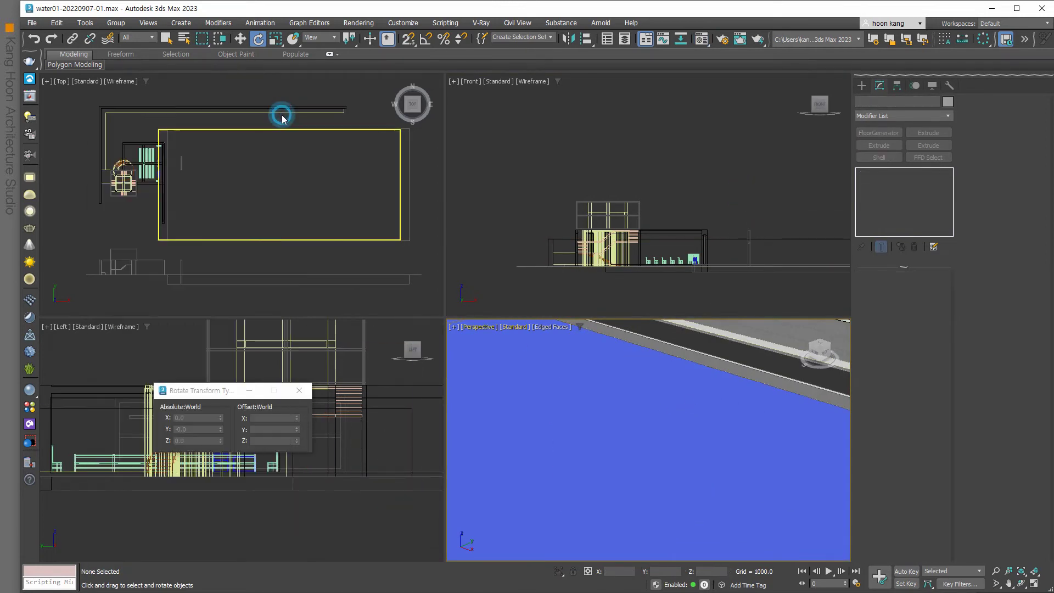
scroll(302, 181, "down", 3)
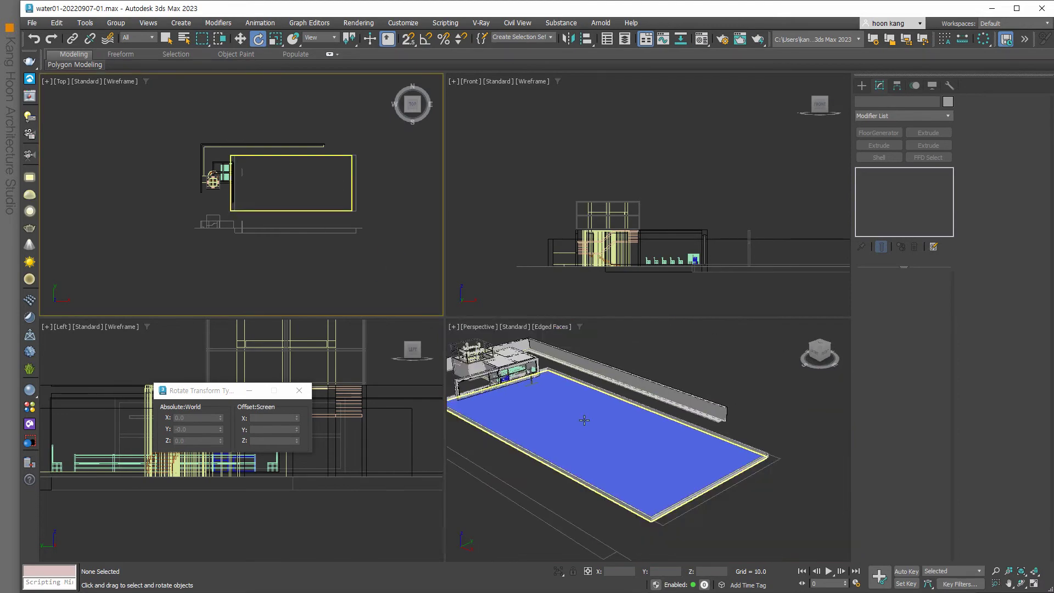
scroll(696, 461, "up", 3)
scroll(696, 461, "up", 2)
scroll(663, 458, "up", 3)
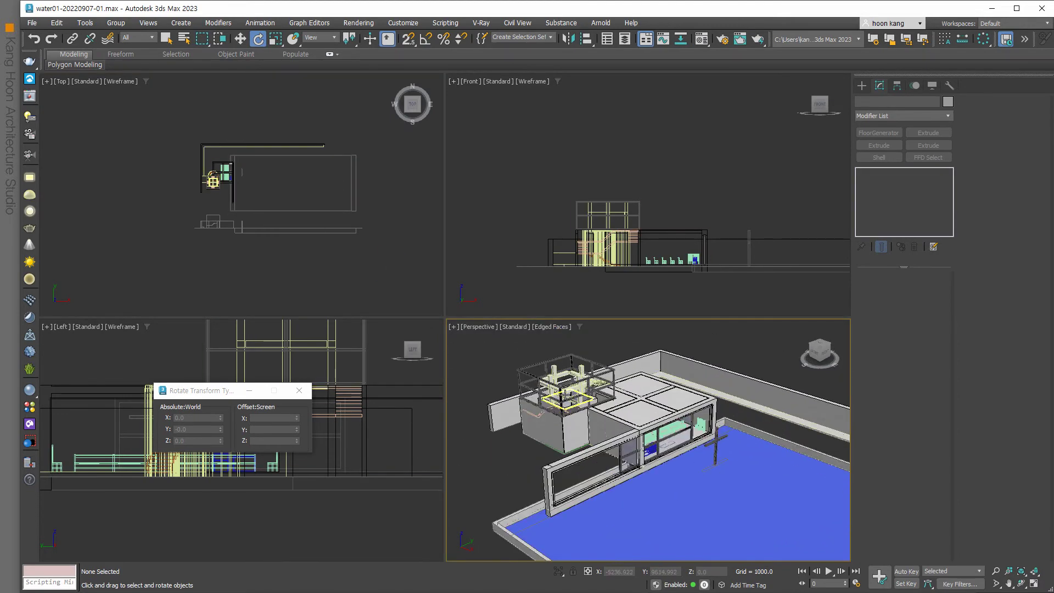
scroll(663, 459, "up", 2)
middle_click_drag(668, 466, 664, 458)
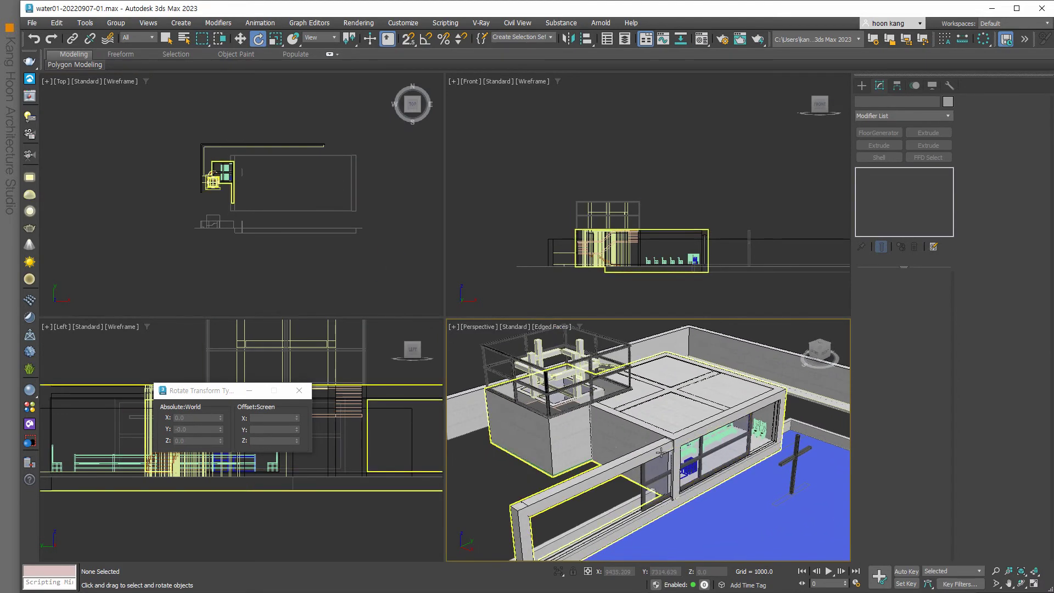
- Maximize the Perspective viewport, nudge the framing, and close the Rotate Transform Type-In
key("alt+w")
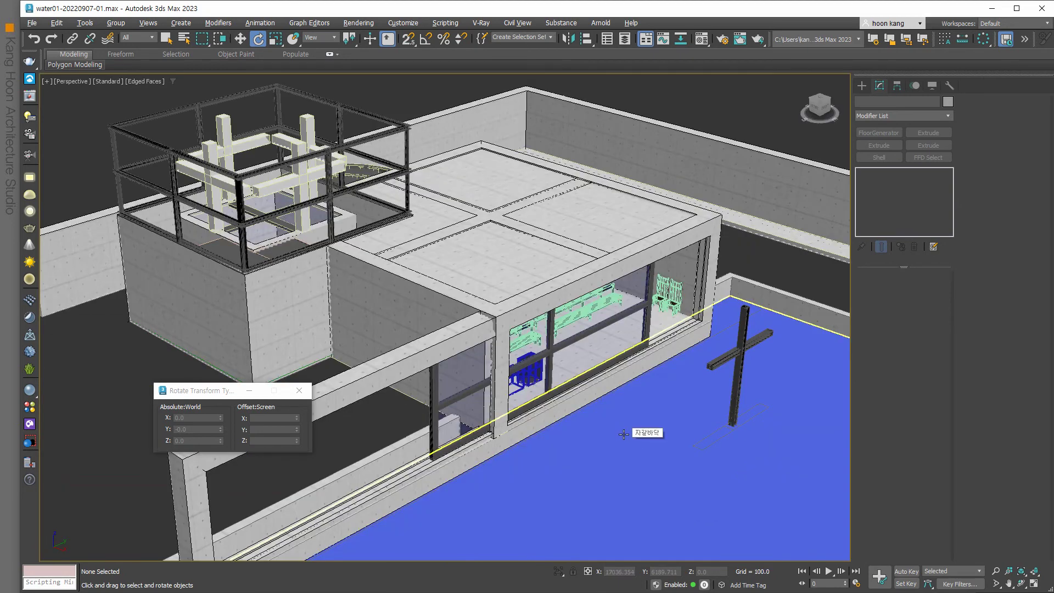
middle_click_drag(624, 434, 630, 429)
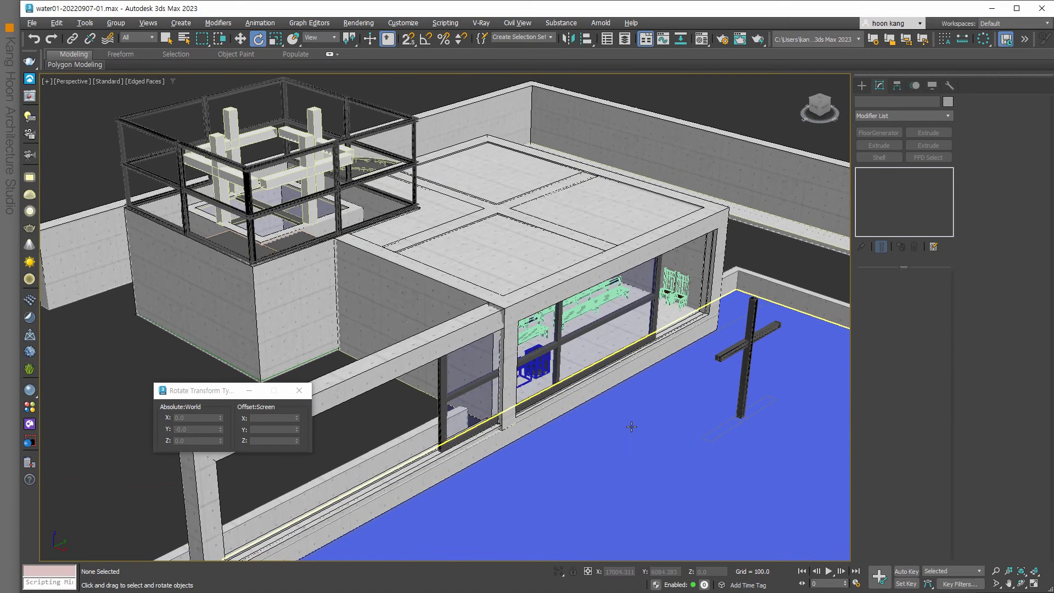
left_click(300, 391)
key("ctrl+w")
left_click(587, 422)
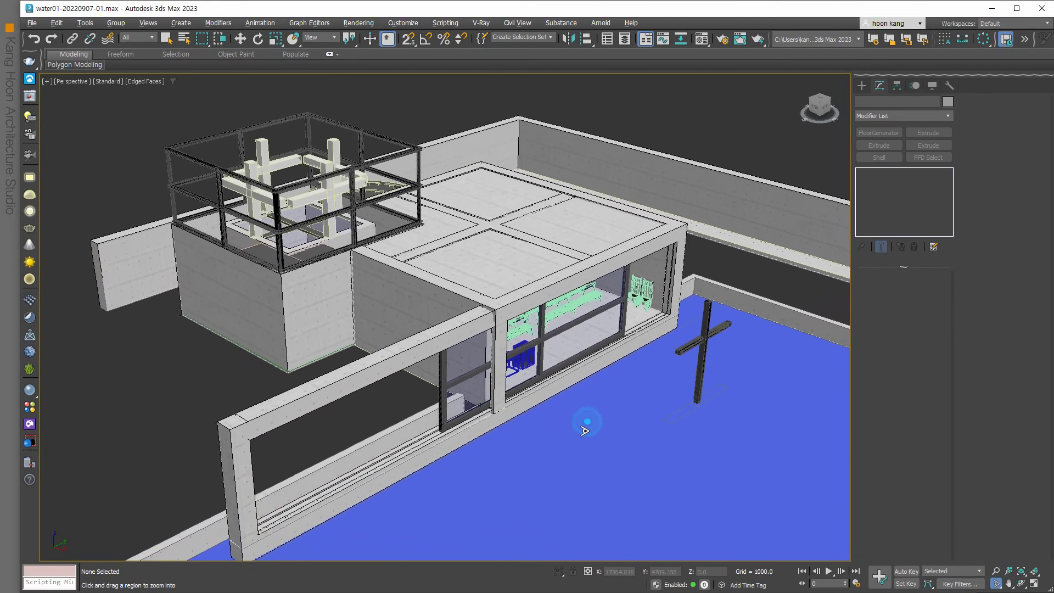
scroll(585, 431, "down", 1)
key("shift+q")
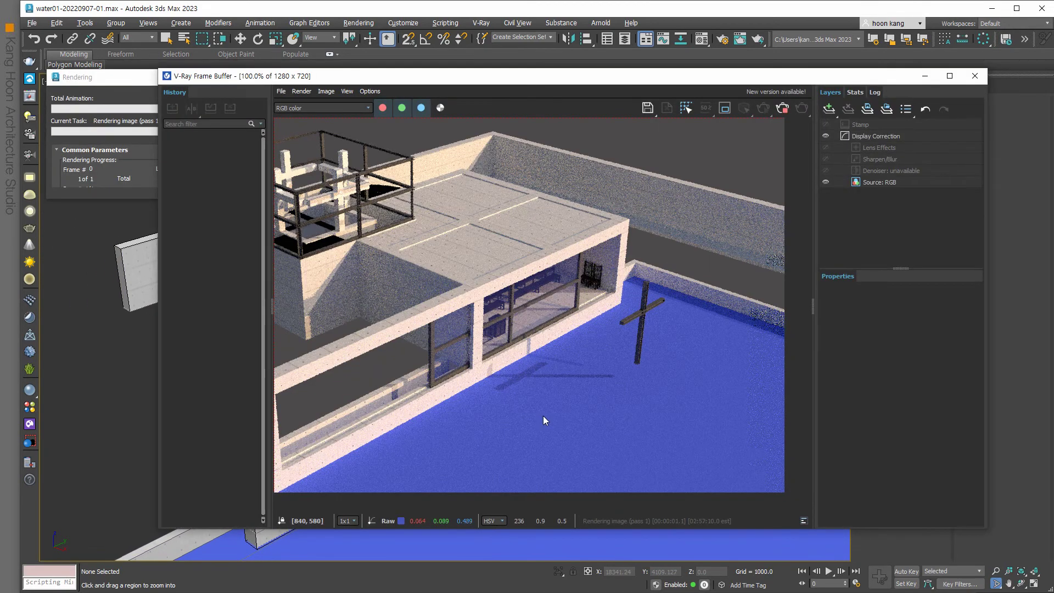
scroll(540, 415, "down", 1)
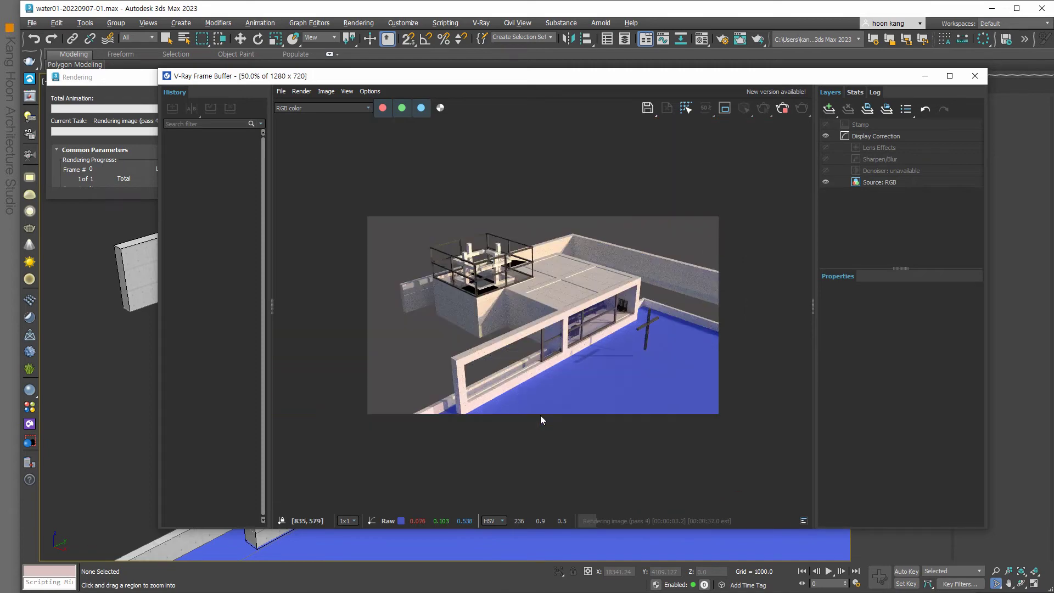
scroll(540, 415, "up", 1)
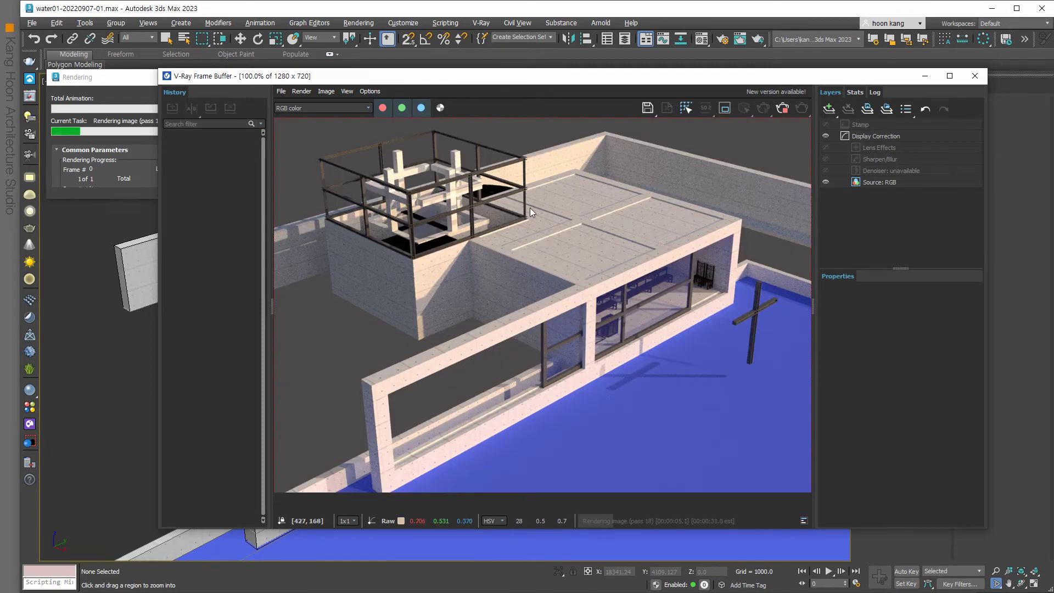
left_click(971, 77)
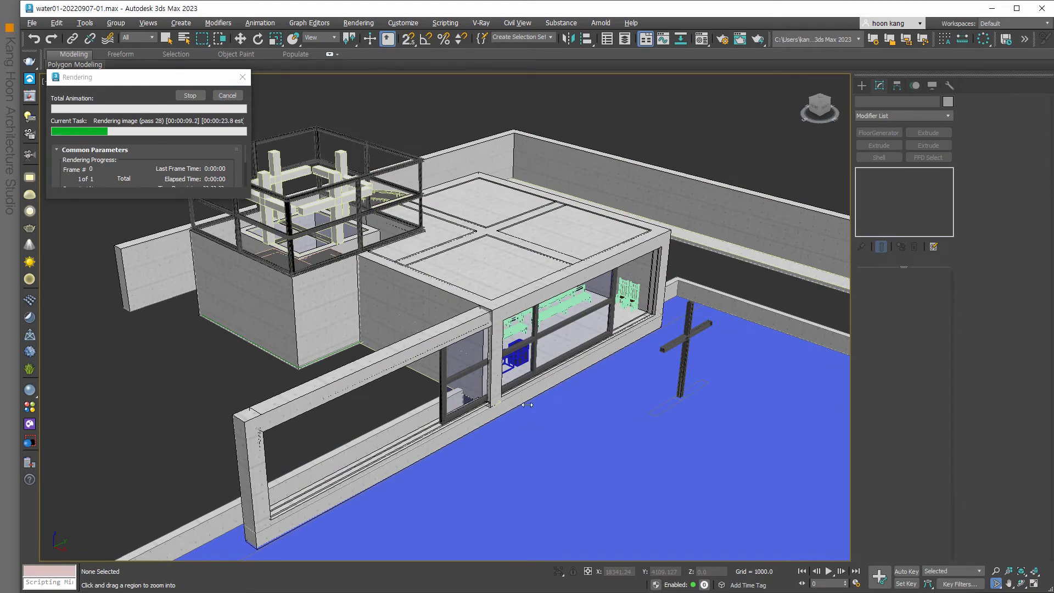
- Cancel the unfinished render and select the building frame Rectangle011
left_click(227, 95)
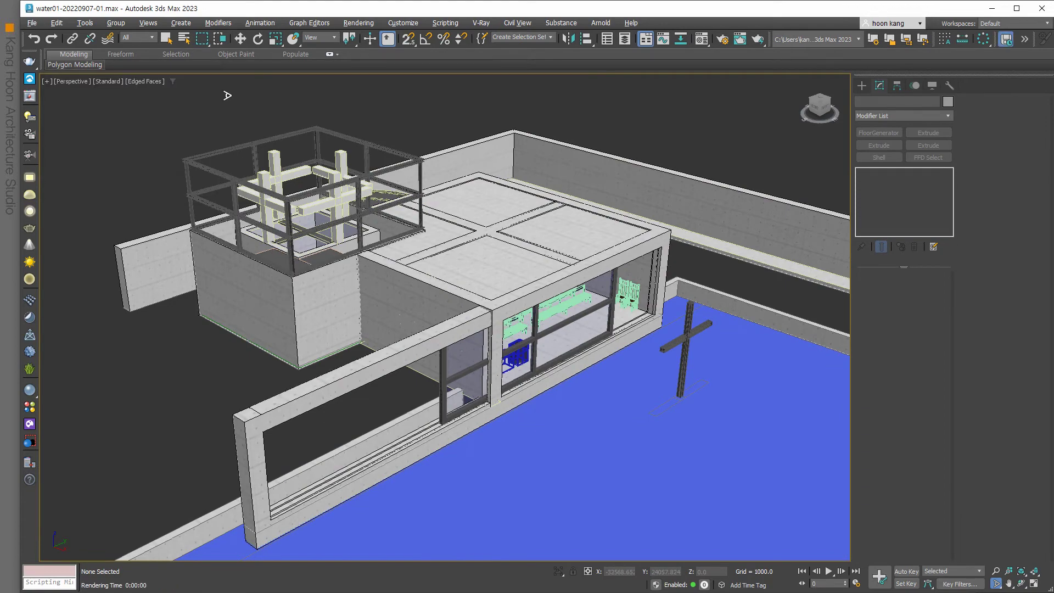
middle_click_drag(502, 424, 519, 423, "alt")
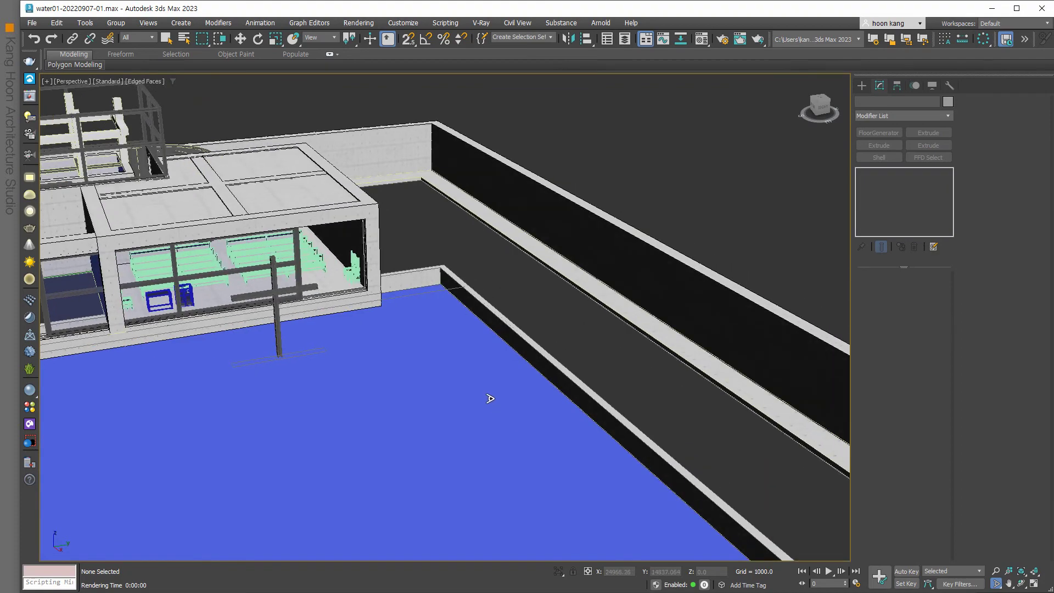
scroll(406, 334, "down", 3)
key("e")
left_click(409, 342)
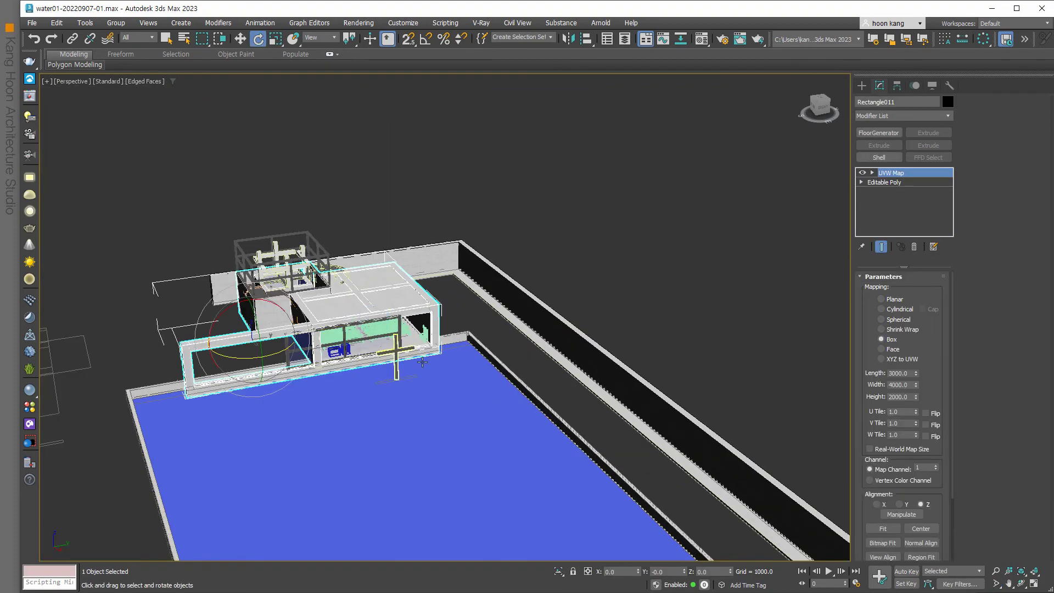
- Orbit to a low, flat view over the blue floor and render it with V-Ray
mouse_move(417, 356)
middle_mouse_down("alt")
mouse_move(446, 387)
mouse_move(518, 385)
middle_mouse_up("alt")
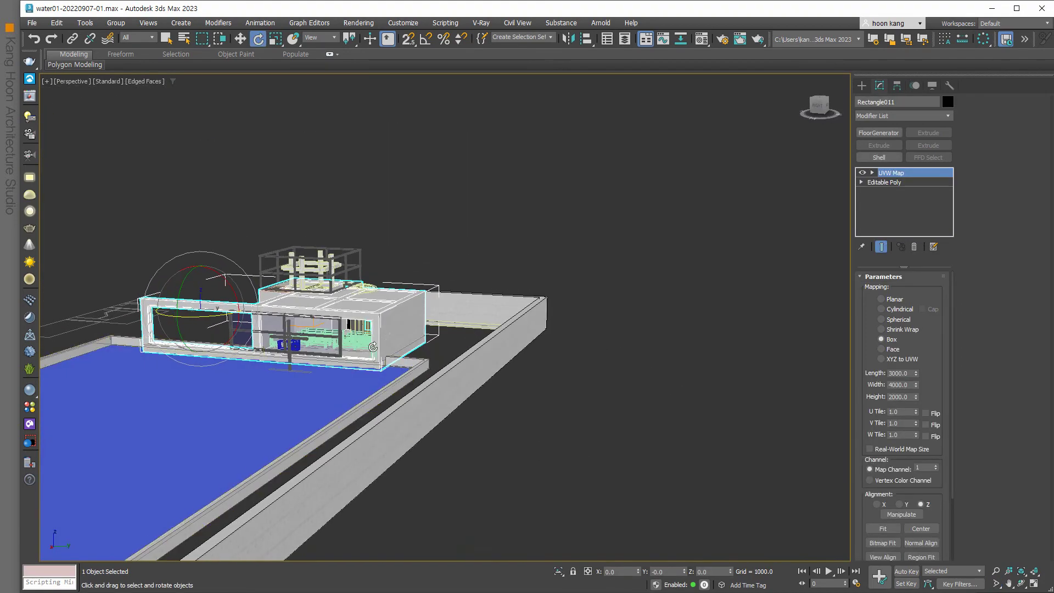
scroll(518, 384, "up", 3)
scroll(487, 398, "up", 3)
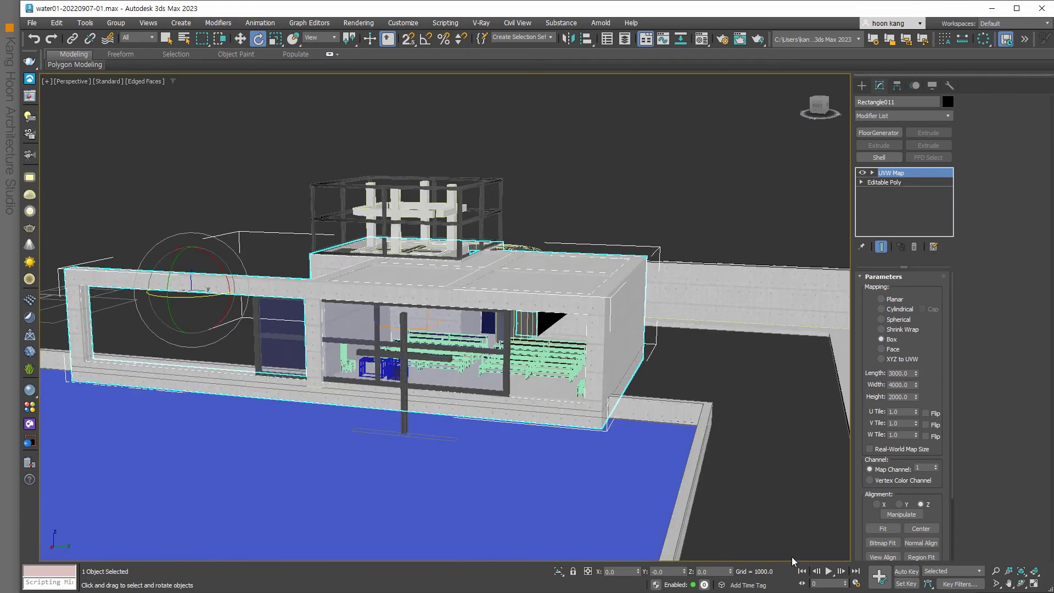
mouse_move(550, 446)
middle_mouse_down("alt")
mouse_move(548, 401)
mouse_move(571, 383)
mouse_move(555, 397)
middle_mouse_up("alt")
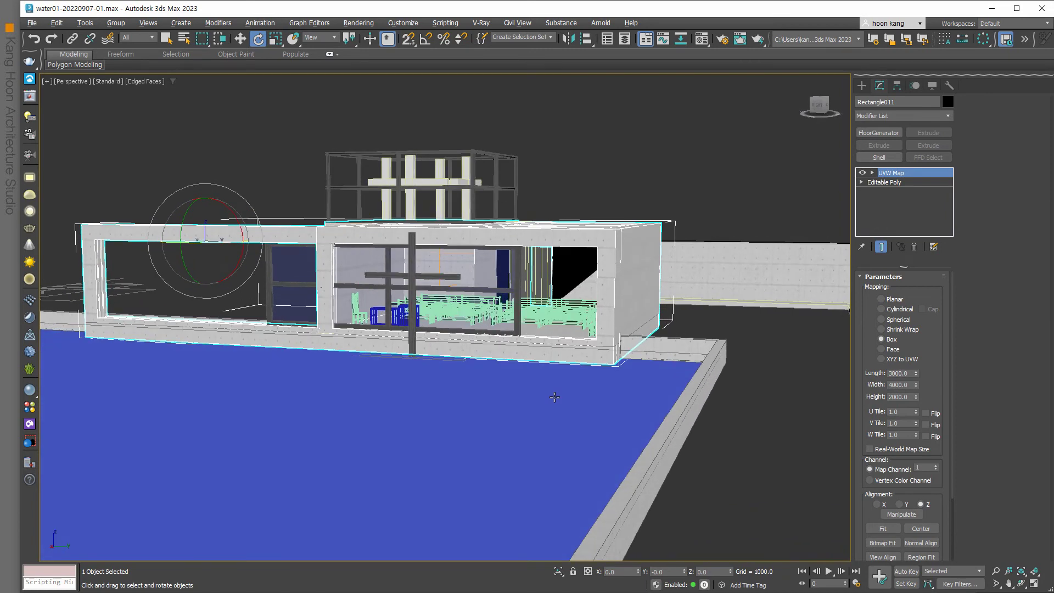
key("shift+q")
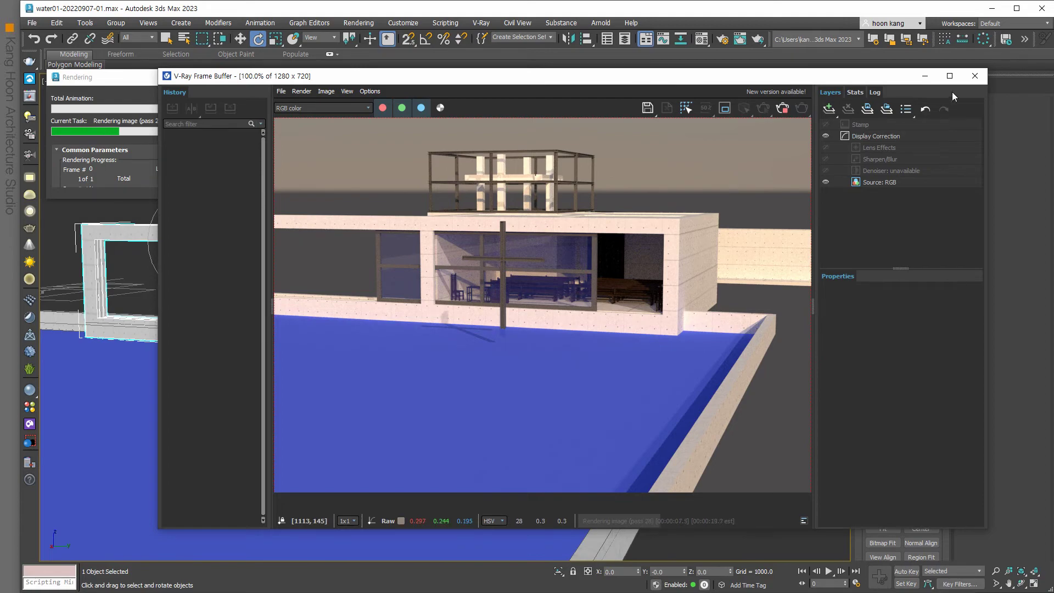
- Stop the V-Ray render, orbit to a higher view, and select the floor object 자갈바닥
left_click(974, 76)
left_click(229, 95)
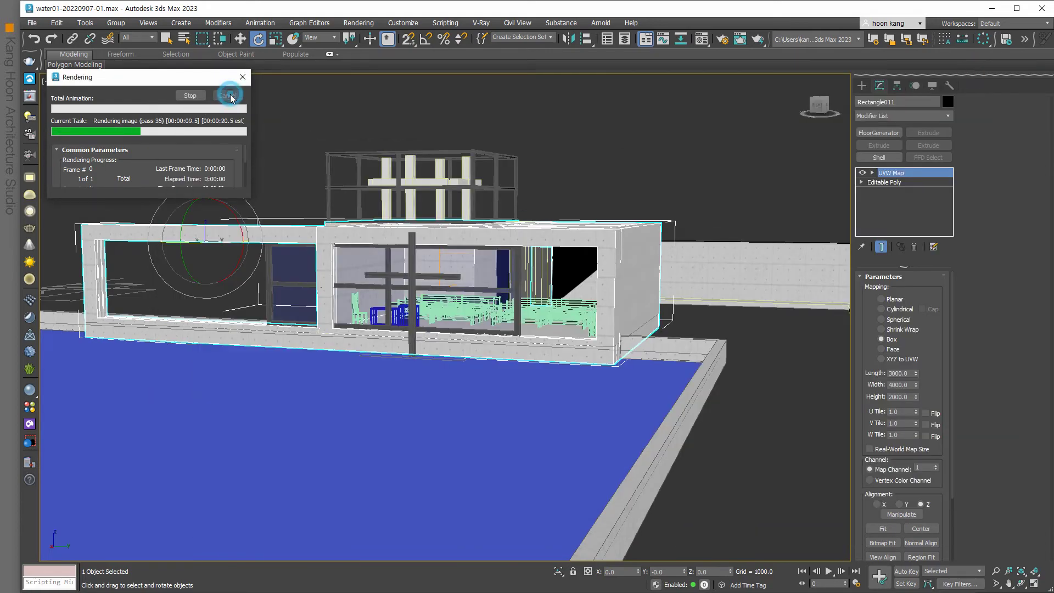
middle_click_drag(417, 307, 476, 409, "alt")
left_click(450, 415)
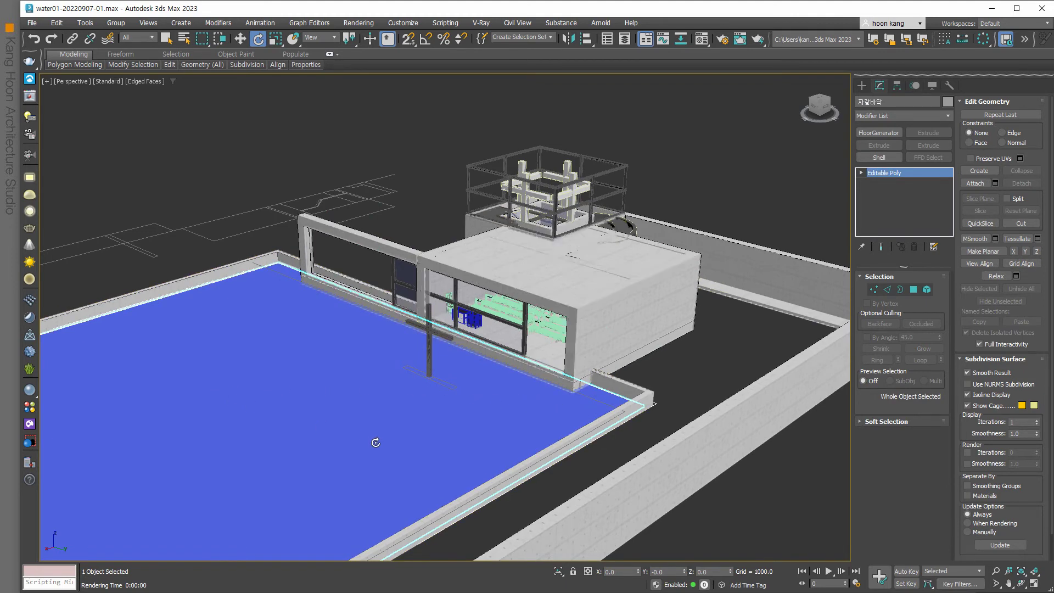
- Put 38748792-자갈.jpg in the 01 - 자갈 diffuse slot, assign it to the floor, show it shaded
key("m")
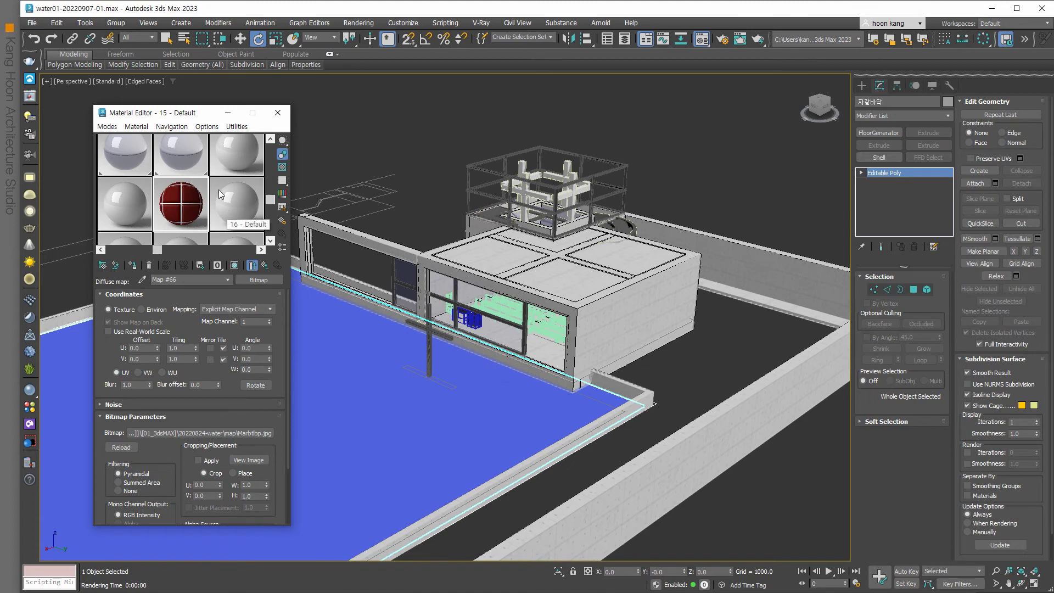
middle_click_drag(218, 190, 209, 251)
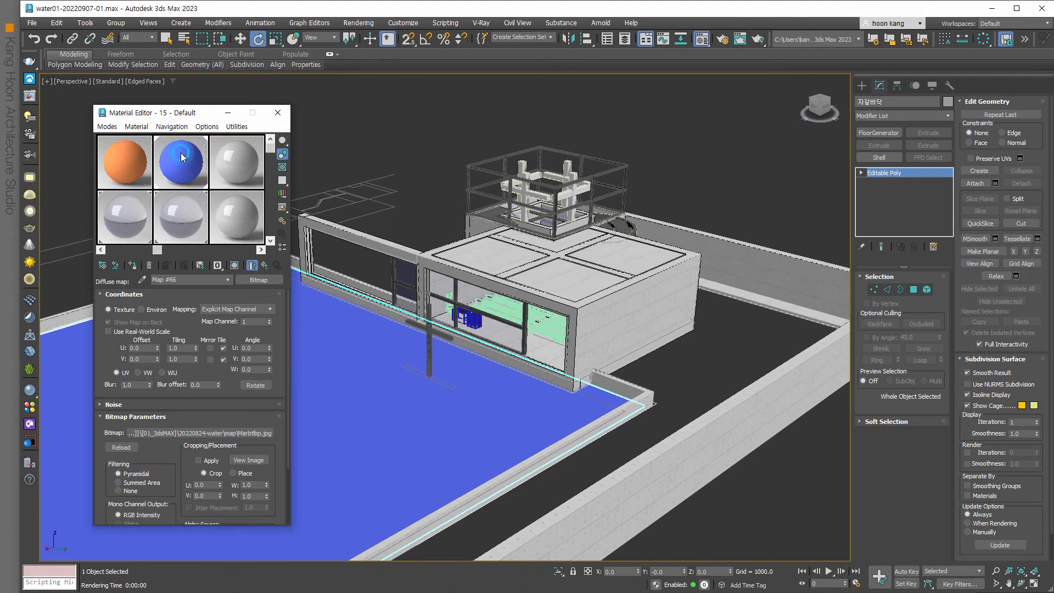
left_click(183, 158)
left_click(164, 306)
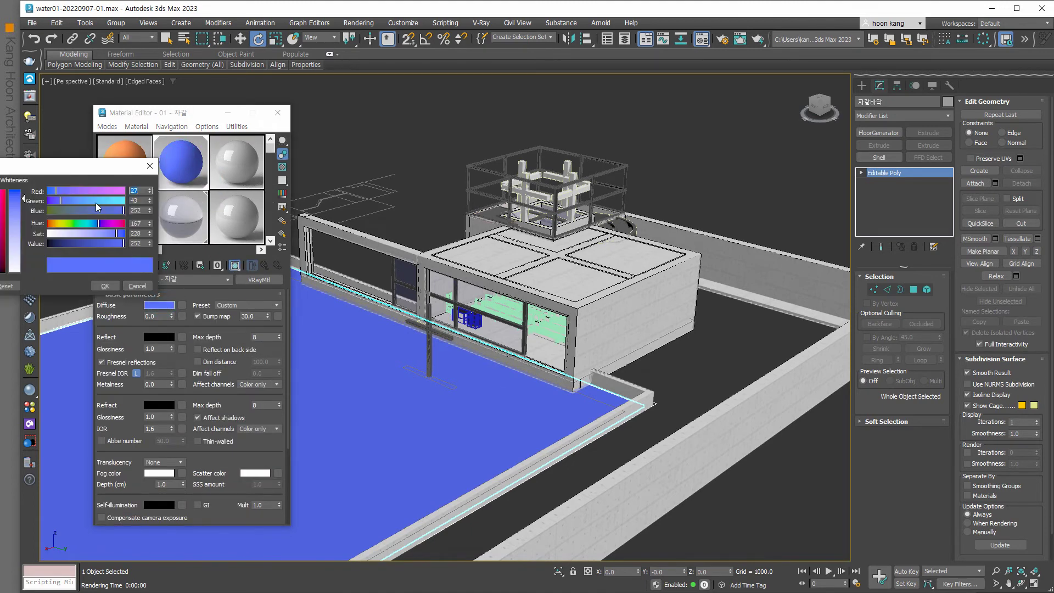
left_click(151, 167)
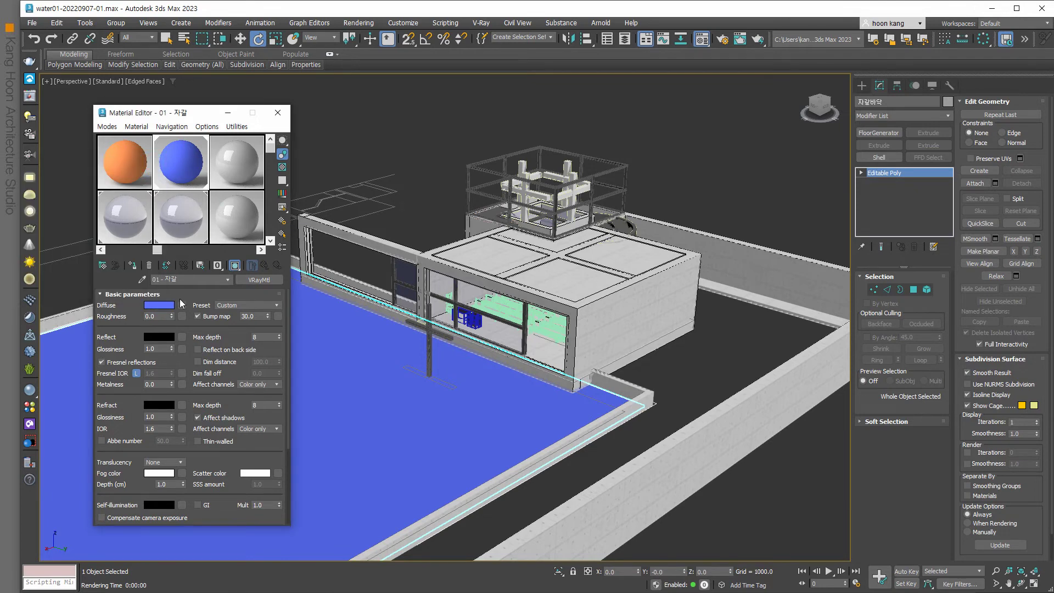
left_click(182, 306)
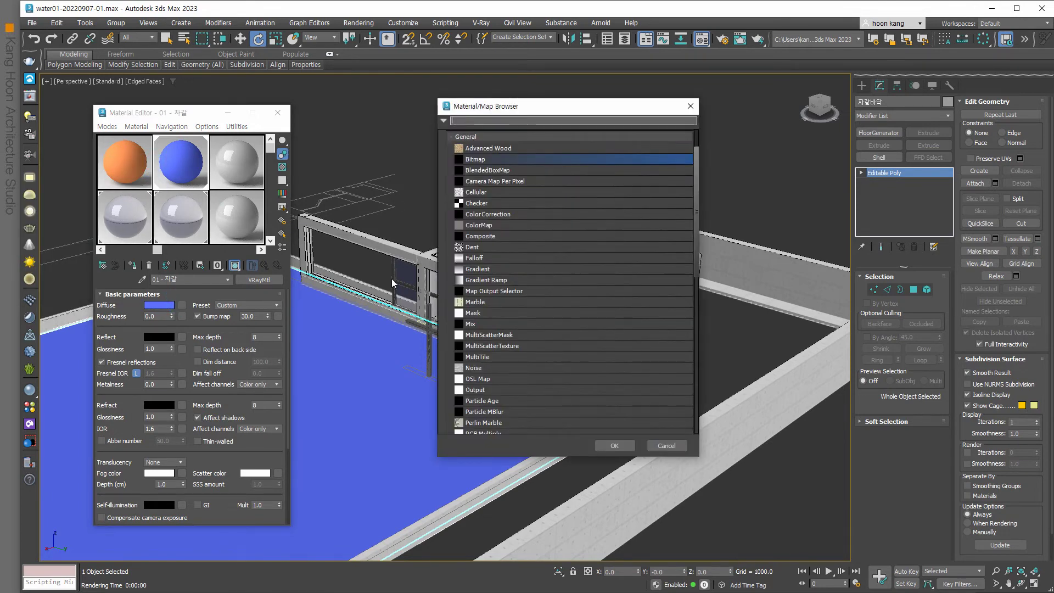
double_click(475, 160)
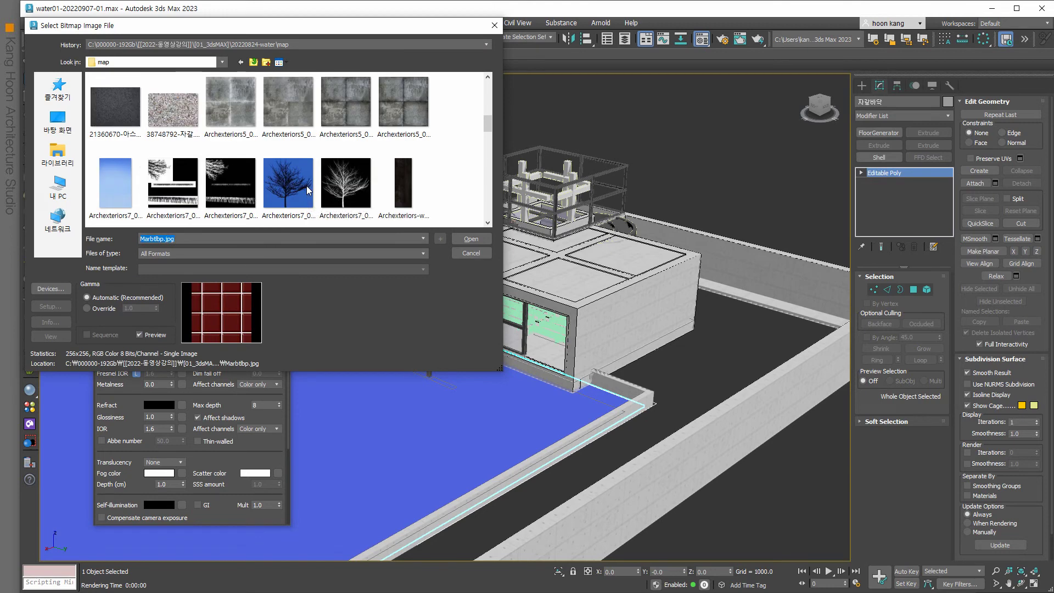
double_click(174, 188)
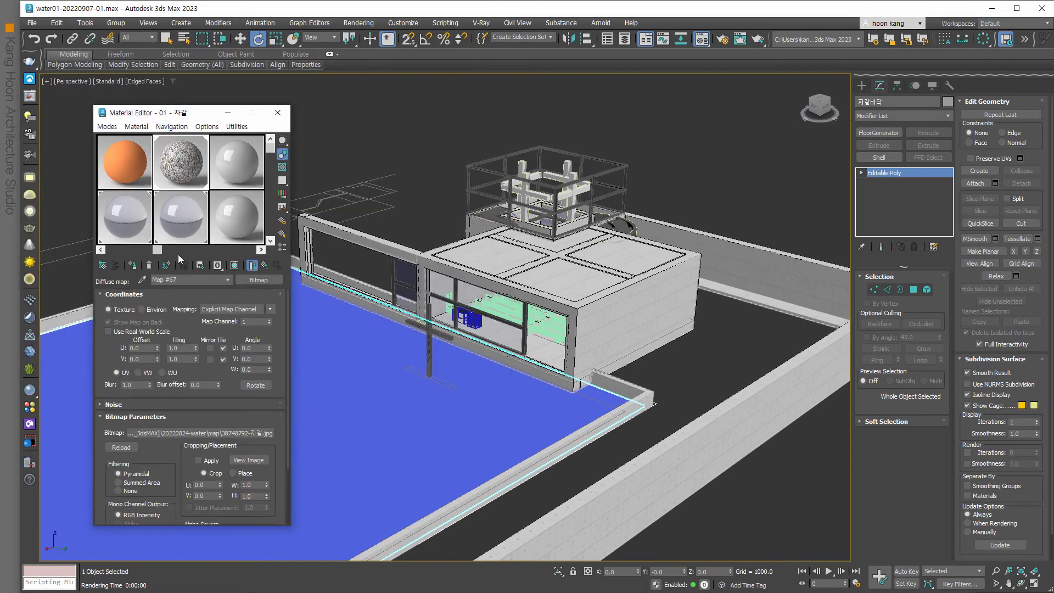
left_click(132, 266)
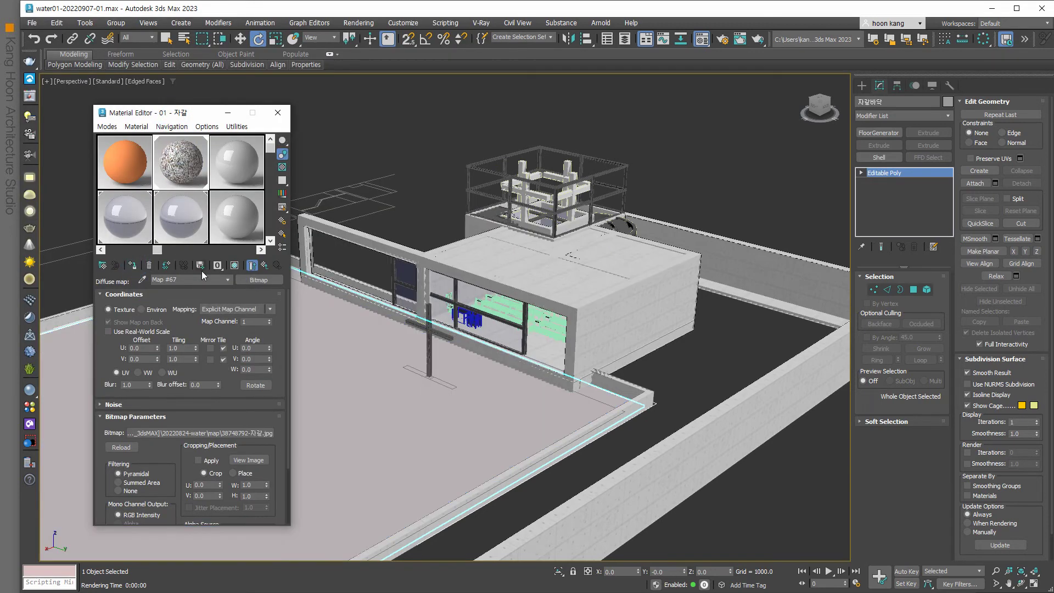
left_click(235, 266)
left_click(228, 113)
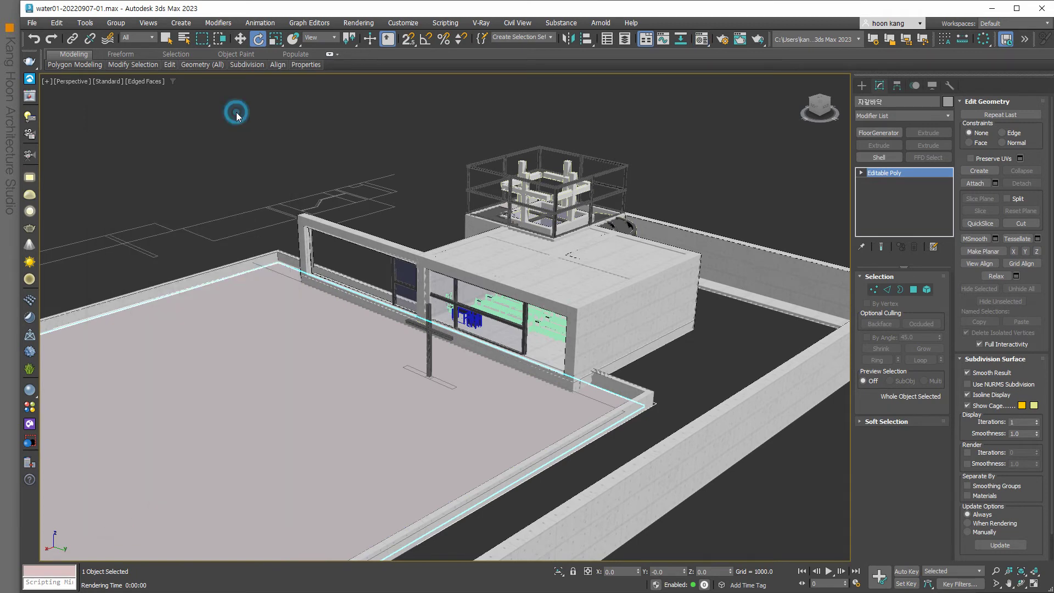
- Add a UVW Map modifier to the floor at 3000 × 3000, deselect, and start a V-Ray render
left_click(948, 116)
scroll(950, 172, "down", 5)
scroll(952, 330, "down", 5)
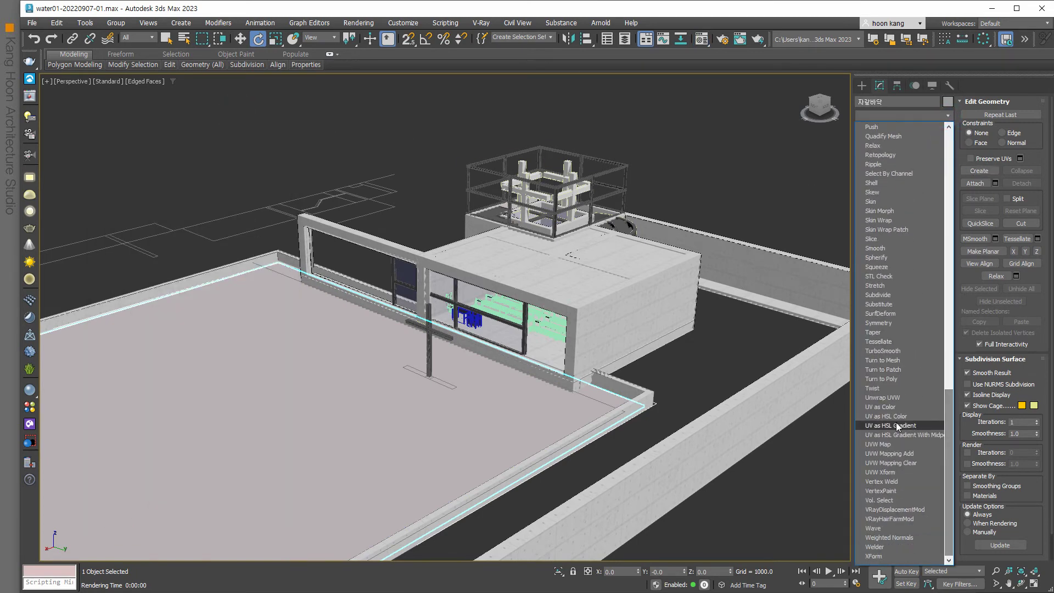
left_click(885, 444)
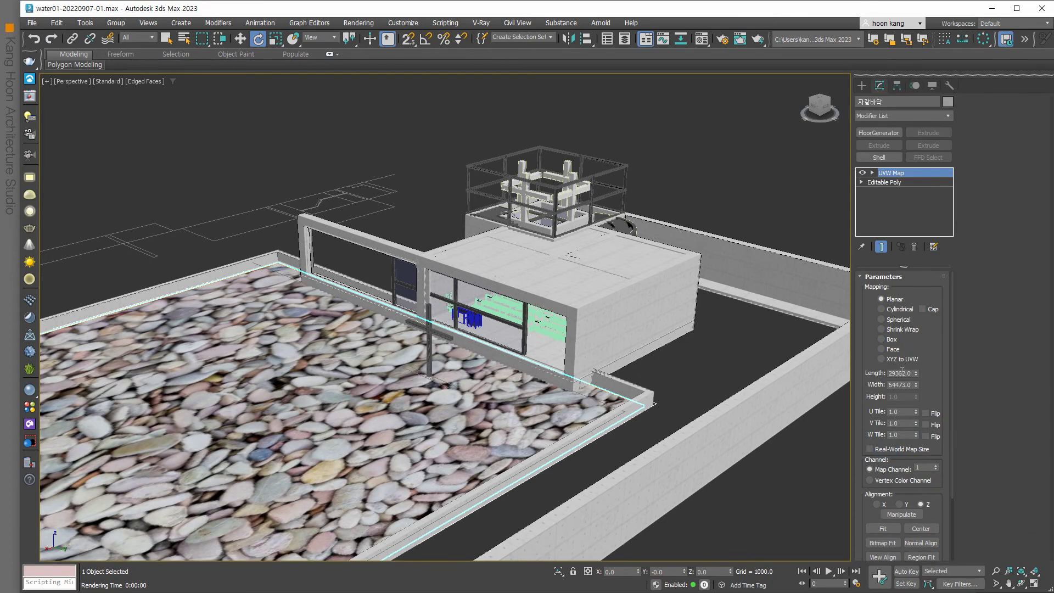
double_click(901, 373)
type("0")
key("Tab")
type("30")
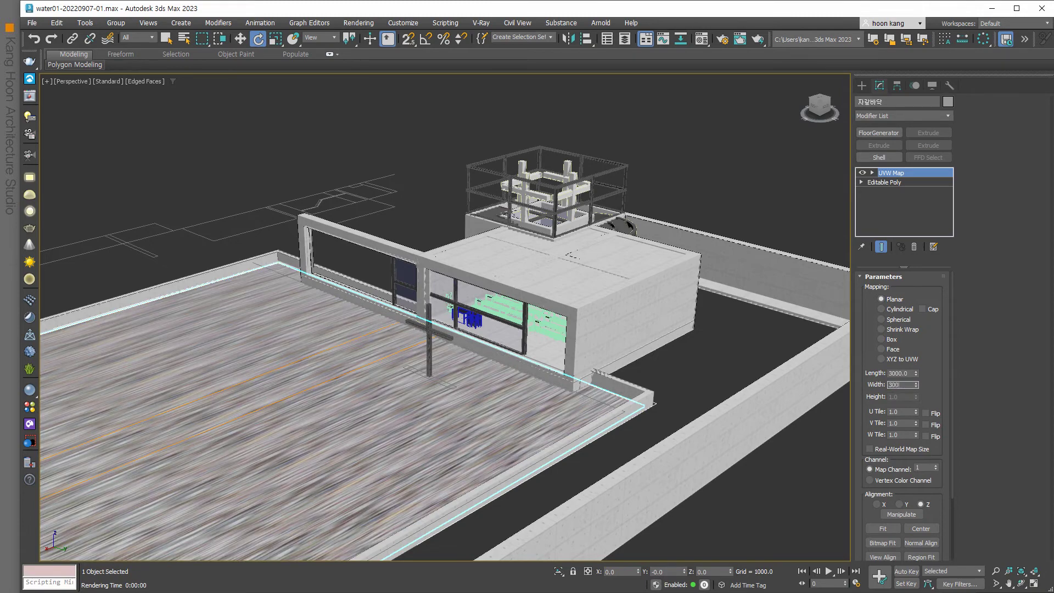
type("0")
key("Tab")
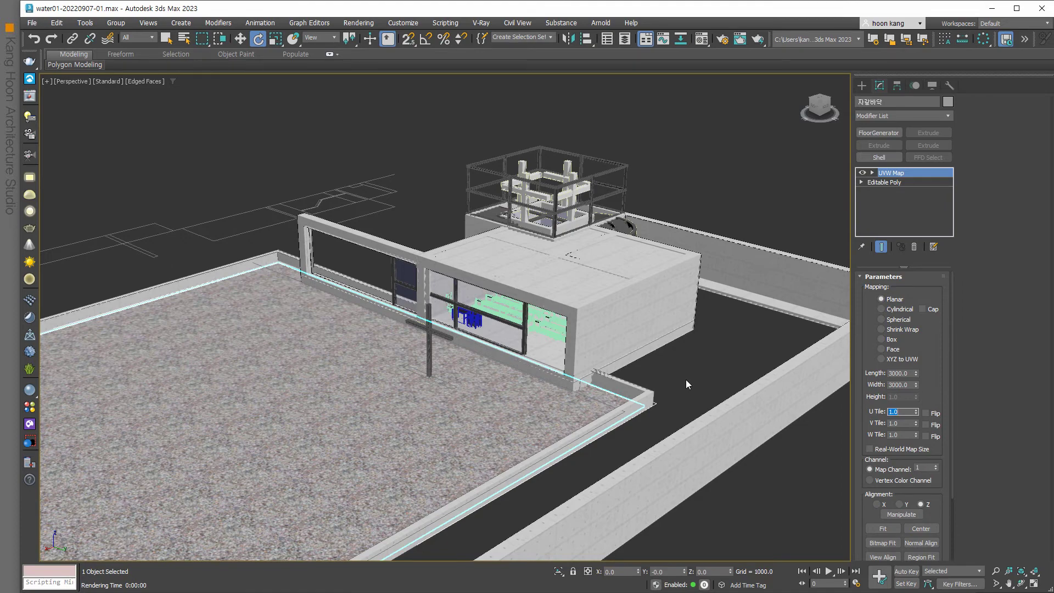
left_click(713, 144)
left_click(758, 39)
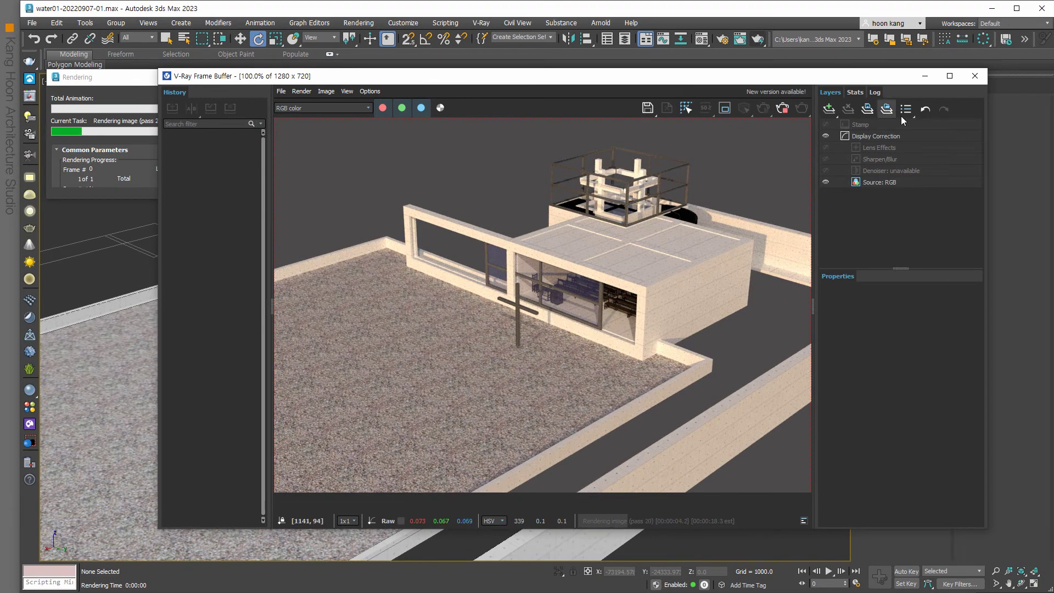
- Stop the previous render, orbit to the house front, render it with V-Ray, then close it
left_click(975, 76)
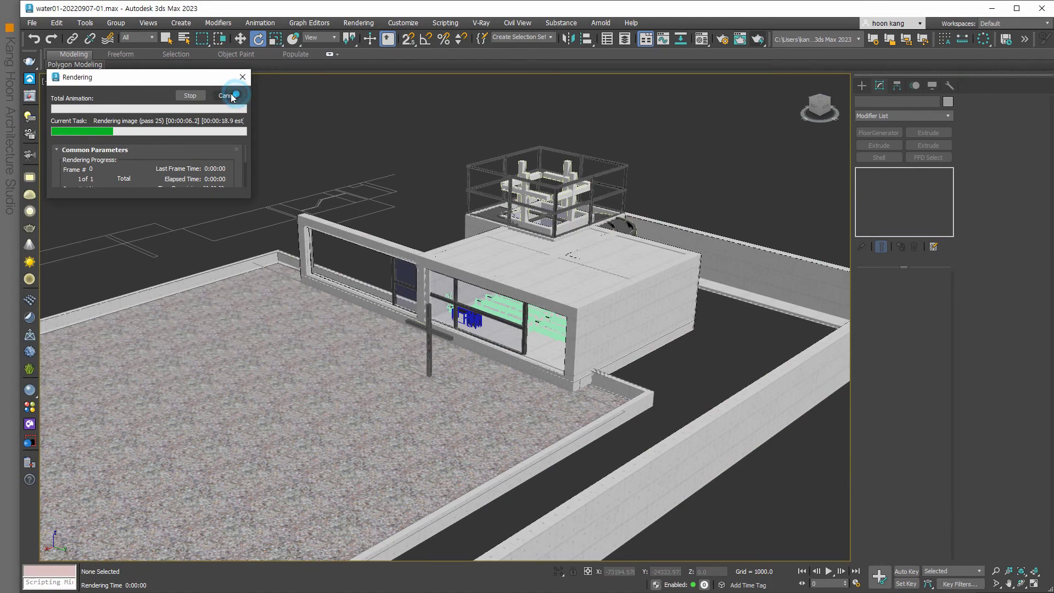
left_click(228, 95)
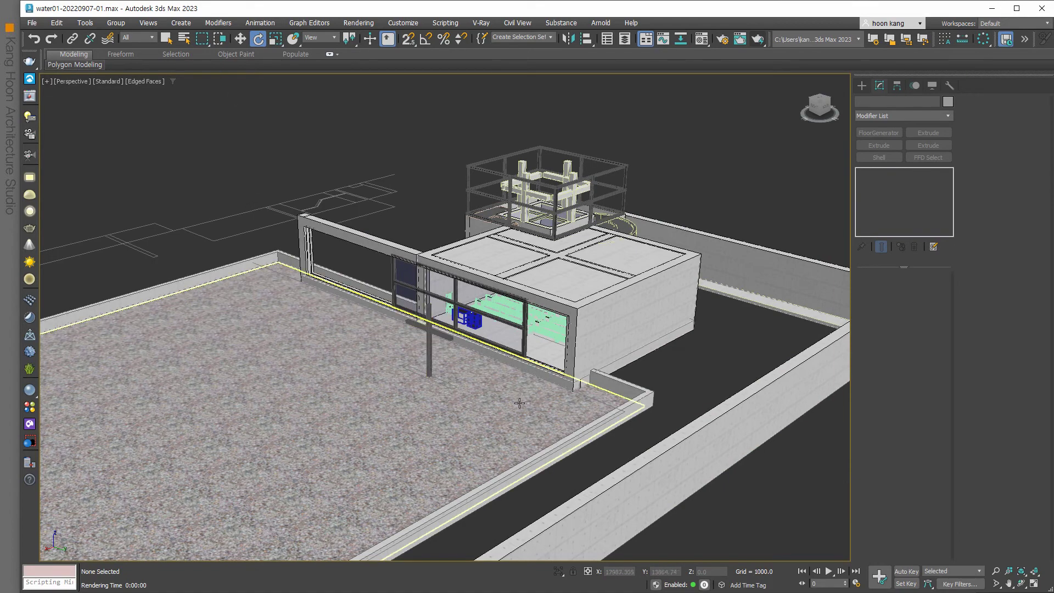
middle_click_drag(519, 402, 511, 386, "alt")
scroll(511, 385, "up", 2)
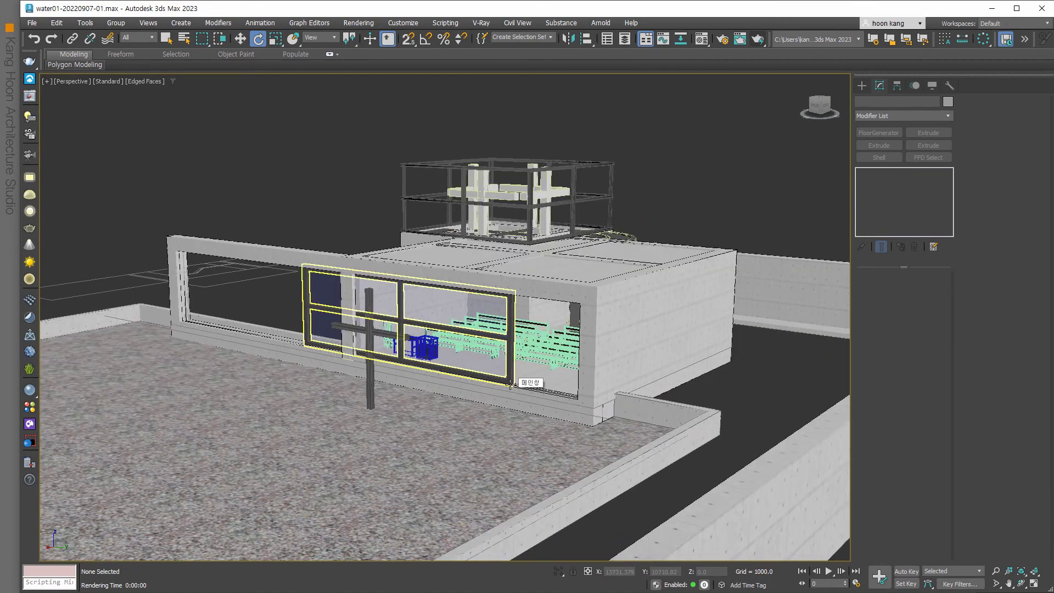
left_click(757, 40)
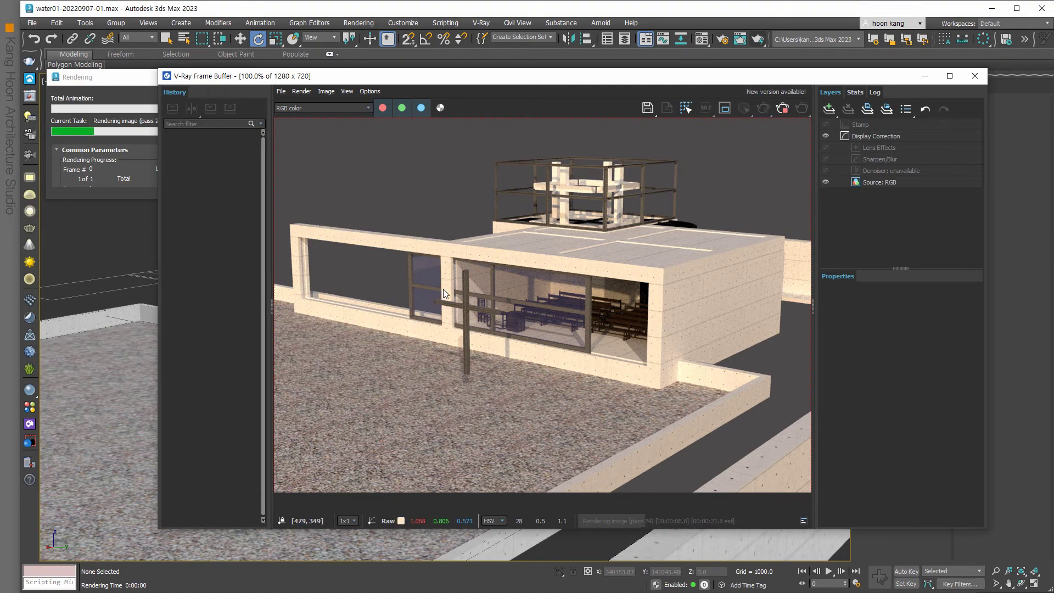
left_click_drag(647, 79, 550, 116)
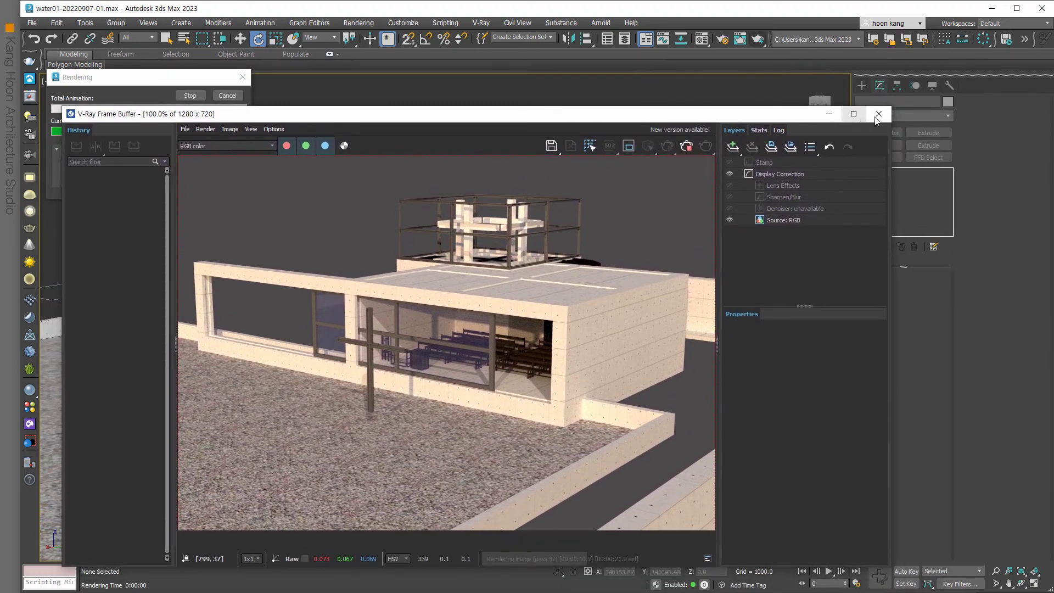
left_click(884, 113)
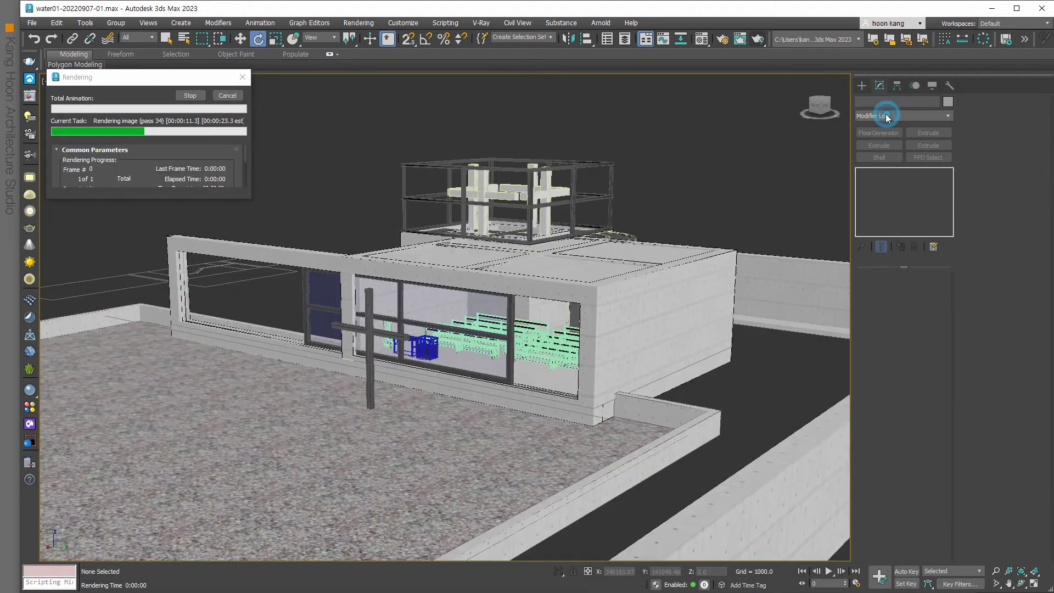
left_click(227, 96)
- Restore the four-viewport layout, unhide the scene lights, and pan the front view to frame them
key("alt+w")
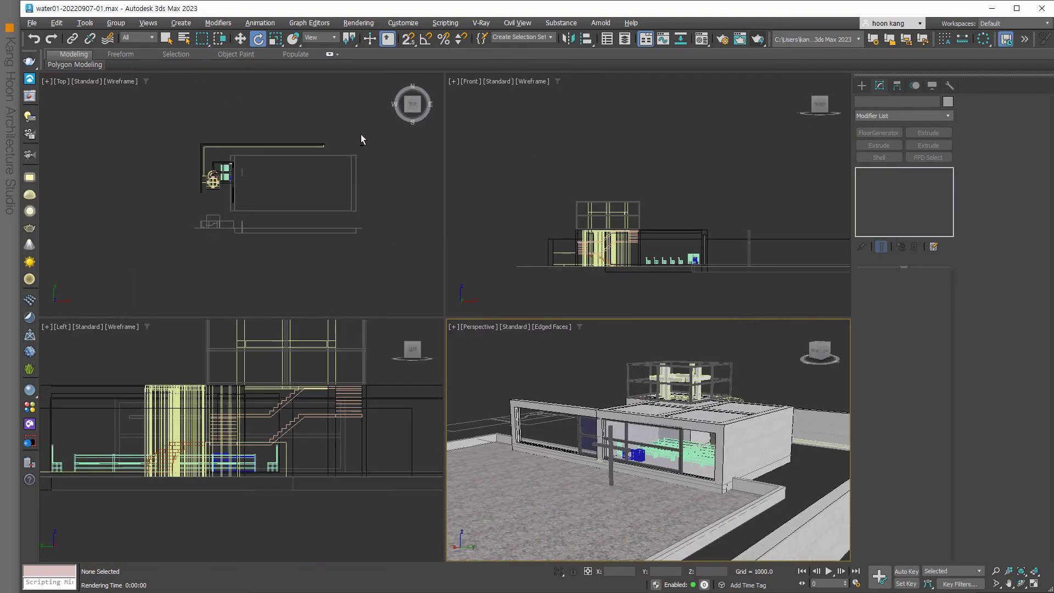
left_click(931, 85)
left_click(877, 237)
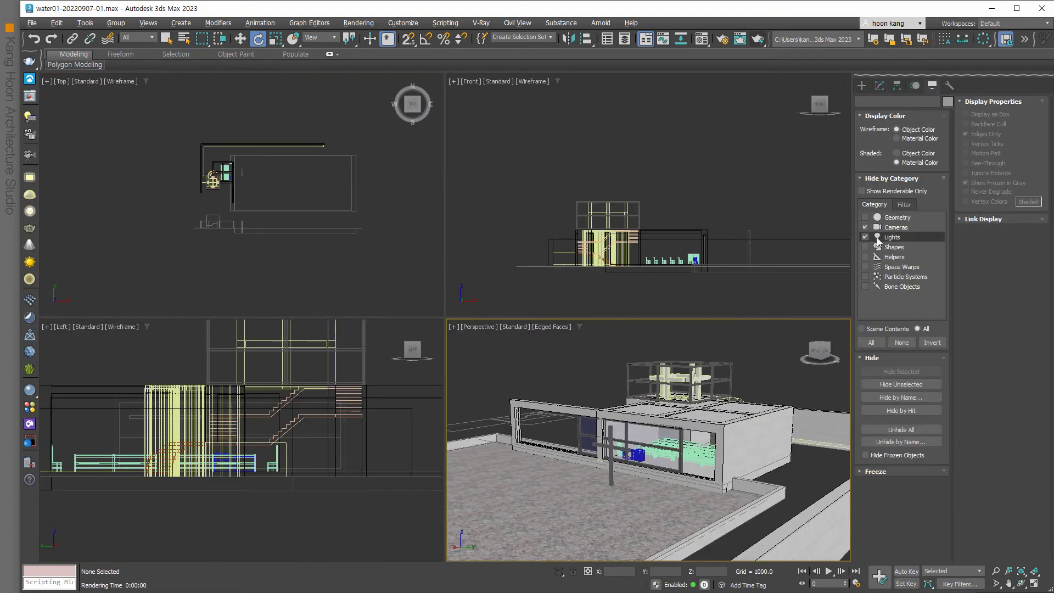
left_click(877, 237)
scroll(744, 249, "down", 3)
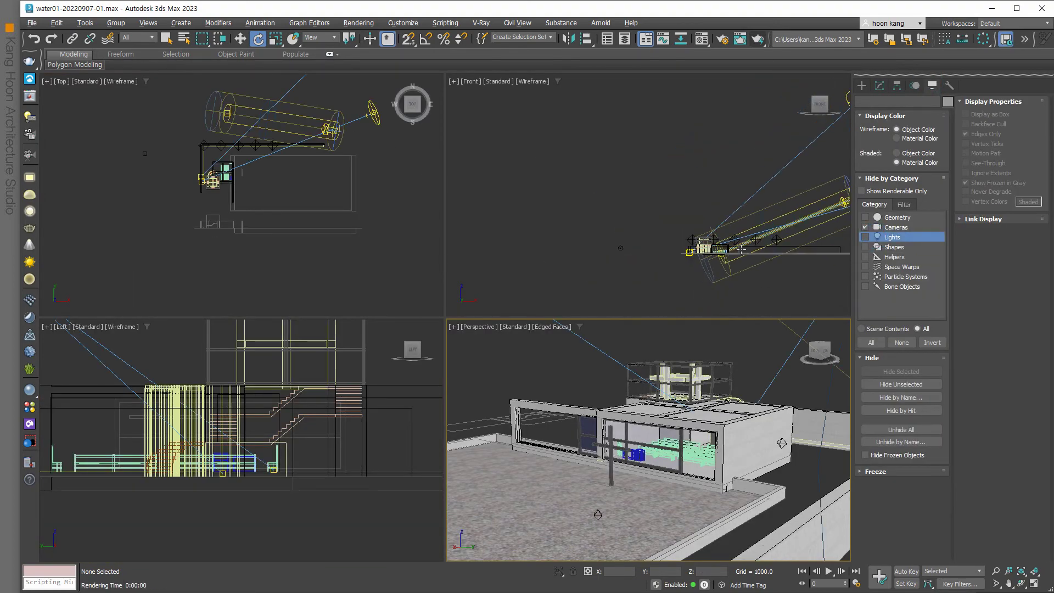
middle_click_drag(744, 252, 643, 265)
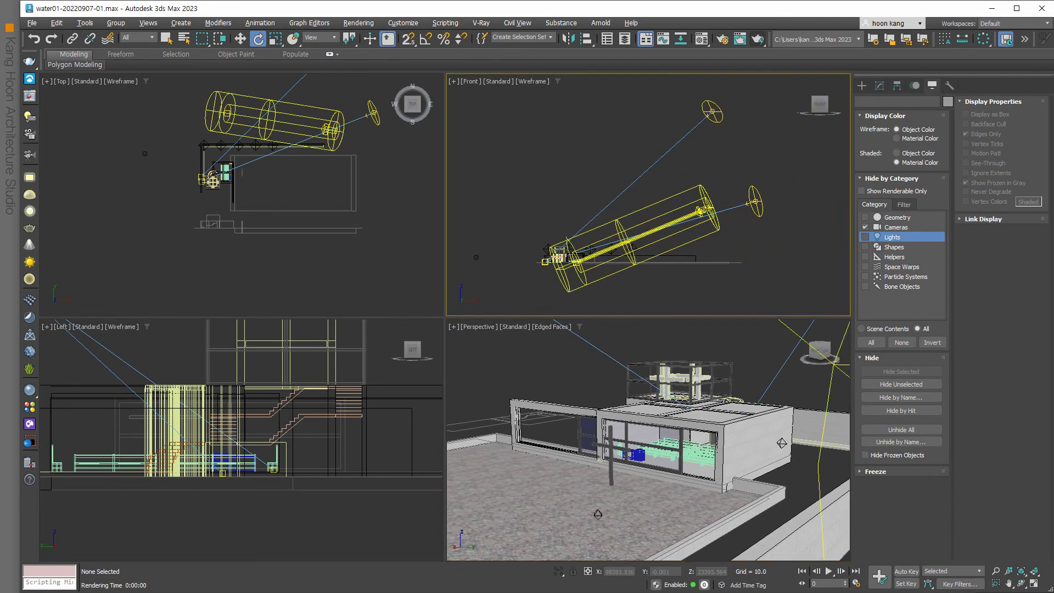
- Hide Direct001 and VRaySun002, then select VRaySun003 and edit its intensity multiplier
left_click(703, 208)
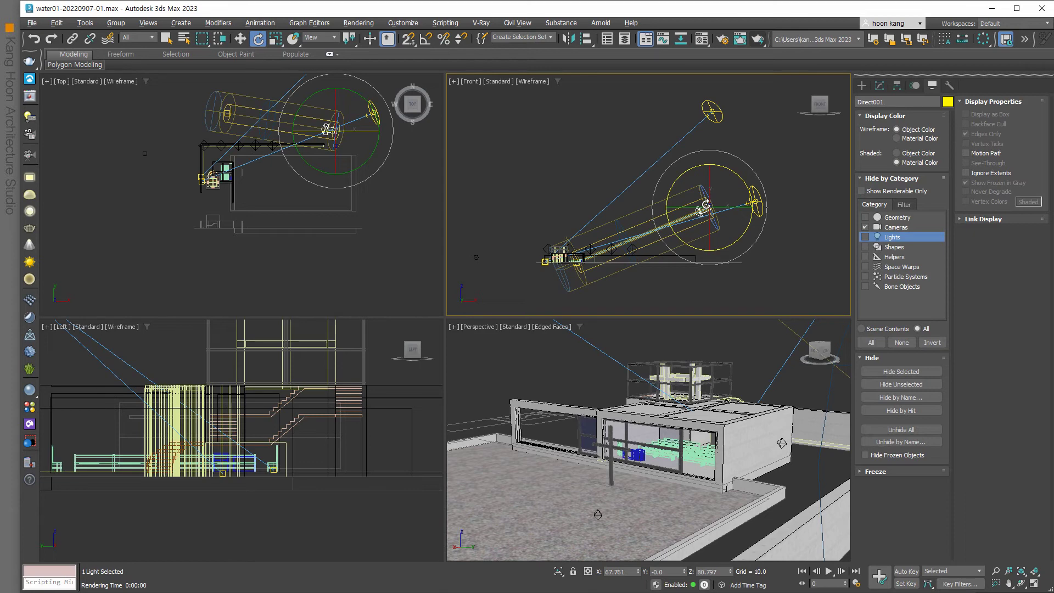
key("Delete")
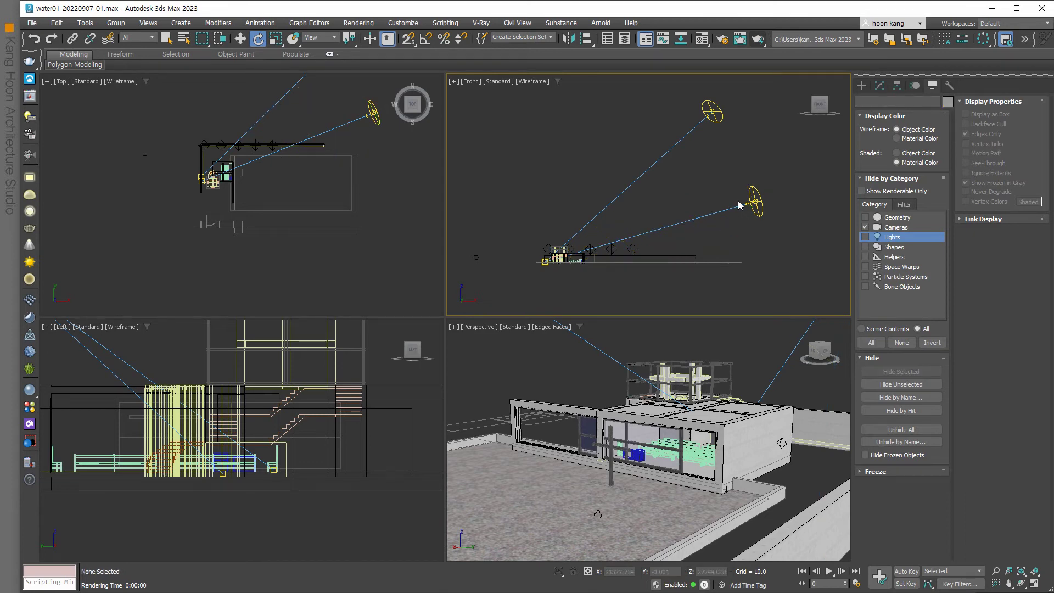
left_click(753, 202)
key("Delete")
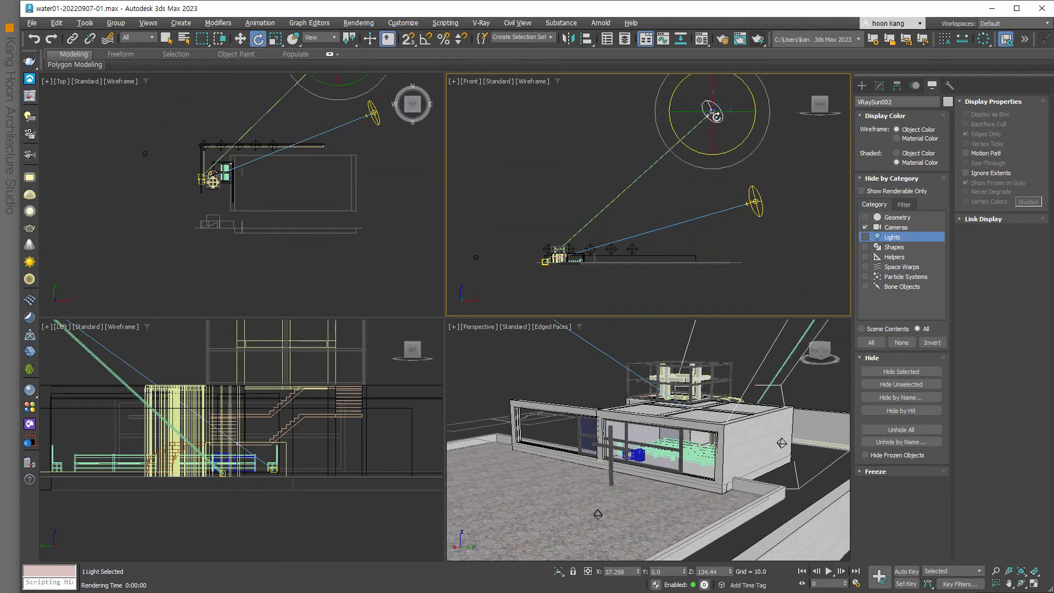
left_click(755, 201)
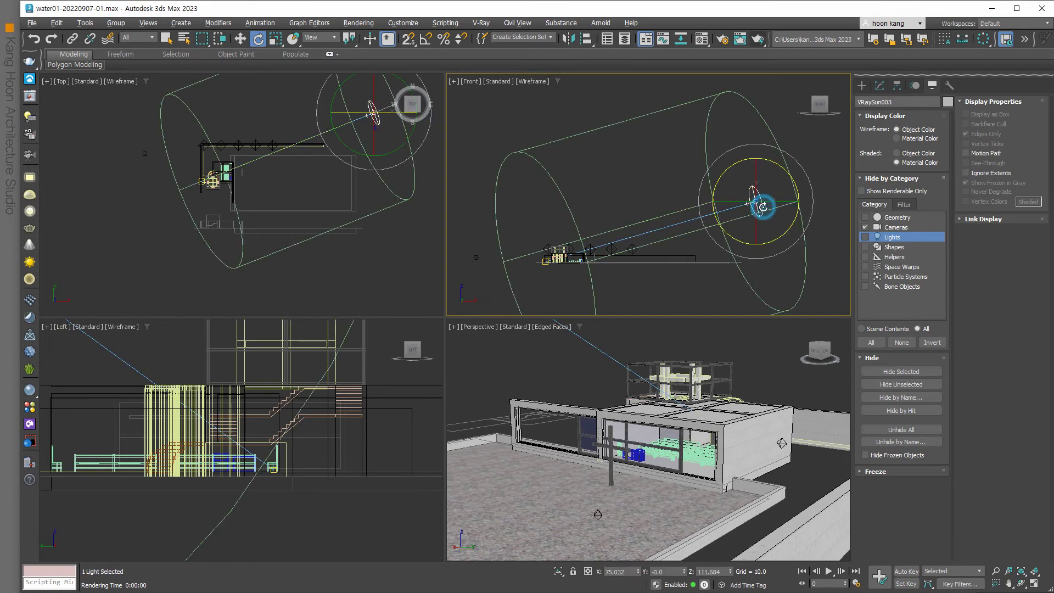
left_click(879, 86)
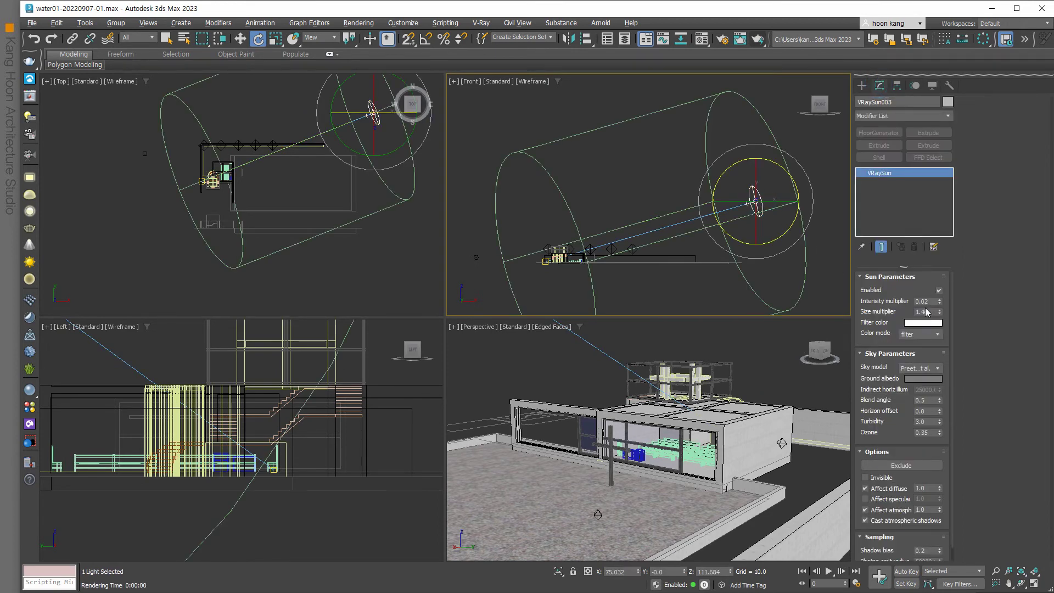
double_click(922, 301)
- Render a quick V-Ray test of the Perspective view and close it
left_click(757, 393)
key("shift+q")
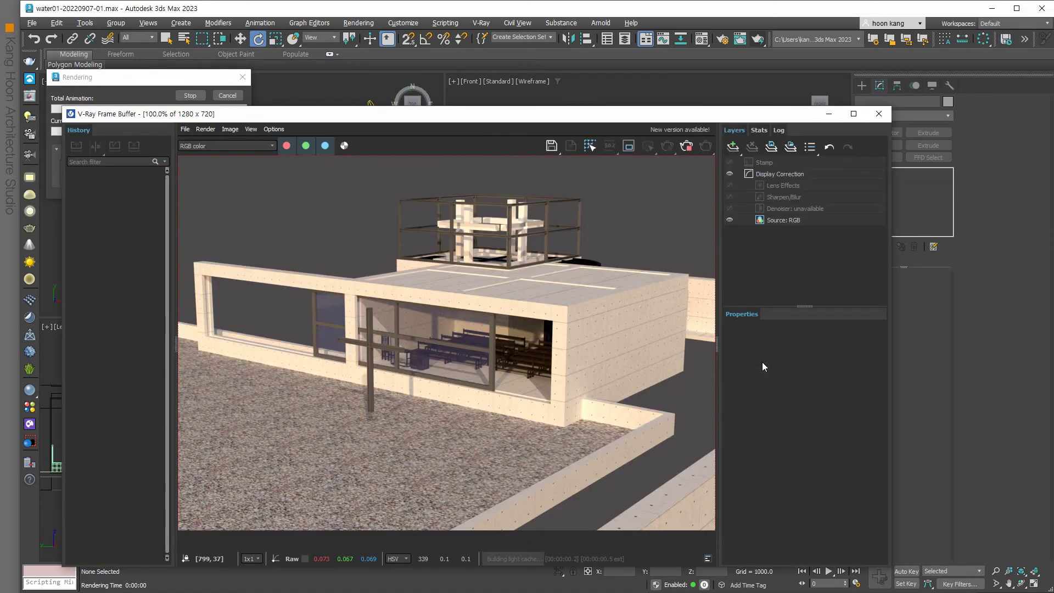
left_click(879, 114)
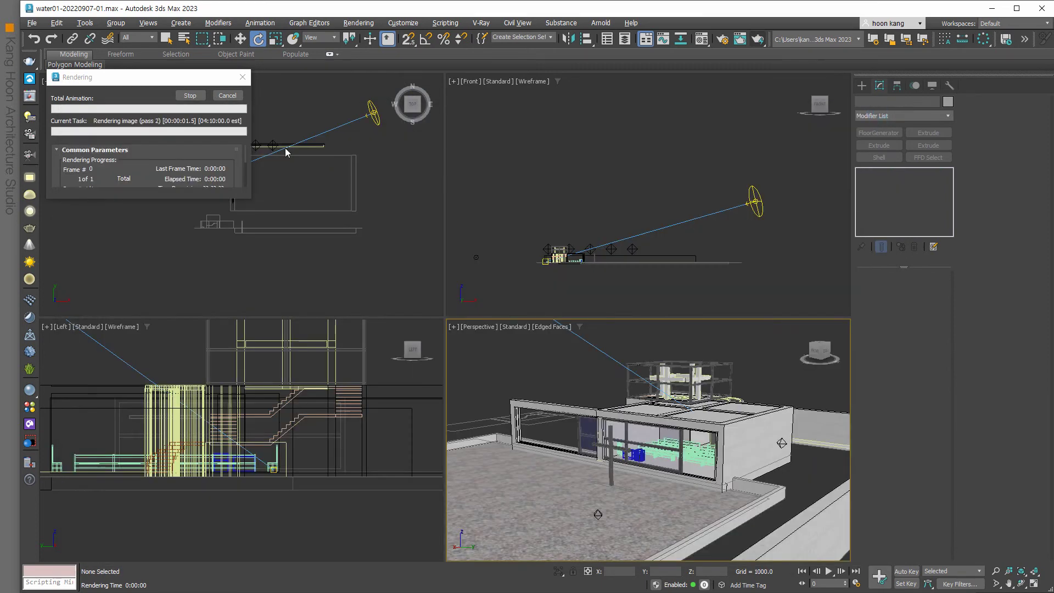
left_click(227, 95)
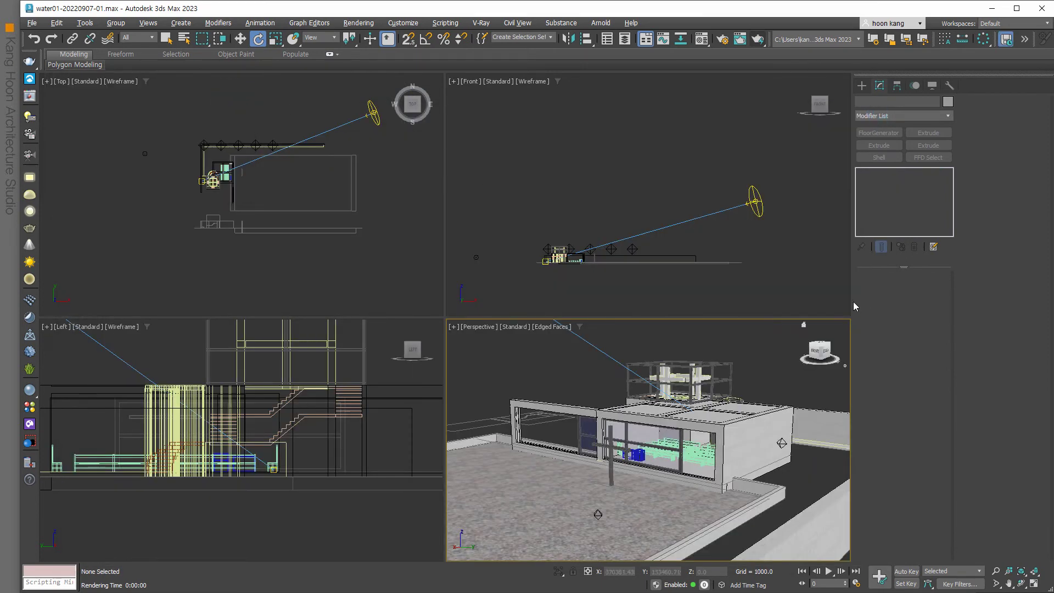
- Set VRaySun003's intensity multiplier to 0.5, render a new test, then cancel it
left_click(755, 202)
double_click(922, 301)
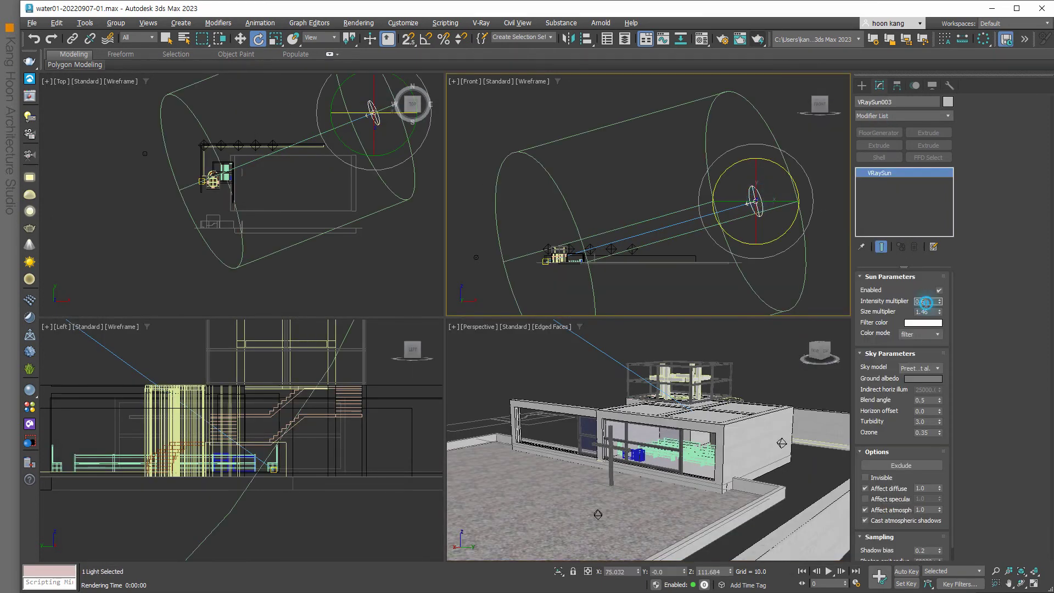
type("0.5")
left_click(750, 371)
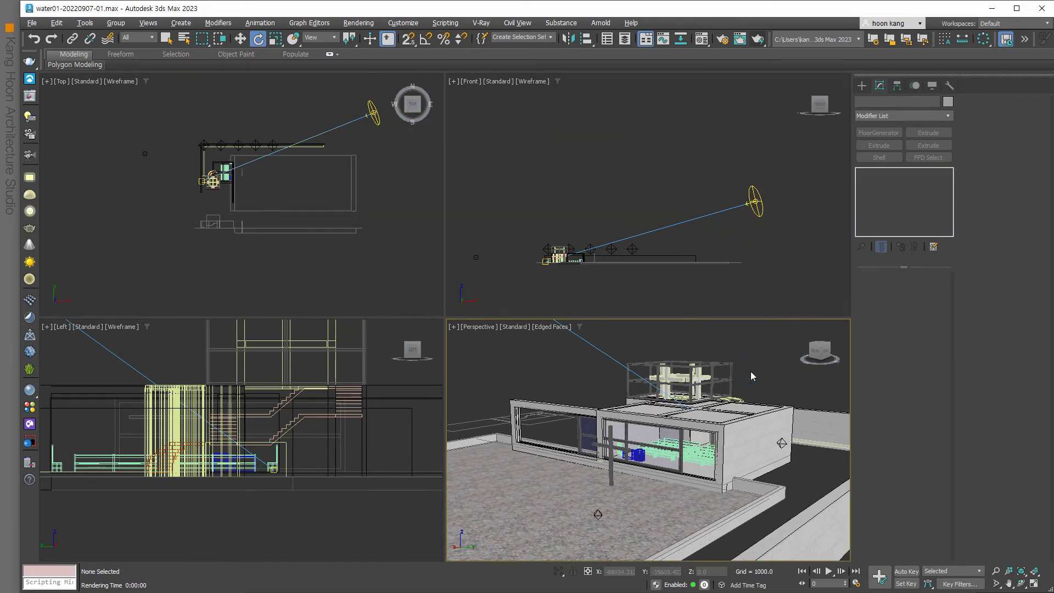
key("shift+q")
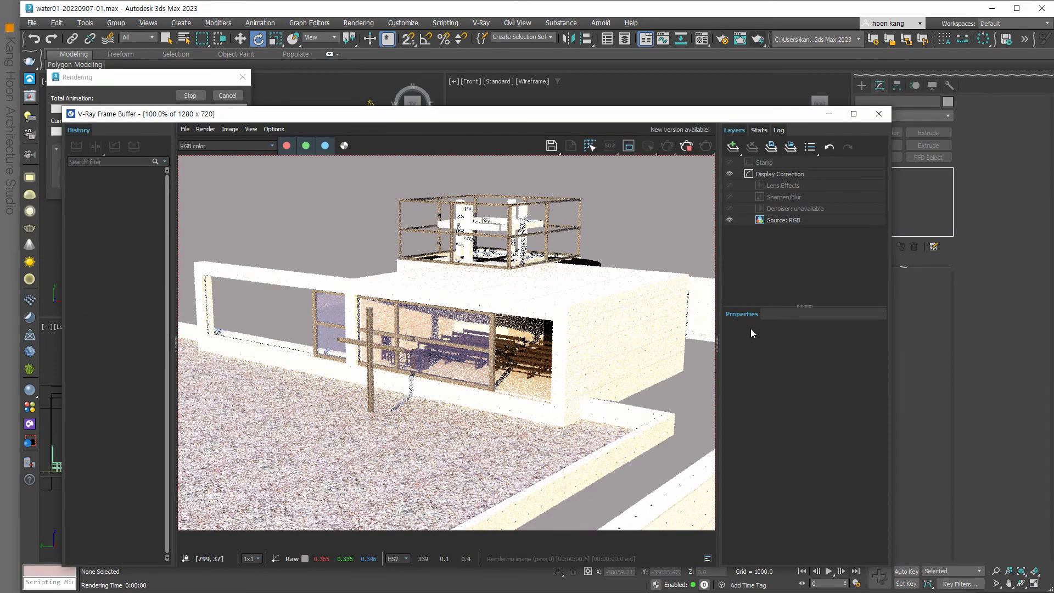
left_click(878, 113)
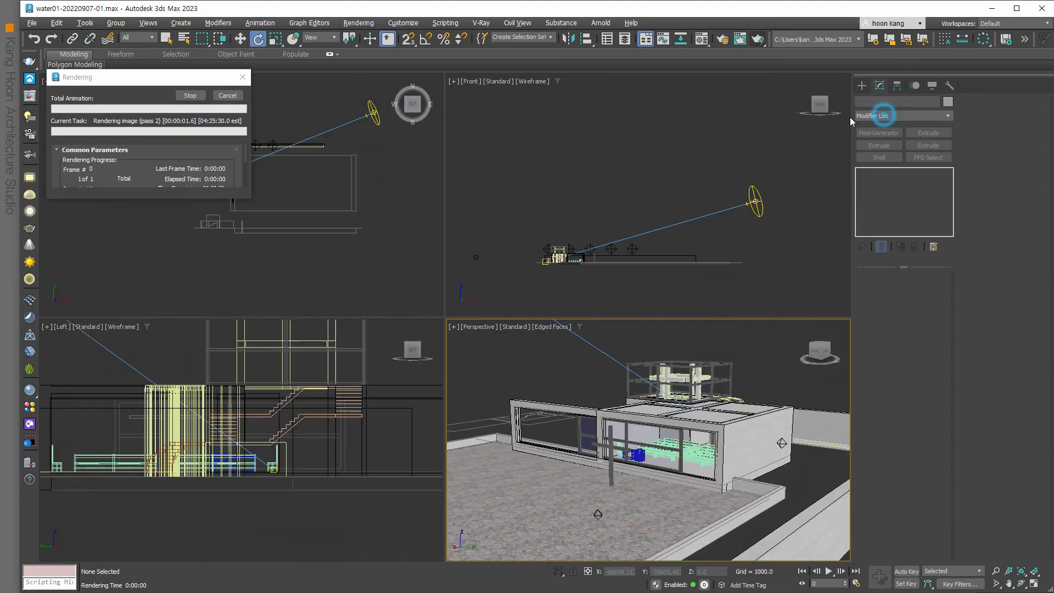
left_click(237, 95)
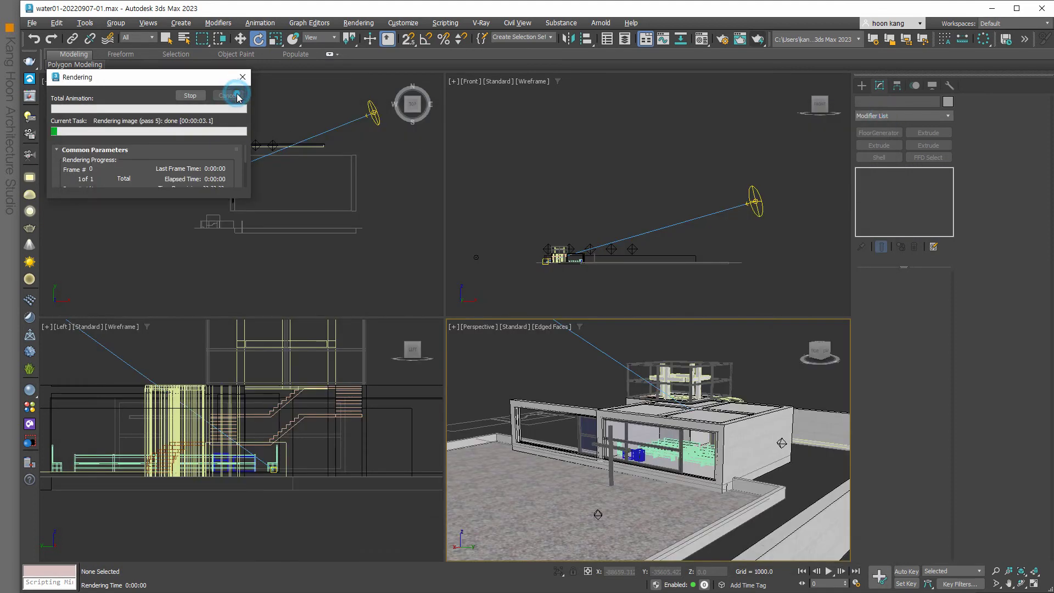
- Lower the multiplier to 0.07, render another test, and close it
left_click(755, 201)
double_click(923, 301)
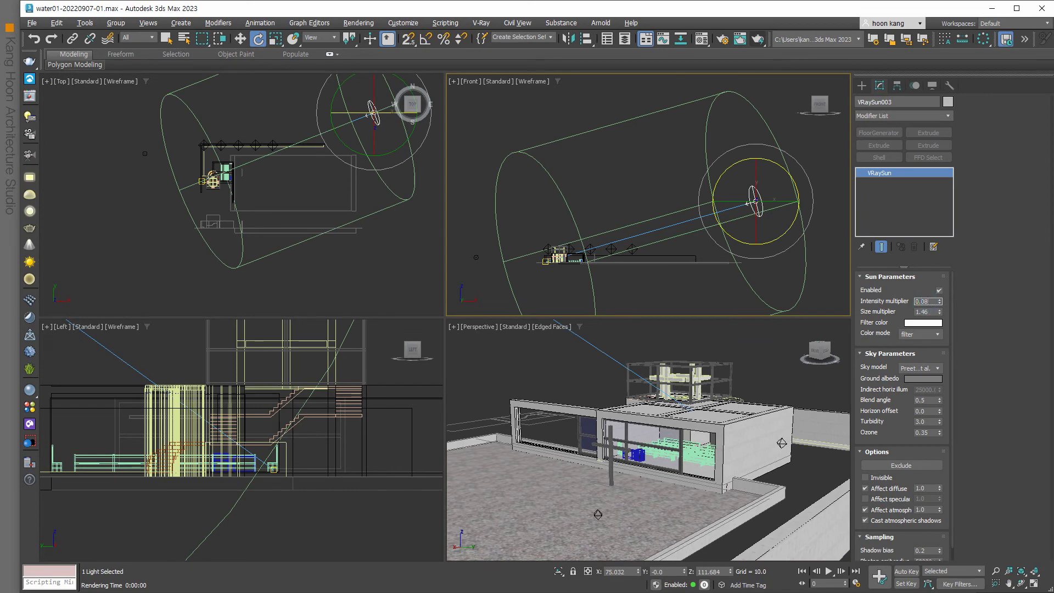
type("7")
left_click(756, 357)
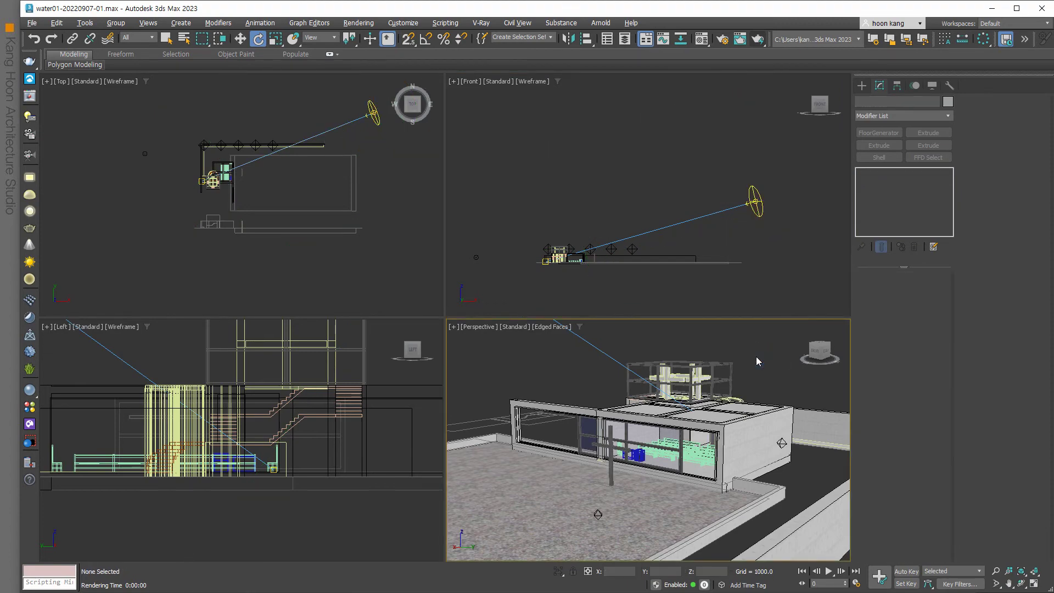
key("shift+q")
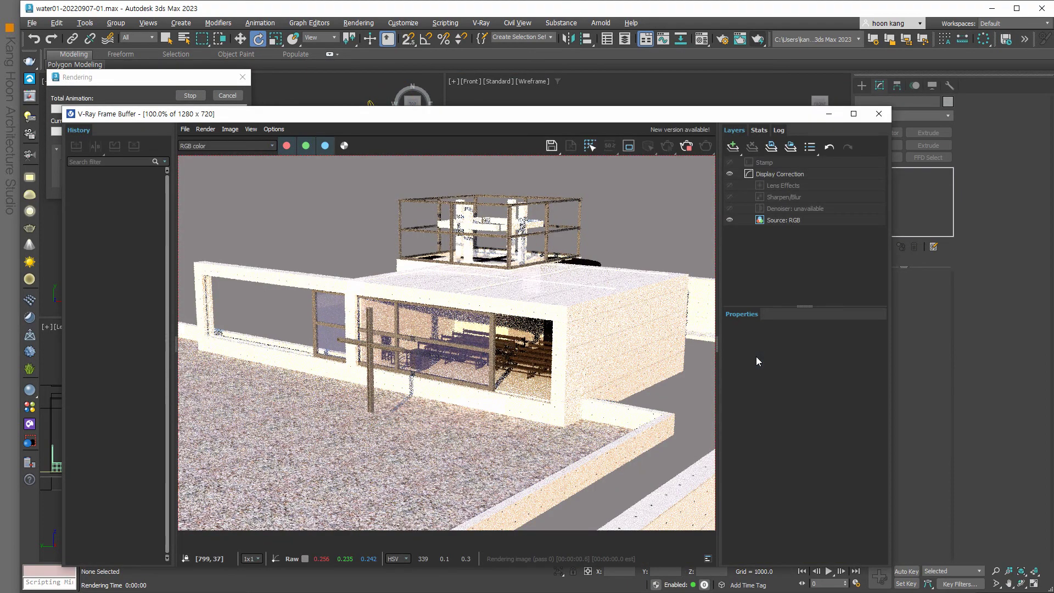
left_click(878, 114)
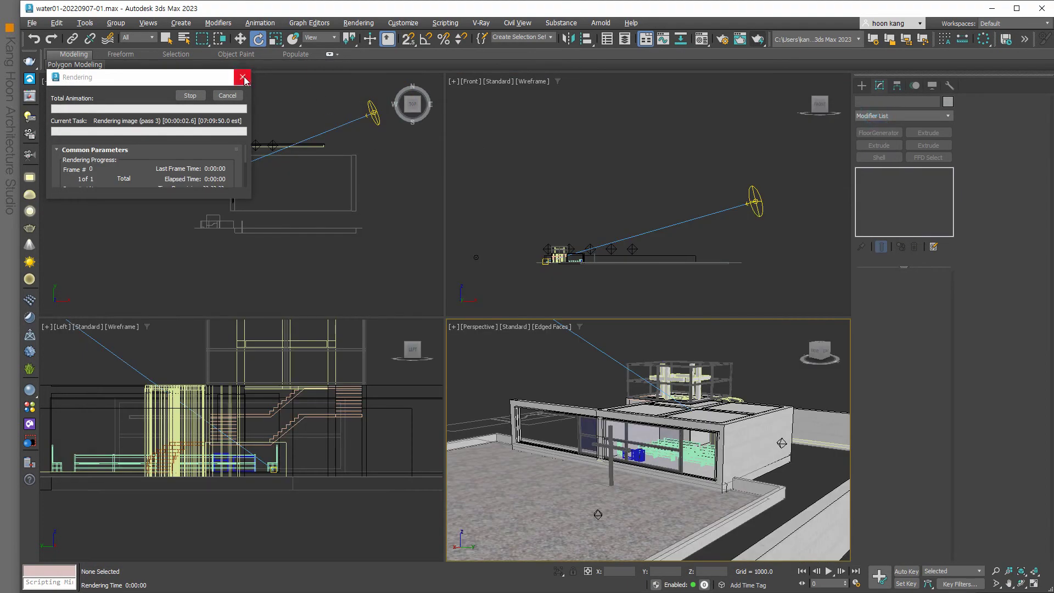
left_click(243, 78)
- Set VRaySun003's multiplier to 0.04, render the Perspective view, and move the frame buffer aside
left_click(757, 201)
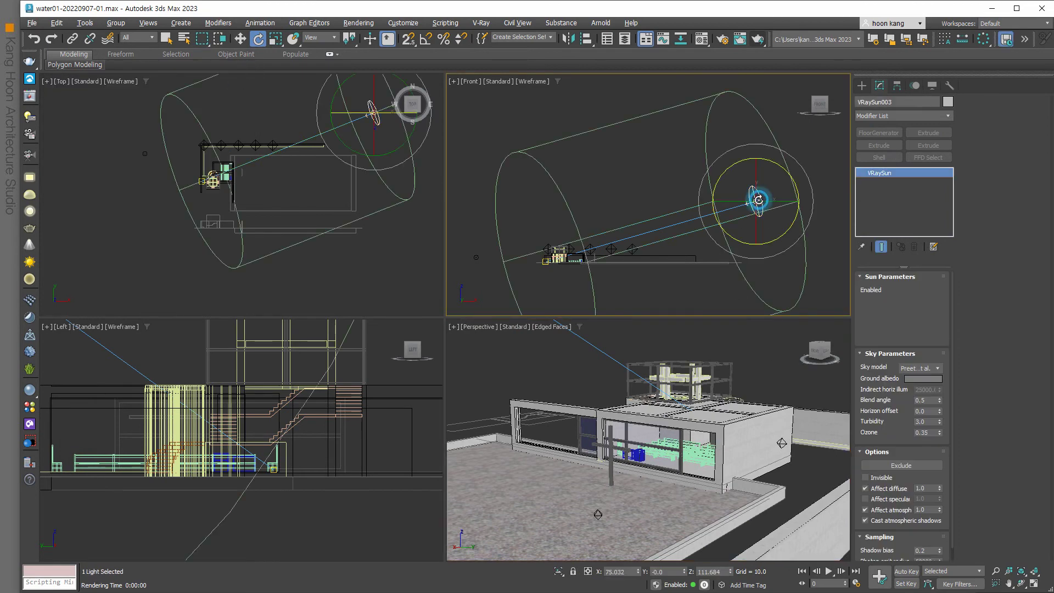
double_click(926, 301)
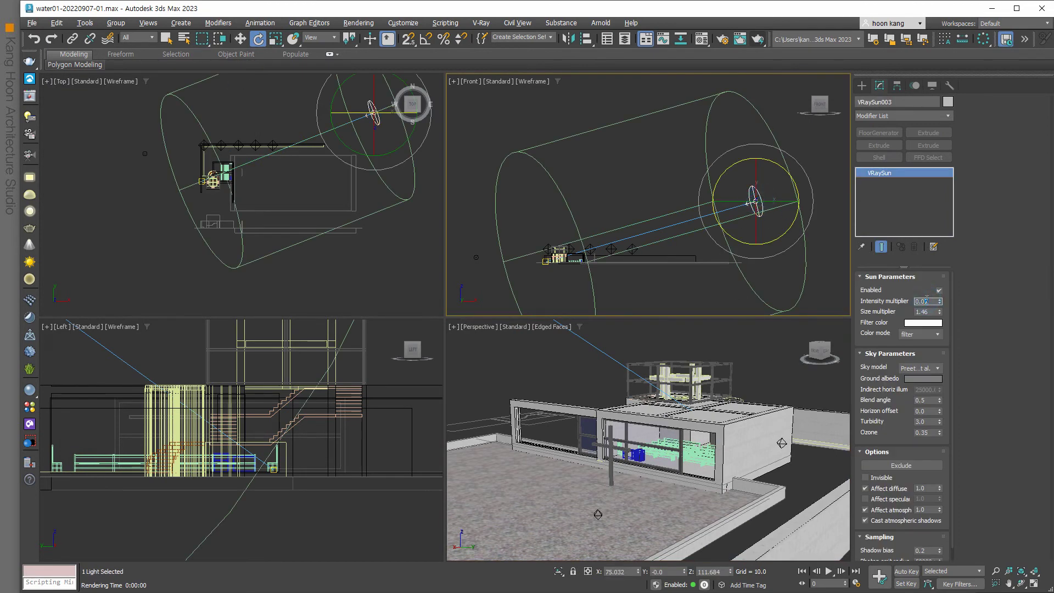
left_click(759, 360)
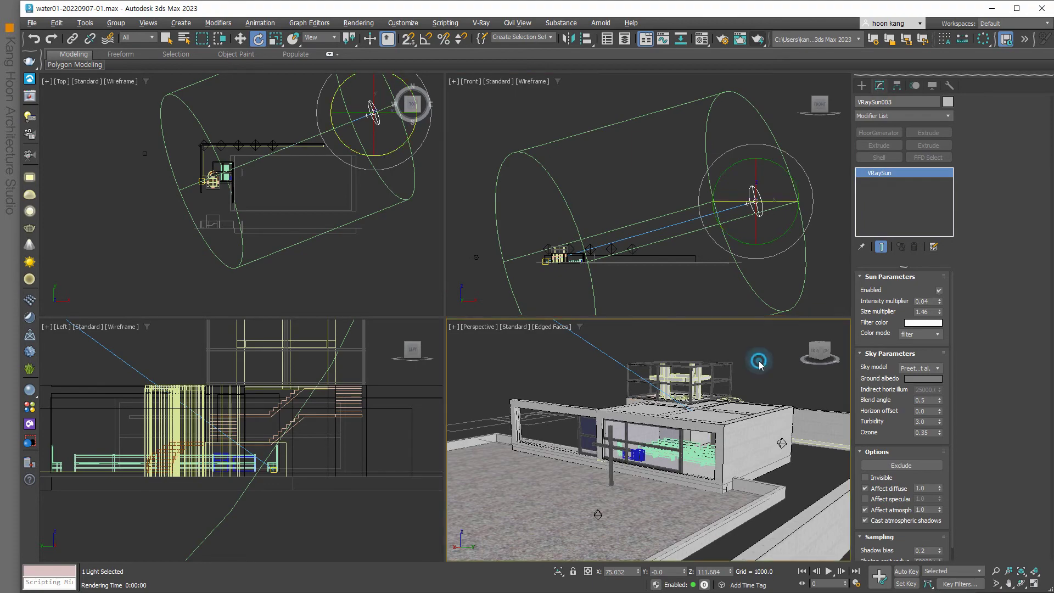
key("shift+q")
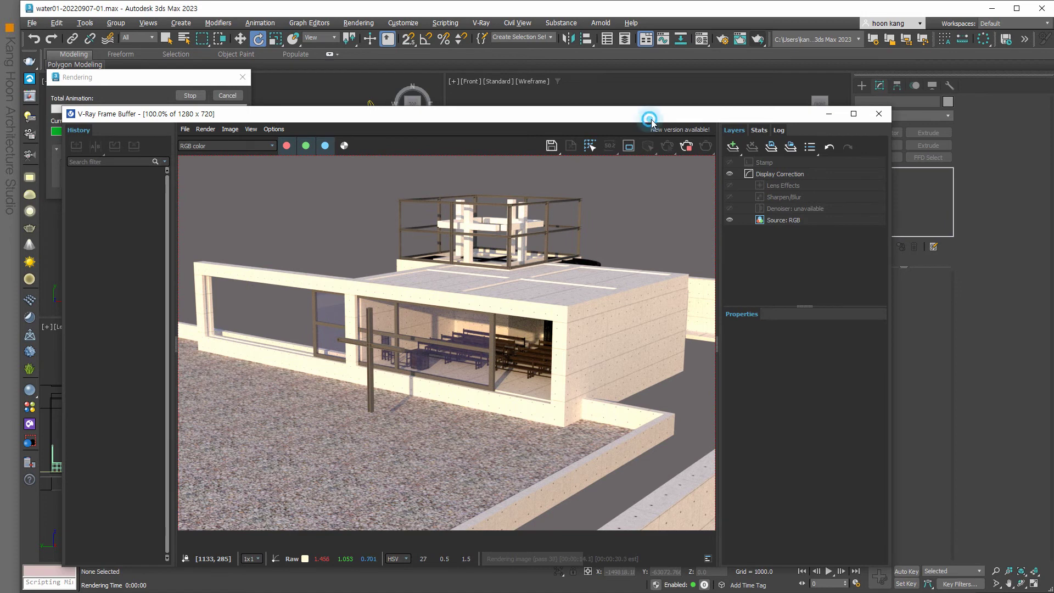
left_click_drag(650, 120, 745, 101)
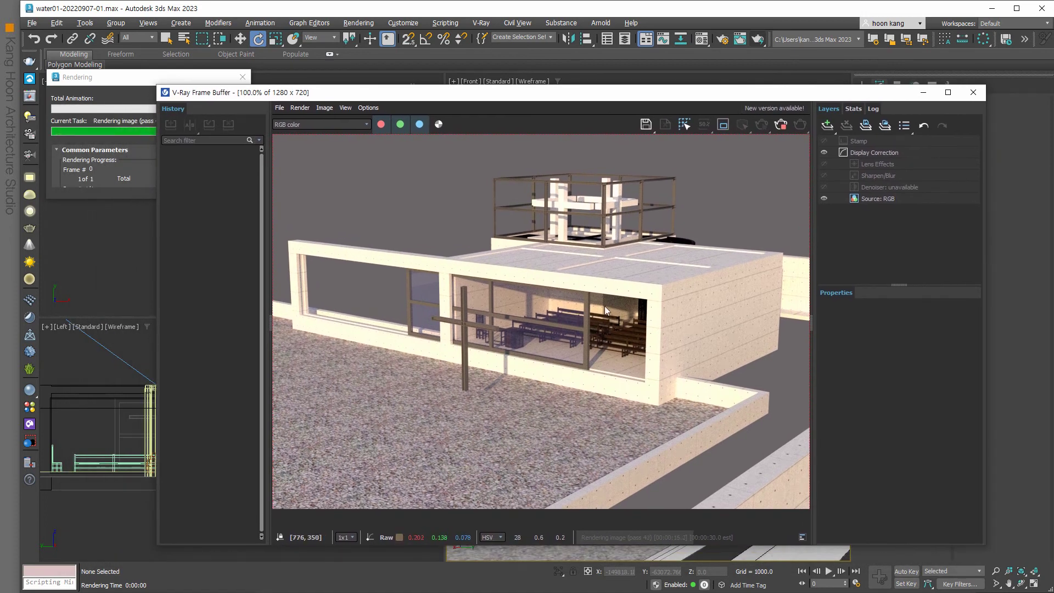
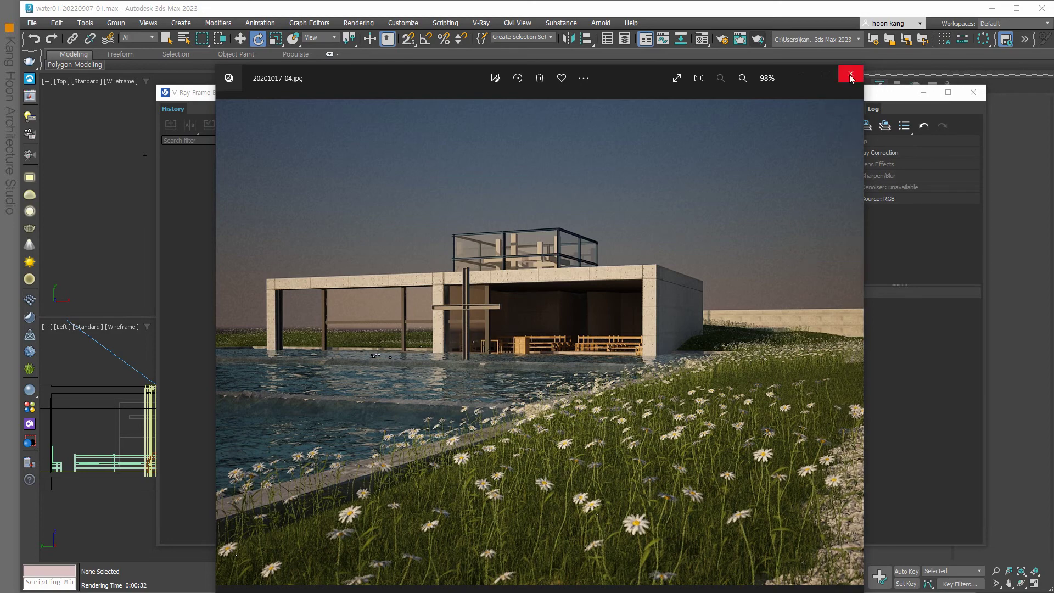
- Close the 20201017-04.jpg photo, compare 03.png against the render, then close it too
left_click(850, 76)
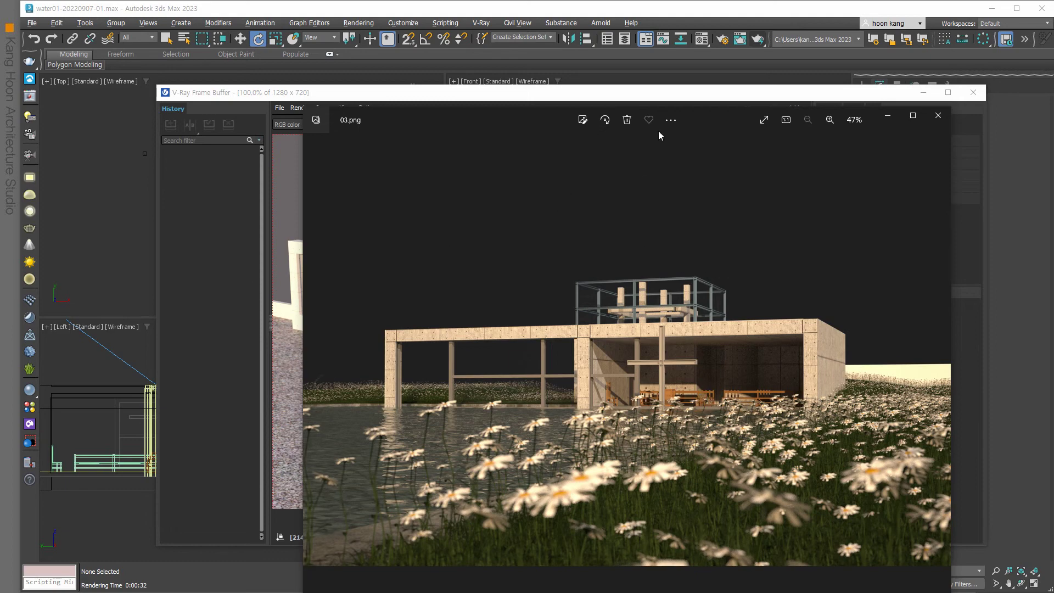
left_click_drag(732, 108, 1053, 145)
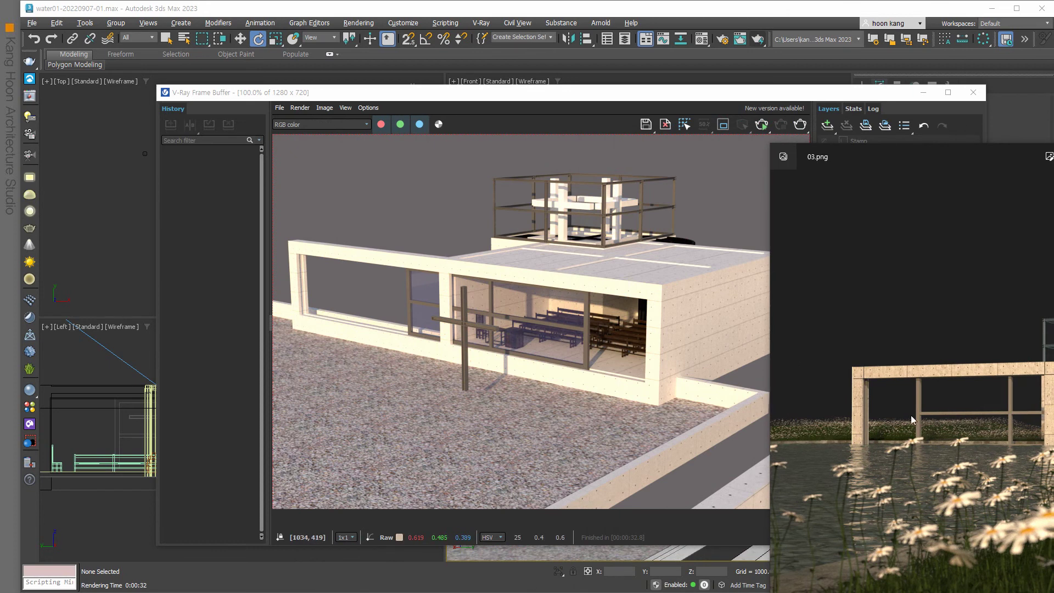
left_click_drag(1046, 155, 706, 96)
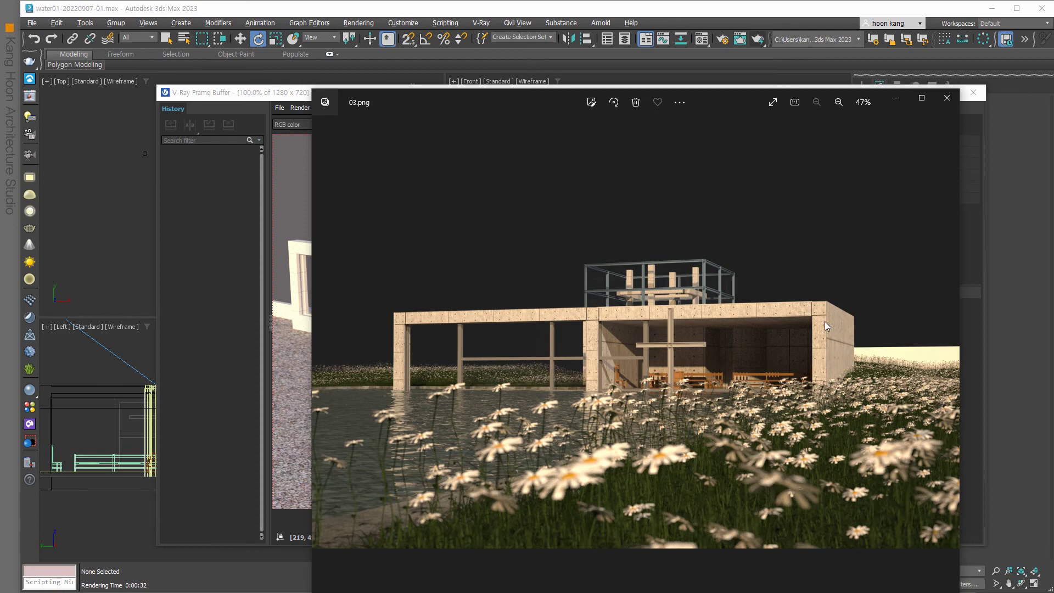
left_click(945, 99)
left_click(849, 389)
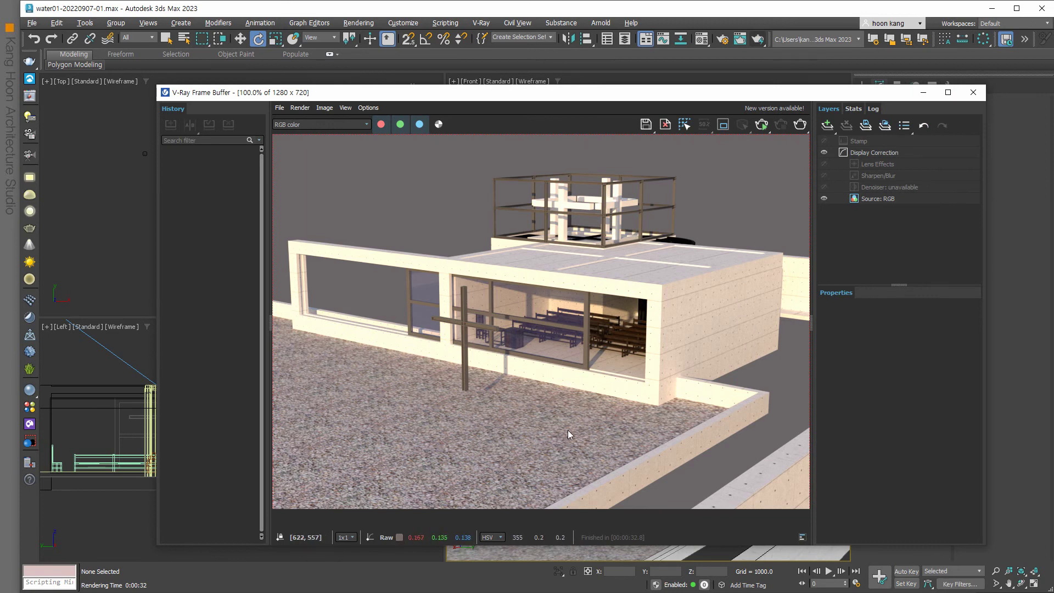
- Close the V-Ray Frame Buffer to return to the viewports
scroll(634, 410, "down", 1)
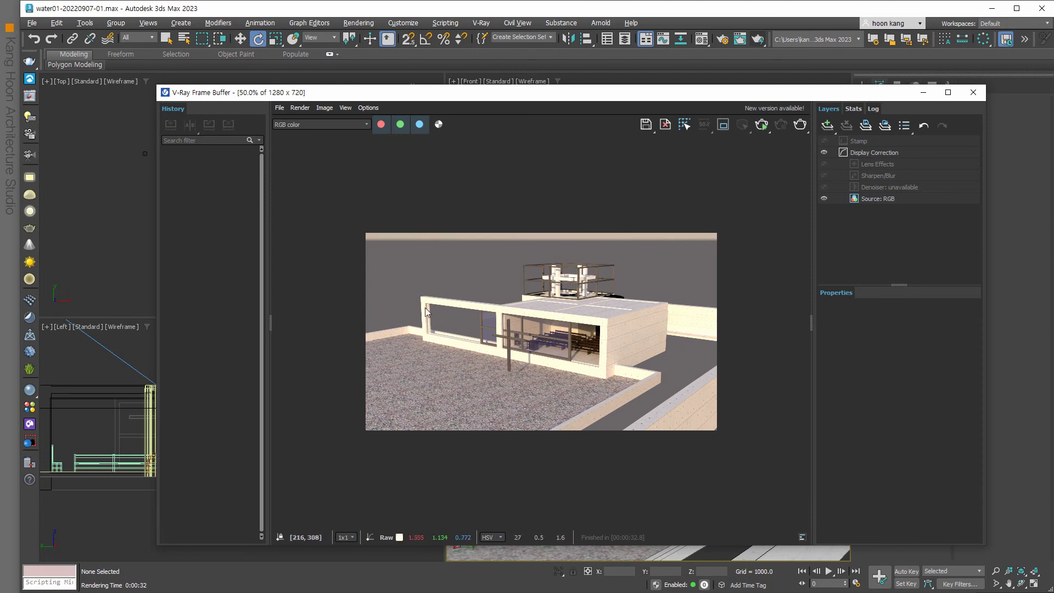
scroll(562, 316, "up", 1)
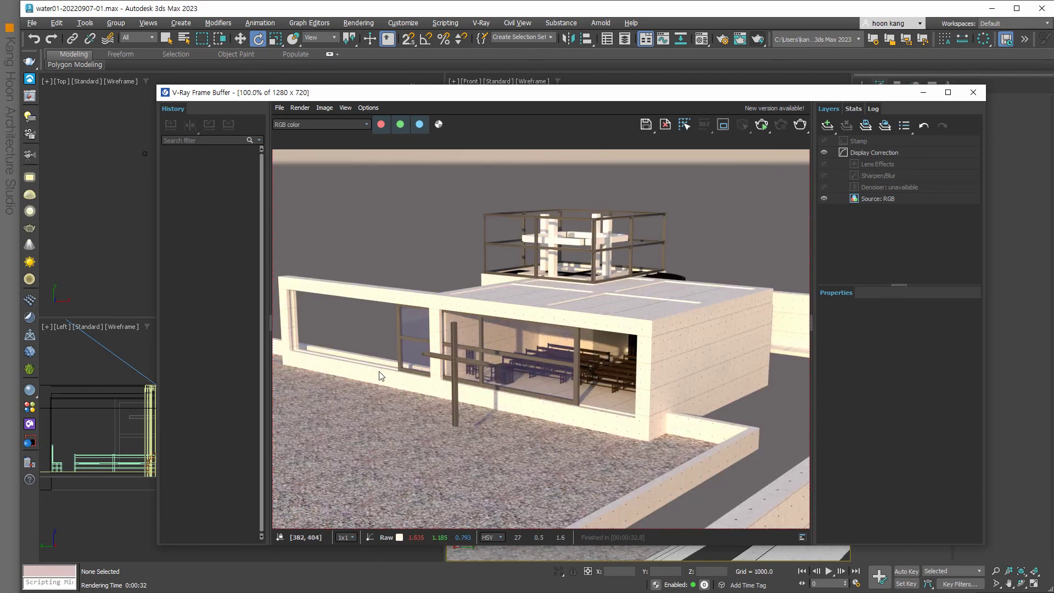
left_click(923, 92)
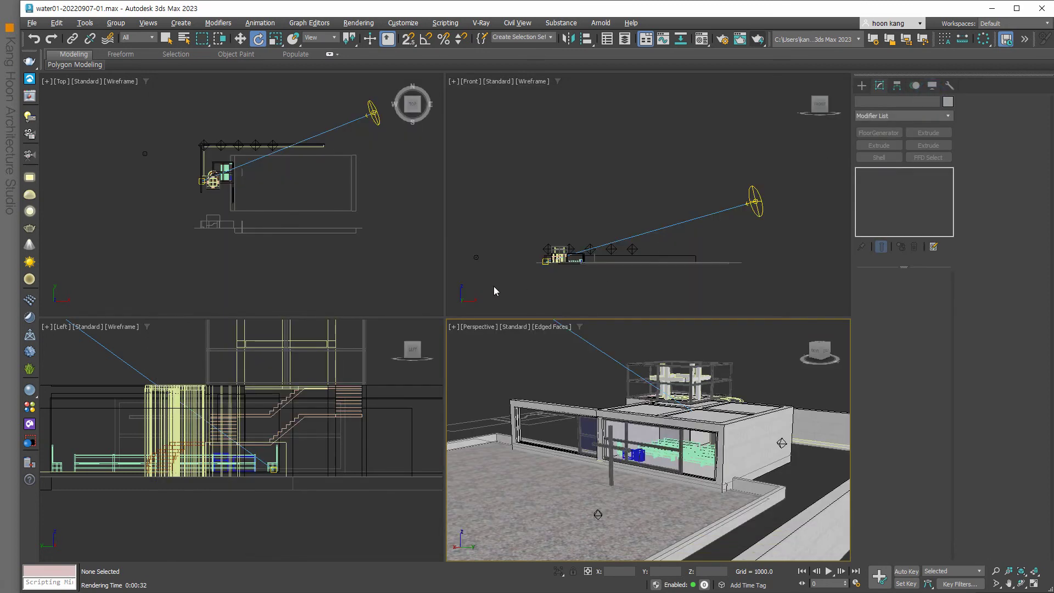
- Switch the Left viewport to the Right view and maximize it with Alt+W
left_click(615, 284)
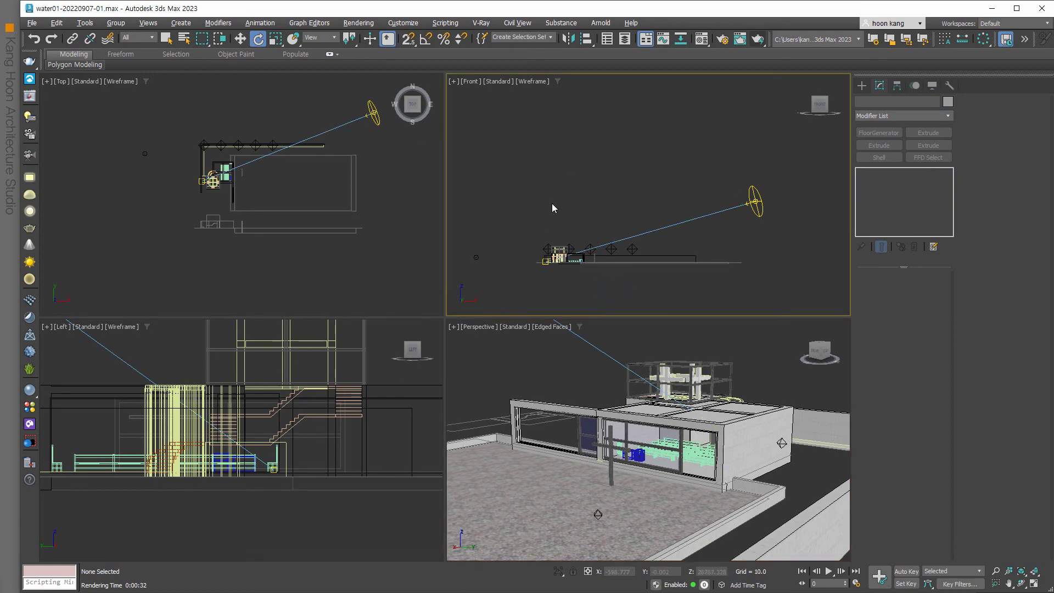
scroll(88, 384, "down", 2)
scroll(88, 384, "down", 1)
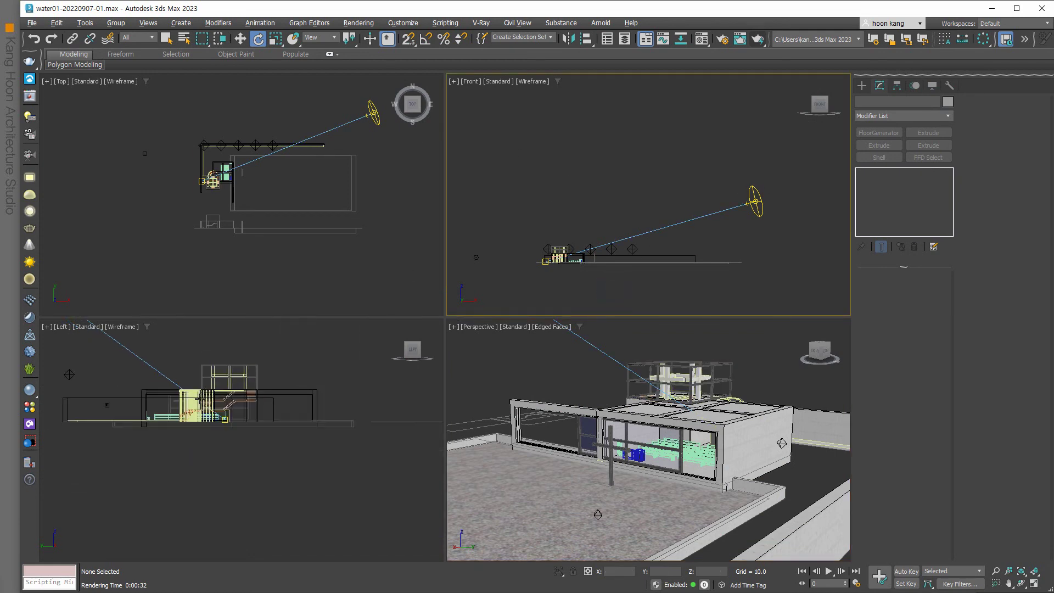
left_click(67, 327)
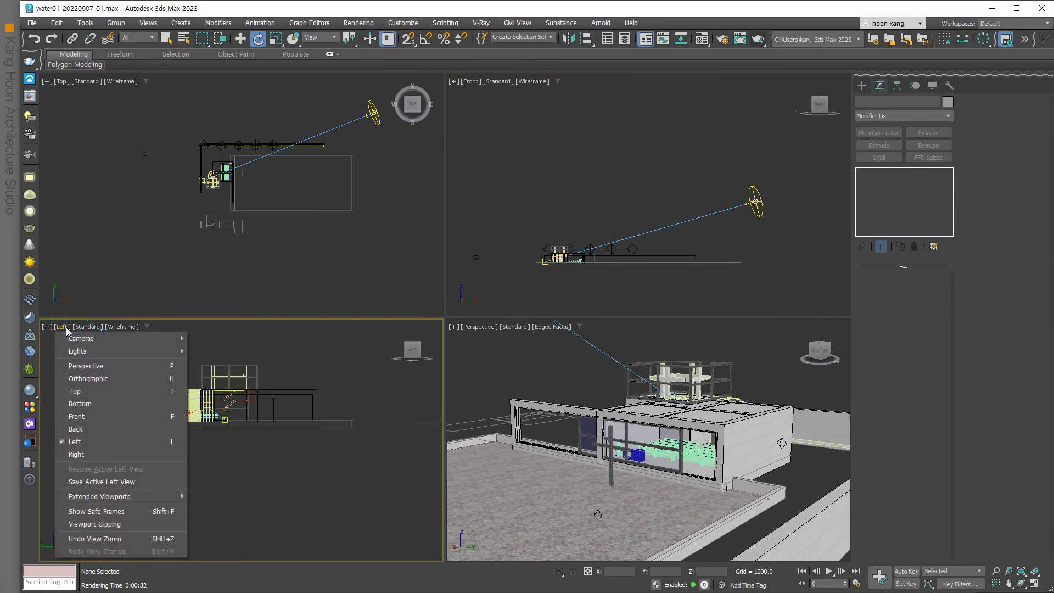
left_click(90, 455)
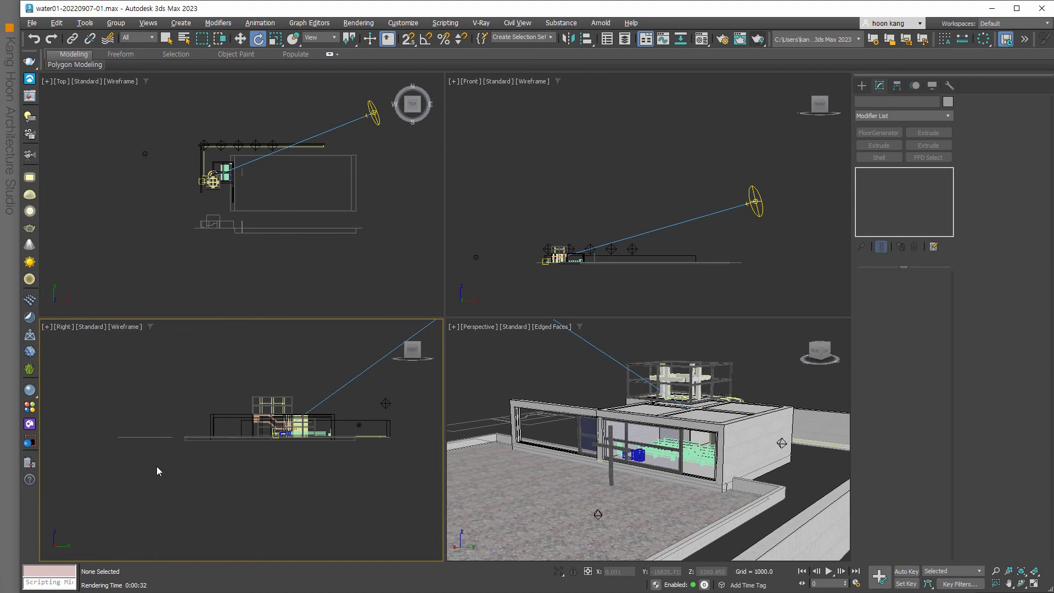
key("alt+w")
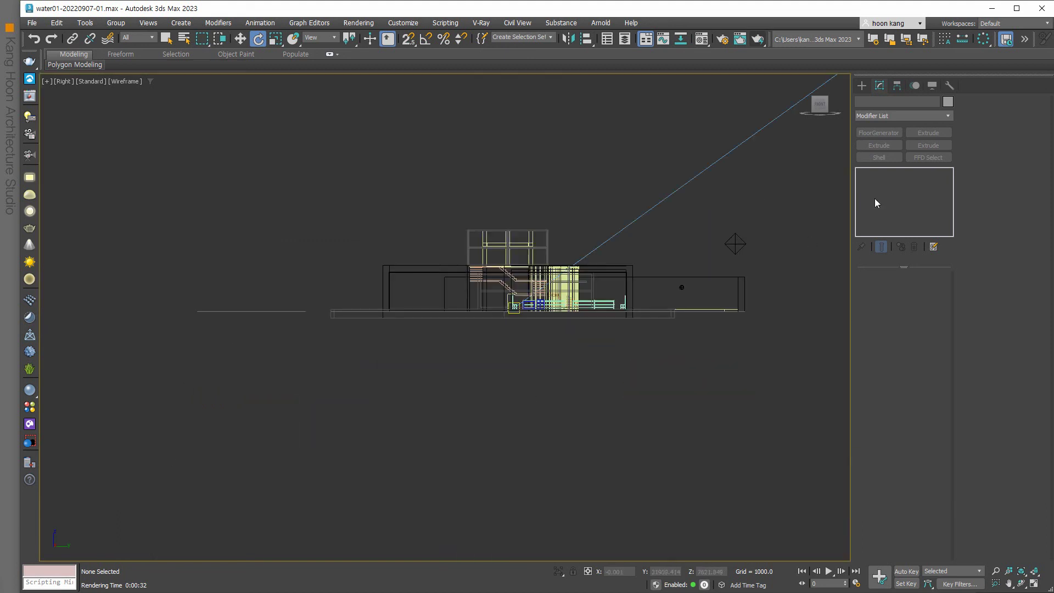
- Draw a ten-point Line017 ground profile in the Right view, dipping below the pavilion
left_click(861, 86)
left_click(875, 102)
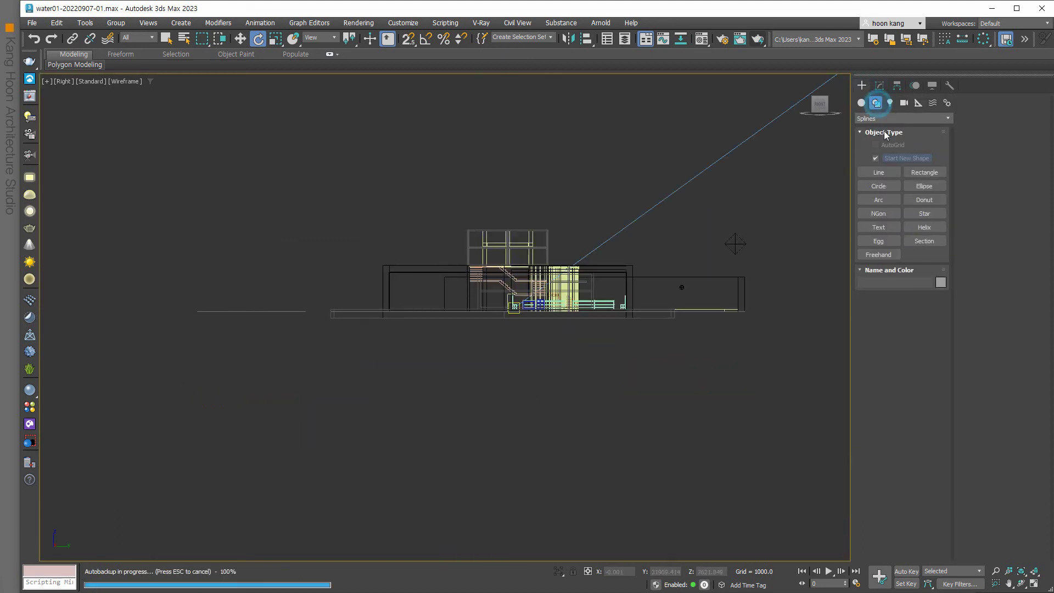
left_click(872, 171)
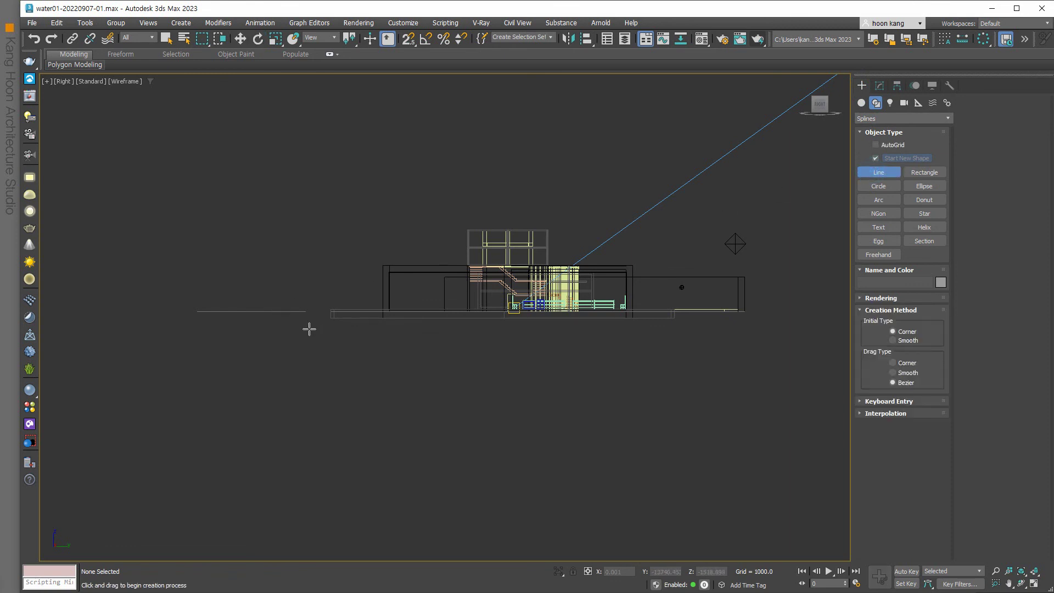
left_click(257, 306)
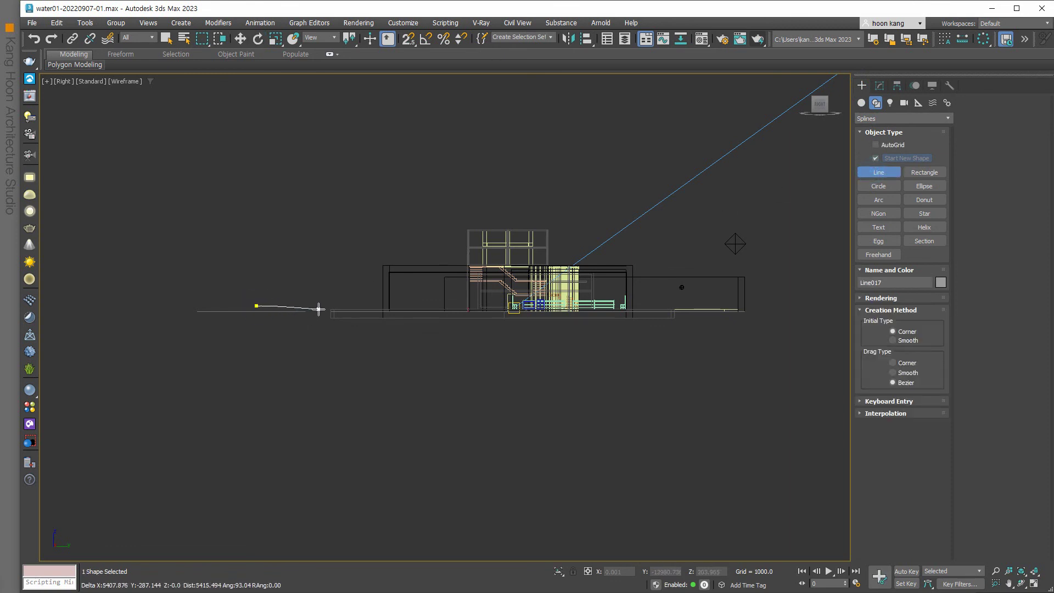
left_click(303, 308)
left_click(329, 312)
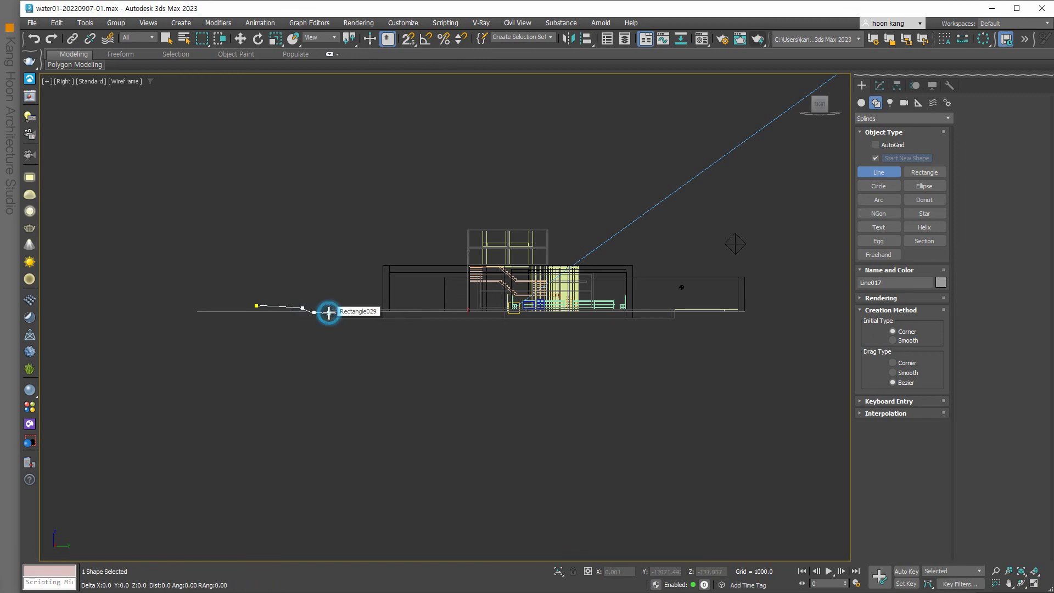
left_click(370, 316)
left_click(400, 330)
left_click(527, 335)
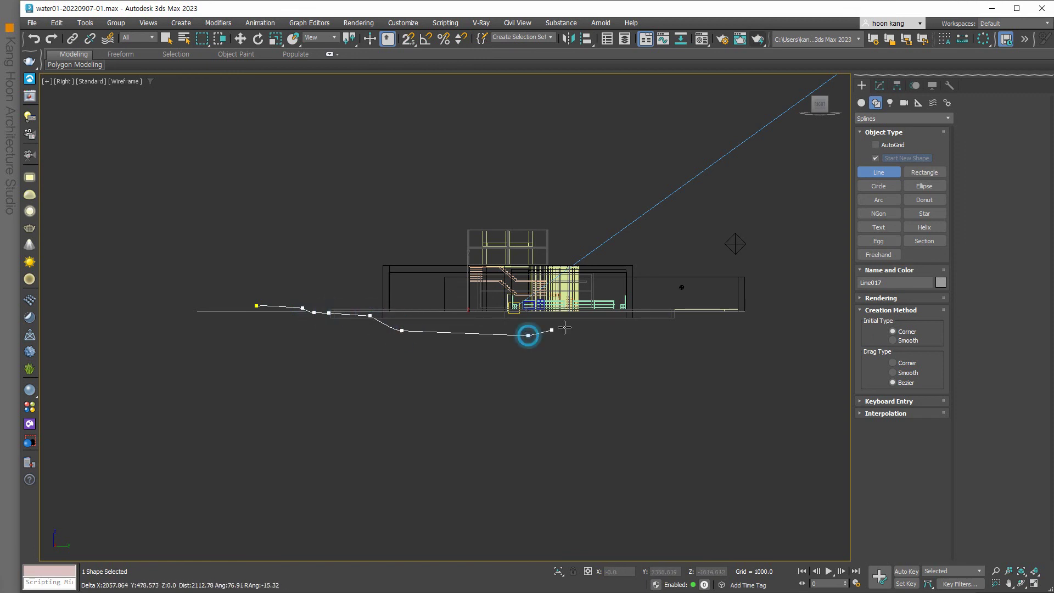
left_click(658, 323)
left_click(675, 314)
left_click(719, 303)
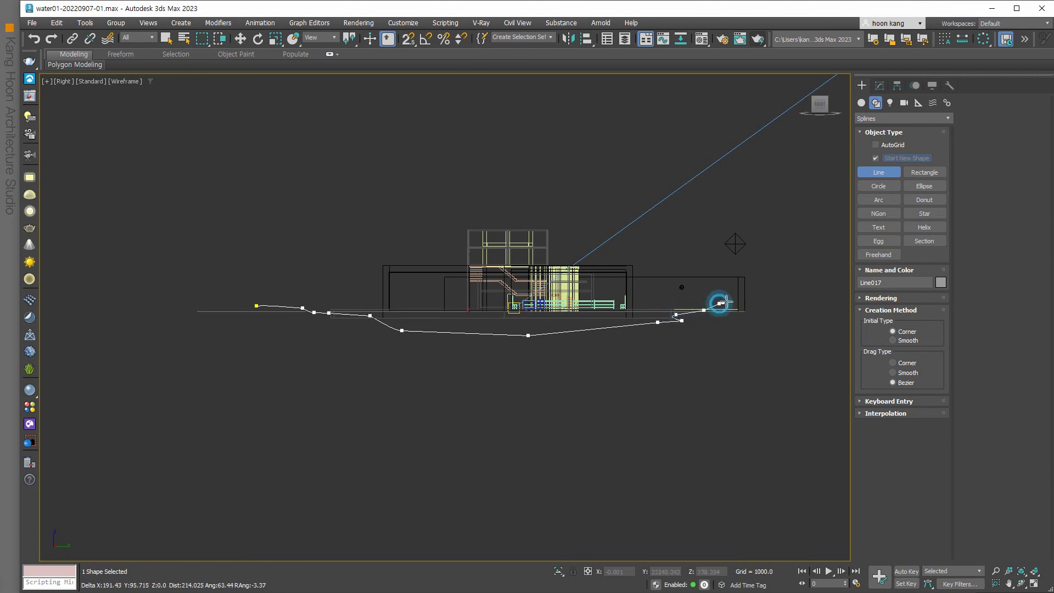
left_click(795, 299)
right_click(800, 300)
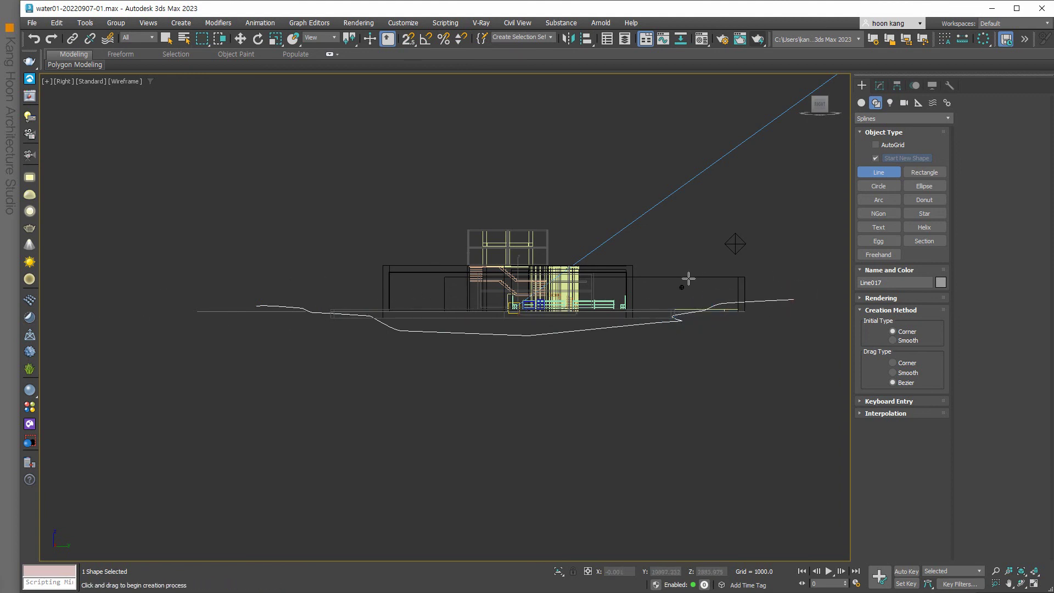
- Restore the four-viewport layout and exit line drawing
key("alt+w")
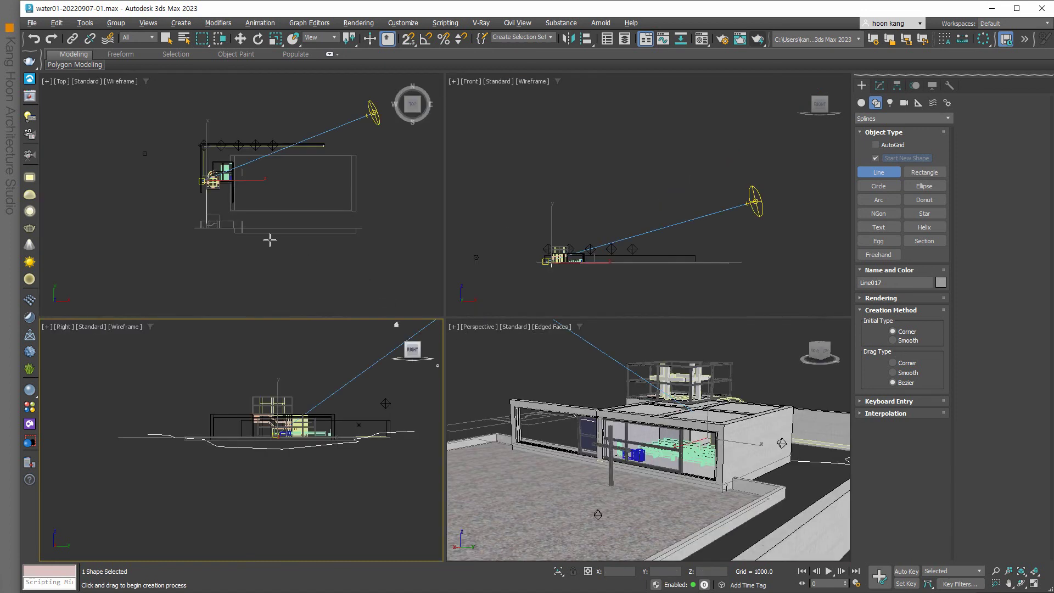
right_click(269, 240)
key("e")
right_click(252, 191)
- Shift-move a copy of the profile to make Line018 in Top view, then view 20201017-04.jpg
left_click(265, 196)
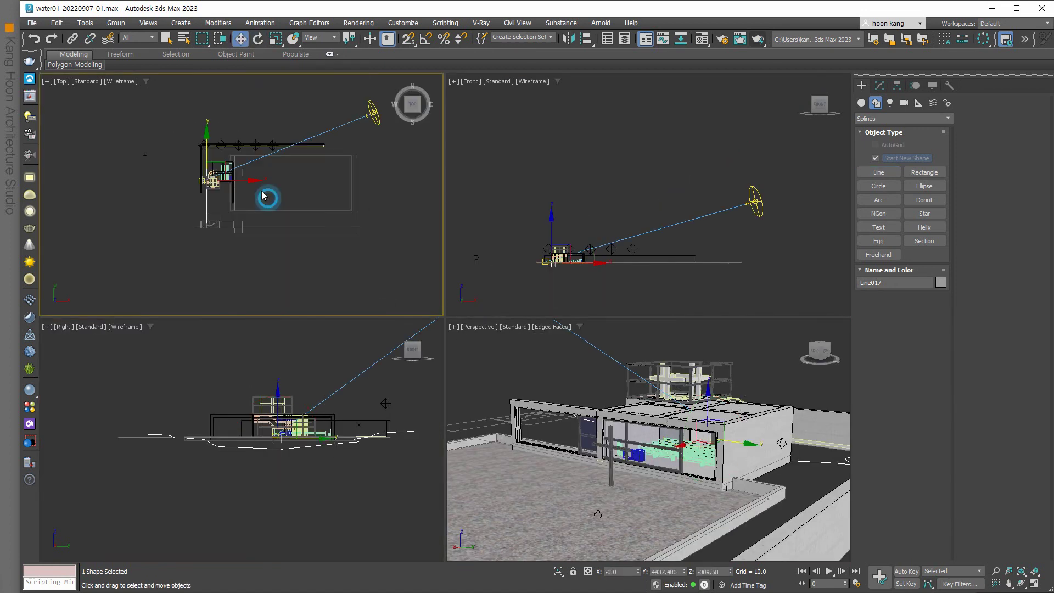
left_click(249, 180)
mouse_move(385, 193)
left_mouse_down()
mouse_move(407, 195)
mouse_move(389, 181)
left_mouse_up()
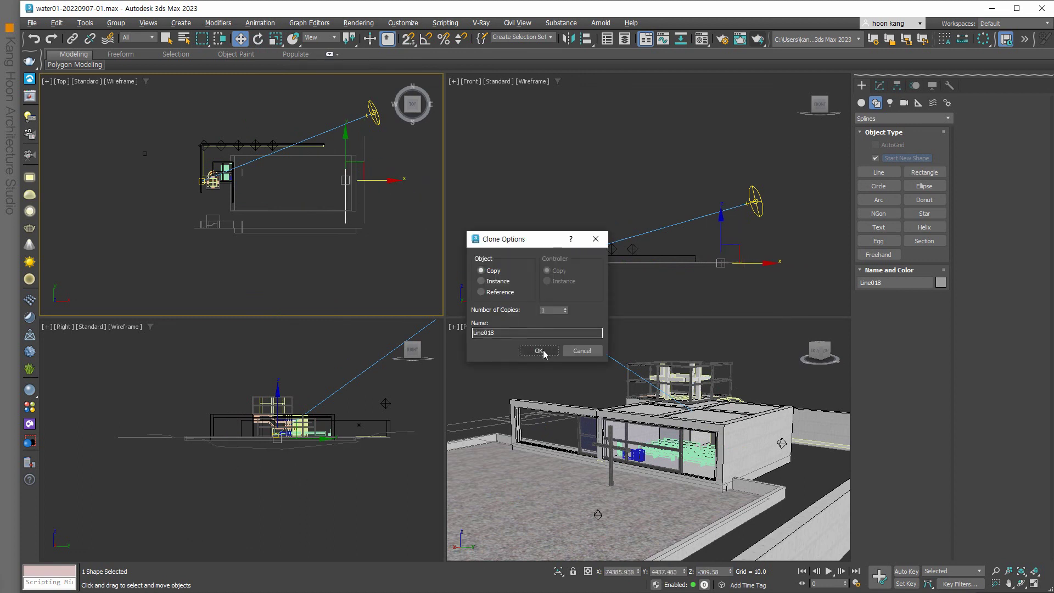
left_click(539, 351)
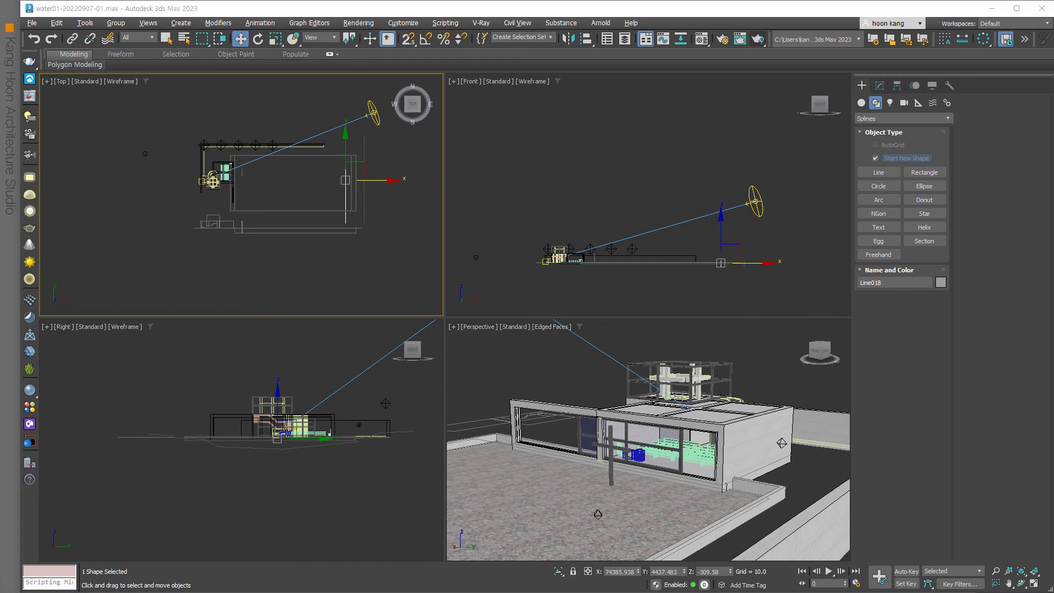
key("alt+Tab")
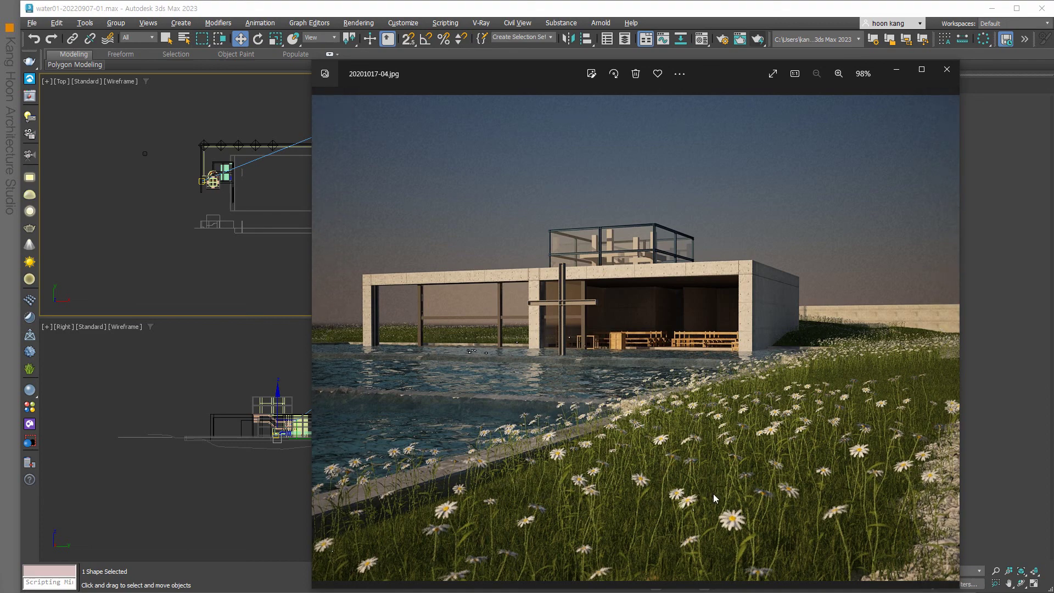
- Close the reference photo and select Line017 for editing
left_click(947, 69)
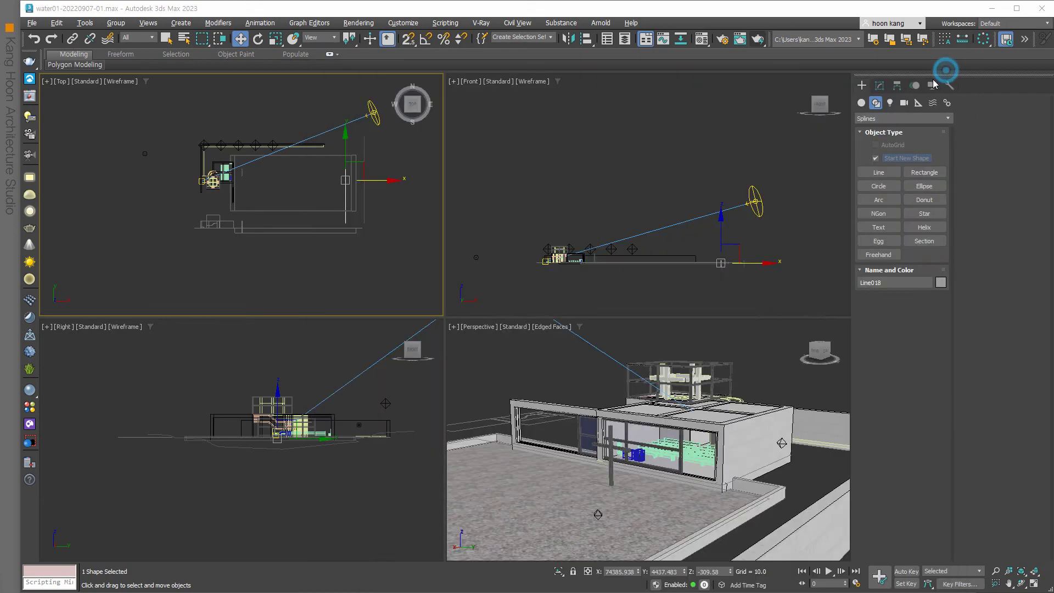
left_click(305, 256)
left_click(345, 181)
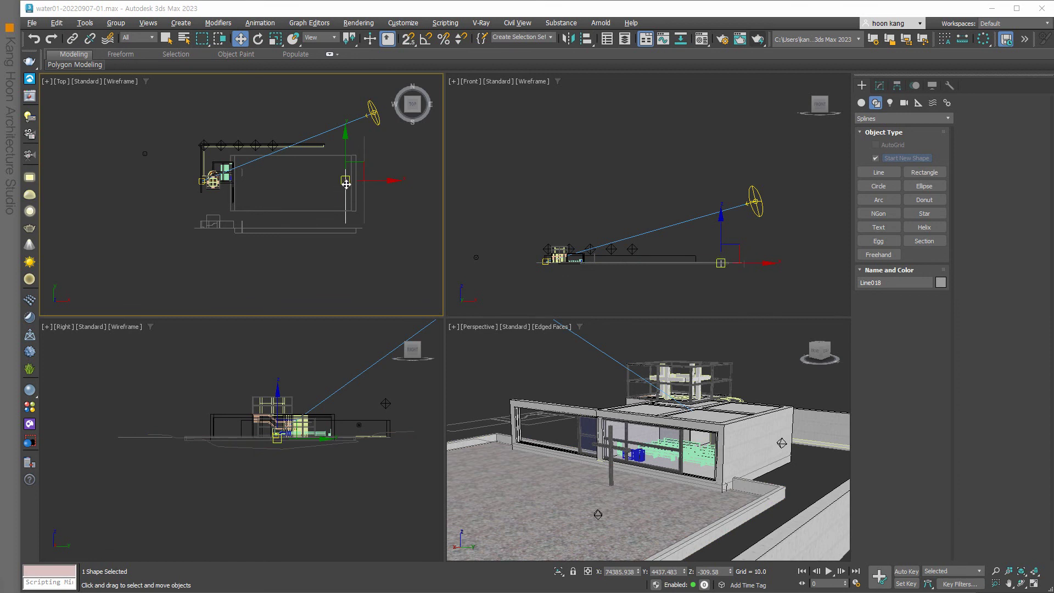
scroll(357, 199, "up", 3)
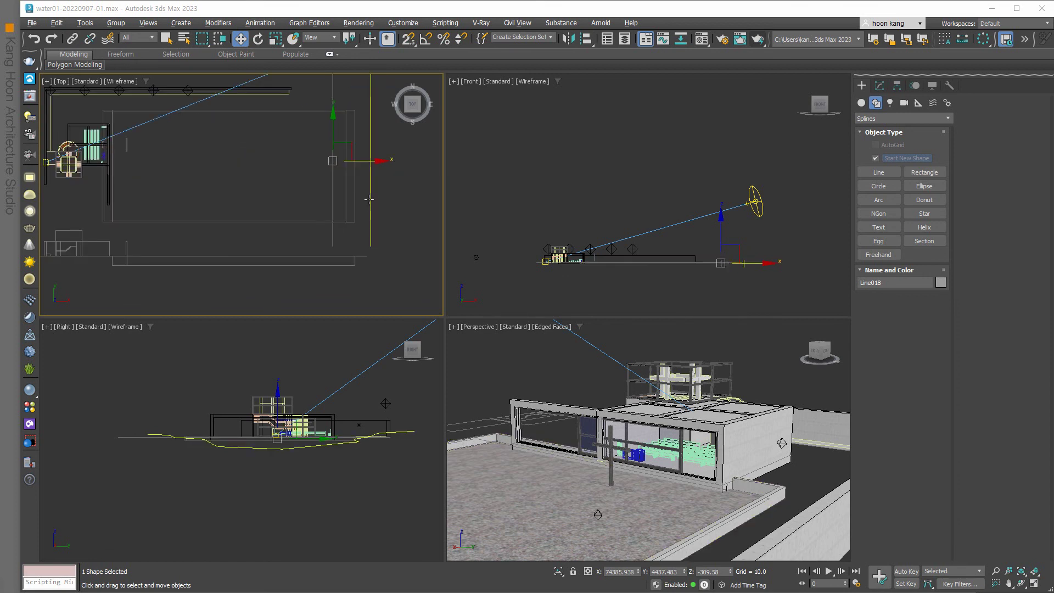
left_click(369, 200)
left_click(880, 85)
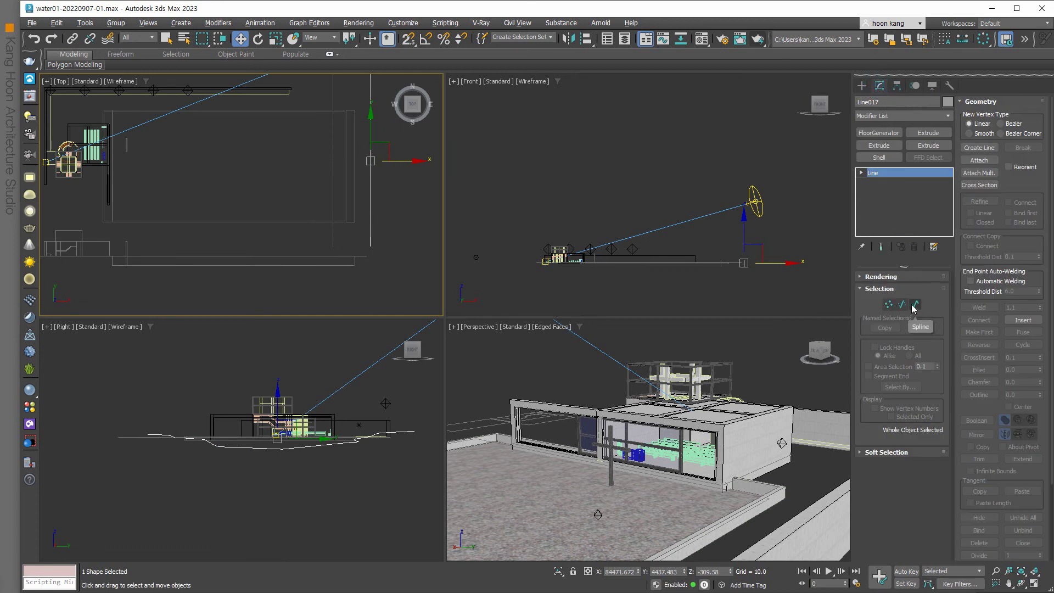
- Attach the copied profile line to Line017
left_click(979, 185)
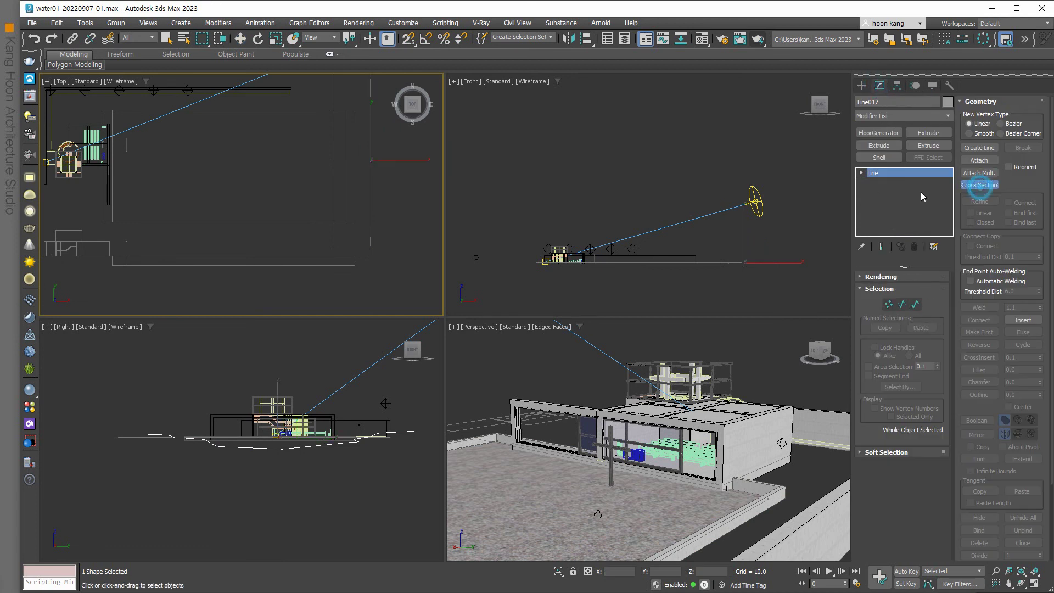
left_click(372, 226)
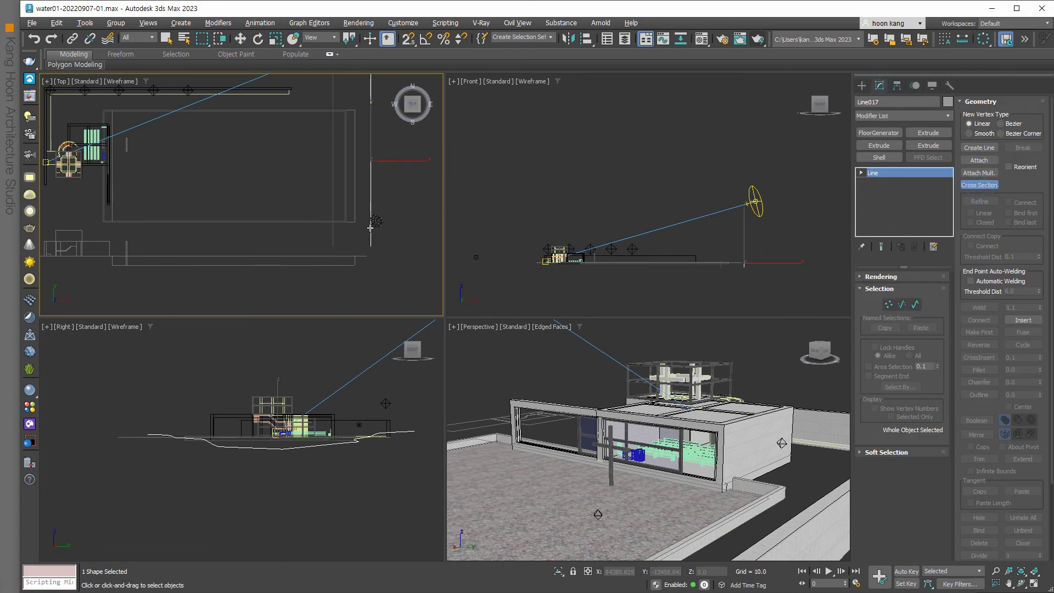
right_click(328, 237)
left_click(979, 160)
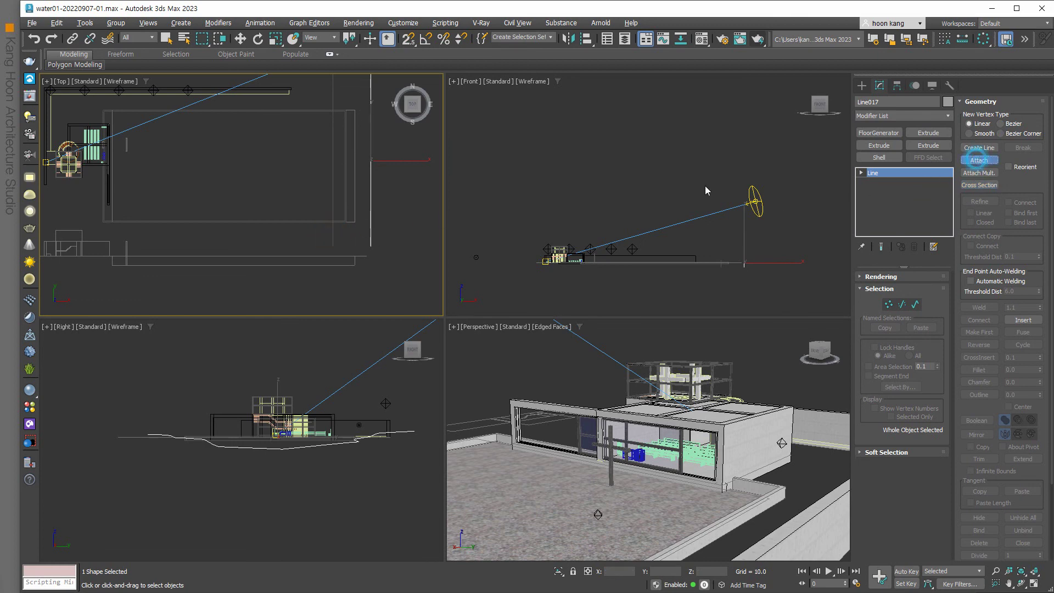
left_click(332, 231)
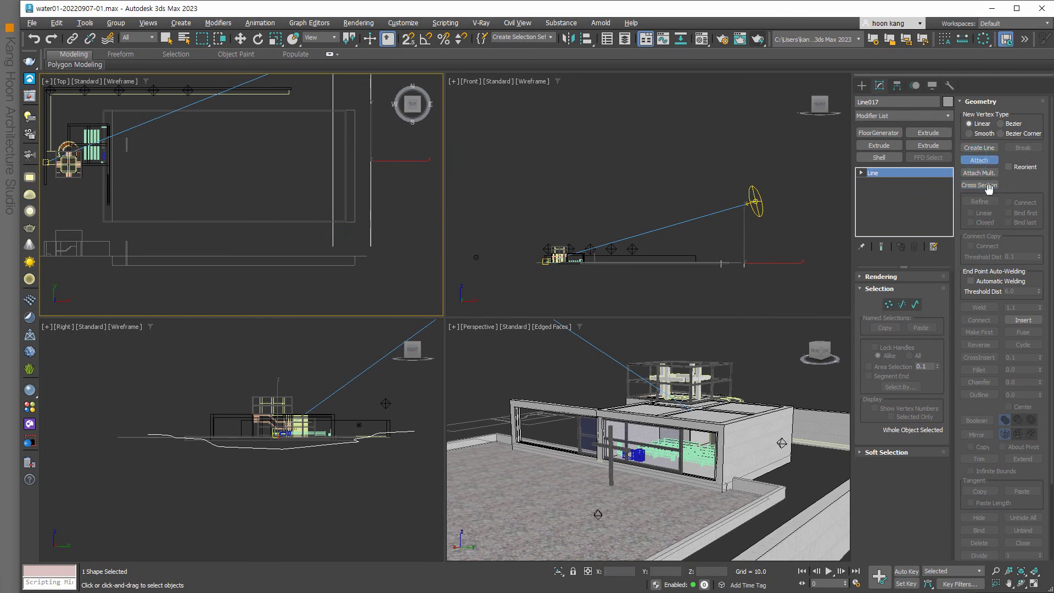
- Connect the two profiles with Cross Section segments
left_click(984, 185)
left_click(370, 225)
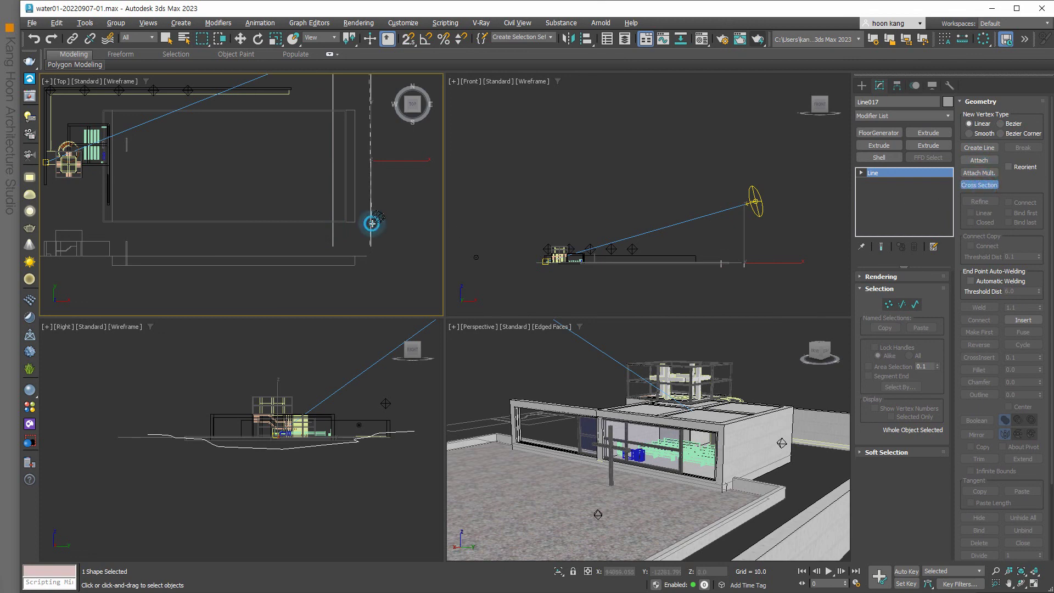
left_click(335, 229)
right_click(159, 210)
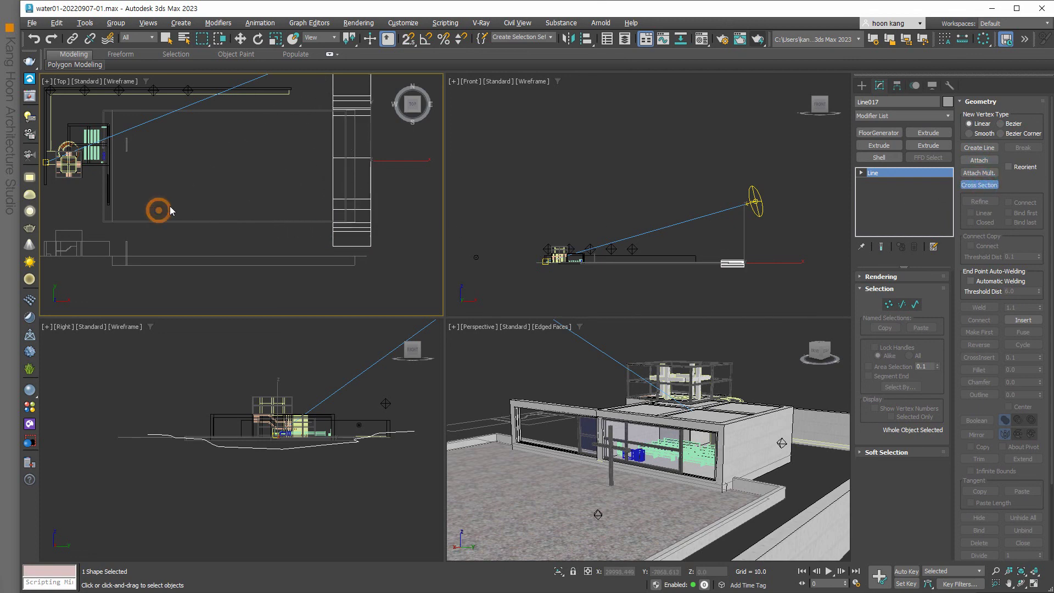
- Browse the Modifier List and close it without adding a modifier
left_click(947, 116)
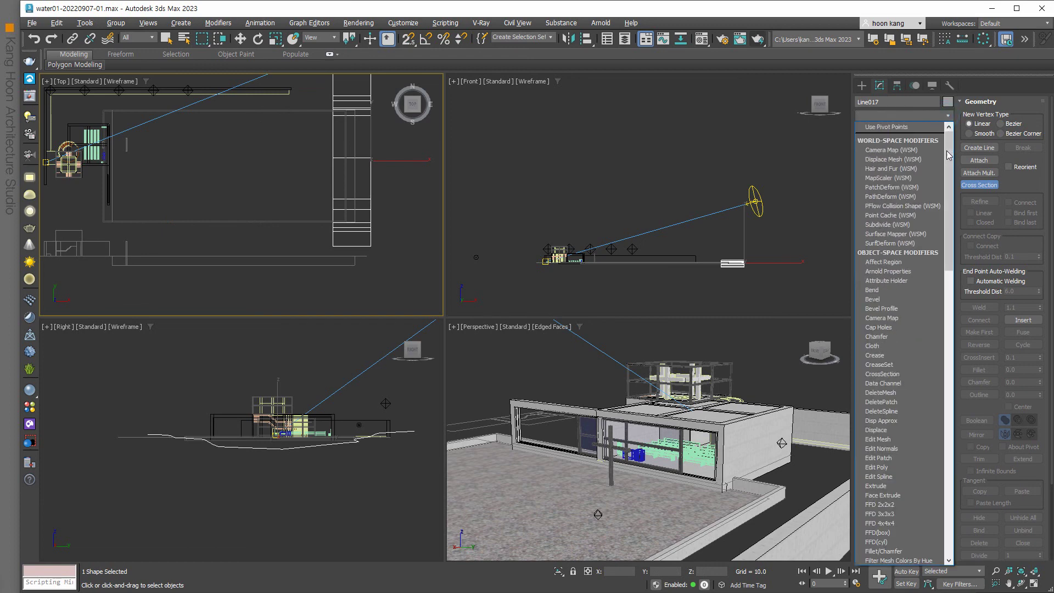
scroll(953, 316, "down", 10)
scroll(953, 330, "down", 10)
scroll(955, 384, "down", 5)
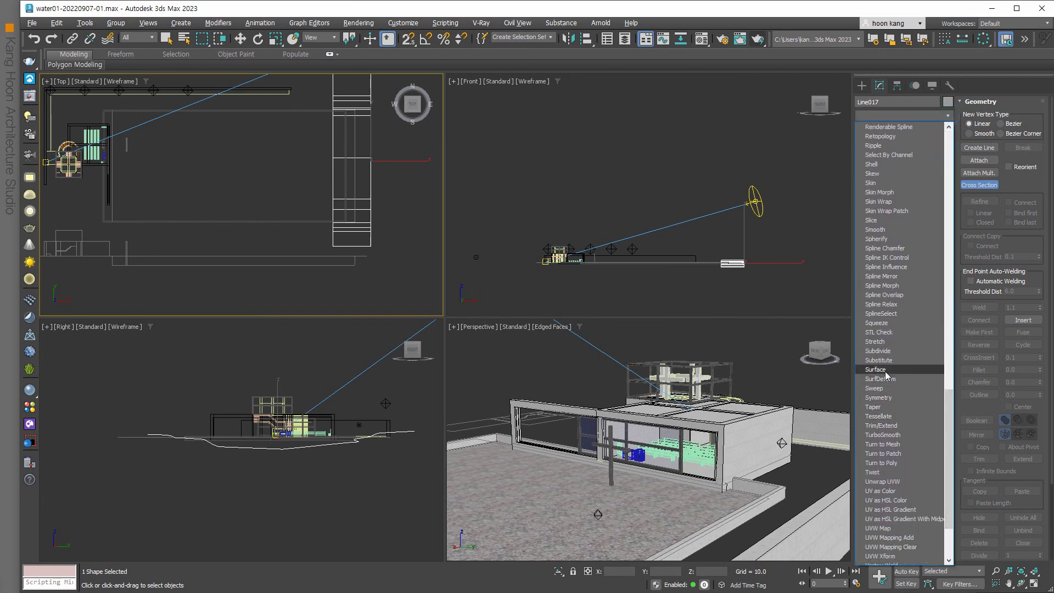
left_click(384, 275)
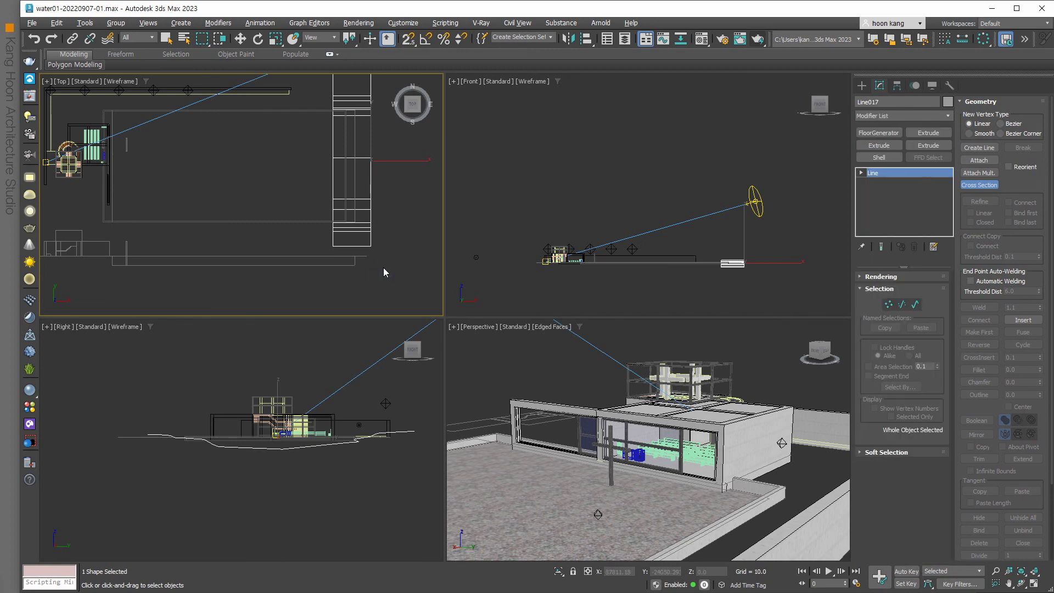
- Set all 52 of Line017's vertices to Smooth
key("1")
key("z")
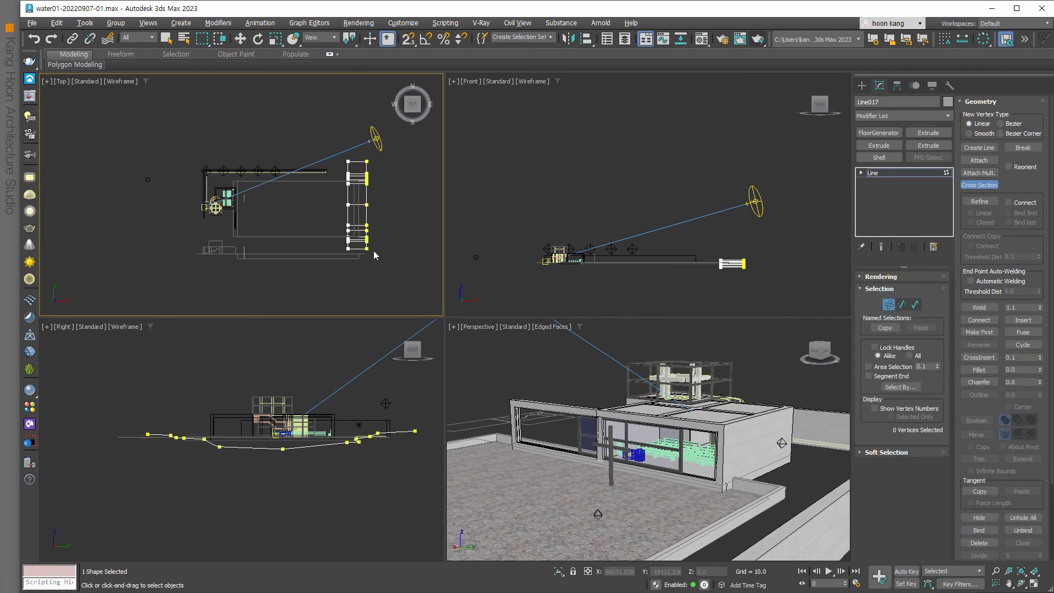
key("ctrl+a")
key("w")
right_click(365, 231)
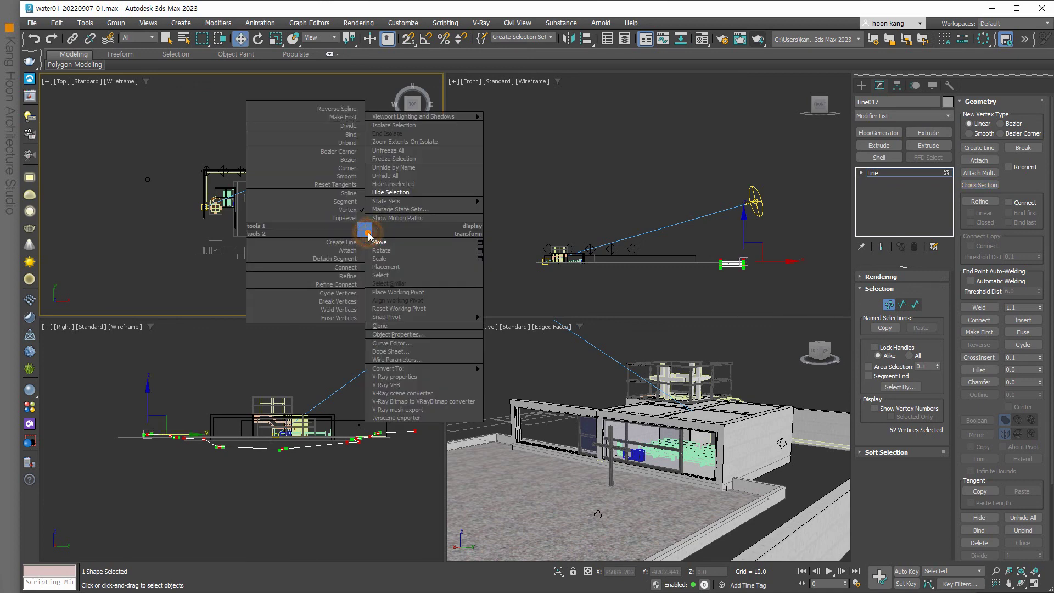
left_click(334, 177)
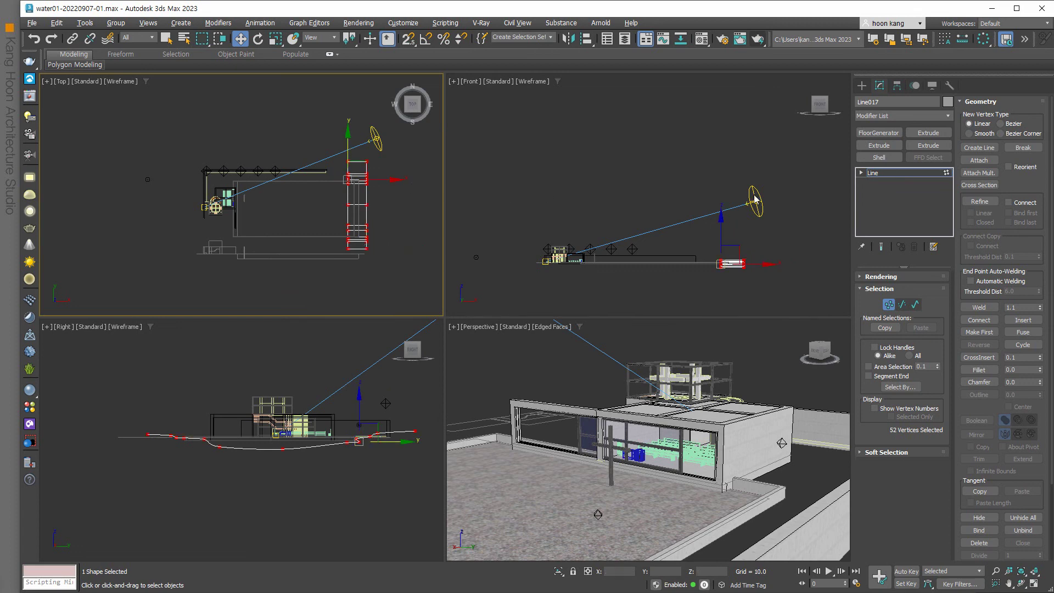
- Add a Surface modifier to Line017
left_click(948, 116)
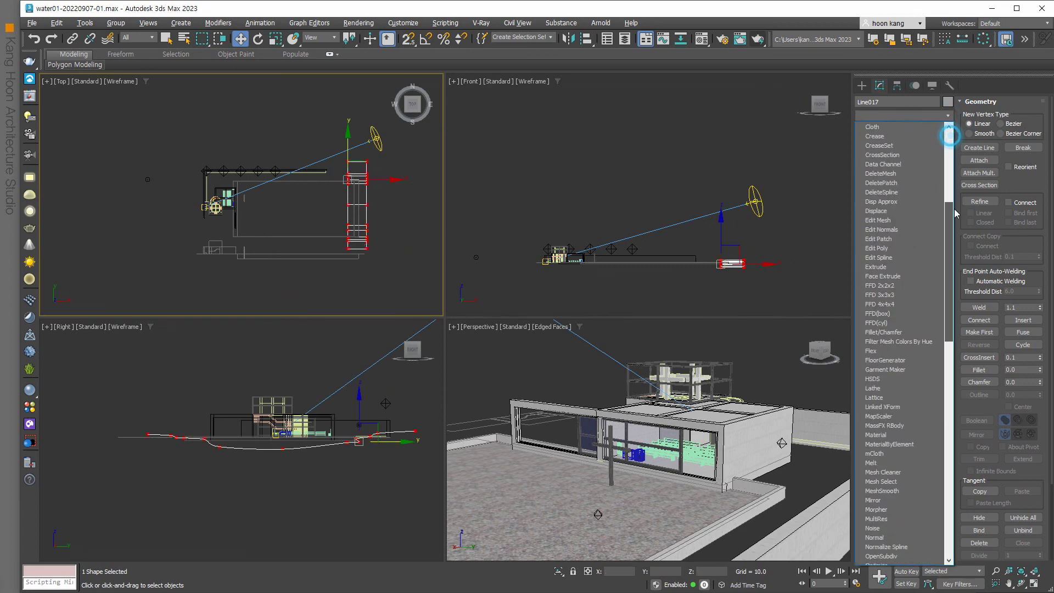
left_click_drag(949, 165, 952, 398)
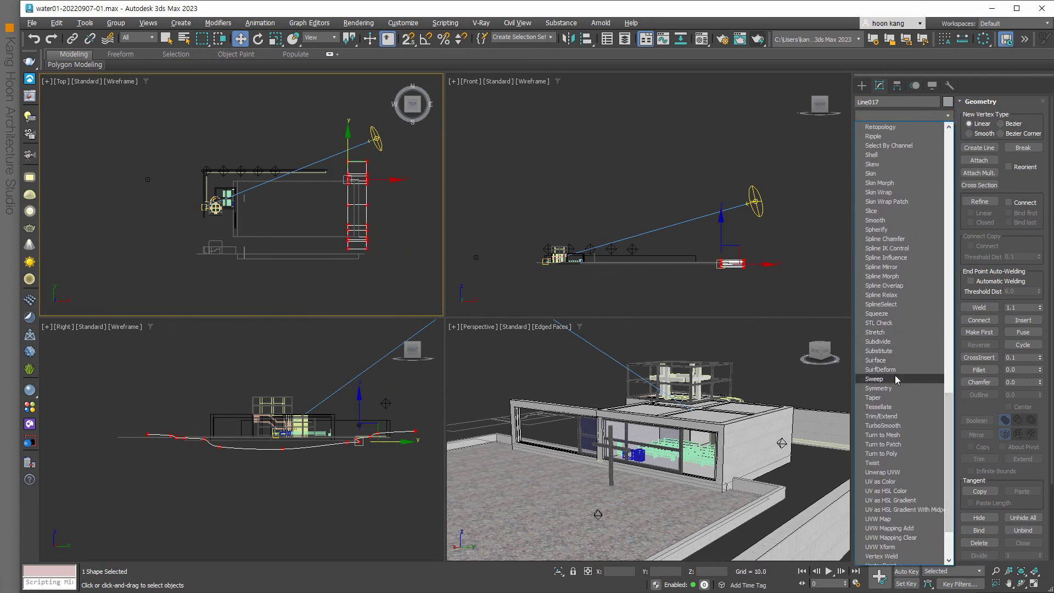
left_click(892, 360)
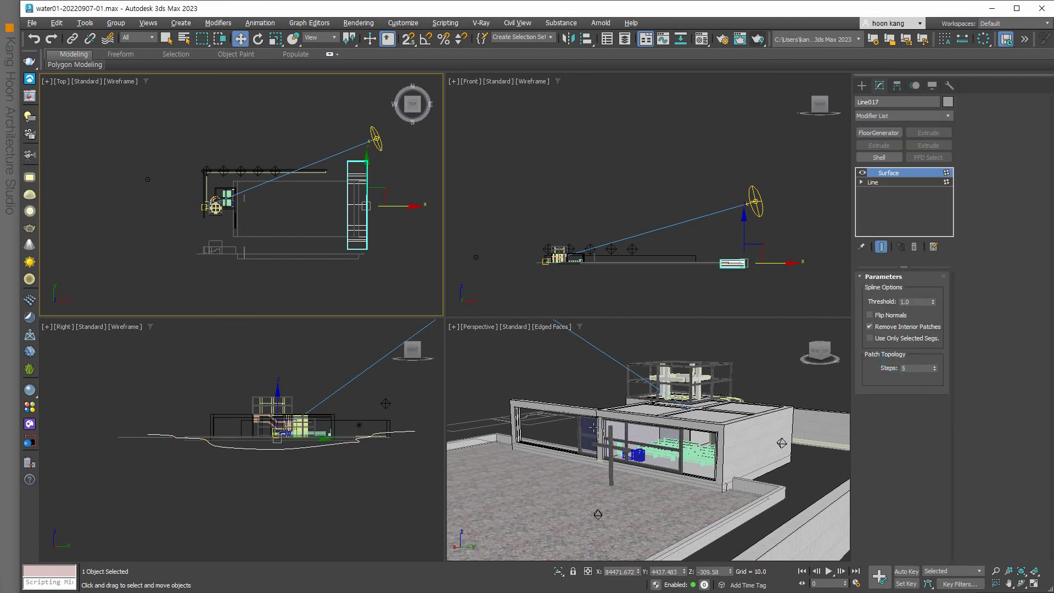
- Zoom, pan and orbit the Perspective view around the new terrain surface, then deselect
scroll(501, 495, "down", 5)
scroll(502, 494, "down", 4)
scroll(501, 494, "up", 3)
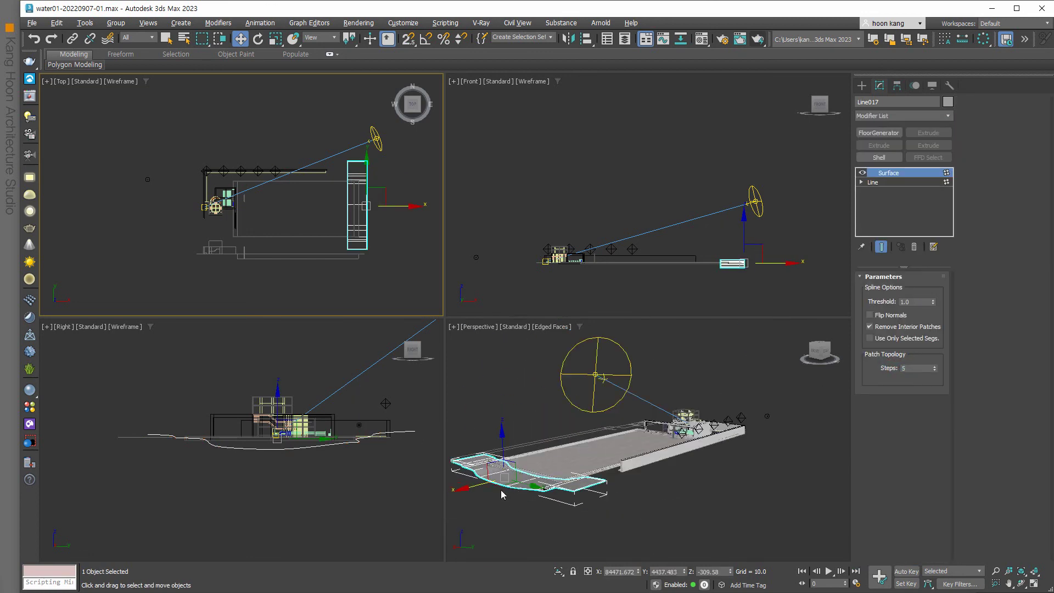
scroll(510, 494, "up", 3)
scroll(654, 513, "up", 3)
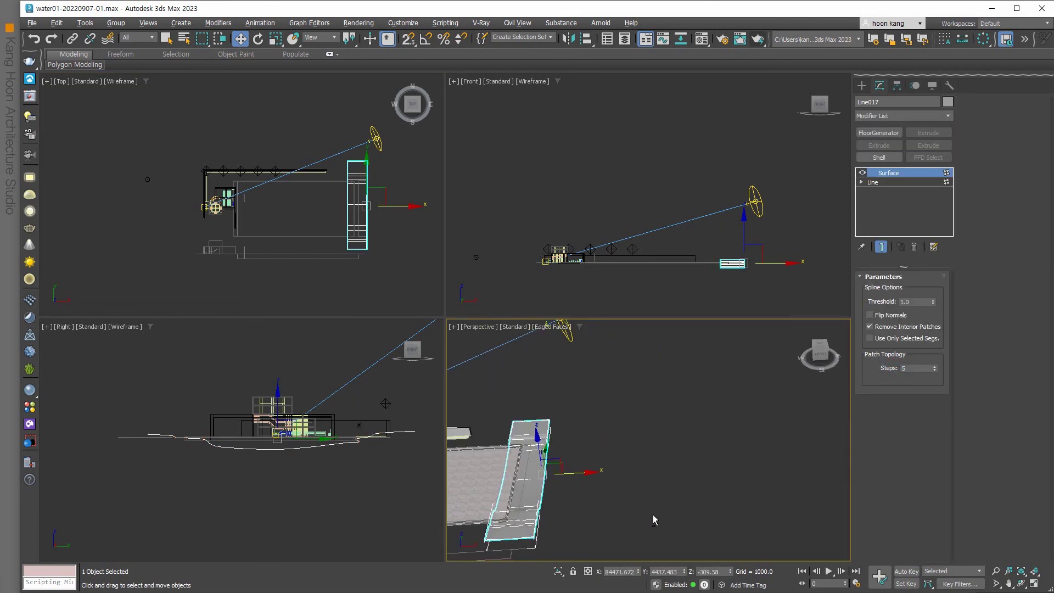
scroll(518, 499, "up", 4)
scroll(539, 464, "down", 3)
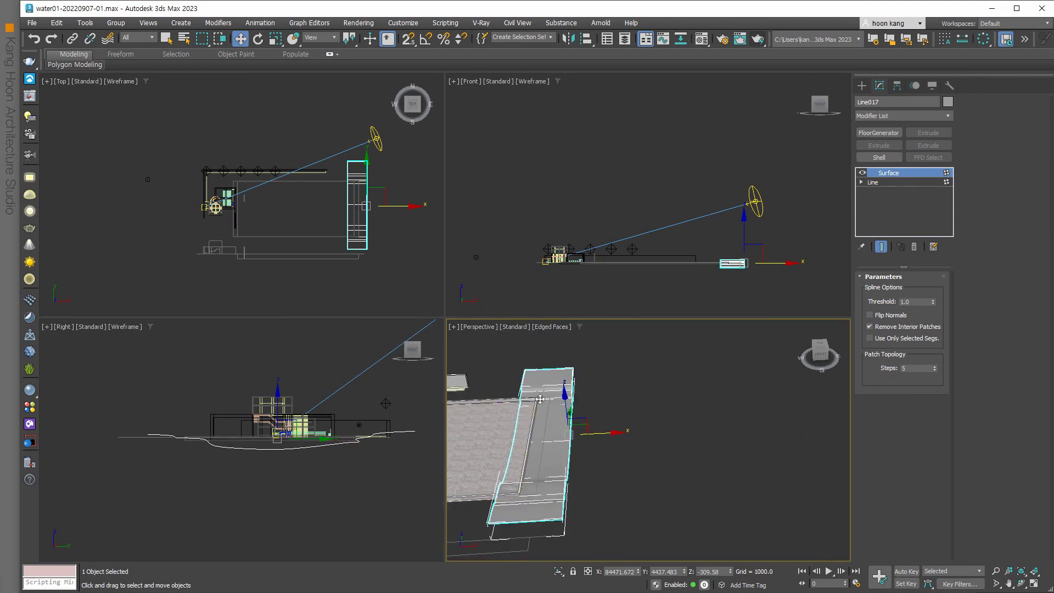
middle_click_drag(540, 399, 664, 384)
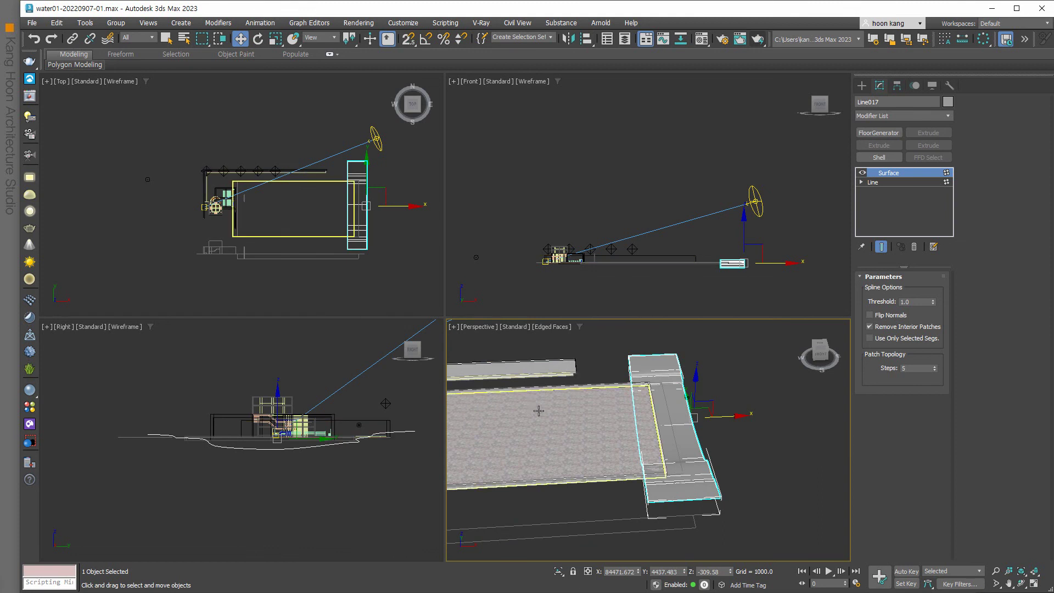
middle_click_drag(538, 411, 714, 464, "alt")
left_click(717, 464)
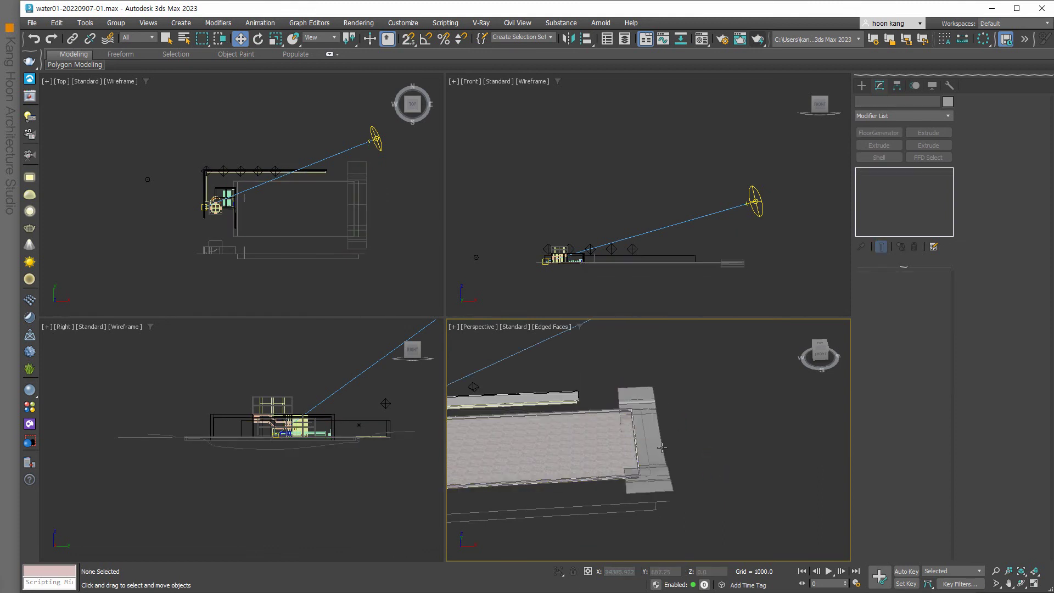
- Delete the Line017 surface strip
middle_click_drag(664, 433, 603, 448, "alt")
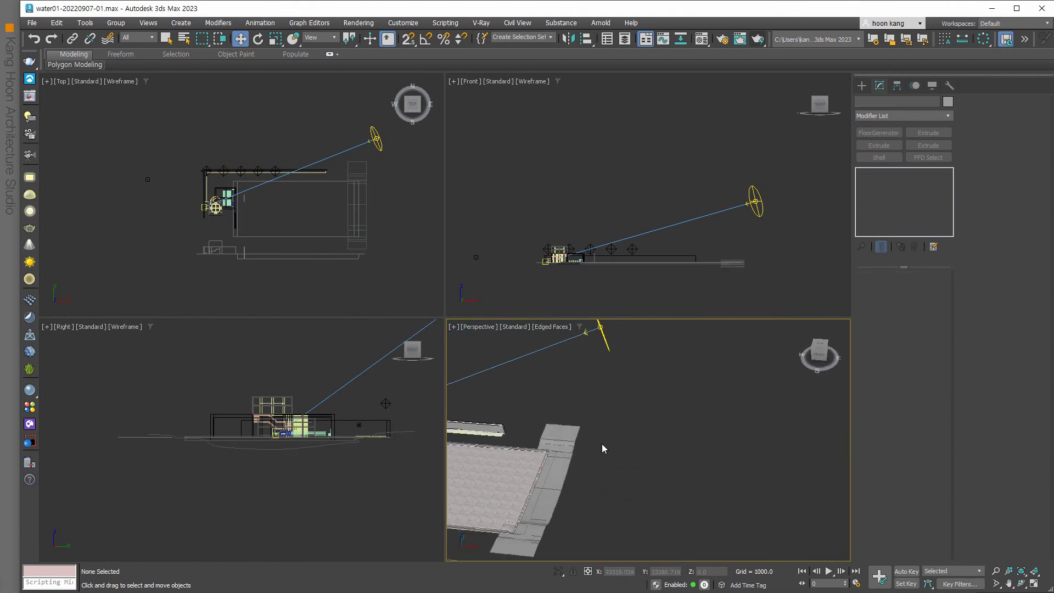
left_click(572, 442)
key("Delete")
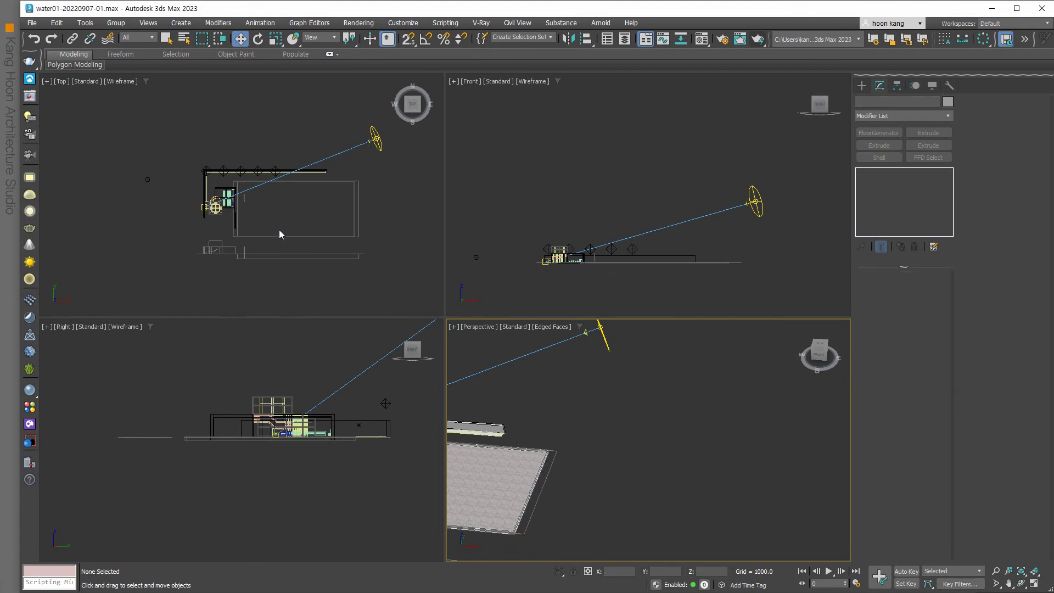
- Zoom and orbit the Perspective view to see the whole site around the building
scroll(516, 378, "down", 2)
scroll(659, 379, "down", 5)
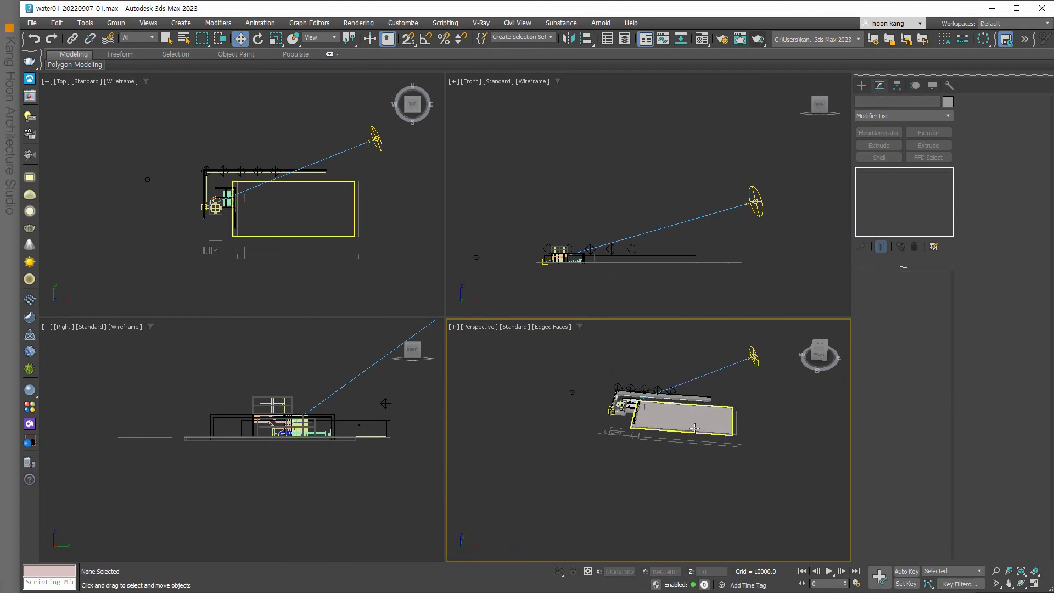
middle_click_drag(694, 428, 615, 421, "alt")
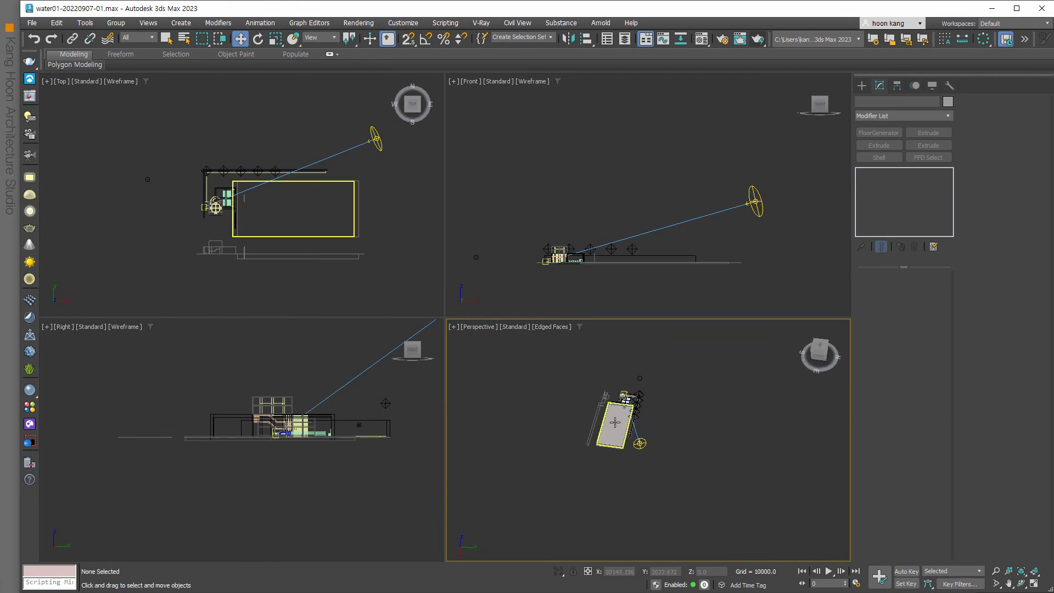
scroll(615, 422, "up", 3)
scroll(626, 417, "up", 4)
scroll(637, 414, "down", 2)
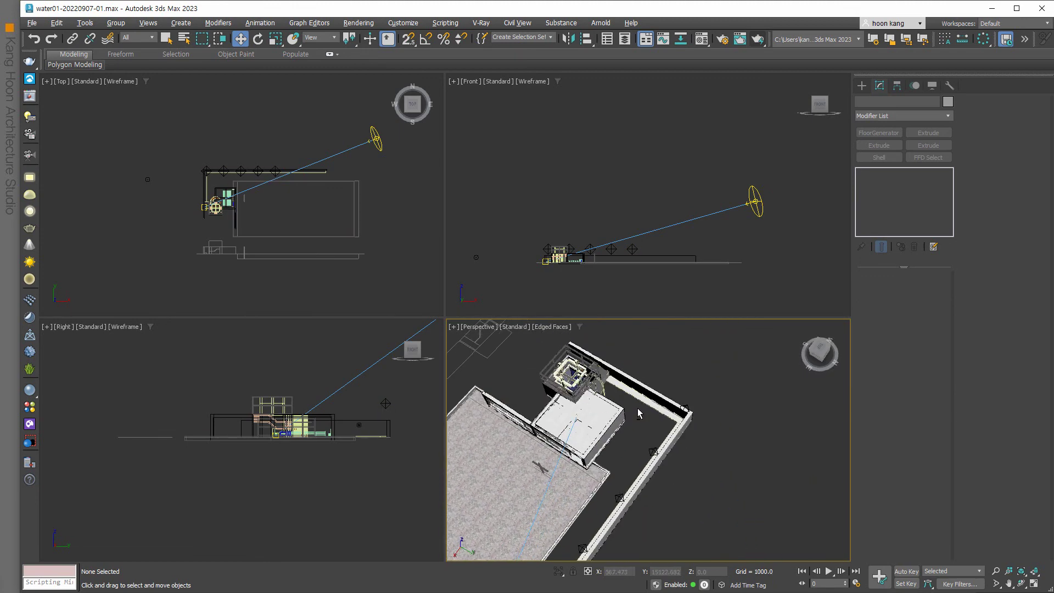
scroll(638, 414, "up", 2)
scroll(637, 414, "up", 2)
scroll(697, 422, "up", 1)
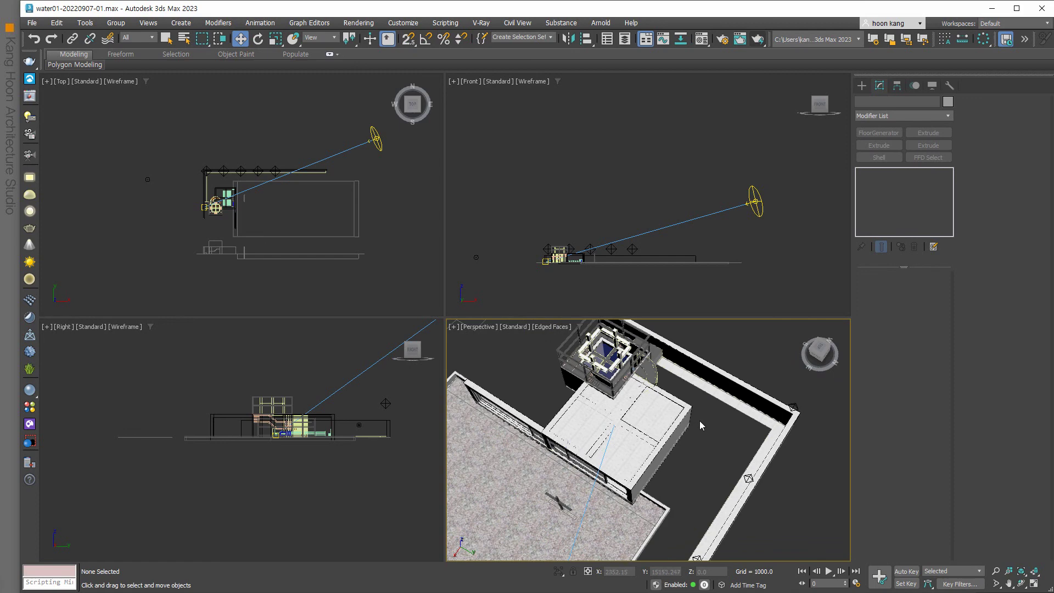